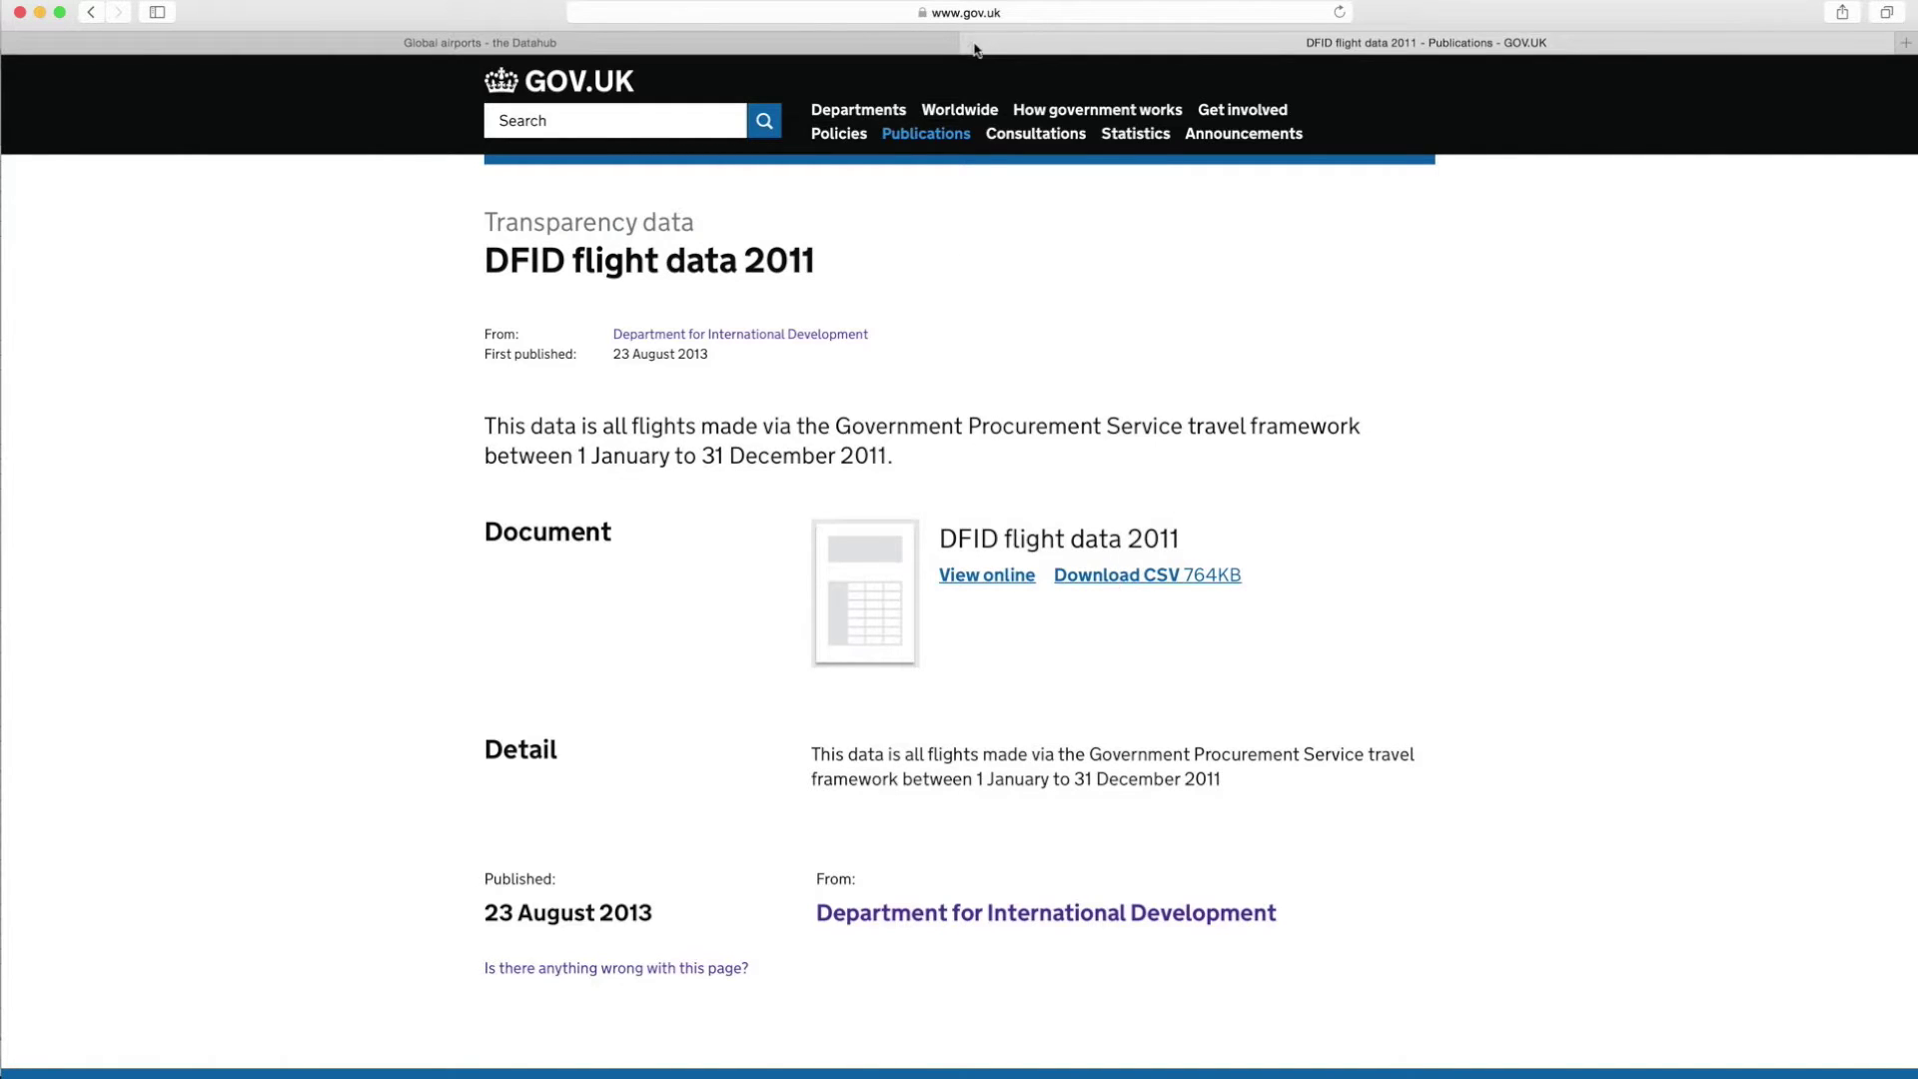
- Open the DFID flight data 2011 CSV file and look through its flight records
{"action": "left_click", "coordinate": [1126, 578]}
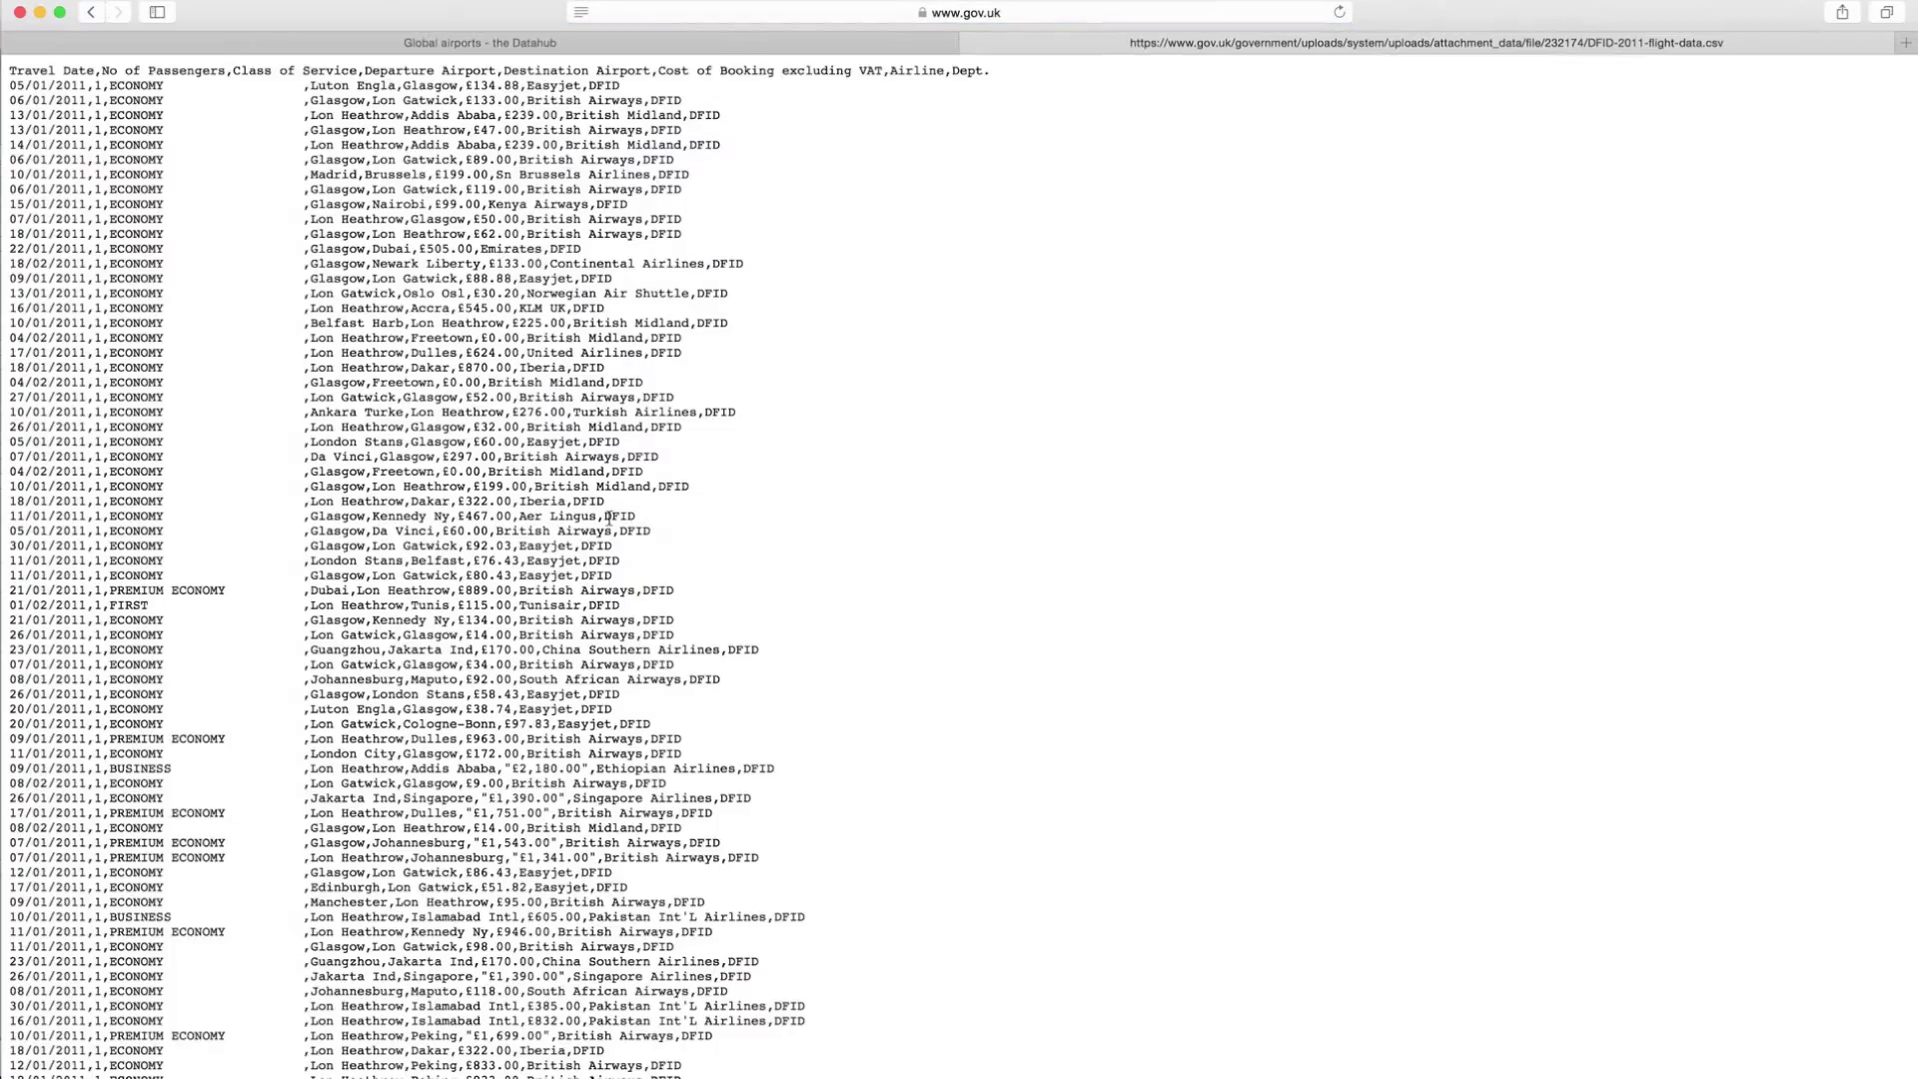
{"action": "scroll", "coordinate": [920, 578], "scroll_direction": "down", "scroll_amount": 15}
{"action": "scroll", "coordinate": [610, 515], "scroll_direction": "up", "scroll_amount": 10}
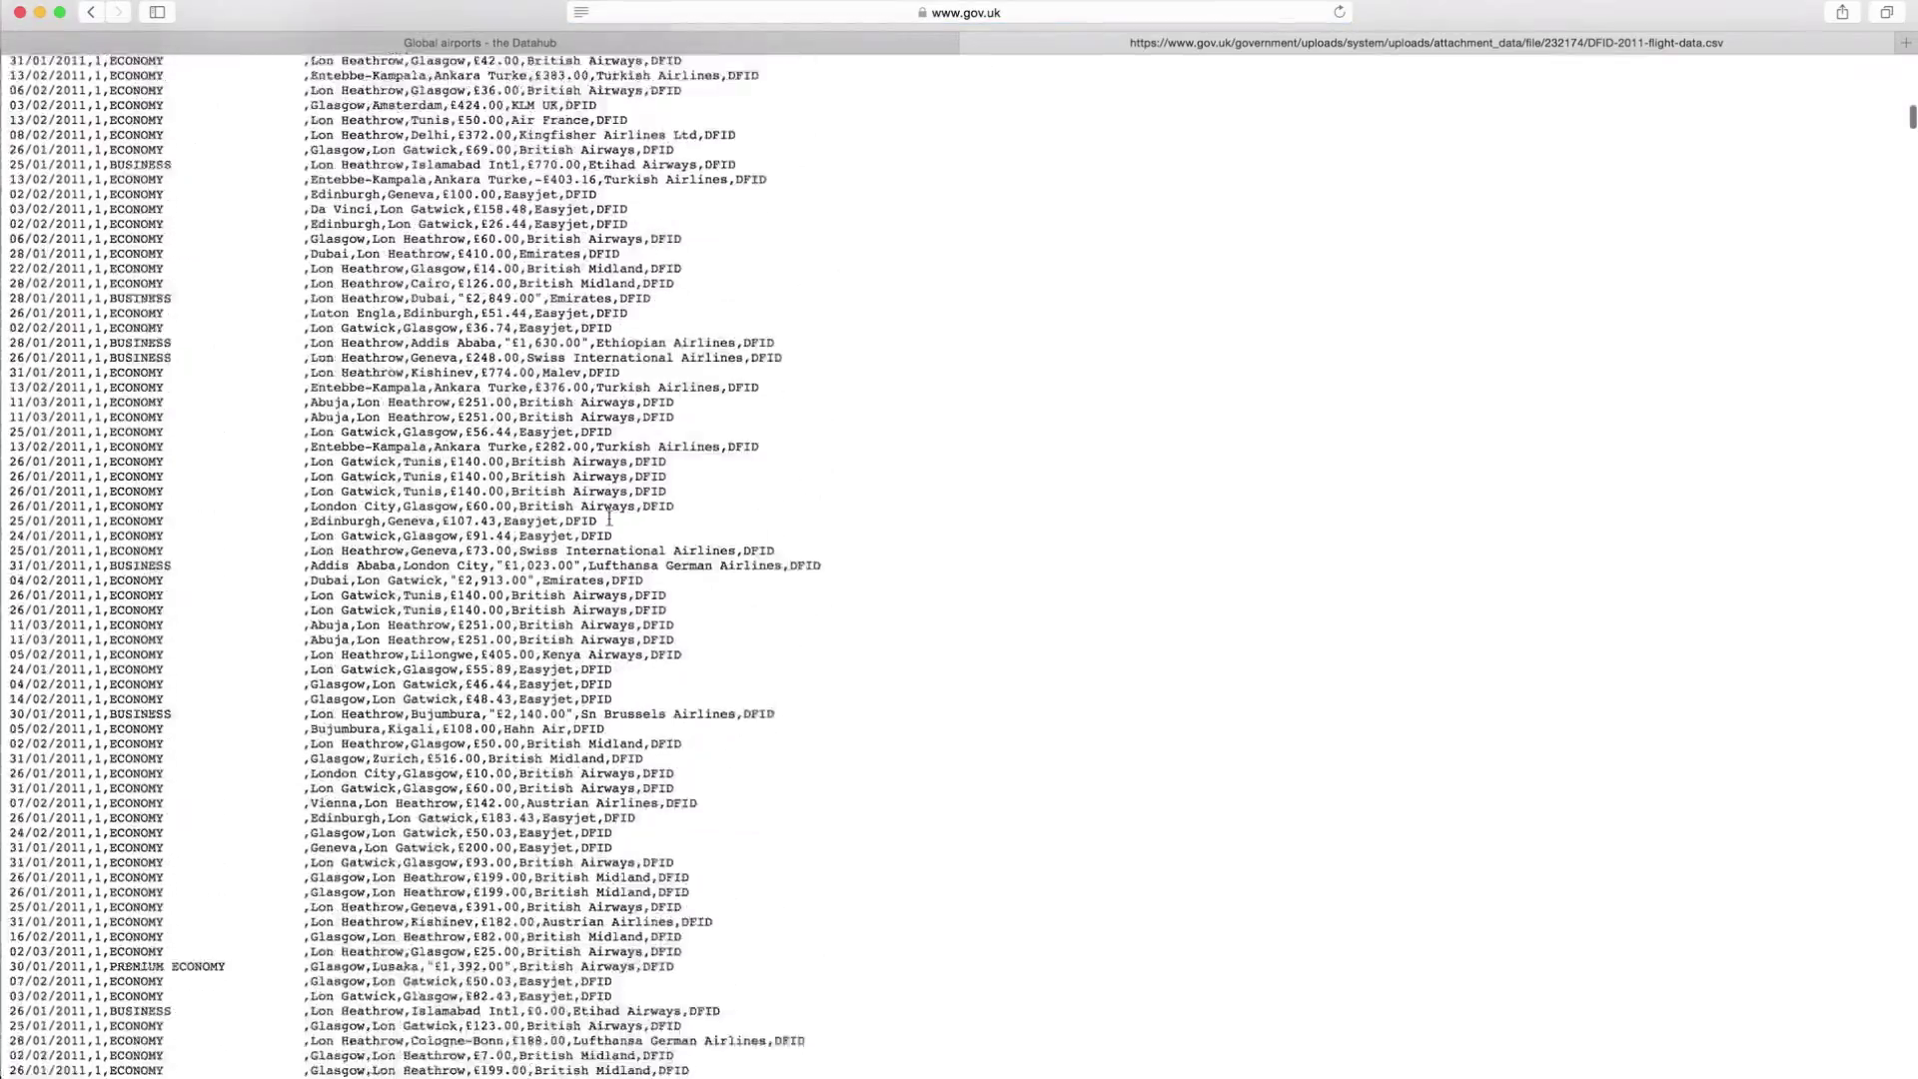
{"action": "scroll", "coordinate": [609, 516], "scroll_direction": "up", "scroll_amount": 10}
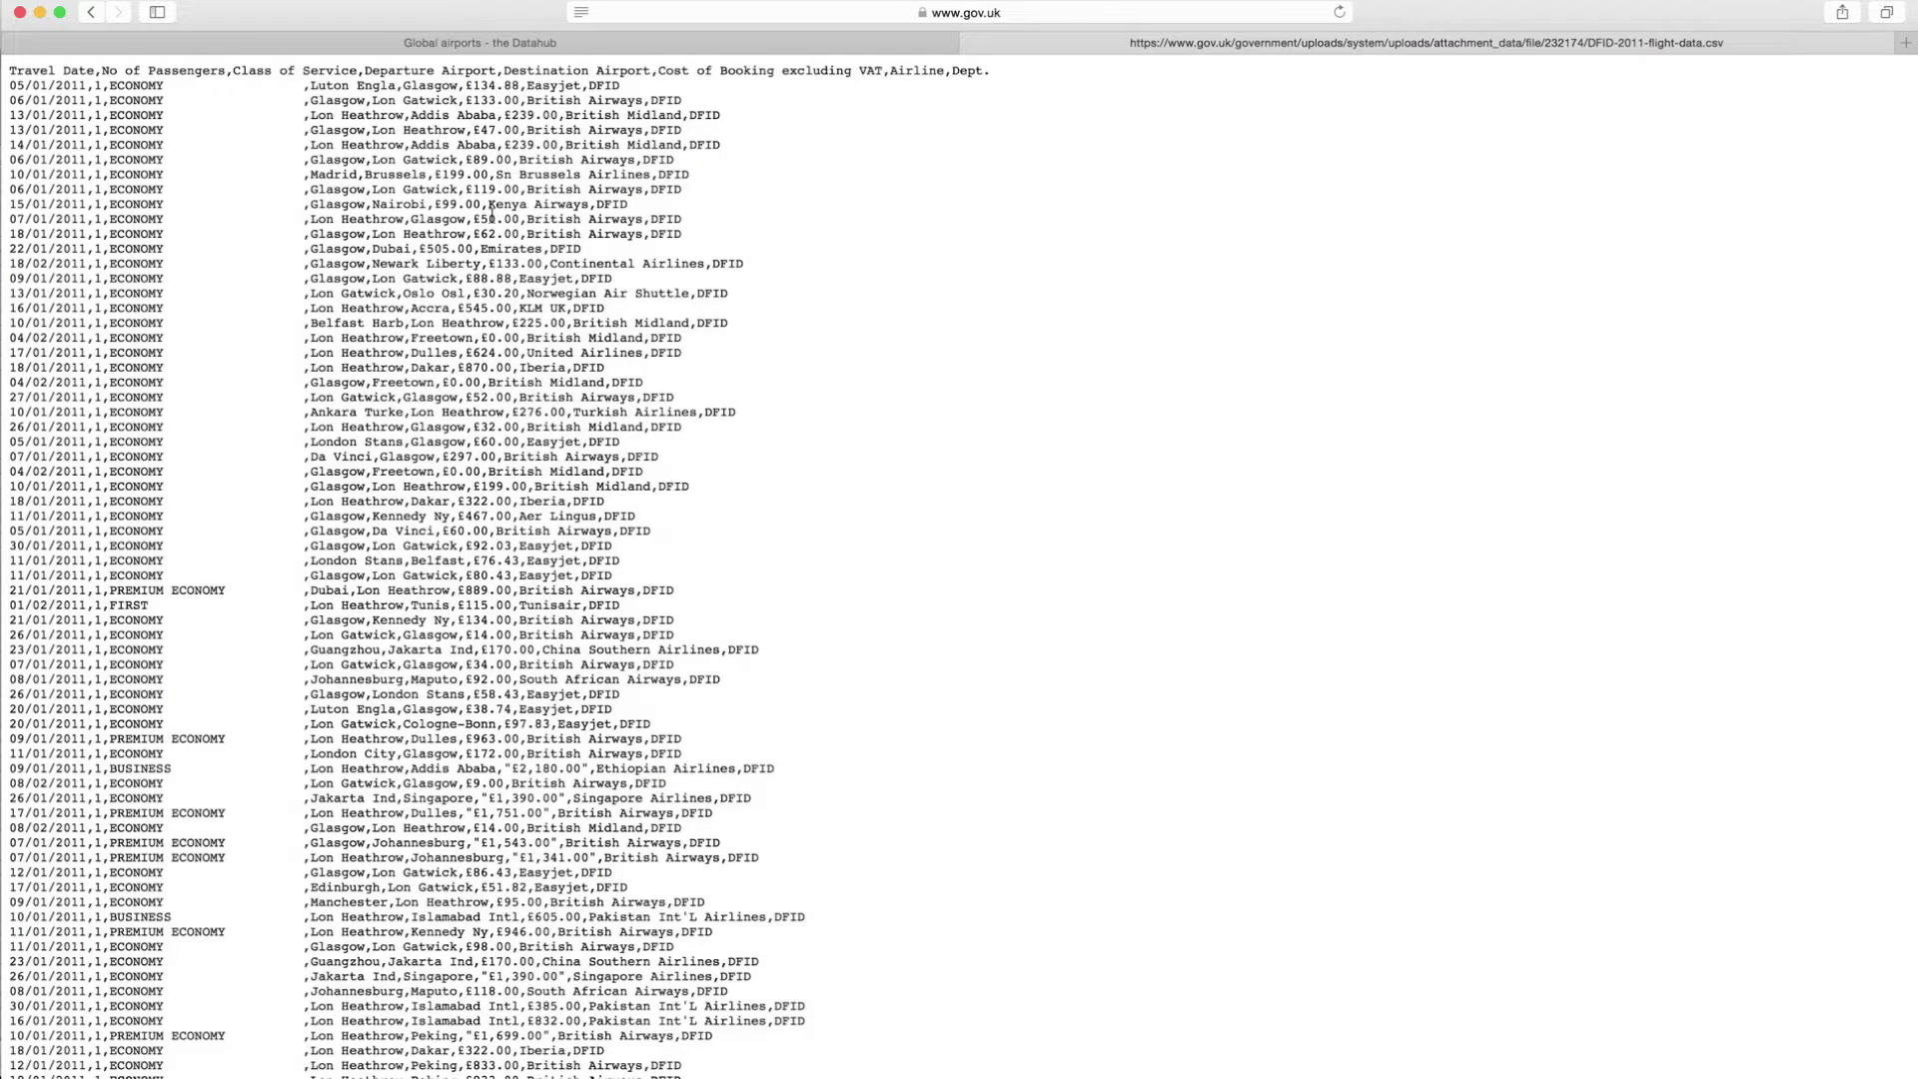
- Preview the columns of the Global airports dataset and download its linked global_airports.csv file
{"action": "left_click", "coordinate": [615, 40]}
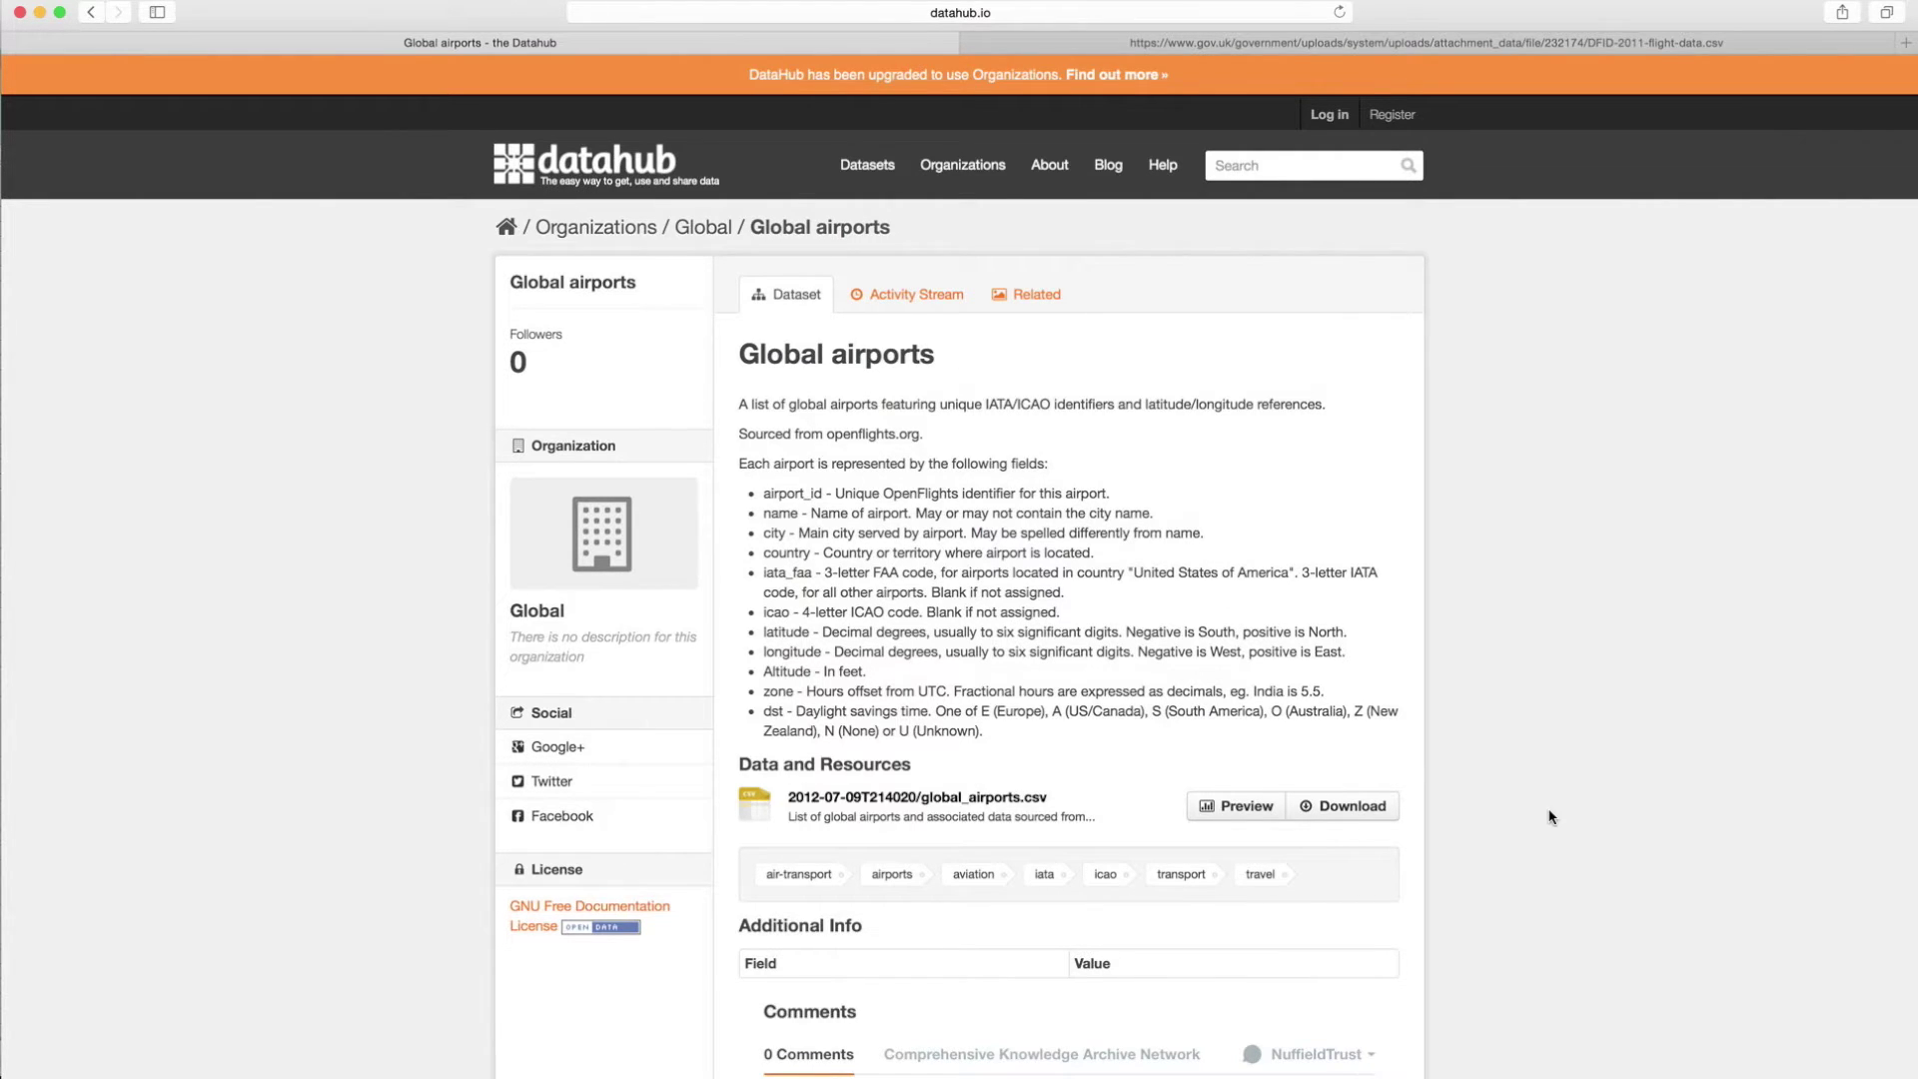
{"action": "left_click", "coordinate": [1222, 815]}
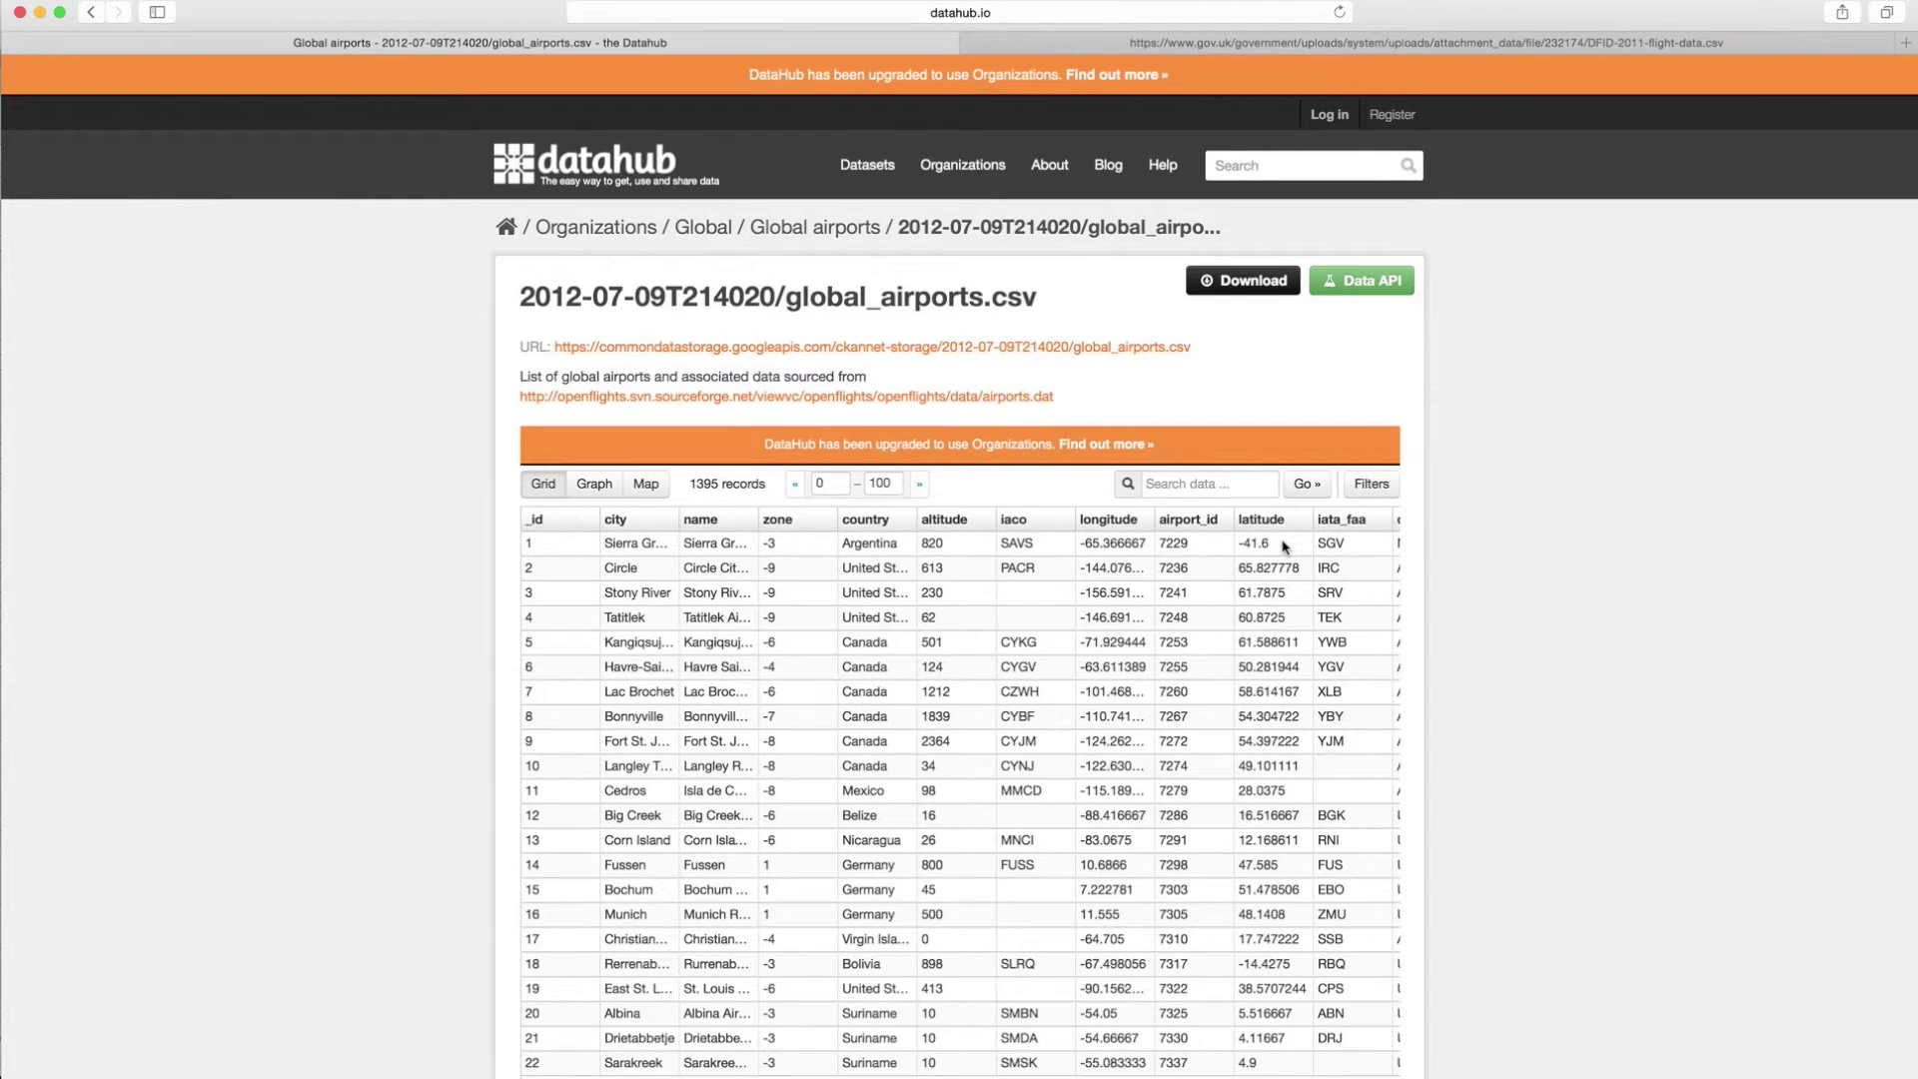
{"action": "scroll", "coordinate": [1284, 547], "scroll_direction": "right", "scroll_amount": 2}
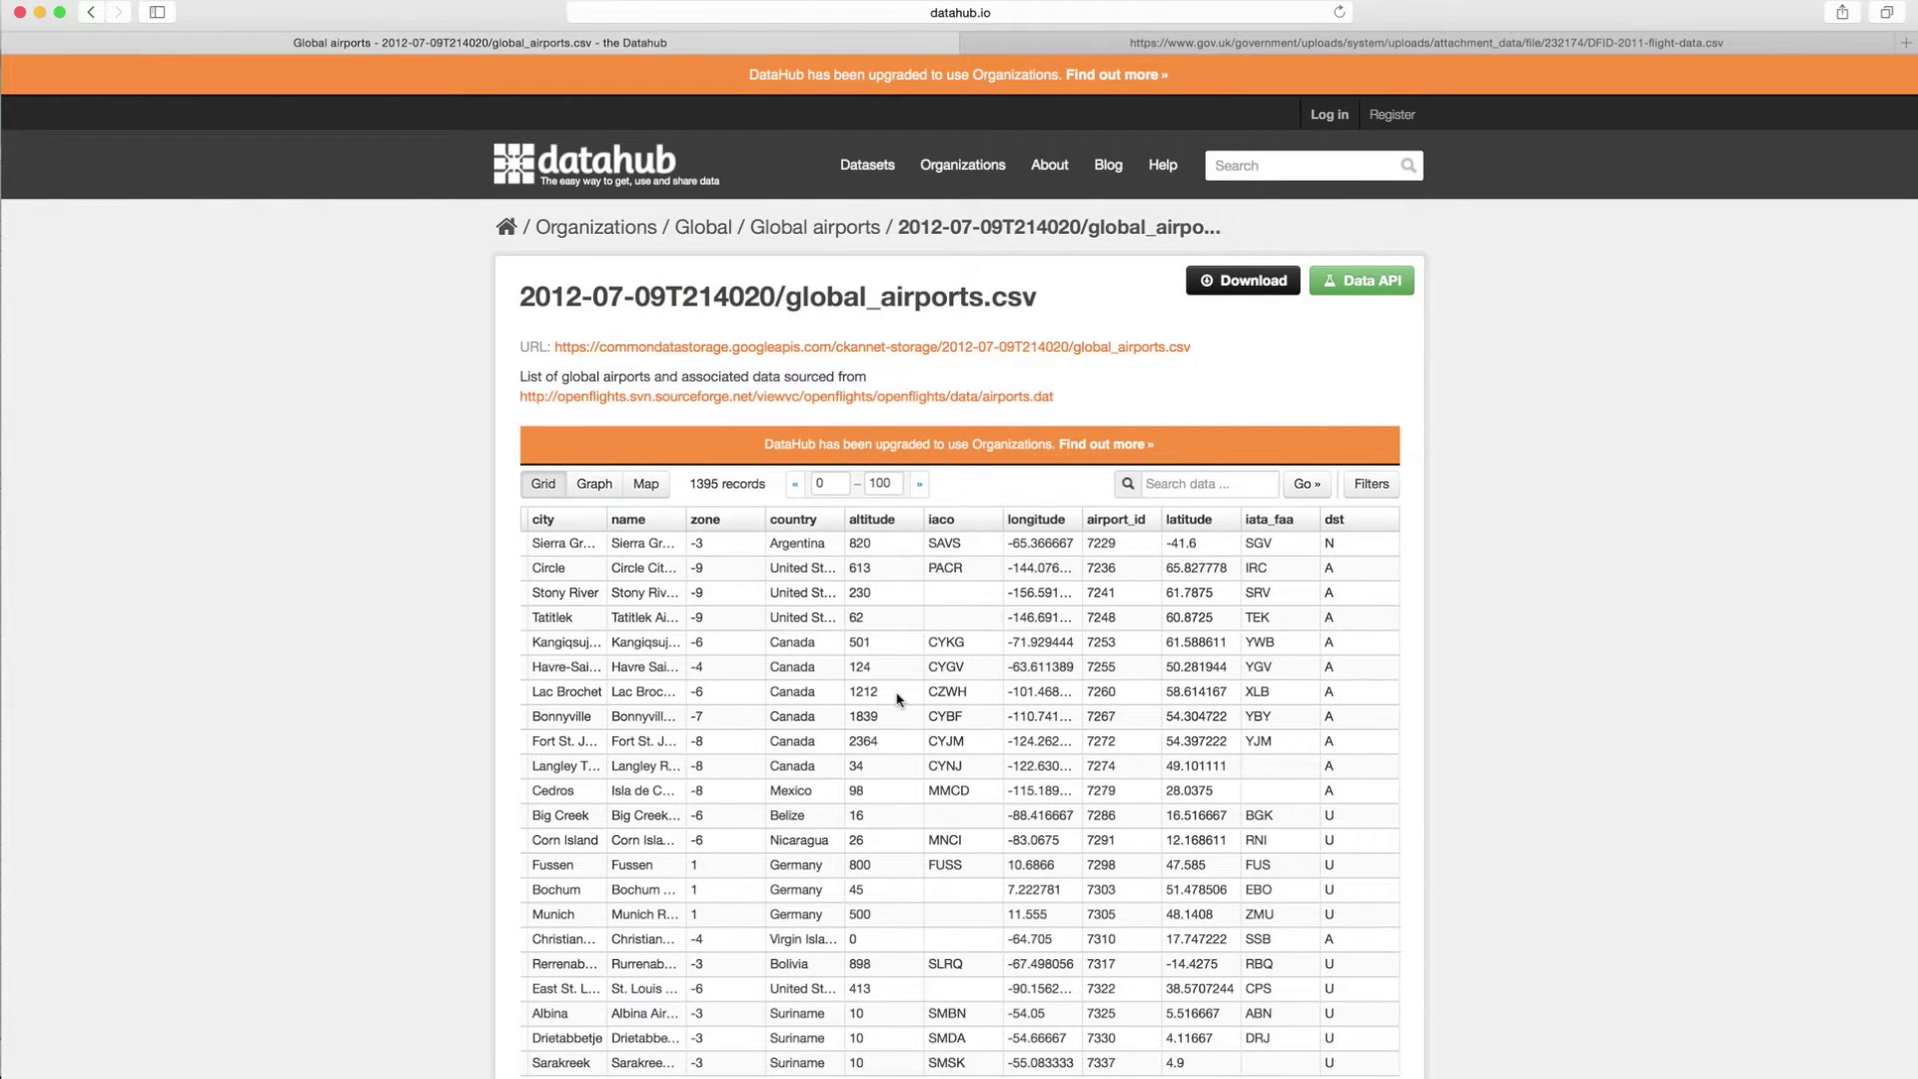
{"action": "scroll", "coordinate": [897, 699], "scroll_direction": "left", "scroll_amount": 2}
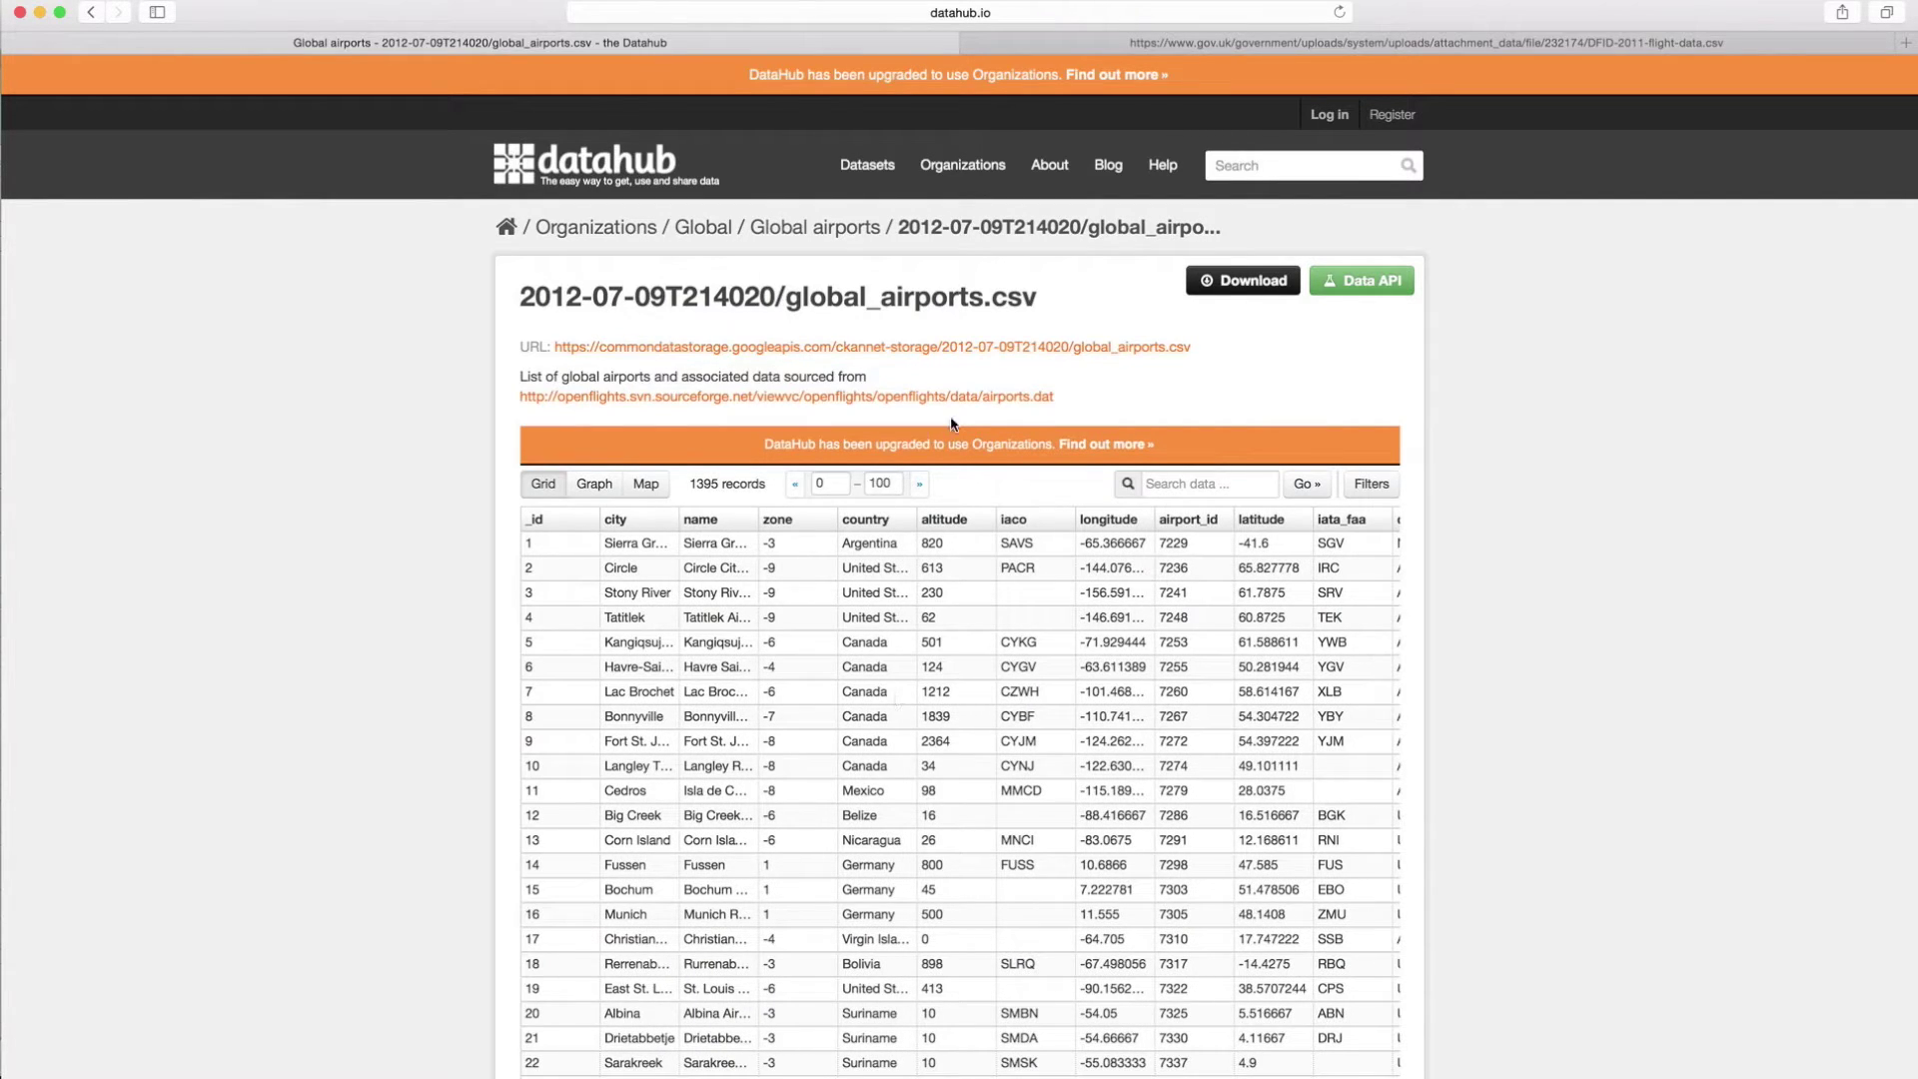
{"action": "right_click", "coordinate": [1093, 350]}
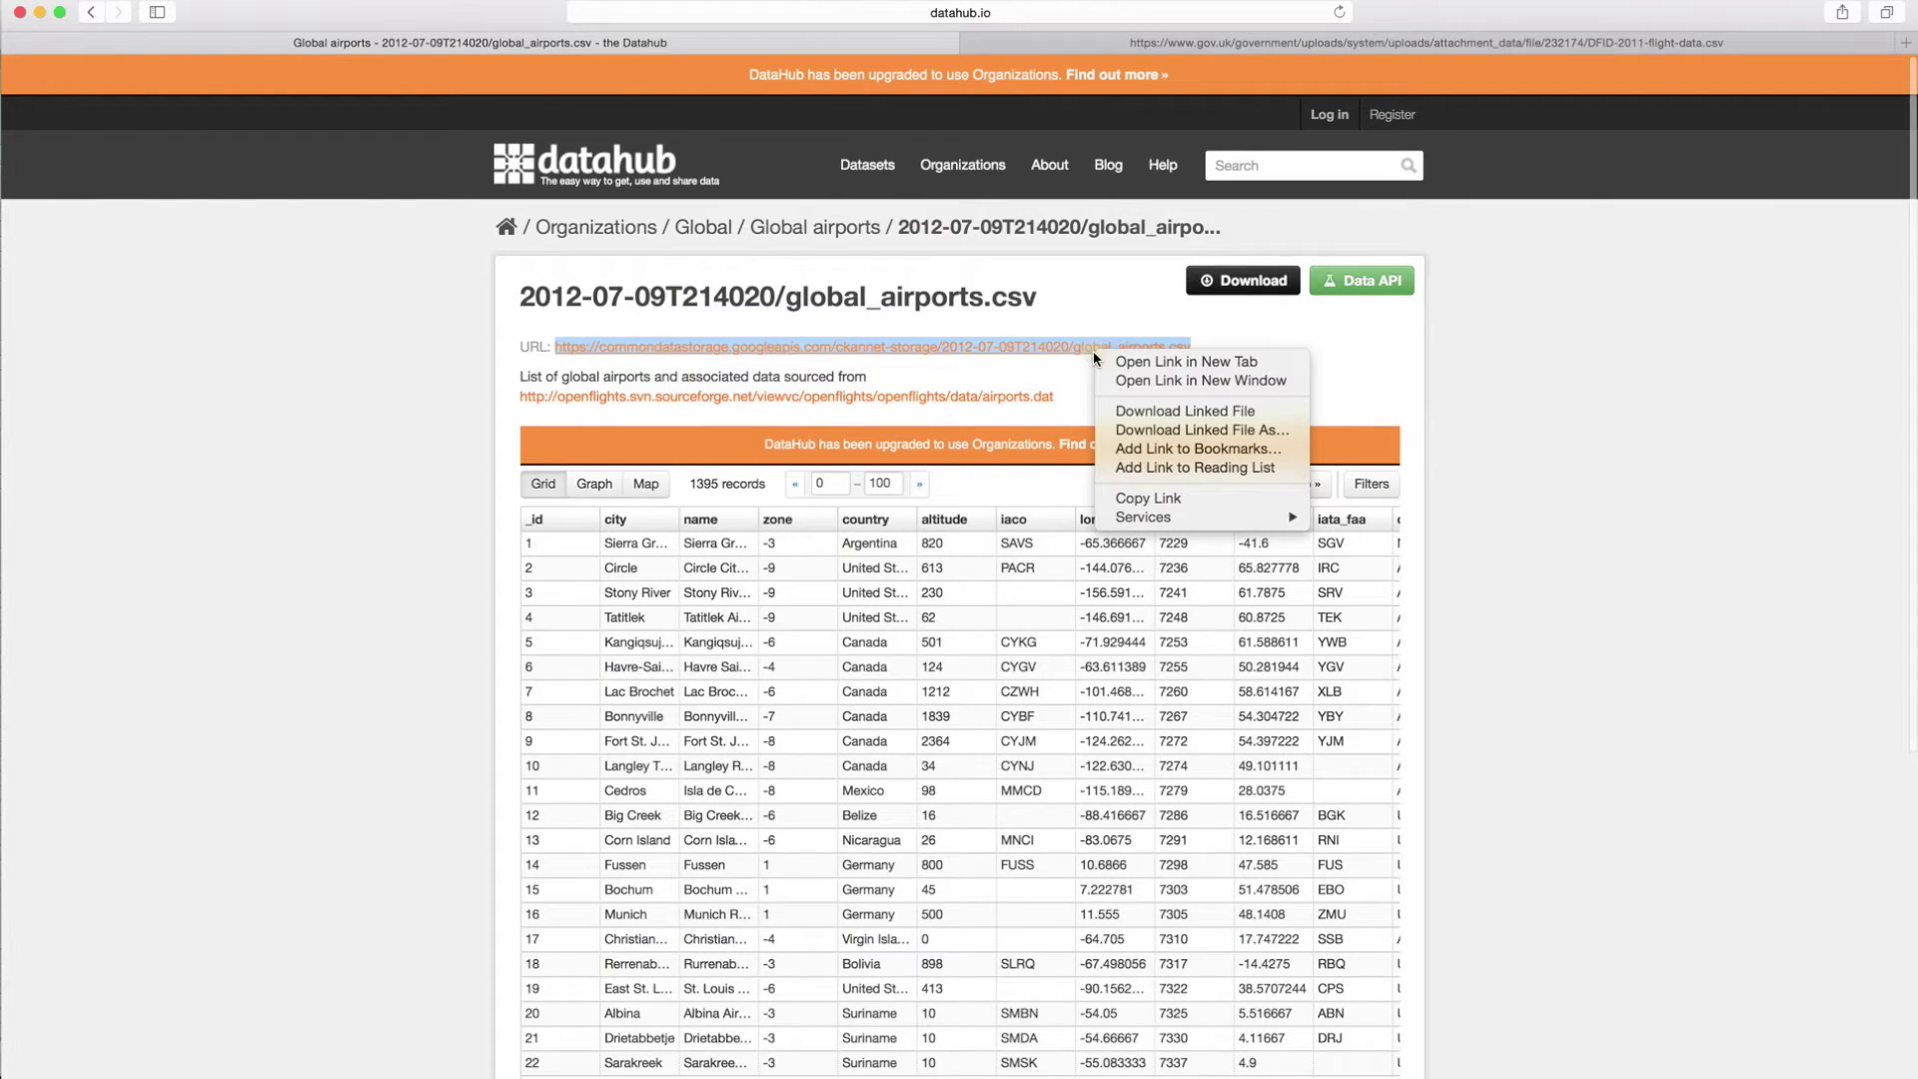
{"action": "left_click", "coordinate": [1110, 412]}
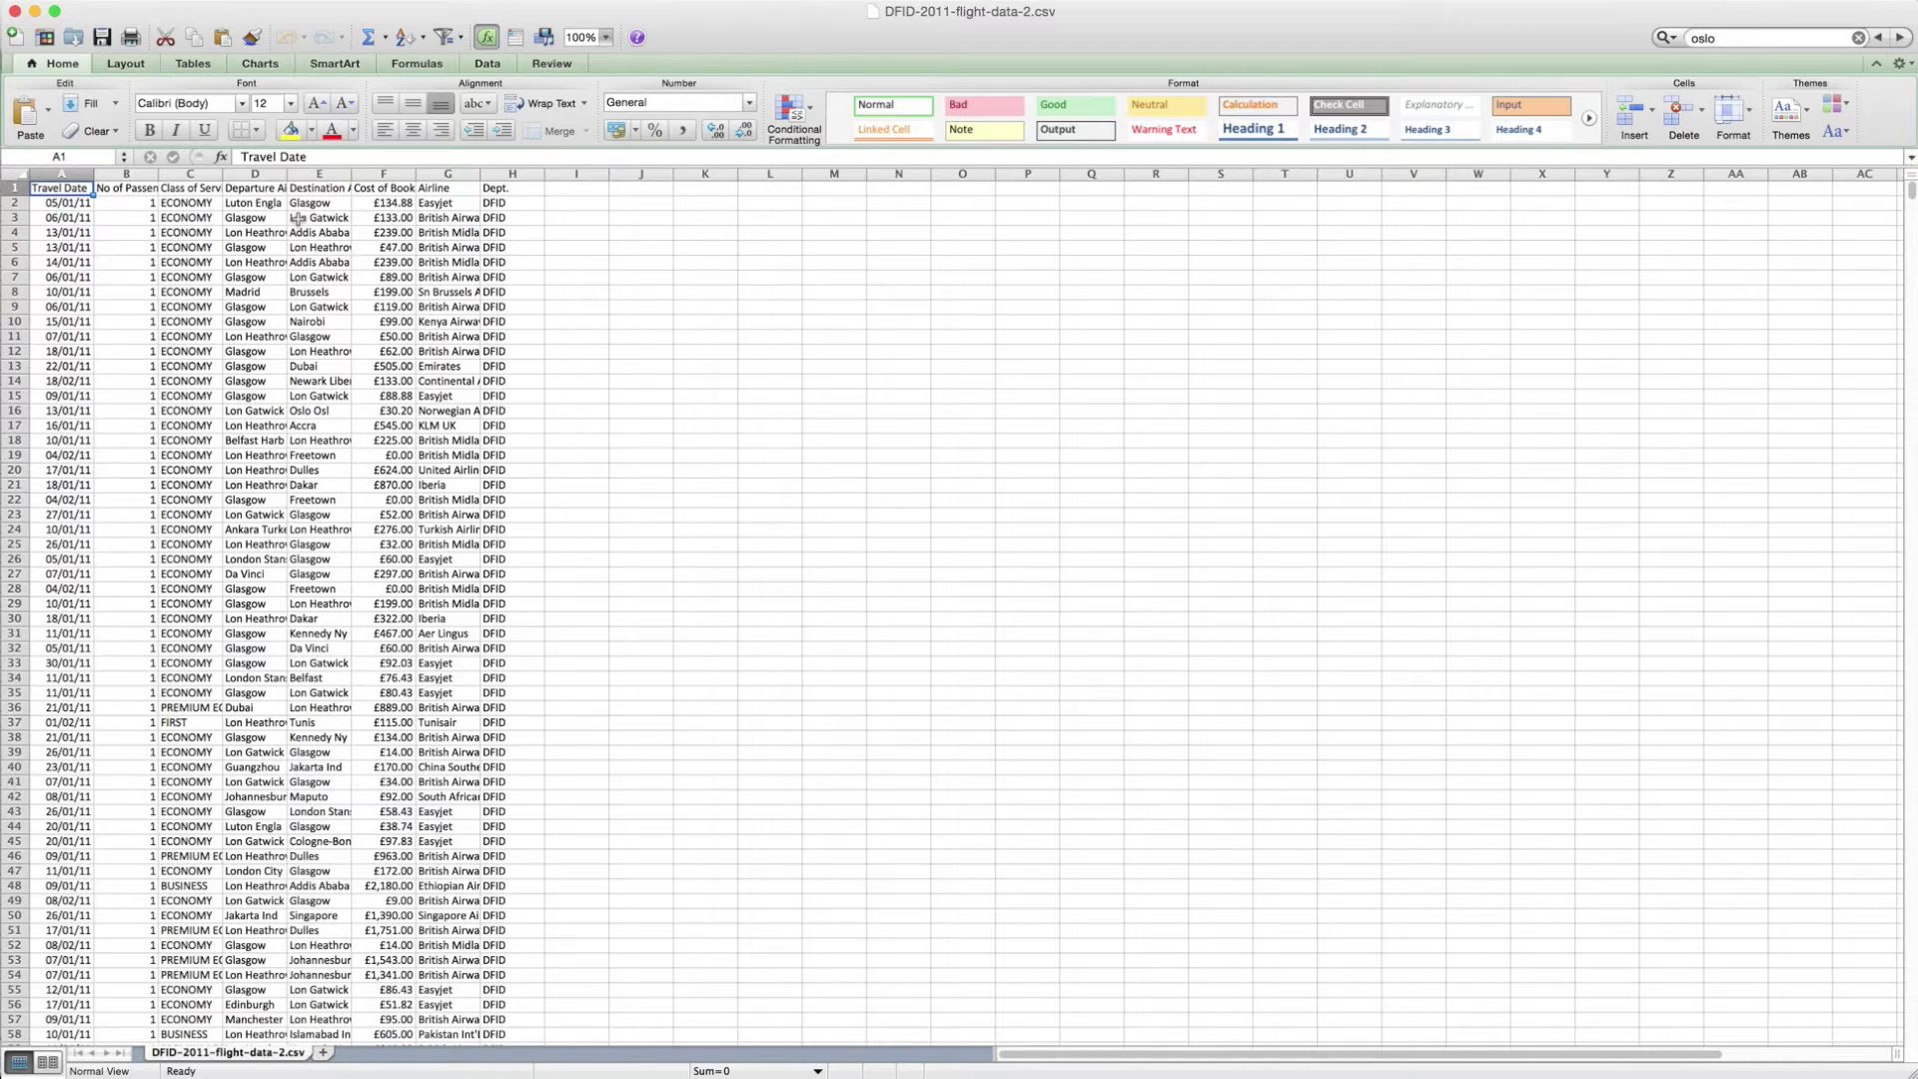
- Copy the whole Departure Airport column of the flight data into a new sheet, starting at A1
{"action": "left_click_drag", "start_coordinate": [268, 200], "coordinate": [280, 246]}
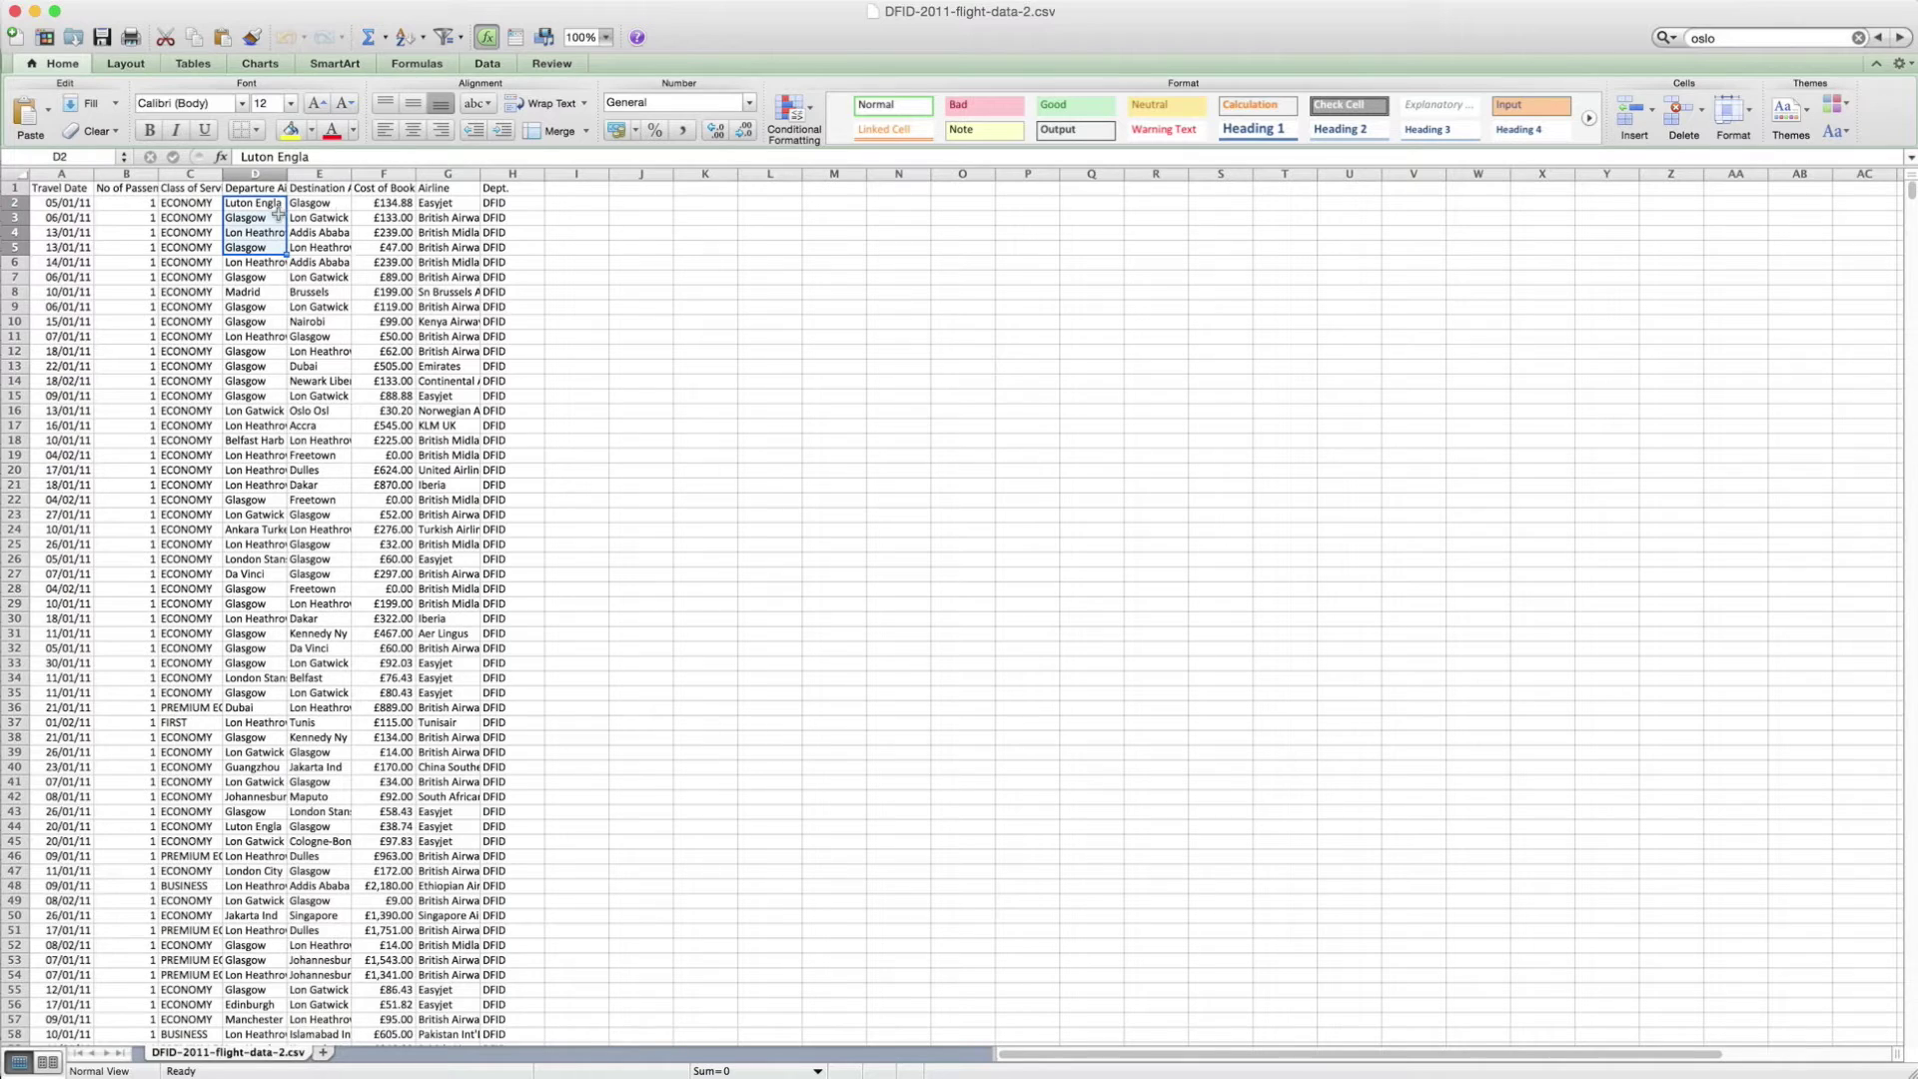
{"action": "left_click", "coordinate": [268, 204]}
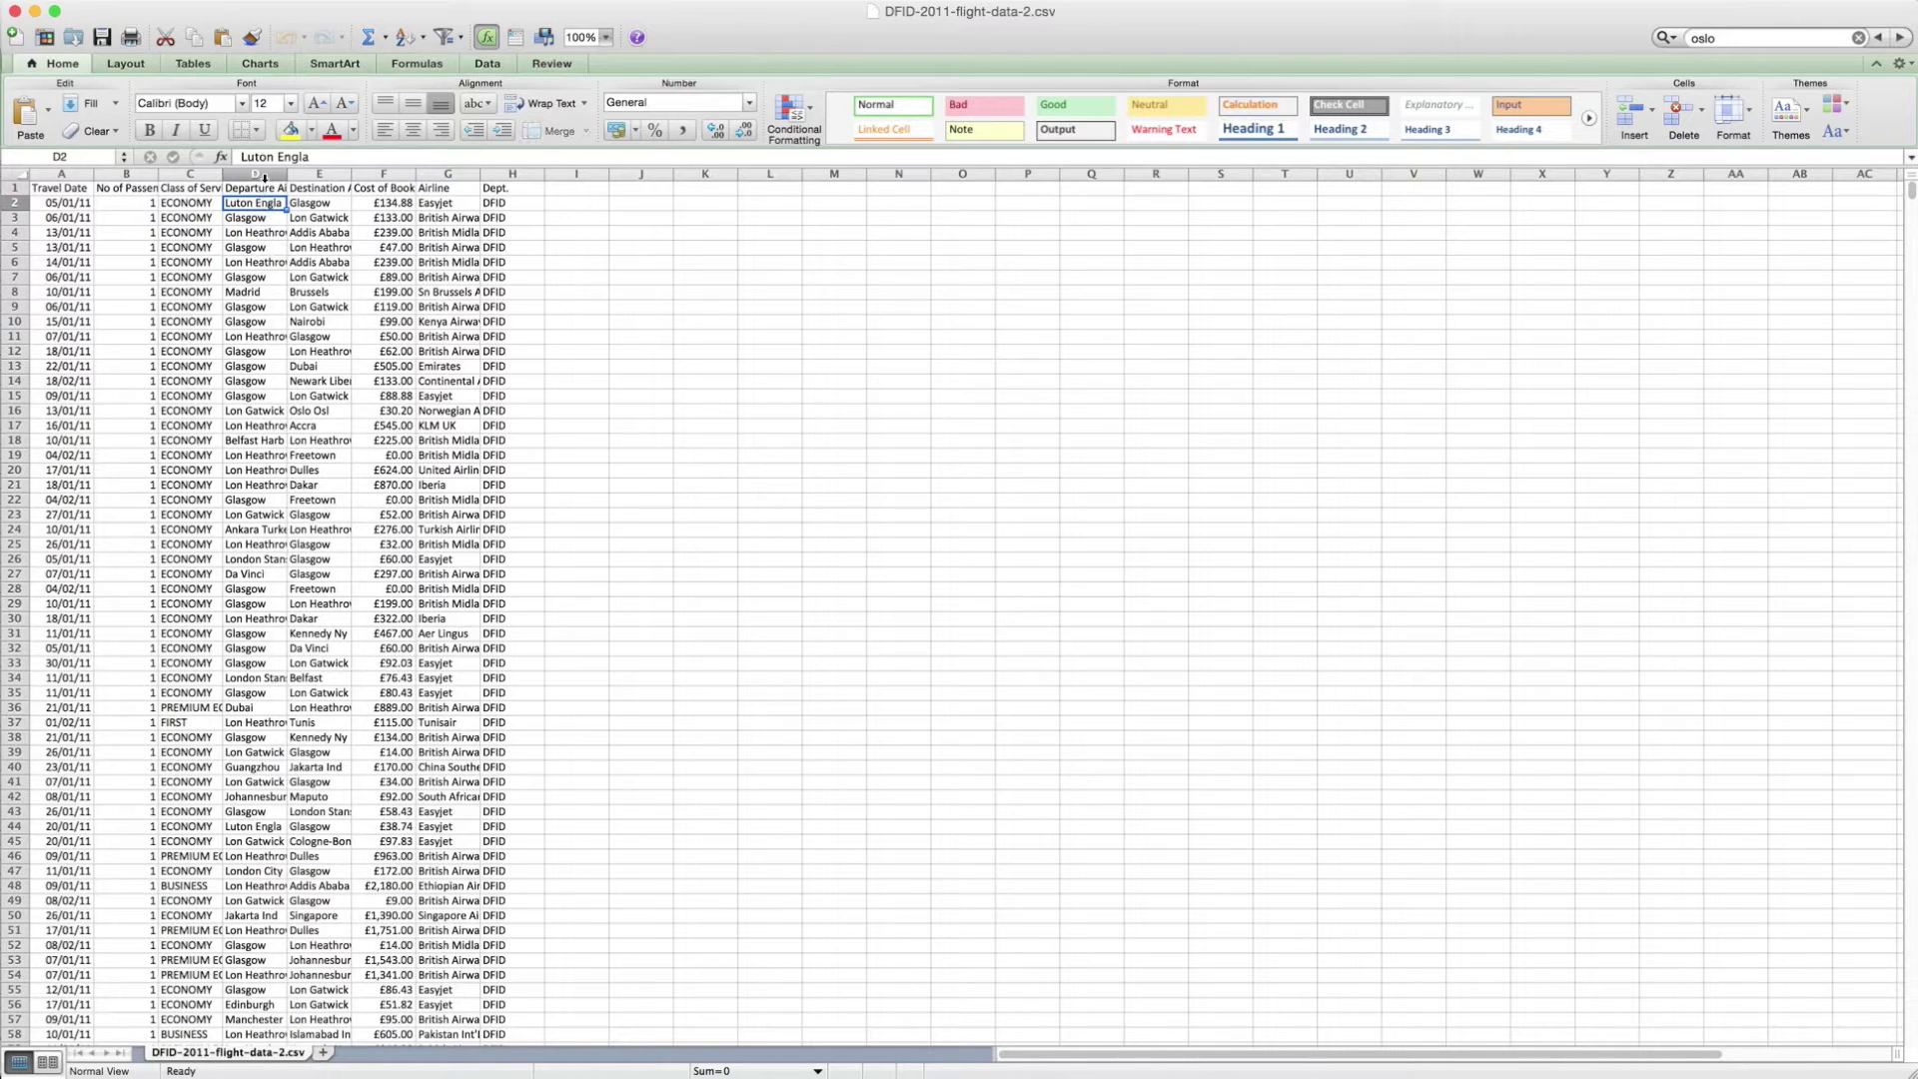
{"action": "left_click", "coordinate": [265, 175]}
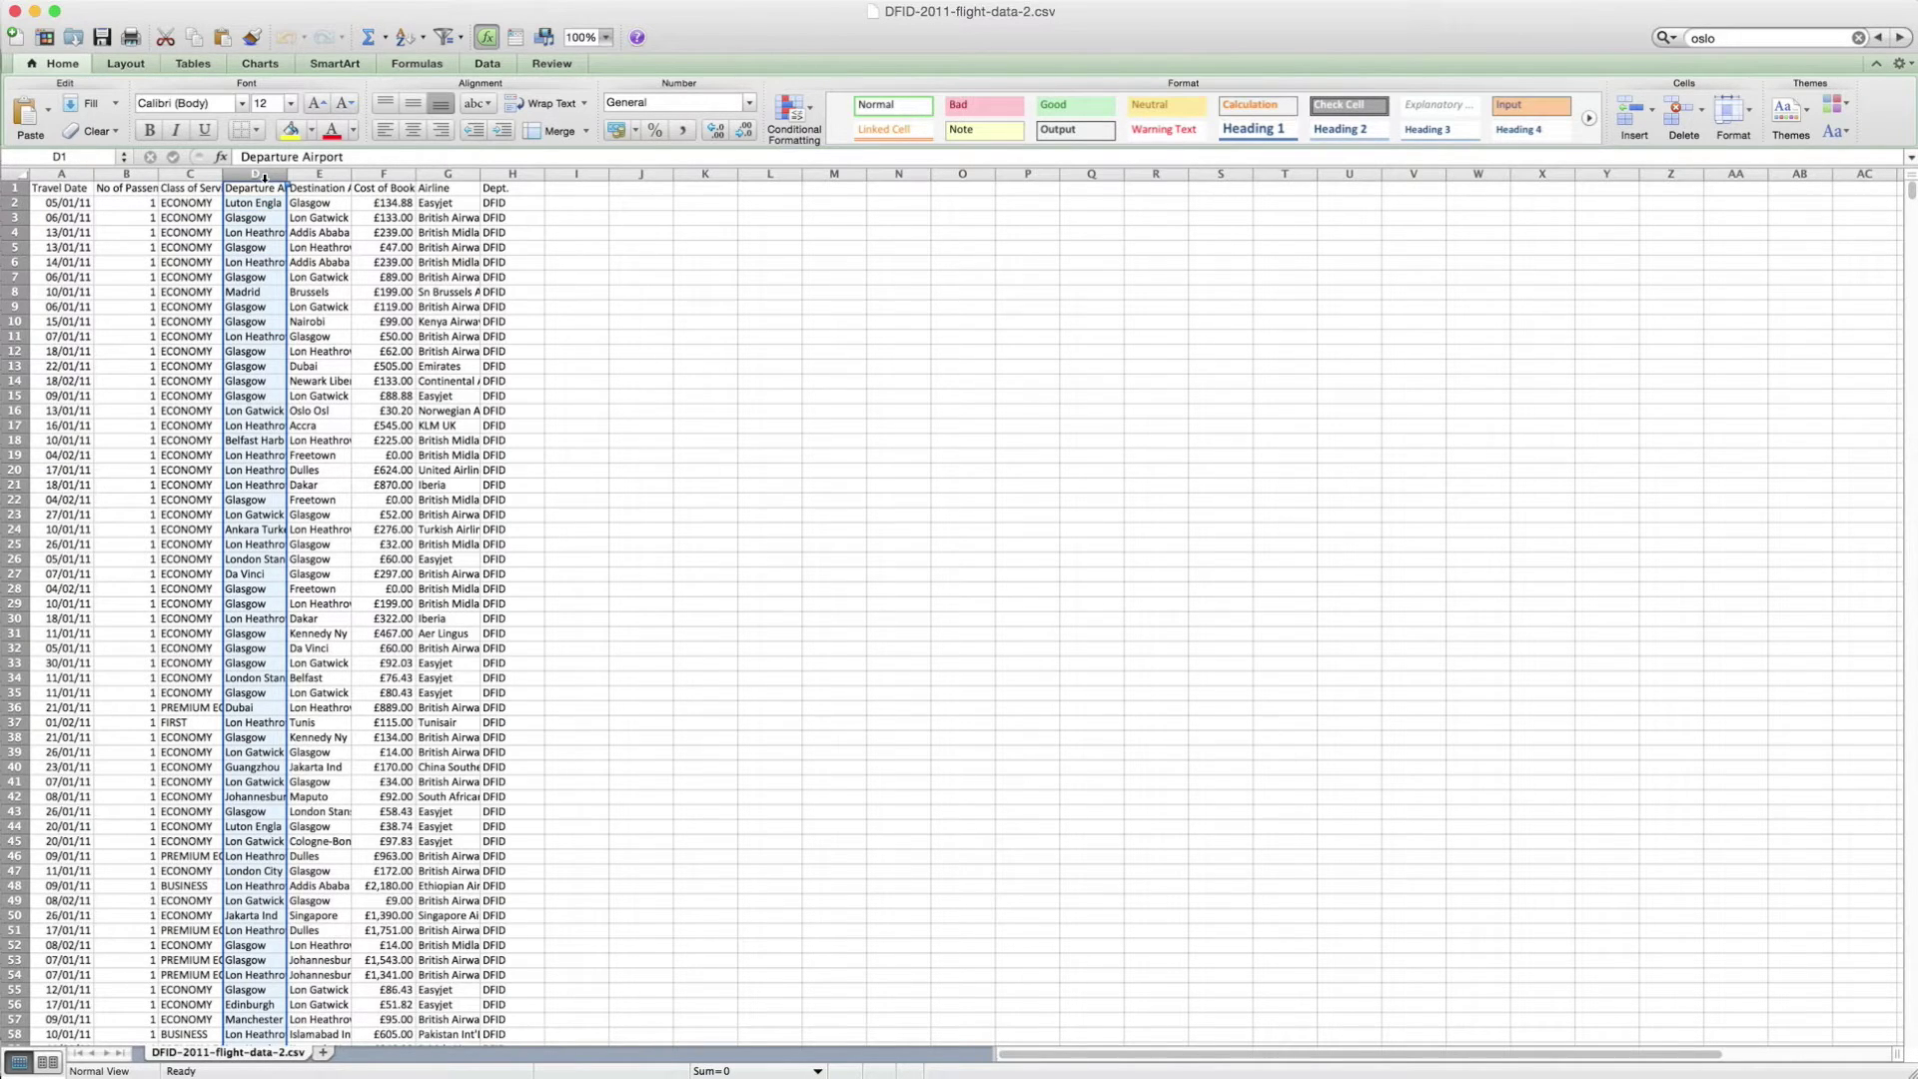
{"action": "key", "text": "super+c"}
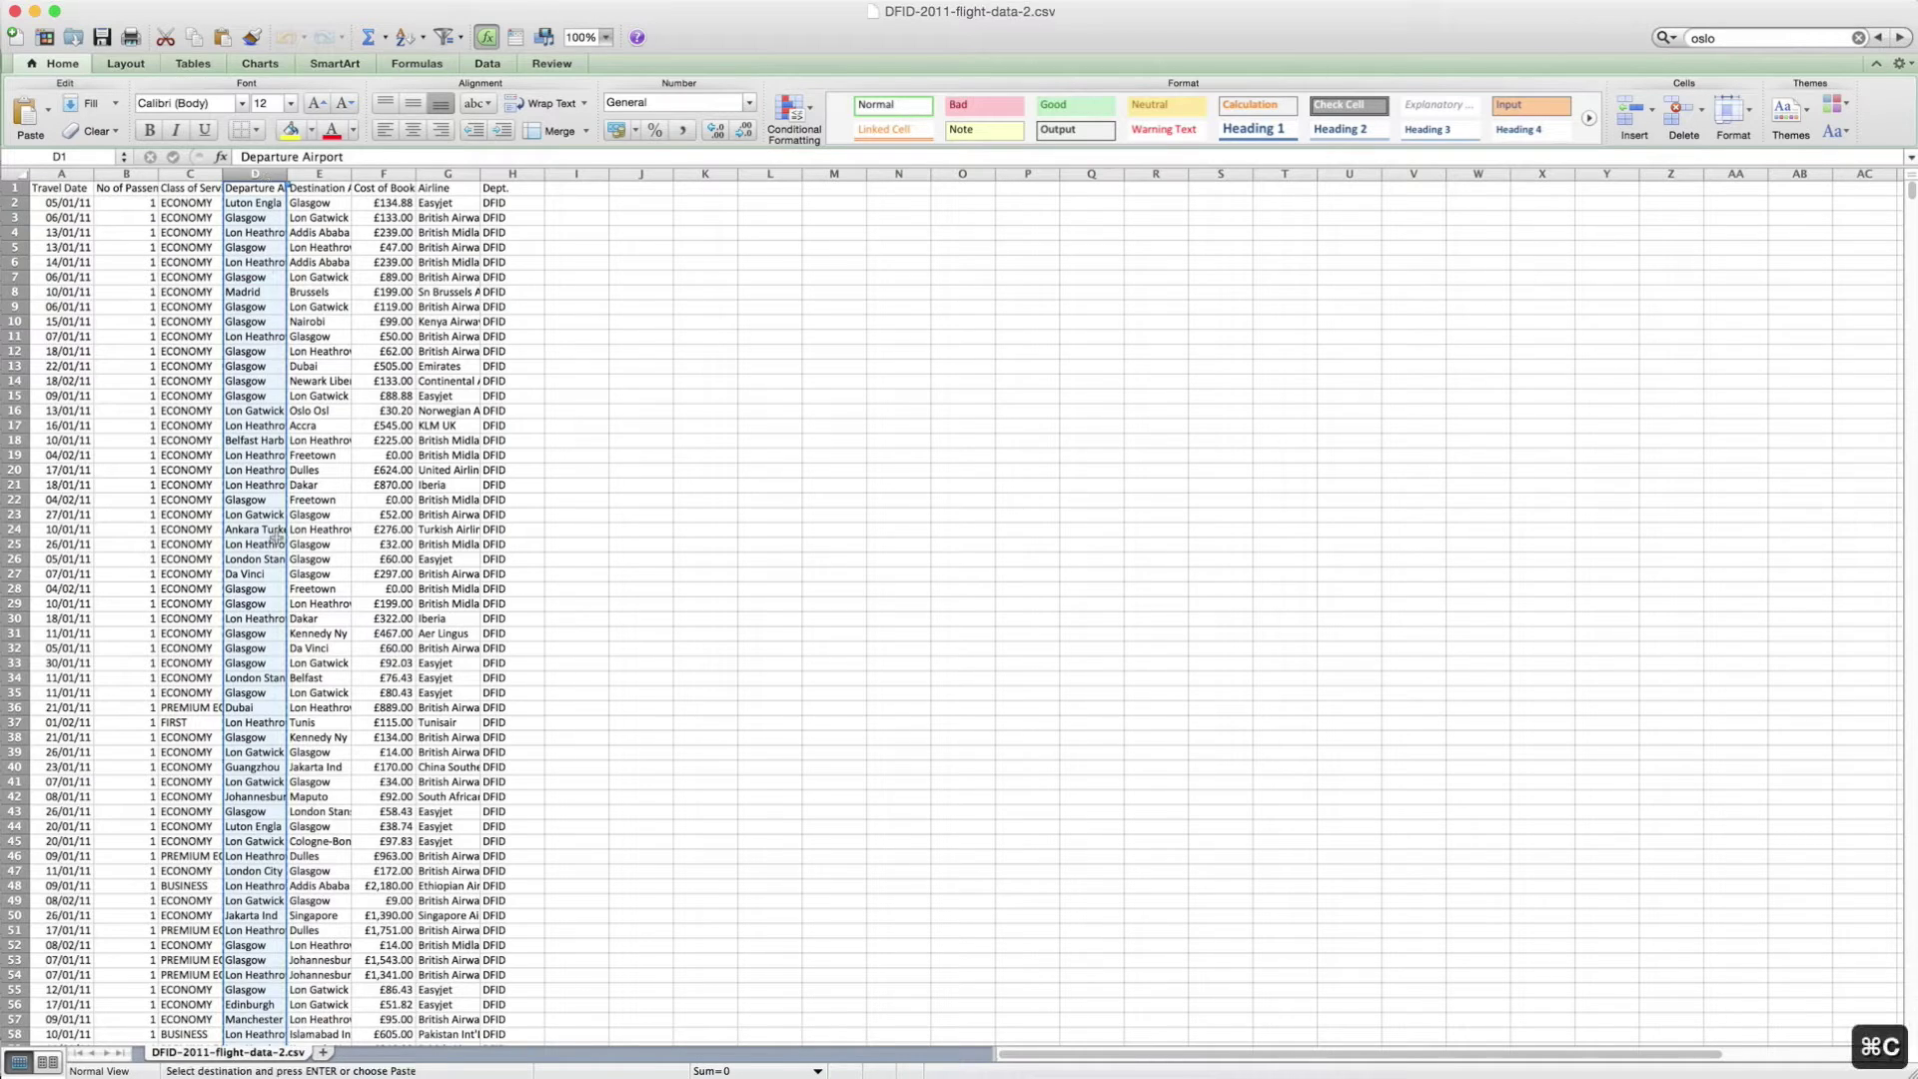
{"action": "left_click", "coordinate": [323, 1052]}
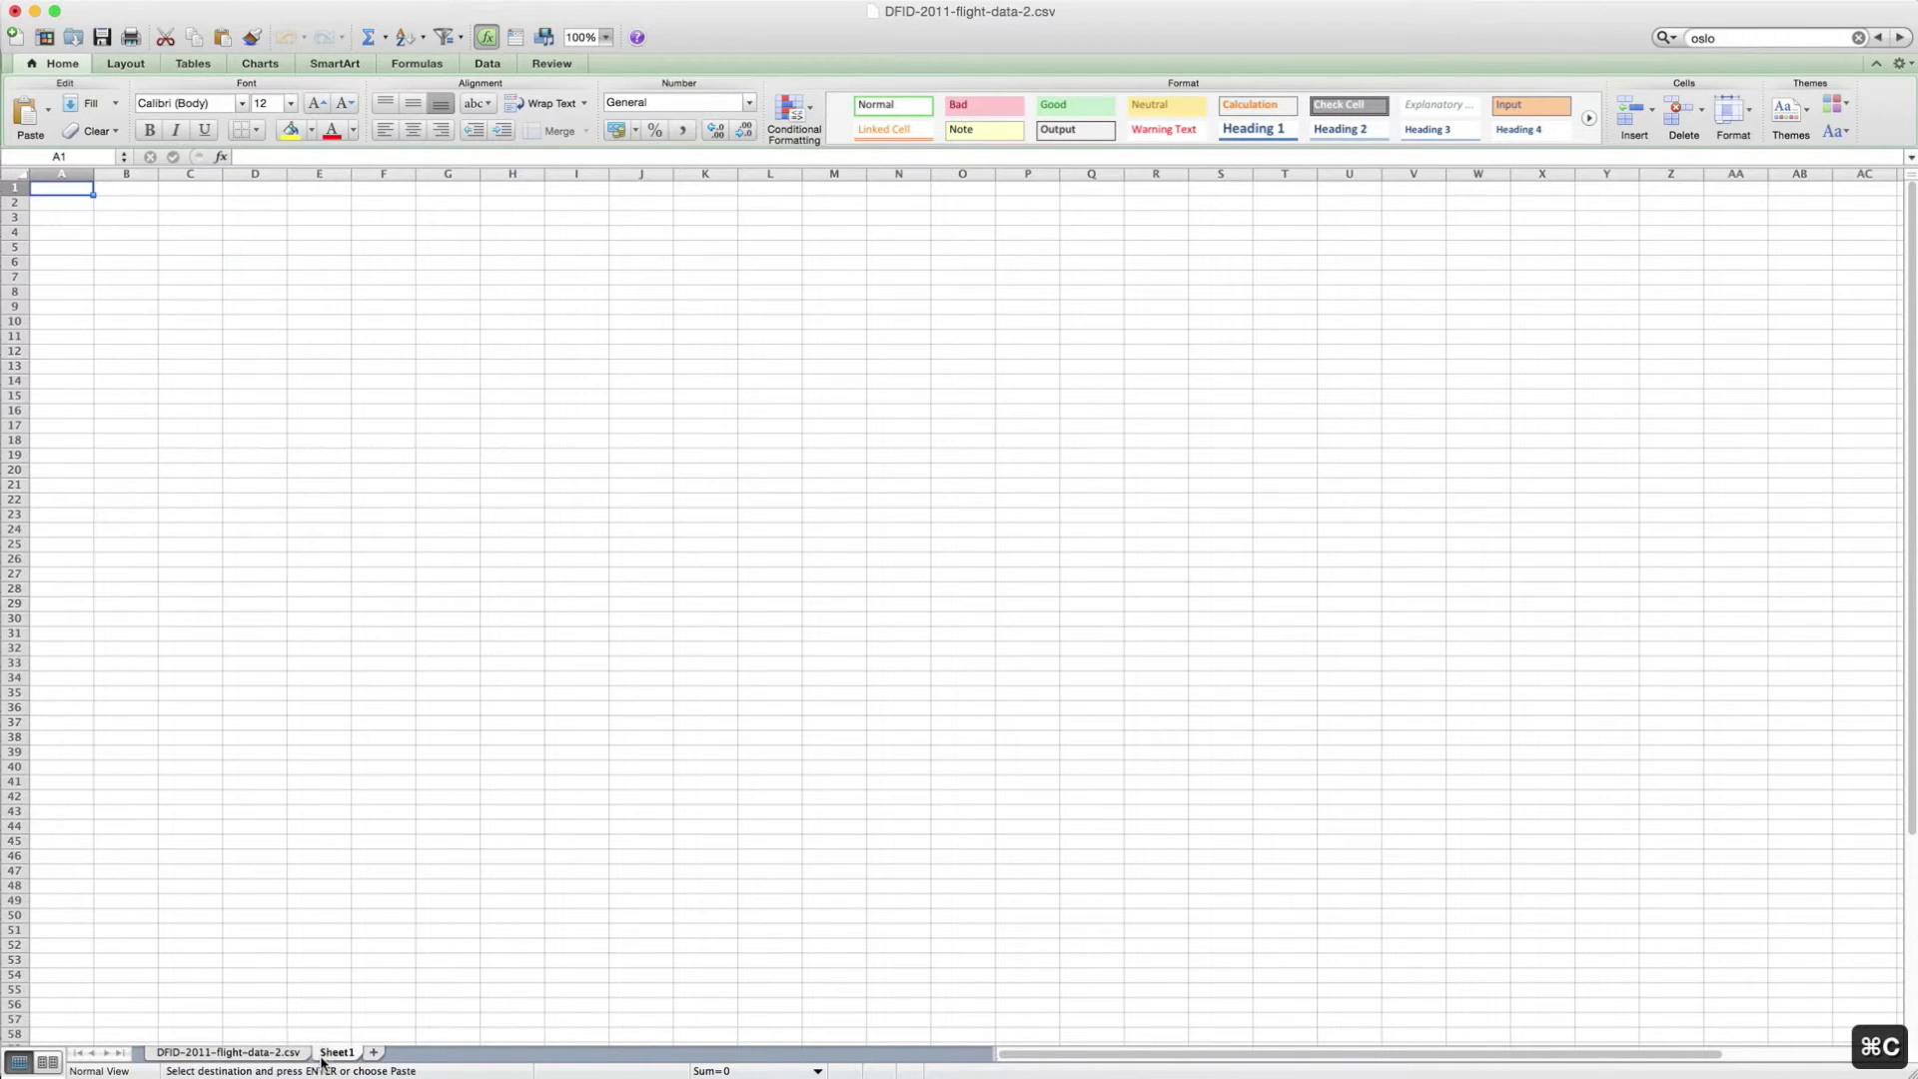
{"action": "key", "text": "super+v"}
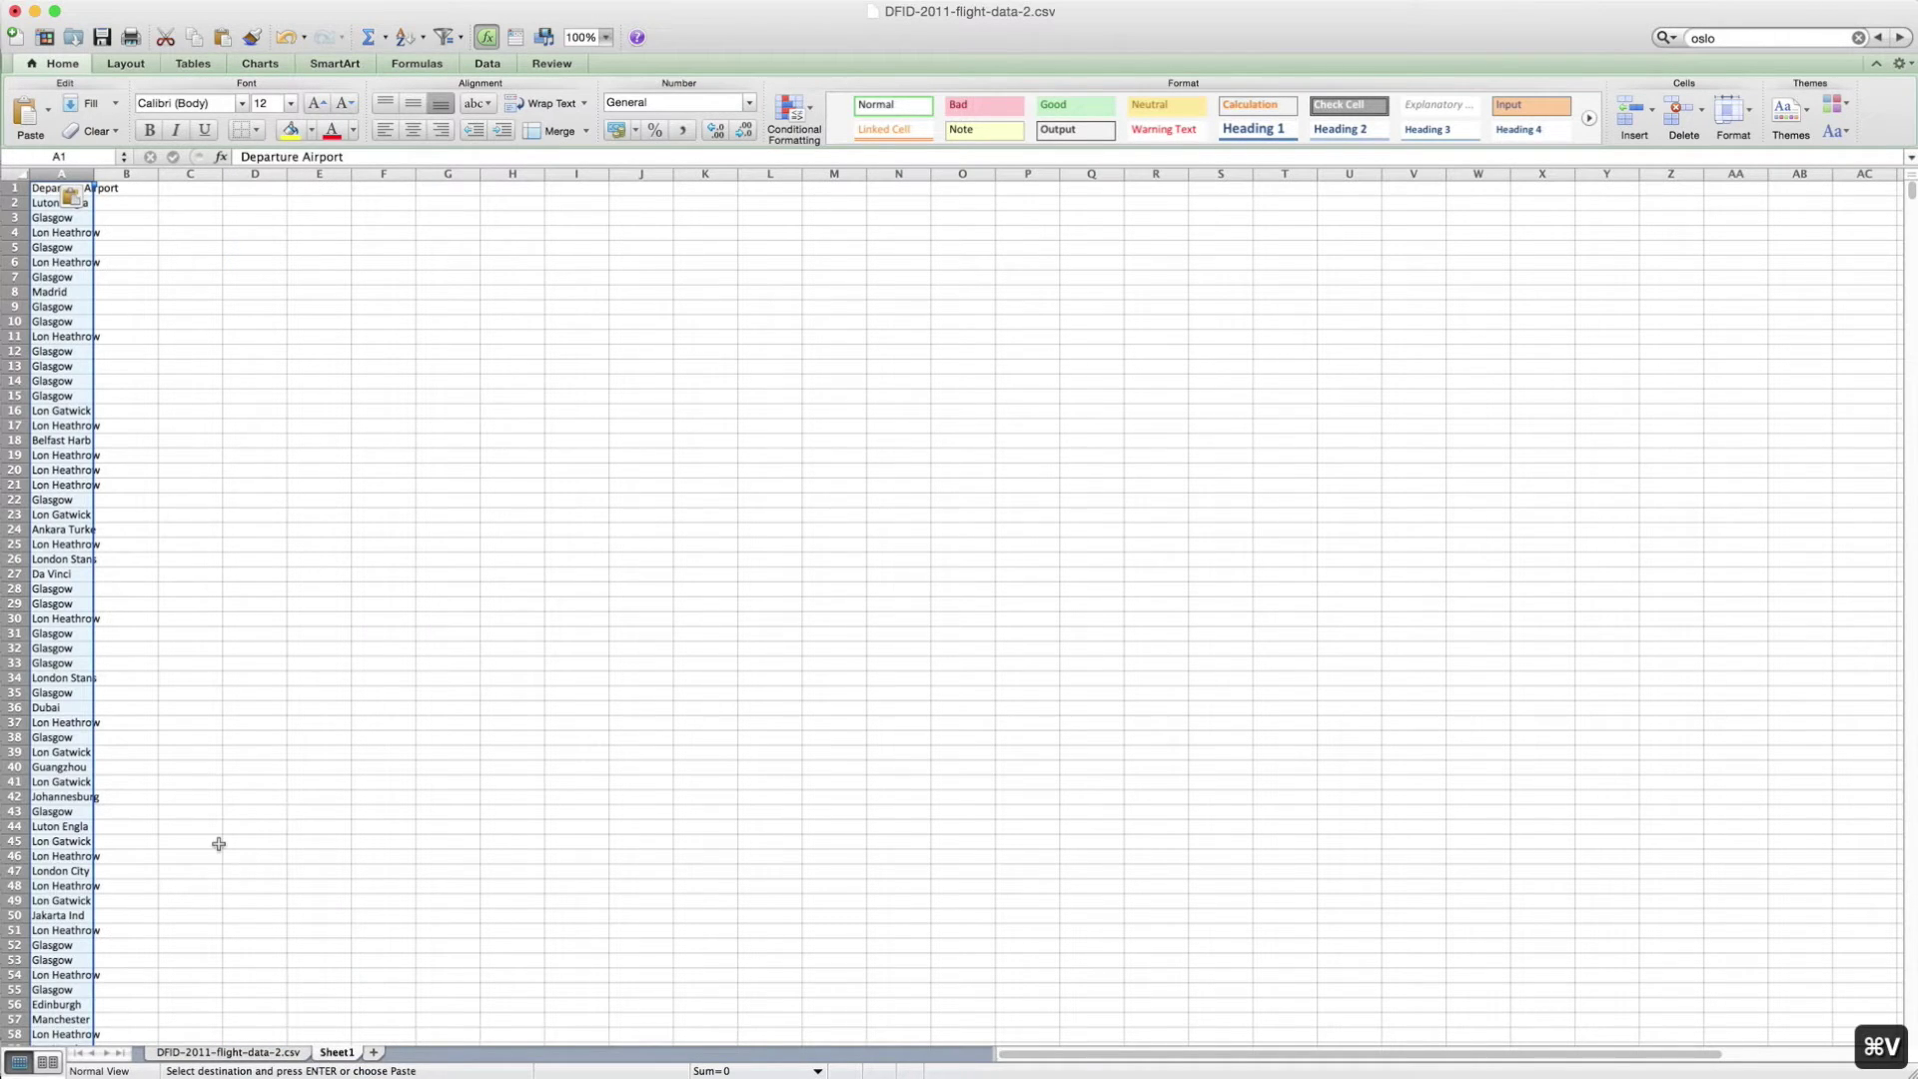
- Copy all Destination Airport values from the flight data sheet, leaving out the header
{"action": "left_click", "coordinate": [246, 1054]}
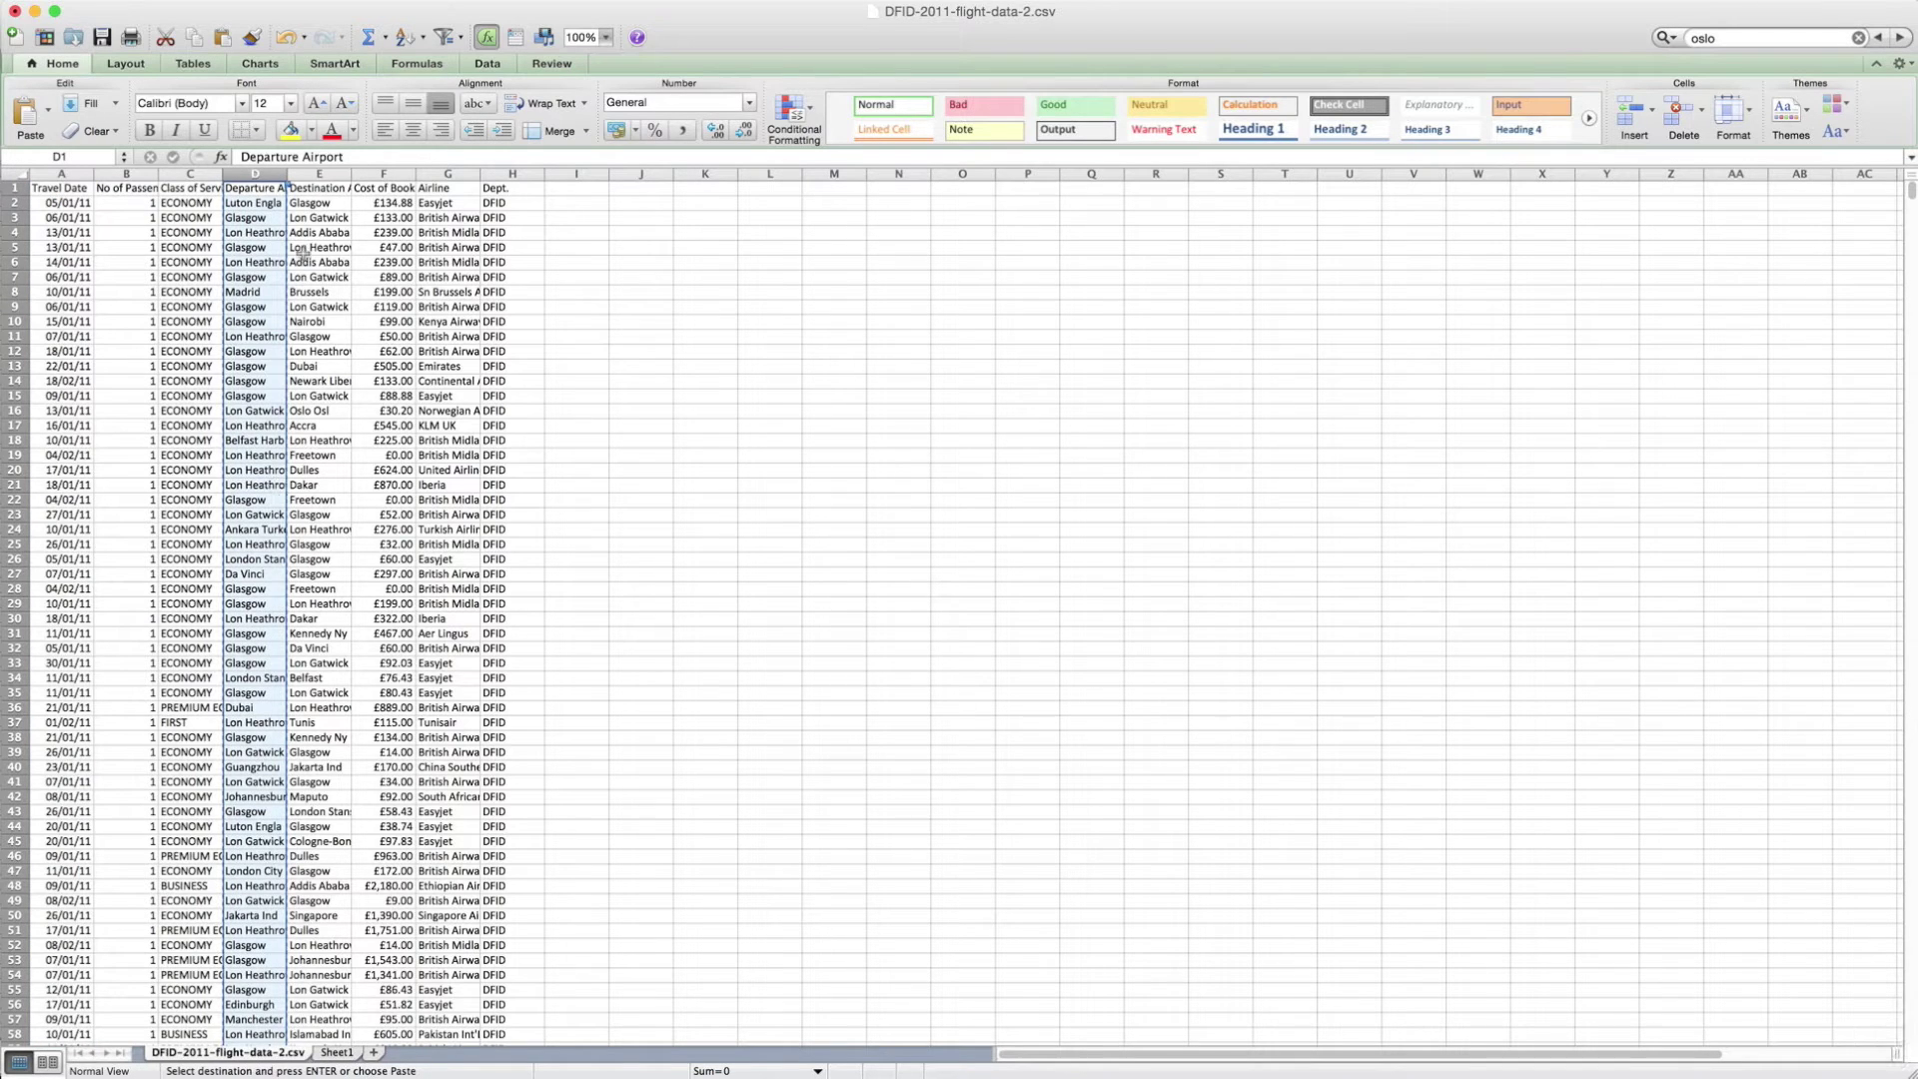
{"action": "left_click", "coordinate": [329, 178]}
{"action": "key", "text": "super+c"}
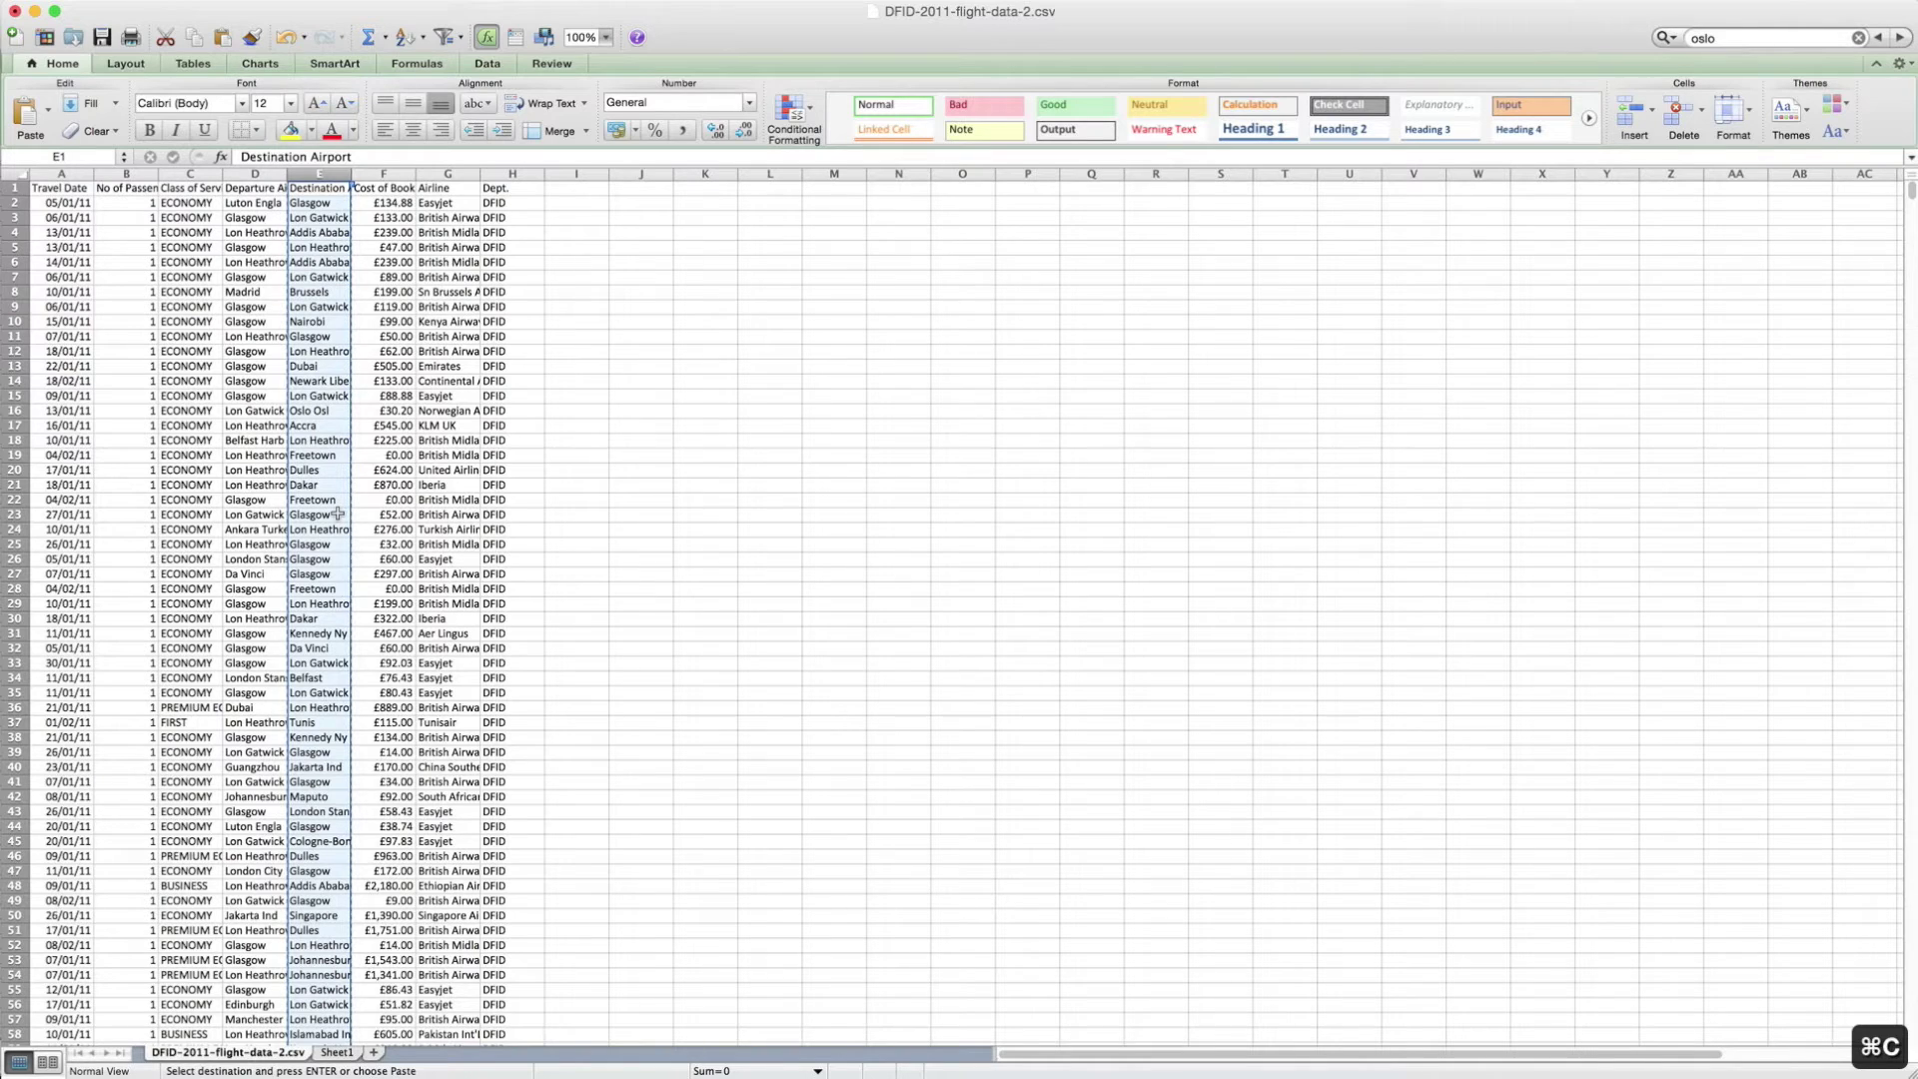
{"action": "key", "text": "super+Down"}
{"action": "key", "text": "super+Up"}
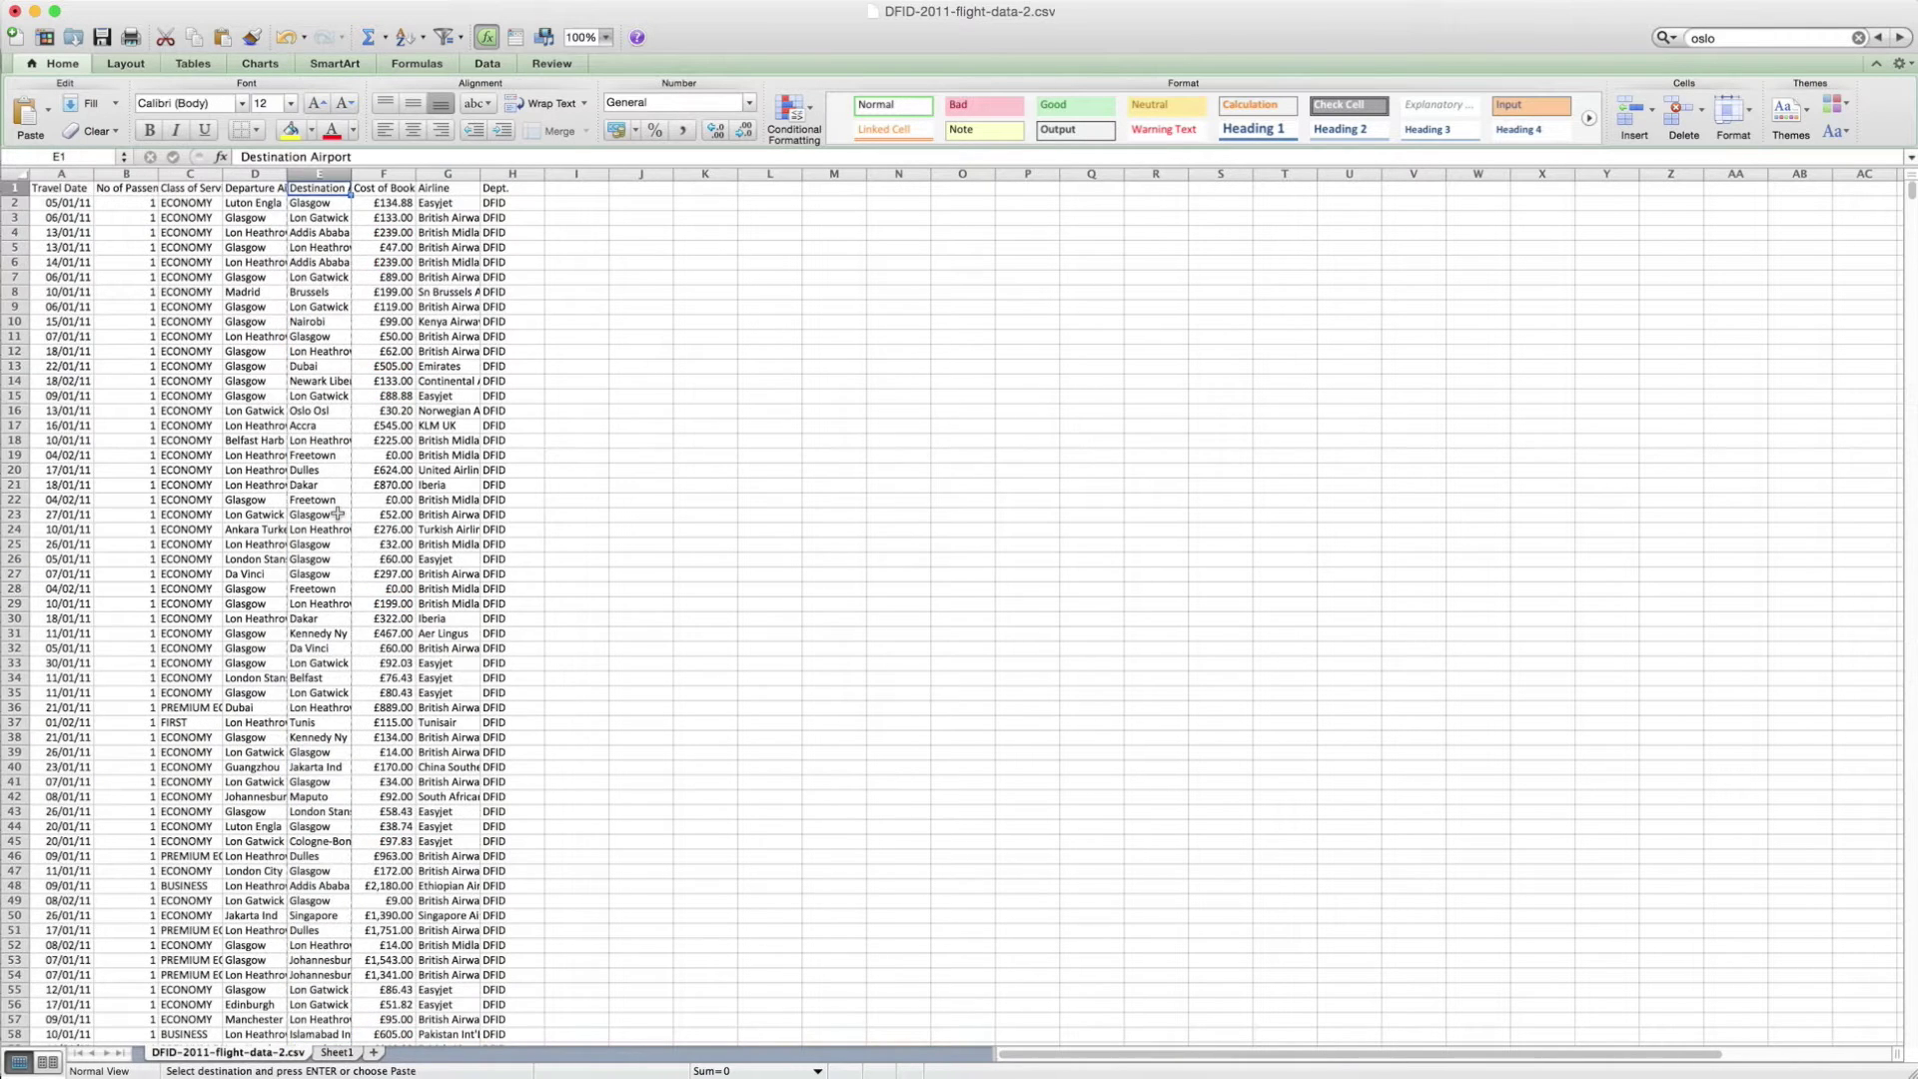
{"action": "key", "text": "Down"}
{"action": "key", "text": "shift+super+Down"}
{"action": "key", "text": "super+c"}
{"action": "key", "text": "ctrl+BackSpace"}
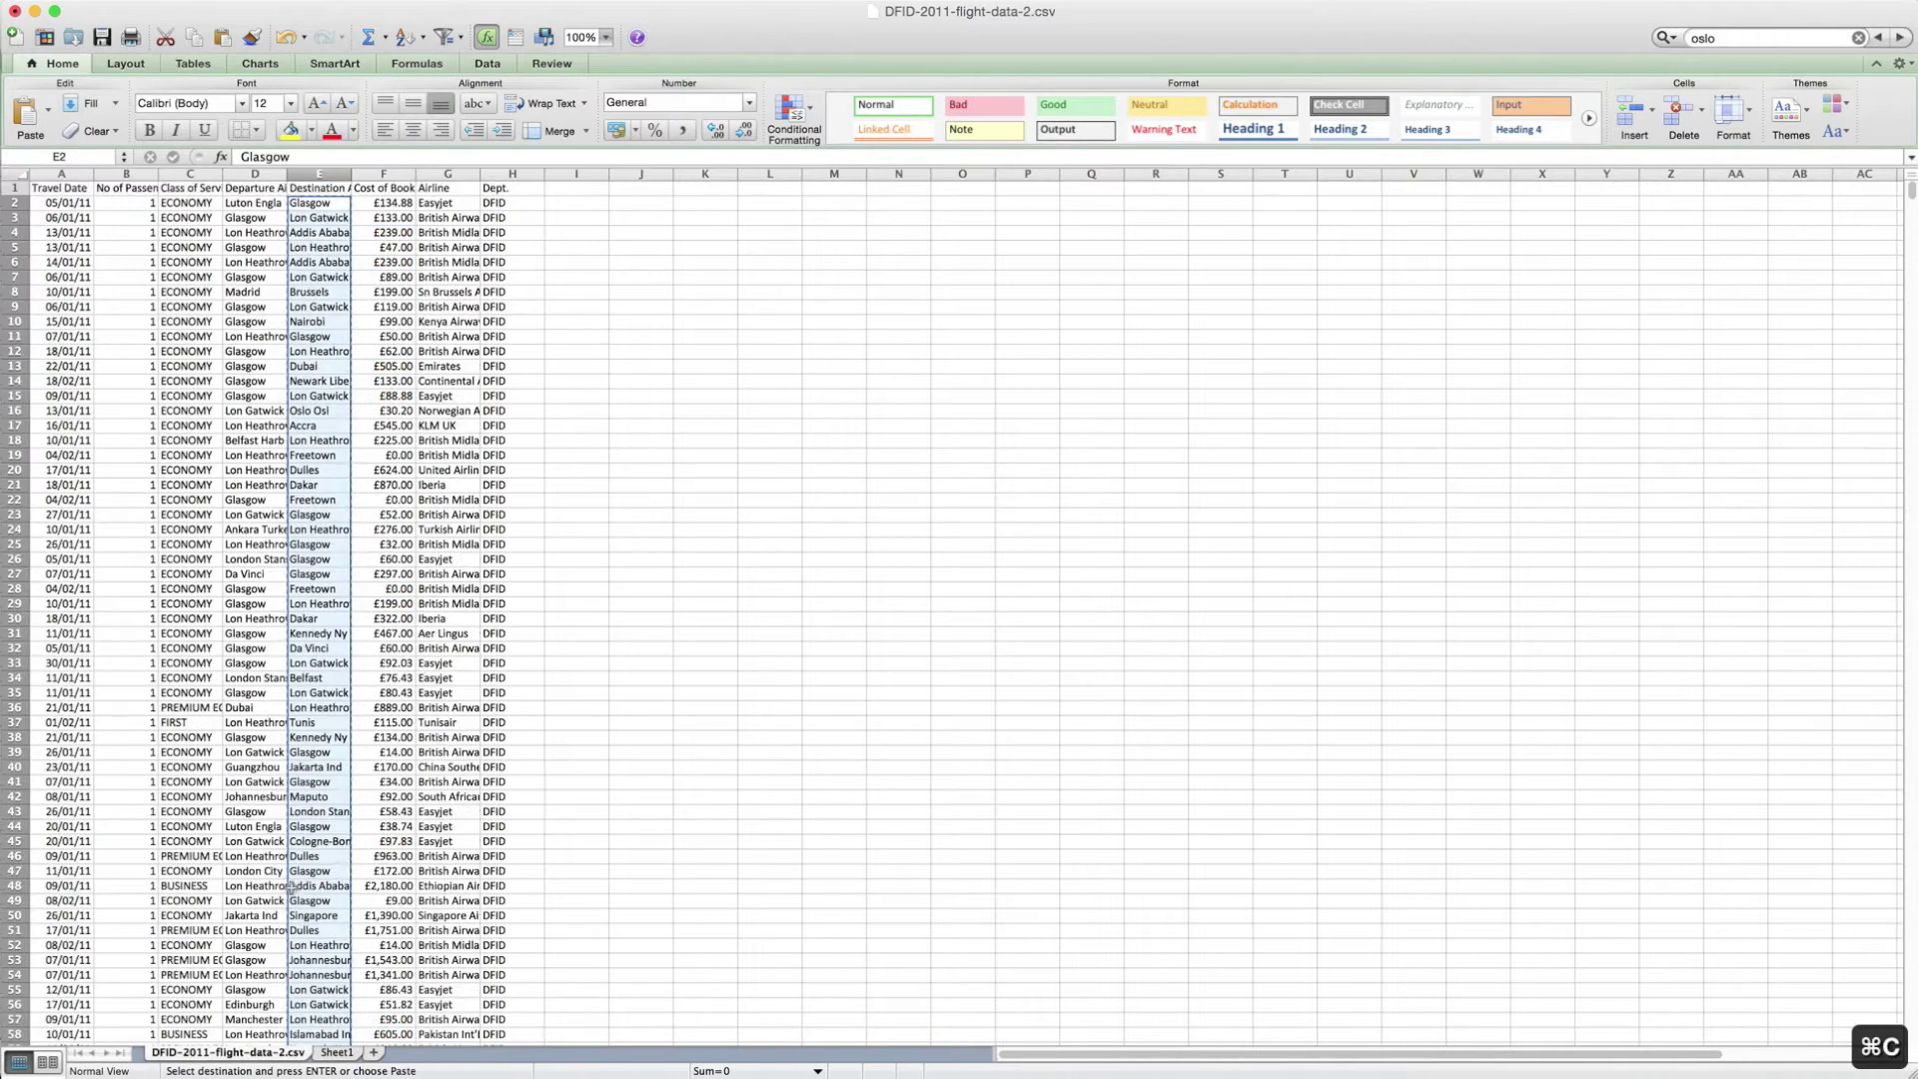
- Paste the copied destination airports into Sheet1 directly below the last departure airport in column A
{"action": "left_click", "coordinate": [332, 1054]}
{"action": "scroll", "coordinate": [140, 872], "scroll_direction": "down", "scroll_amount": 15}
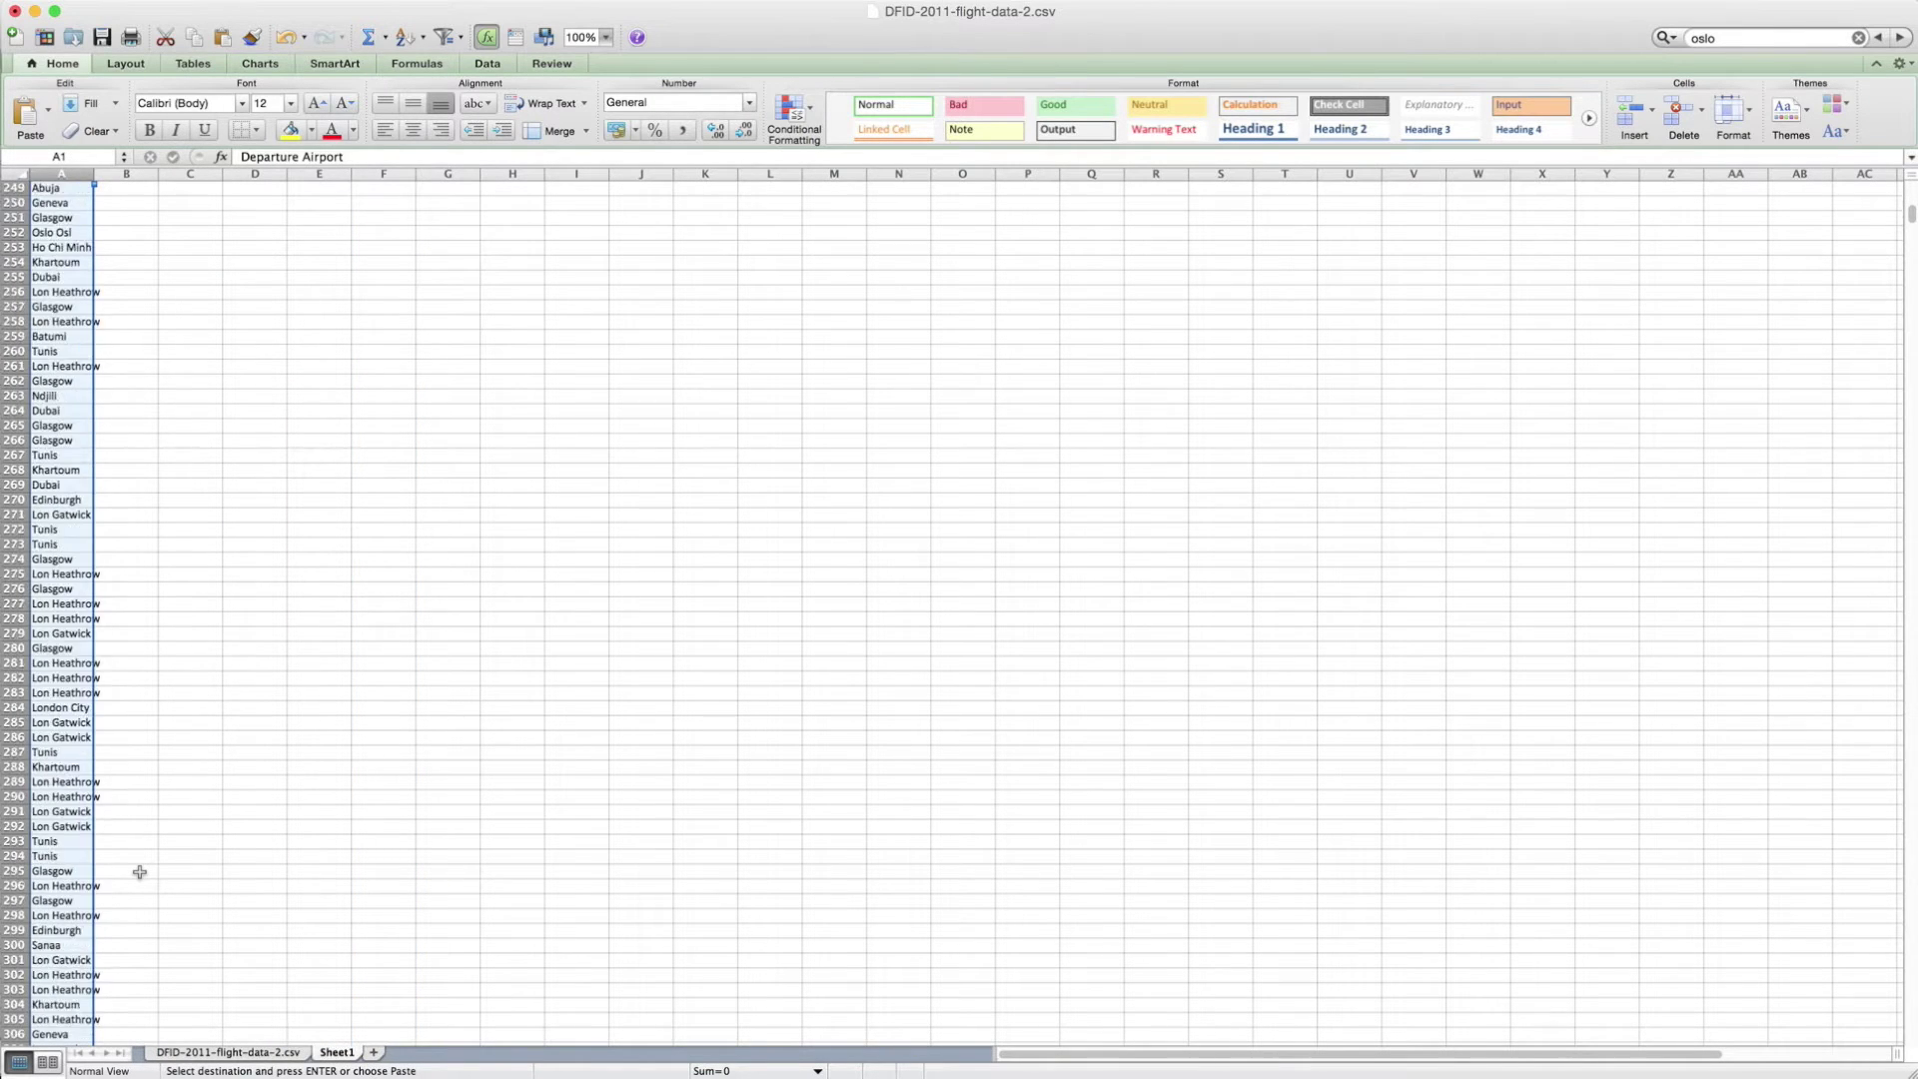
{"action": "key", "text": "Down"}
{"action": "key", "text": "Down"}
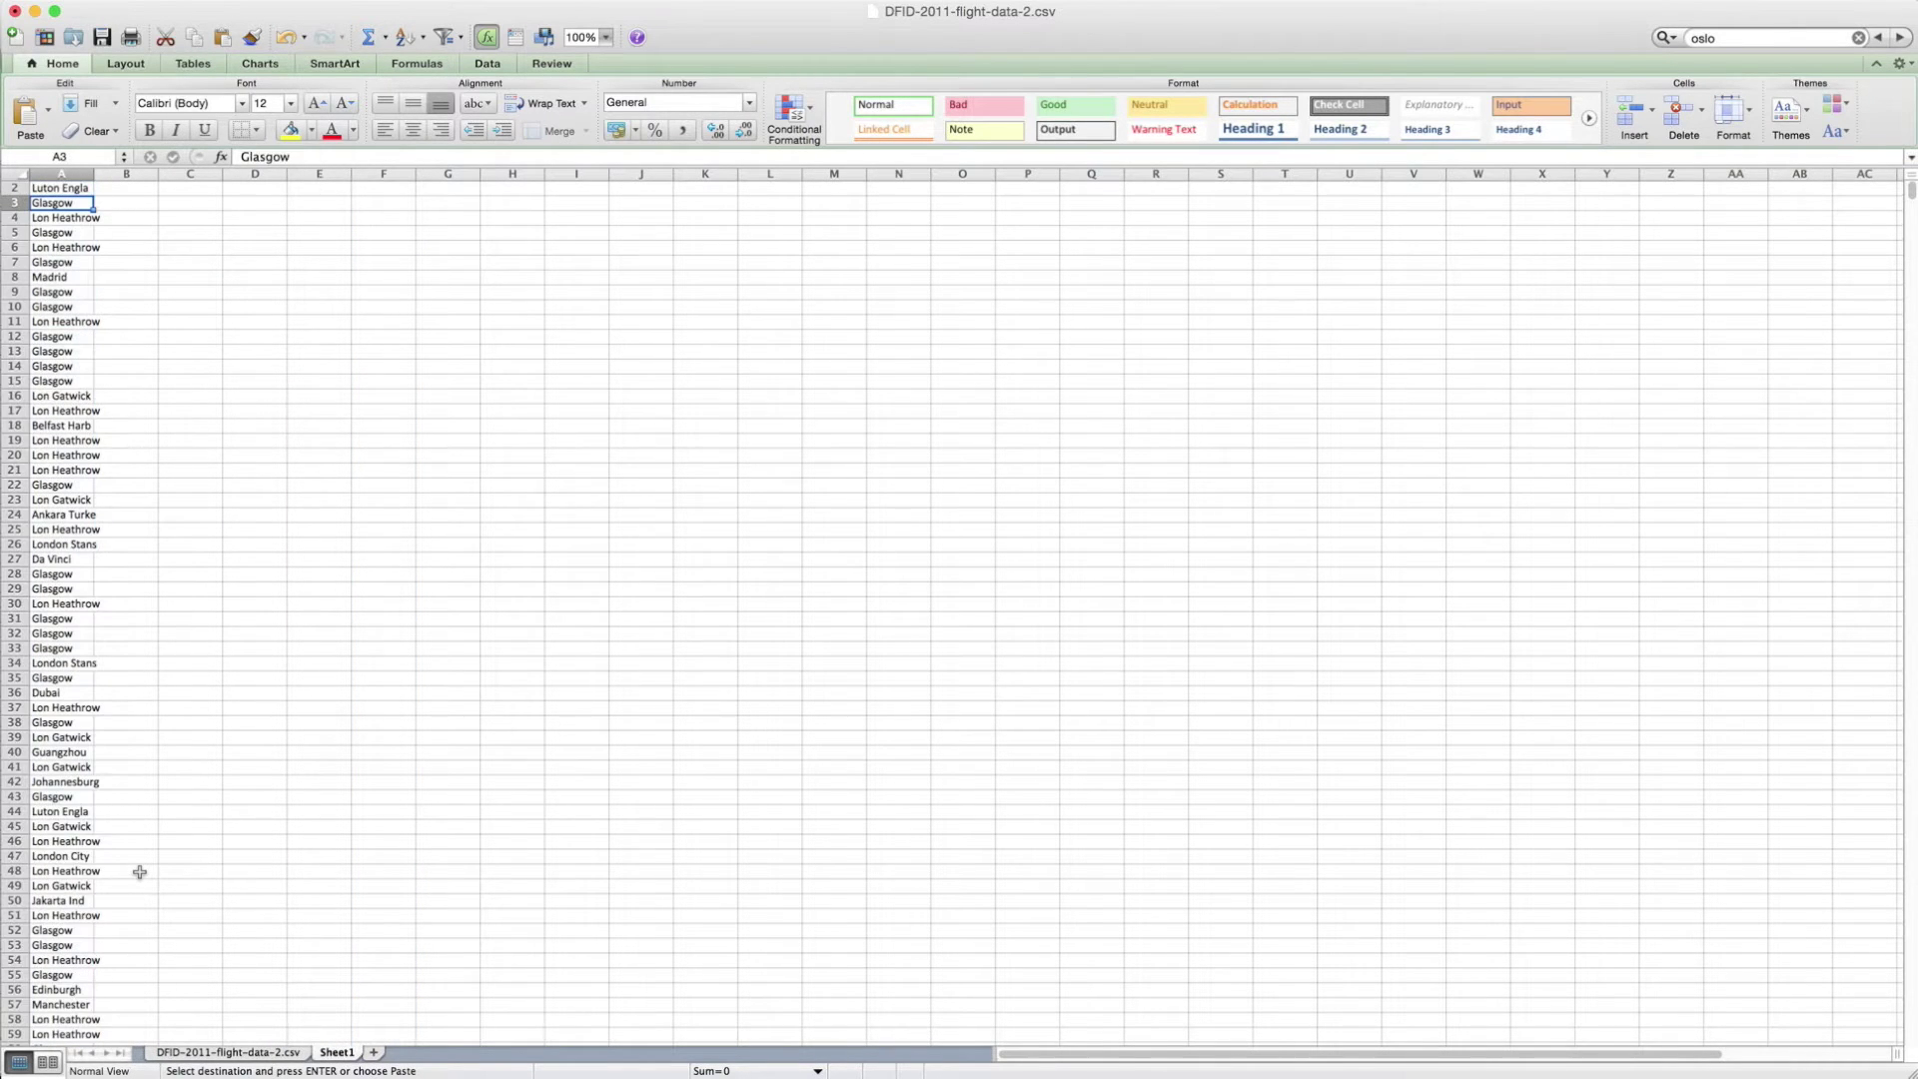
{"action": "key", "text": "super+Down"}
{"action": "key", "text": "Down"}
{"action": "key", "text": "Down"}
{"action": "key", "text": "Down"}
{"action": "key", "text": "Down"}
{"action": "key", "text": "Down"}
{"action": "key", "text": "Down"}
{"action": "key", "text": "Down"}
{"action": "key", "text": "Down"}
{"action": "key", "text": "Down"}
{"action": "key", "text": "Down"}
{"action": "key", "text": "Down"}
{"action": "key", "text": "Down"}
{"action": "key", "text": "Down"}
{"action": "key", "text": "Down"}
{"action": "key", "text": "Down"}
{"action": "key", "text": "Down"}
{"action": "key", "text": "Down"}
{"action": "key", "text": "Down"}
{"action": "key", "text": "Down"}
{"action": "key", "text": "Down"}
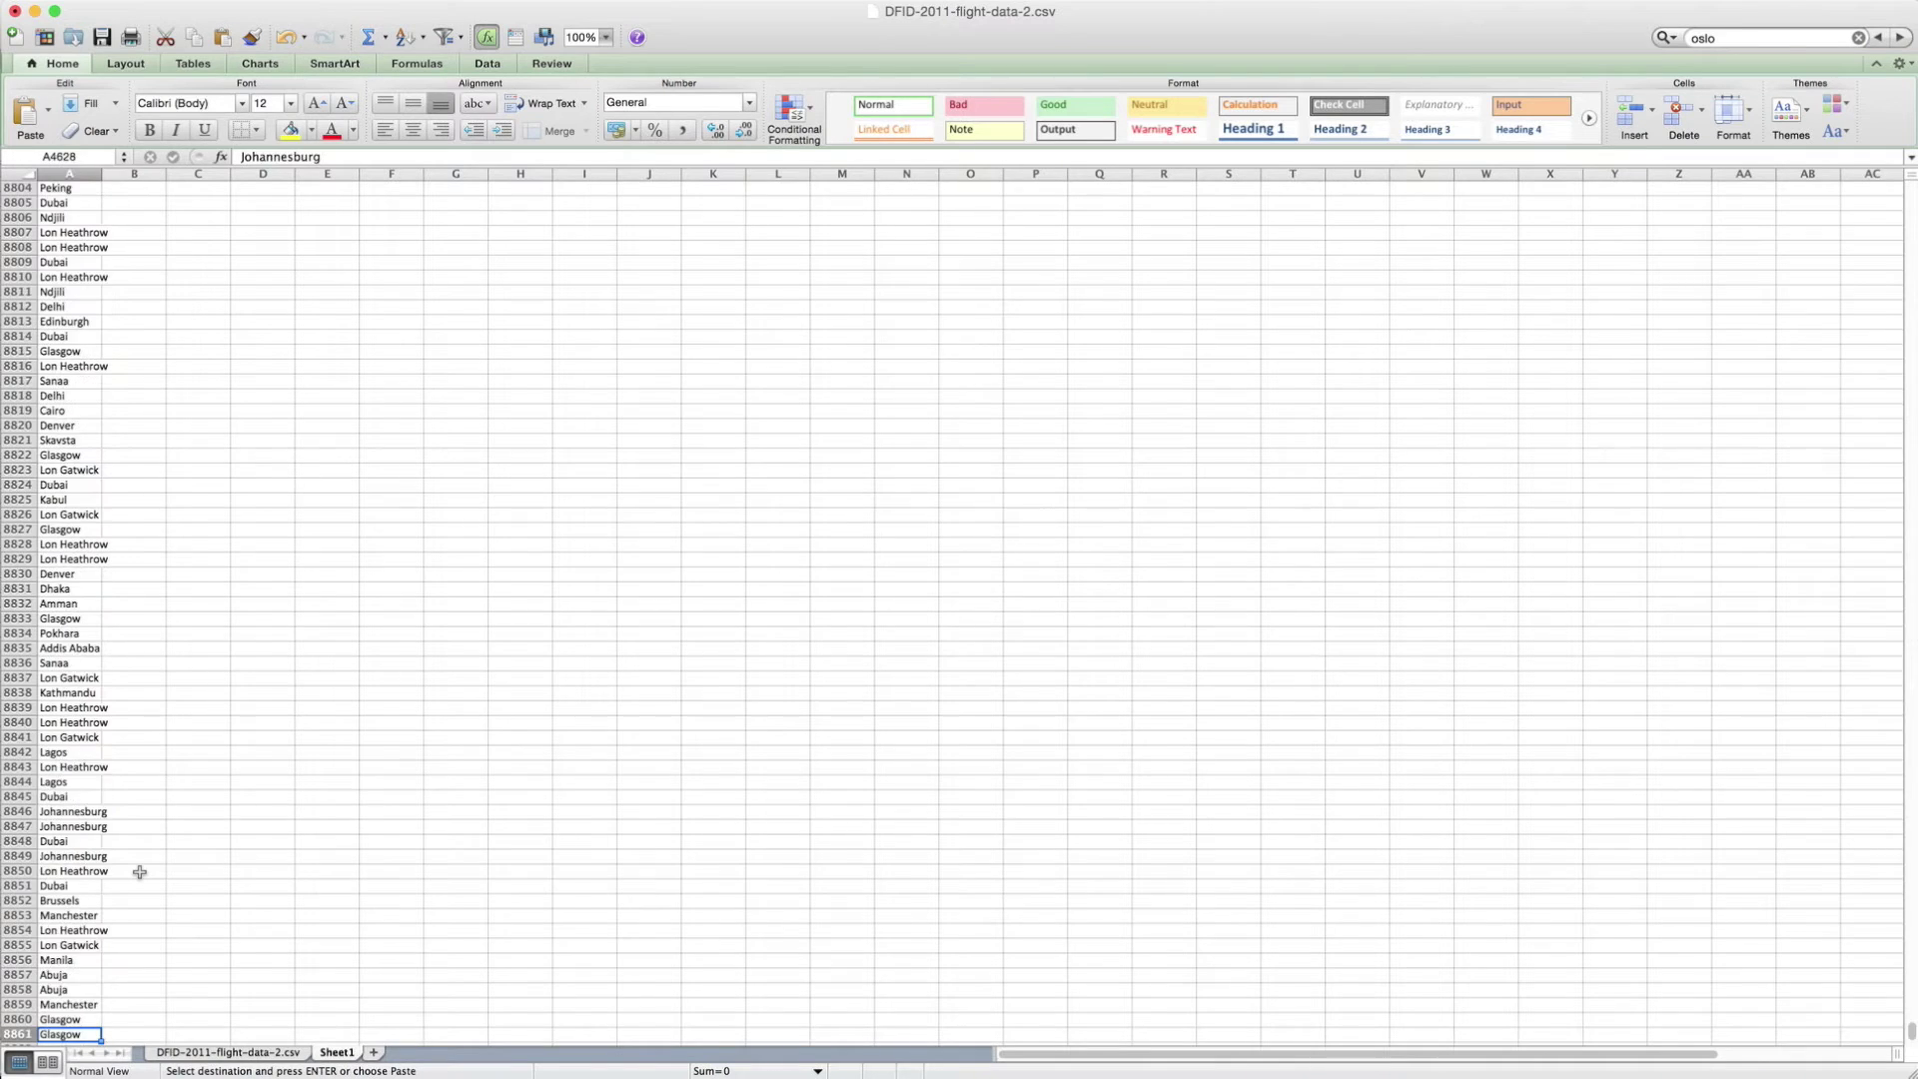
{"action": "key", "text": "super+Down"}
{"action": "key", "text": "super+Up"}
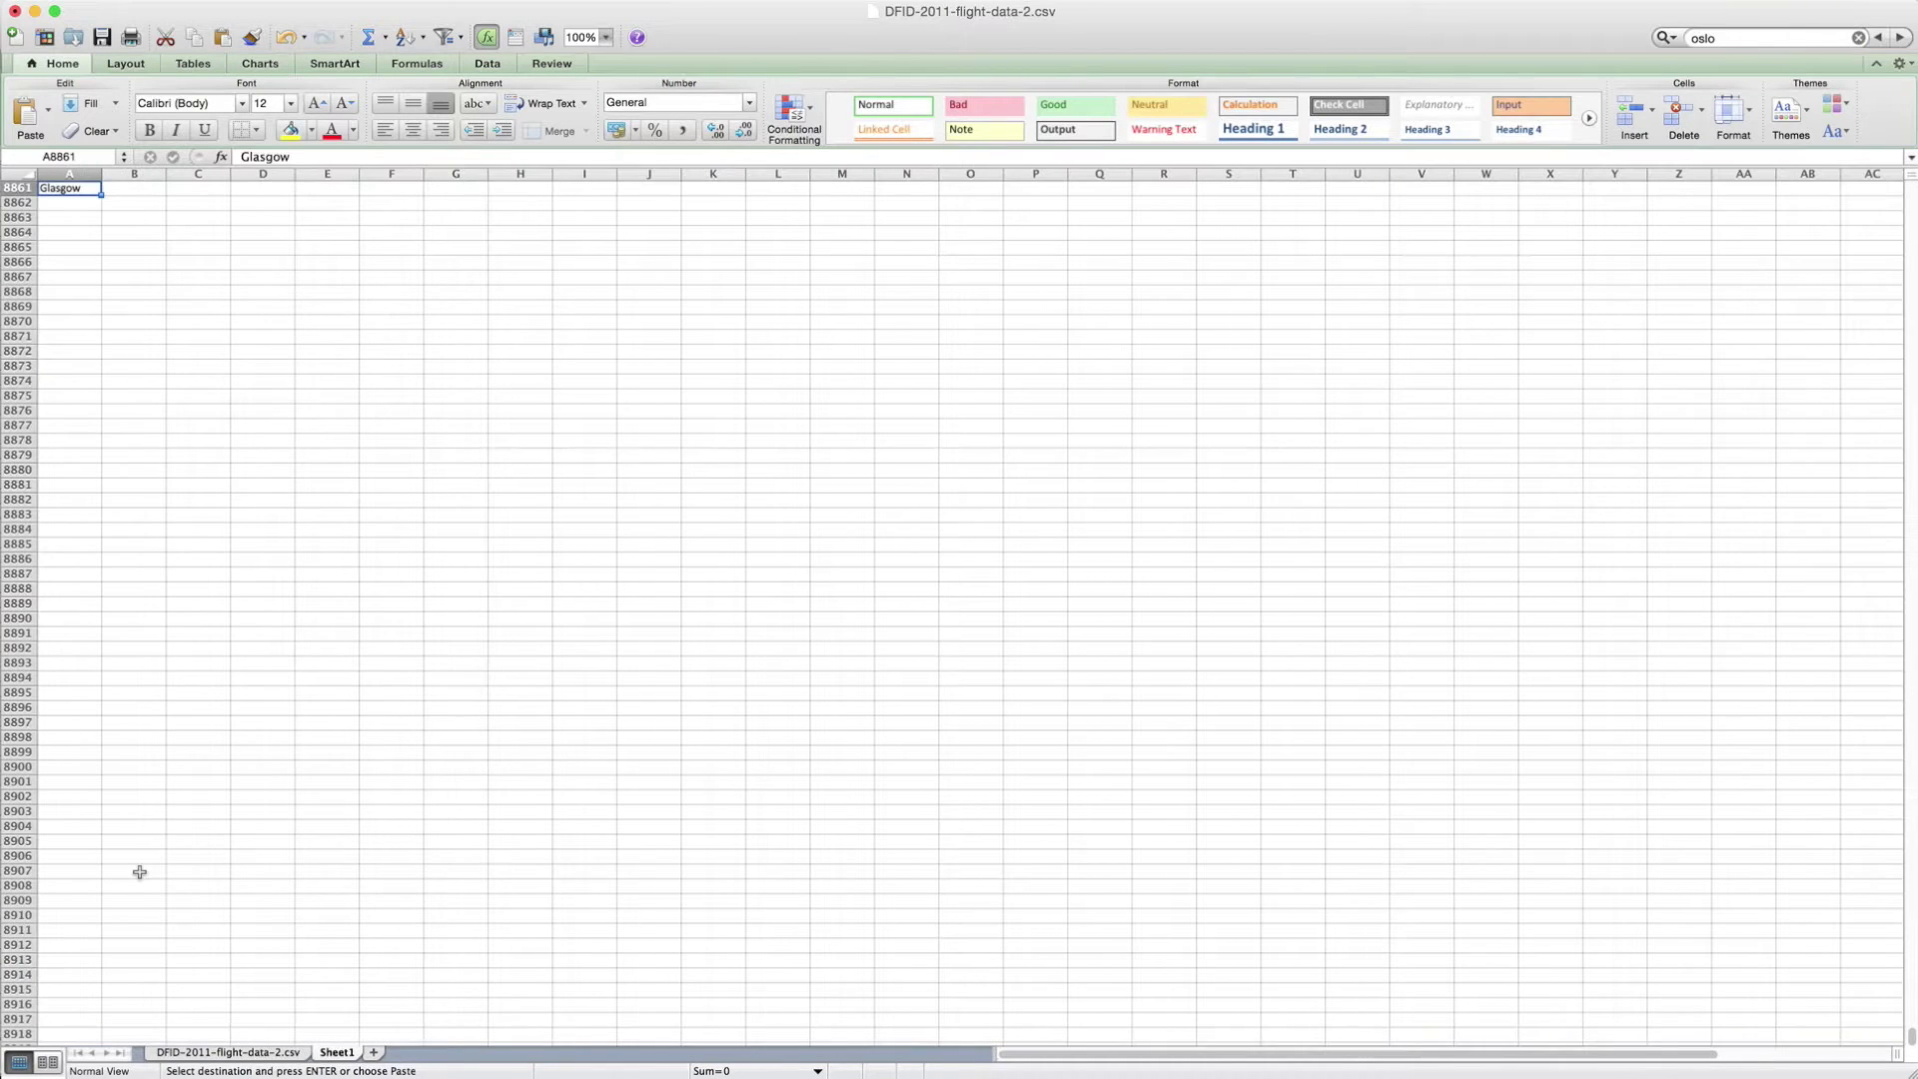
{"action": "key", "text": "Down"}
{"action": "key", "text": "super+v"}
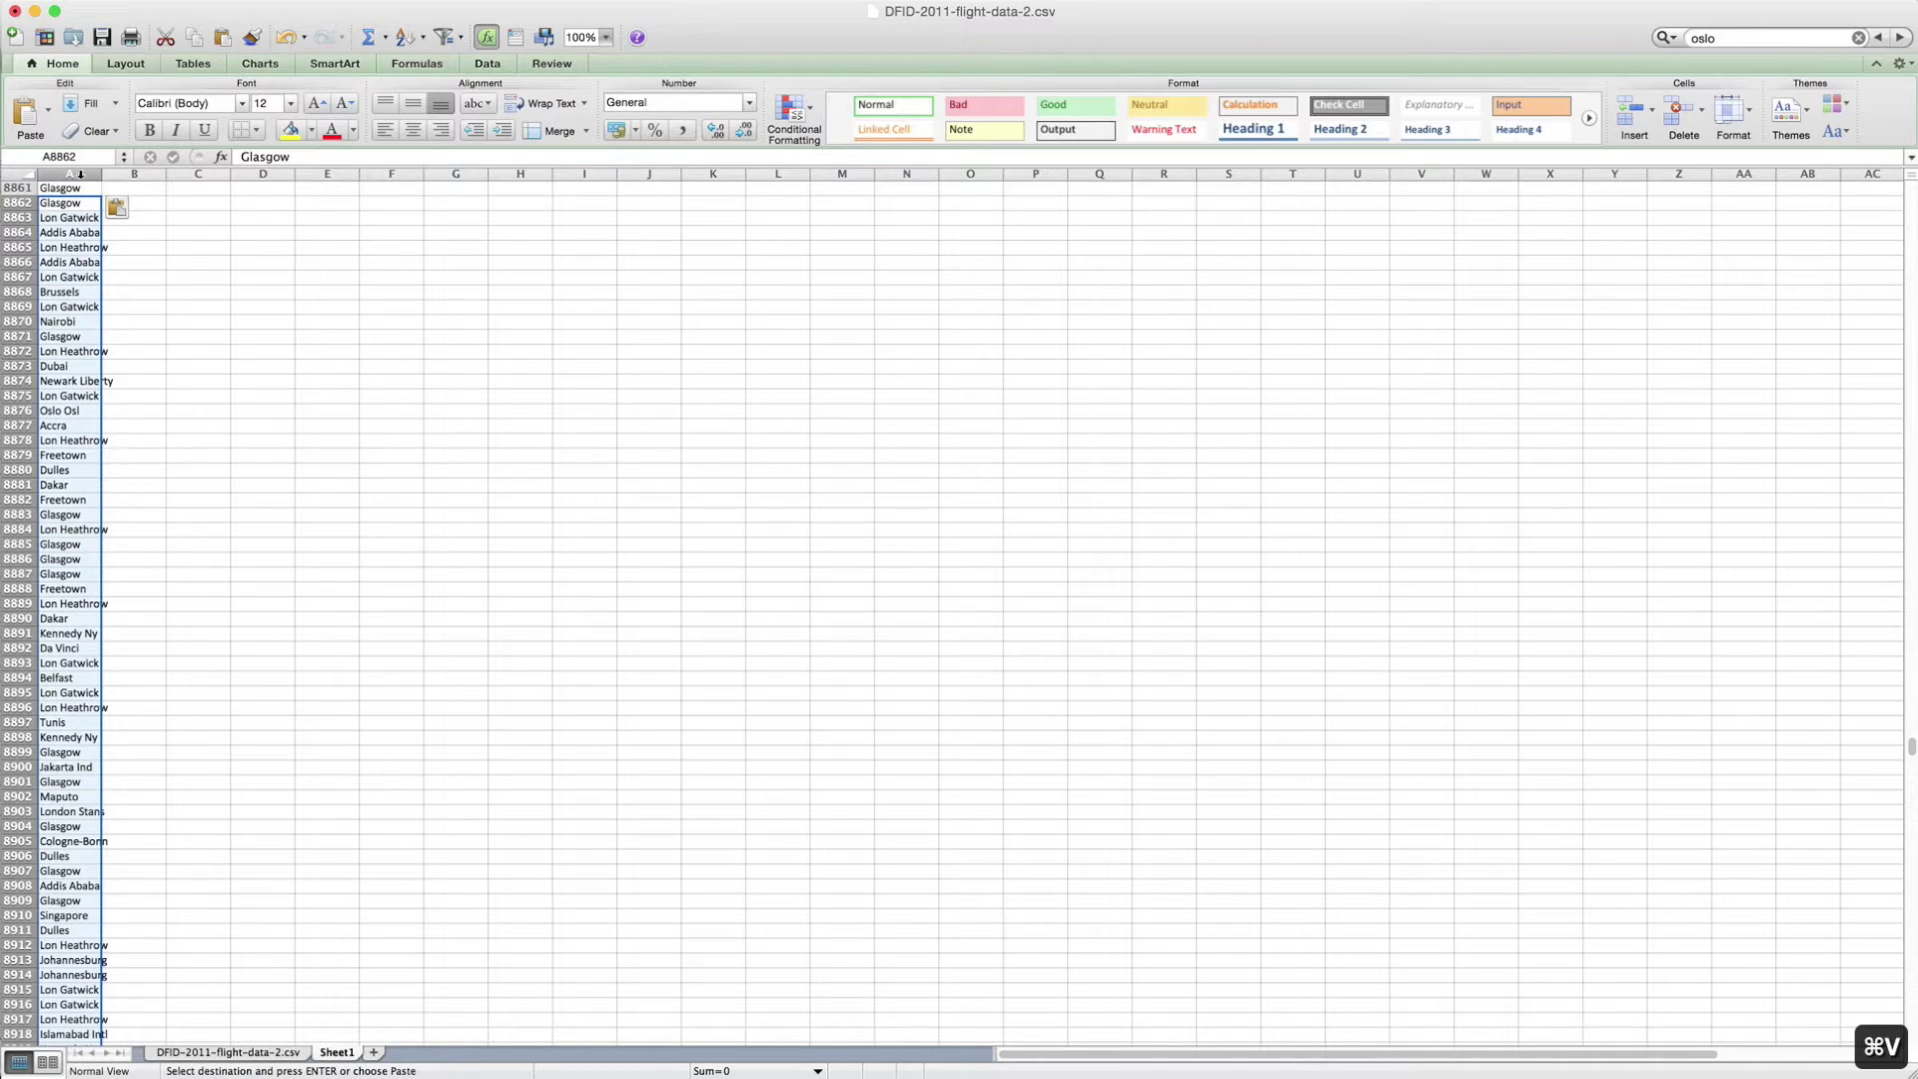
- Sort the combined airport list in column A of Sheet1 in ascending alphabetical order
{"action": "left_click", "coordinate": [81, 174]}
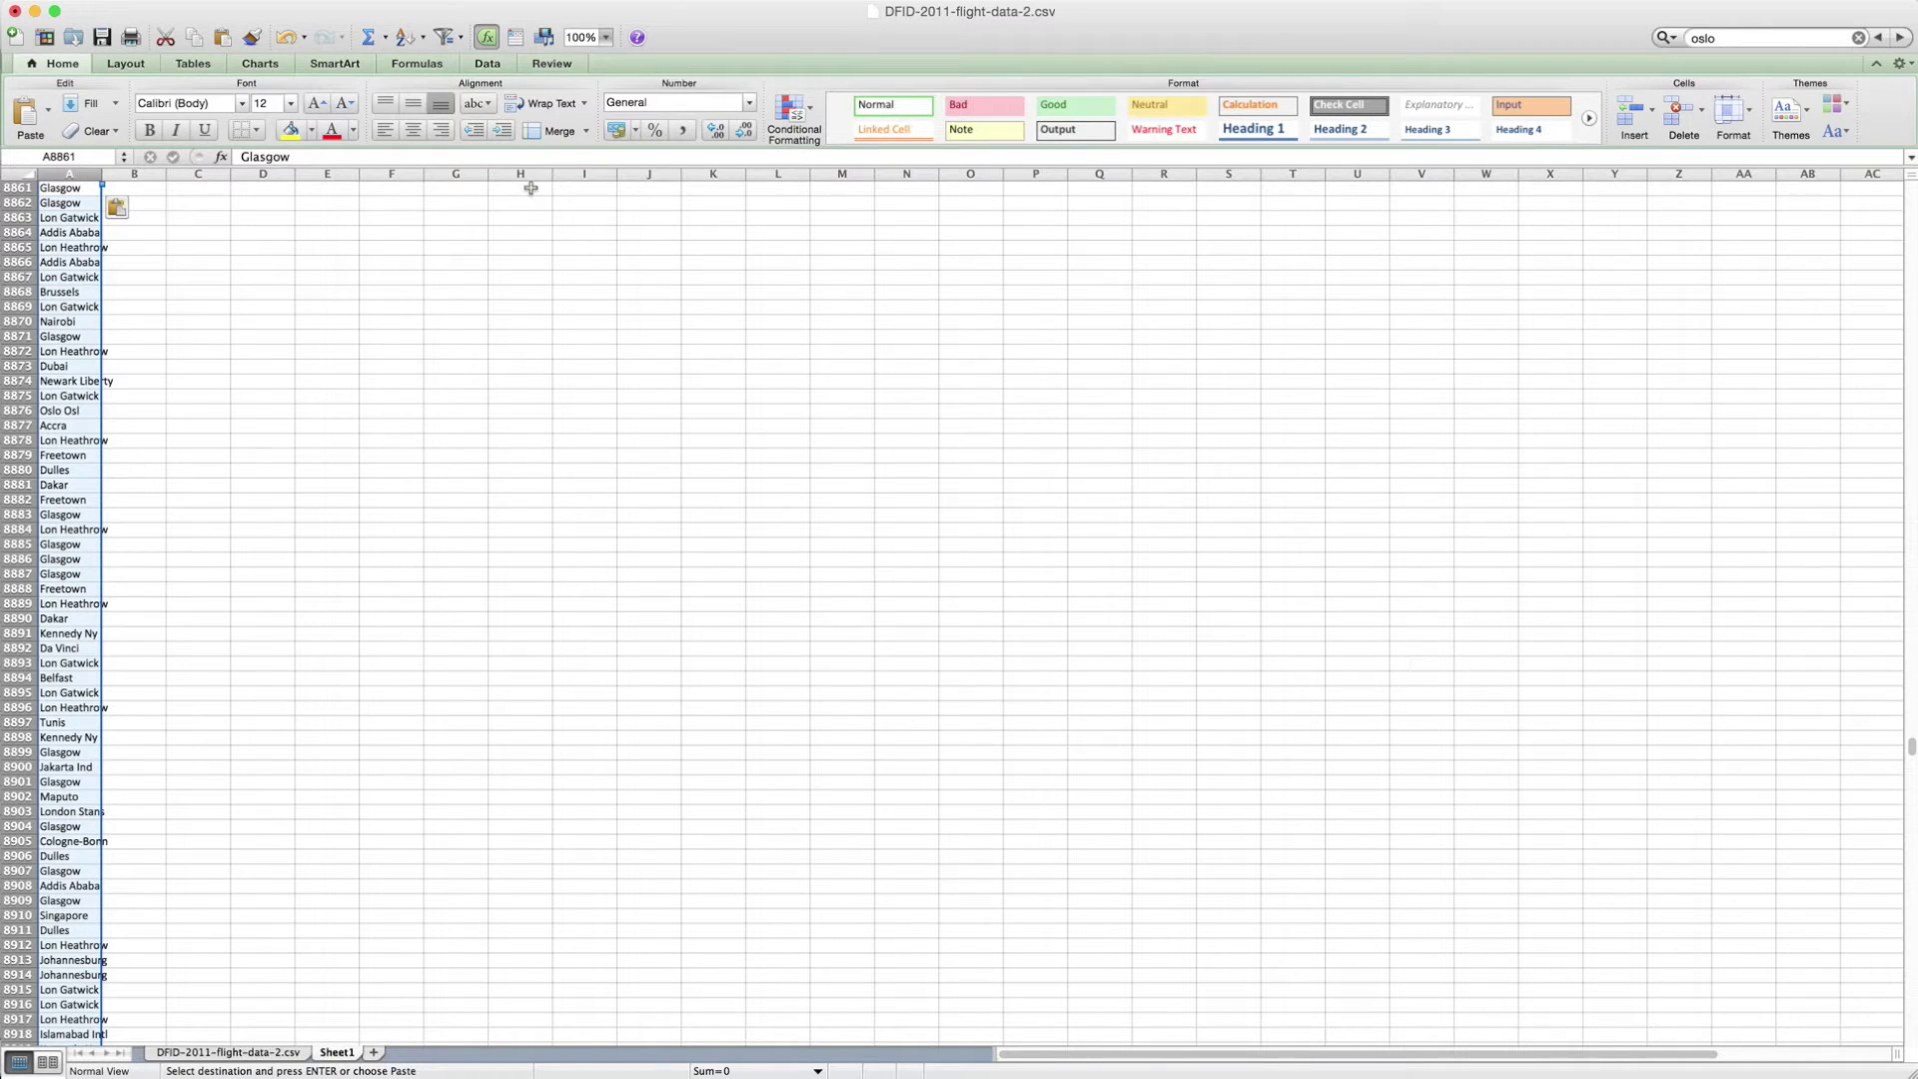
{"action": "left_click", "coordinate": [488, 64]}
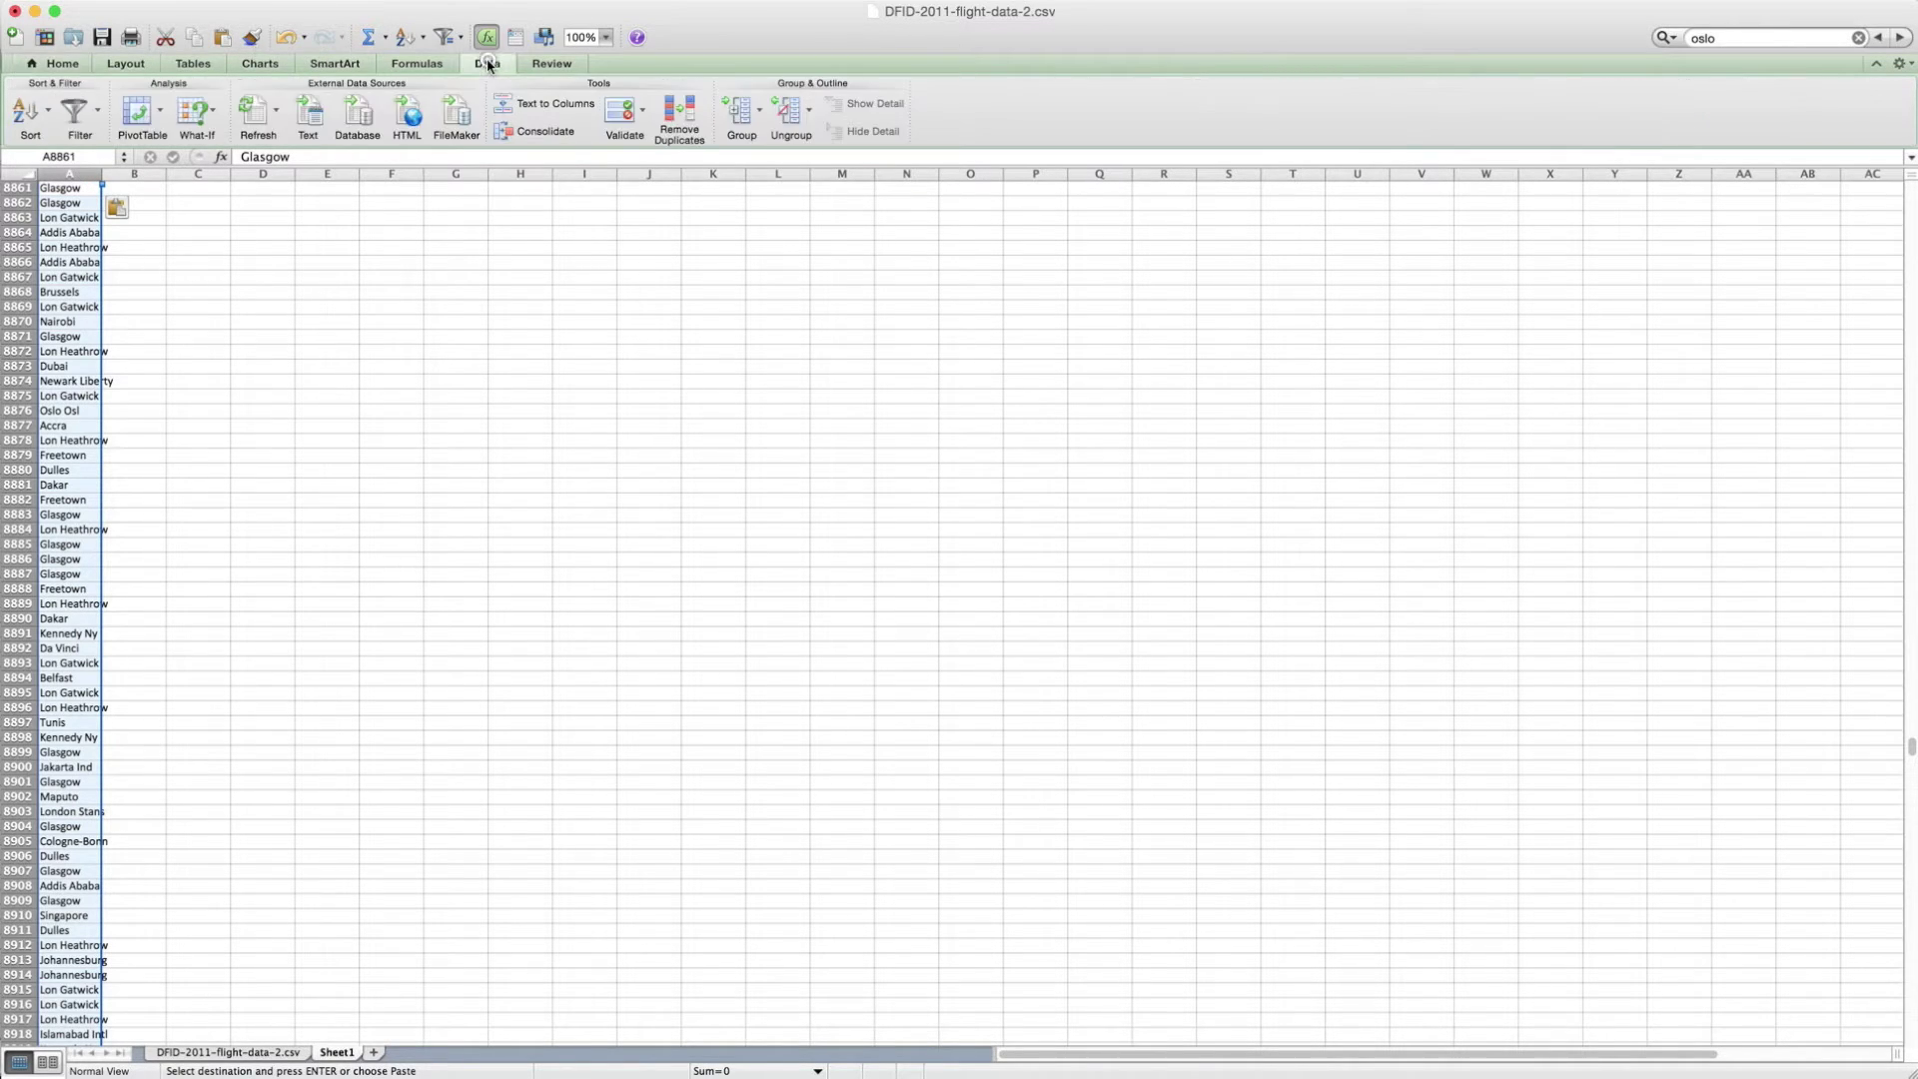
{"action": "left_click", "coordinate": [26, 112]}
{"action": "scroll", "coordinate": [183, 417], "scroll_direction": "up", "scroll_amount": 20}
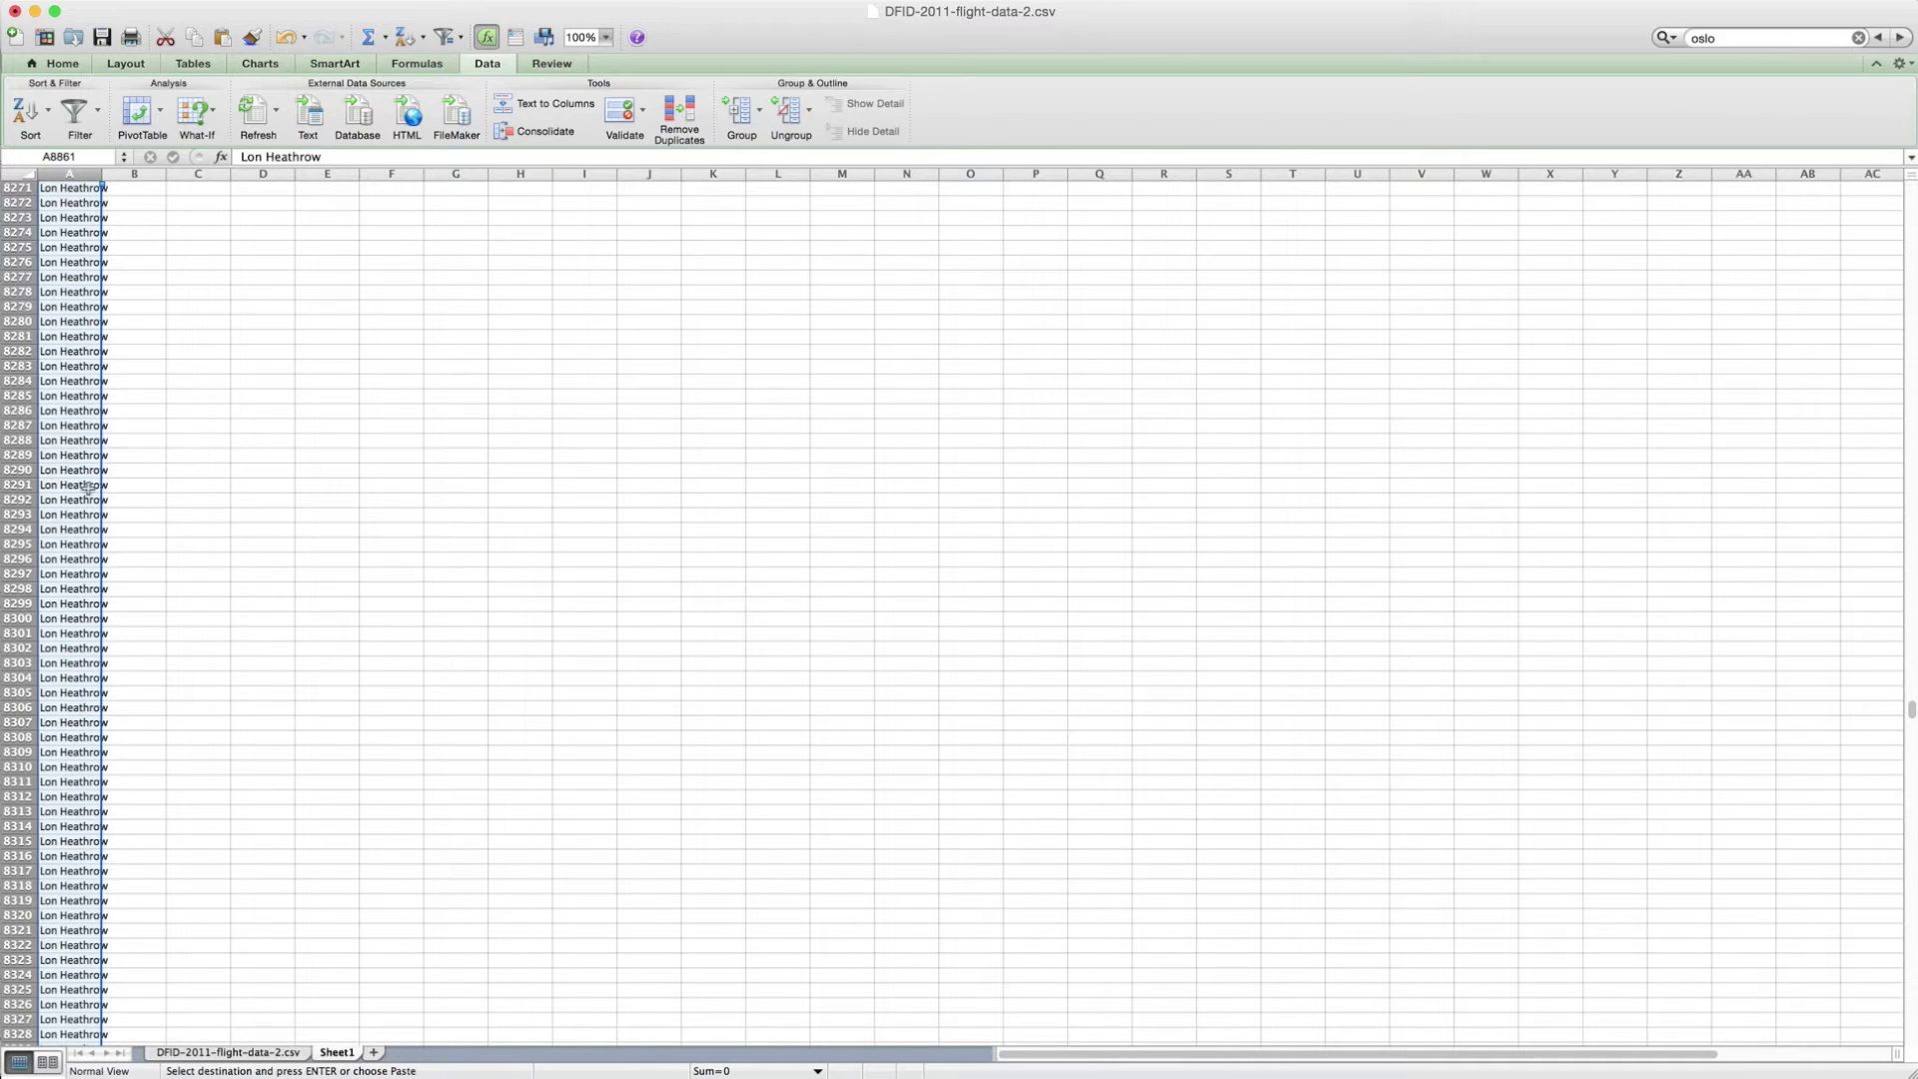
{"action": "scroll", "coordinate": [88, 486], "scroll_direction": "up", "scroll_amount": 5}
- Remove the duplicate airport names from column A of Sheet1
{"action": "left_click", "coordinate": [678, 129]}
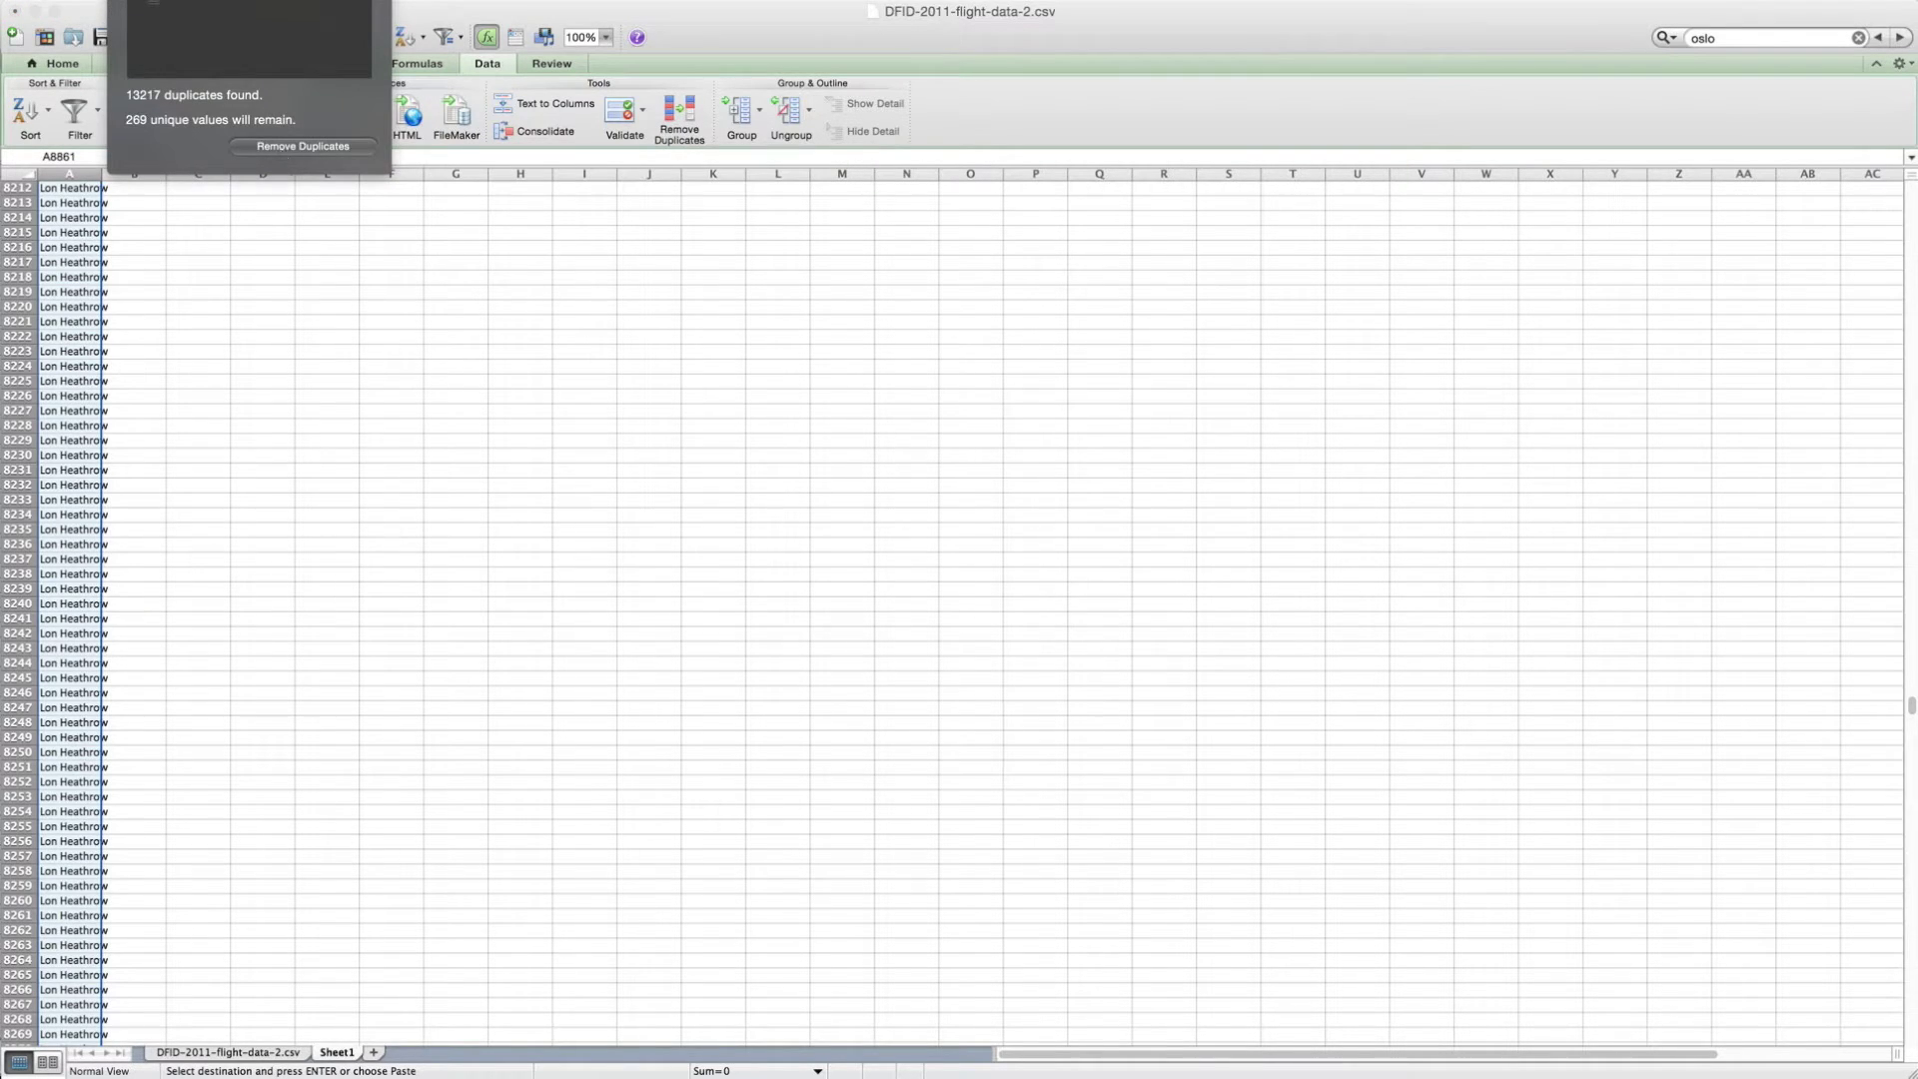
{"action": "left_click_drag", "start_coordinate": [259, 0], "coordinate": [317, 136]}
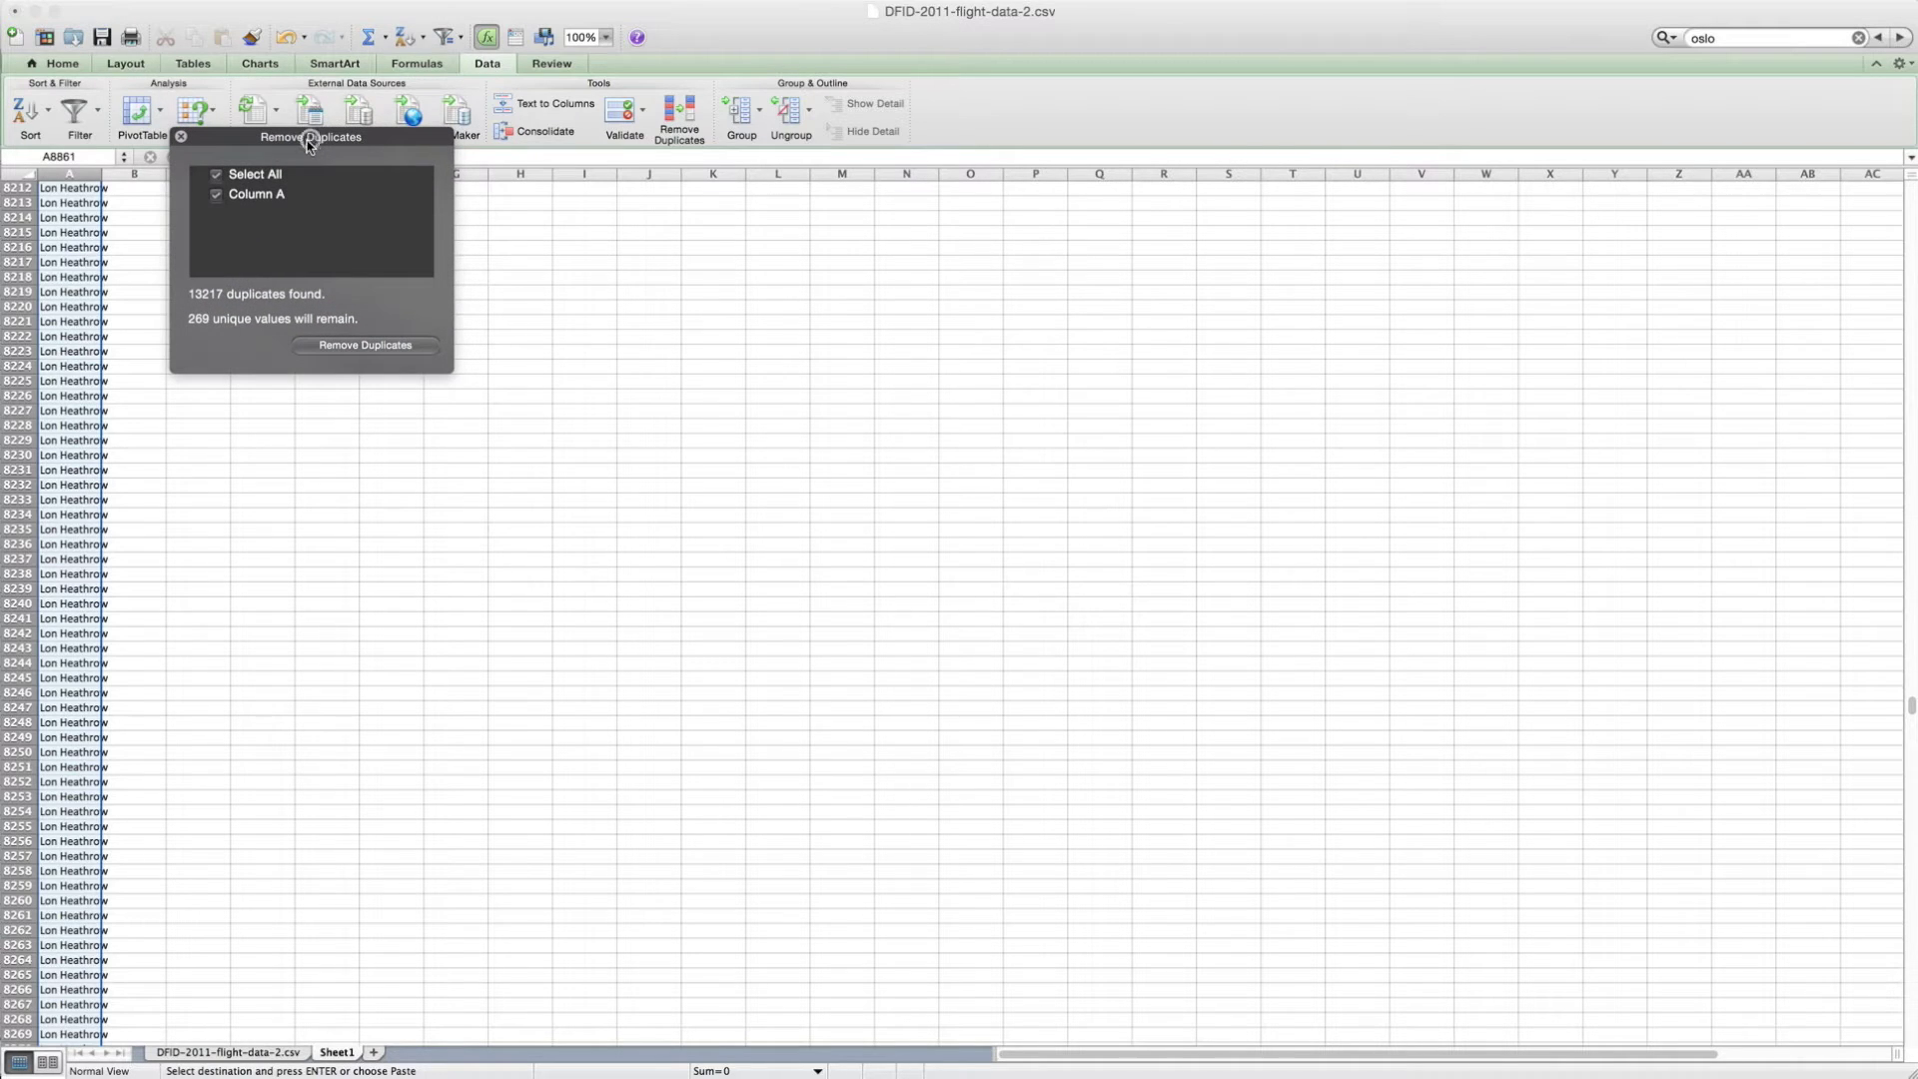
{"action": "left_click", "coordinate": [343, 344]}
{"action": "scroll", "coordinate": [204, 405], "scroll_direction": "up", "scroll_amount": 20}
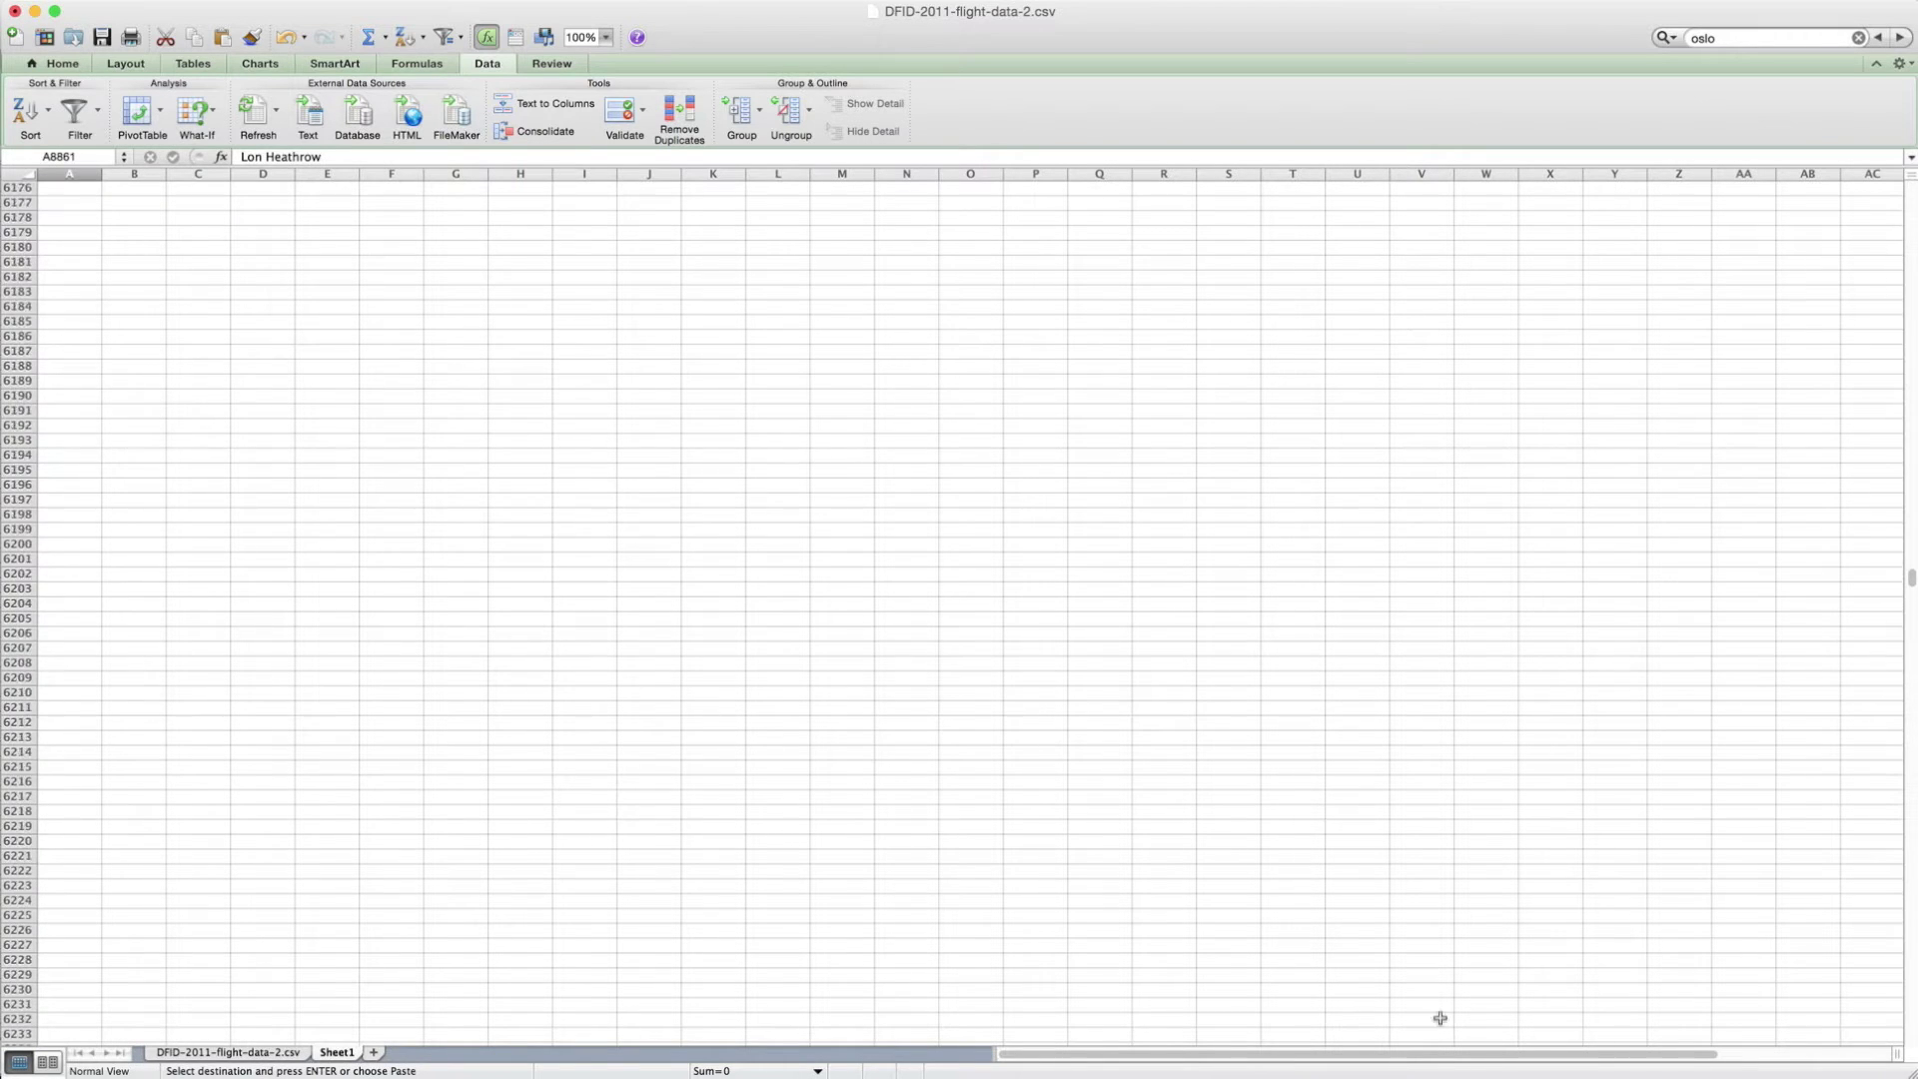
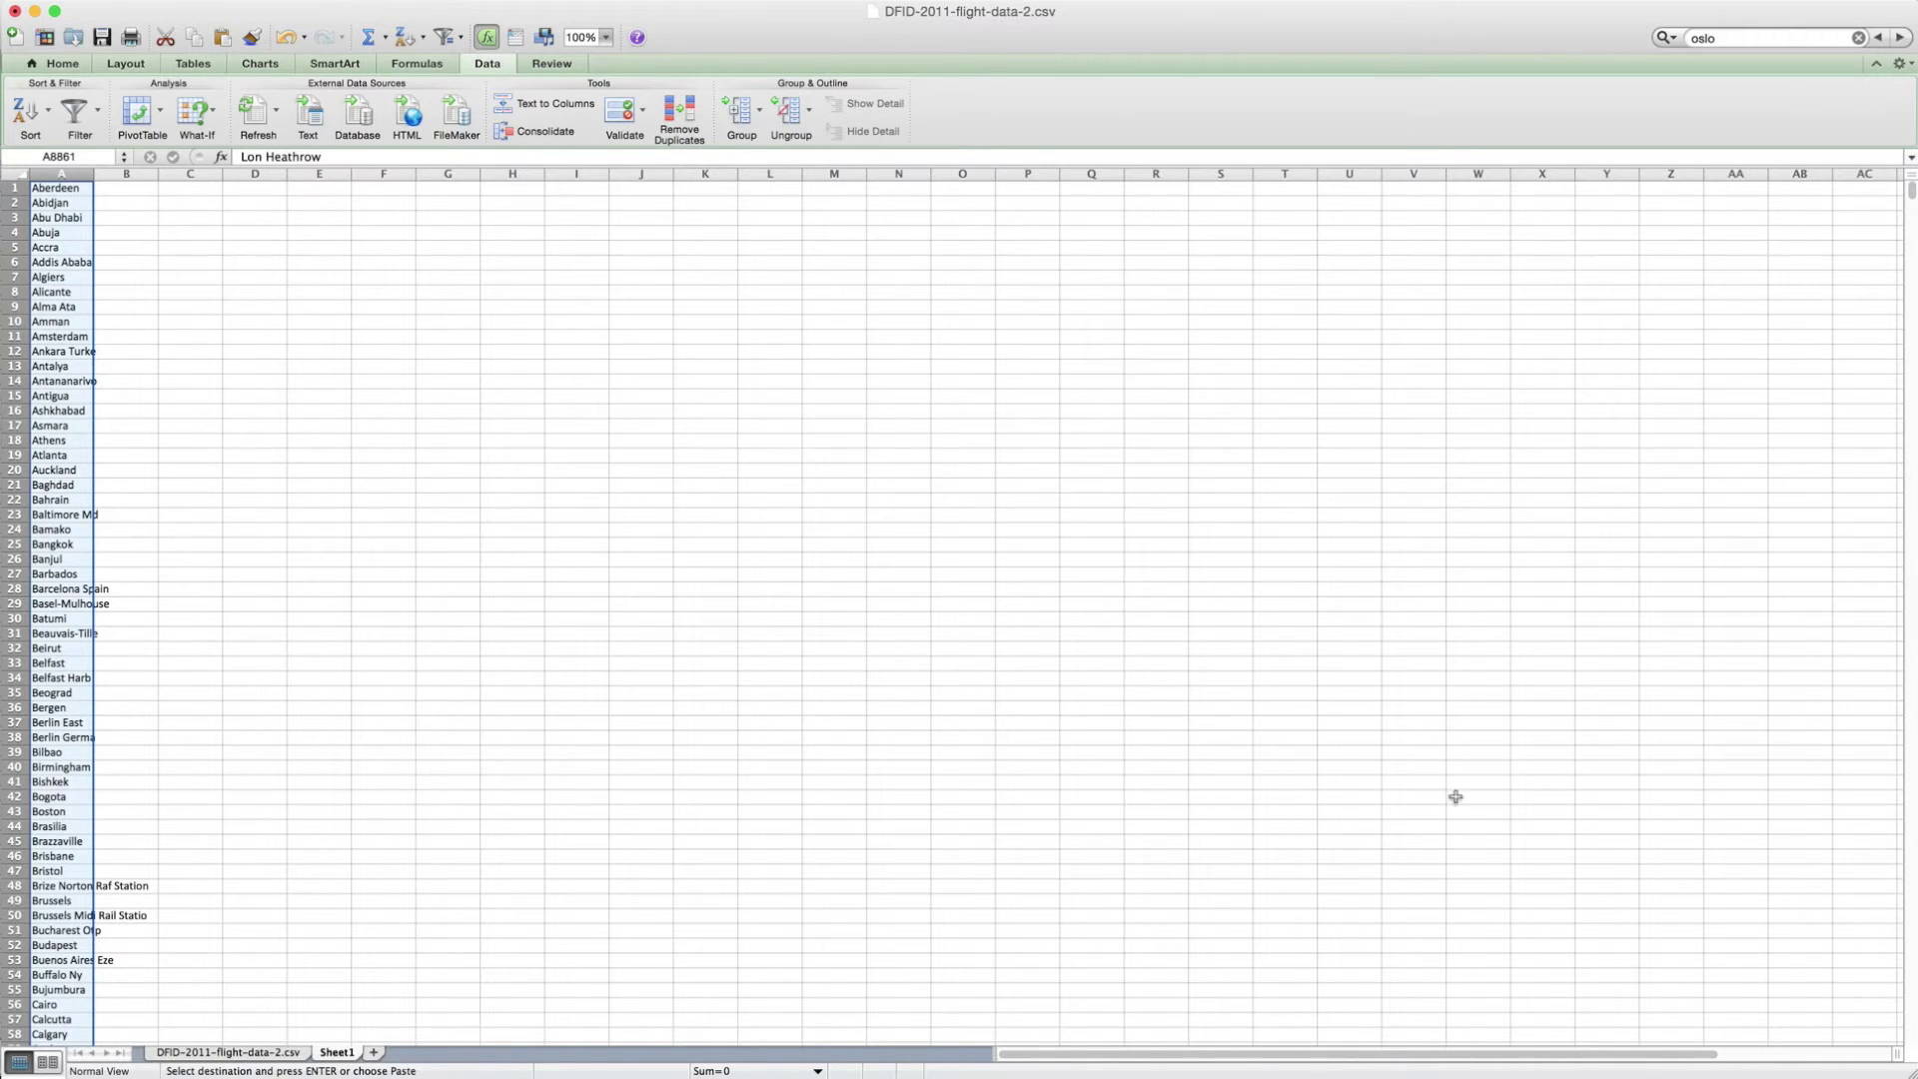
- Switch to the global_airports-2.csv workbook and delete its airport_id column
{"action": "key", "text": "super+grave"}
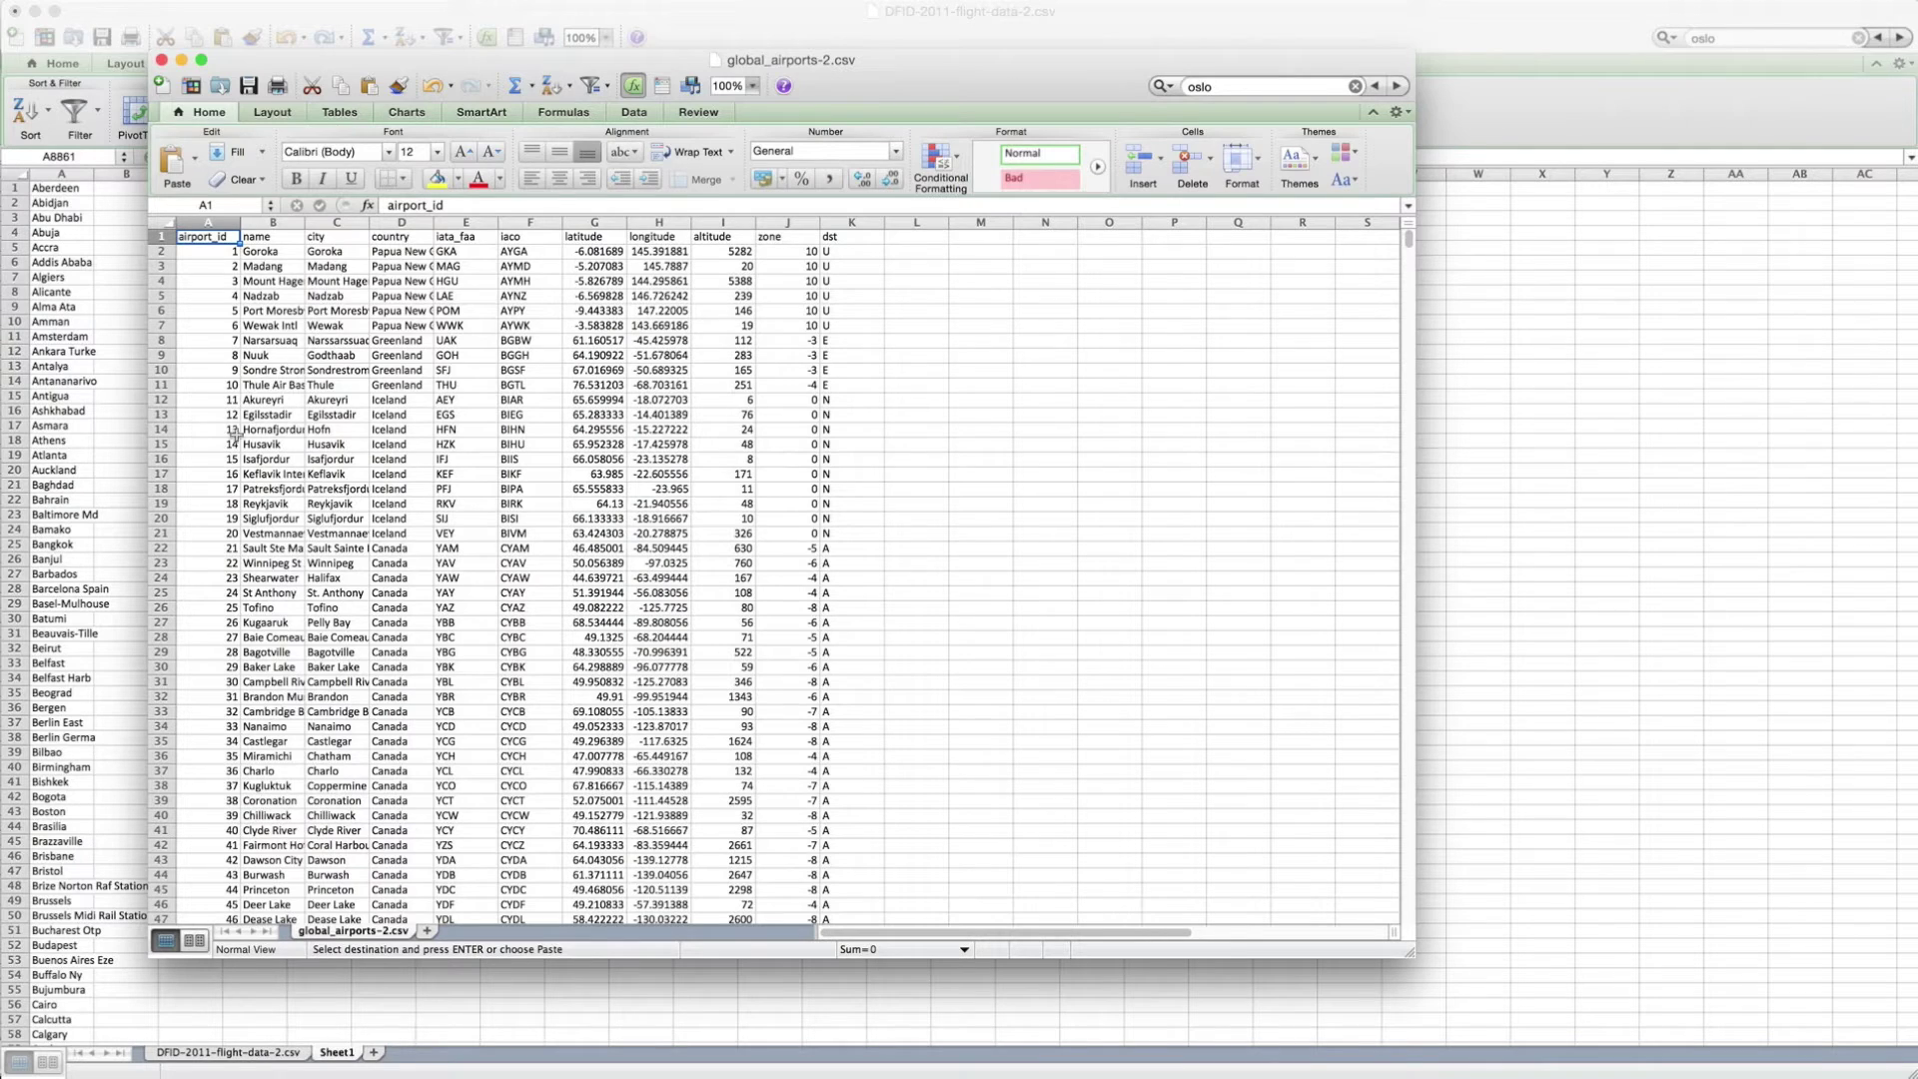
{"action": "left_click", "coordinate": [216, 222]}
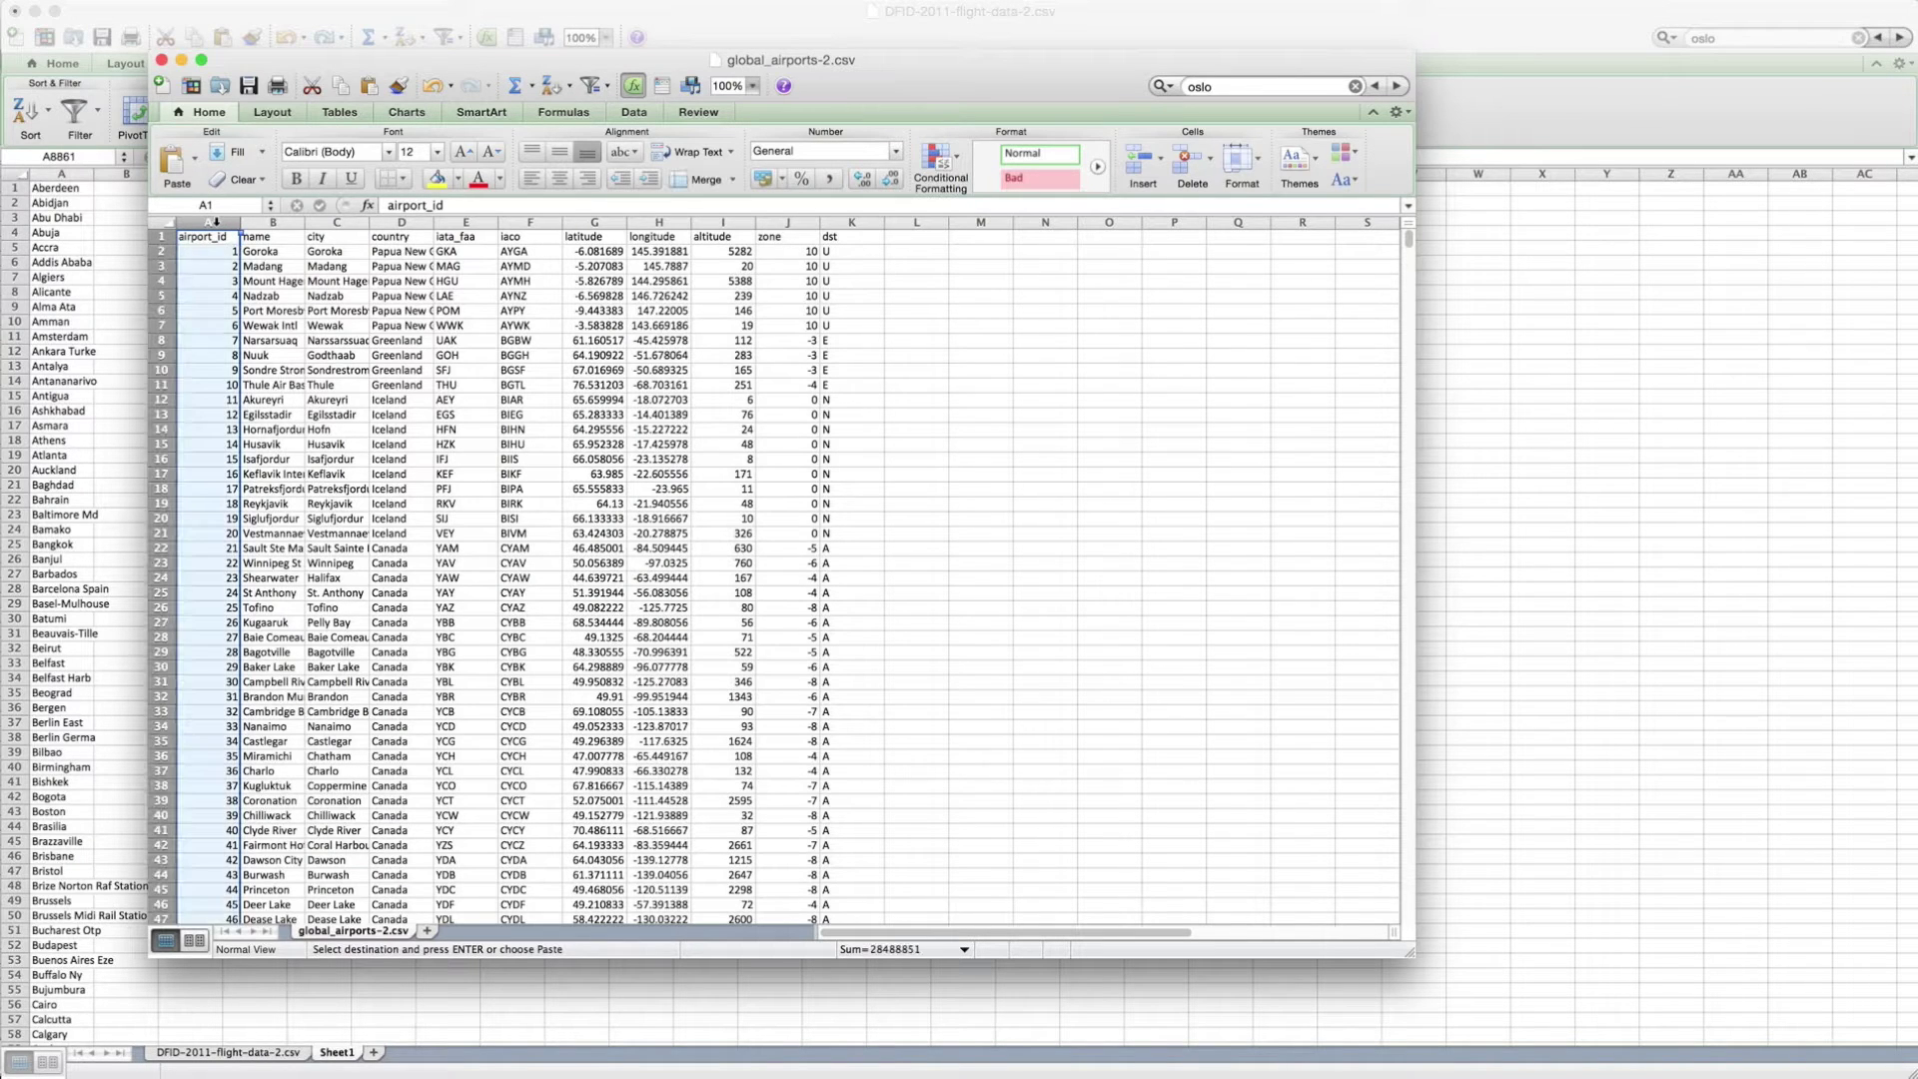
{"action": "right_click", "coordinate": [216, 222]}
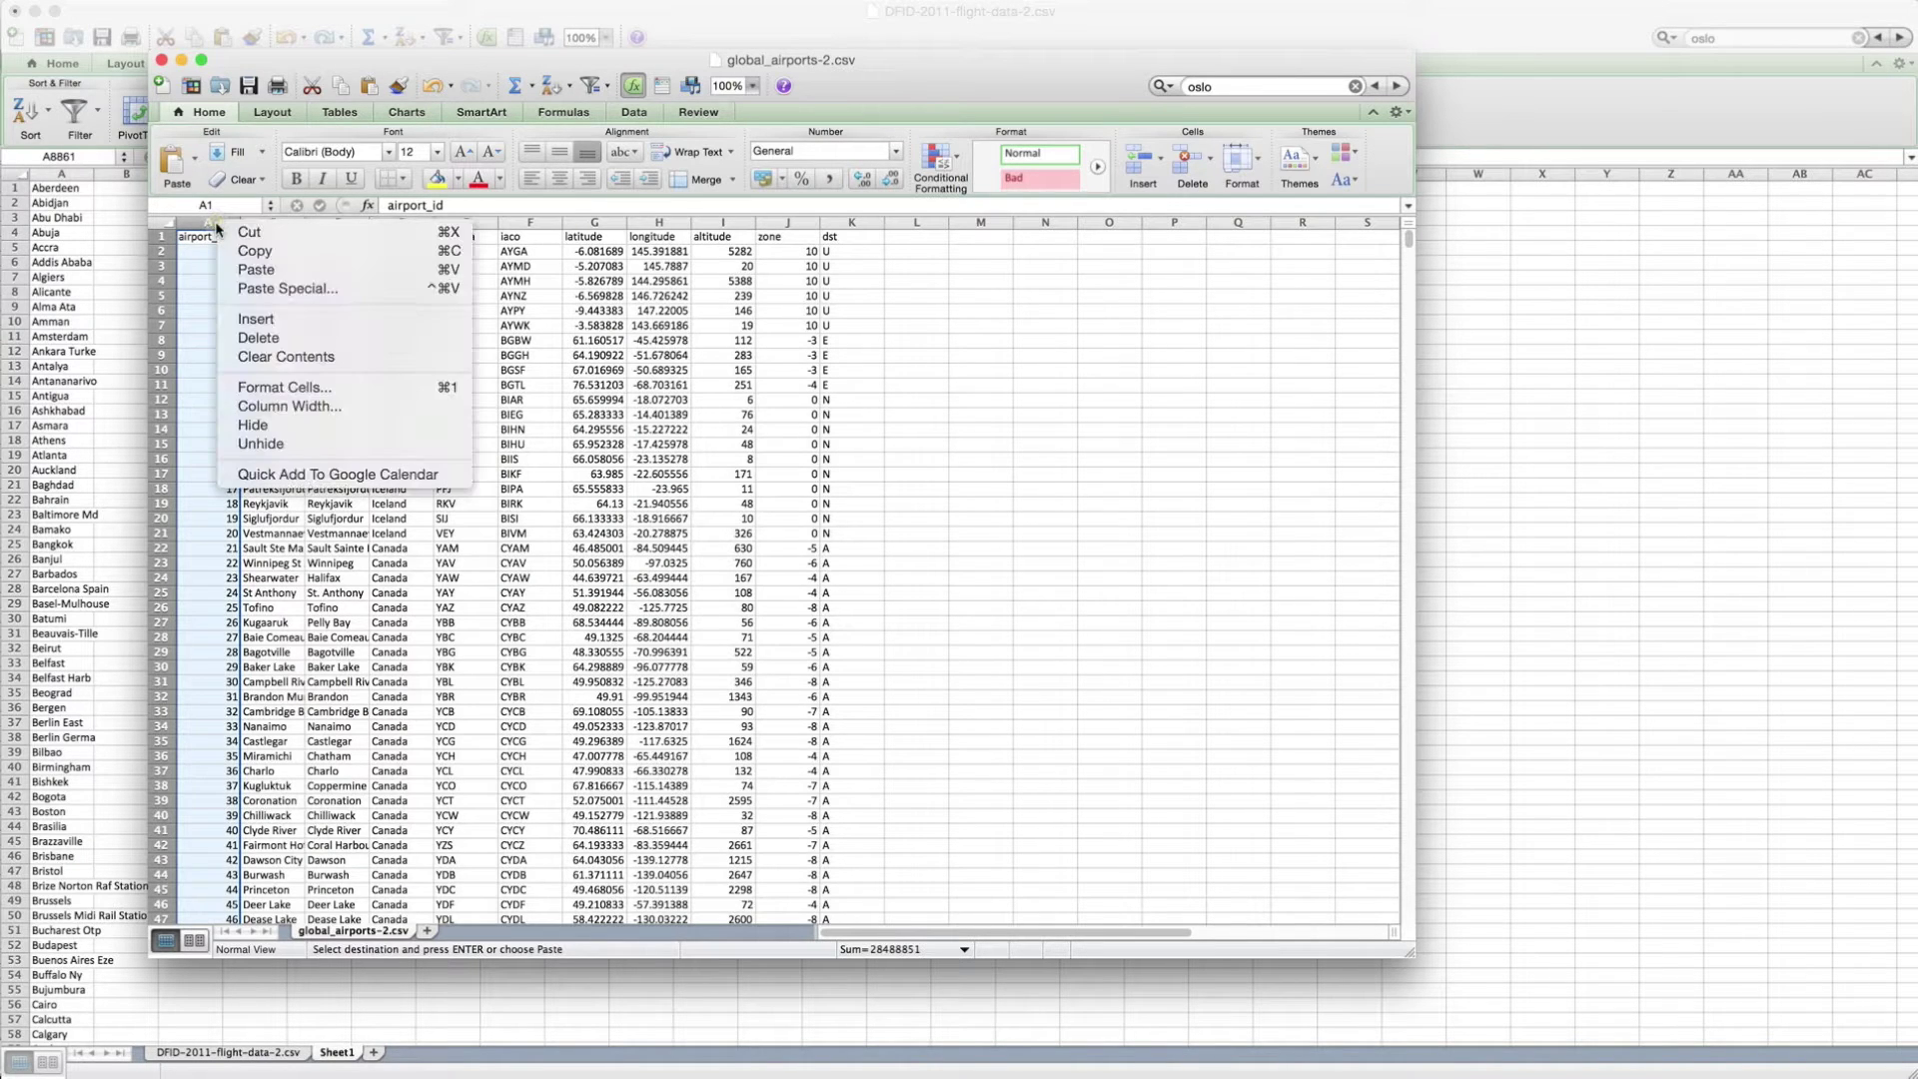
{"action": "left_click", "coordinate": [246, 339]}
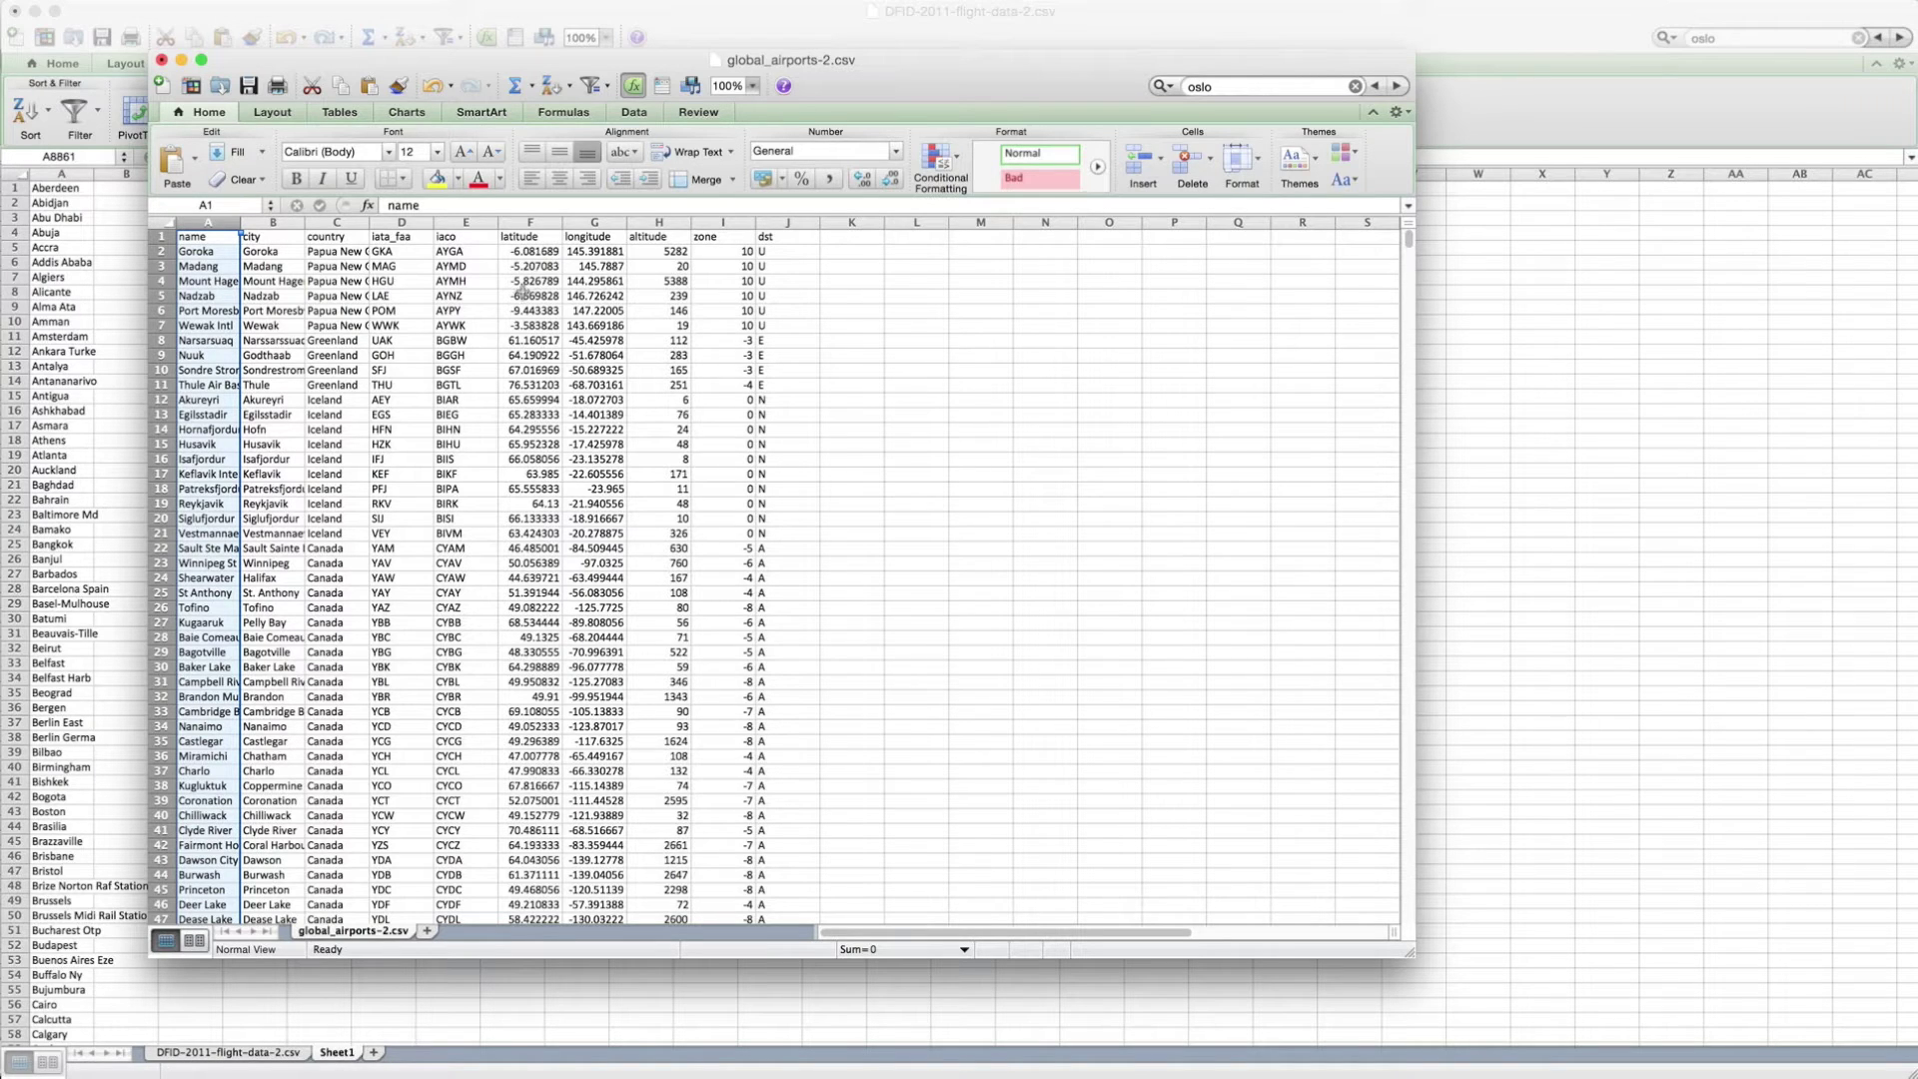
- Copy the unique airport list from column A of the flight data's Sheet1 into a new sheet in the global_airports-2.csv workbook
{"action": "left_click", "coordinate": [67, 176]}
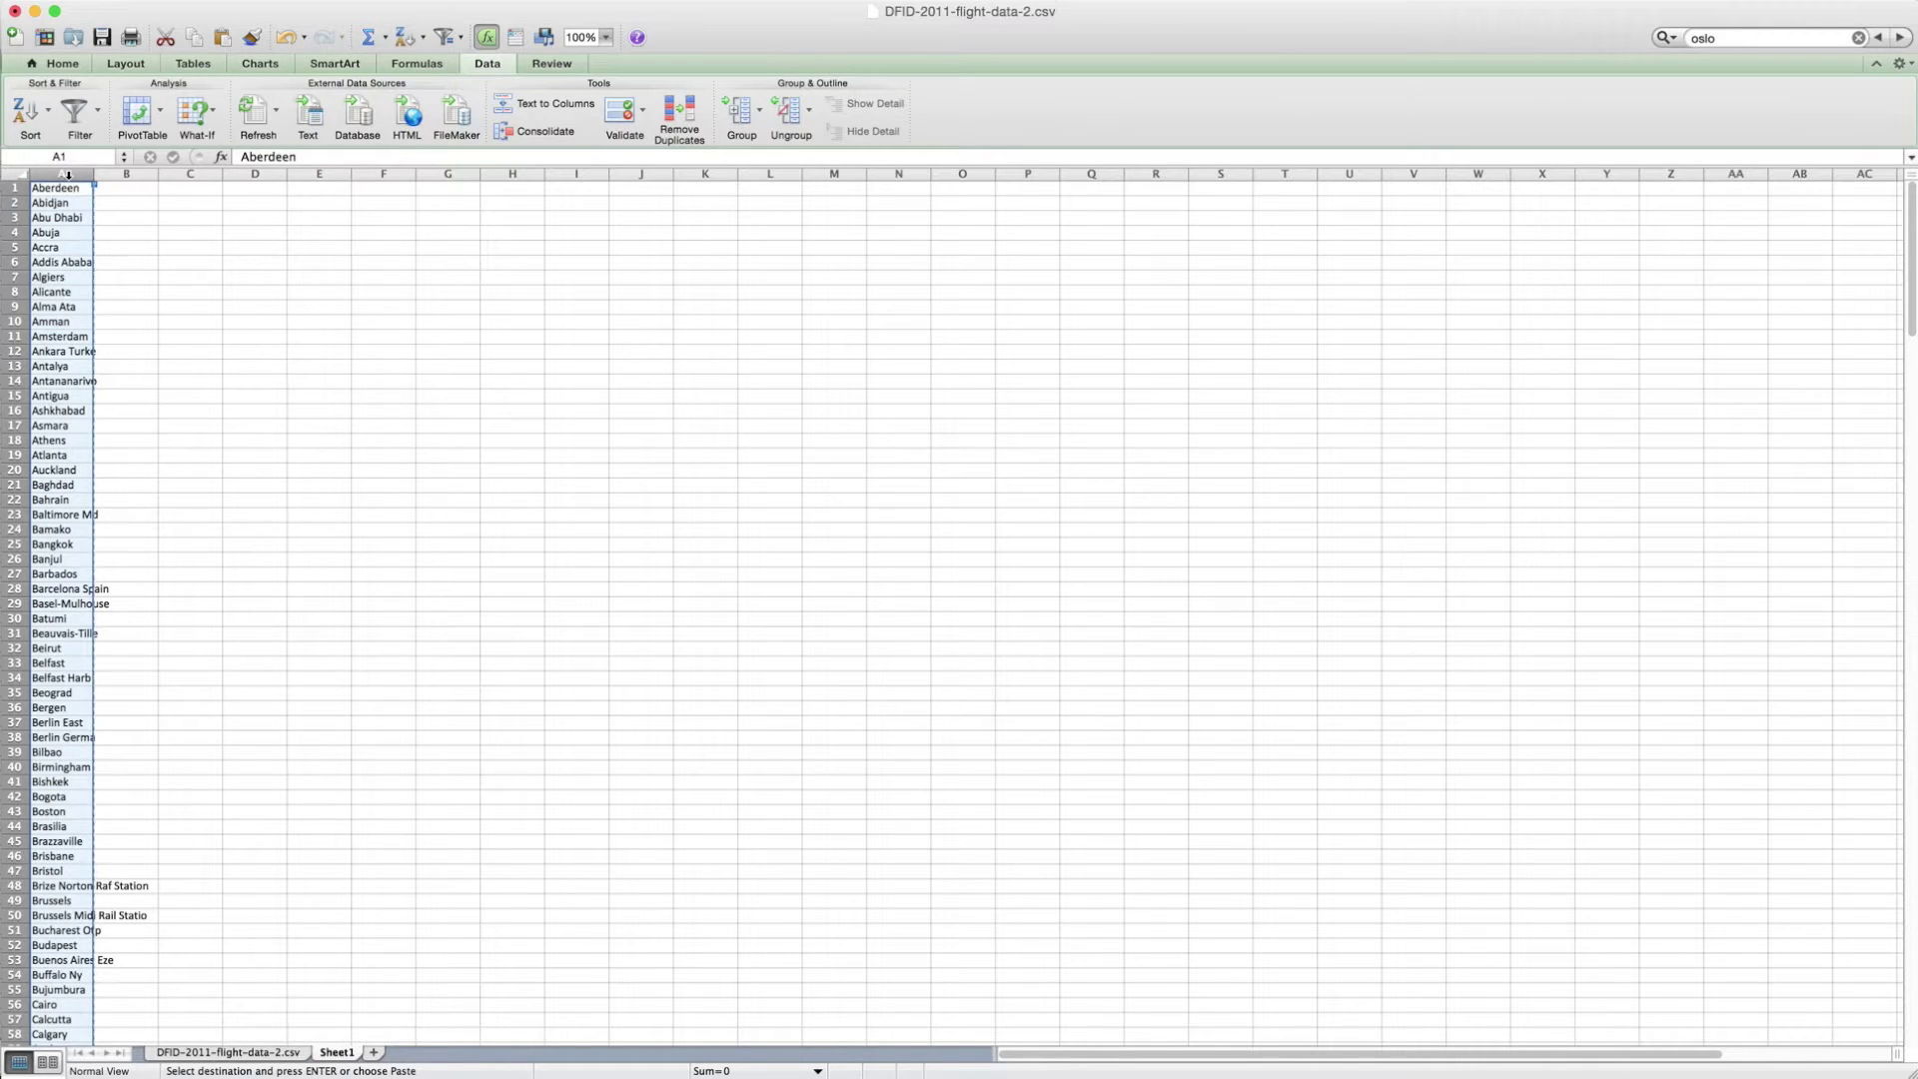
{"action": "key", "text": "super+c"}
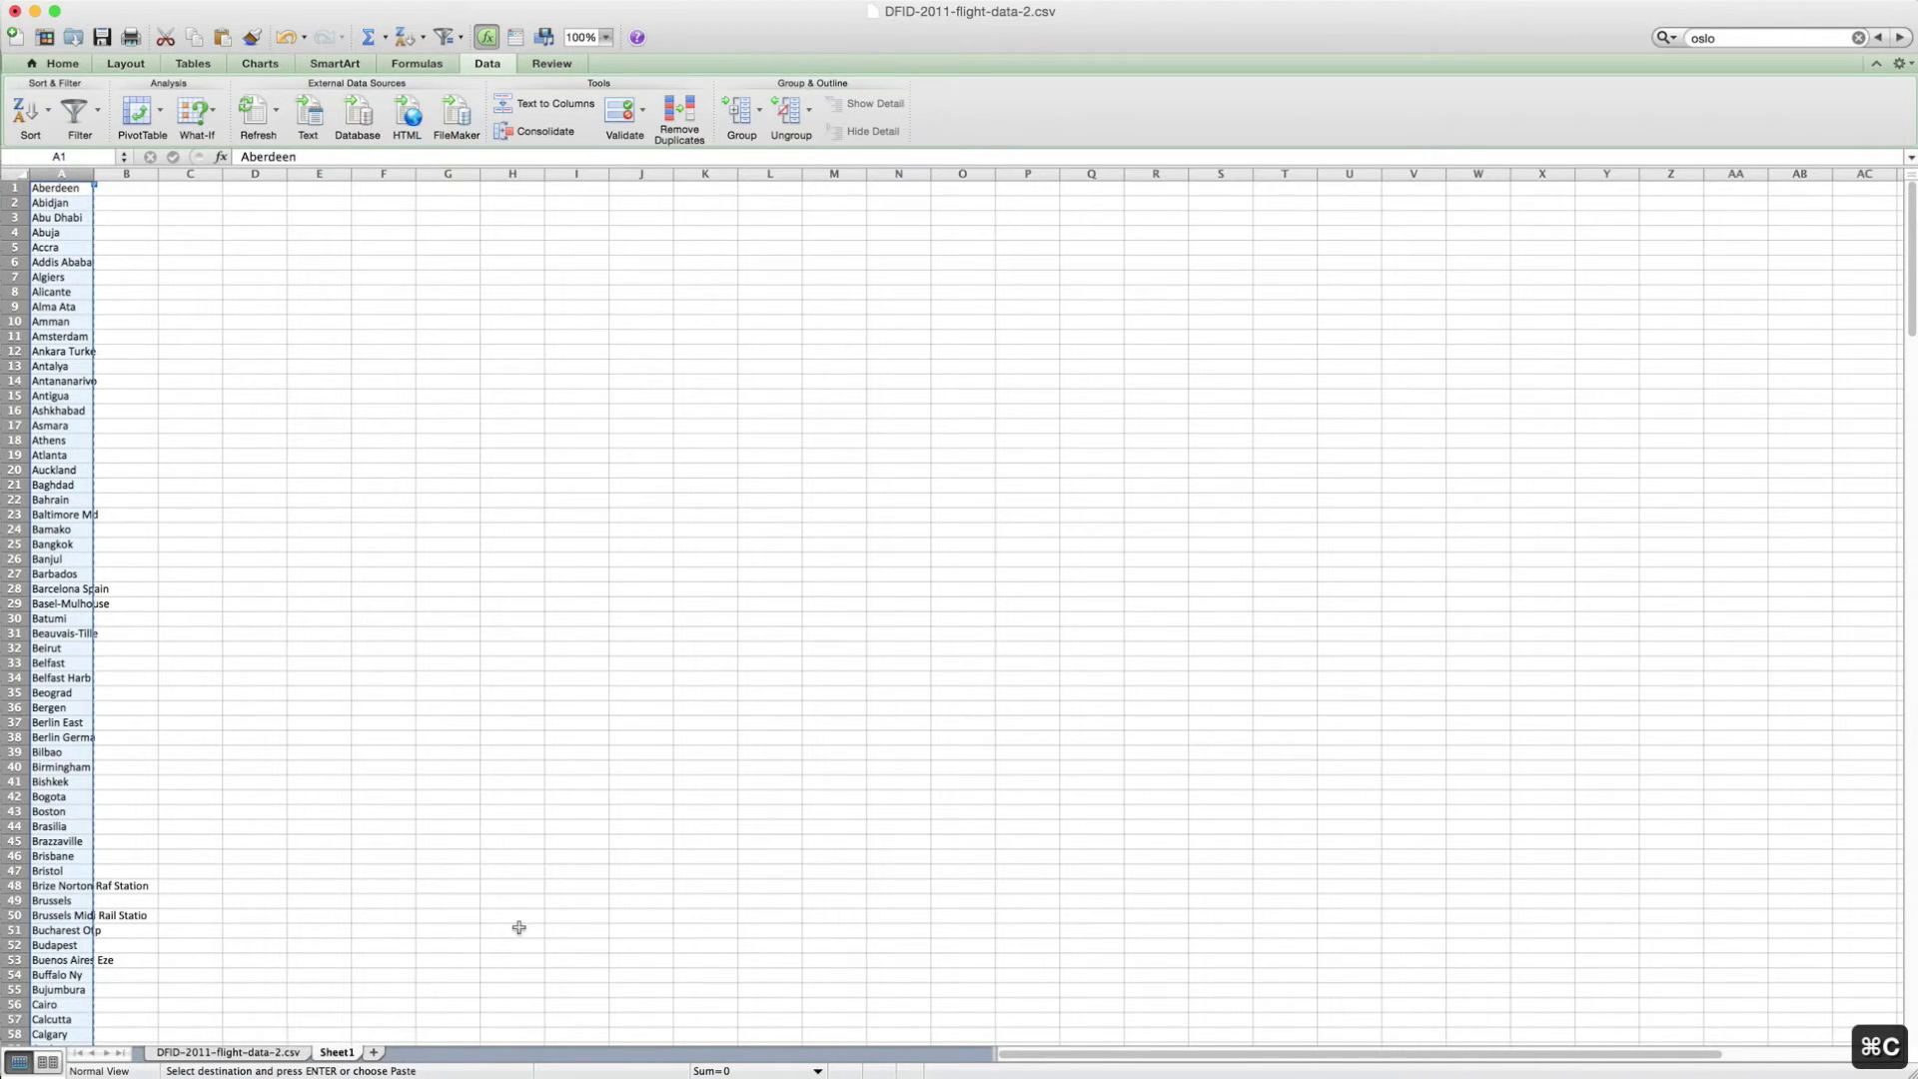
{"action": "key", "text": "super+grave"}
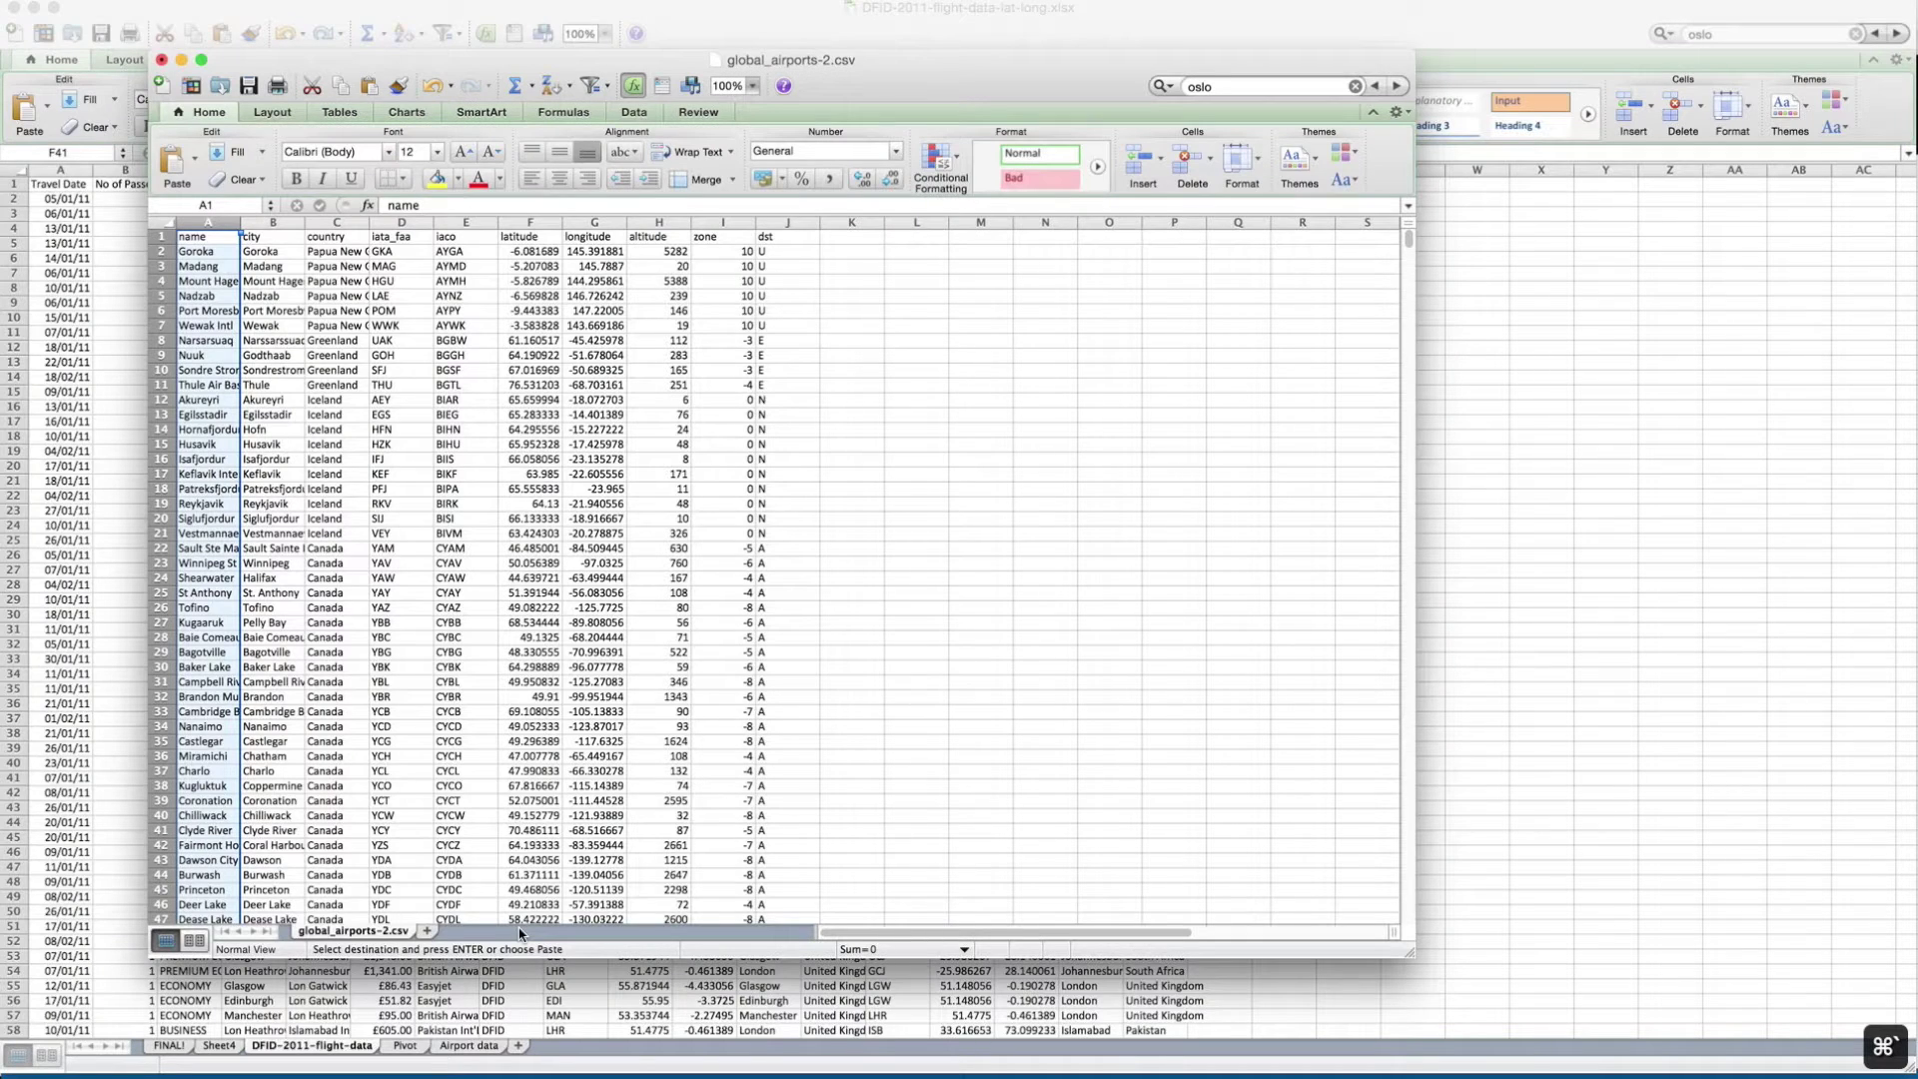
{"action": "left_click", "coordinate": [427, 931]}
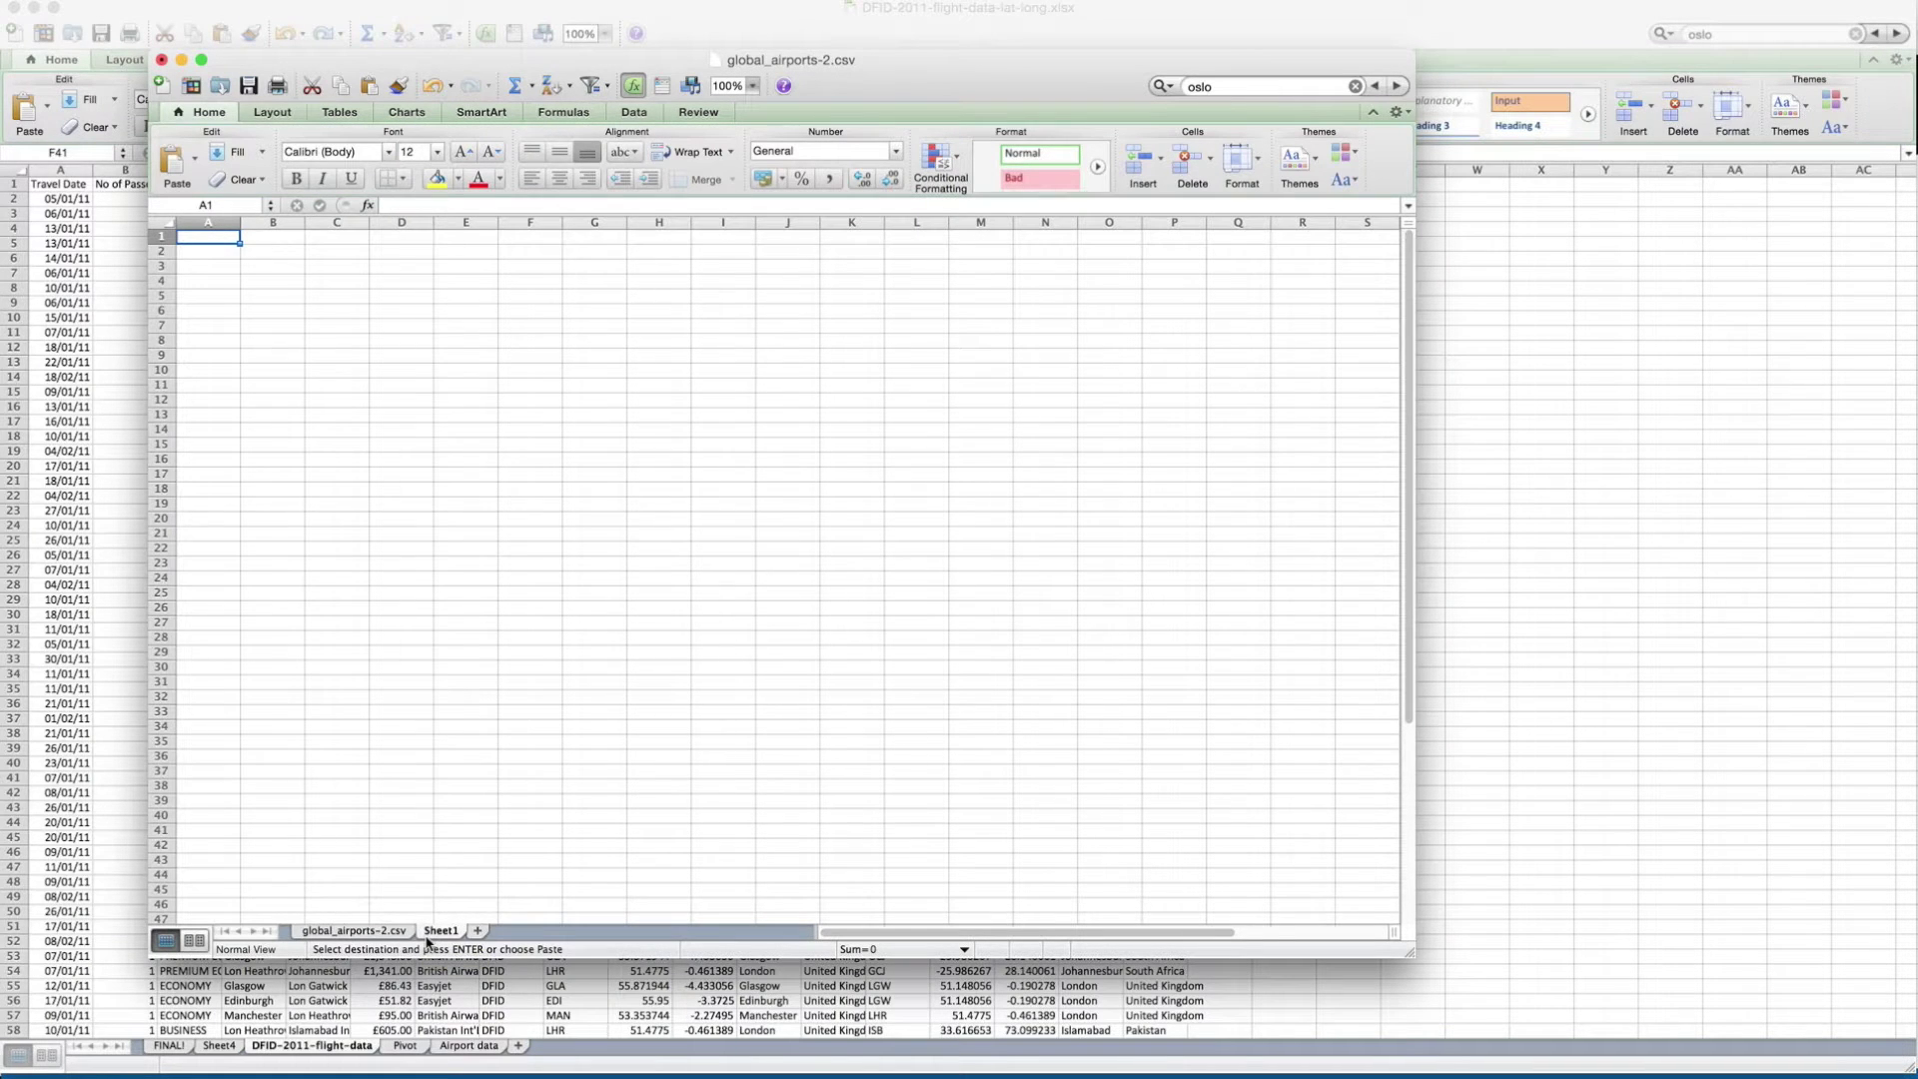
{"action": "key", "text": "super+v"}
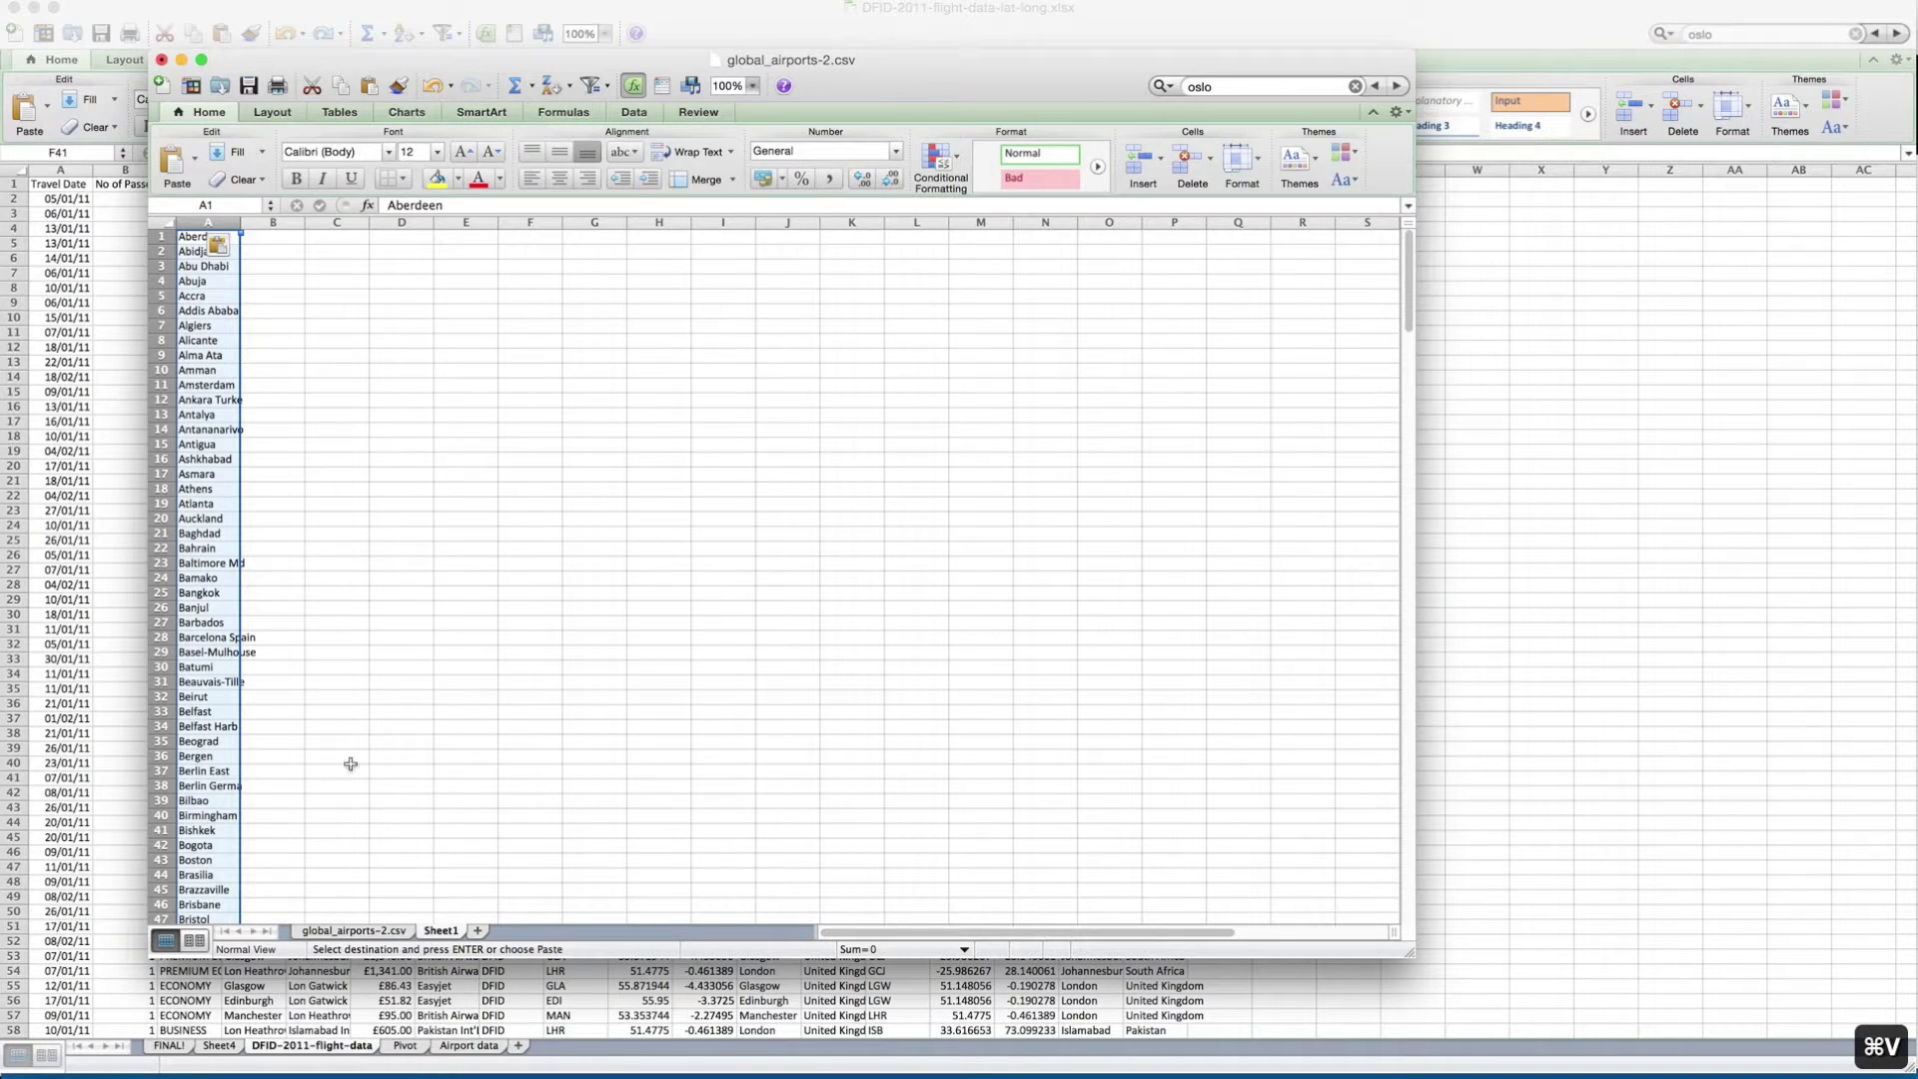
- Move the global_airports-2.csv sheet behind Sheet1 and enlarge the workbook window to fill the screen
{"action": "left_click_drag", "start_coordinate": [379, 934], "coordinate": [461, 932]}
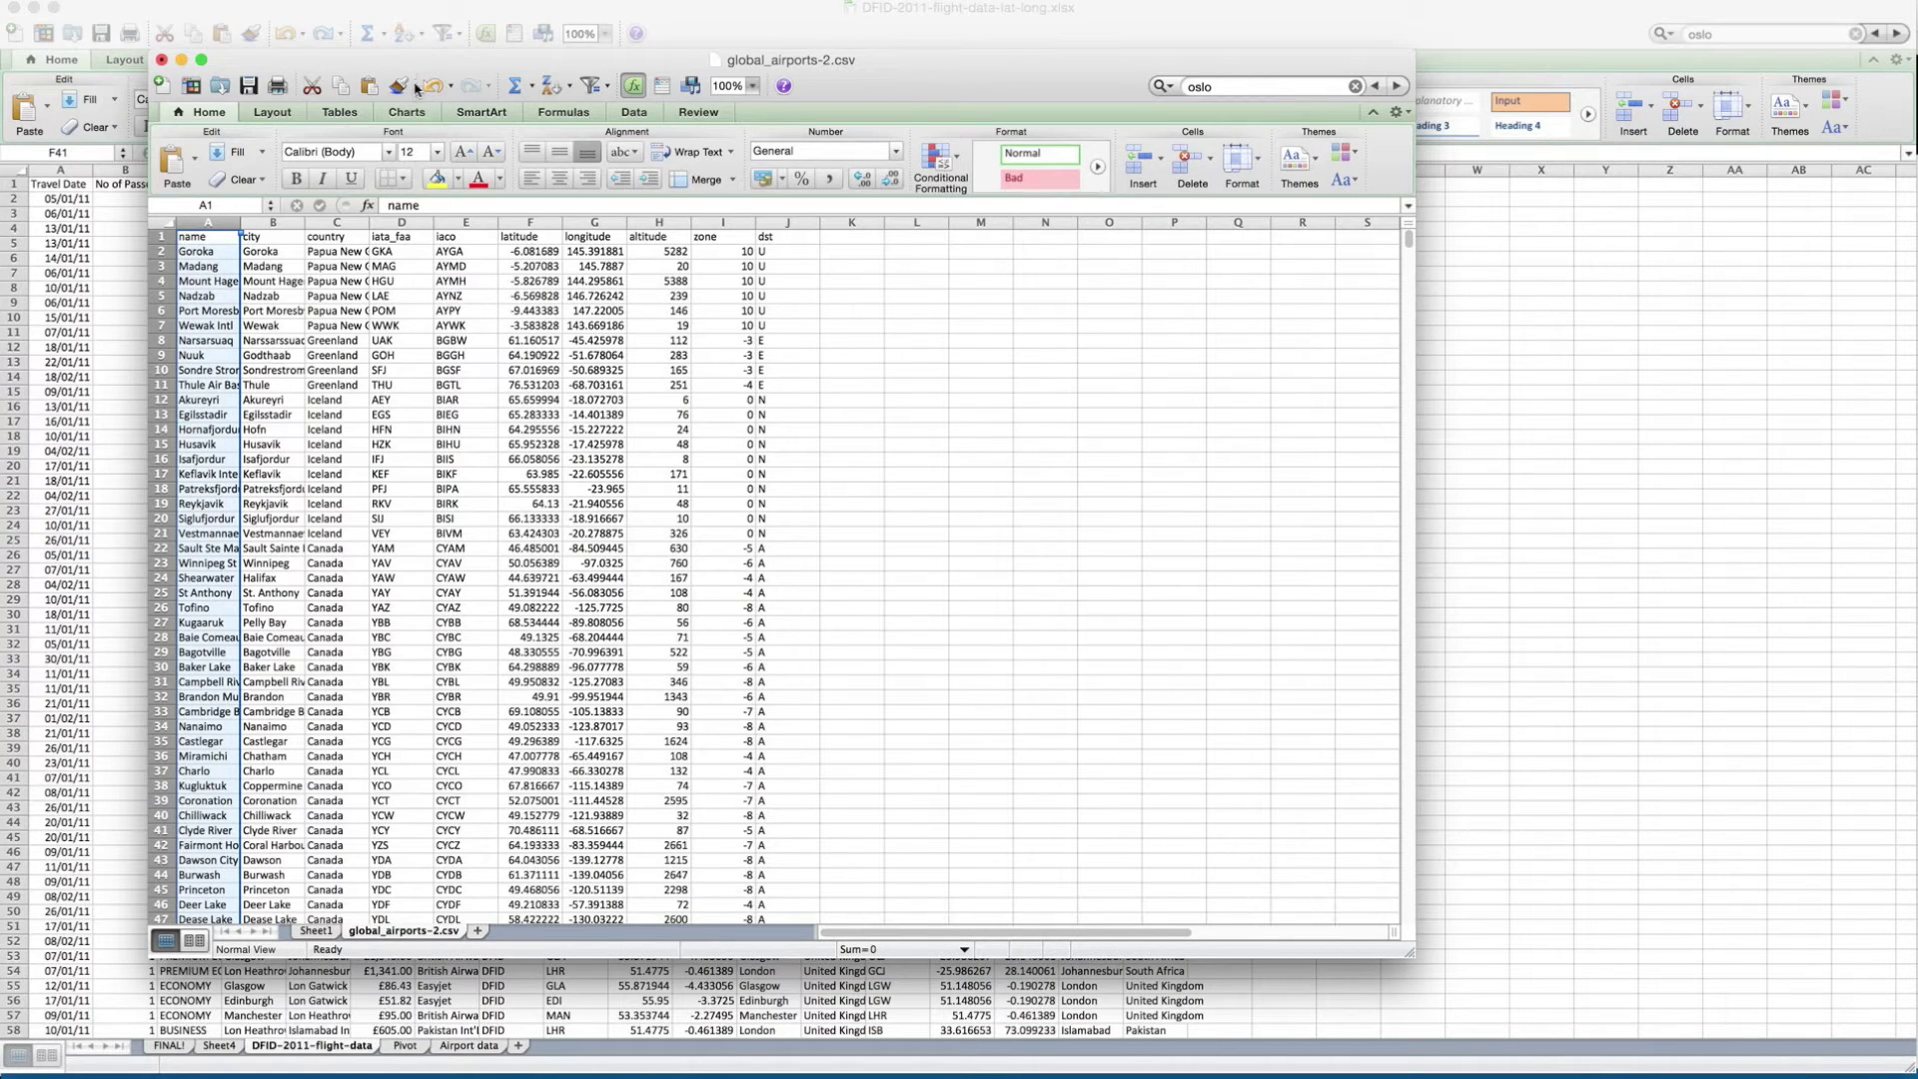
{"action": "left_click_drag", "start_coordinate": [414, 70], "coordinate": [267, 27]}
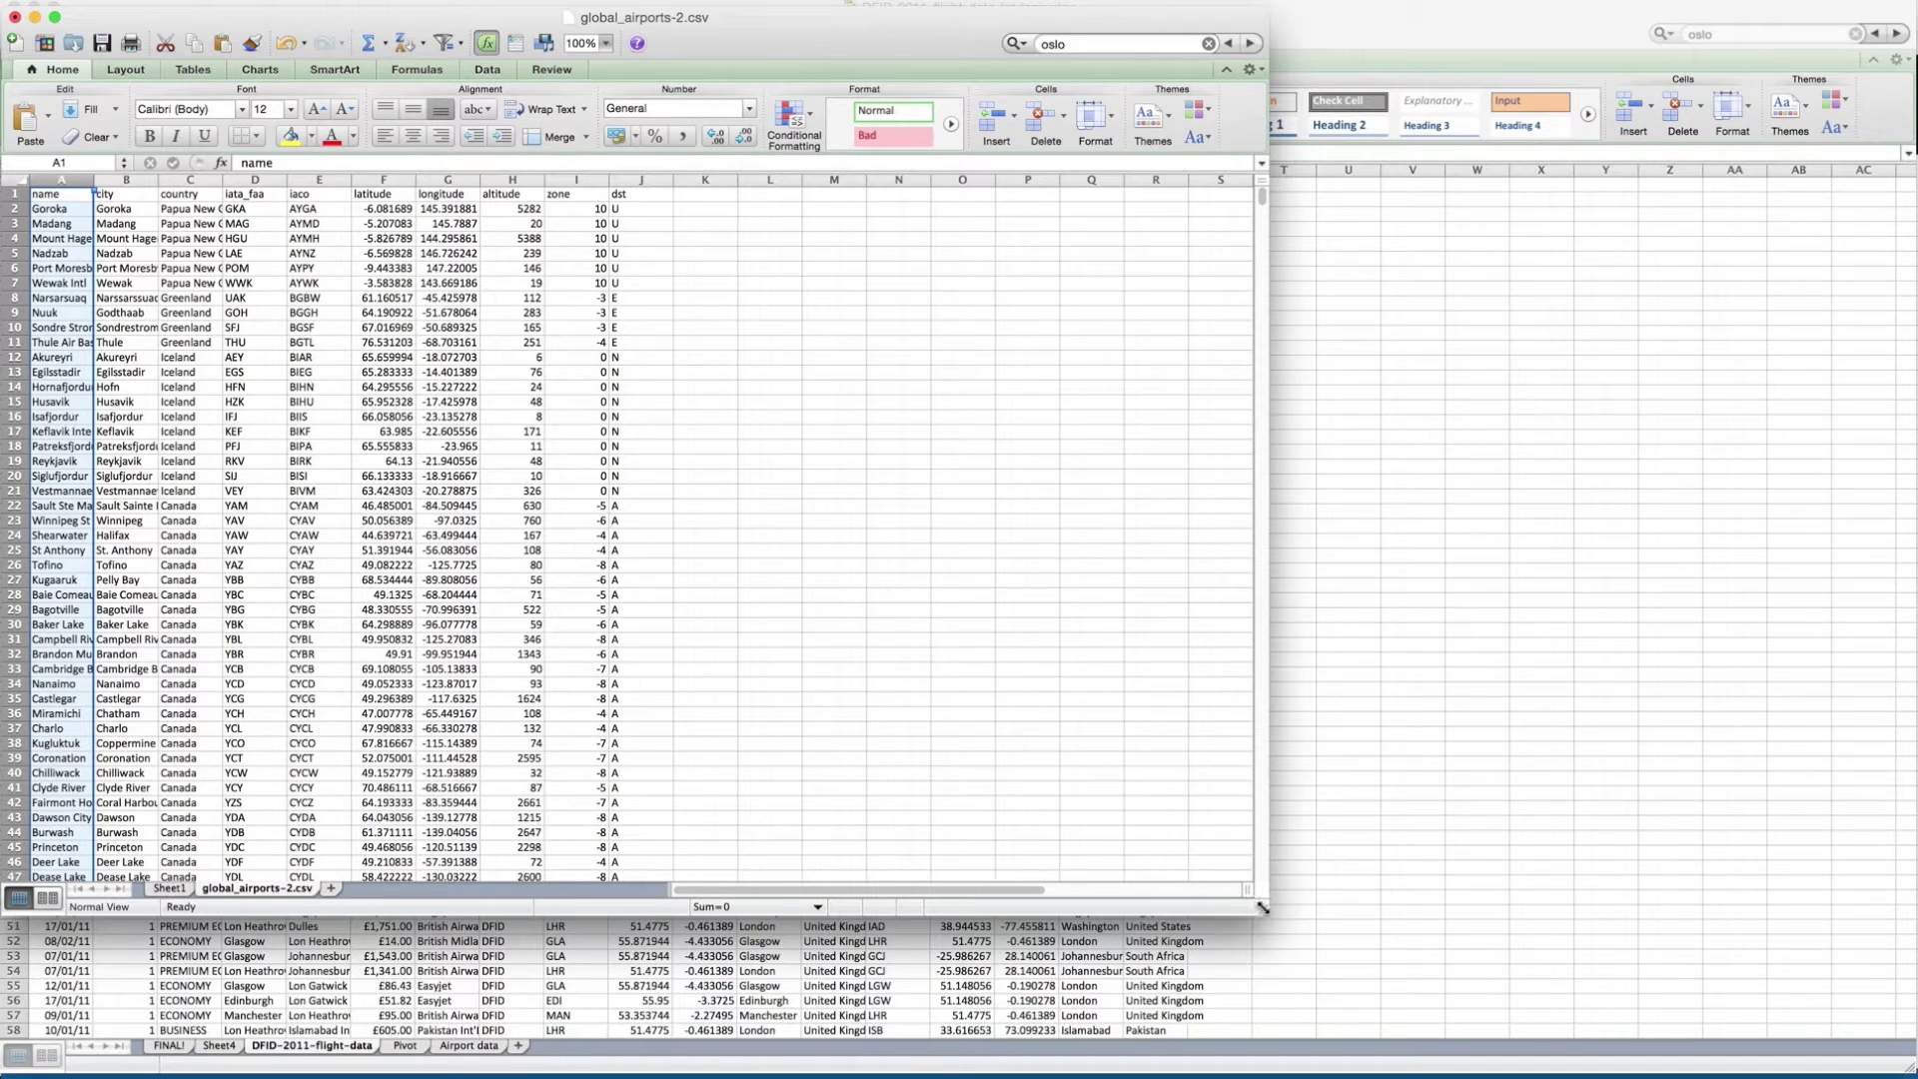
{"action": "left_click_drag", "start_coordinate": [1259, 912], "coordinate": [1905, 1067]}
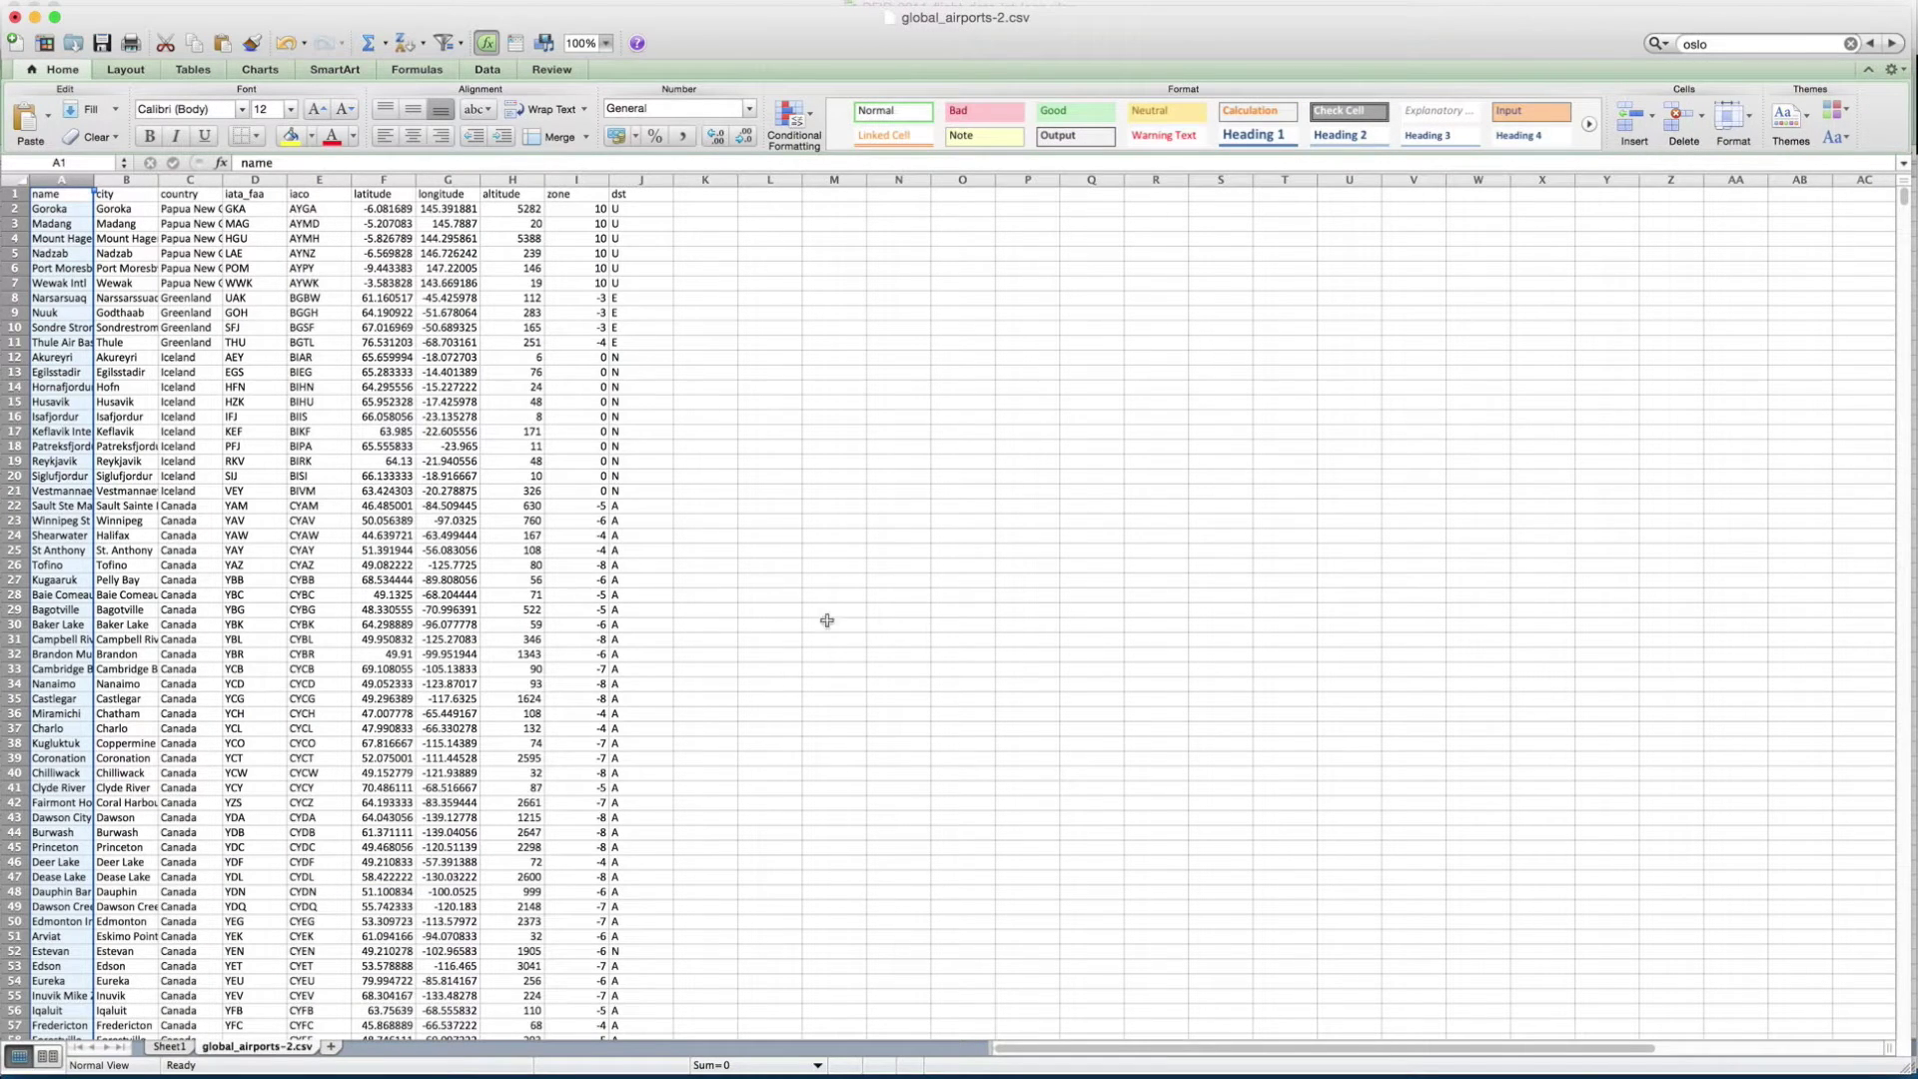
- Compare the airport list in Sheet1 with the name column of the global_airports-2.csv sheet
{"action": "left_click", "coordinate": [170, 1047]}
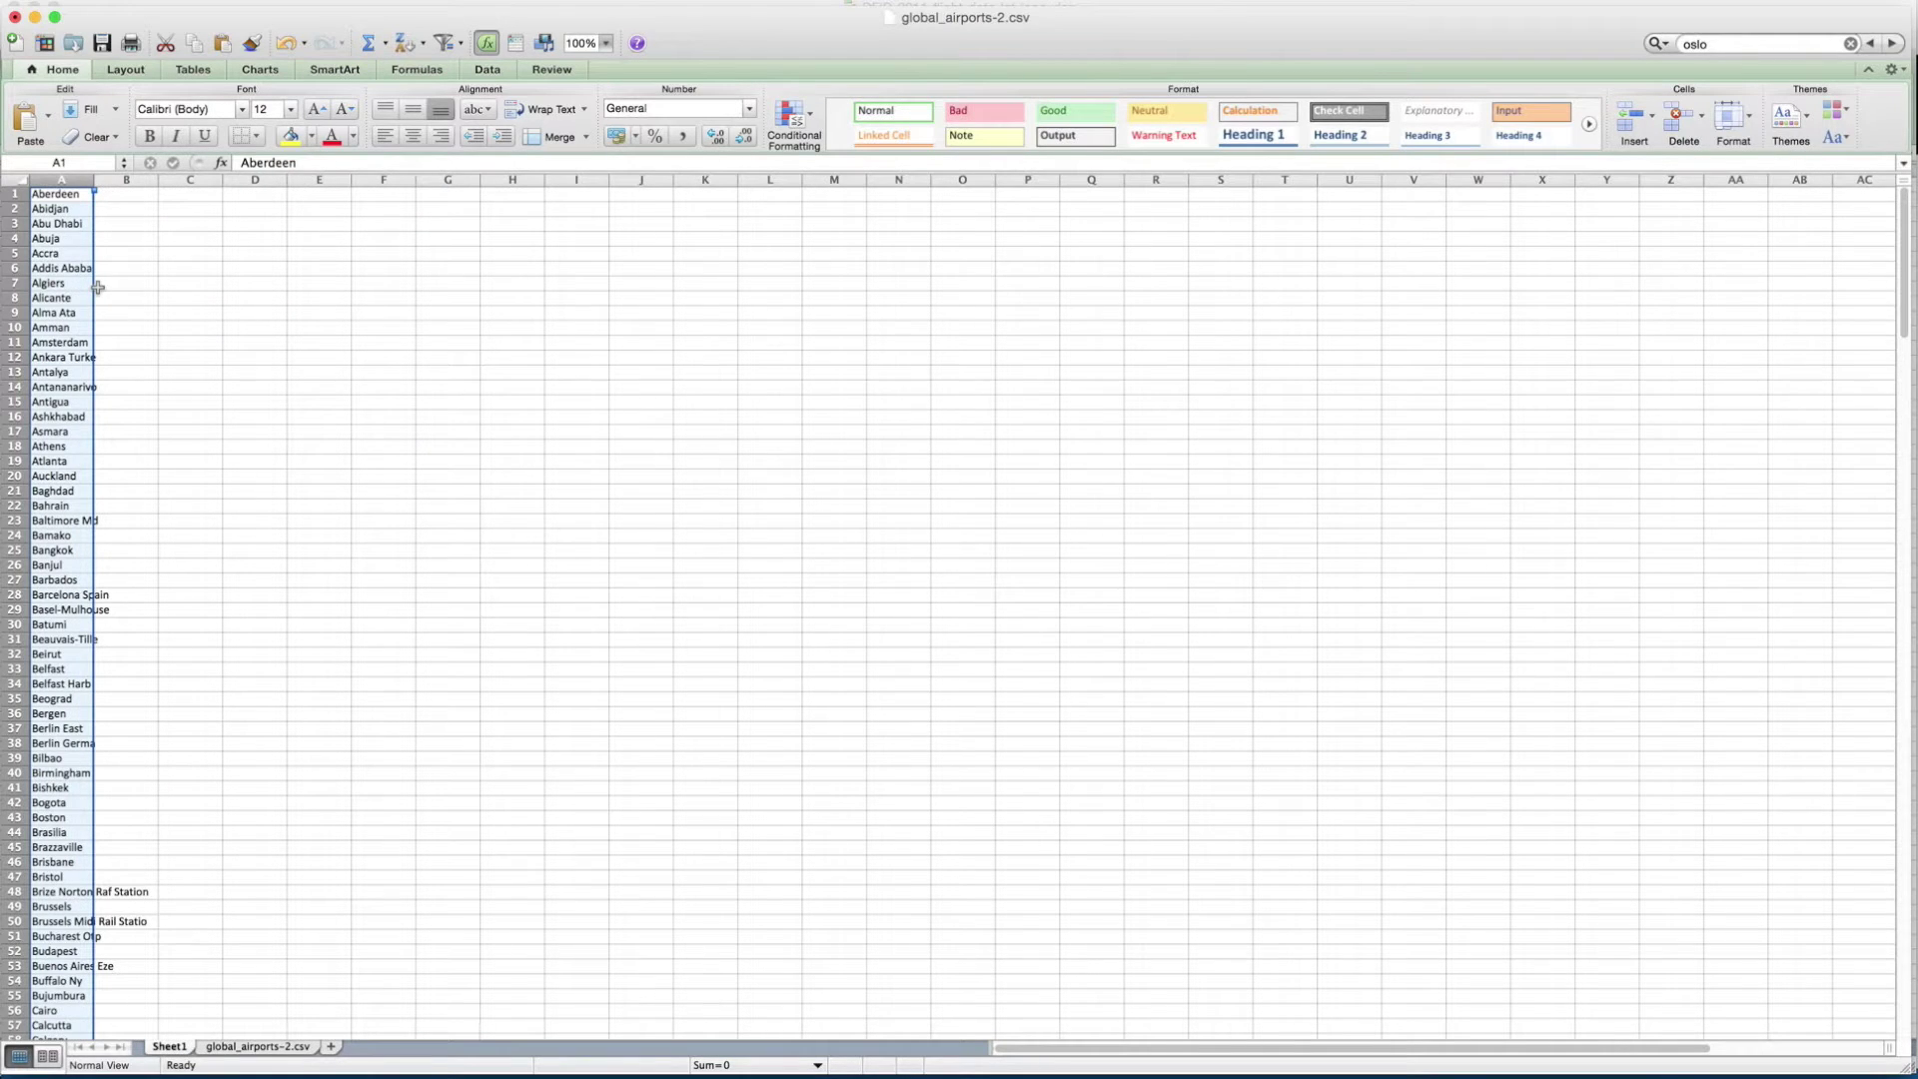
{"action": "left_click", "coordinate": [114, 198]}
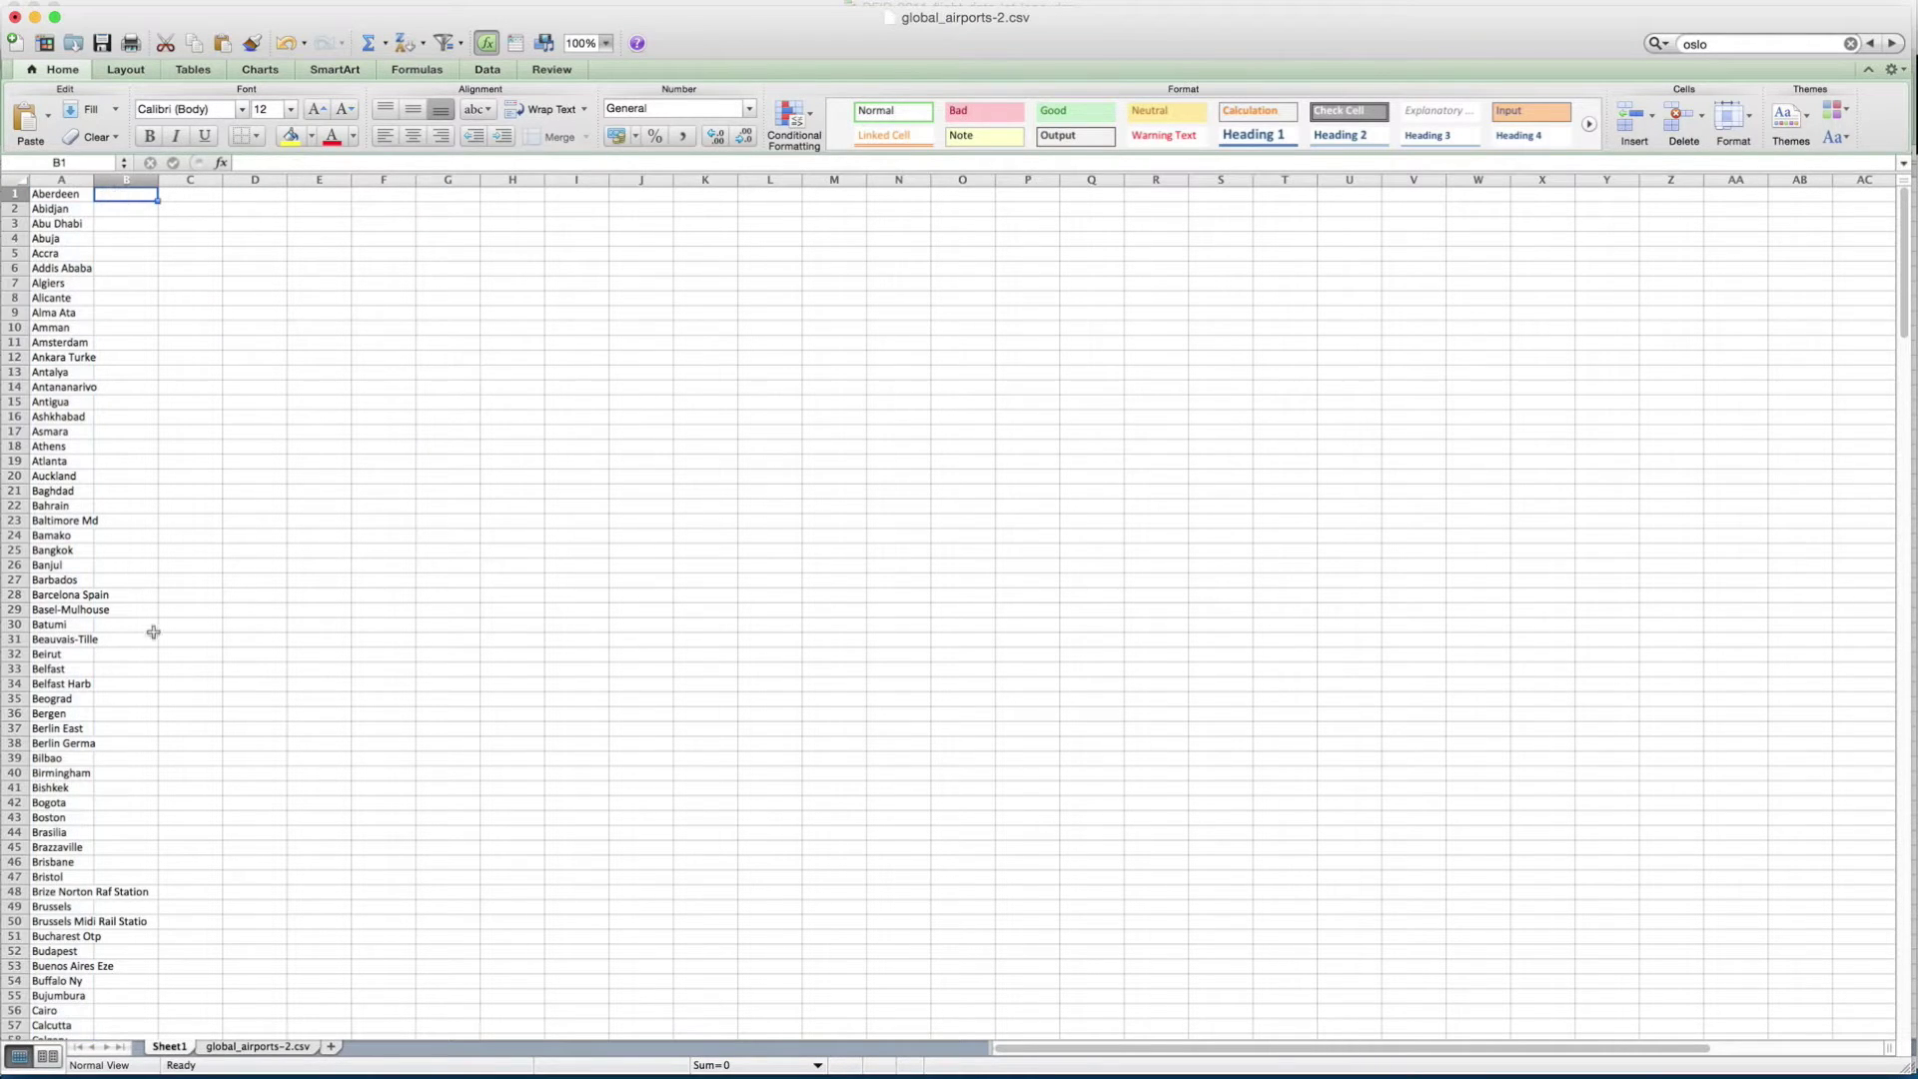
{"action": "left_click", "coordinate": [267, 1048]}
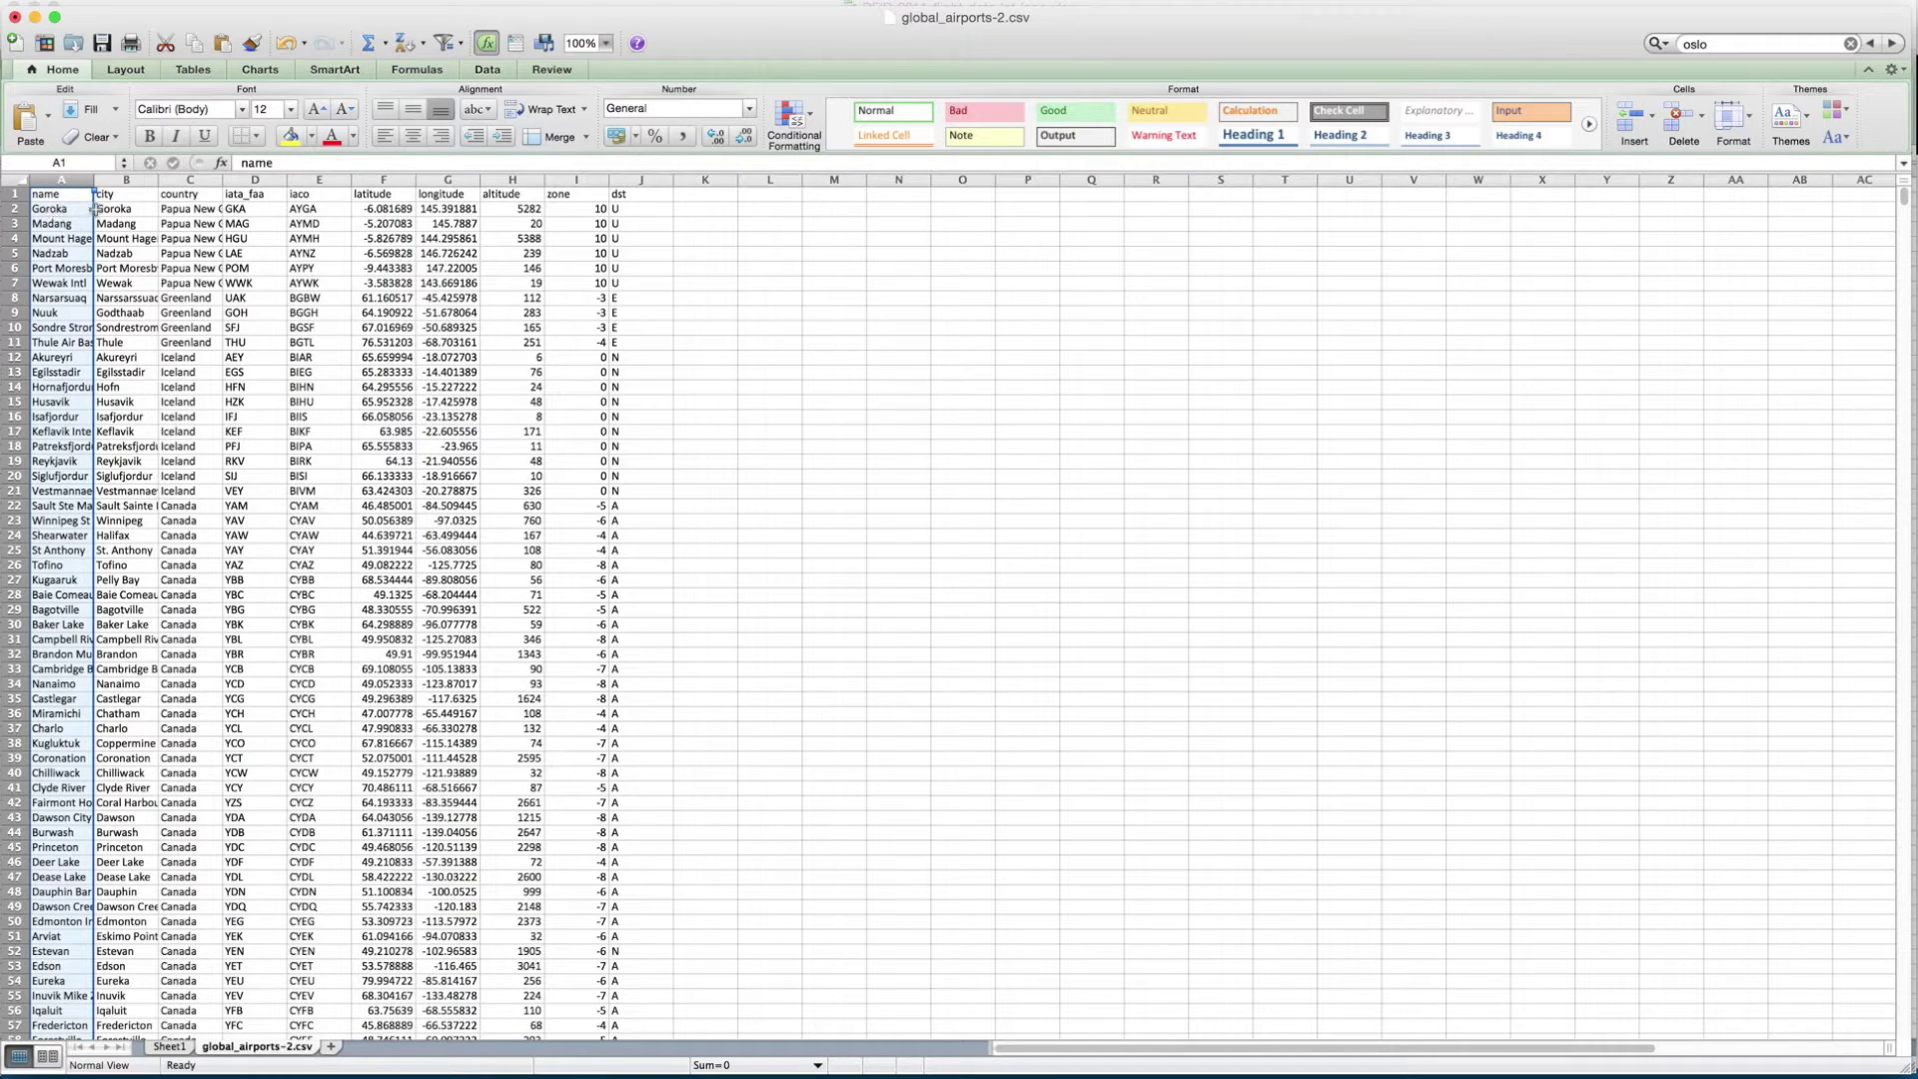
{"action": "left_click", "coordinate": [72, 224]}
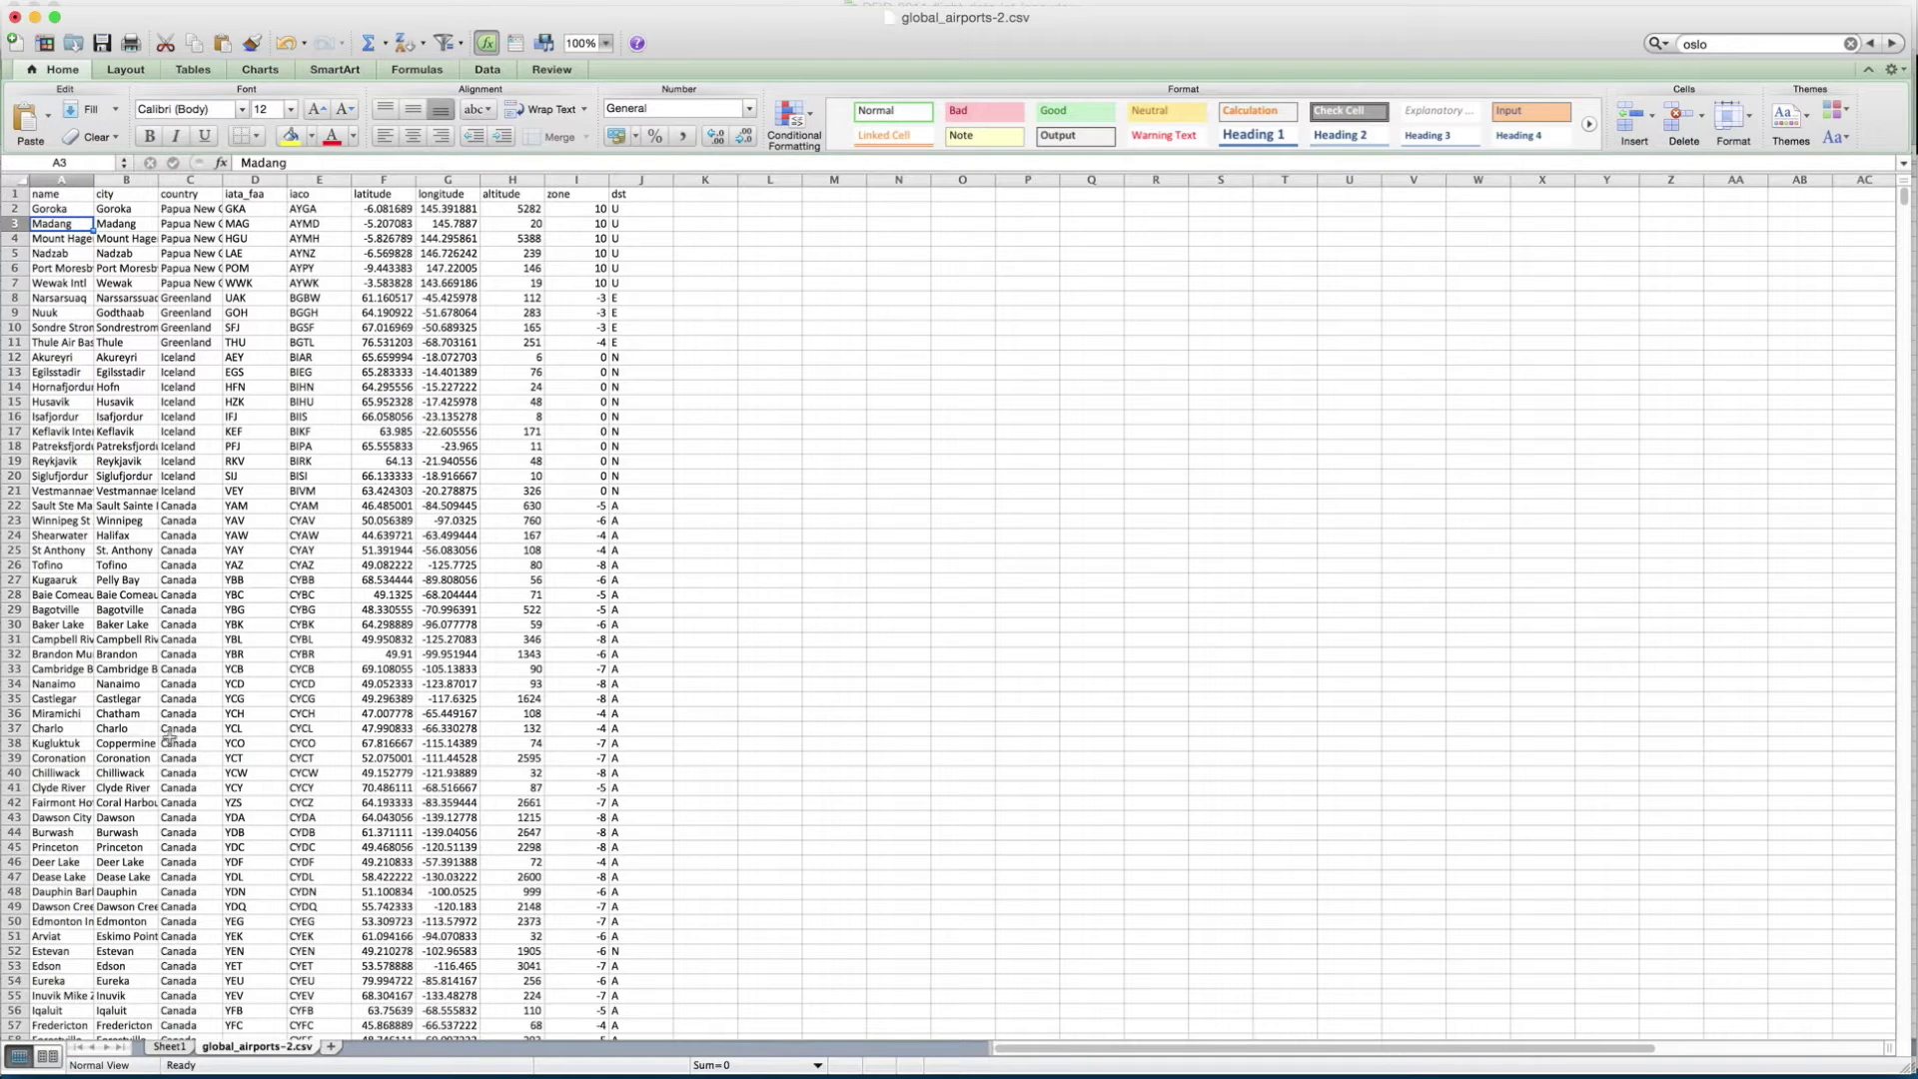
{"action": "left_click", "coordinate": [67, 208]}
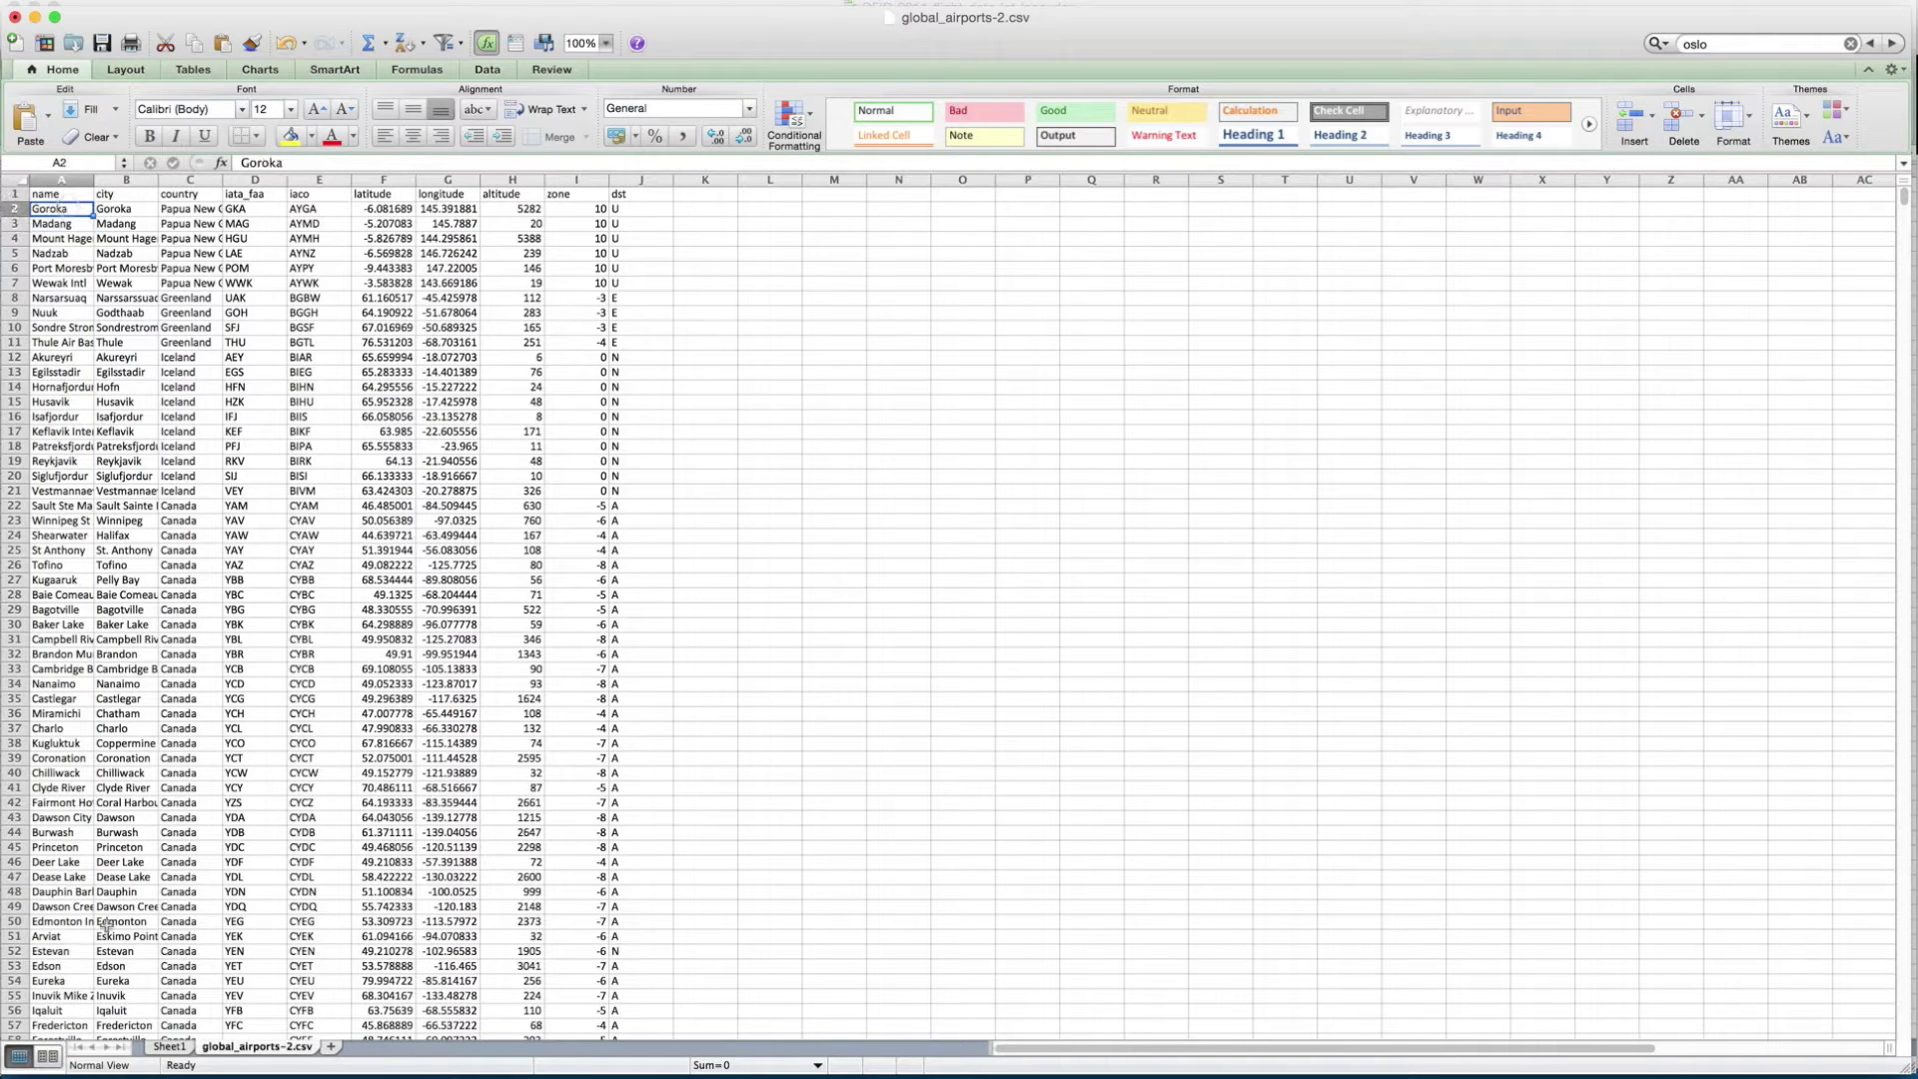
- Begin a VLOOKUP formula in cell B1 of Sheet1 with A1 as the lookup value
{"action": "left_click", "coordinate": [168, 1047]}
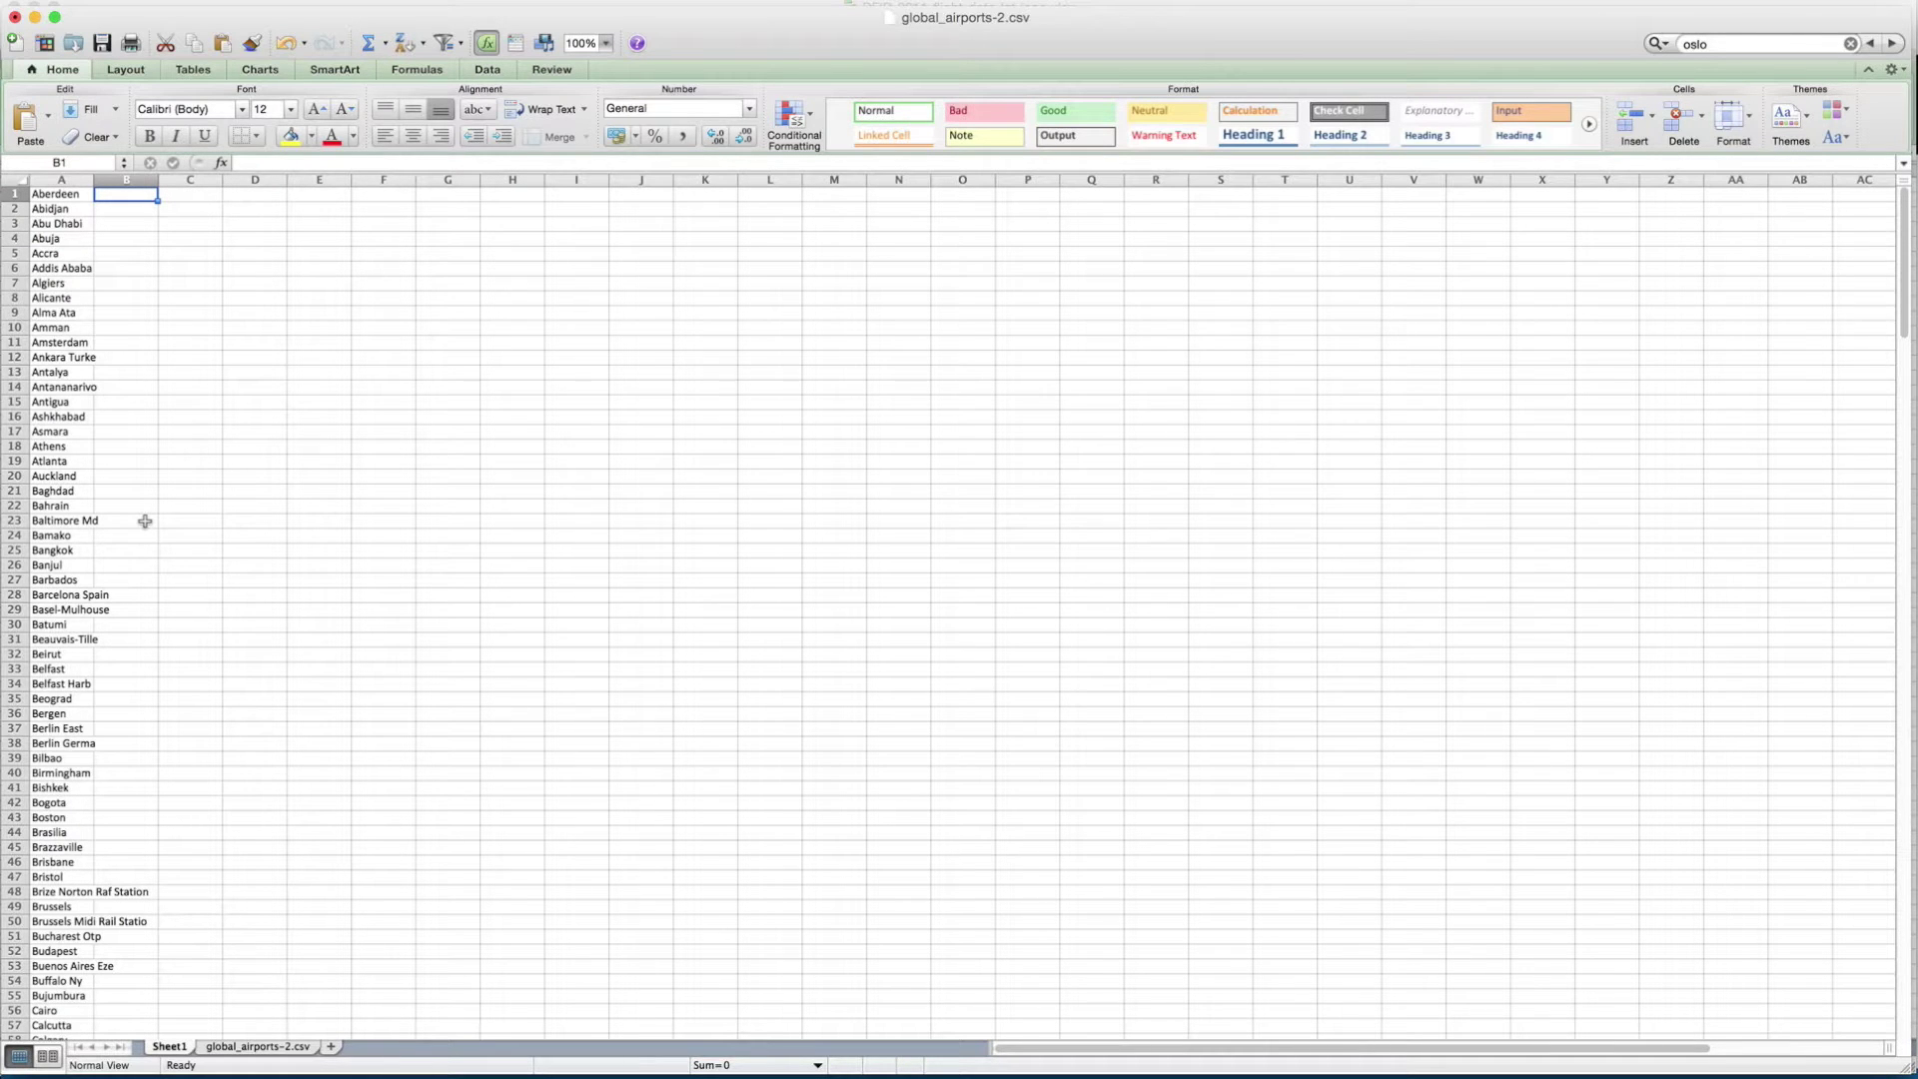
{"action": "type", "text": "="}
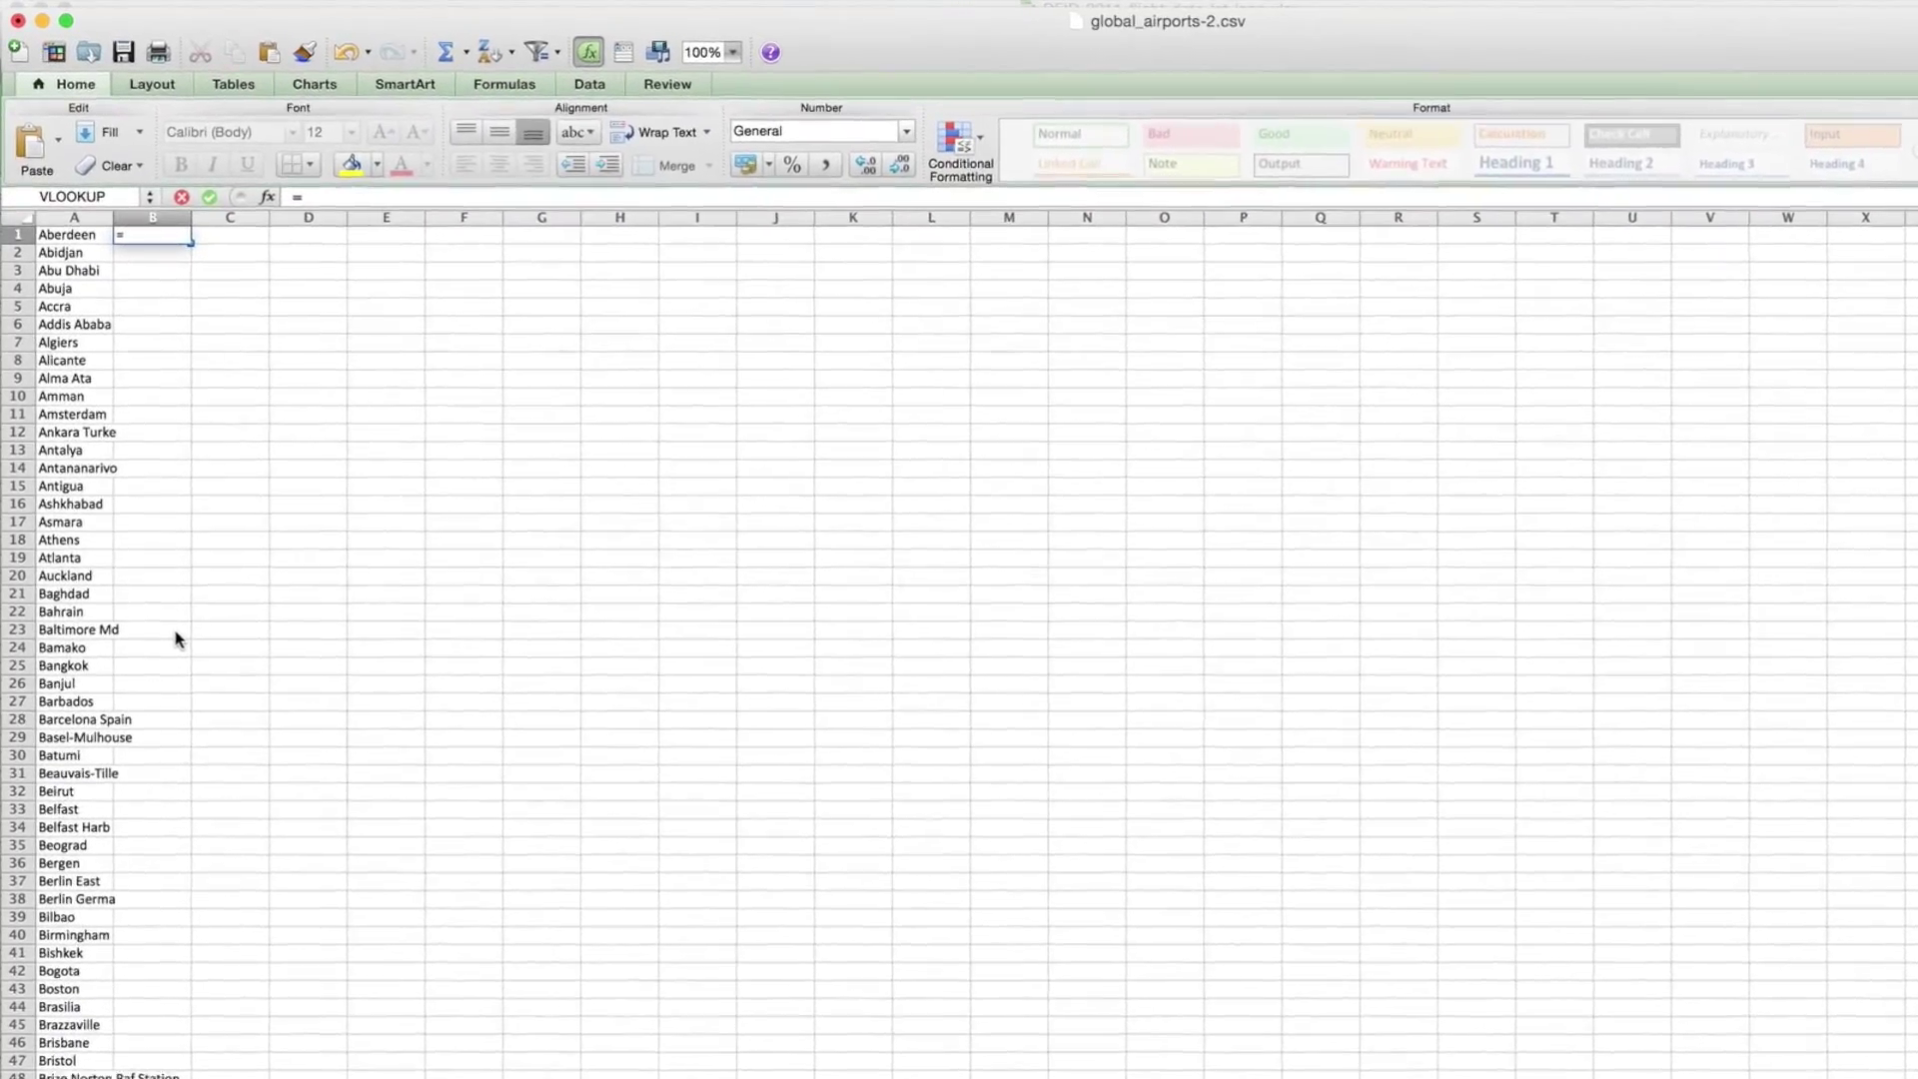
{"action": "type", "text": "vl"}
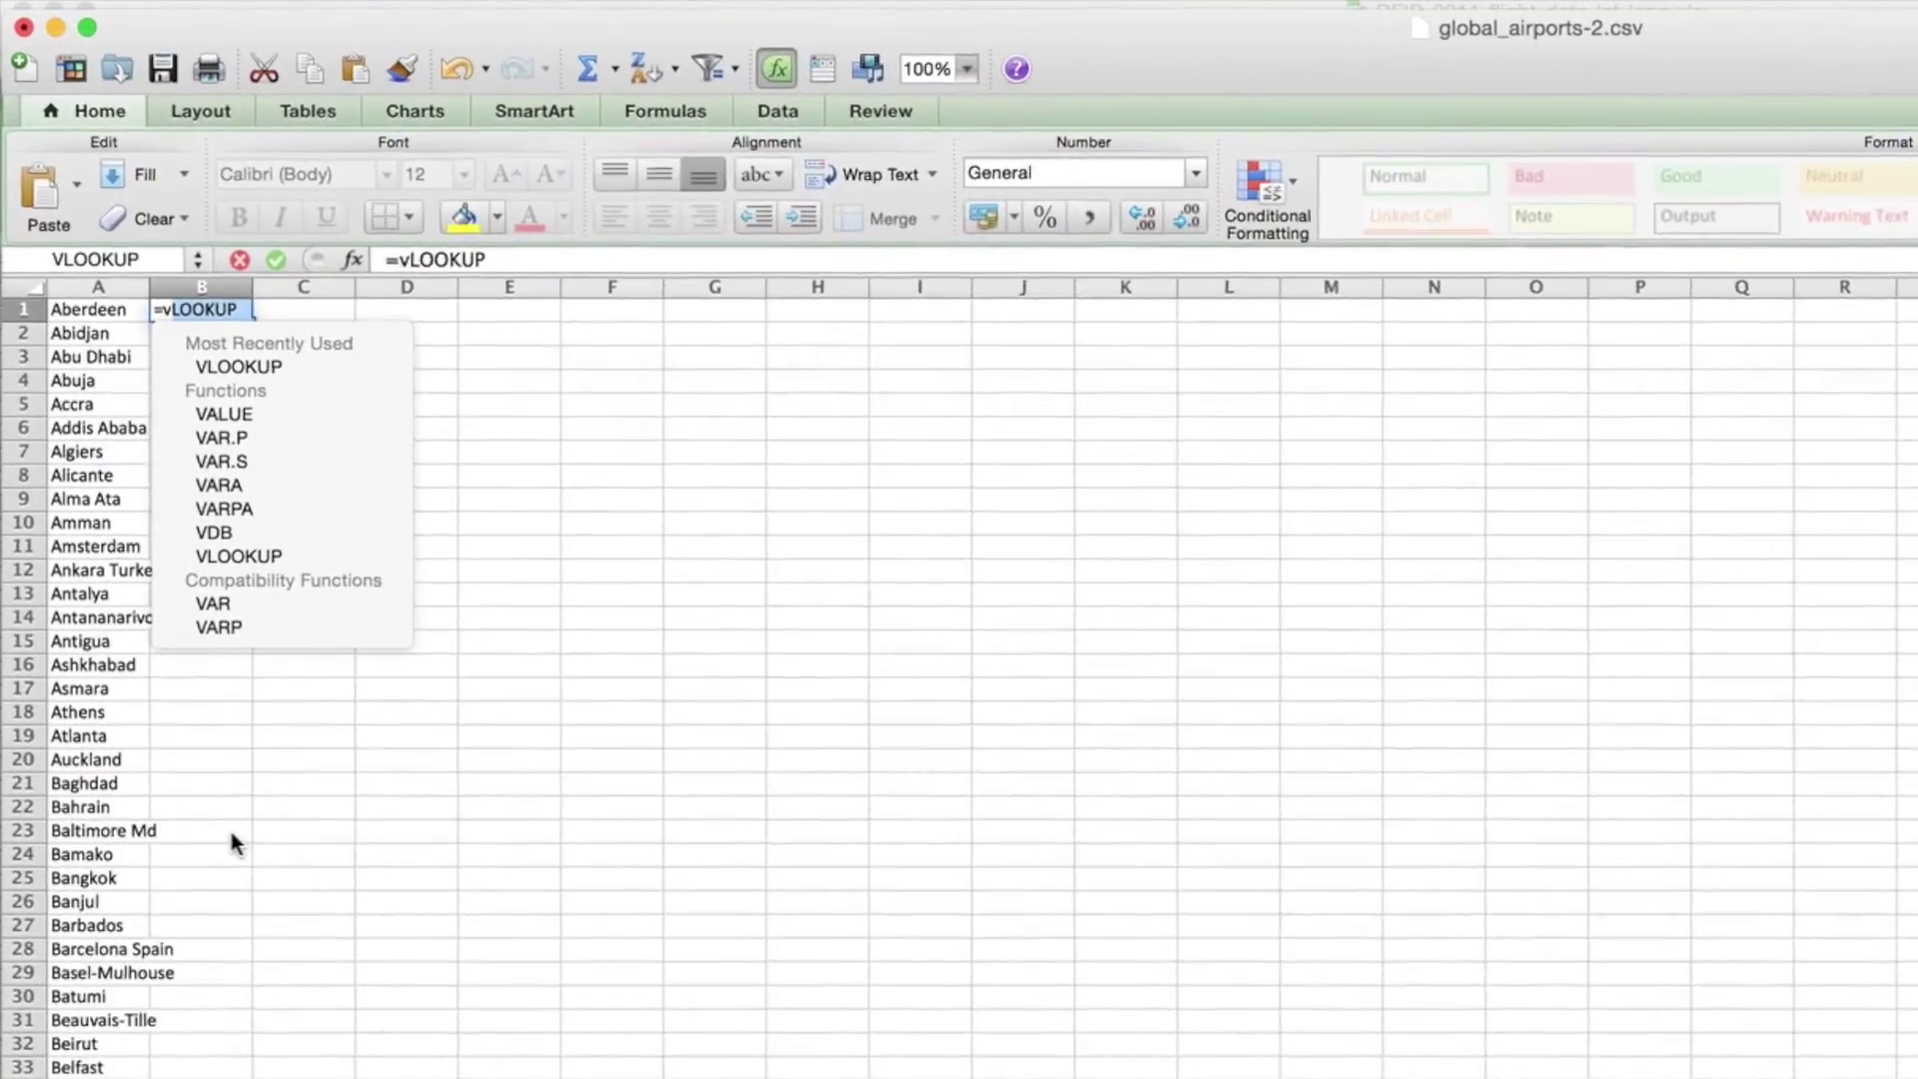
{"action": "type", "text": "ookup("}
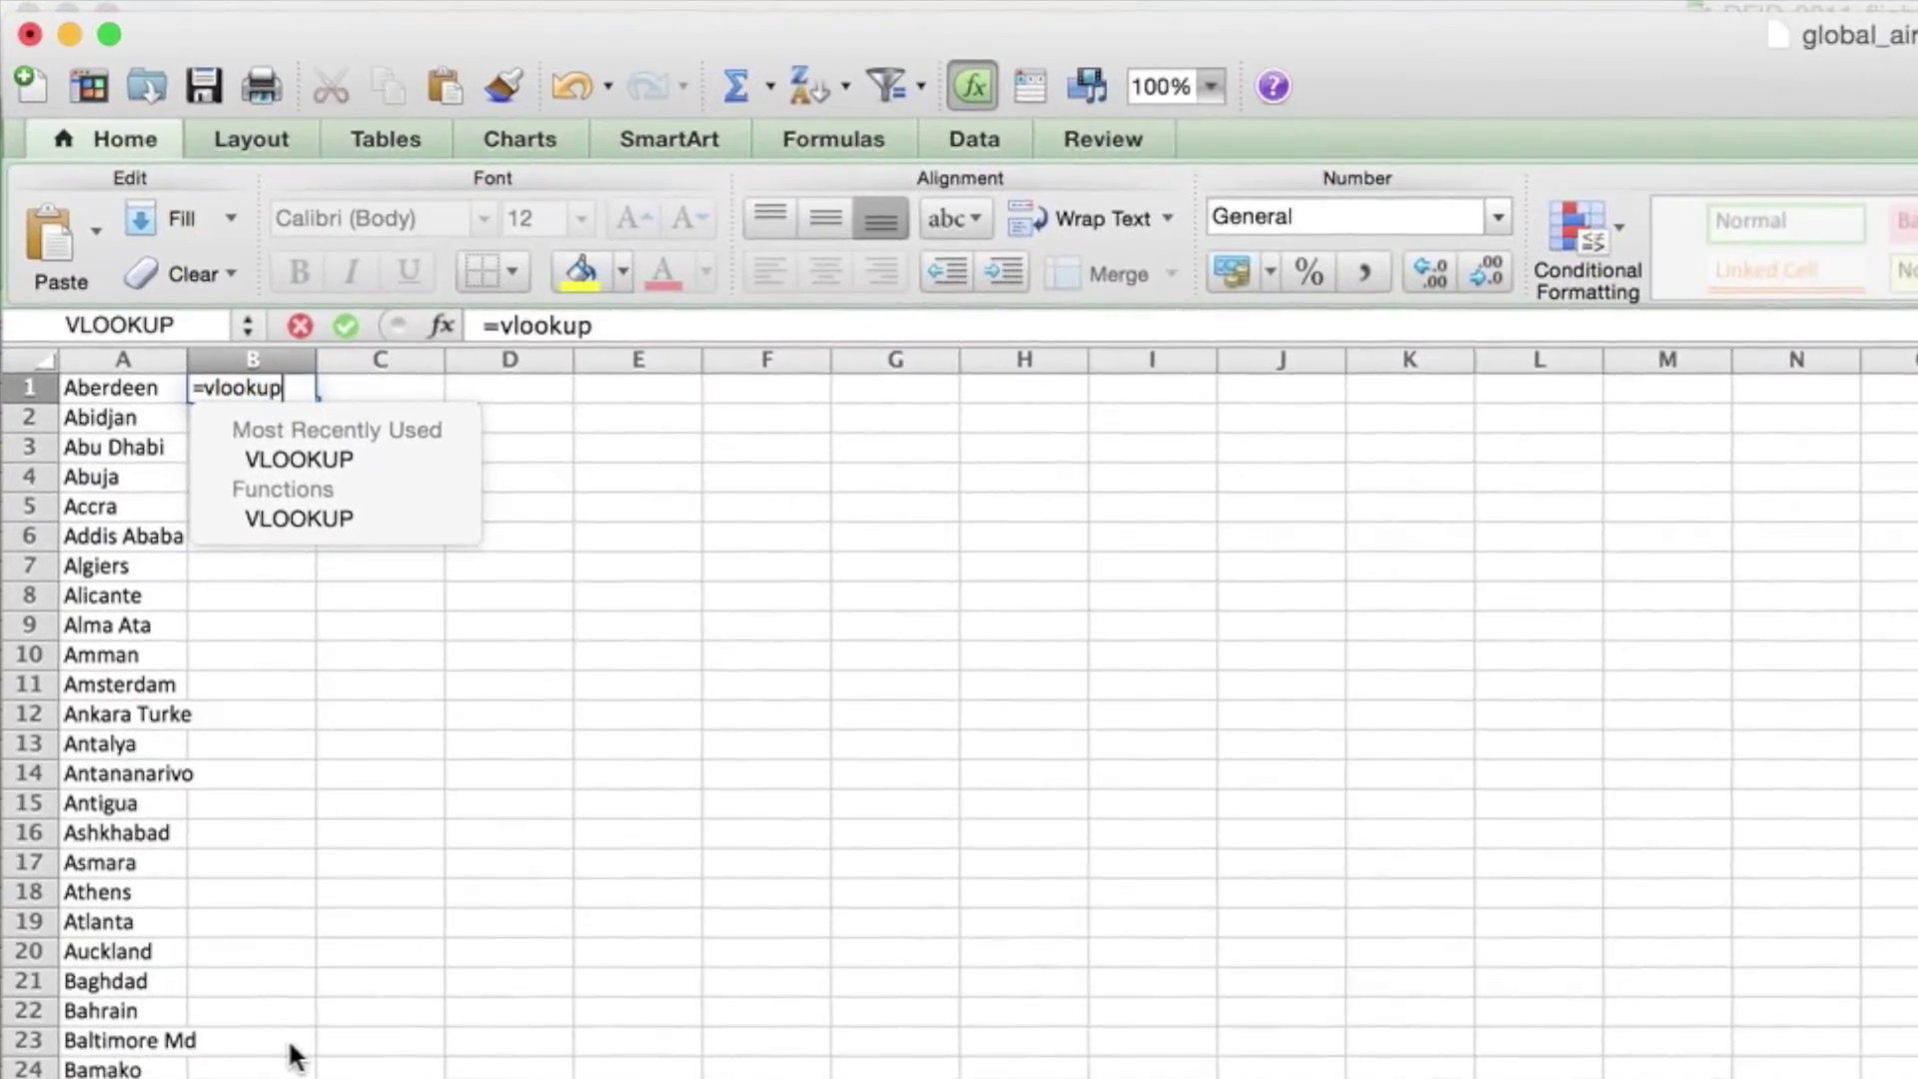
{"action": "left_click", "coordinate": [270, 971]}
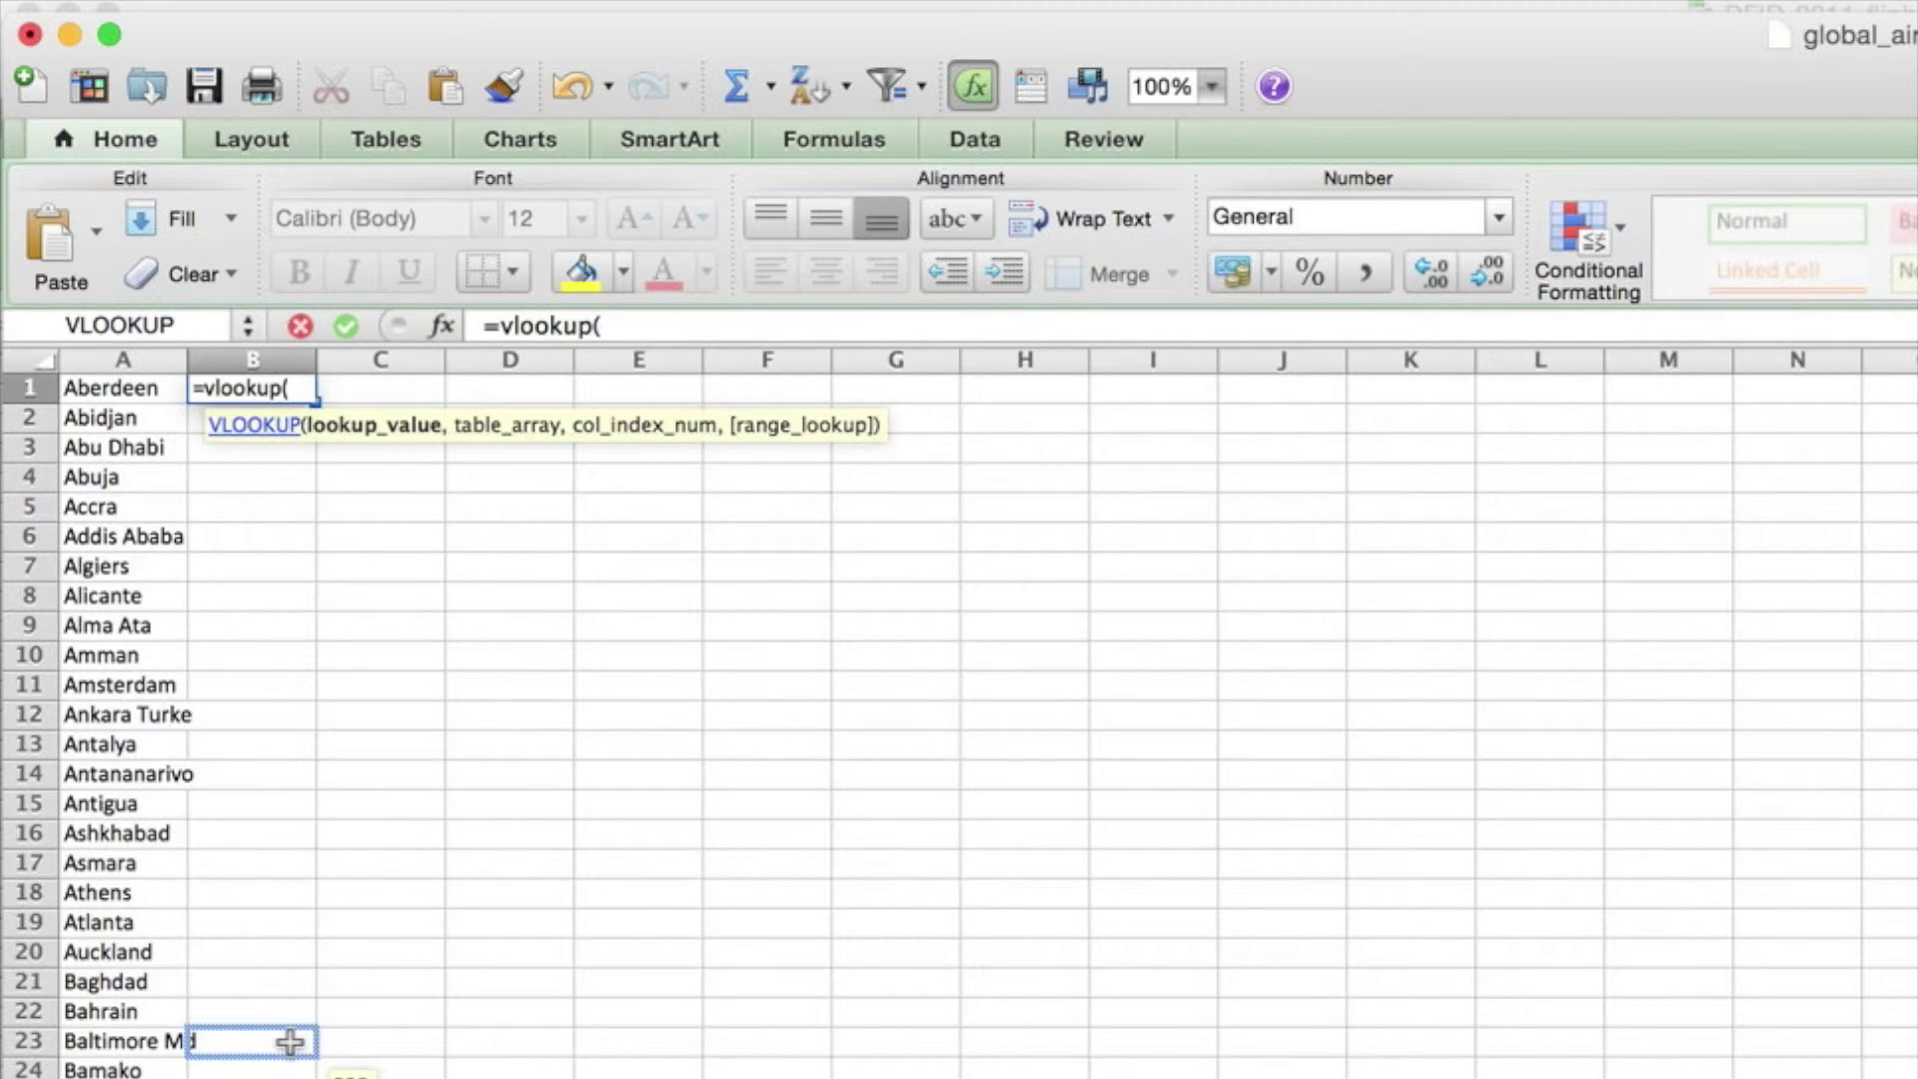
{"action": "left_click_drag", "start_coordinate": [290, 1042], "coordinate": [125, 367]}
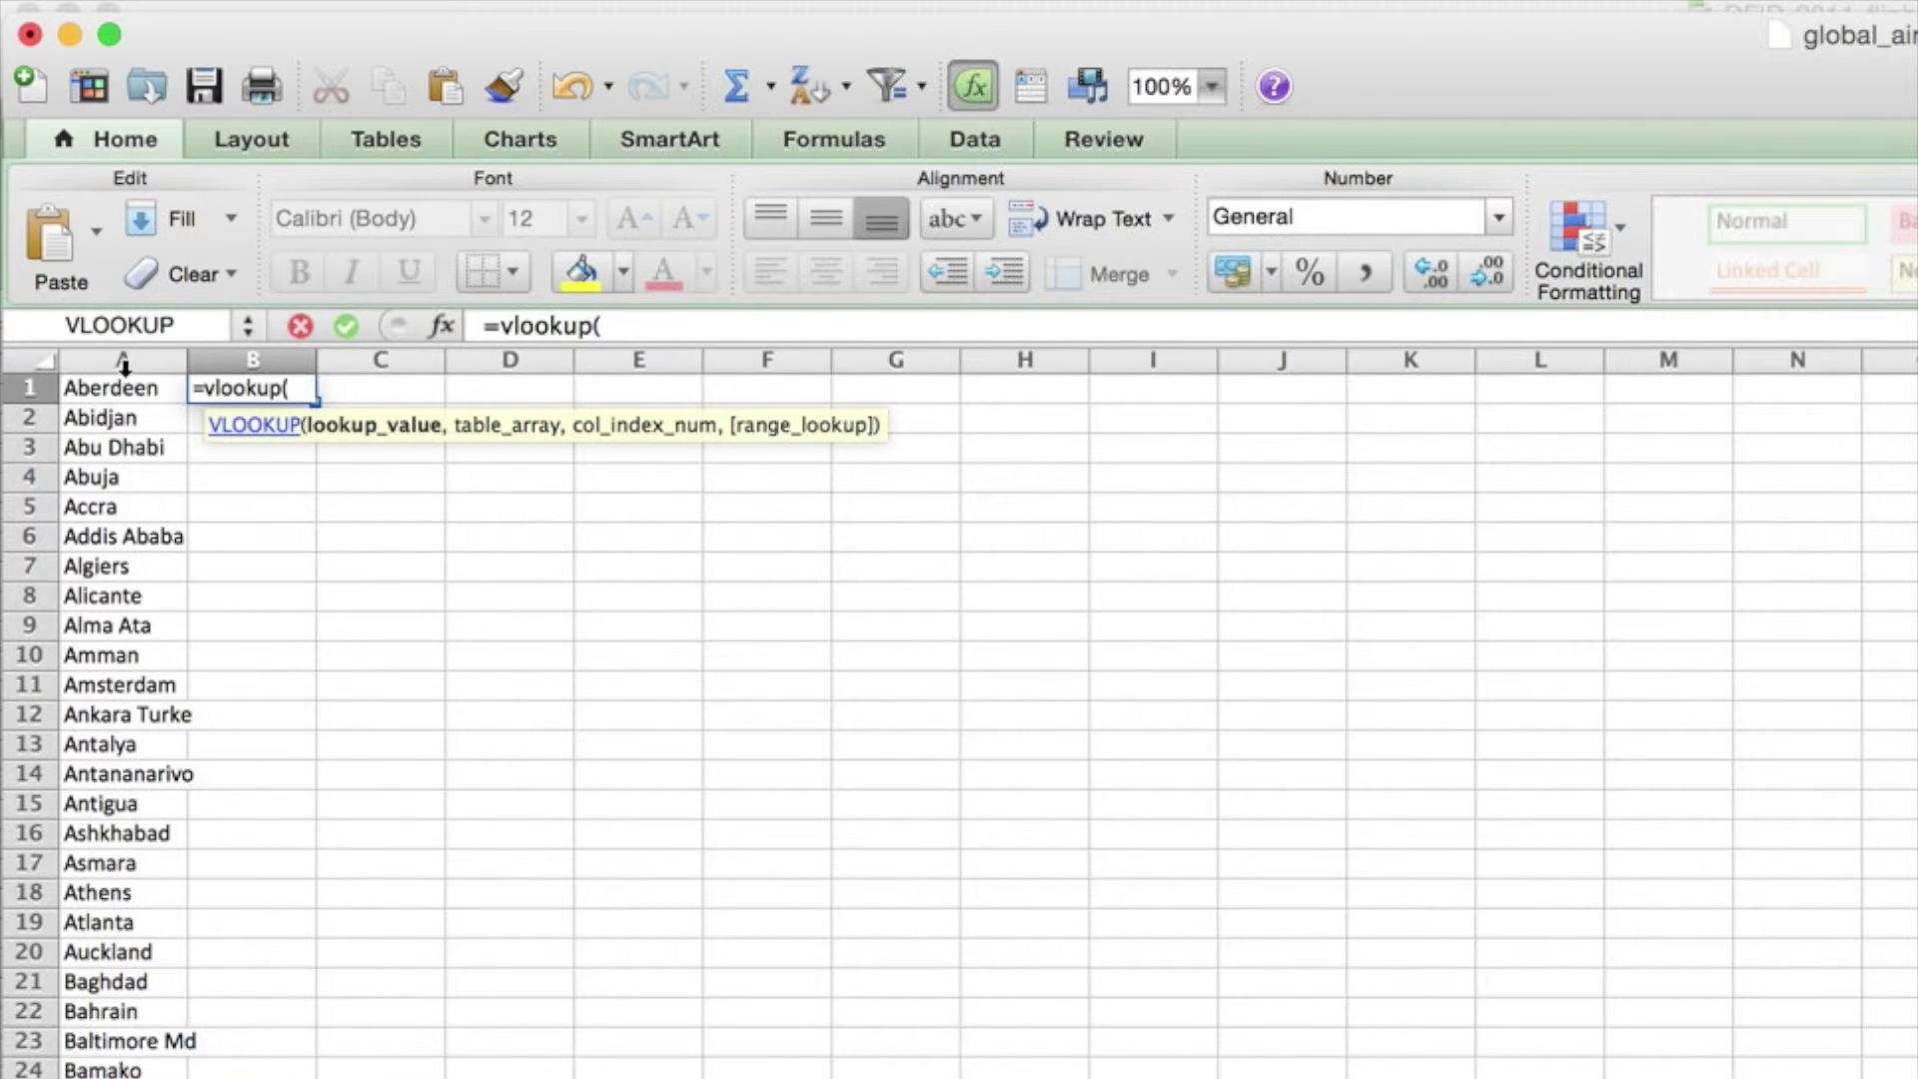
{"action": "left_click", "coordinate": [120, 394]}
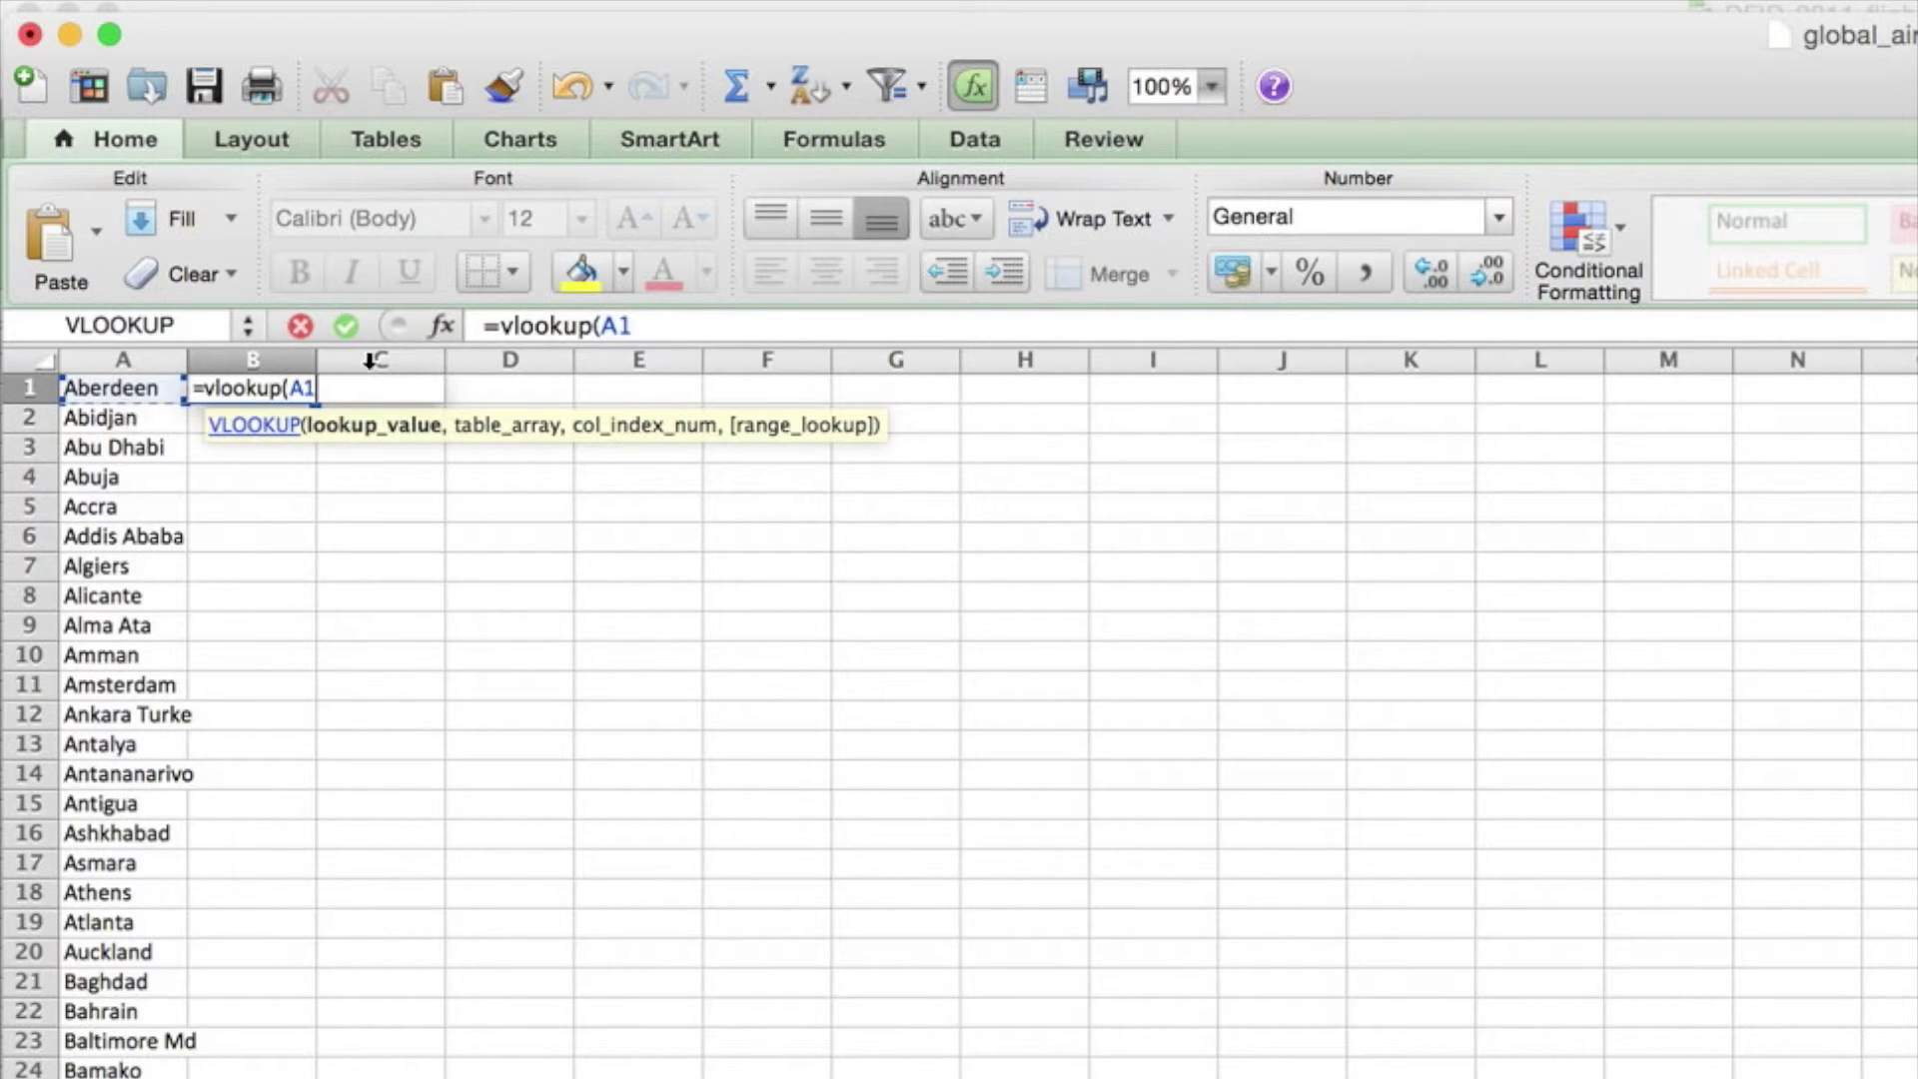
{"action": "left_click", "coordinate": [664, 322]}
{"action": "type", "text": ","}
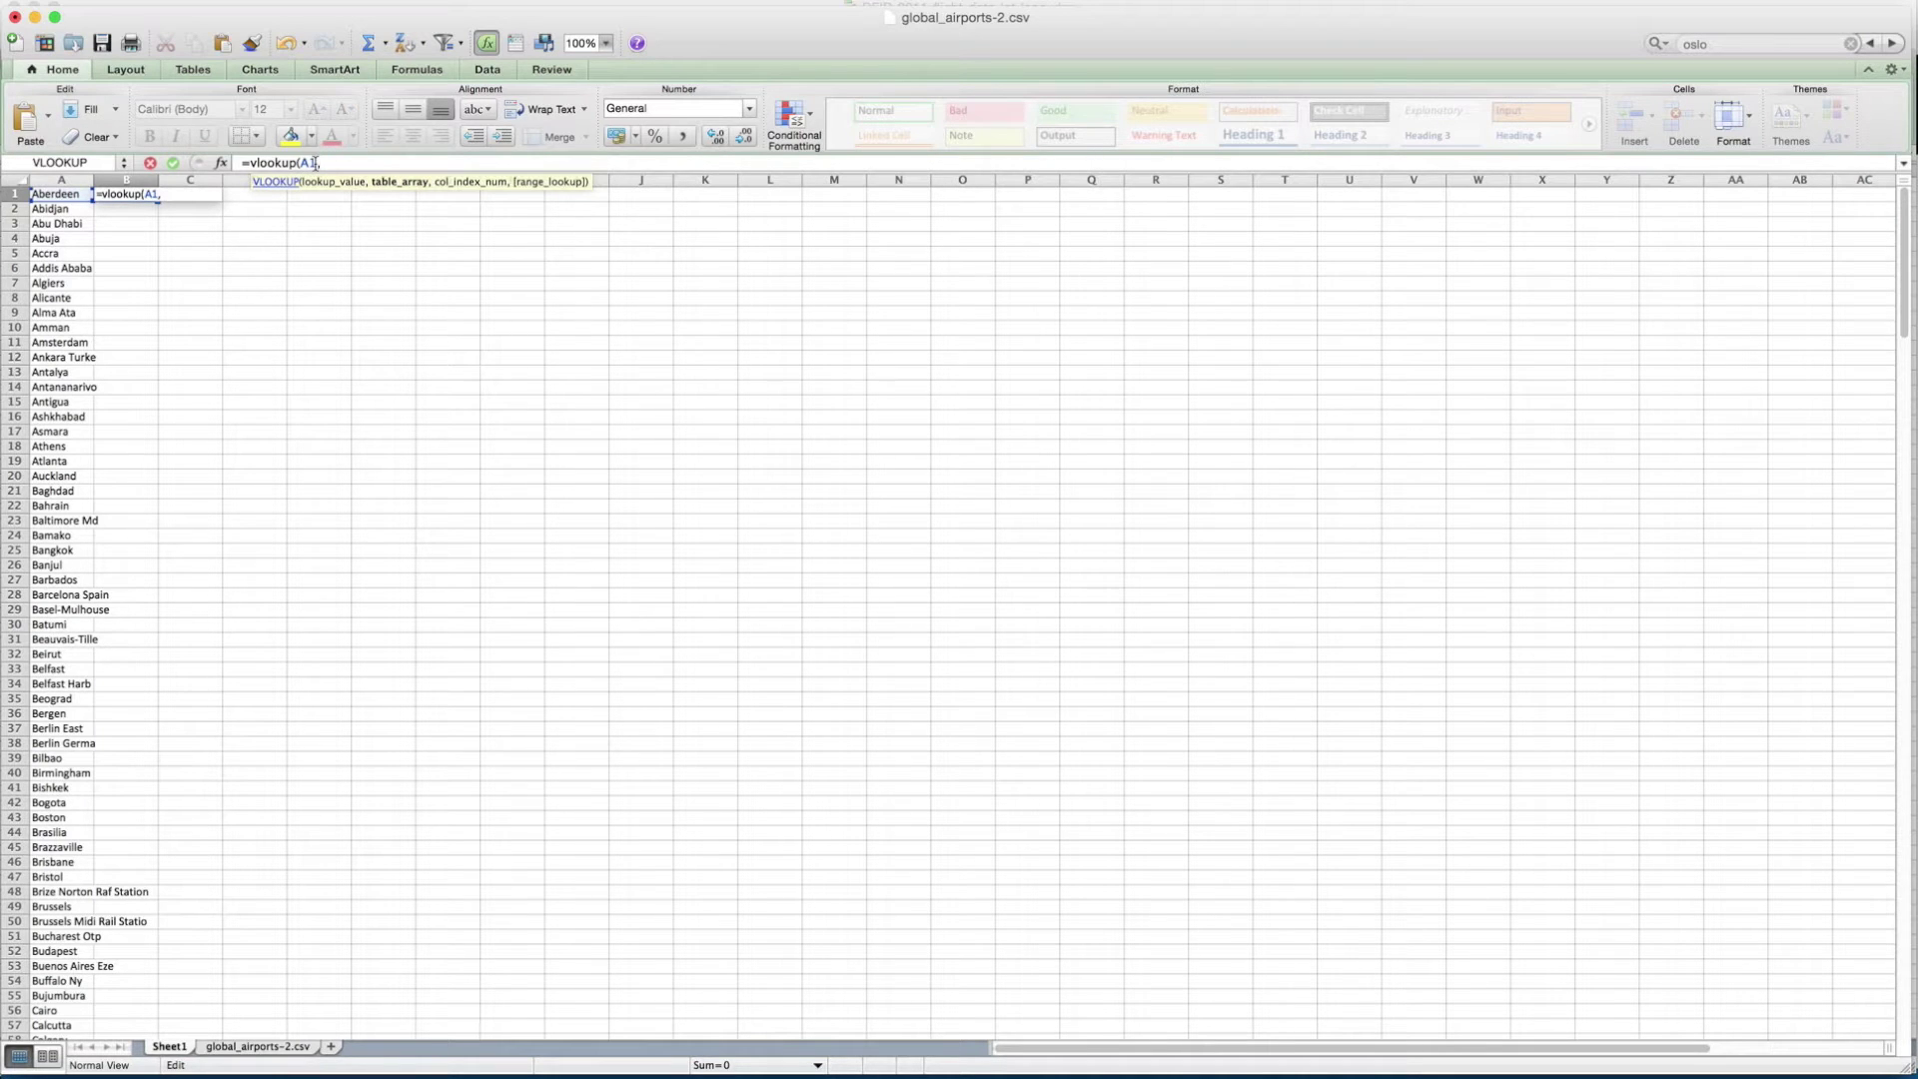
- Set the VLOOKUP table array to columns A:D of the global_airports-2.csv sheet
{"action": "left_click", "coordinate": [249, 1048]}
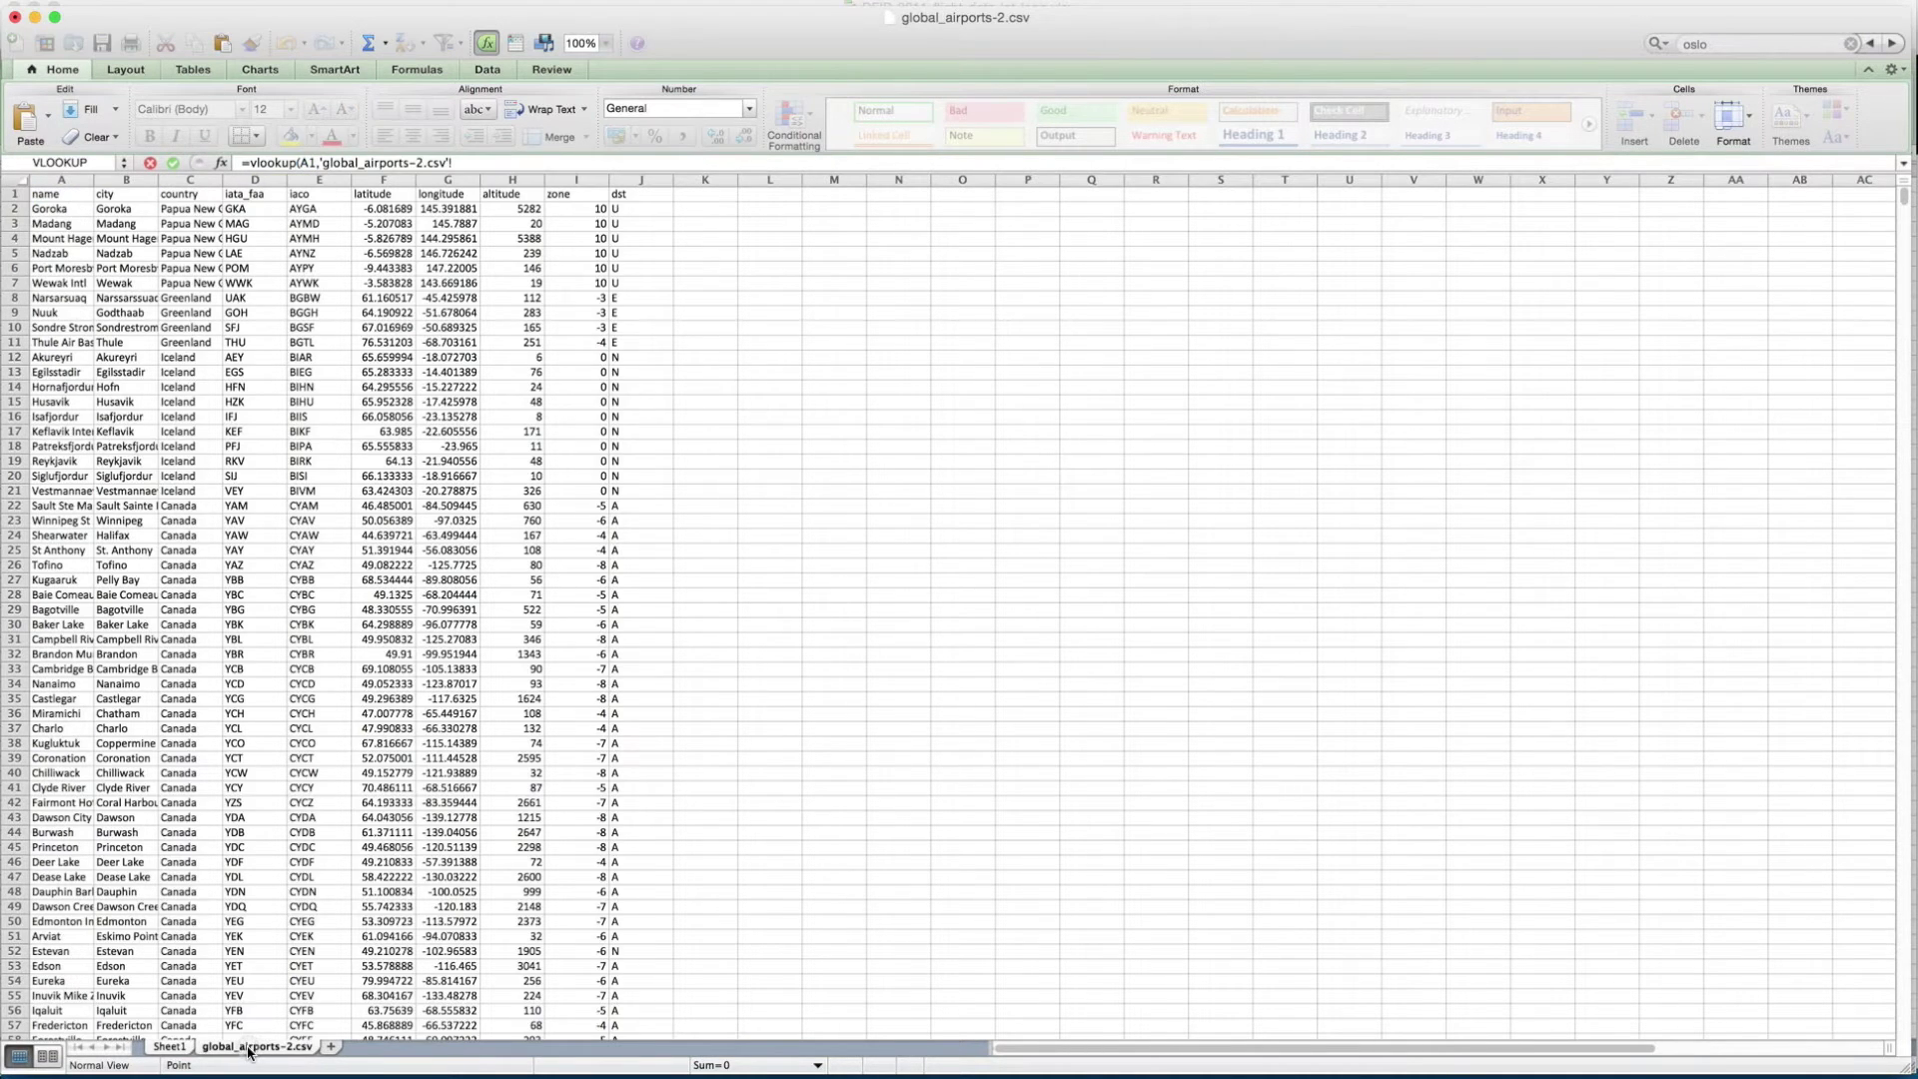
{"action": "left_click", "coordinate": [46, 181]}
{"action": "left_click_drag", "start_coordinate": [46, 181], "coordinate": [274, 179]}
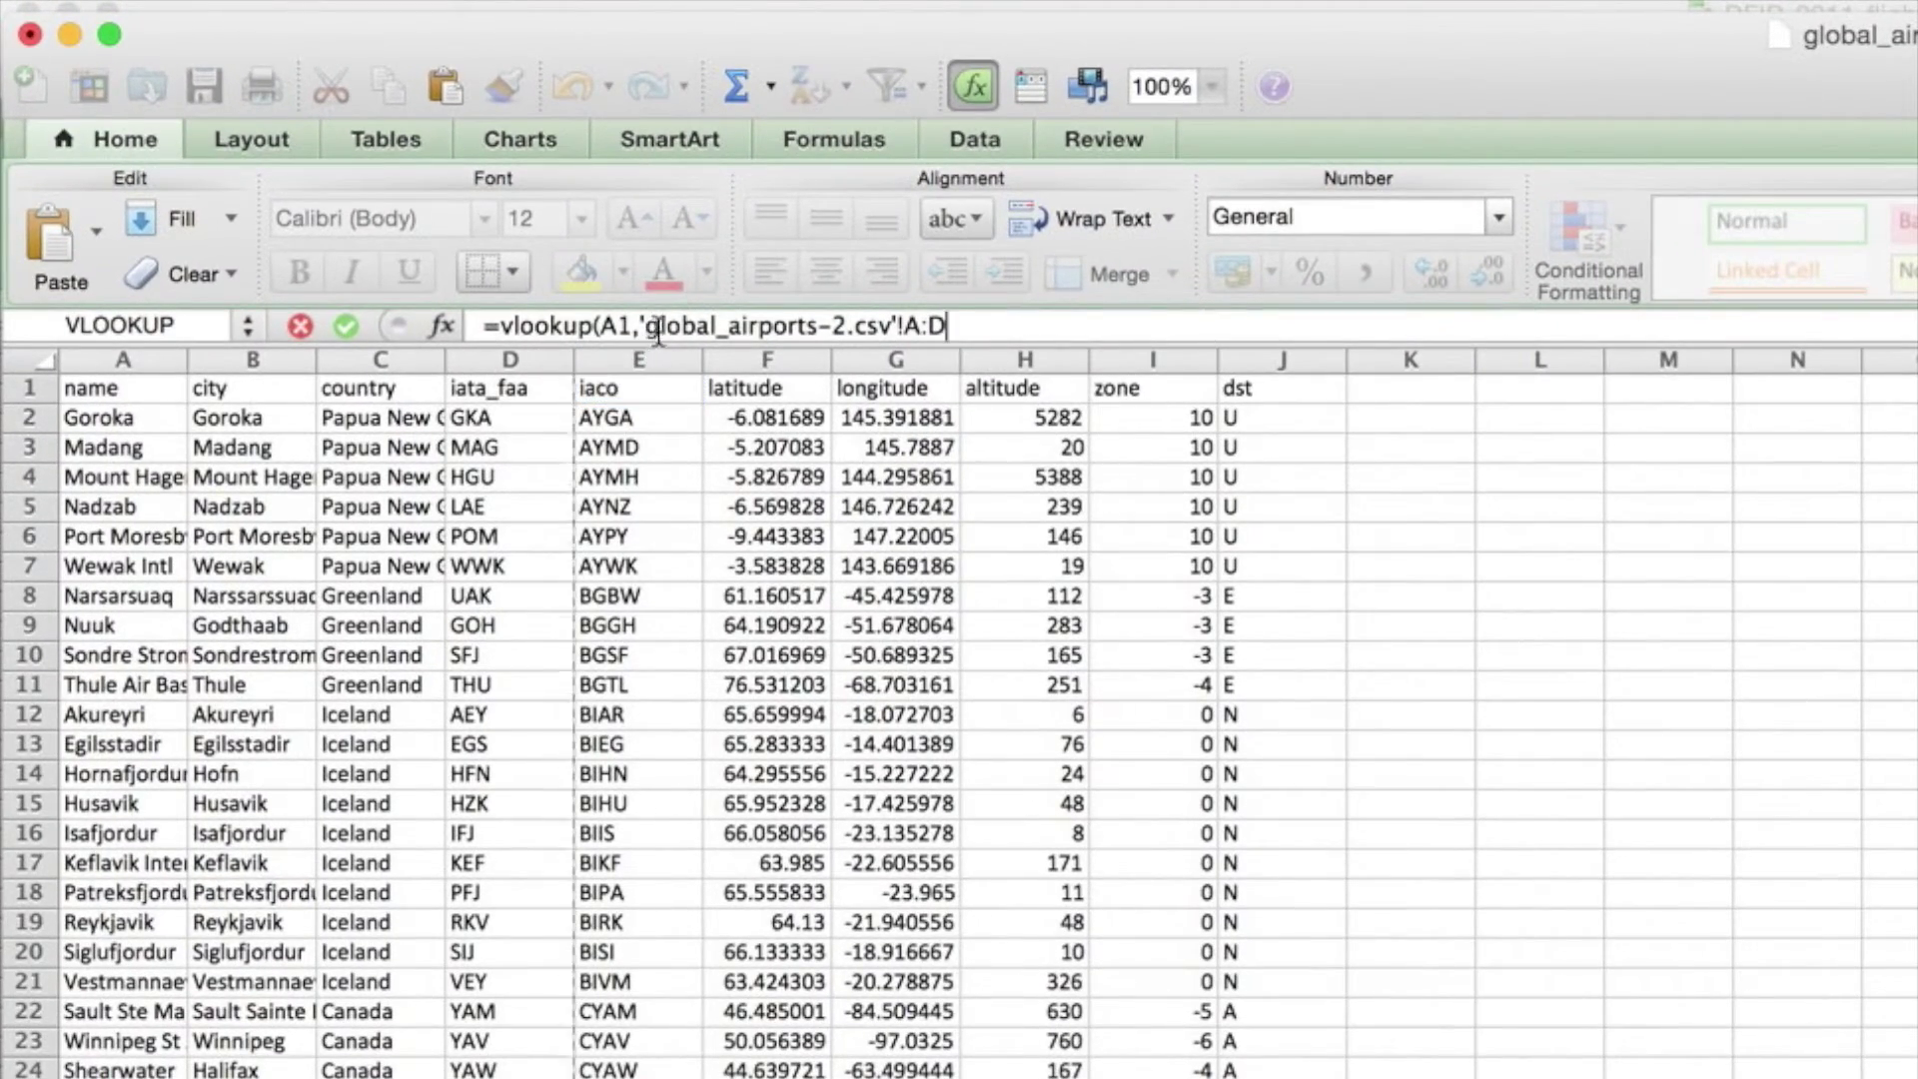
{"action": "left_click", "coordinate": [901, 325]}
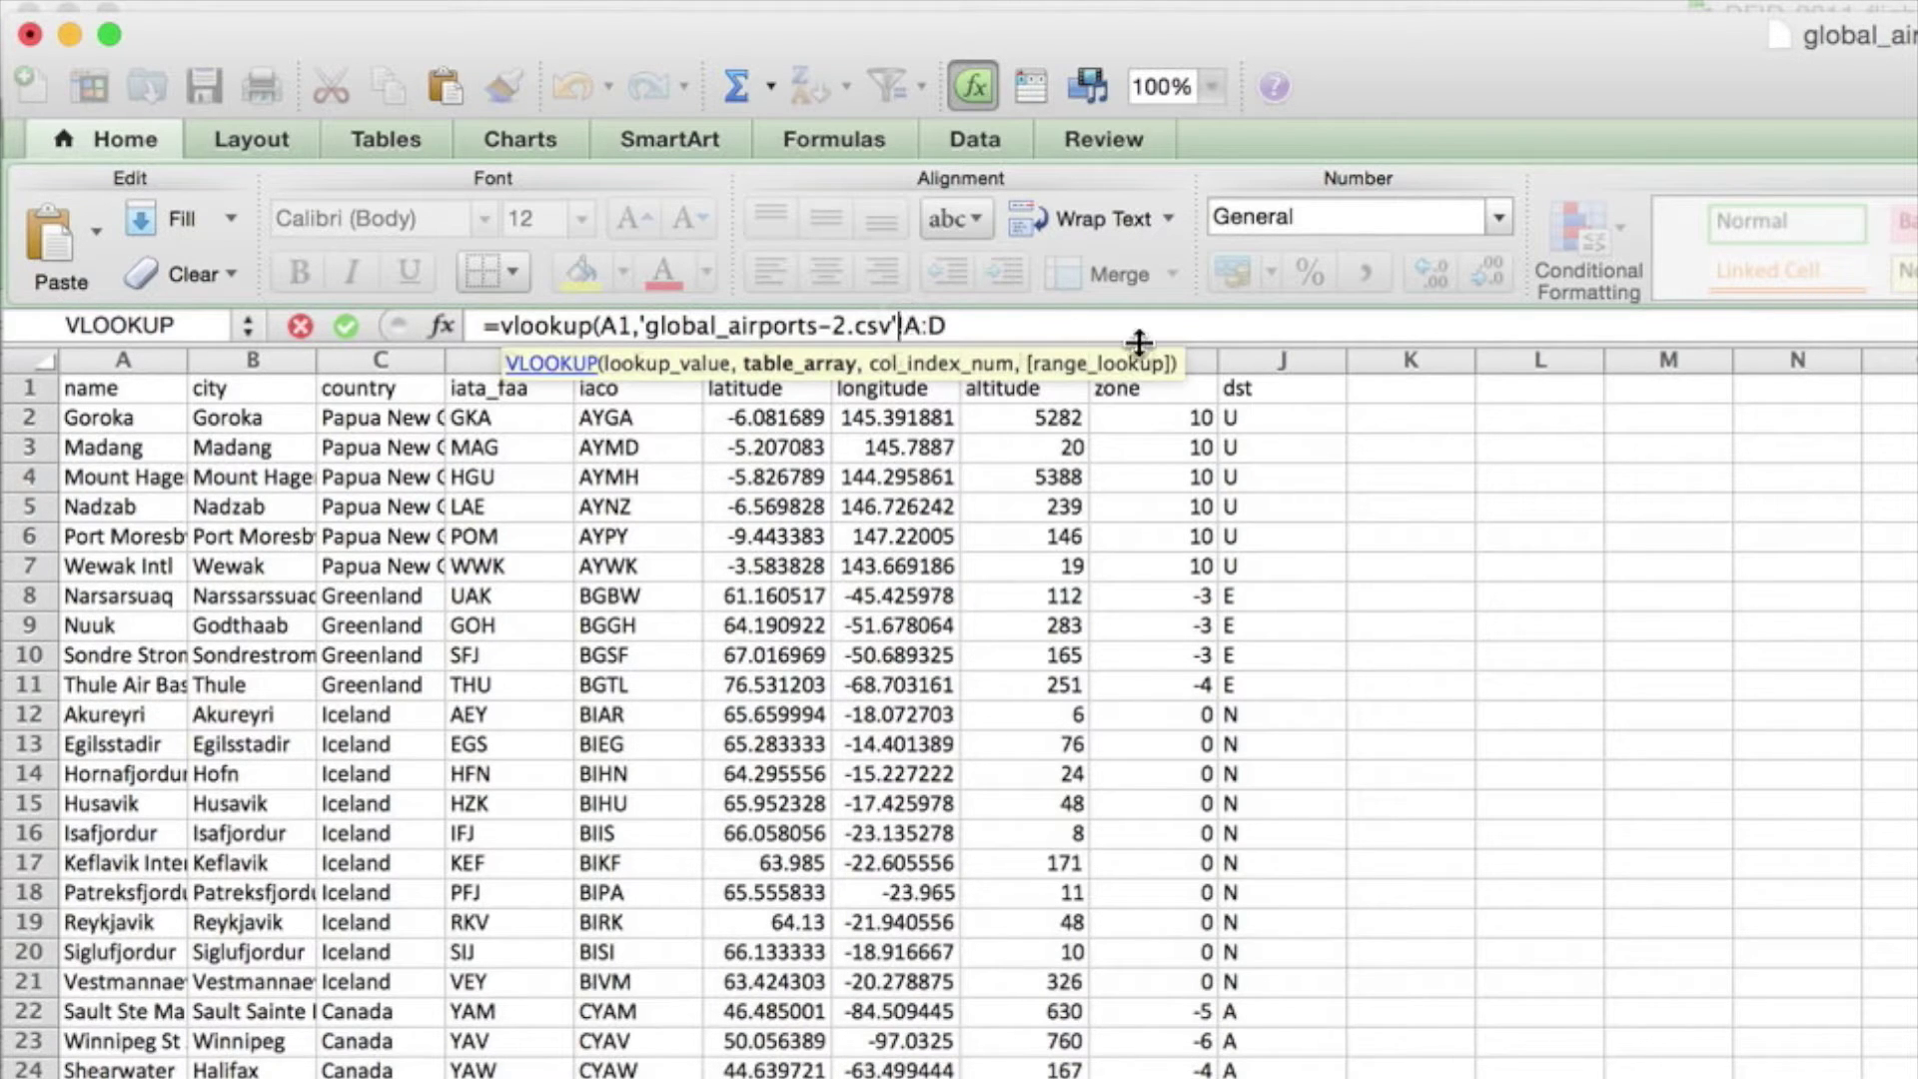
{"action": "key", "text": "Right"}
{"action": "key", "text": "Right"}
{"action": "key", "text": "Right"}
{"action": "key", "text": "Right"}
{"action": "type", "text": ","}
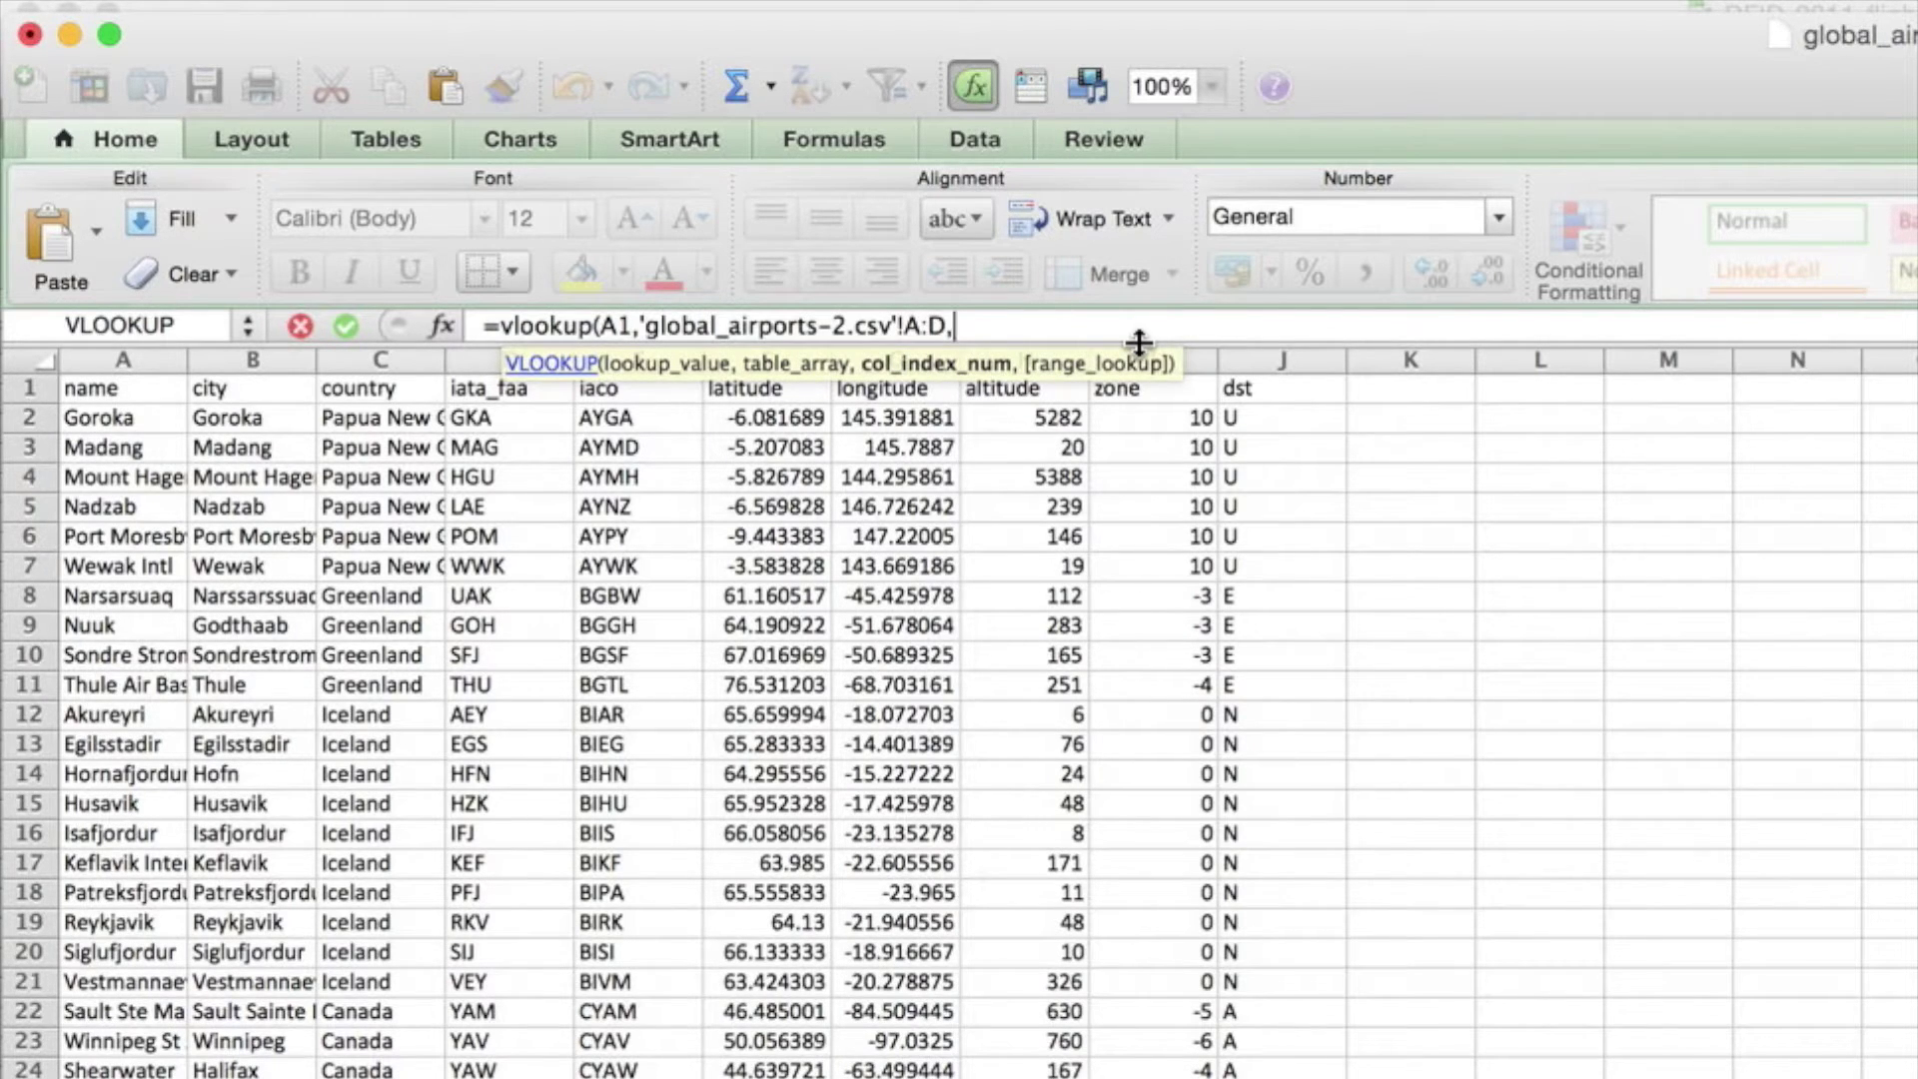
- Complete the VLOOKUP with column index 4 for the iata_faa code and FALSE for an exact match
{"action": "left_click", "coordinate": [60, 418]}
{"action": "left_click_drag", "start_coordinate": [60, 418], "coordinate": [456, 419]}
{"action": "type", "text": "4,"}
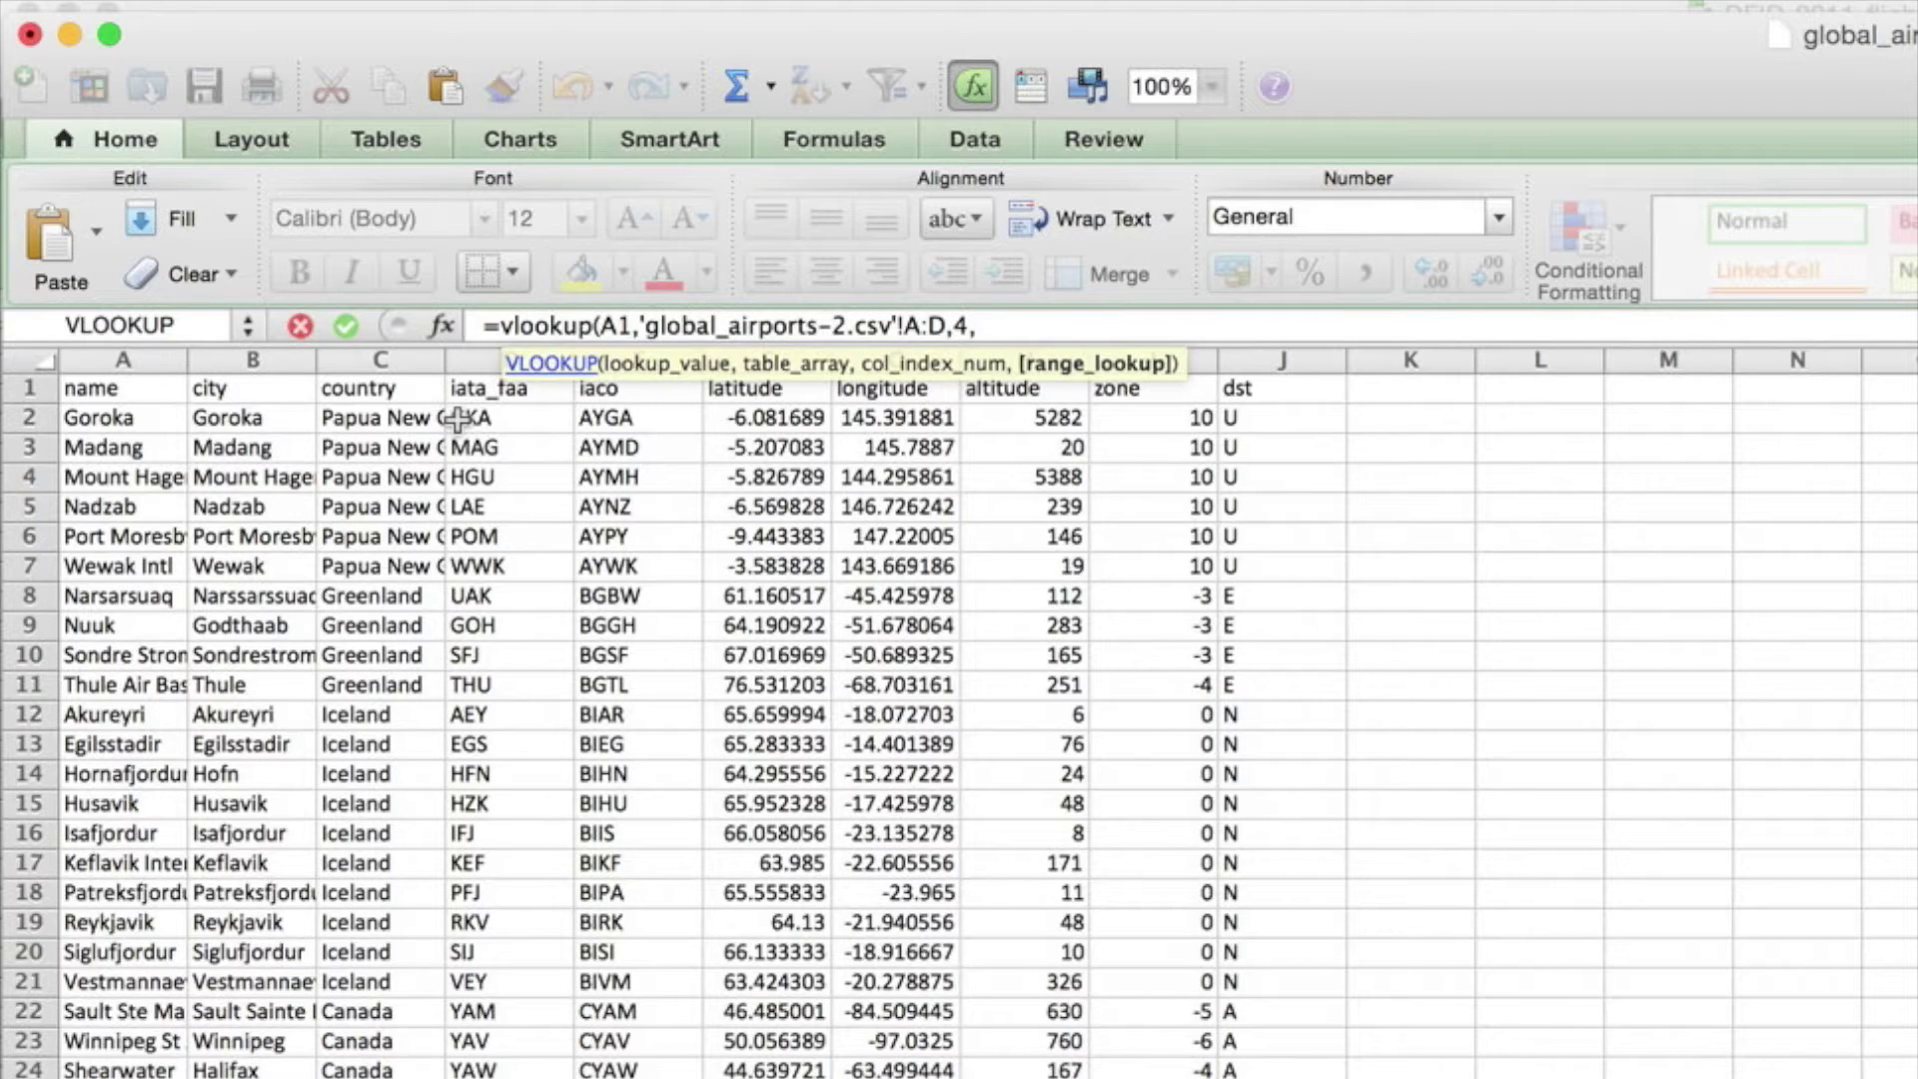
{"action": "type", "text": "false)"}
{"action": "key", "text": "Return"}
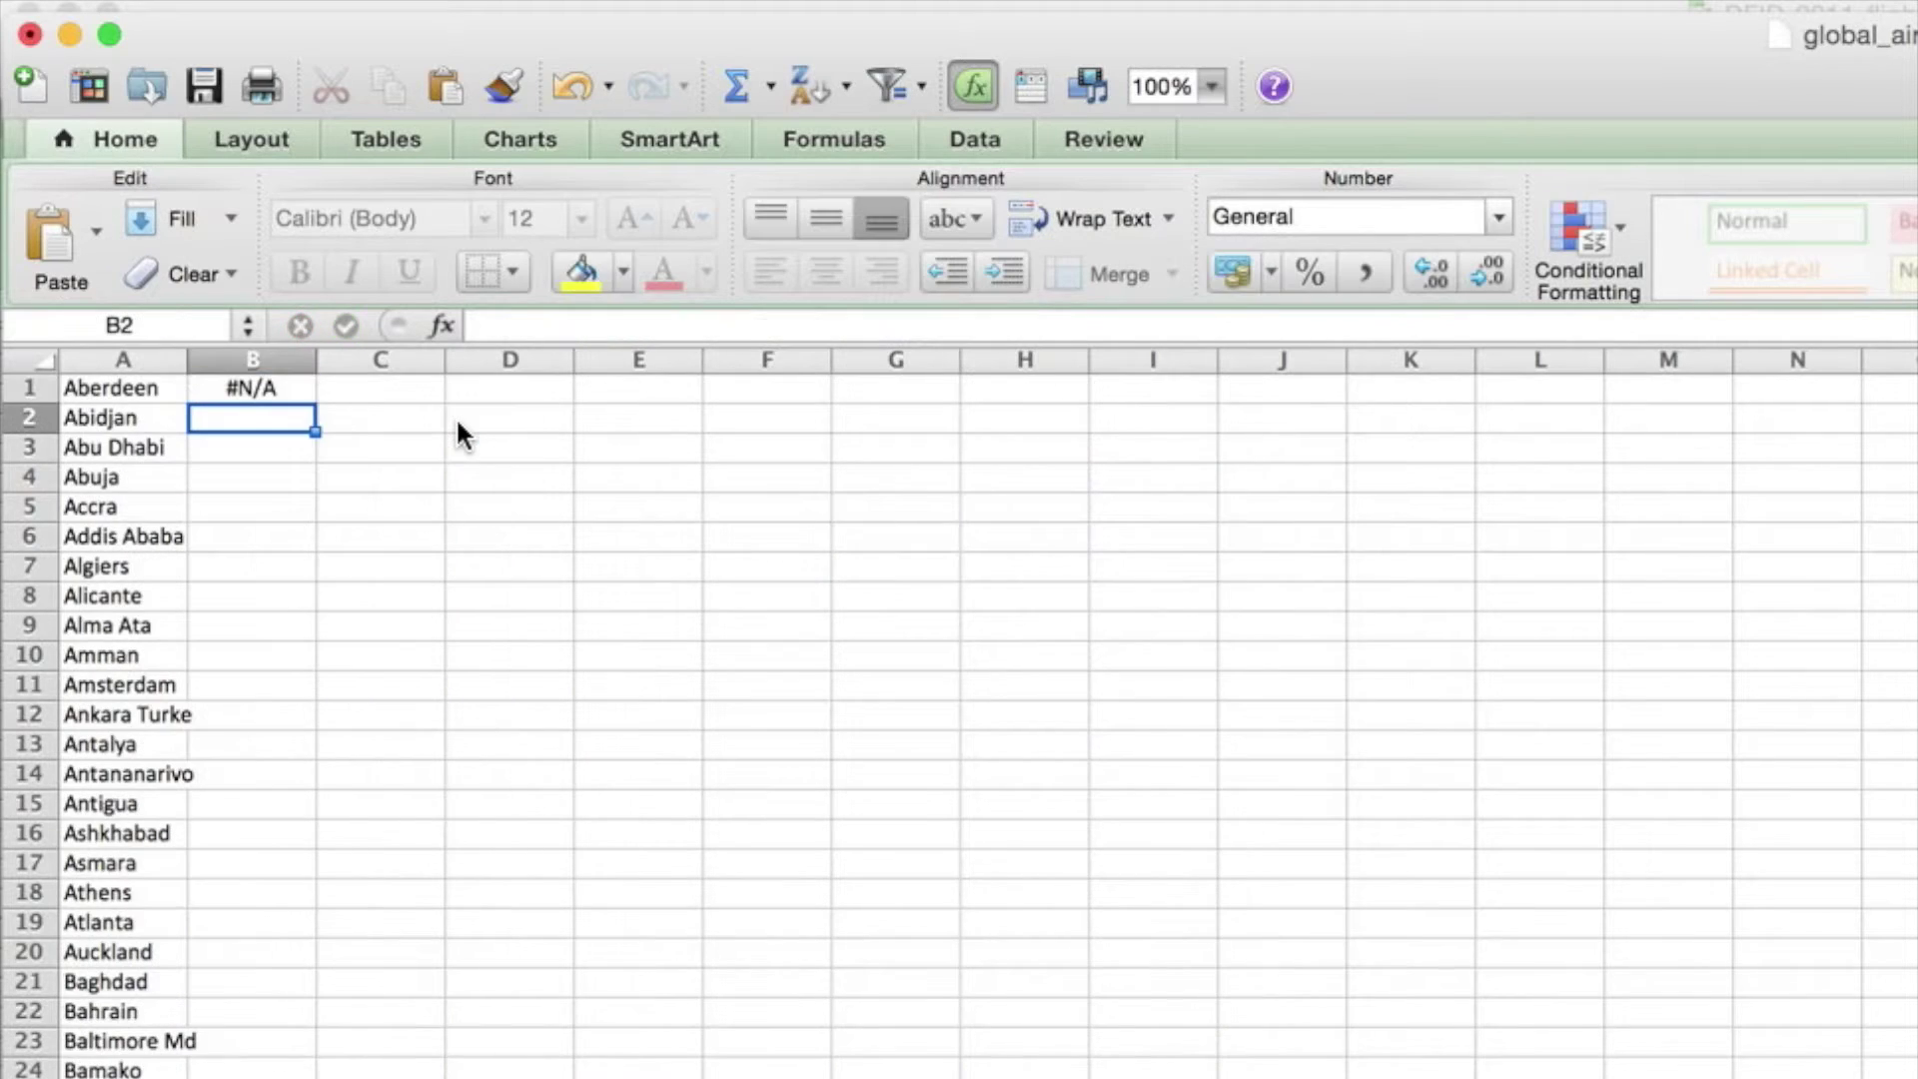
- Fill the VLOOKUP formula from B1 down column B for the whole airport list and review the results
{"action": "key", "text": "Up"}
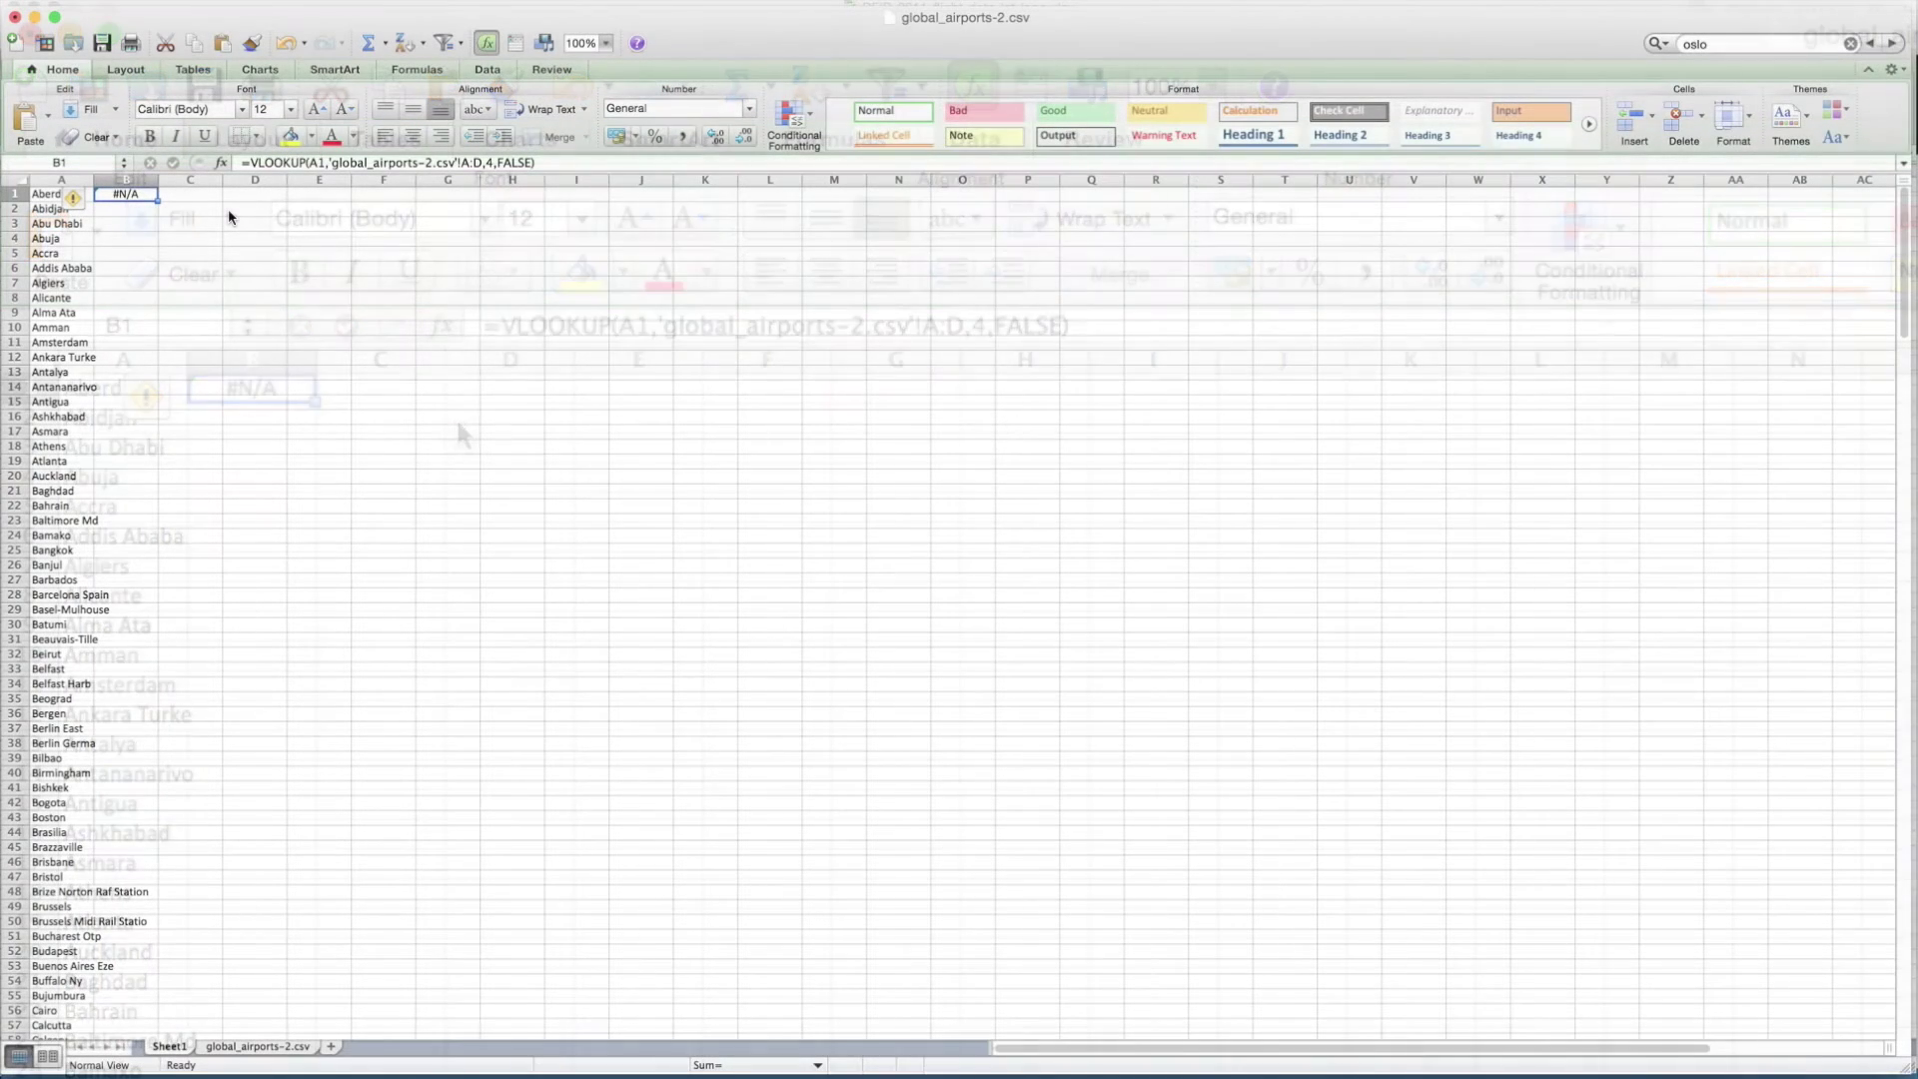
{"action": "double_click", "coordinate": [160, 199]}
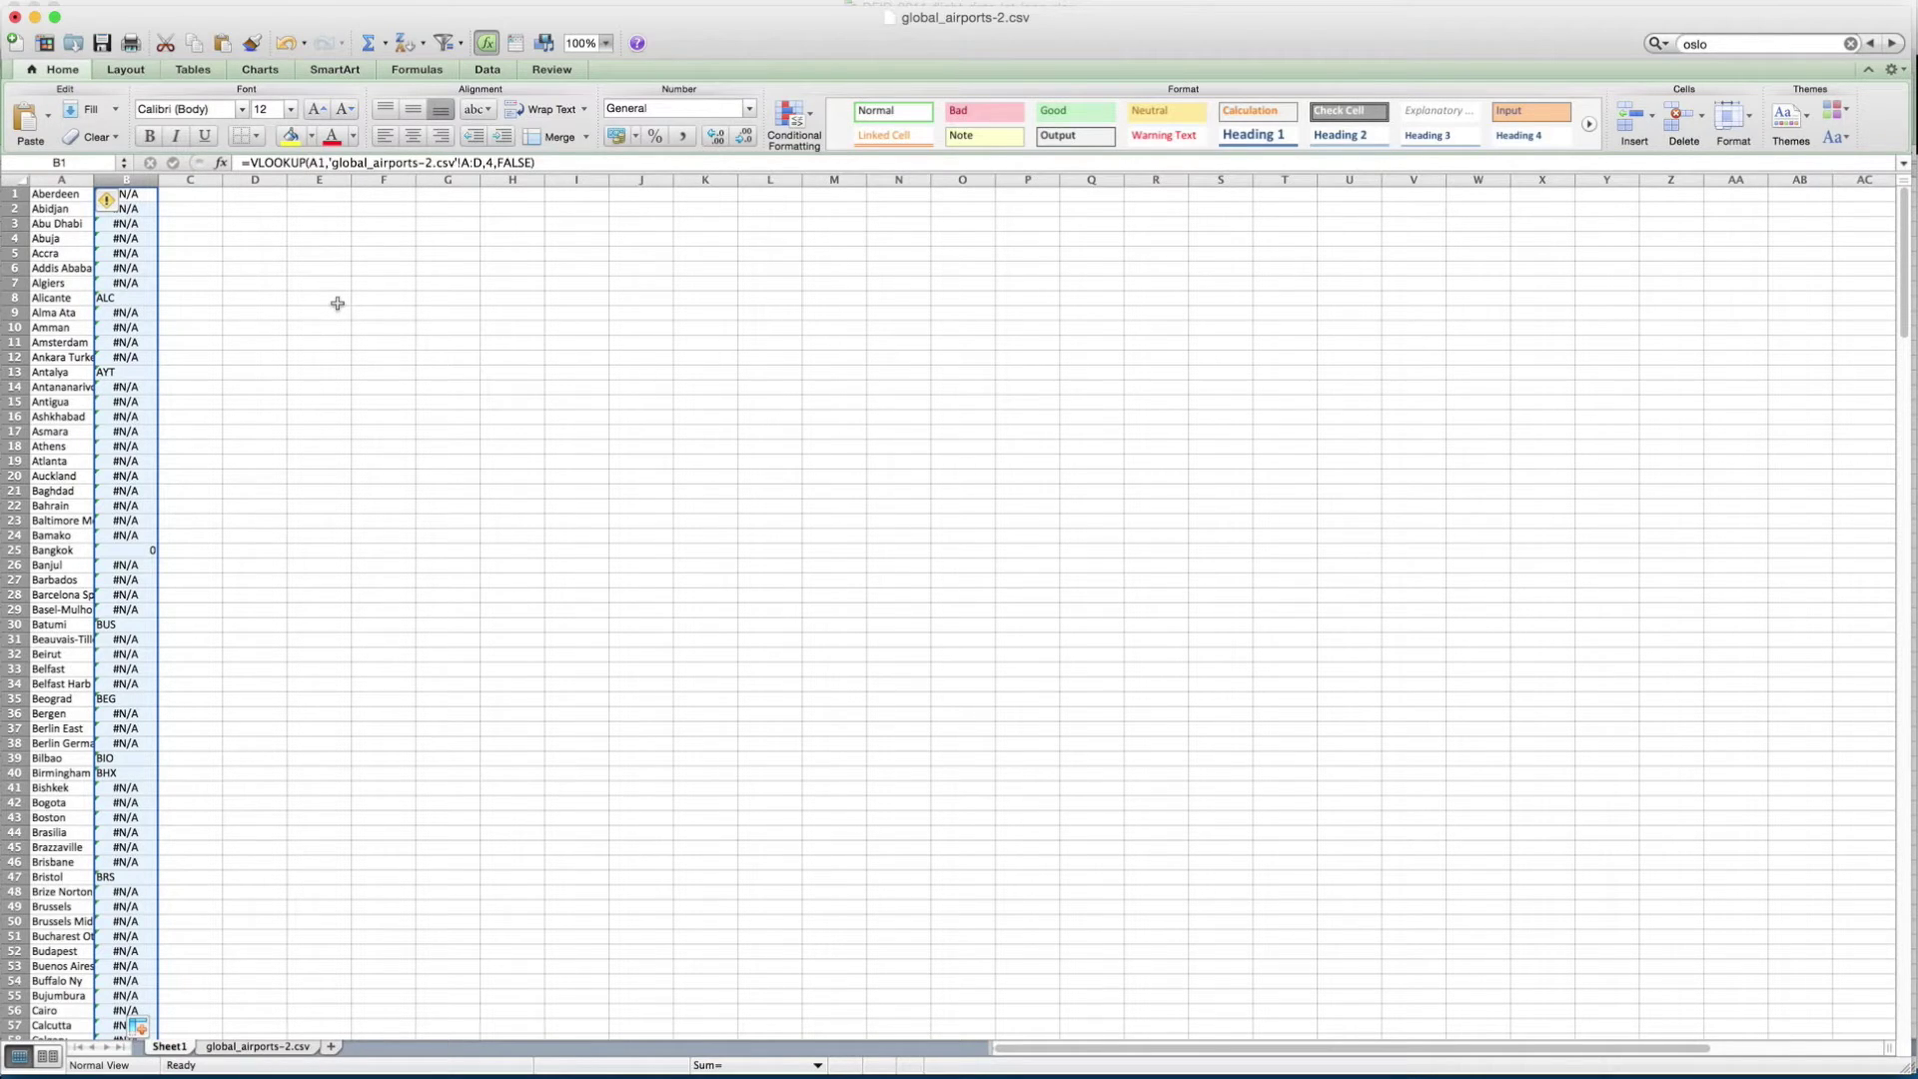
{"action": "left_click", "coordinate": [53, 206]}
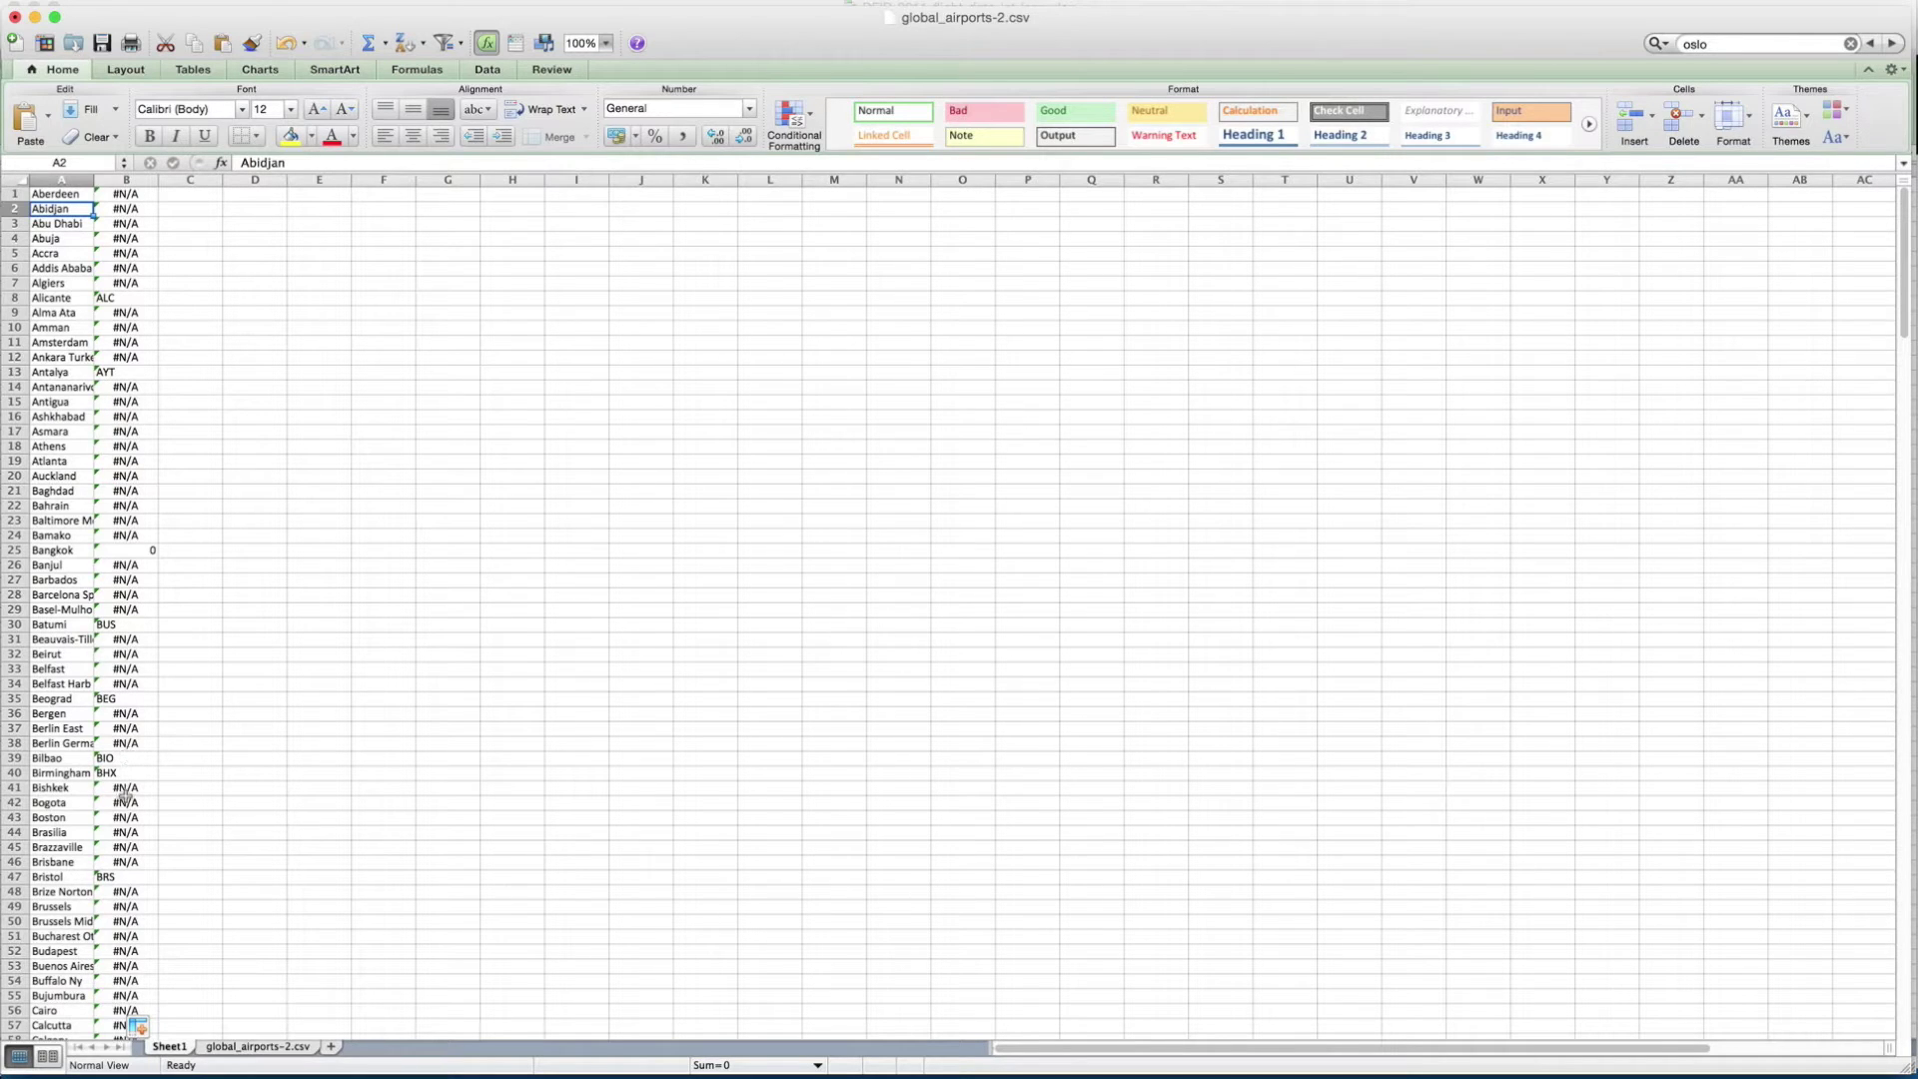
{"action": "scroll", "coordinate": [124, 790], "scroll_direction": "down", "scroll_amount": 2}
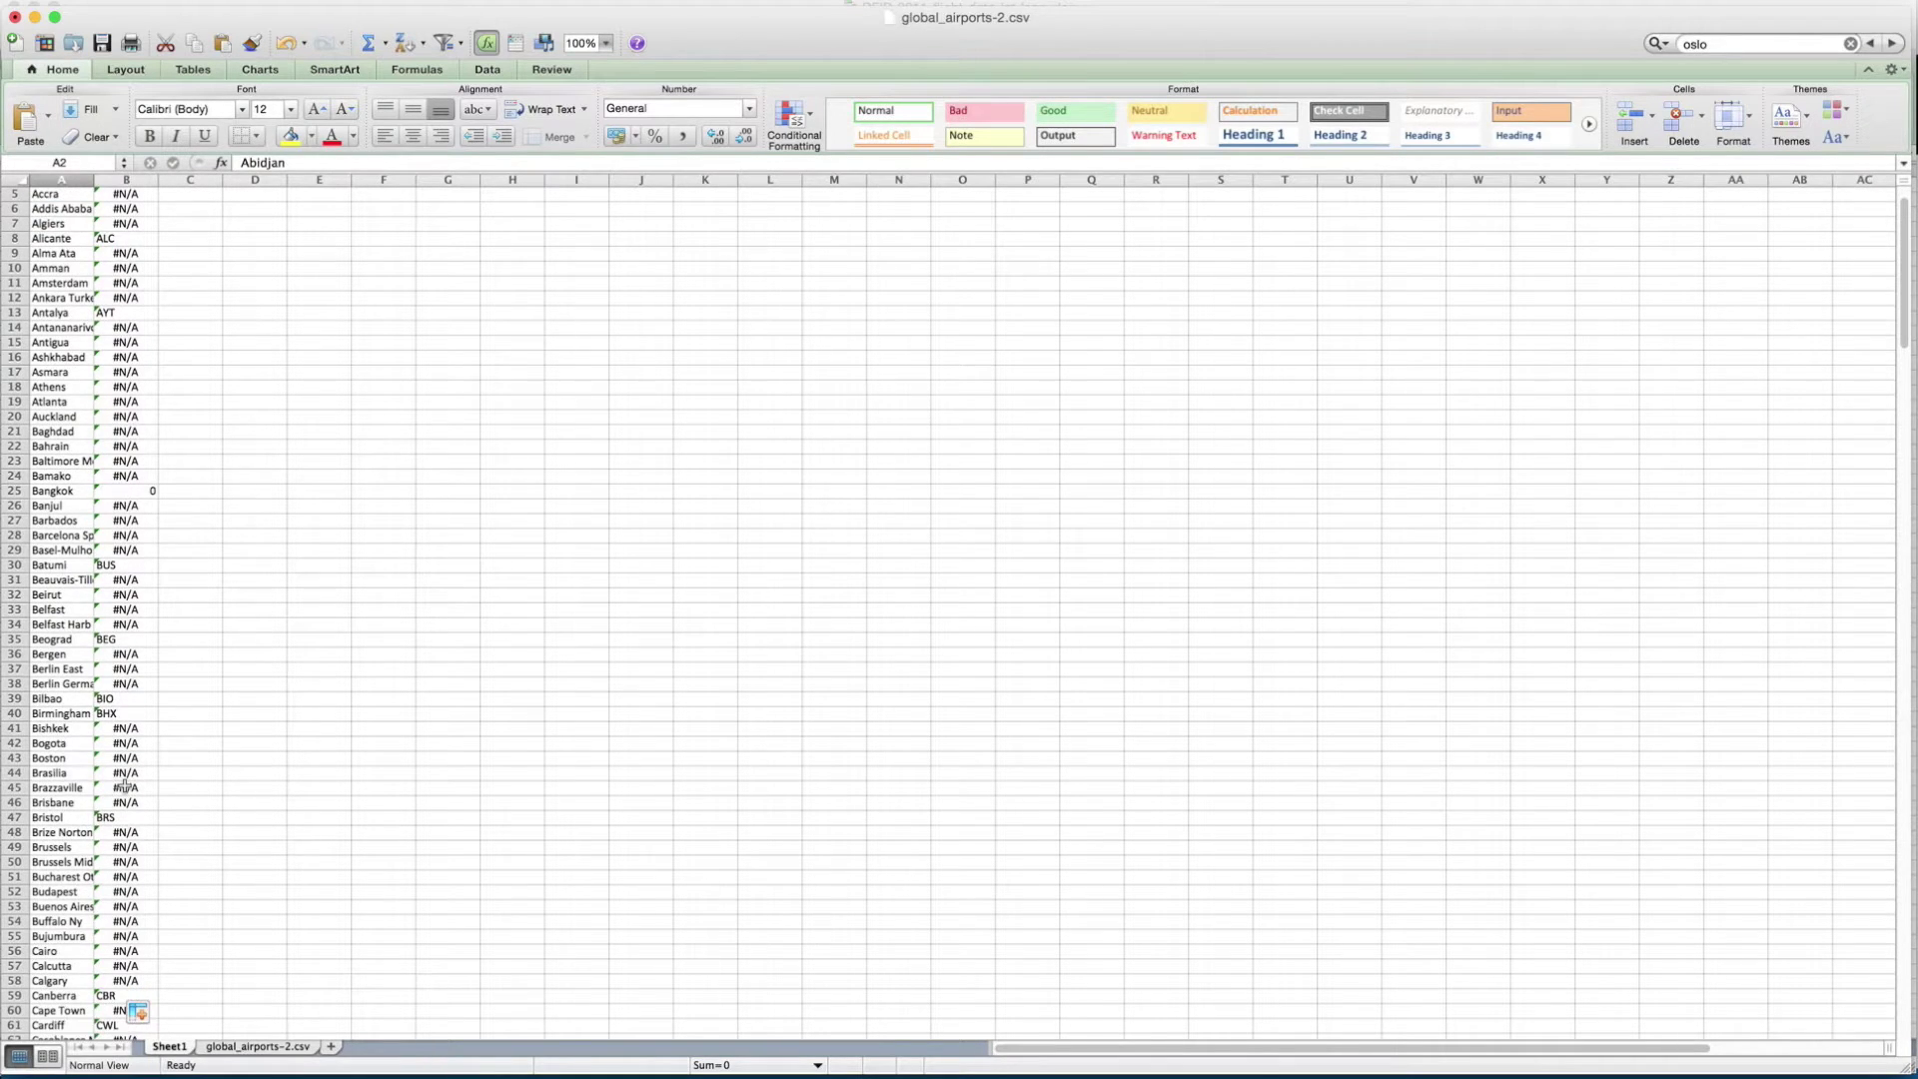
{"action": "scroll", "coordinate": [124, 790], "scroll_direction": "up", "scroll_amount": 2}
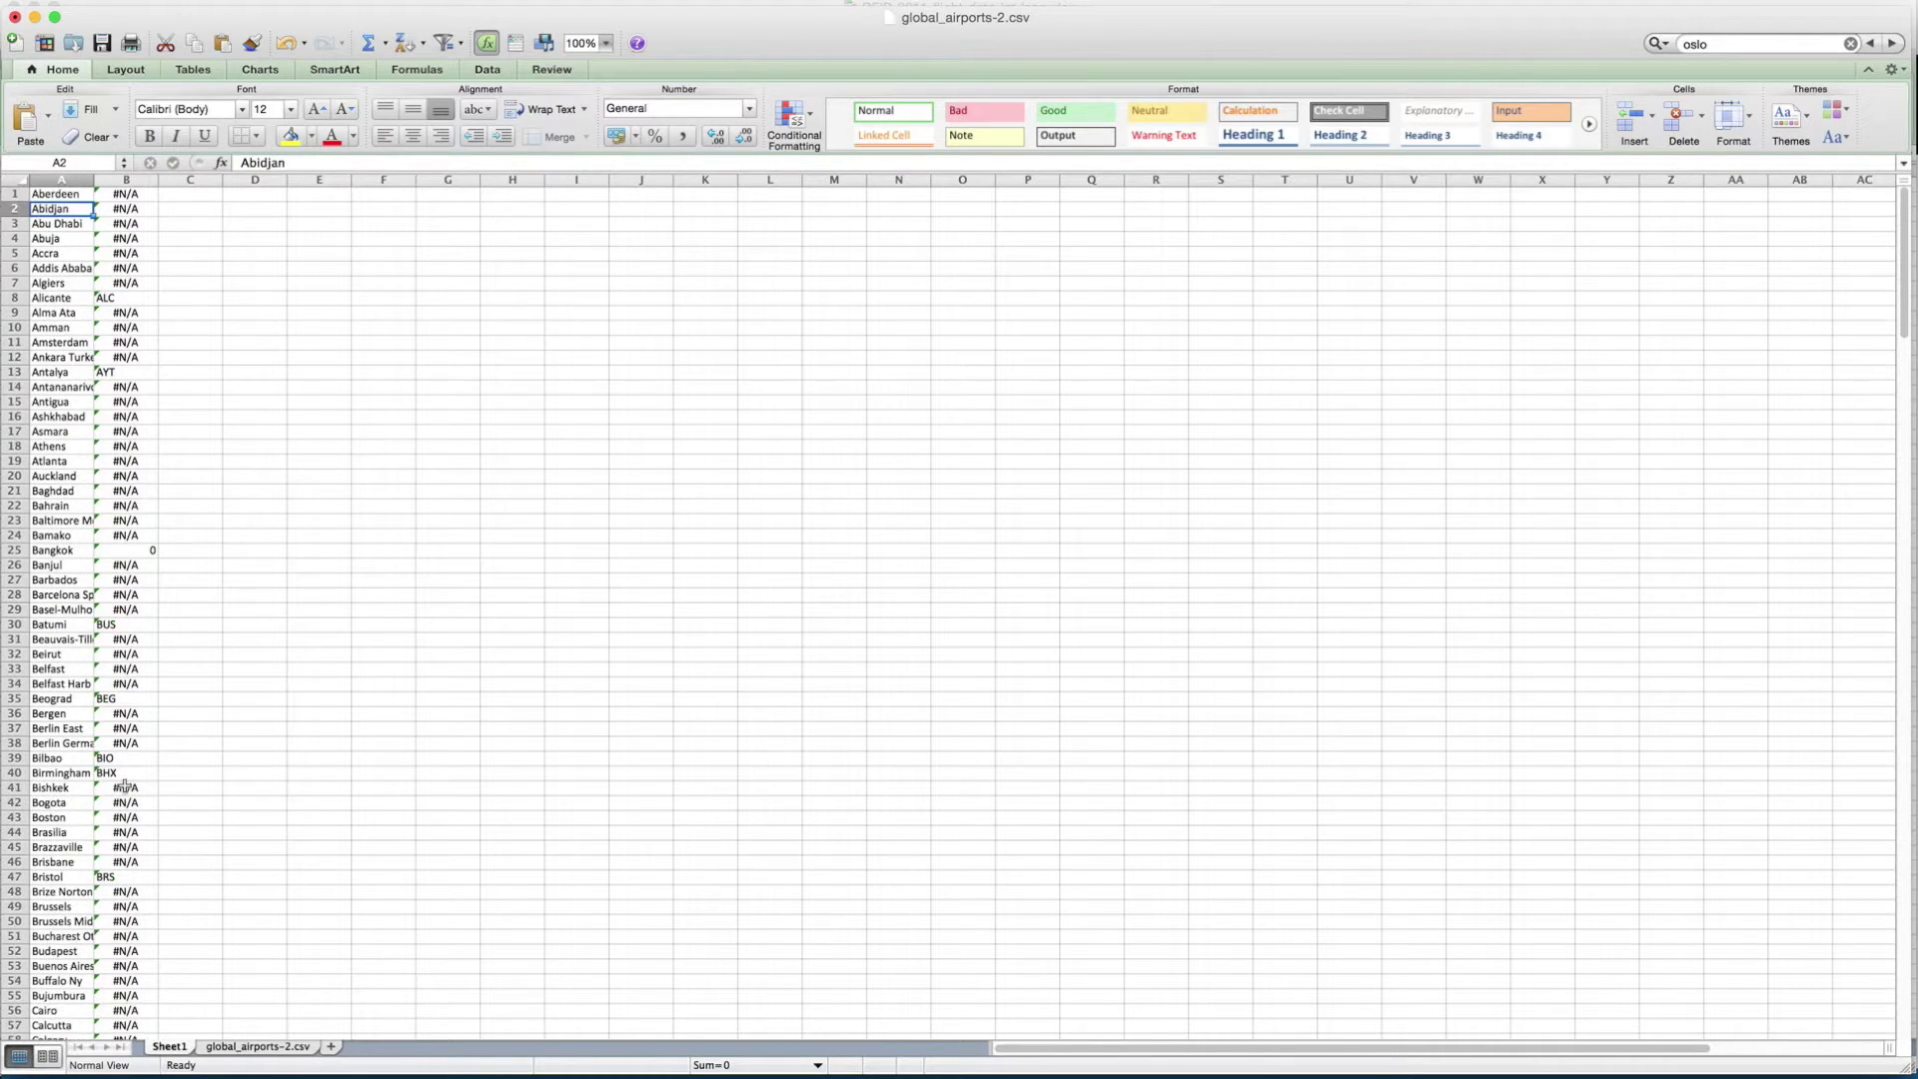
- Copy the lookup results in column B and paste them as values only into column C, starting at C1
{"action": "left_click", "coordinate": [185, 197]}
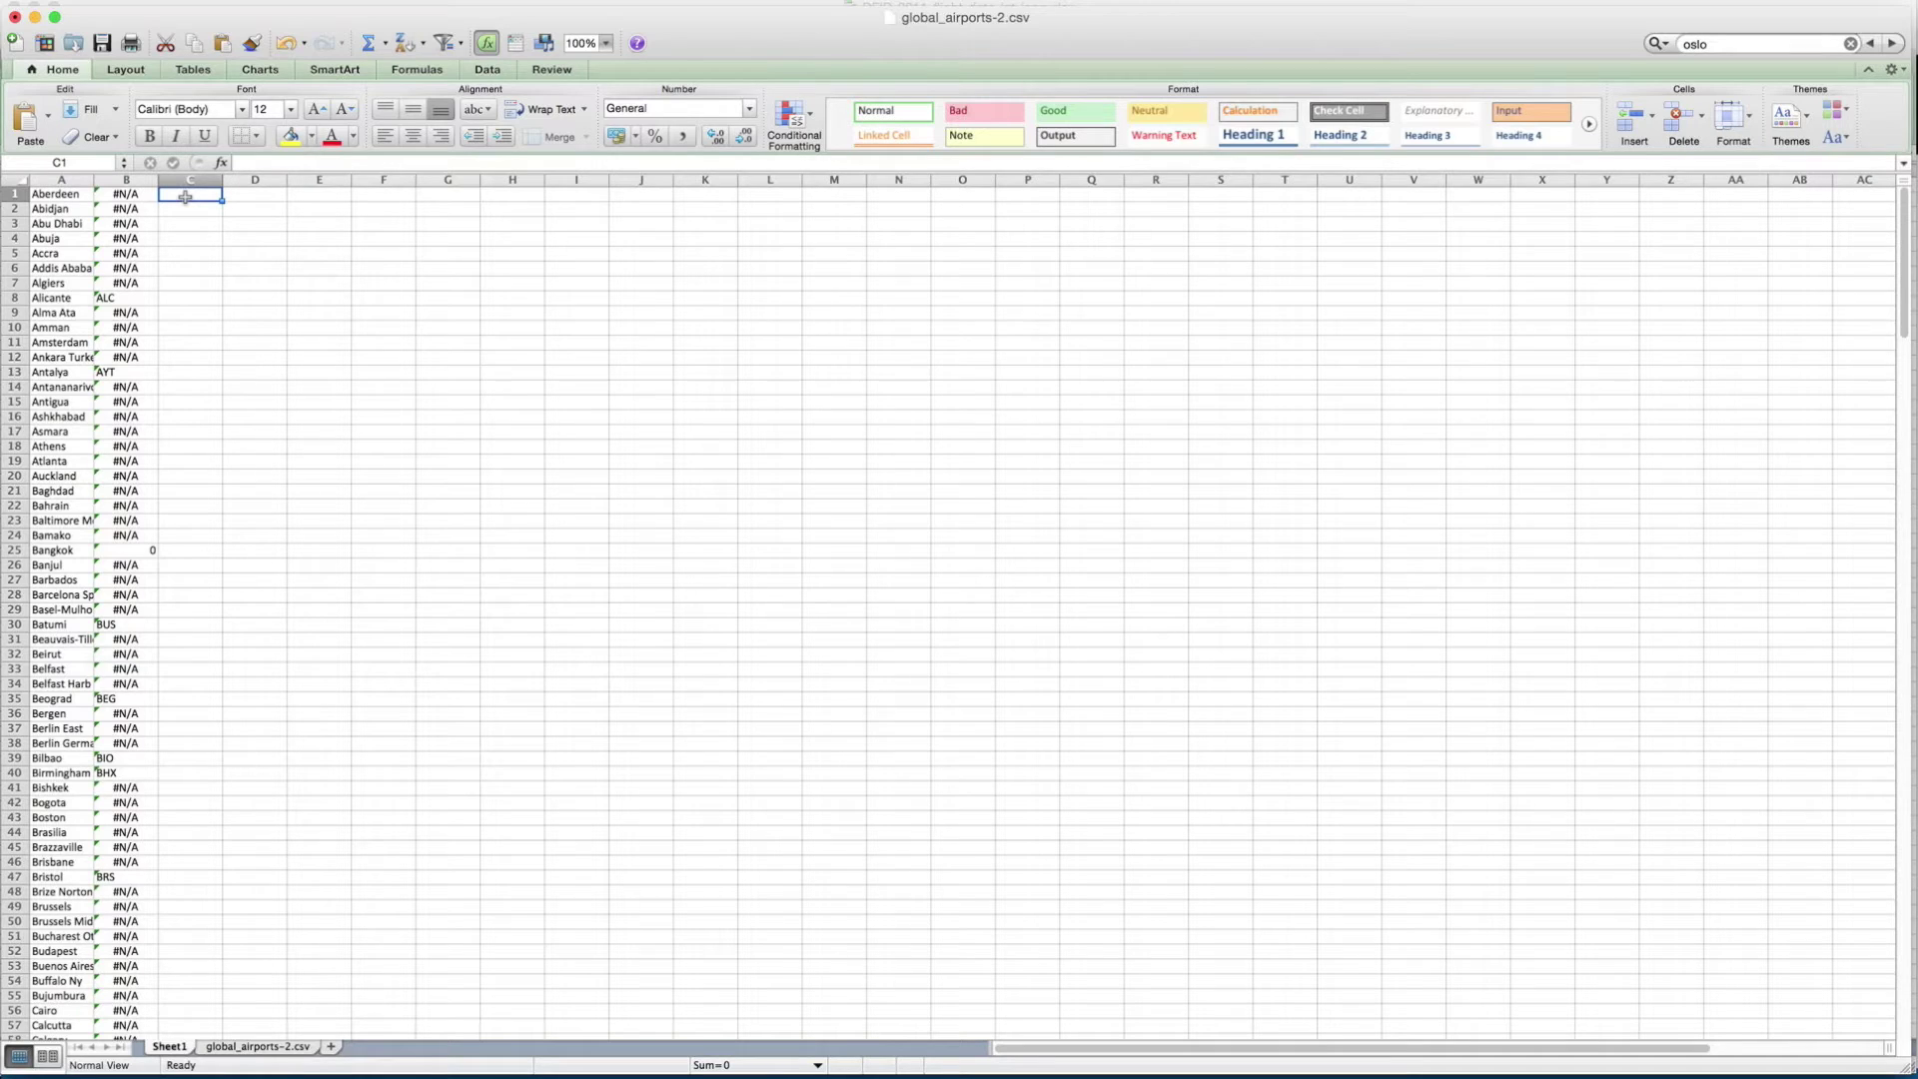
{"action": "left_click", "coordinate": [145, 181]}
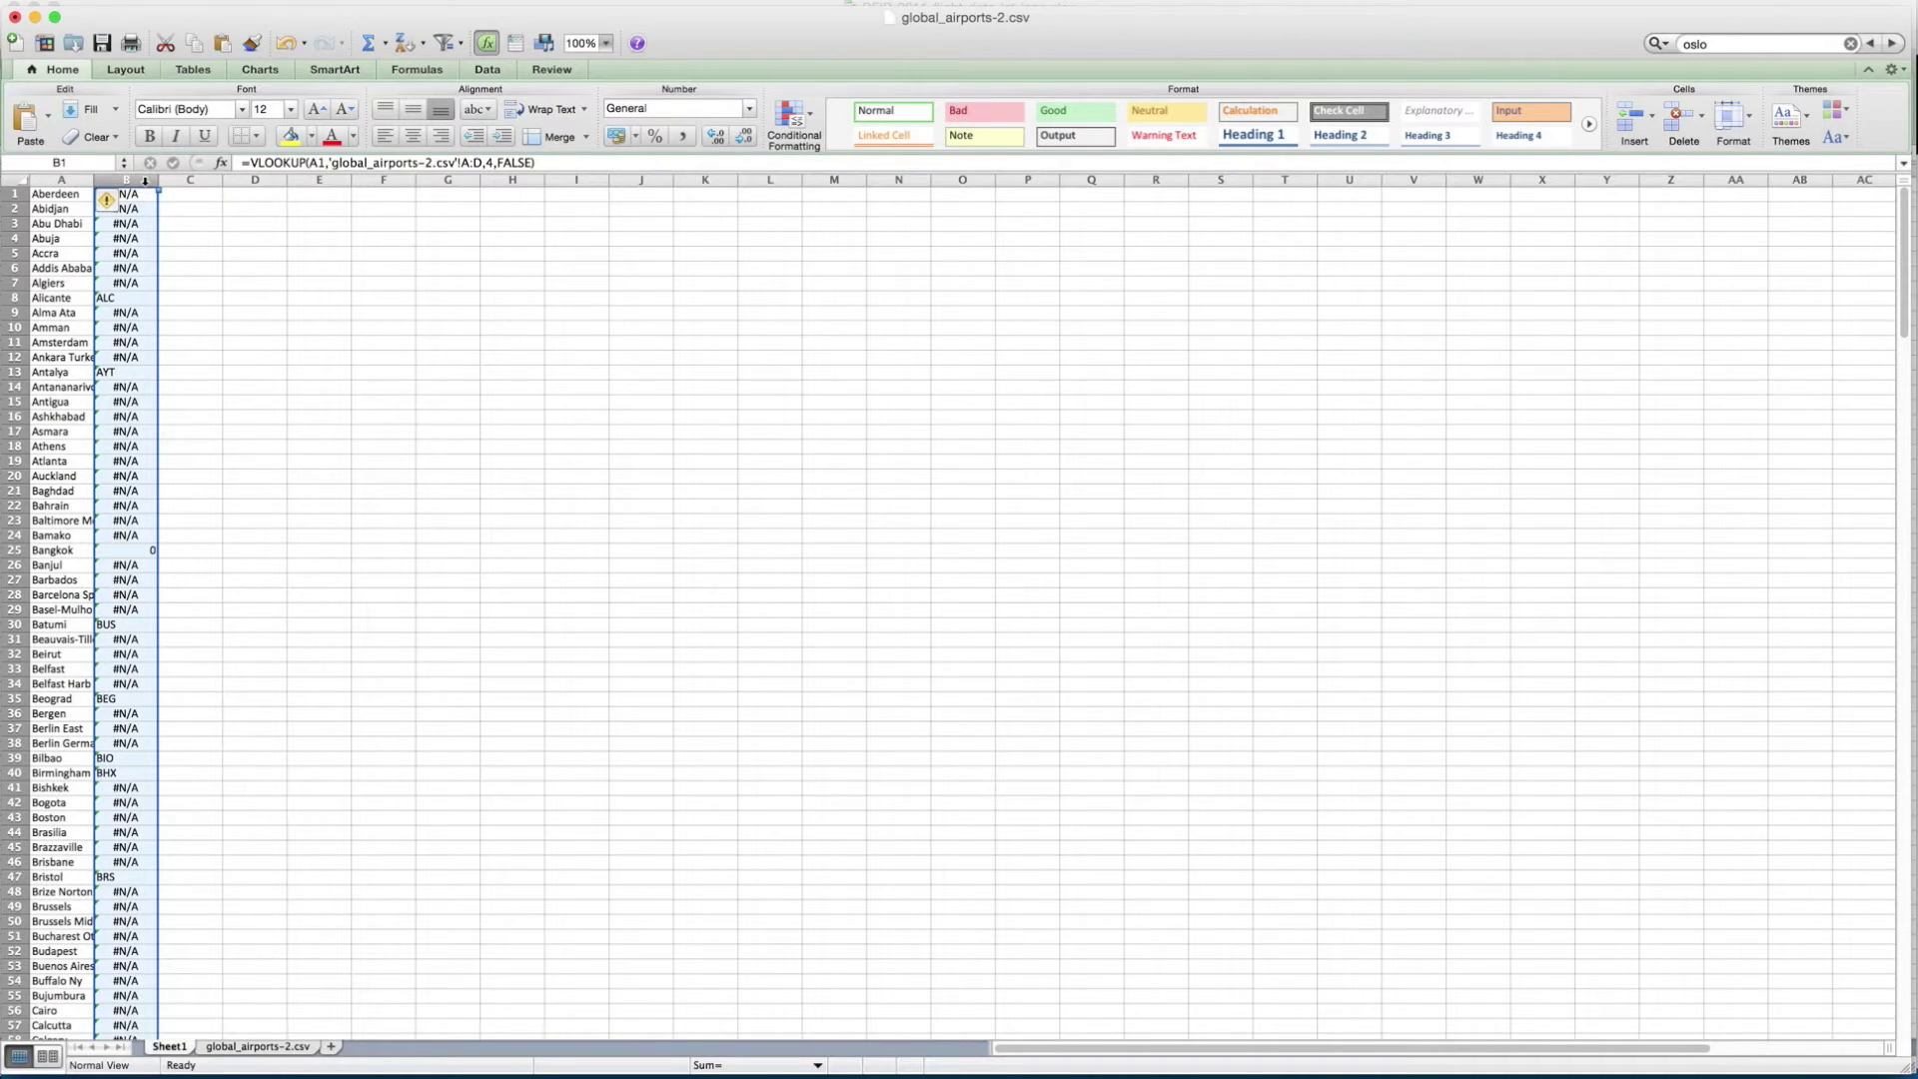
{"action": "key", "text": "super+c"}
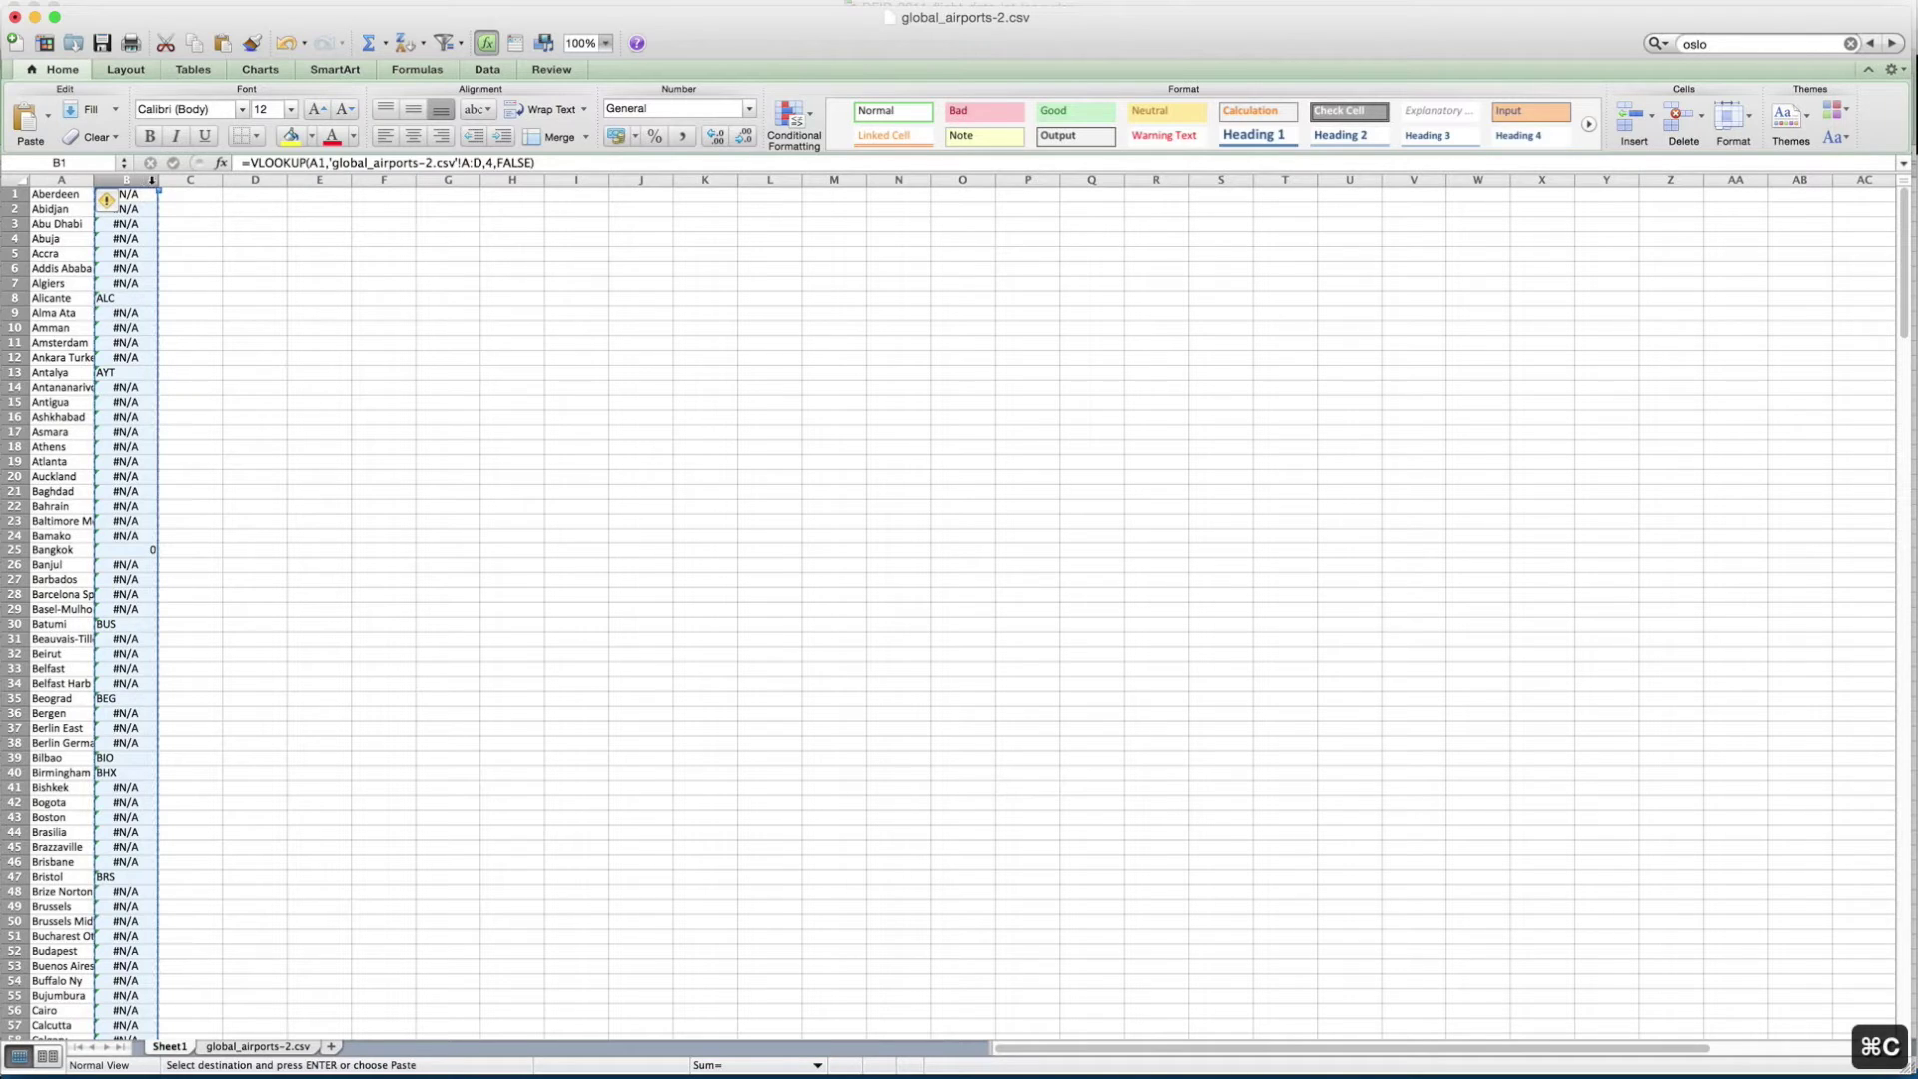
{"action": "left_click", "coordinate": [177, 194]}
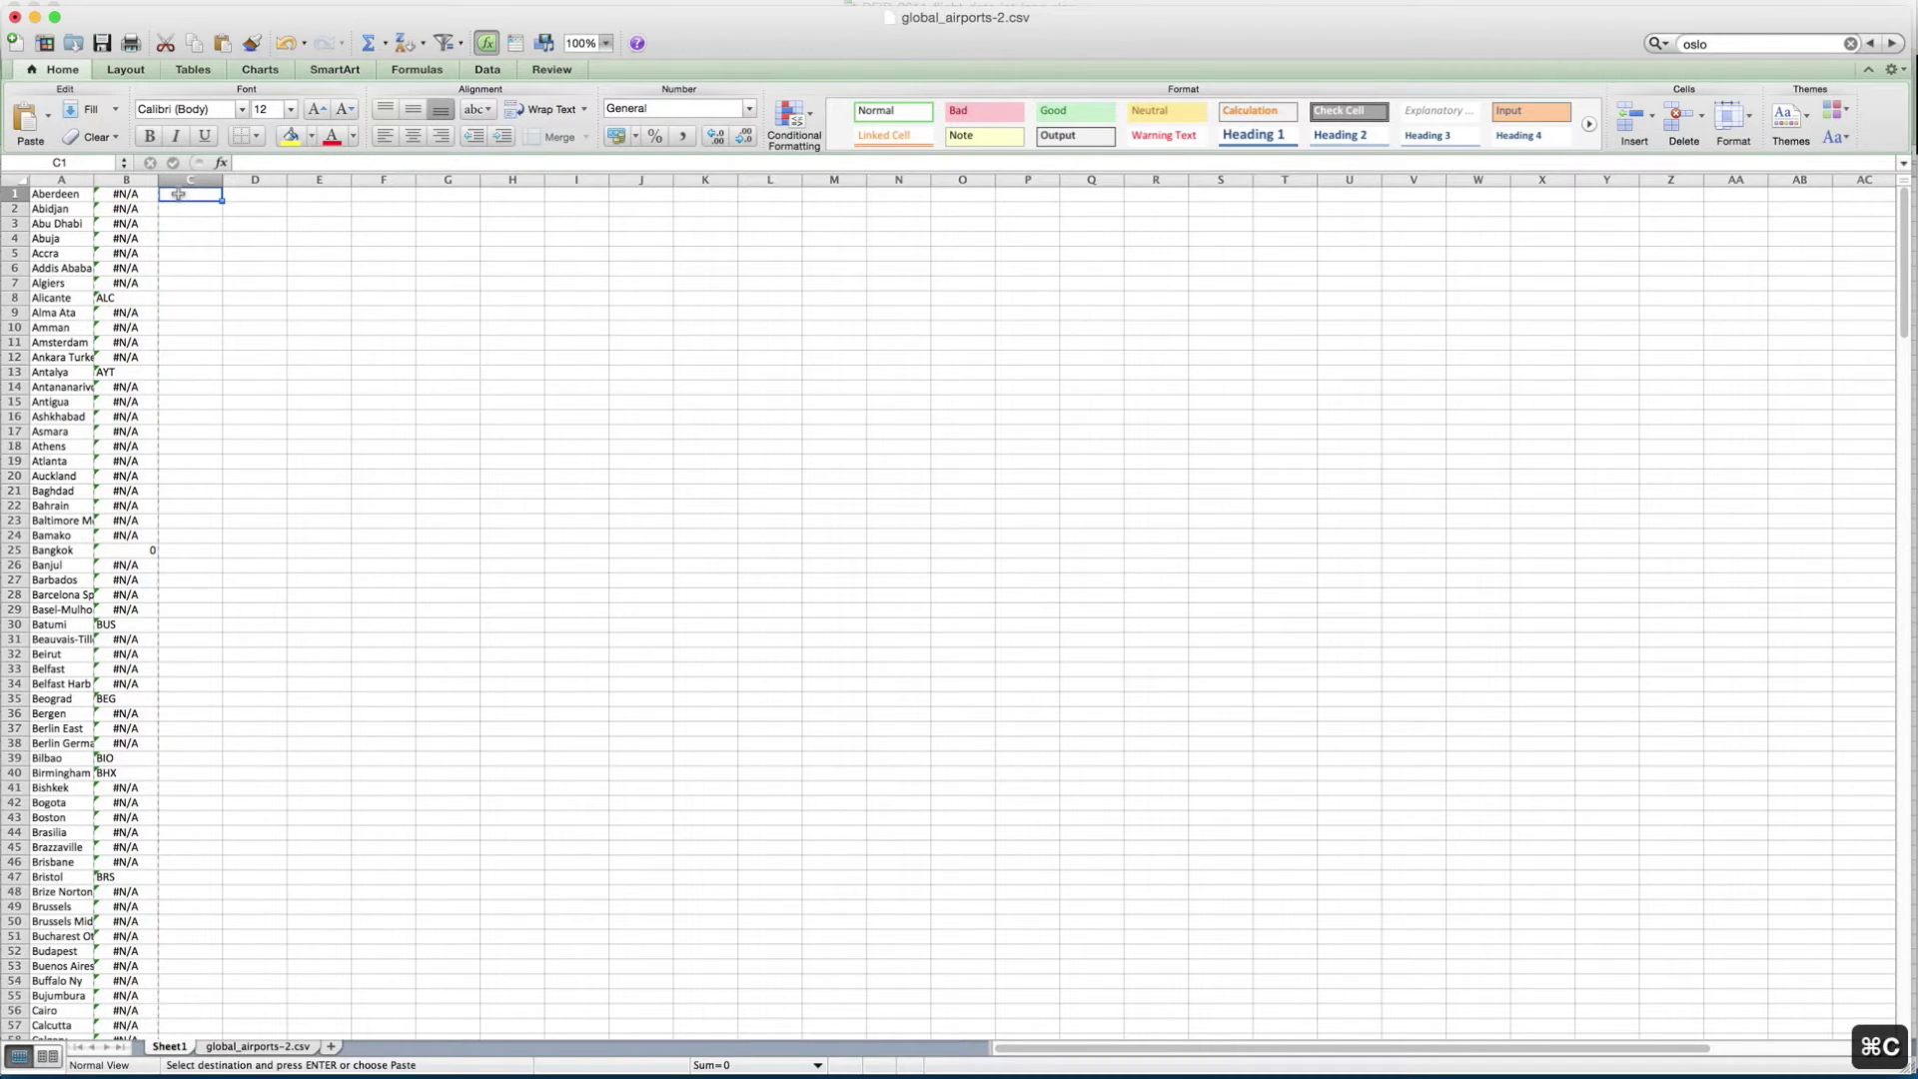
{"action": "right_click", "coordinate": [177, 194]}
{"action": "left_click", "coordinate": [213, 260]}
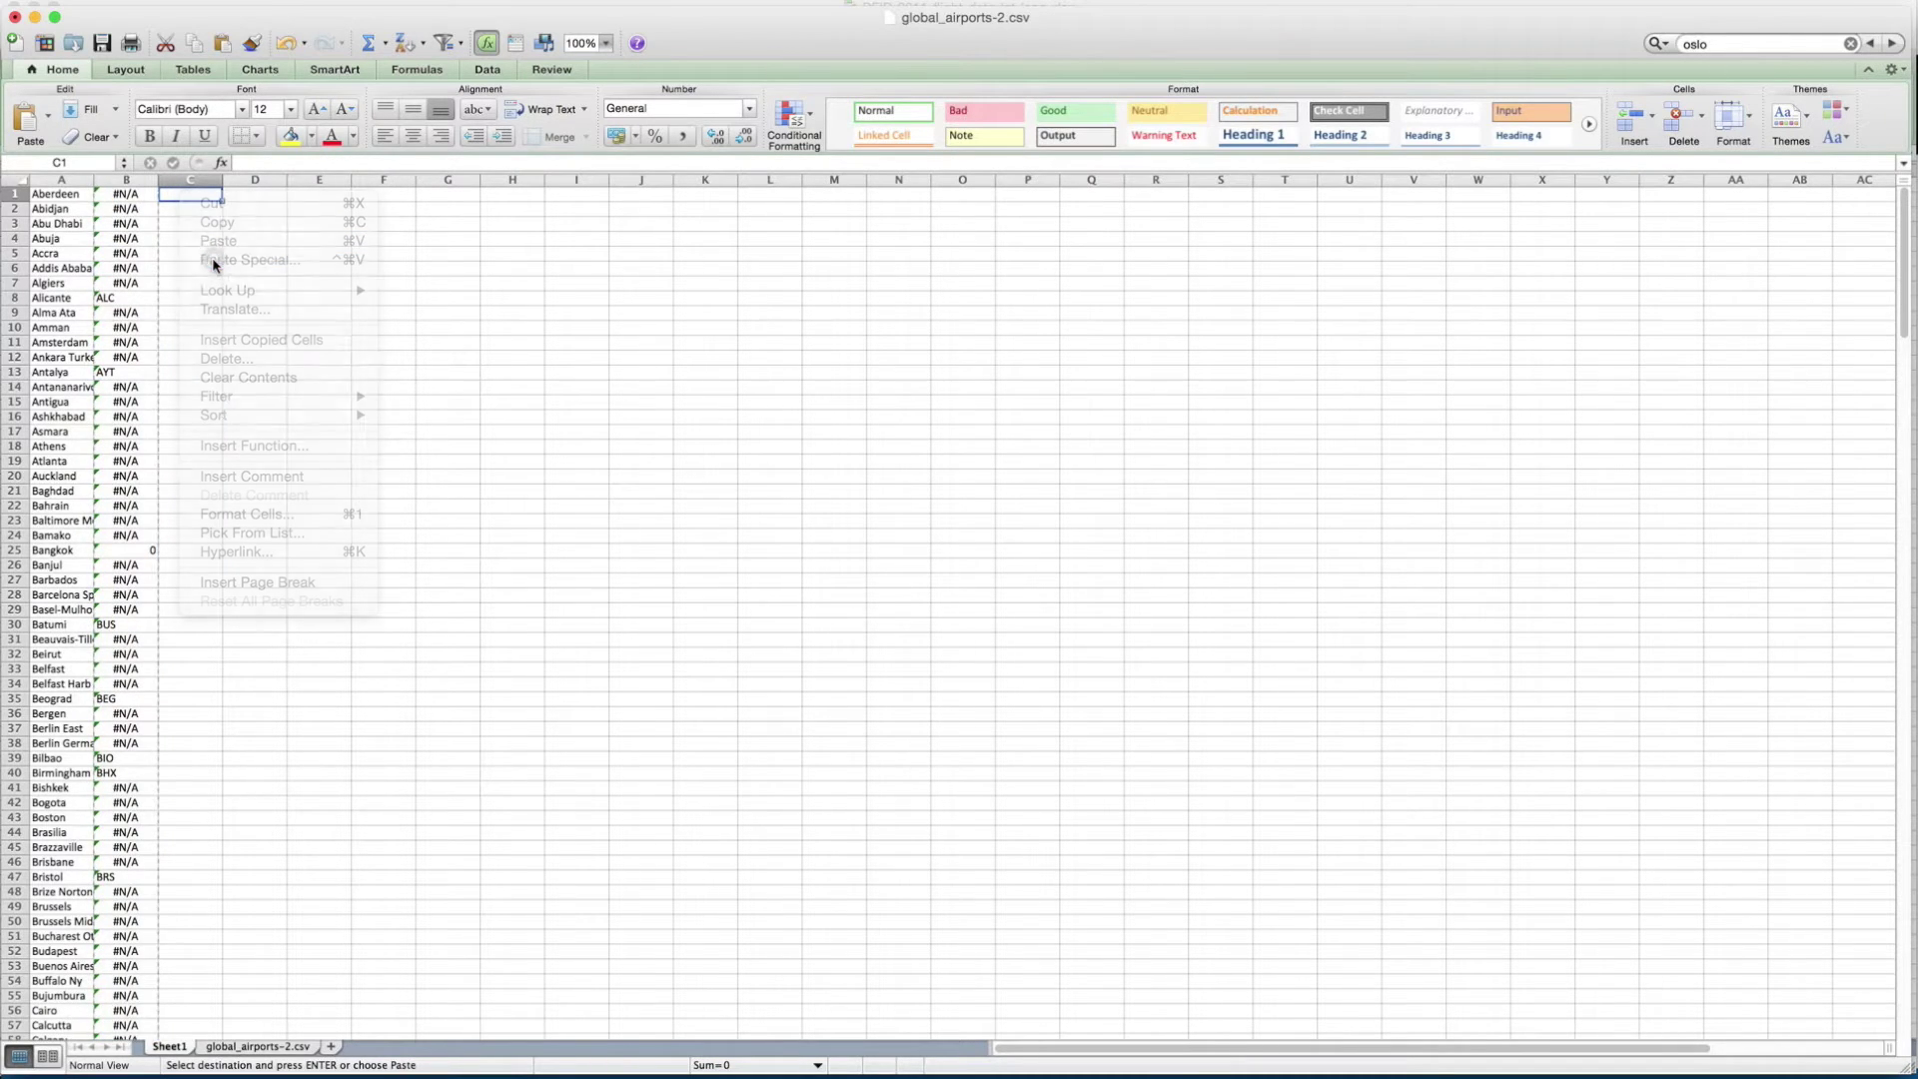
{"action": "left_click", "coordinate": [133, 165]}
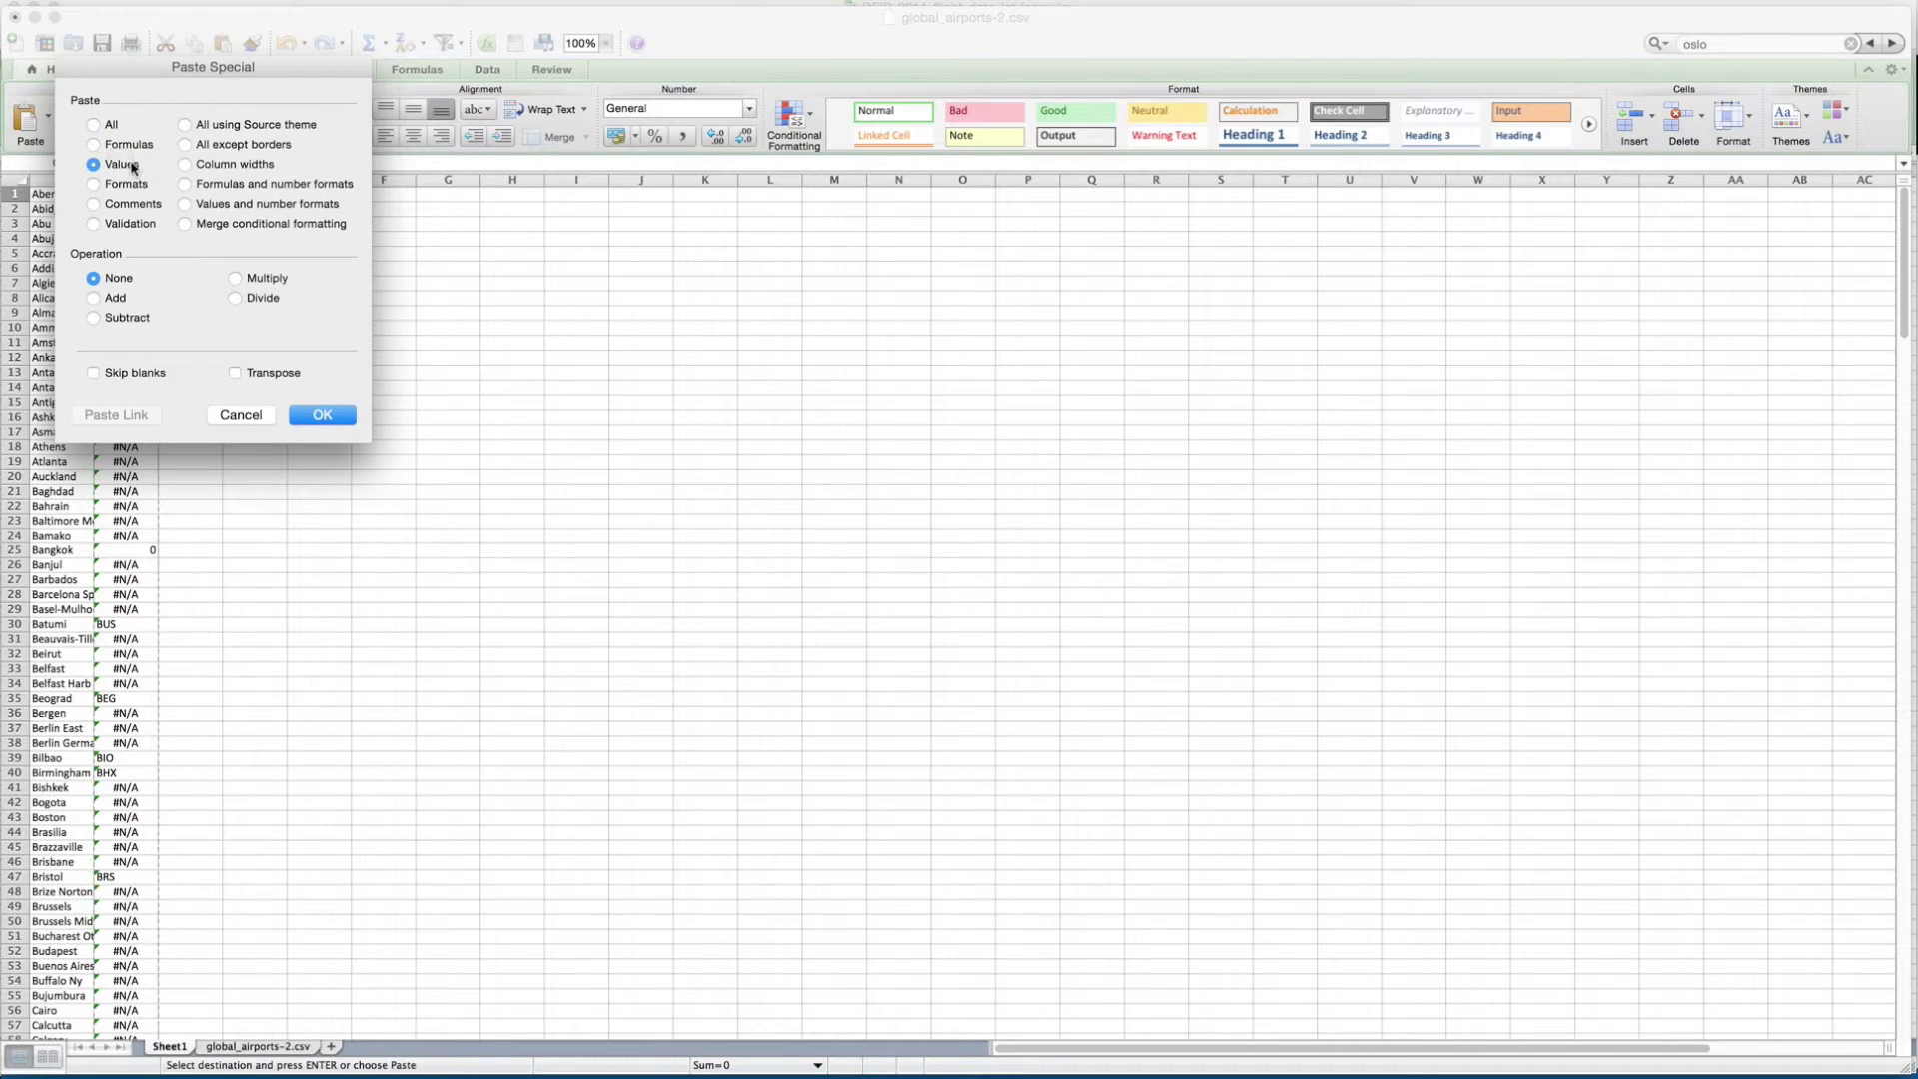
{"action": "left_click", "coordinate": [346, 410]}
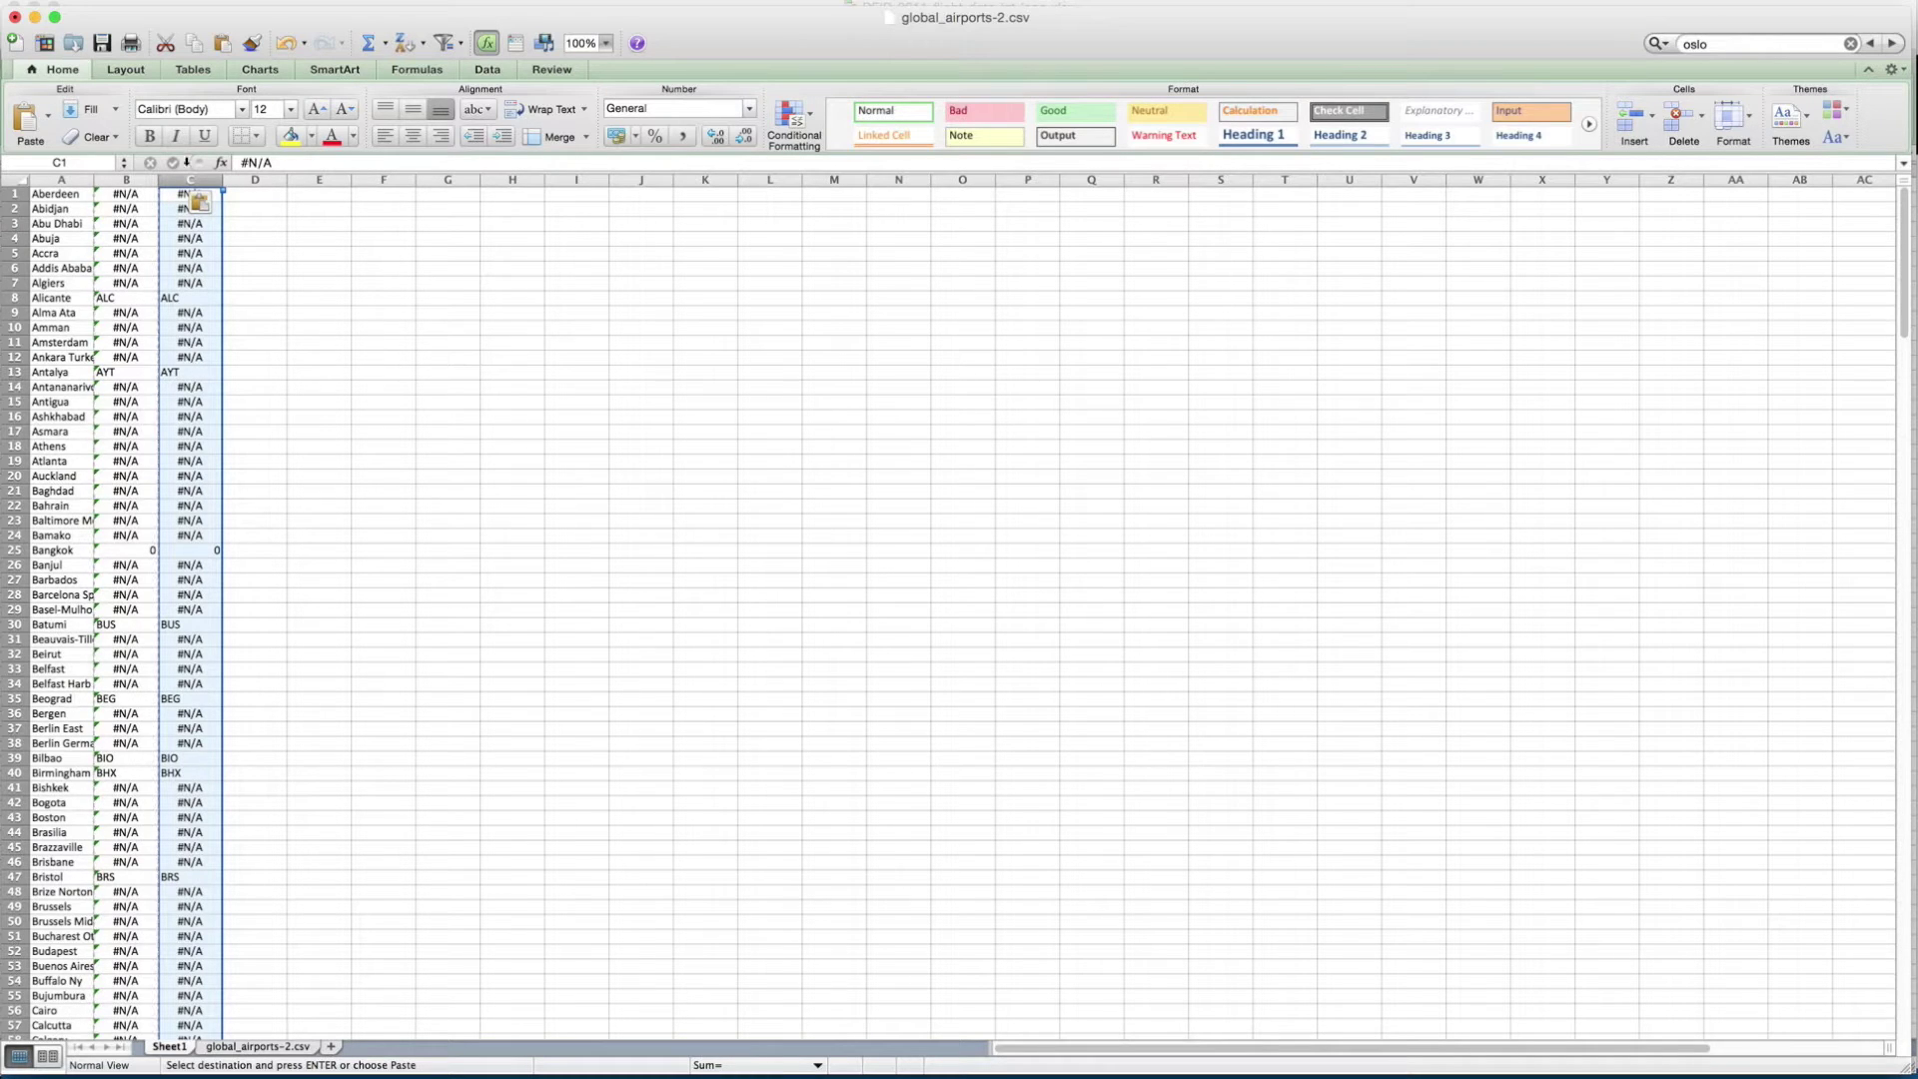
{"action": "left_click", "coordinate": [184, 375]}
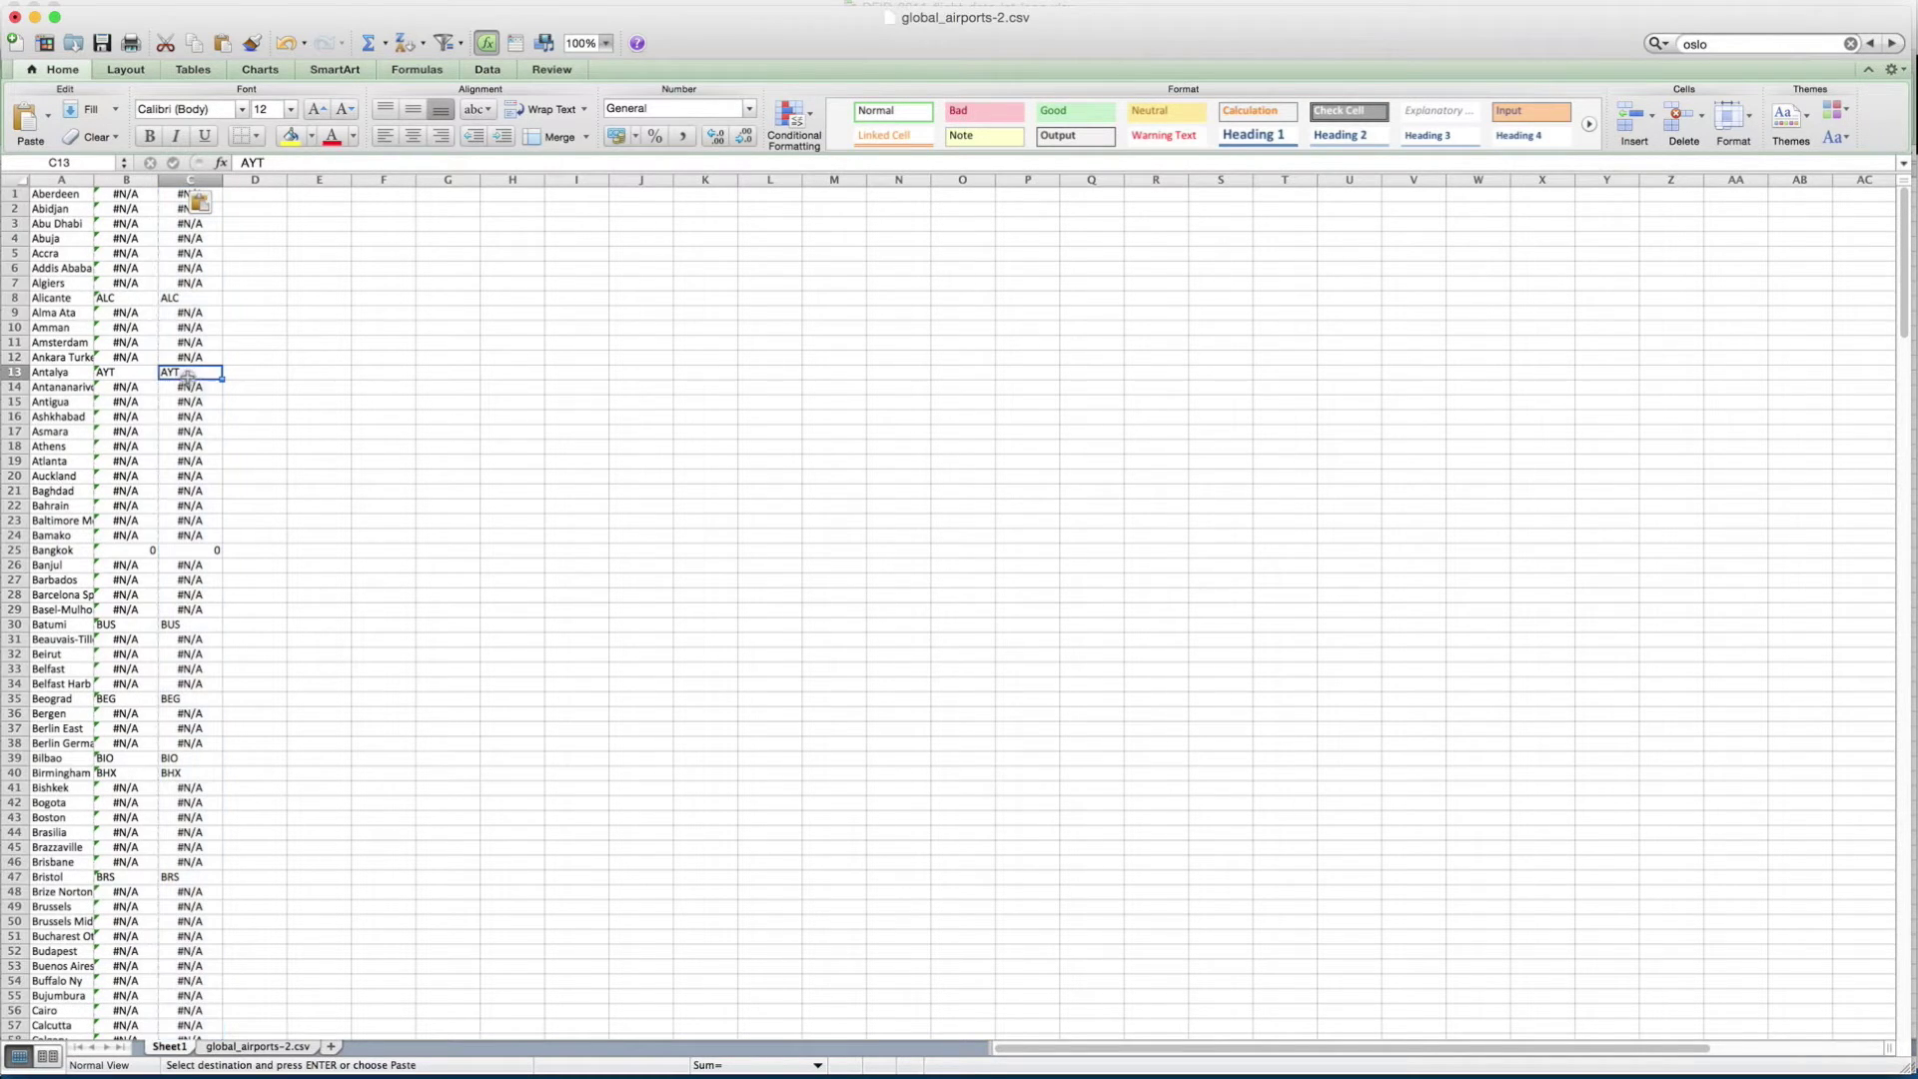
{"action": "left_click", "coordinate": [76, 377]}
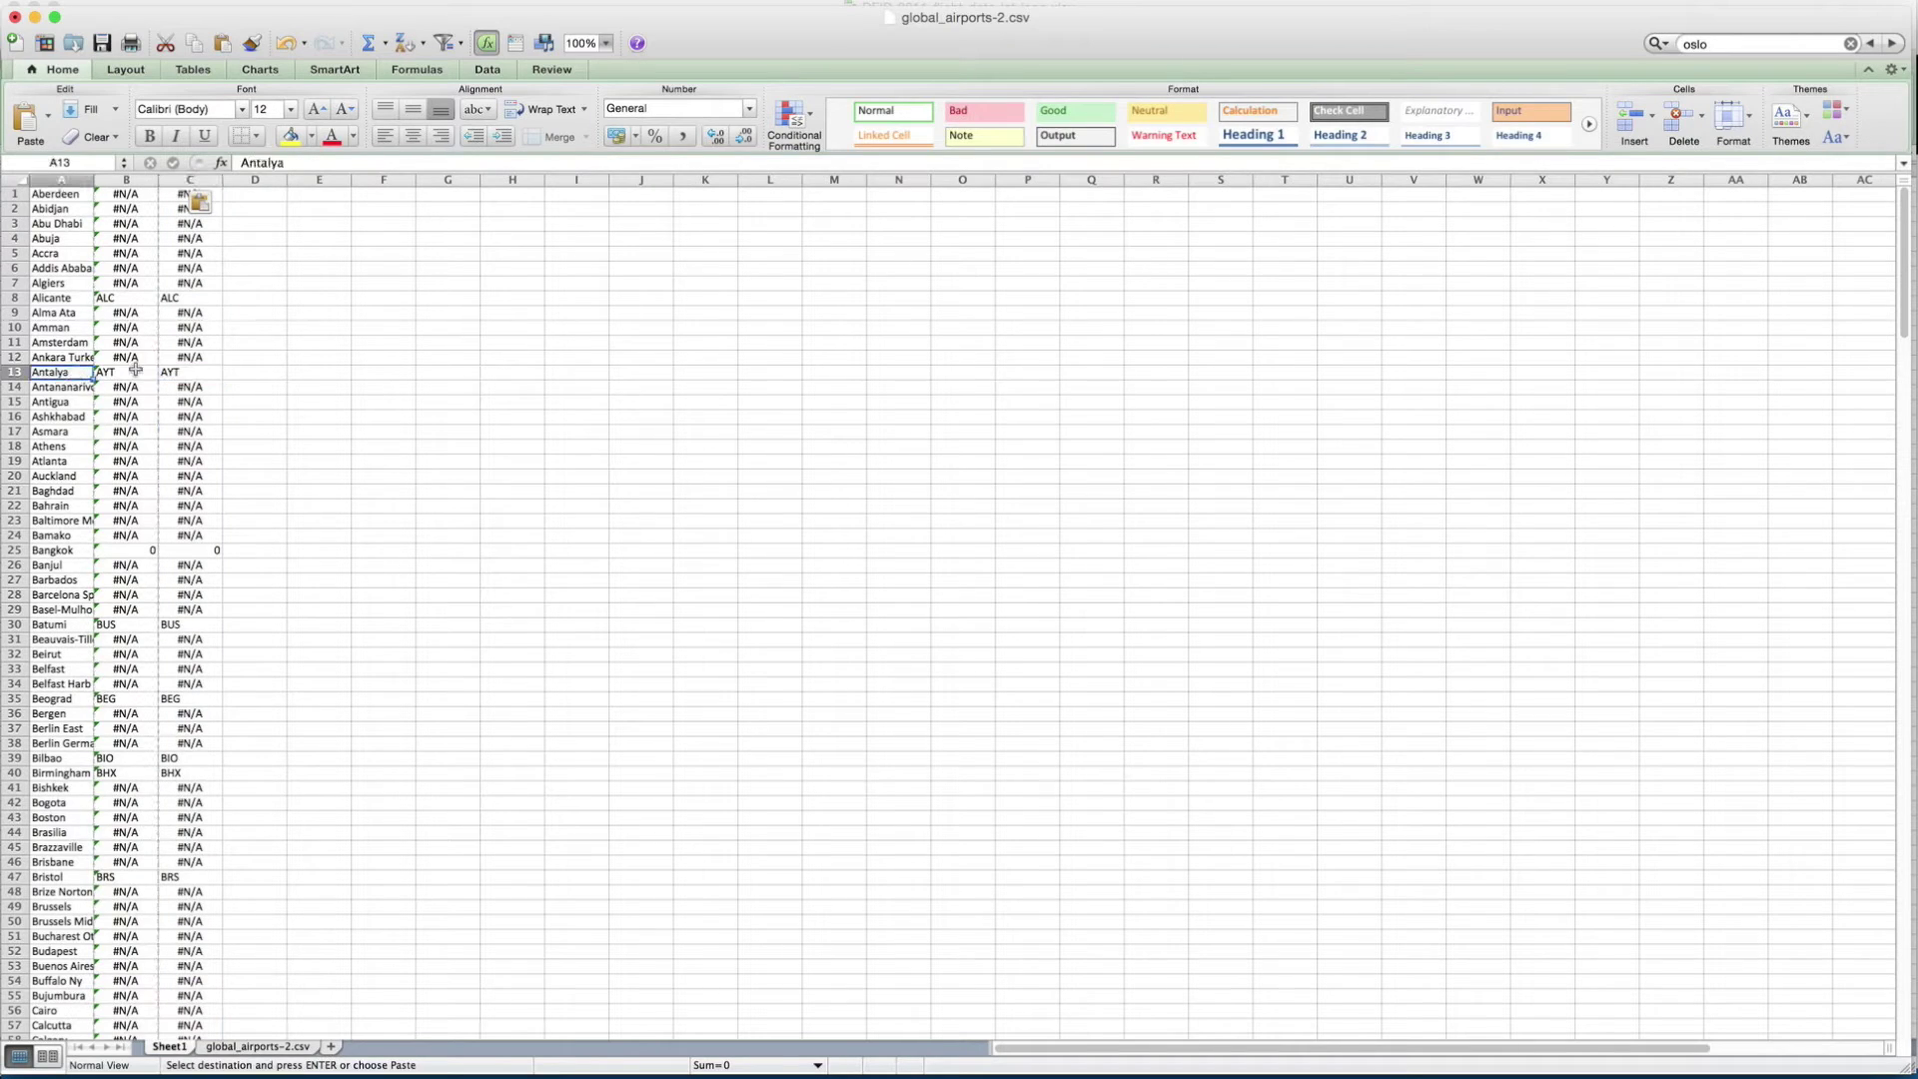
{"action": "left_click", "coordinate": [170, 373]}
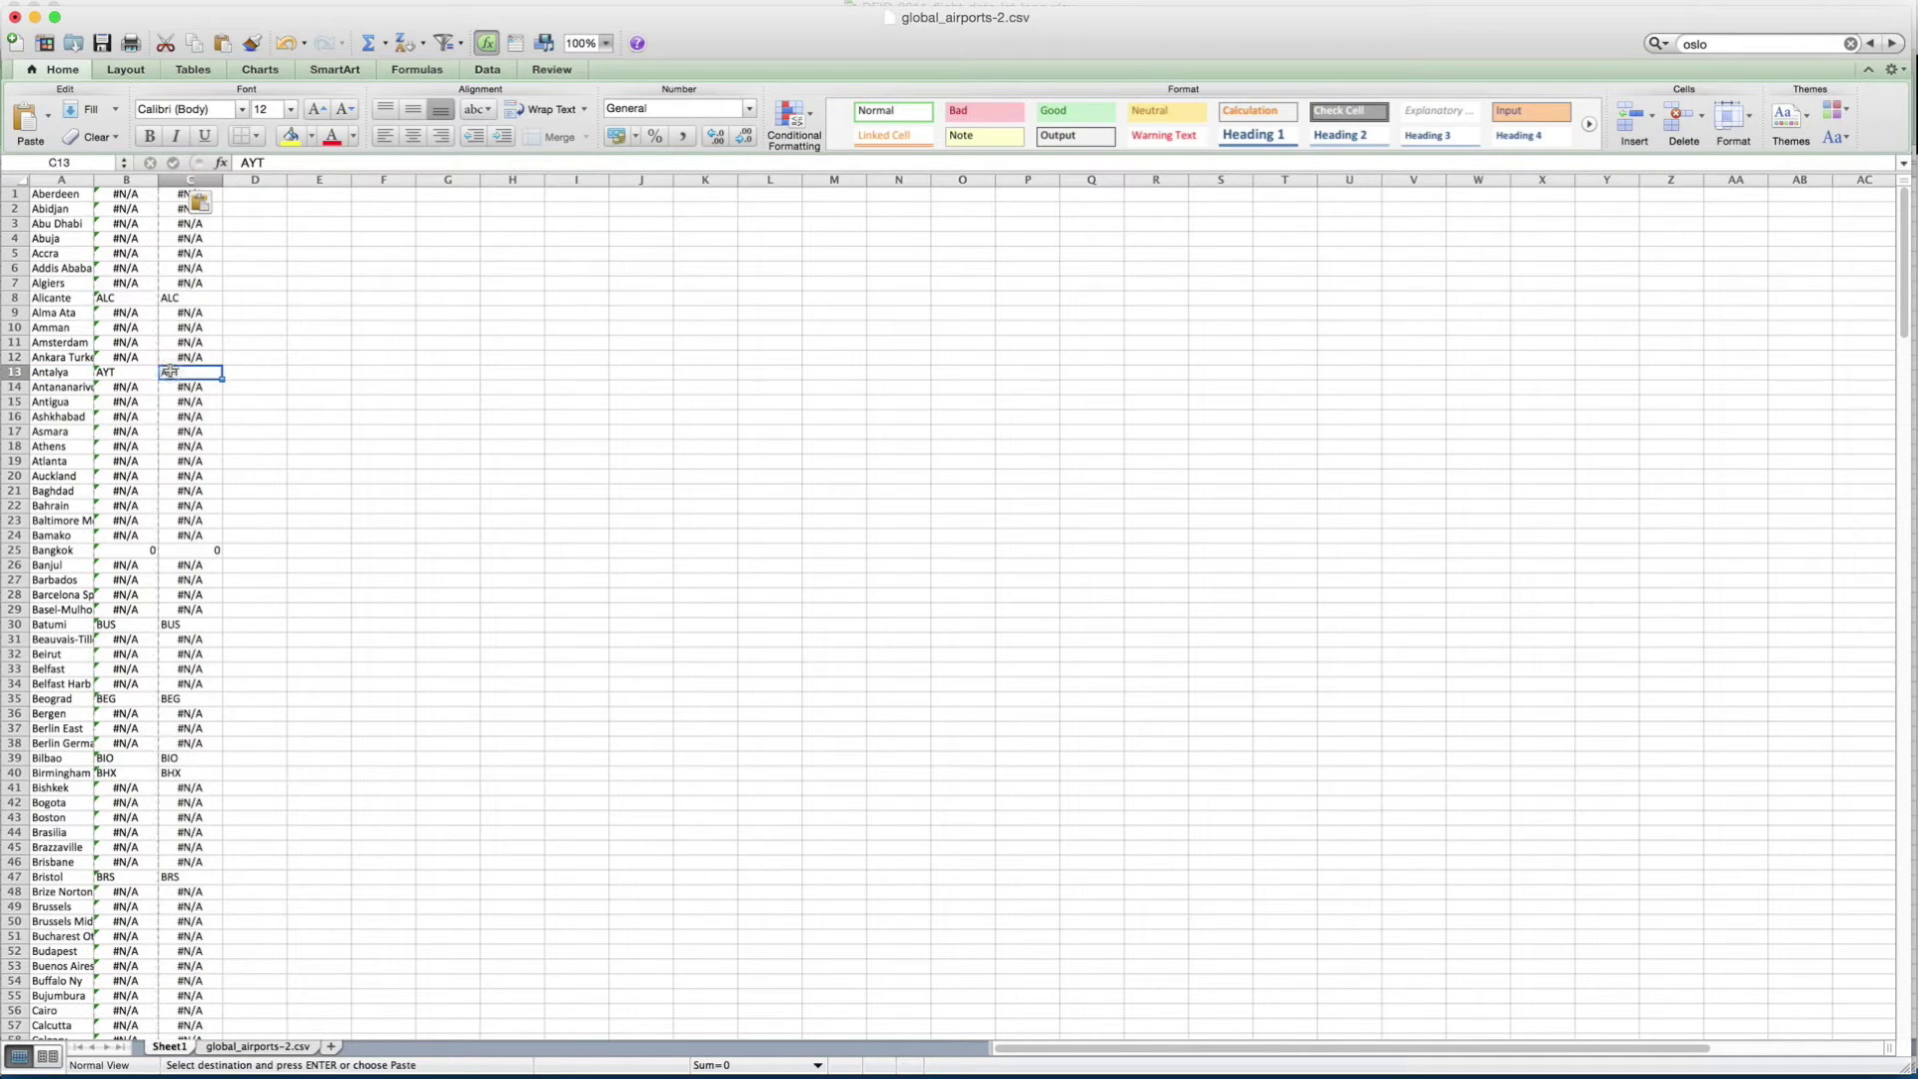
- Begin a VLOOKUP in D1 with lookup value A1 and columns B:D of the global_airports-2.csv sheet as the table array
{"action": "left_click", "coordinate": [247, 195]}
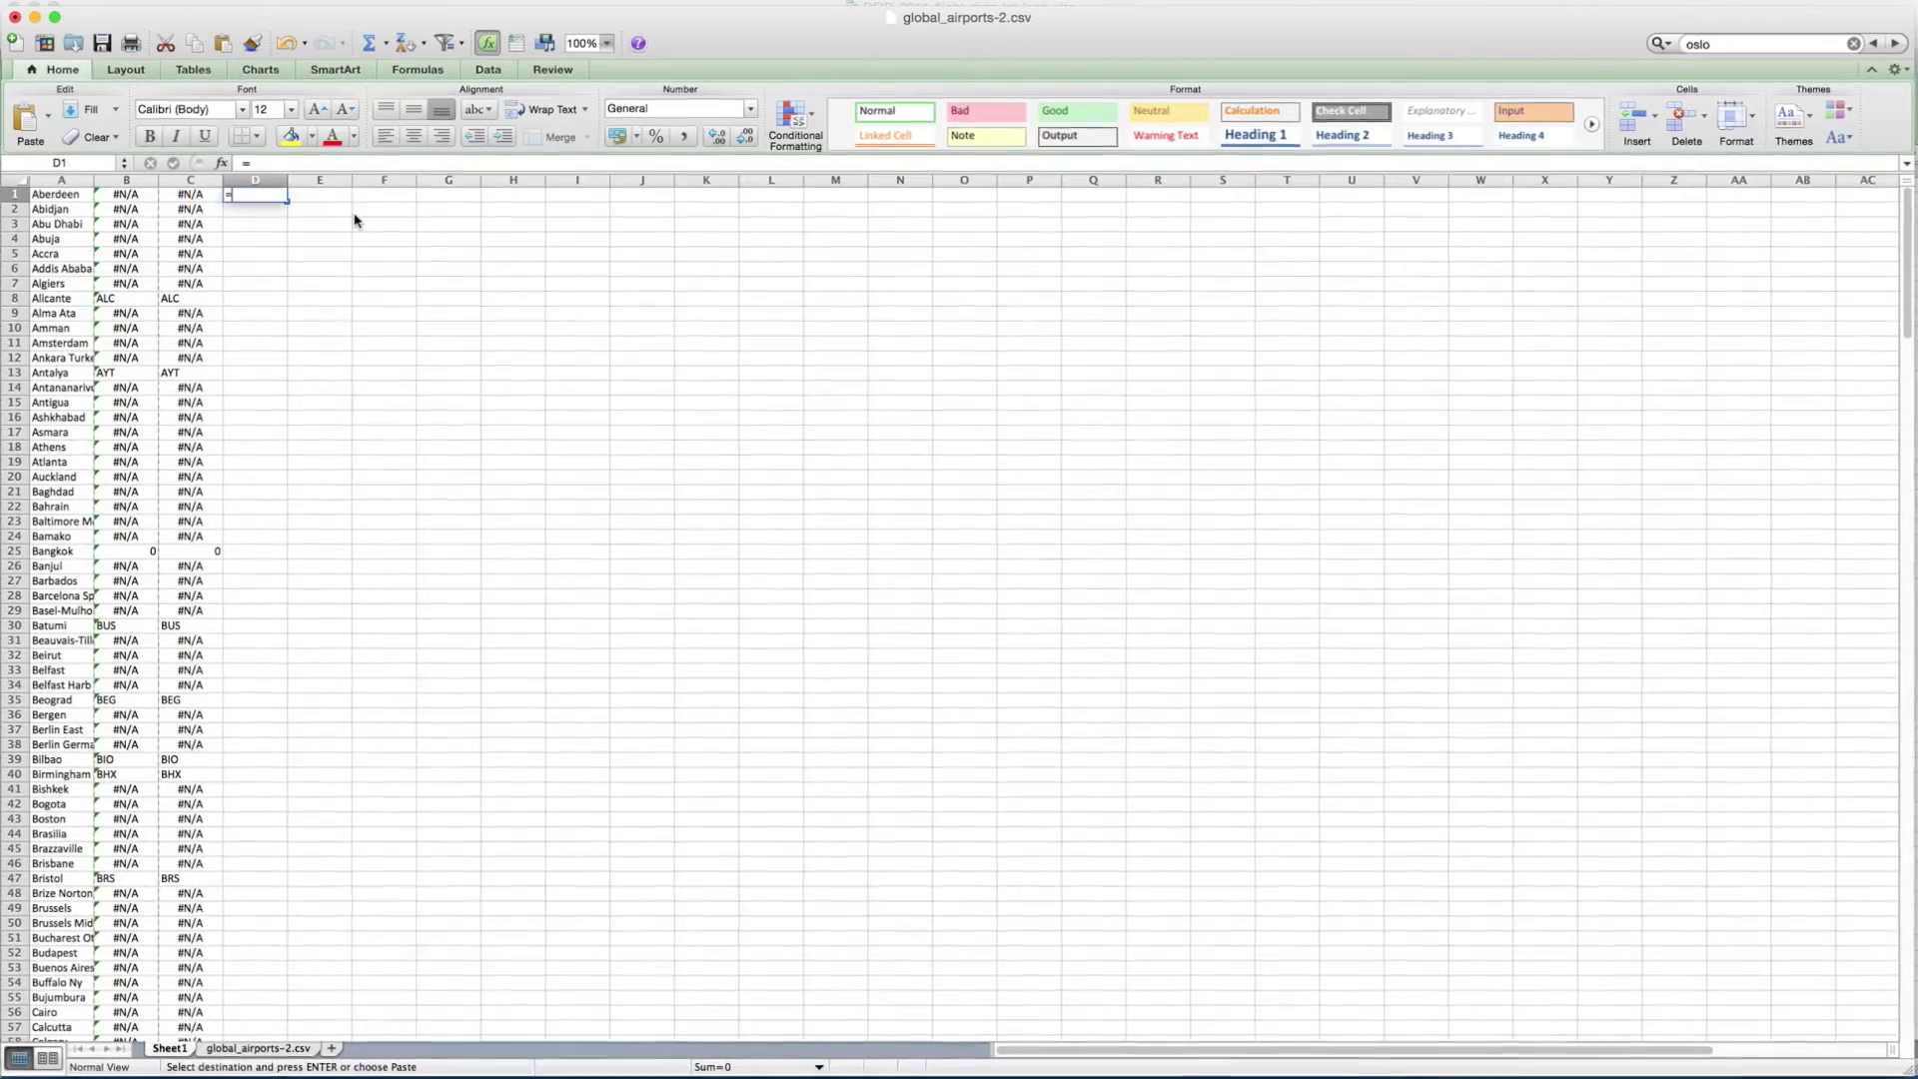
{"action": "type", "text": "=vlookup("}
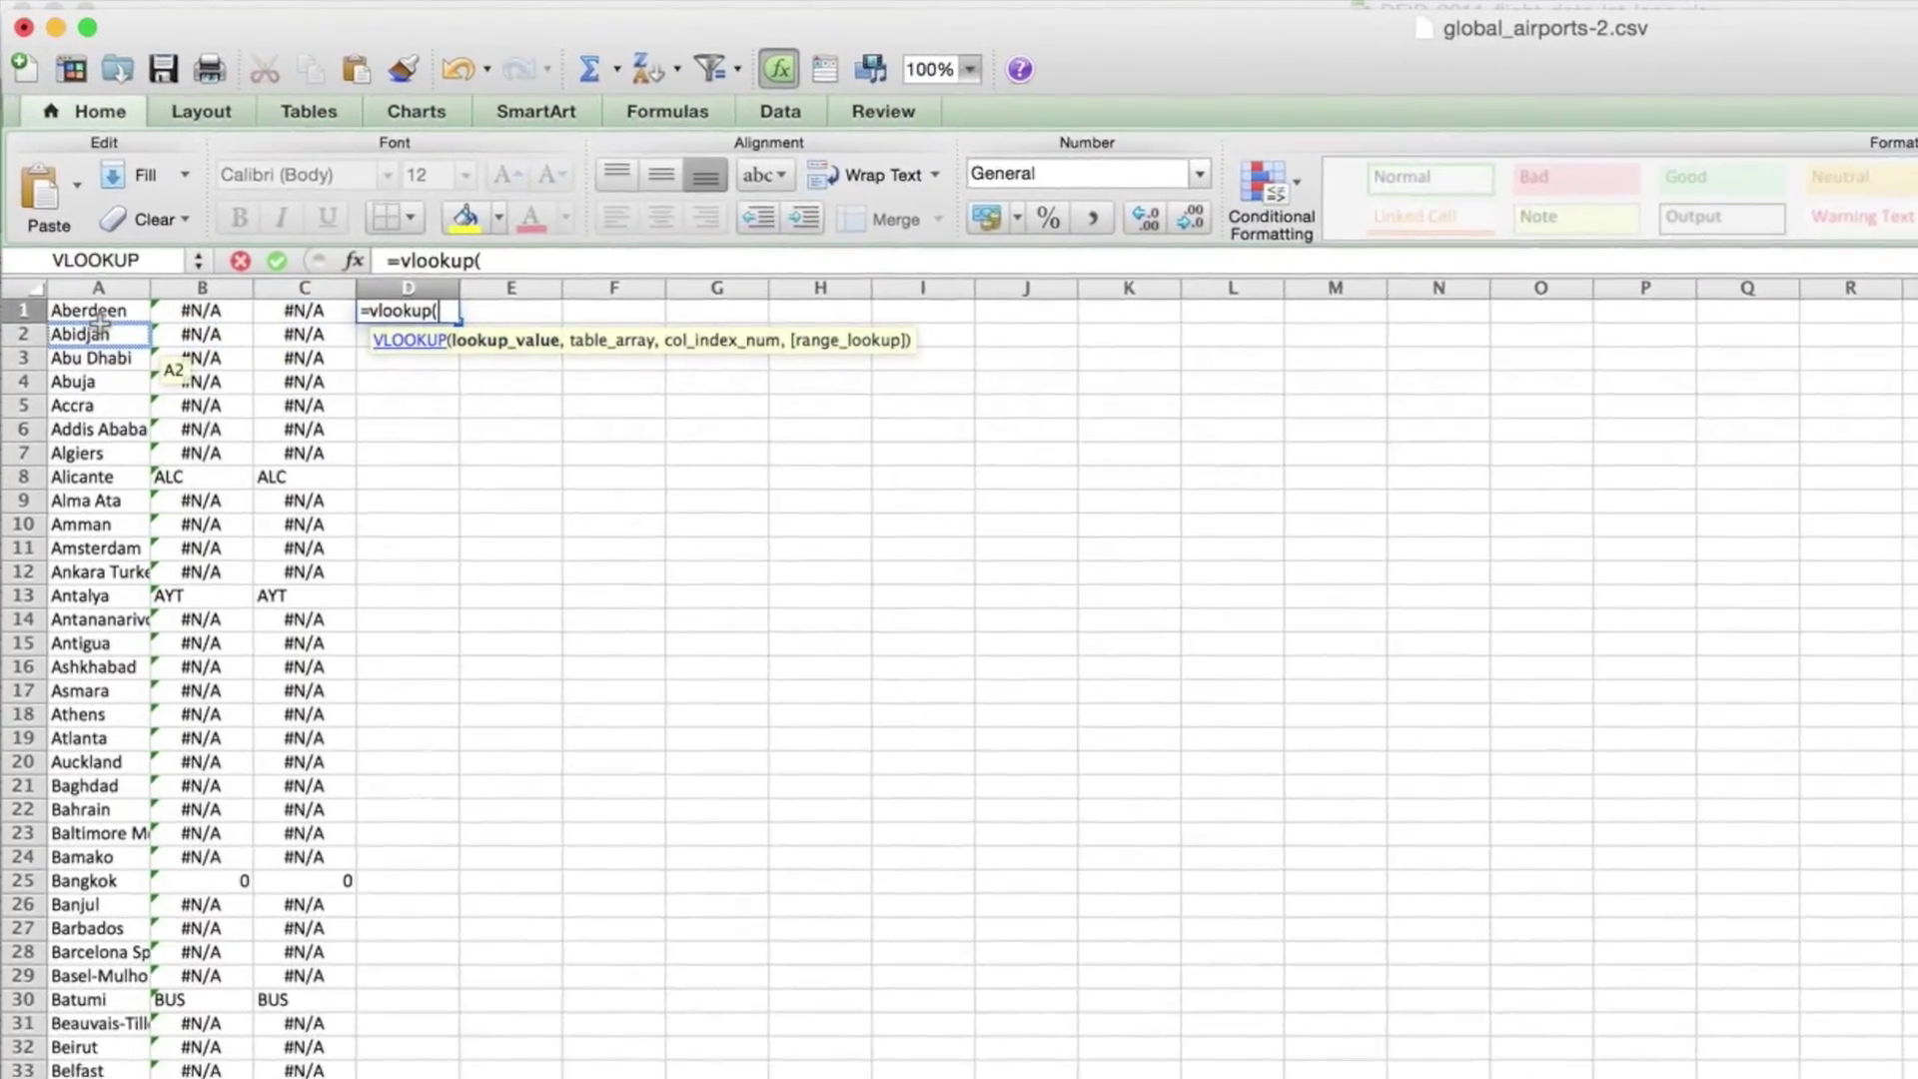
{"action": "left_click", "coordinate": [91, 289]}
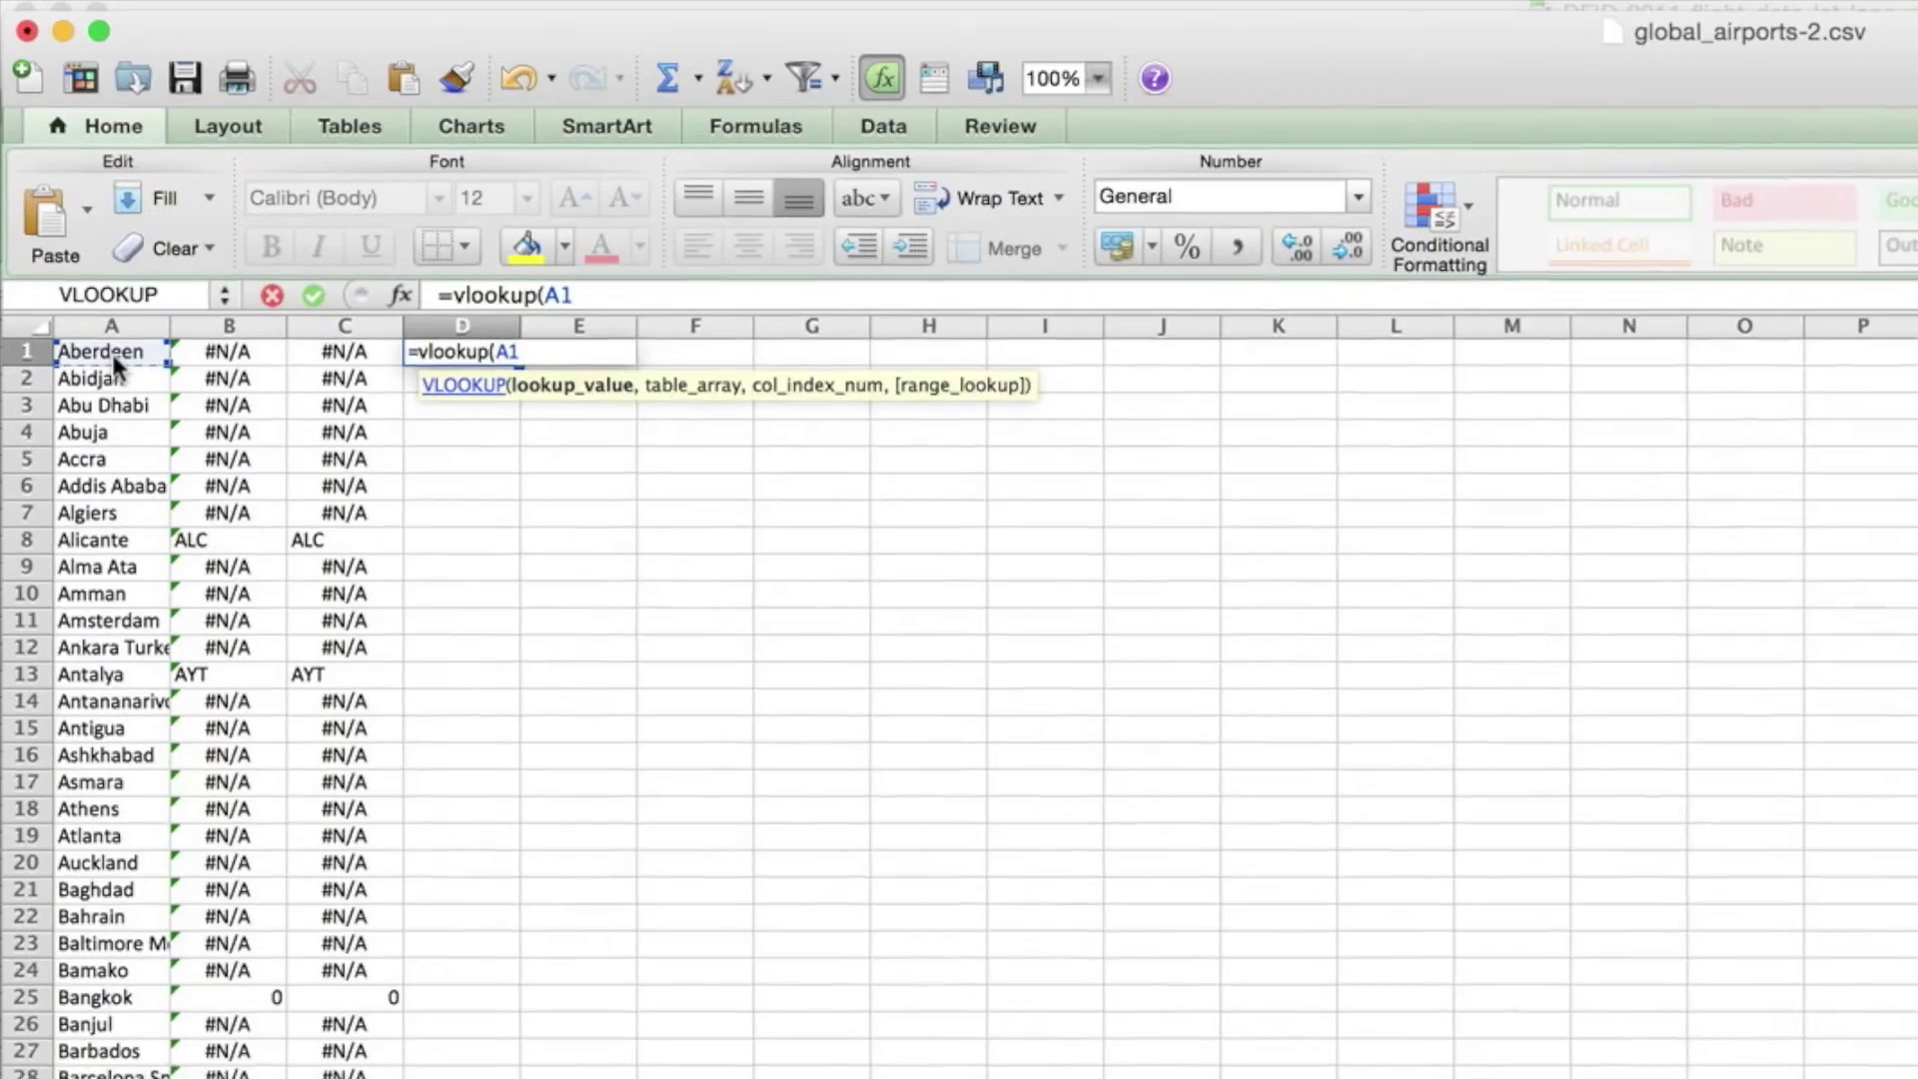
{"action": "type", "text": ",'global_airports-2.csv'!"}
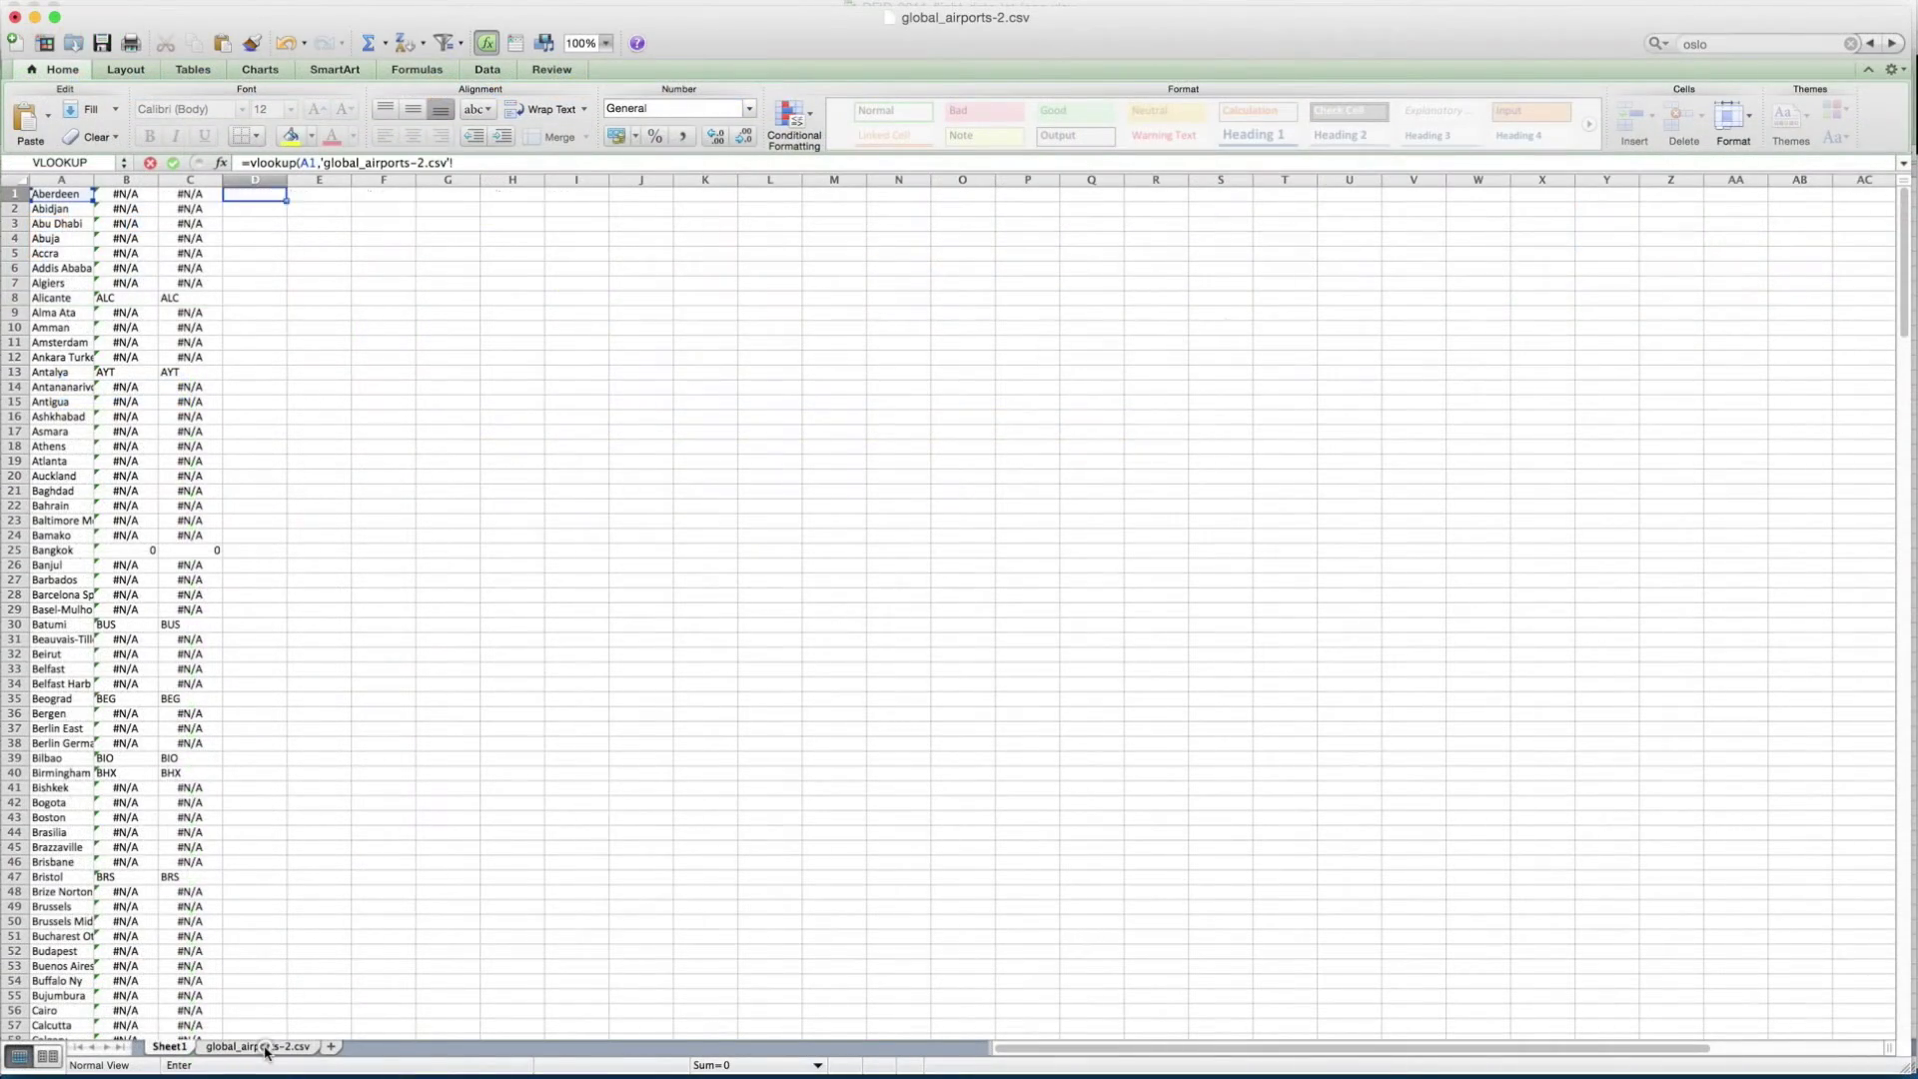
{"action": "left_click", "coordinate": [267, 1048]}
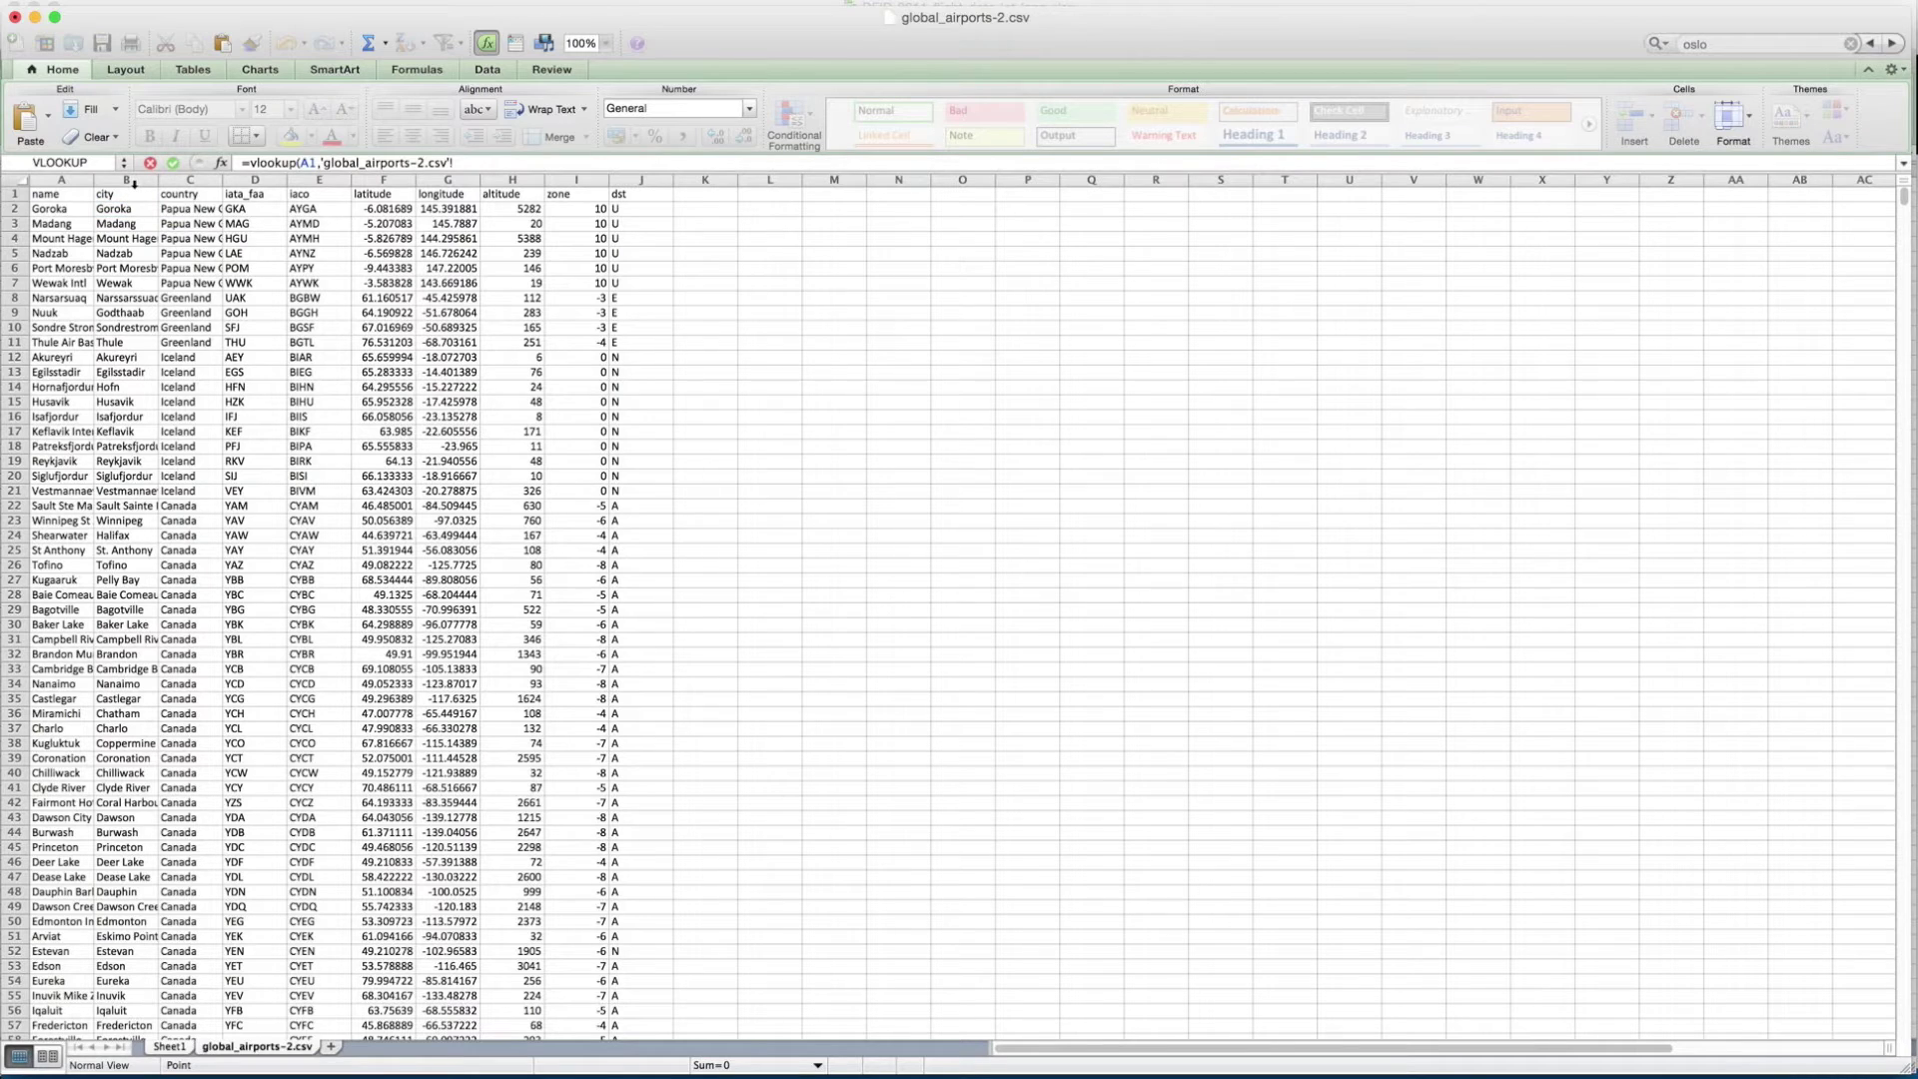
{"action": "left_click_drag", "start_coordinate": [133, 180], "coordinate": [261, 173]}
{"action": "left_click", "coordinate": [477, 163]}
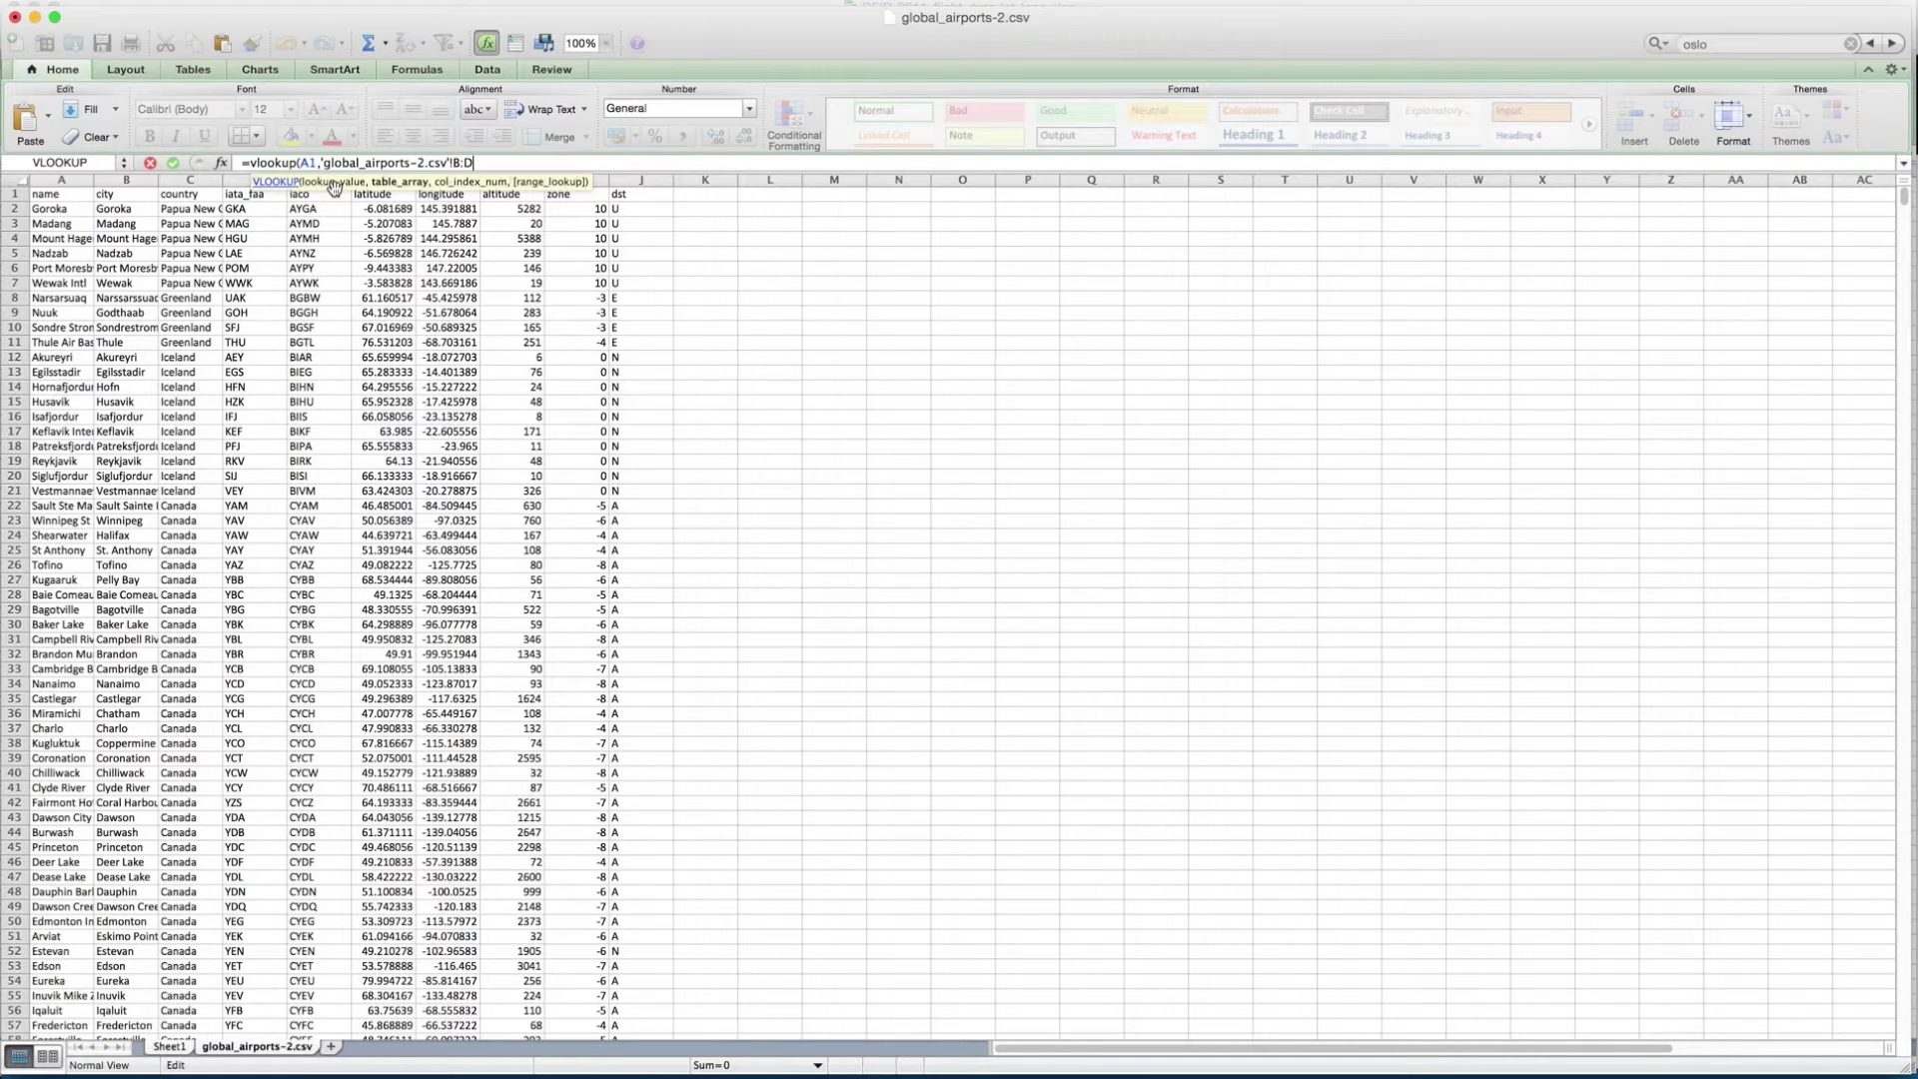
- Complete the D1 formula with column index 3 and FALSE for an exact match, and fill it down column D
{"action": "type", "text": ",3,false"}
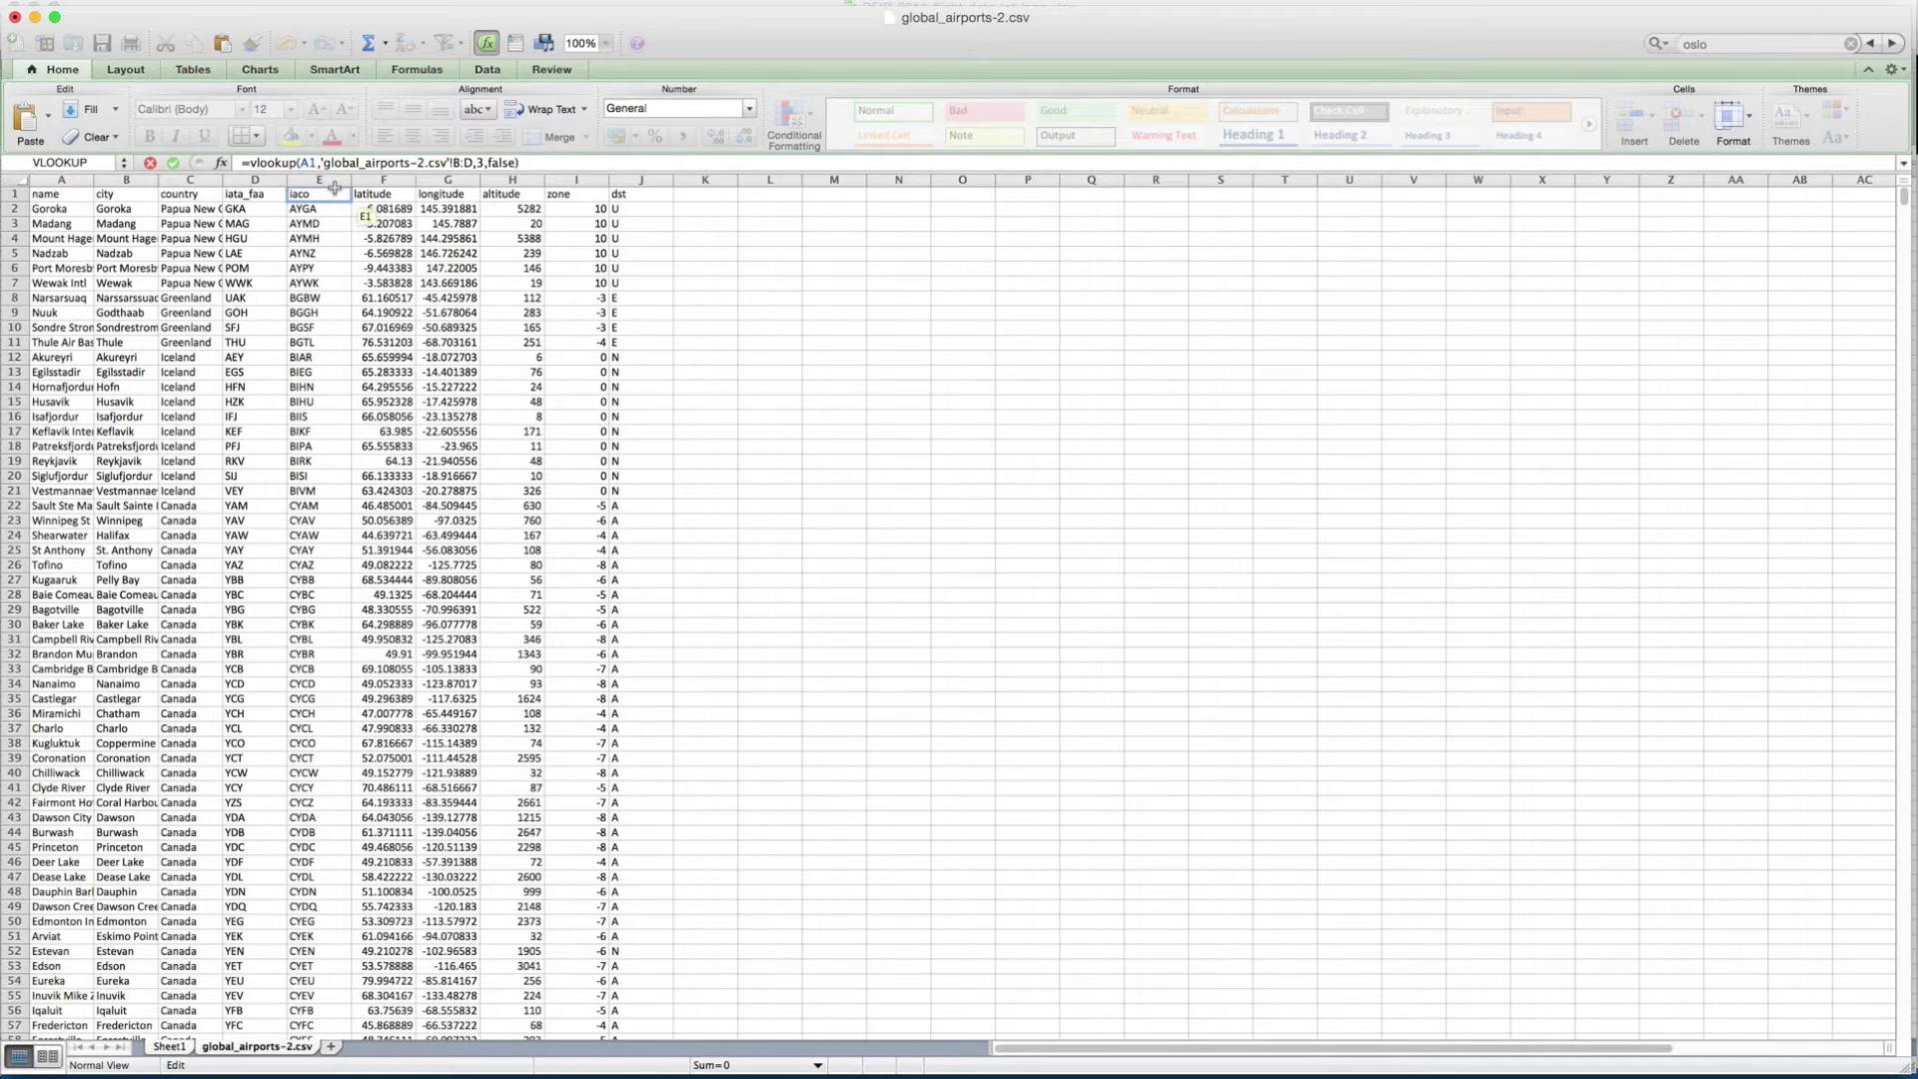
{"action": "key", "text": "Return"}
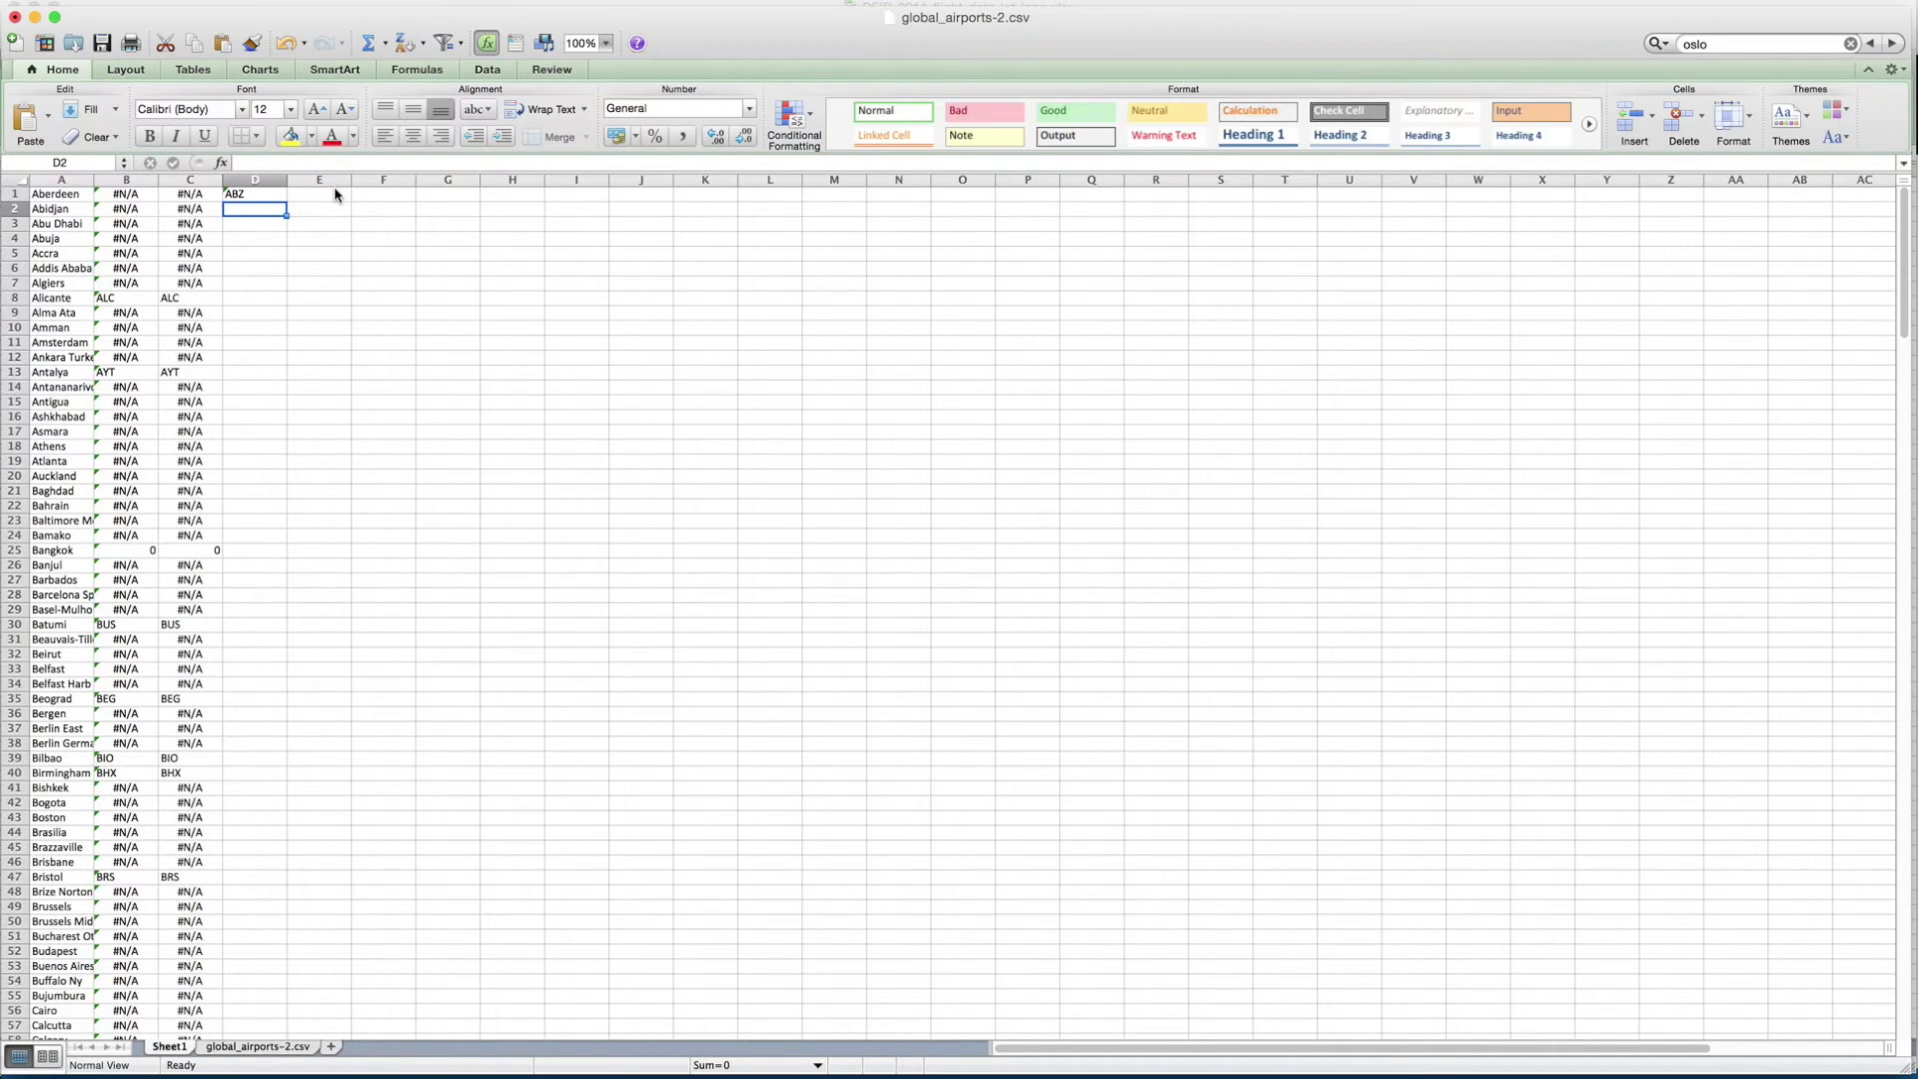
{"action": "left_click", "coordinate": [280, 193]}
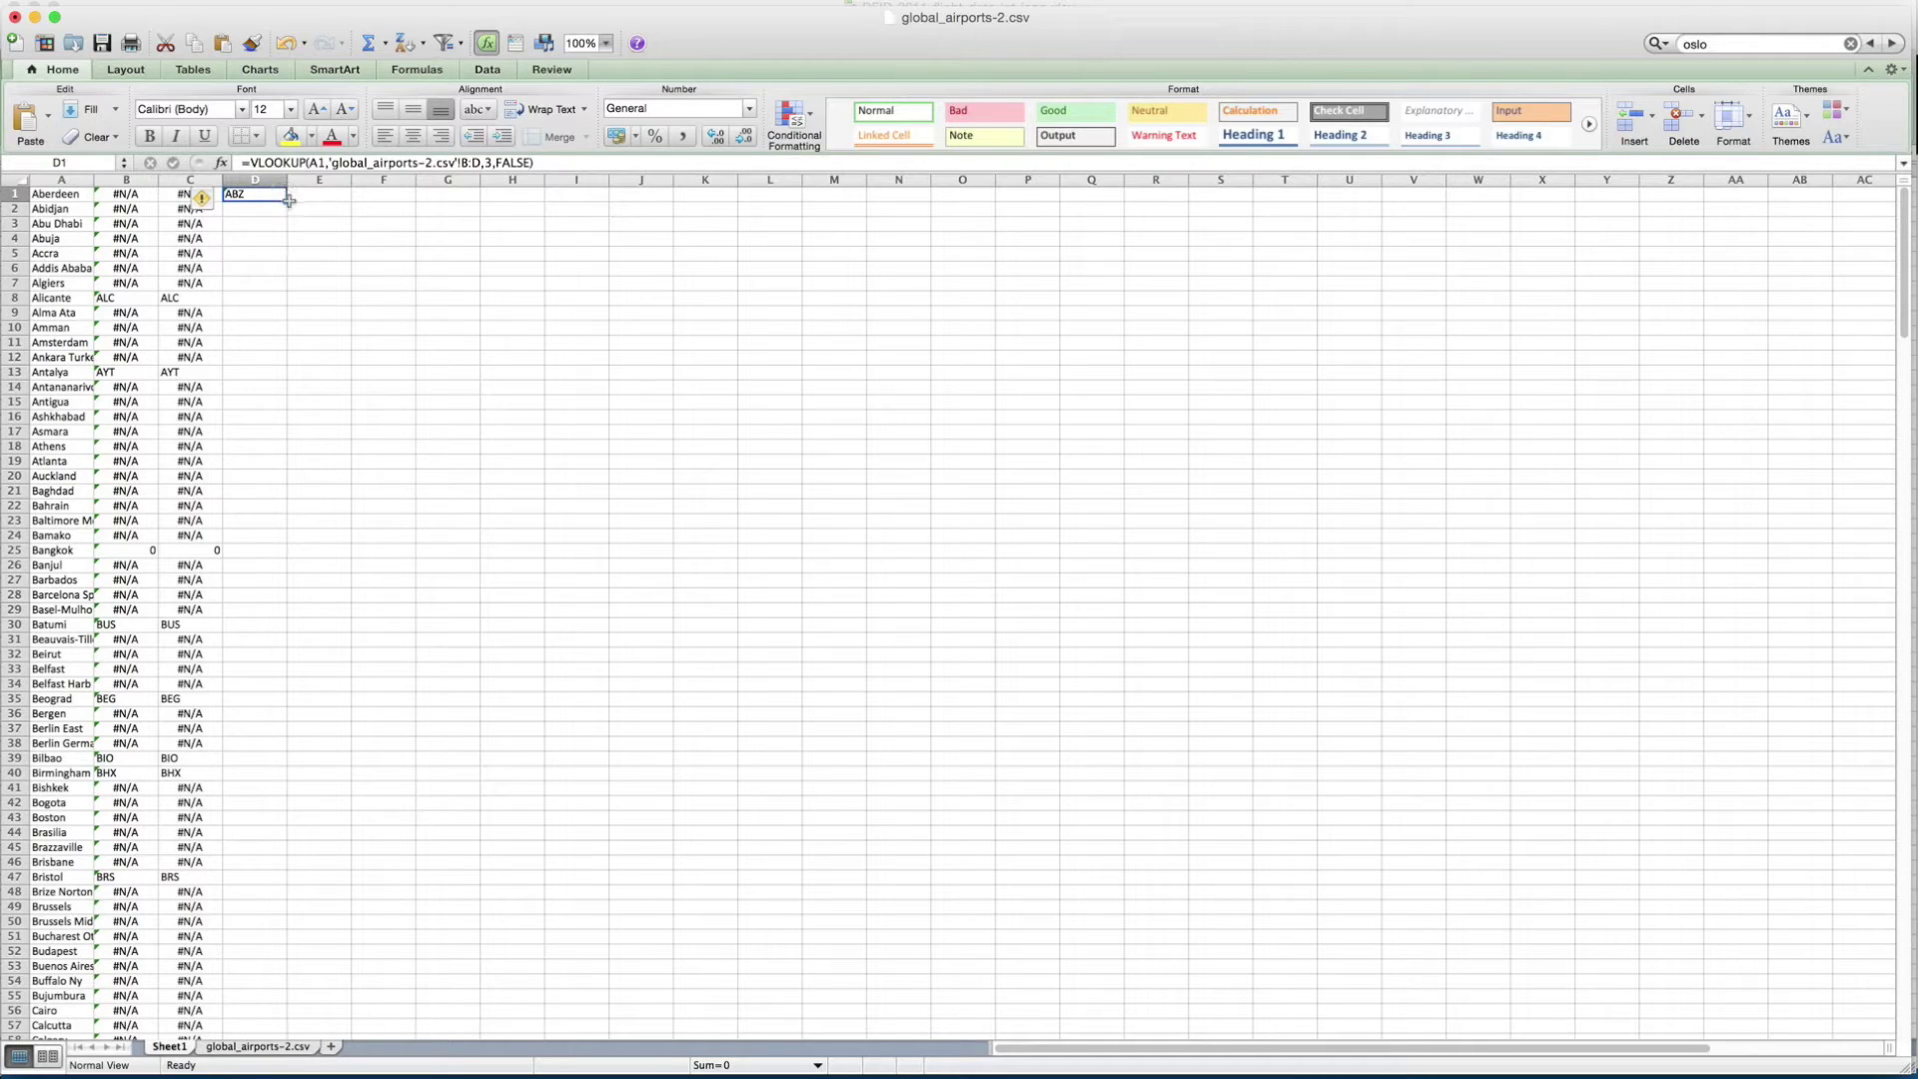
{"action": "double_click", "coordinate": [285, 197]}
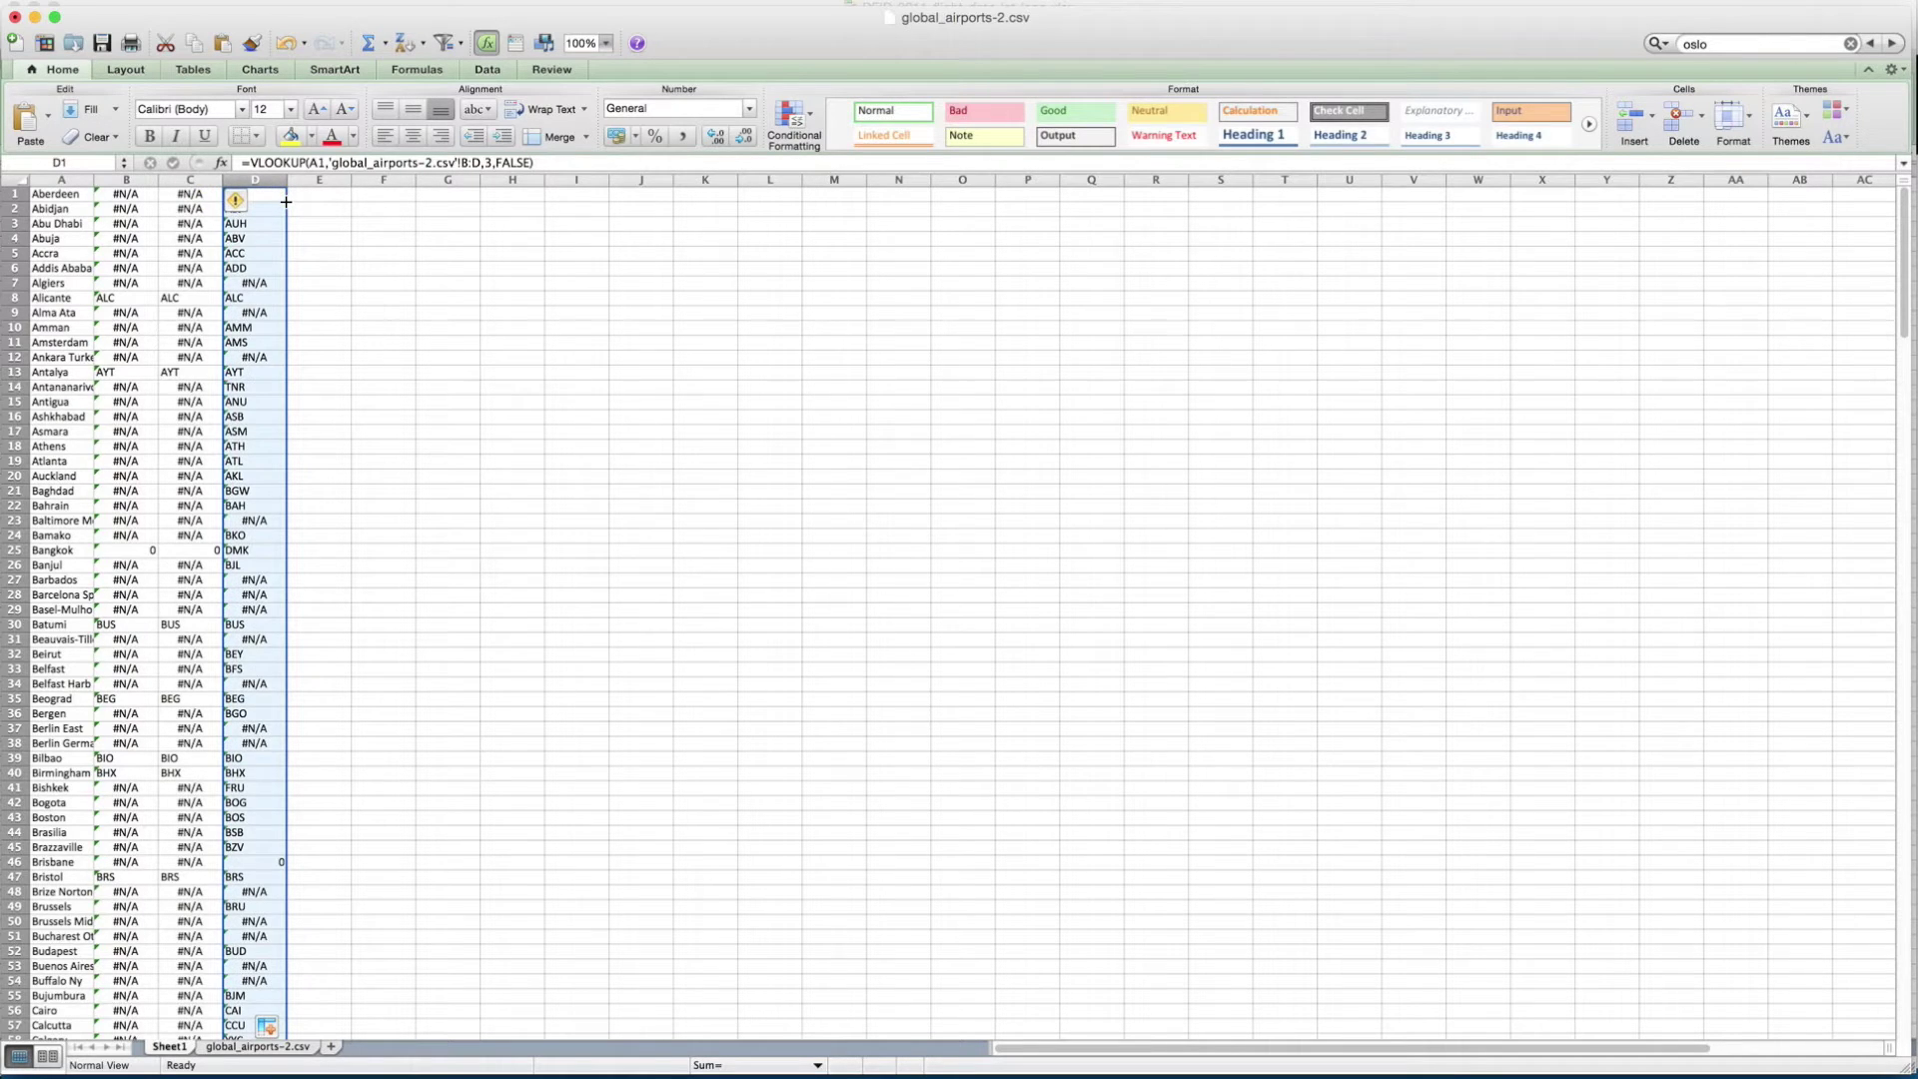
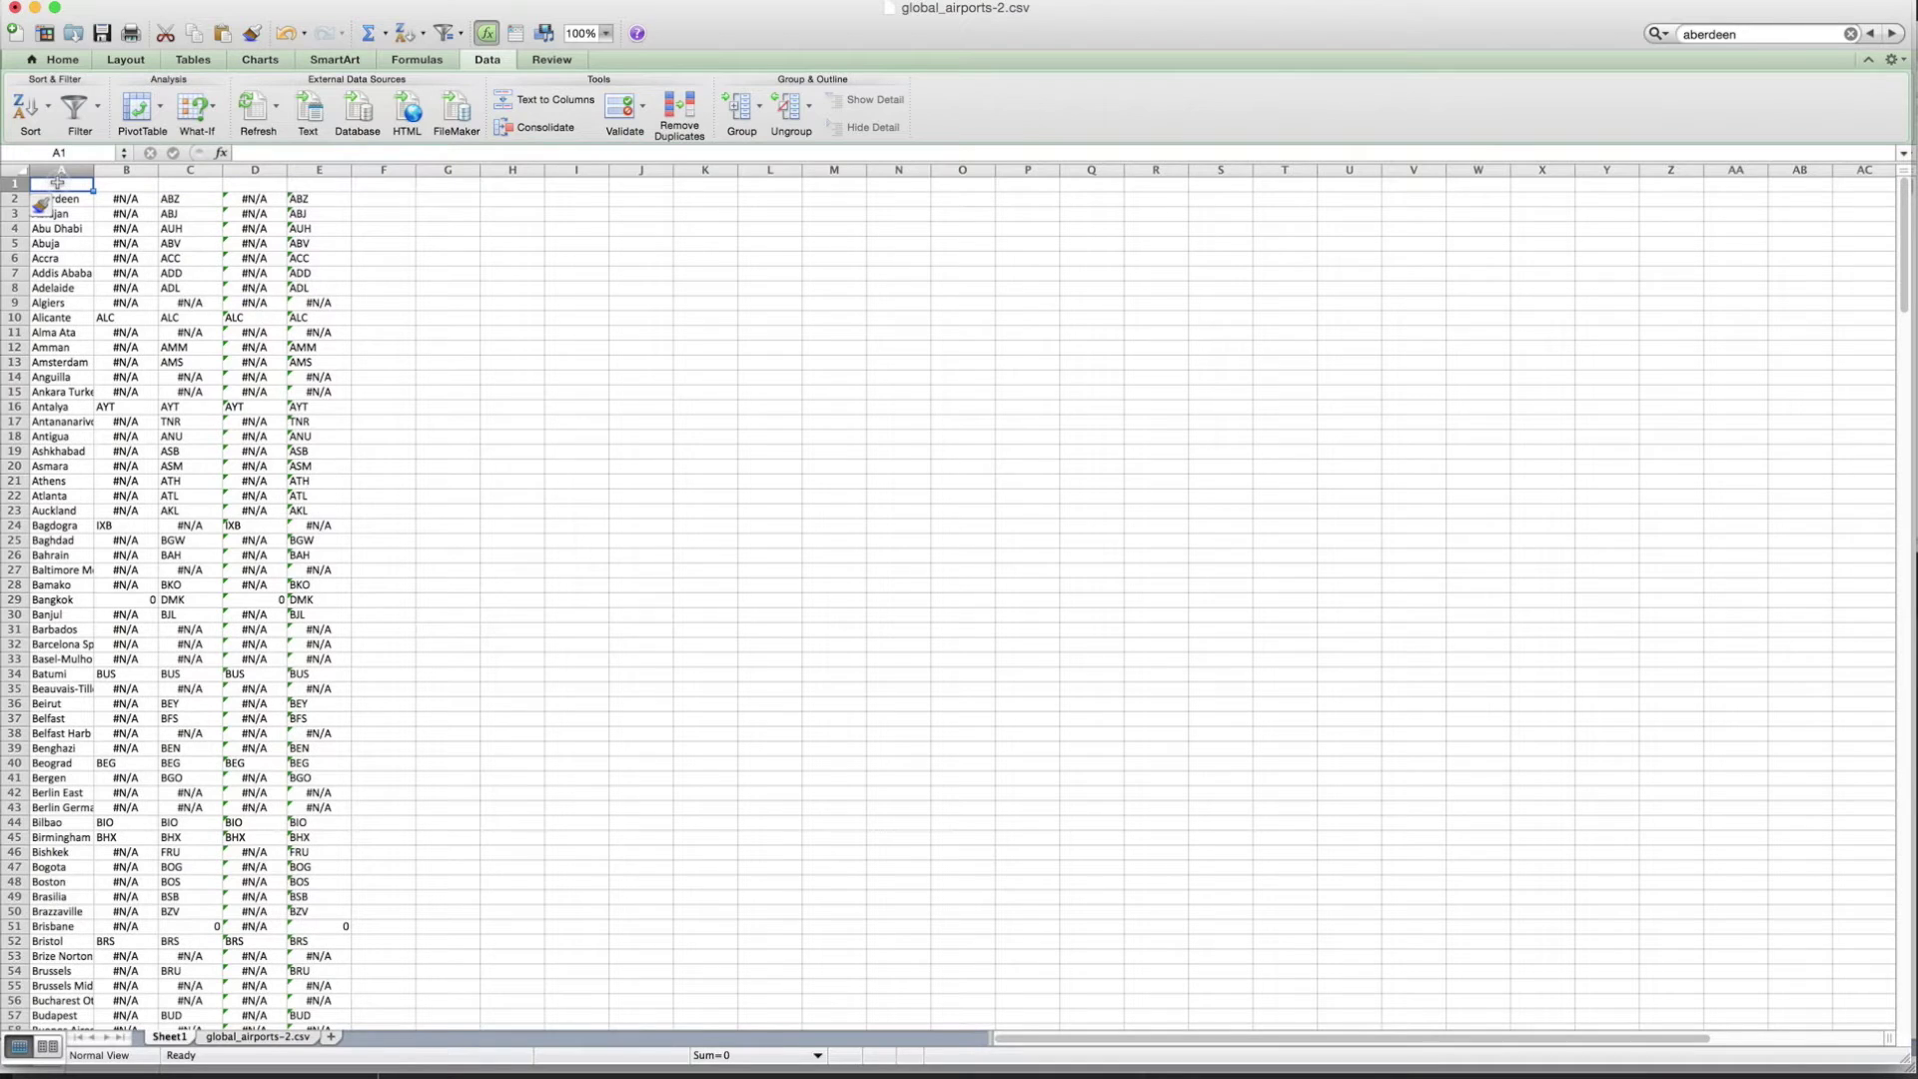
- Label the columns in row 1 as Name, n-name, n-city, vl-name and vl-city, and check the row 2 values against the formulas
{"action": "type", "text": "Name\tn-name\tn-city\tvl-name\tvl-city"}
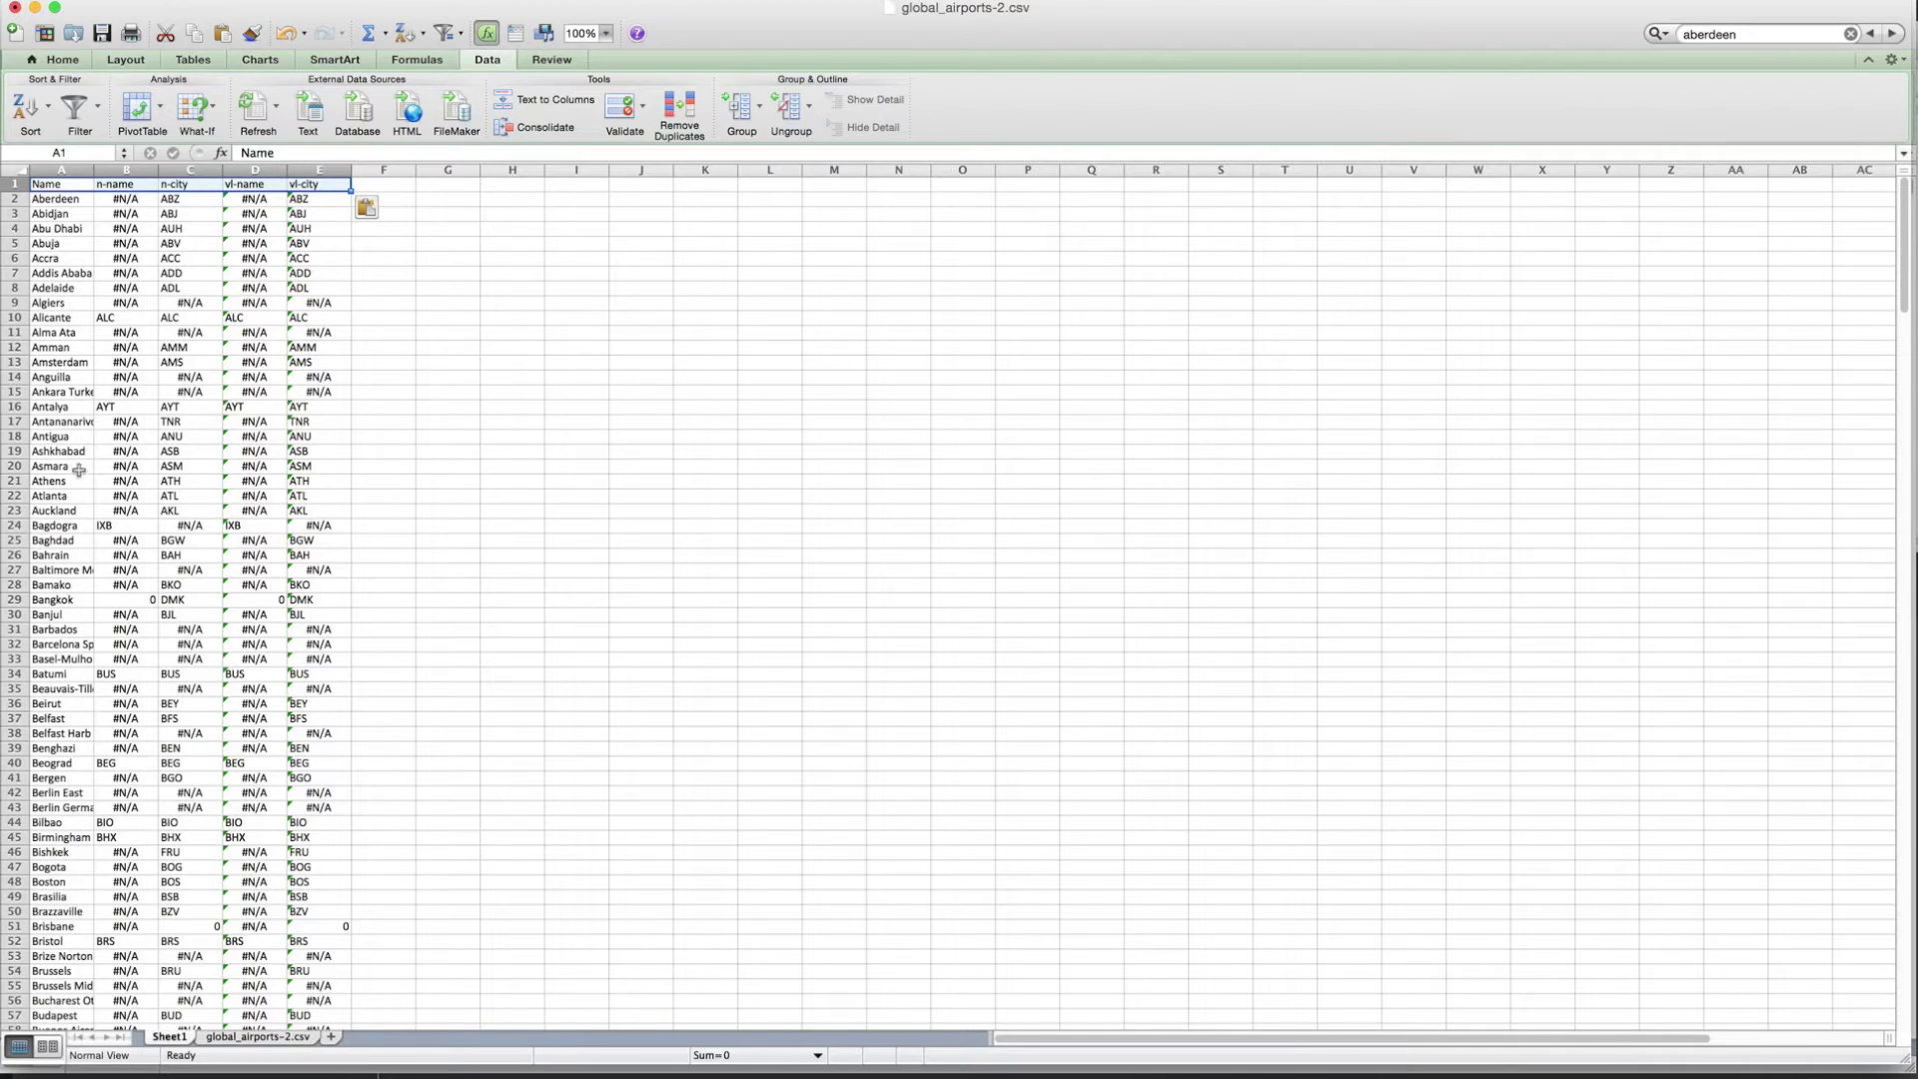
{"action": "left_click", "coordinate": [122, 187]}
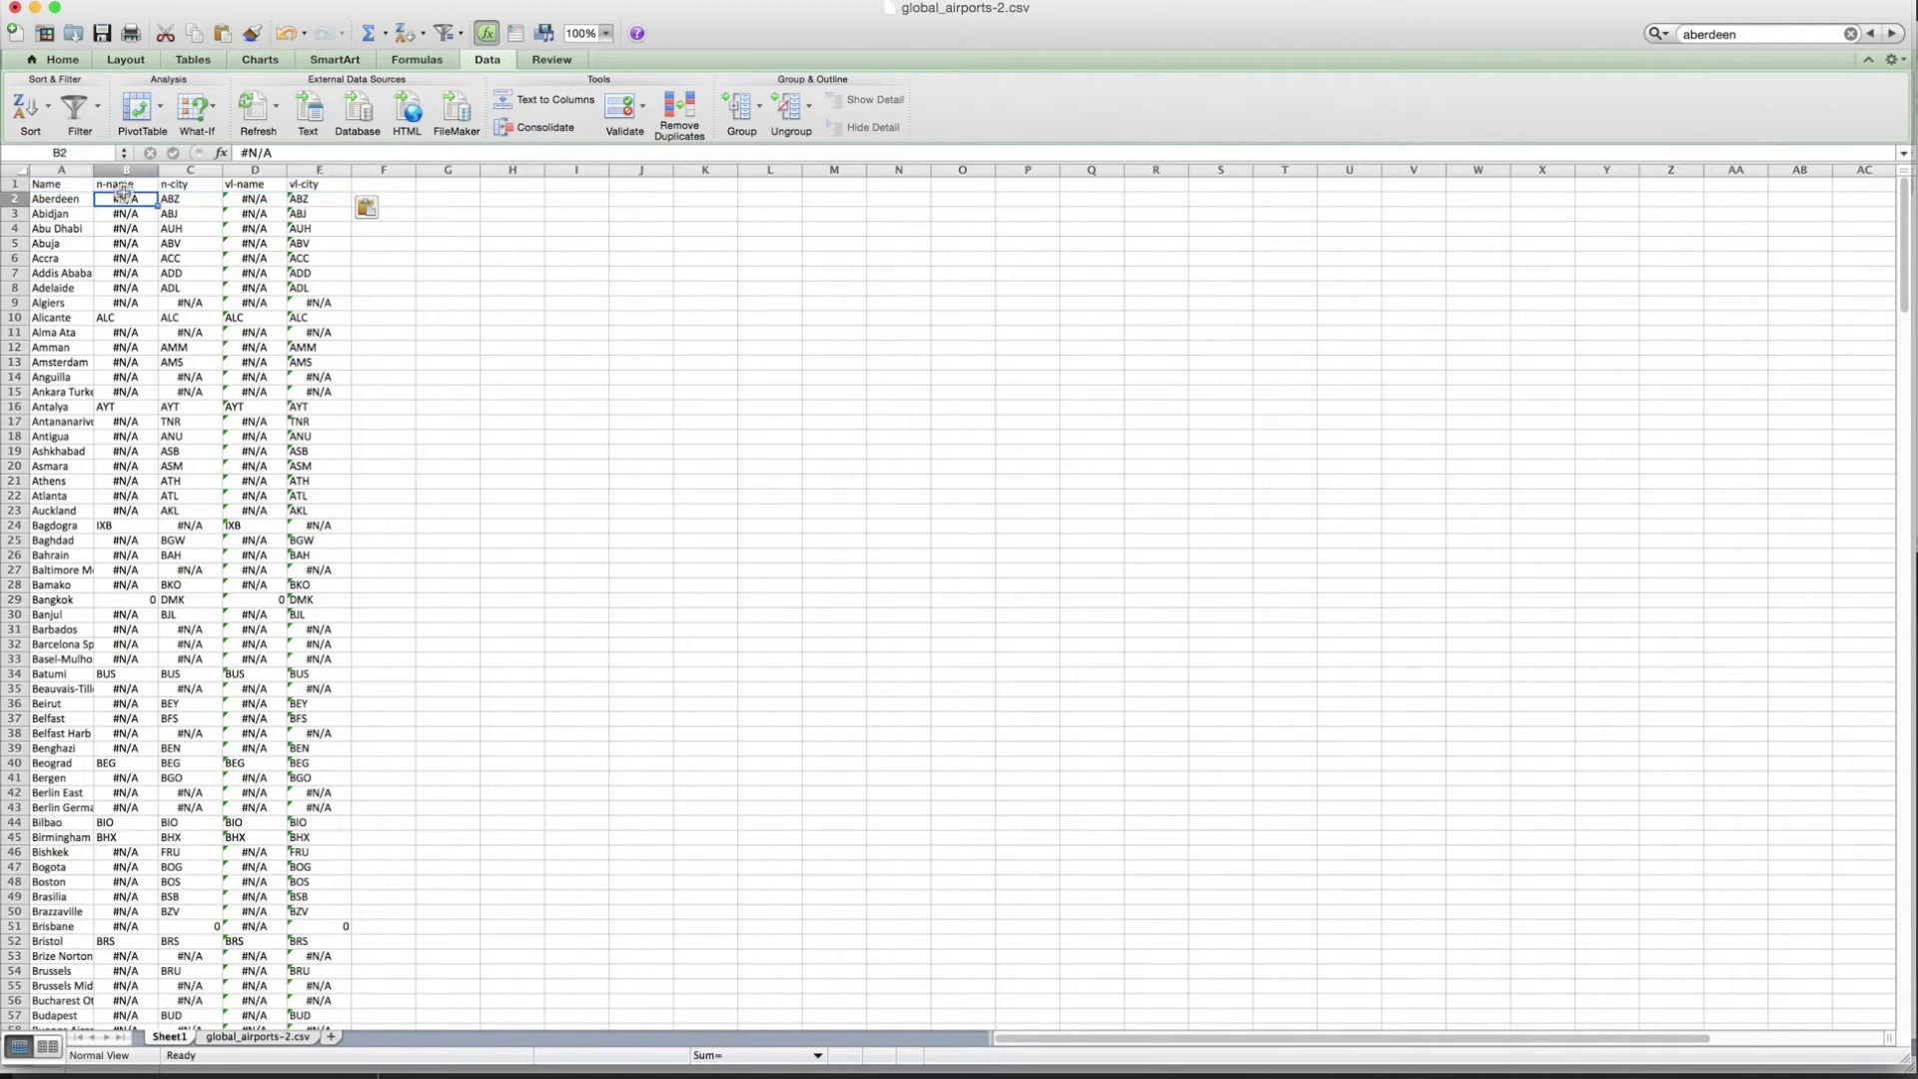
{"action": "left_click", "coordinate": [116, 199]}
{"action": "left_click", "coordinate": [245, 199]}
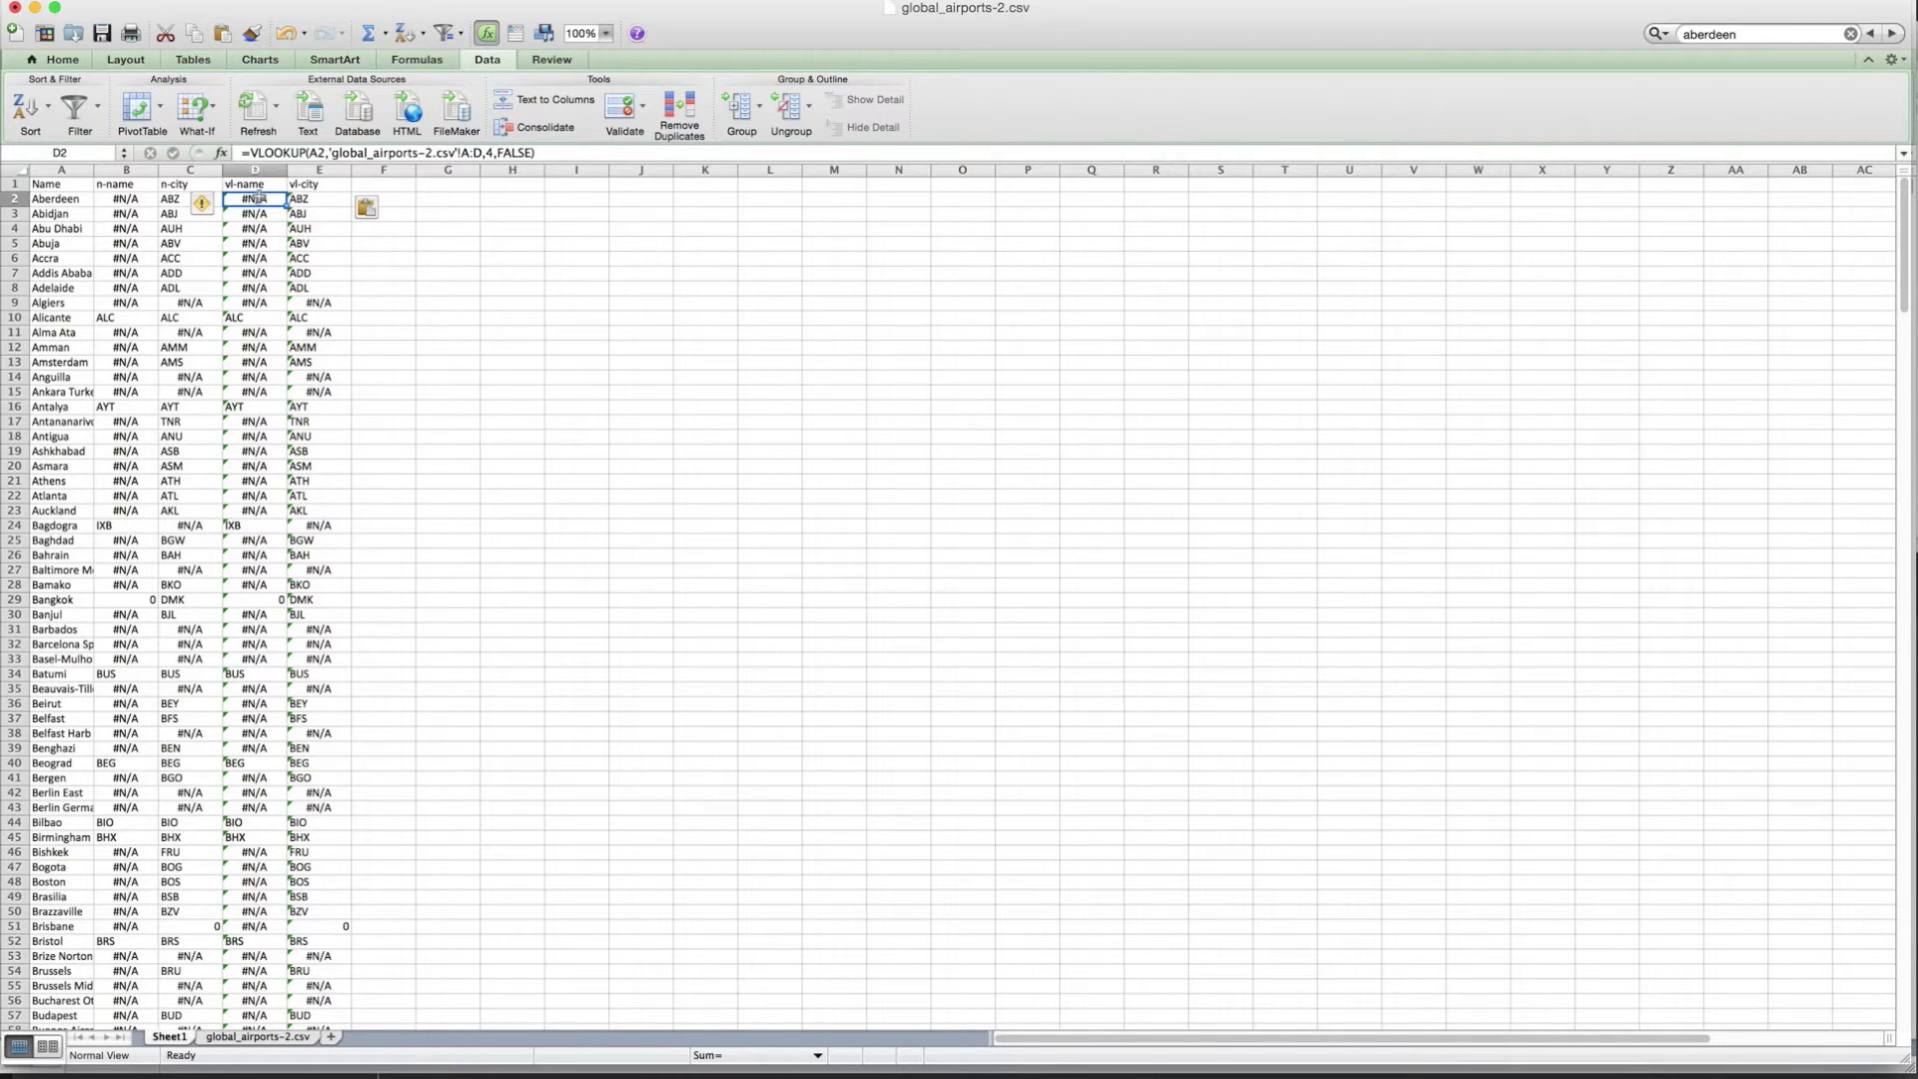
- Insert a blank column before n-name and paste a copy of the Name column into it
{"action": "left_click", "coordinate": [137, 171]}
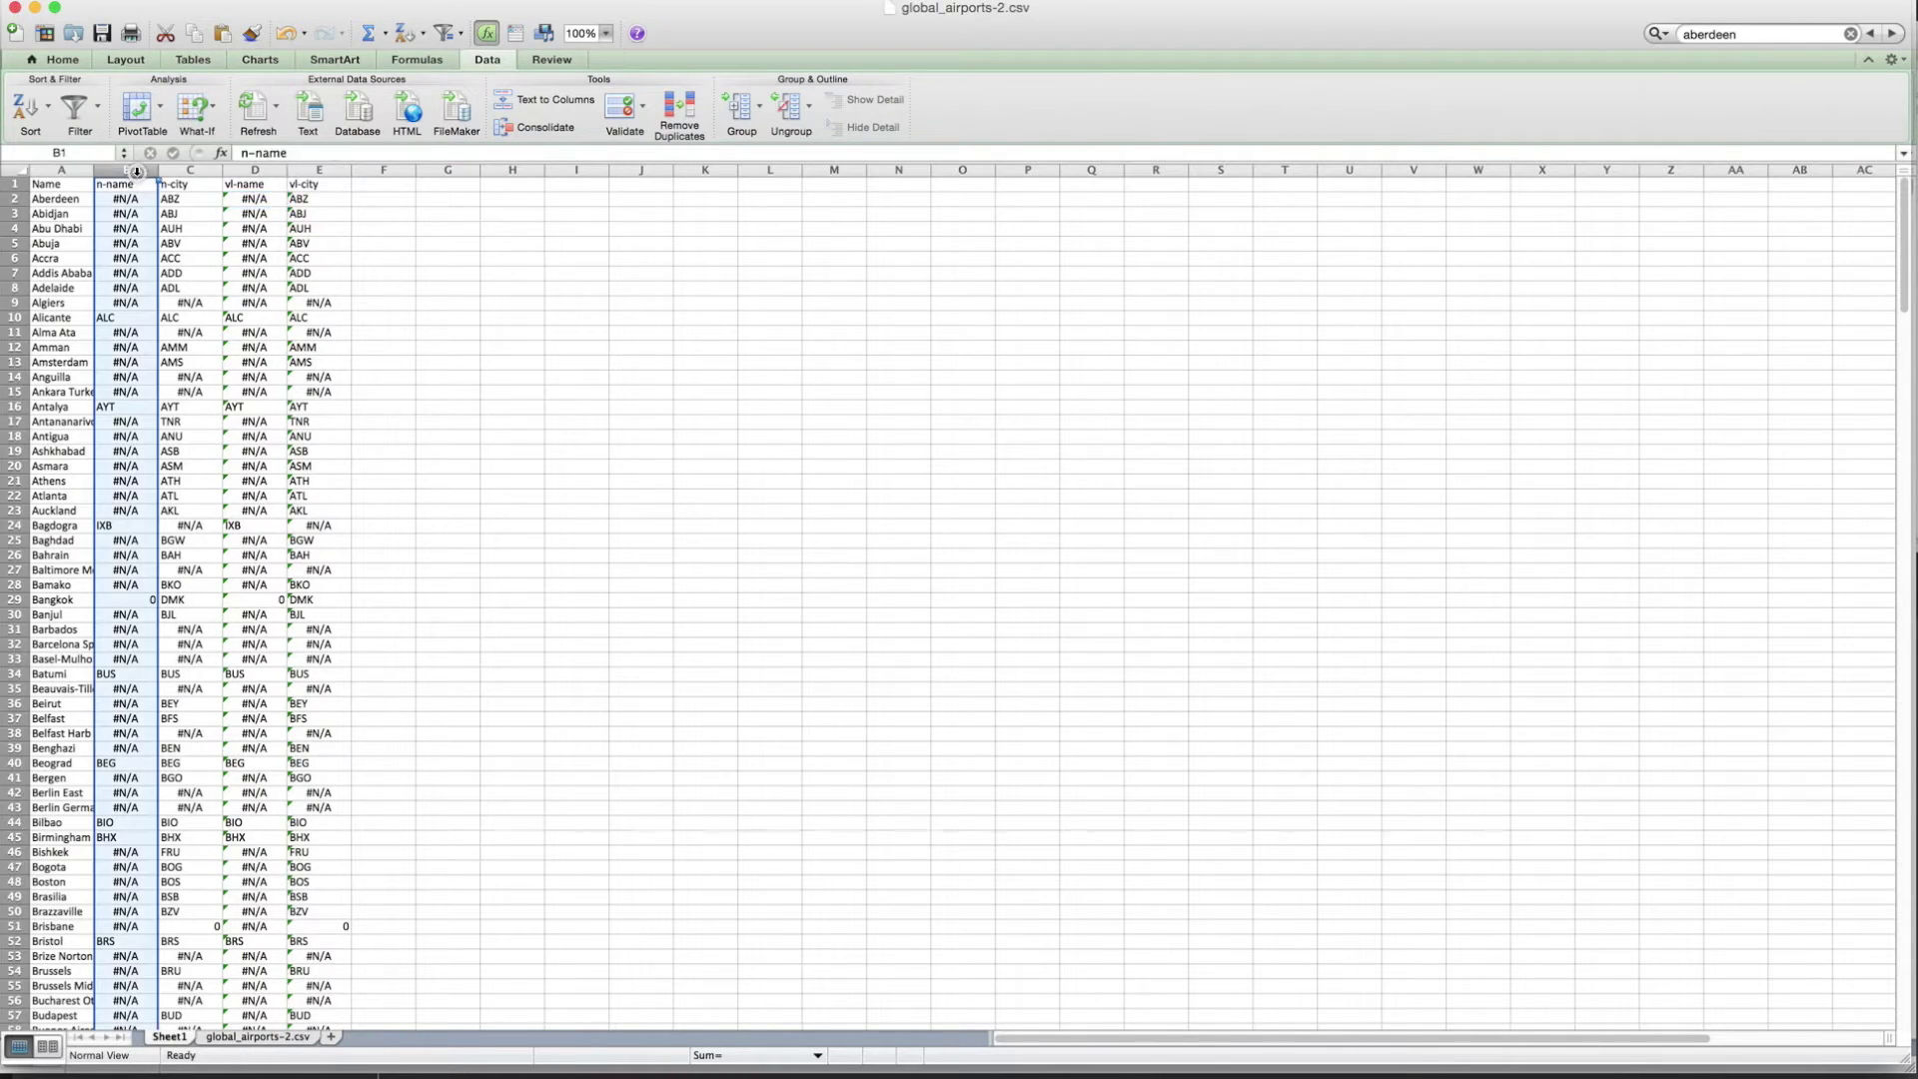
{"action": "right_click", "coordinate": [137, 172]}
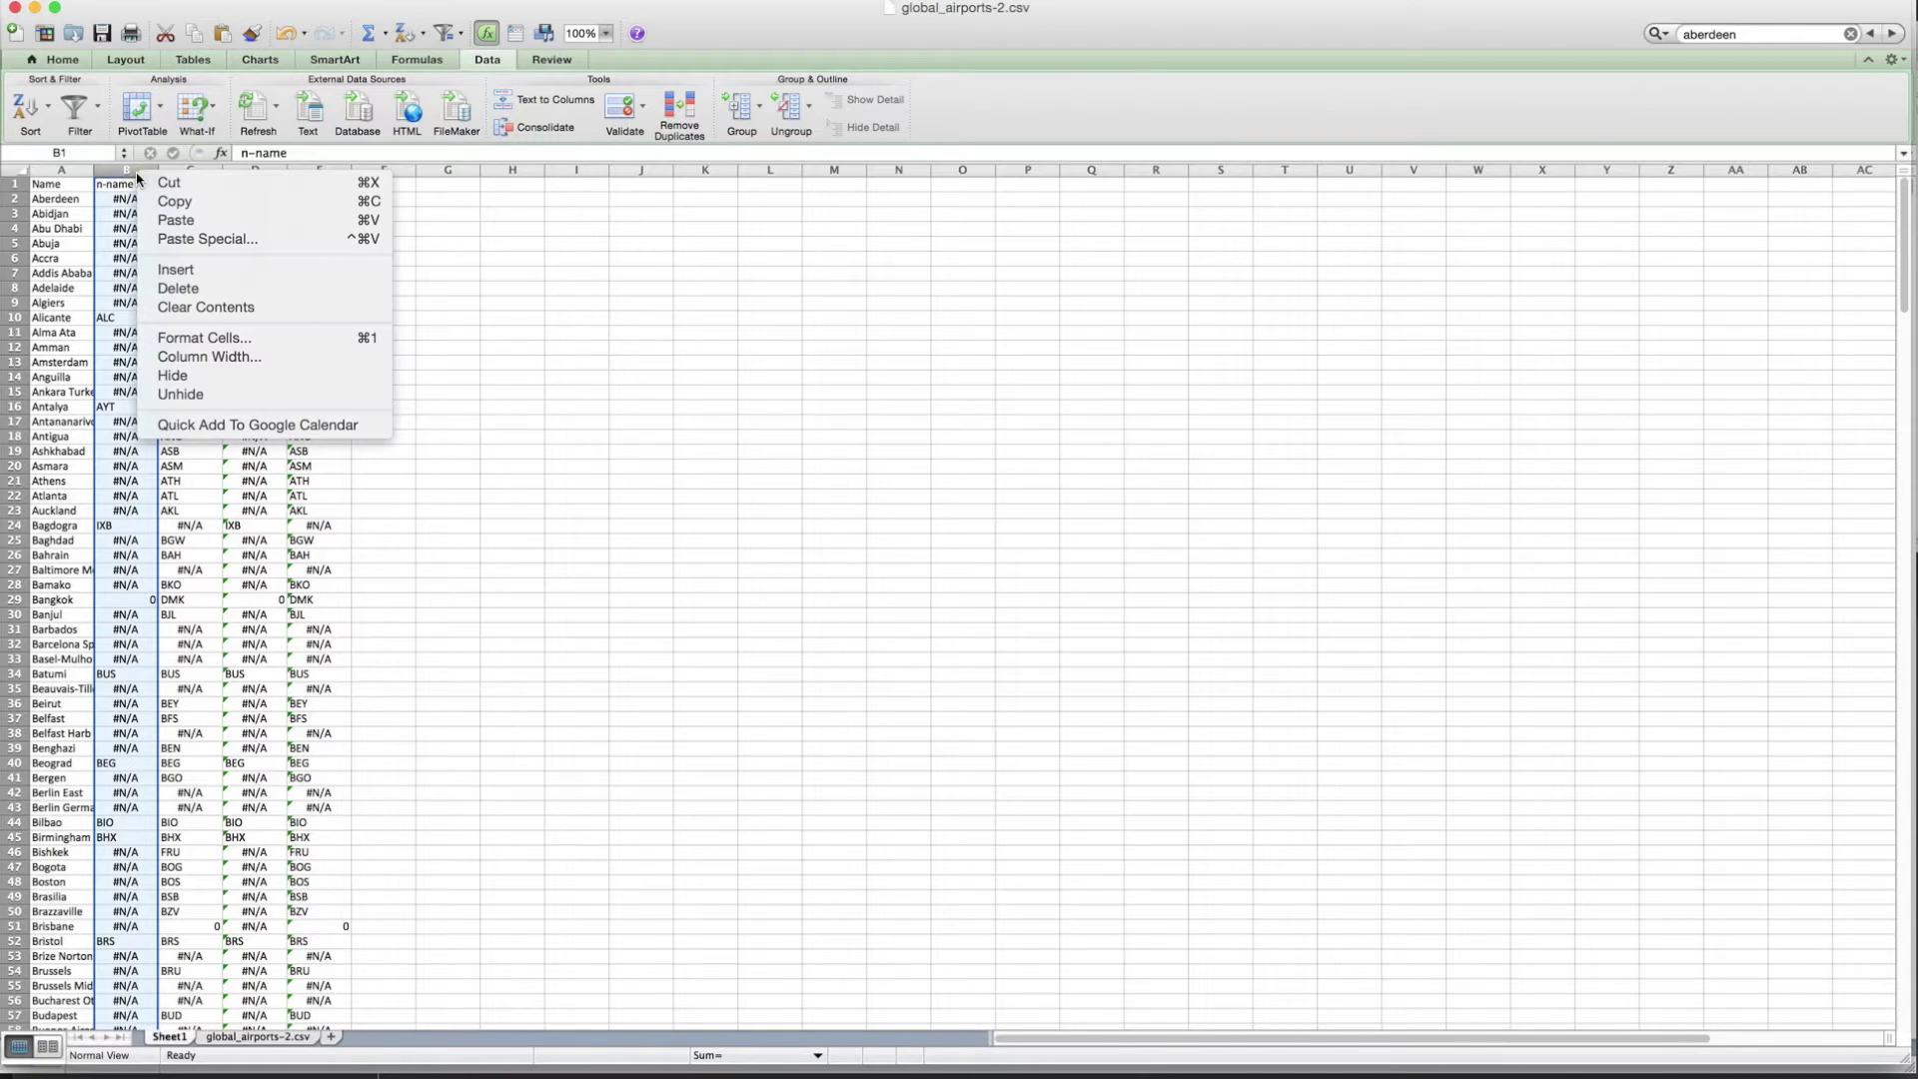
{"action": "left_click", "coordinate": [172, 268]}
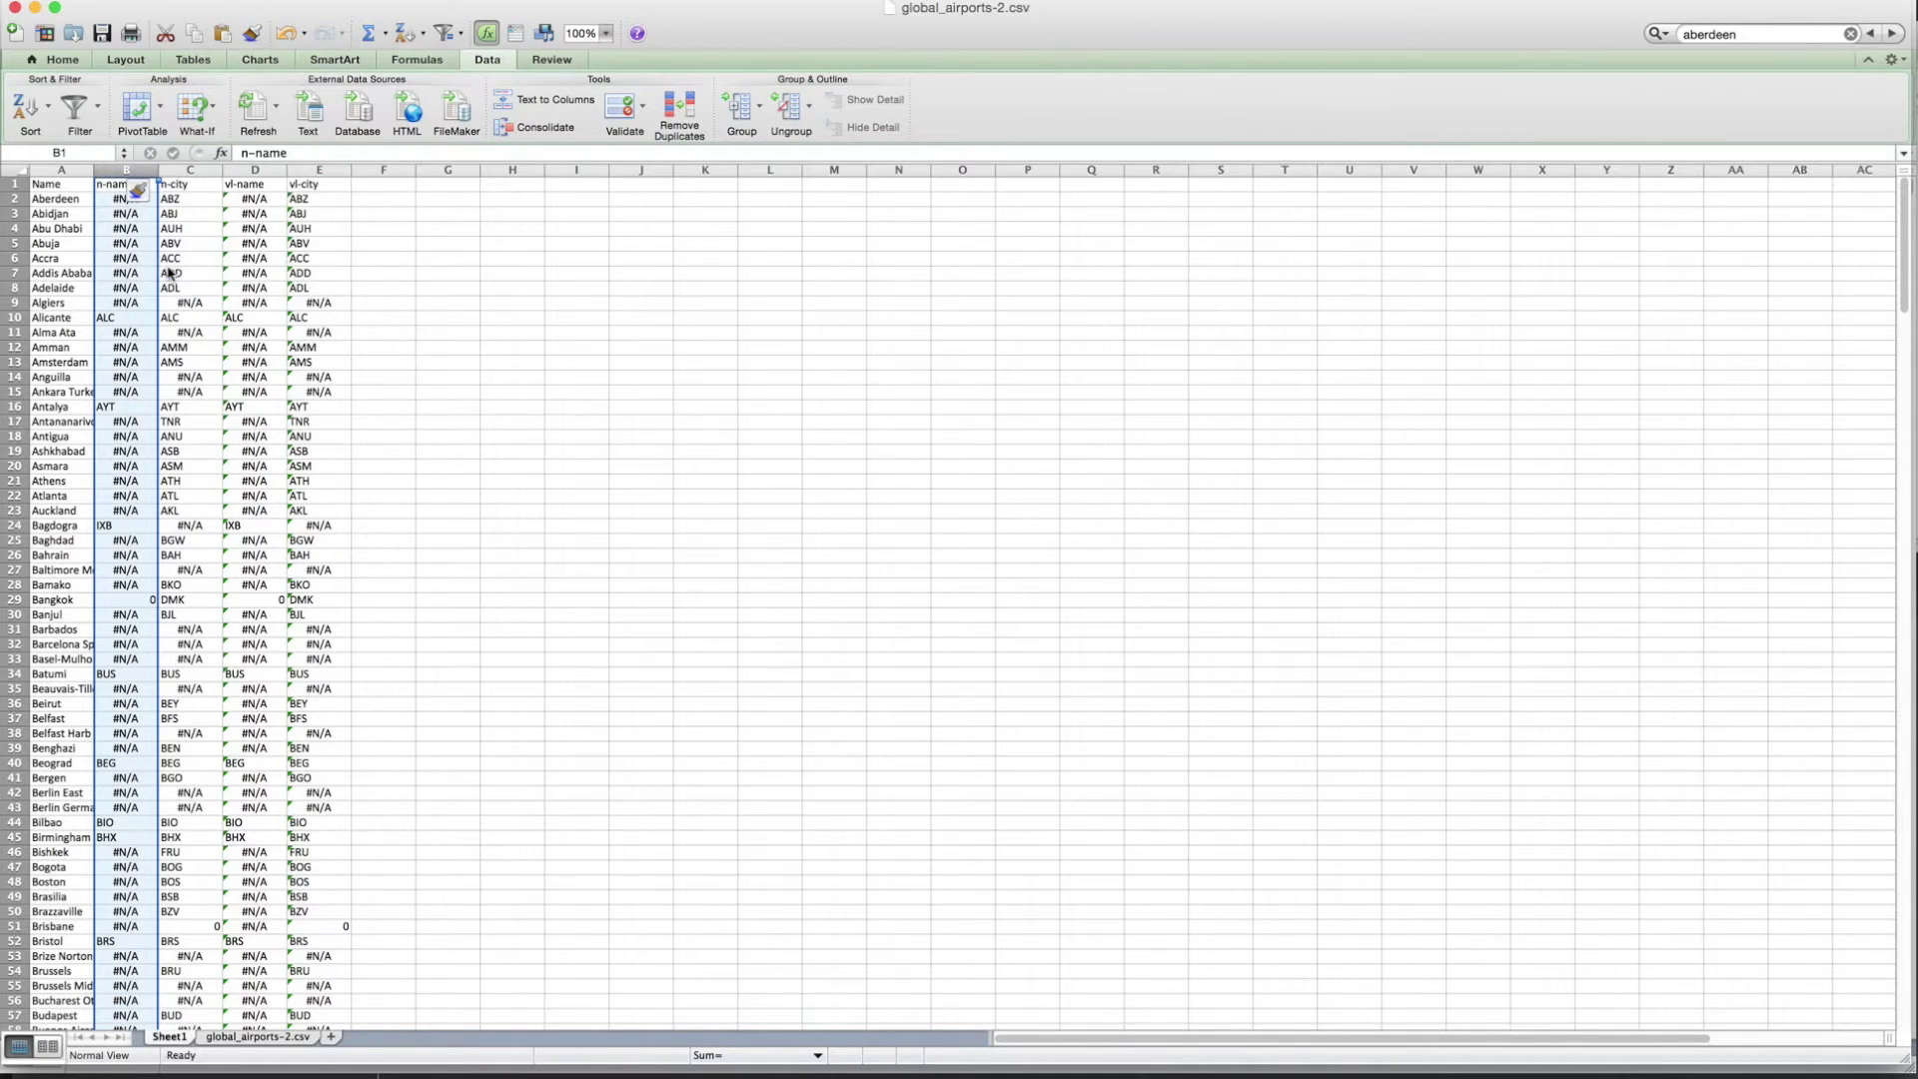
{"action": "left_click", "coordinate": [59, 171]}
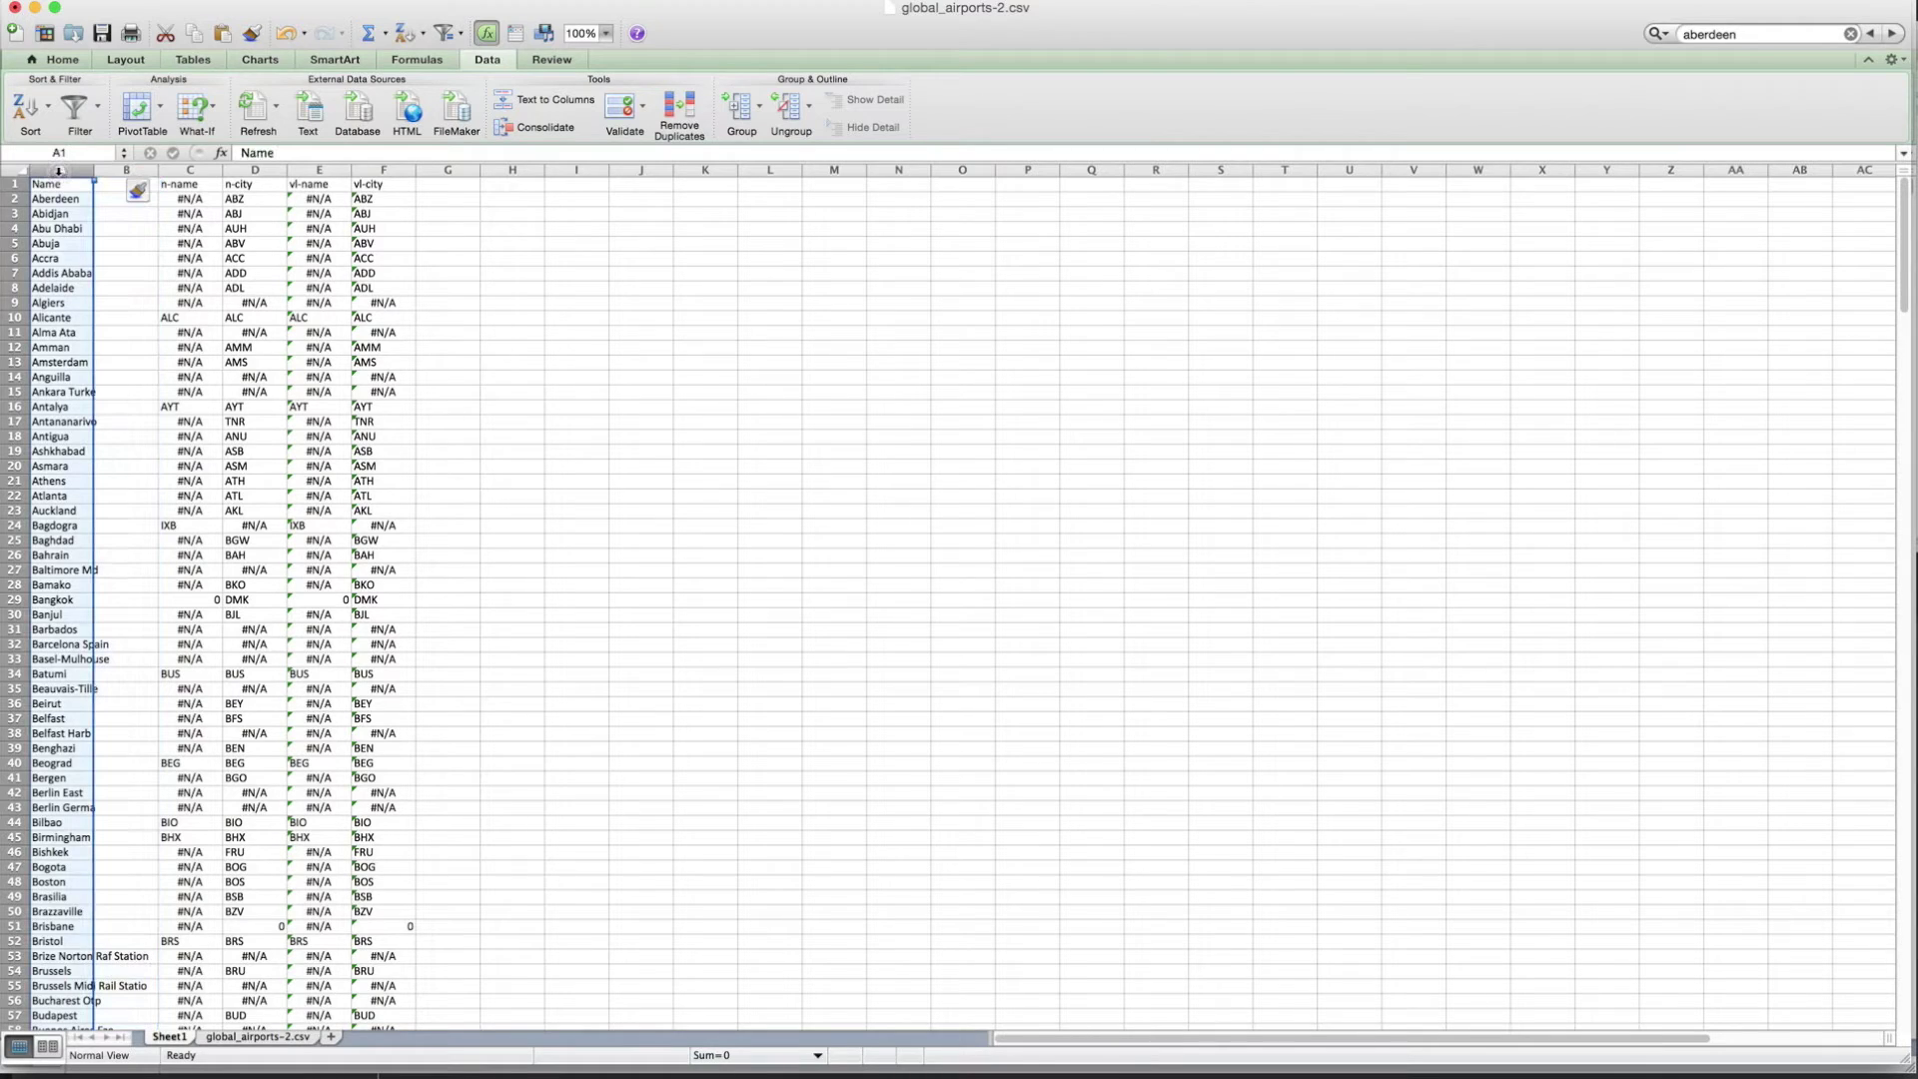
{"action": "key", "text": "super+c"}
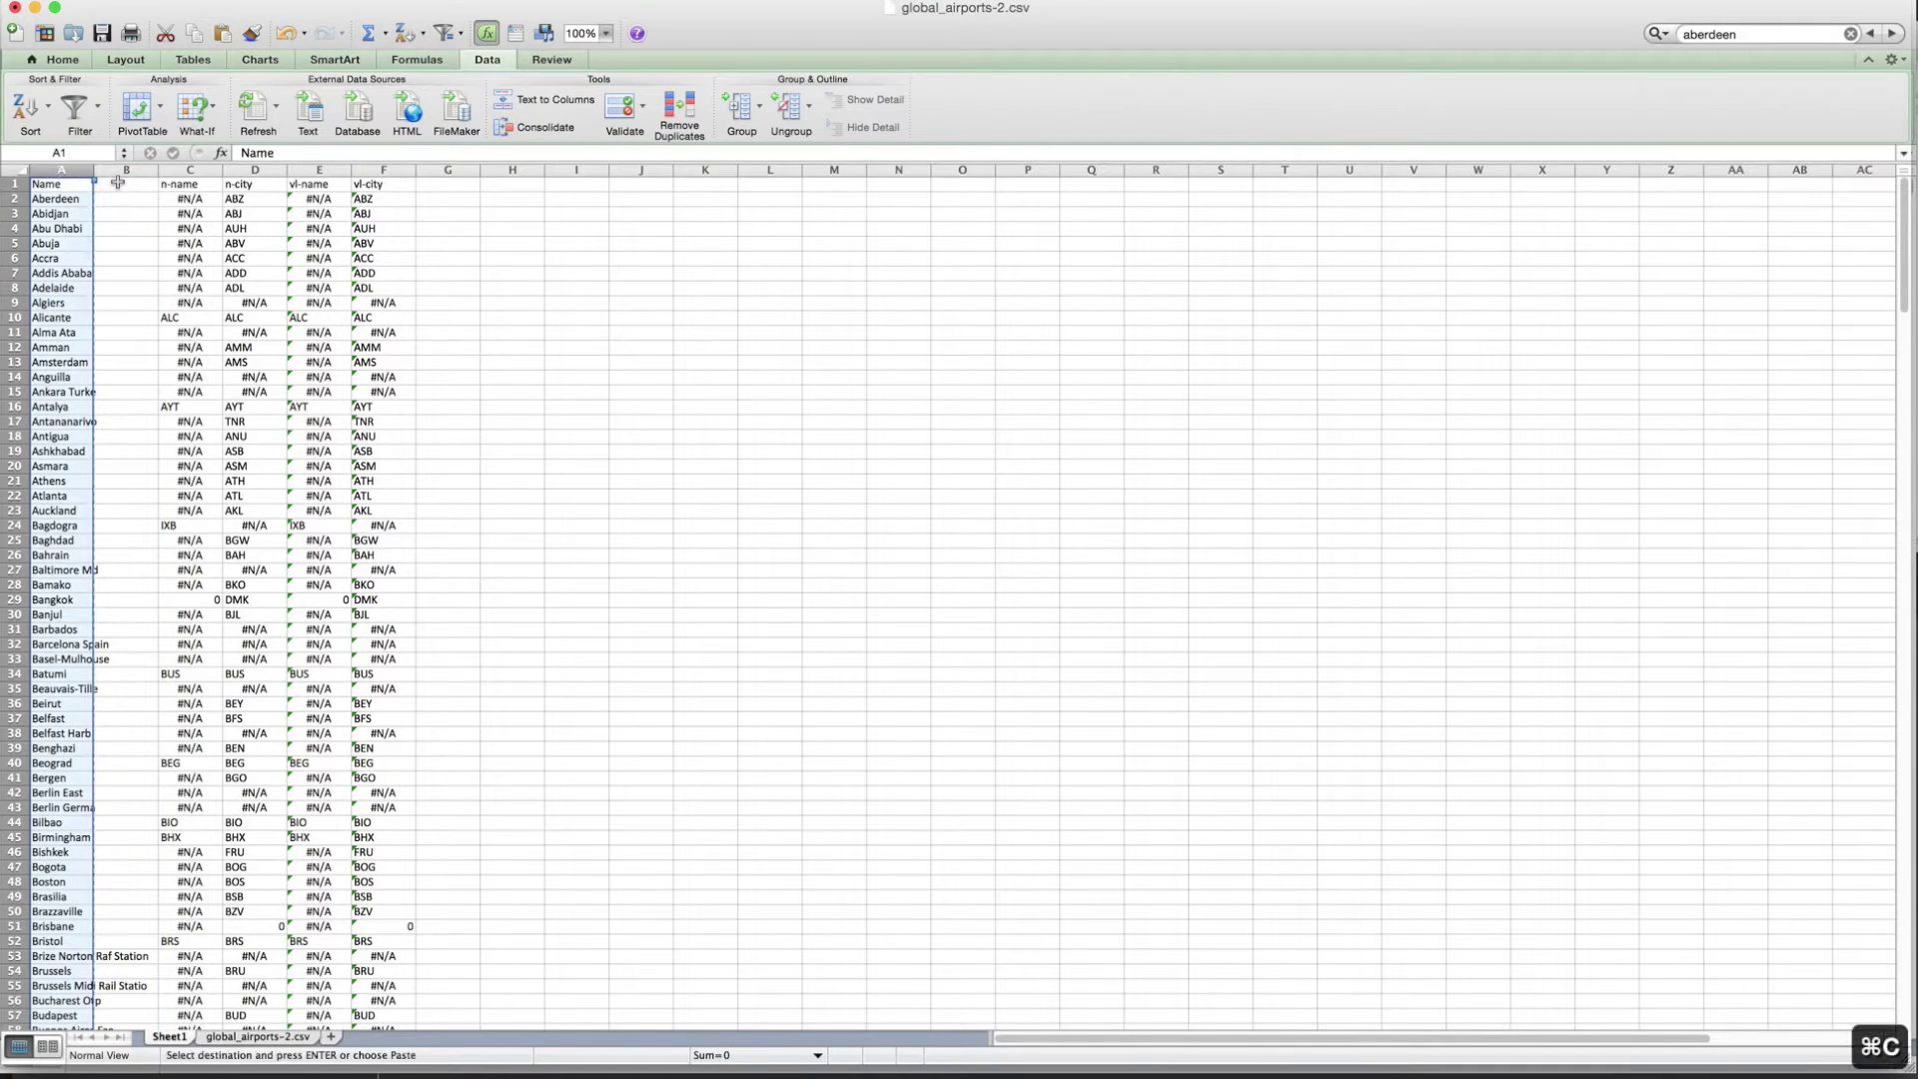
{"action": "left_click", "coordinate": [117, 184]}
{"action": "key", "text": "super+v"}
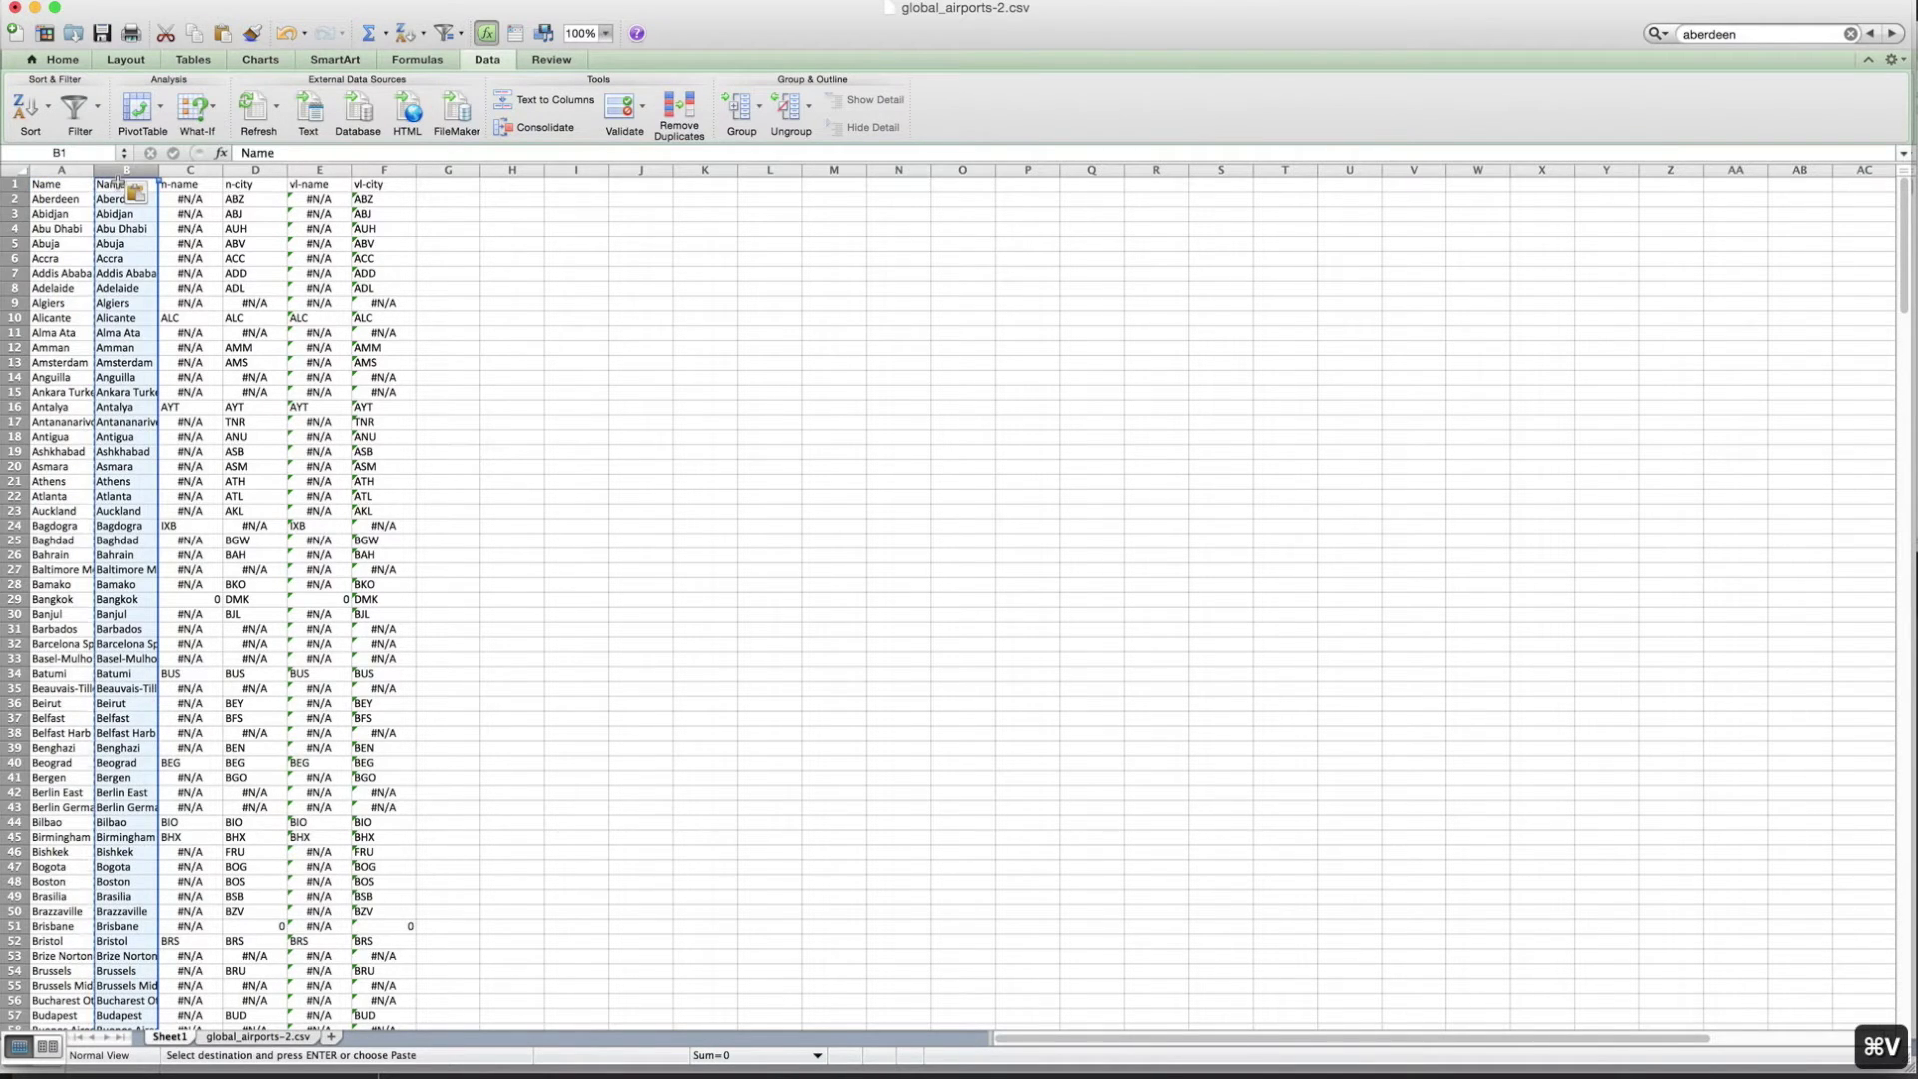
- Rename the header of the copied name column in B1 as Original
{"action": "left_click", "coordinate": [117, 184]}
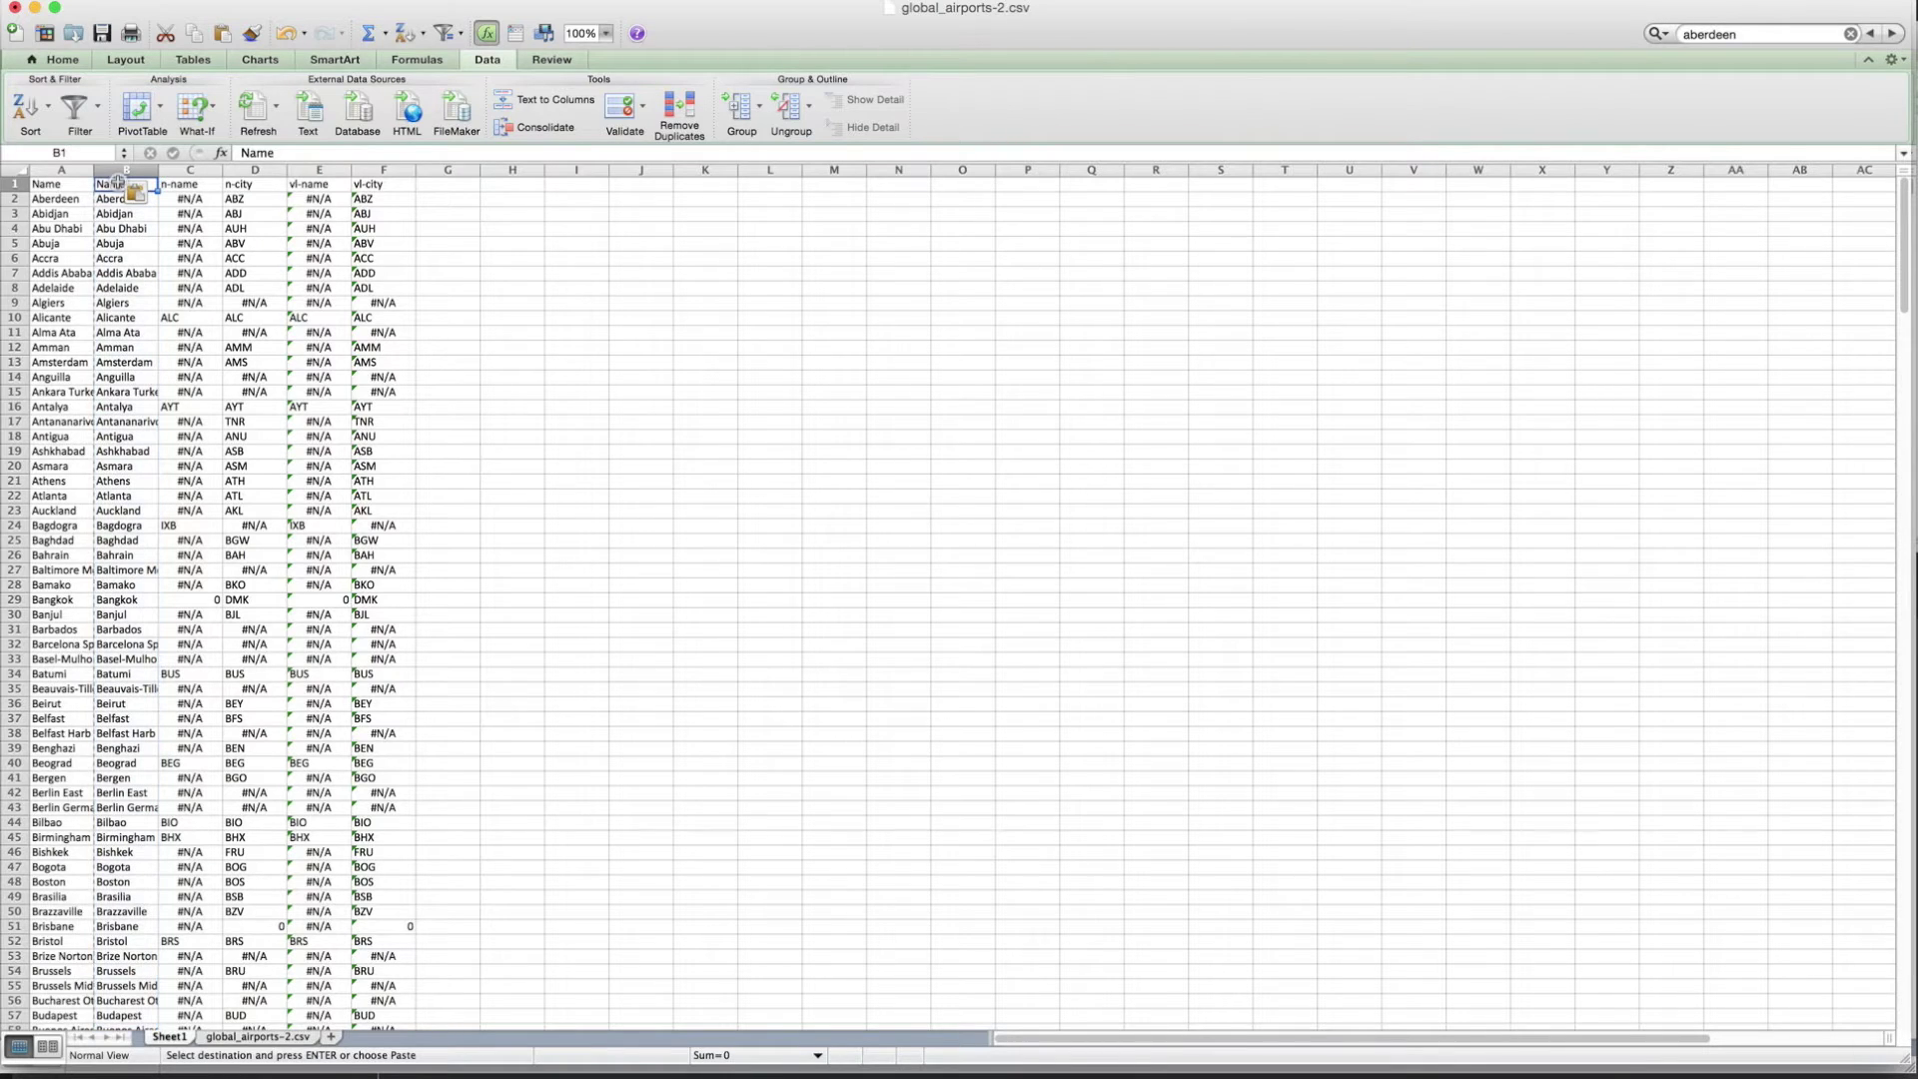
{"action": "type", "text": "Origia"}
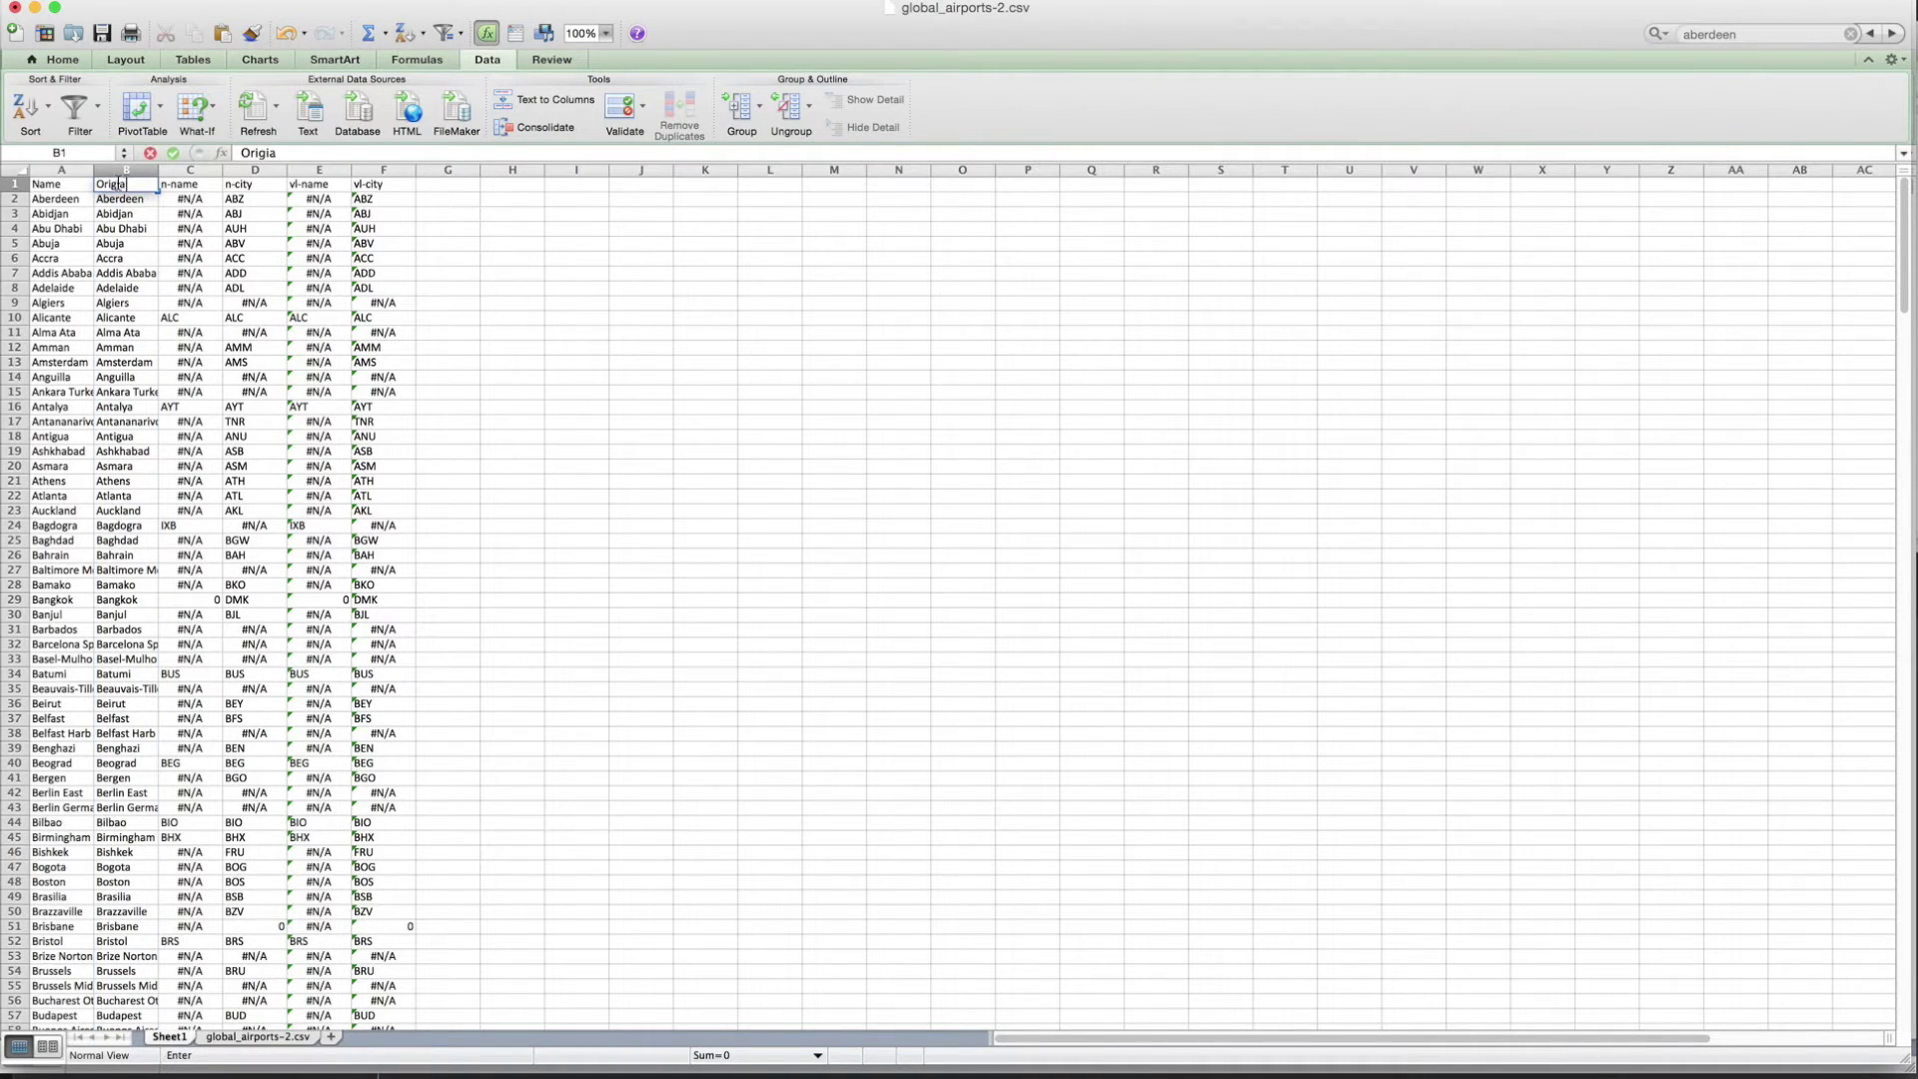
{"action": "key", "text": "BackSpace"}
{"action": "type", "text": "nal"}
{"action": "key", "text": "Return"}
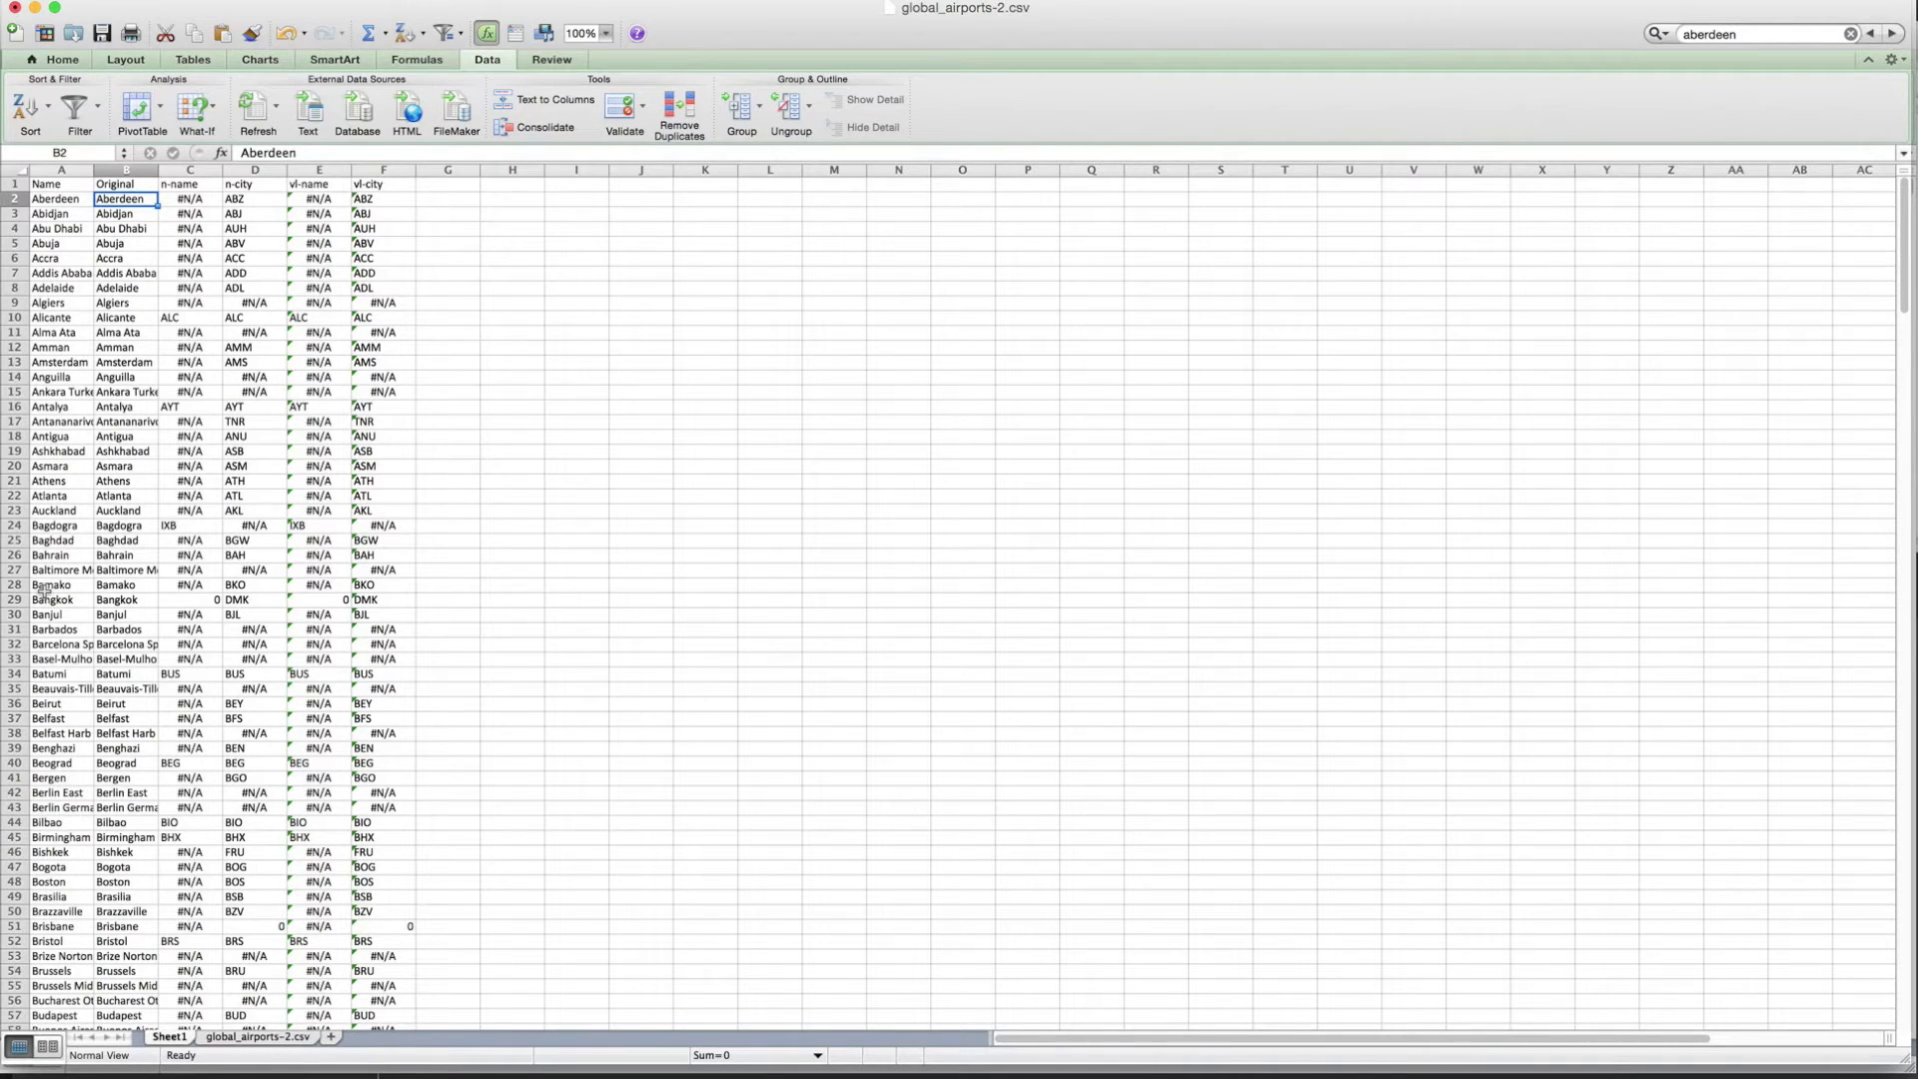
- Sort the airport list by the n-city column in descending order and review the sorted rows
{"action": "left_click", "coordinate": [250, 199]}
{"action": "left_click", "coordinate": [27, 104]}
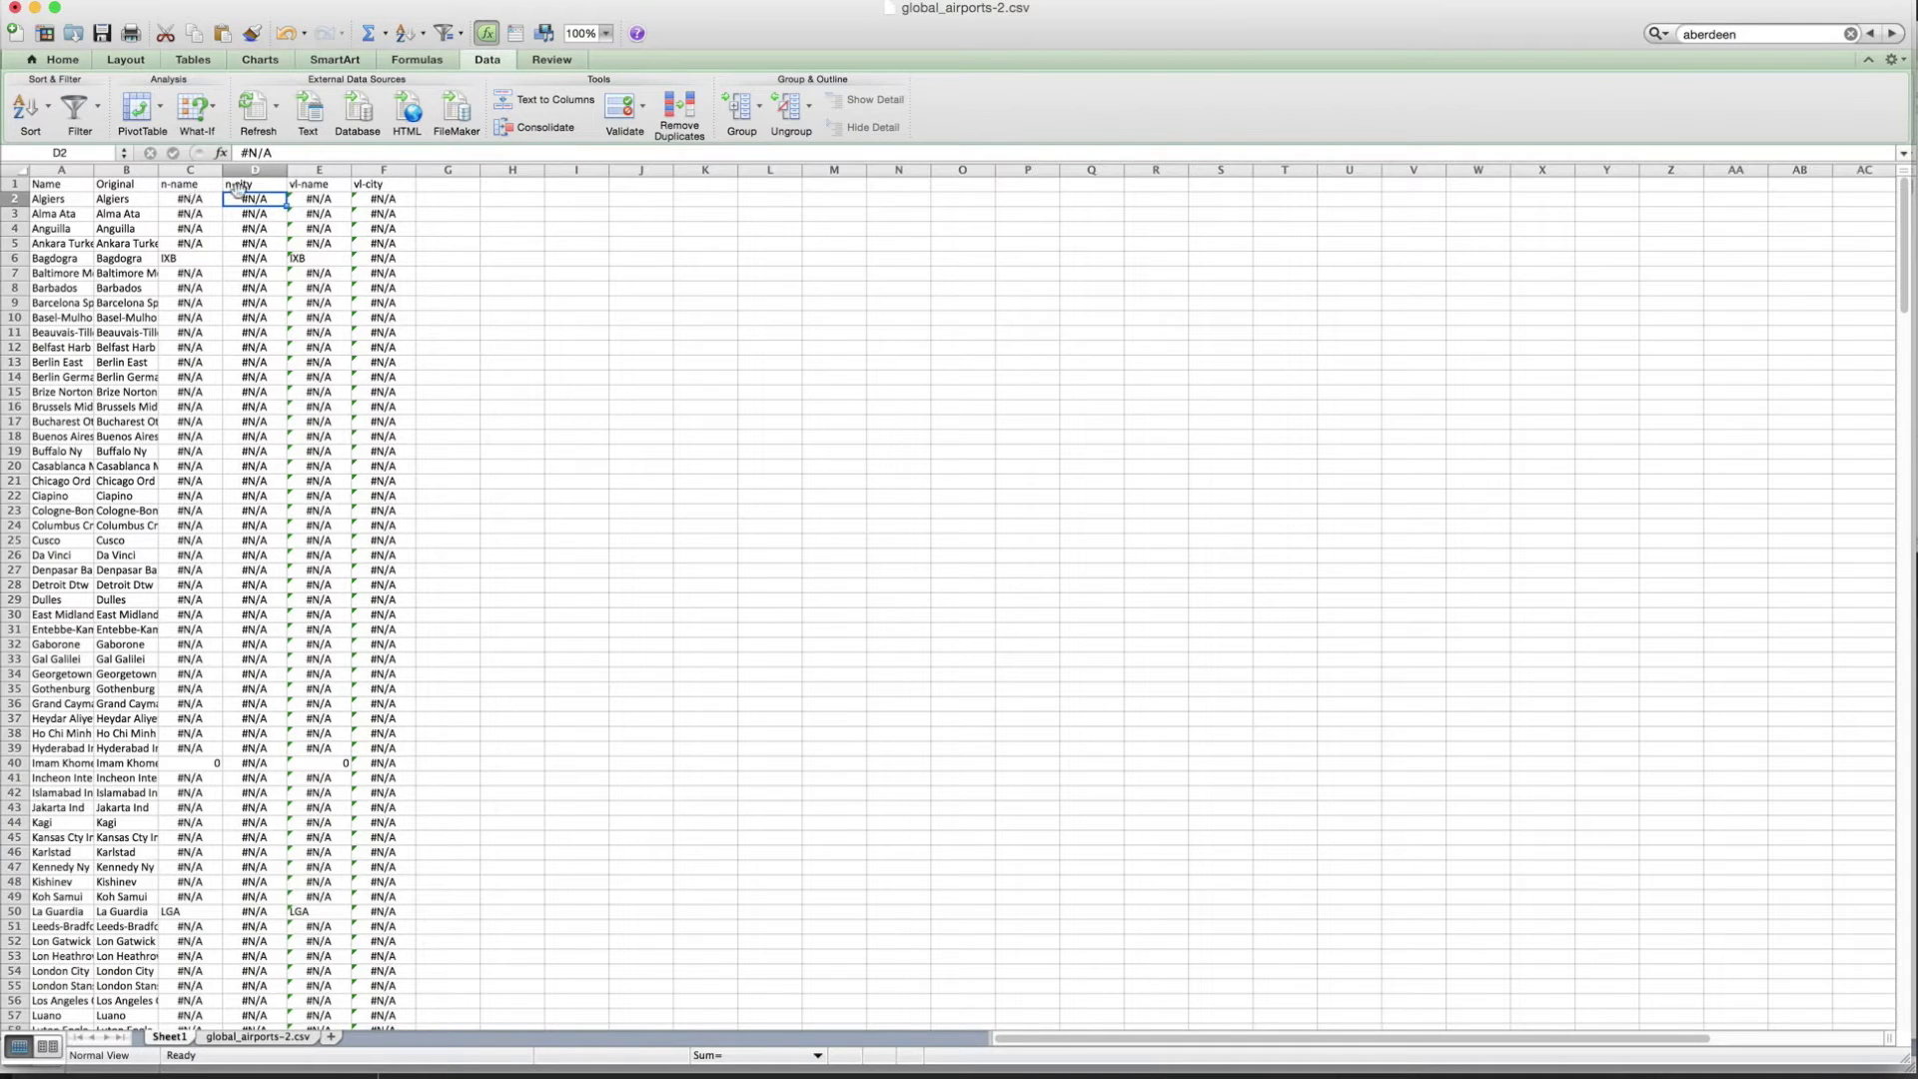
{"action": "scroll", "coordinate": [219, 547], "scroll_direction": "down", "scroll_amount": 20}
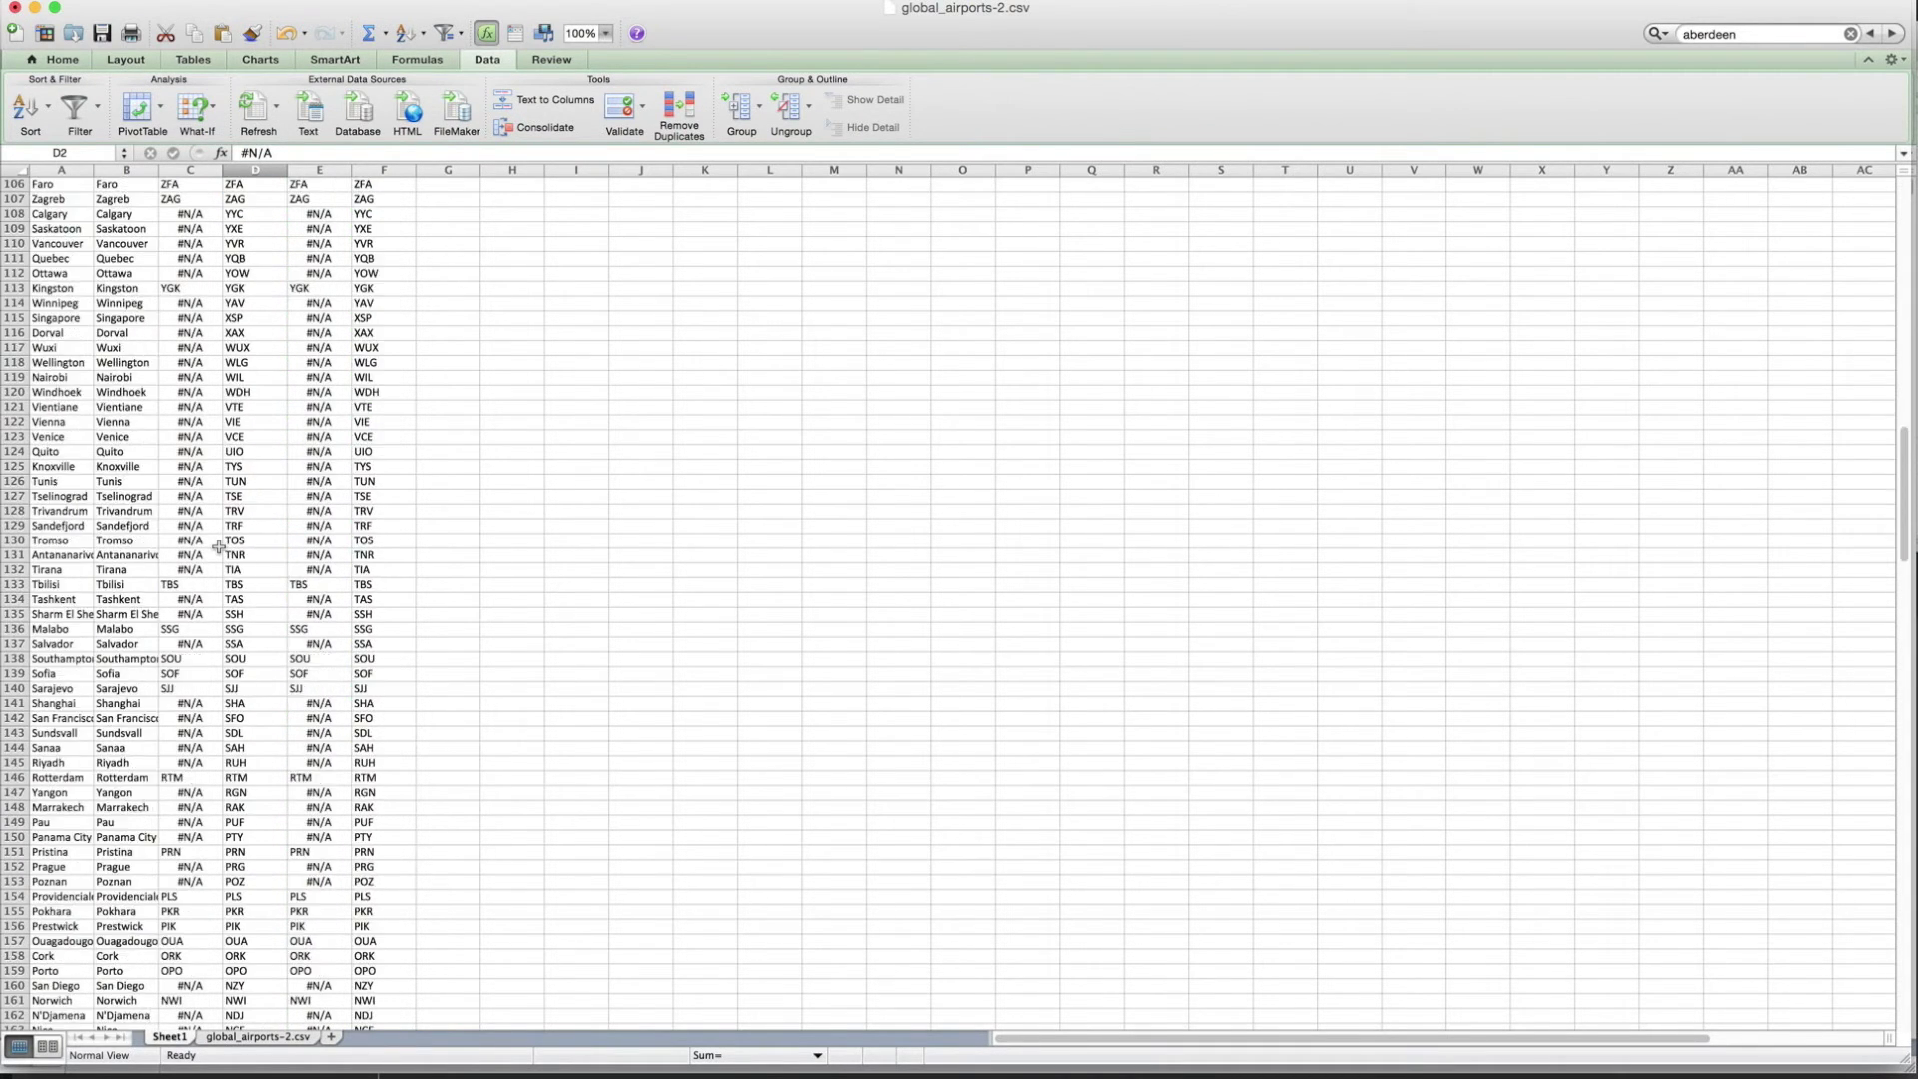
- Review the descending rows, then sort the airport list by the n-city column in ascending order
{"action": "scroll", "coordinate": [219, 548], "scroll_direction": "up", "scroll_amount": 3}
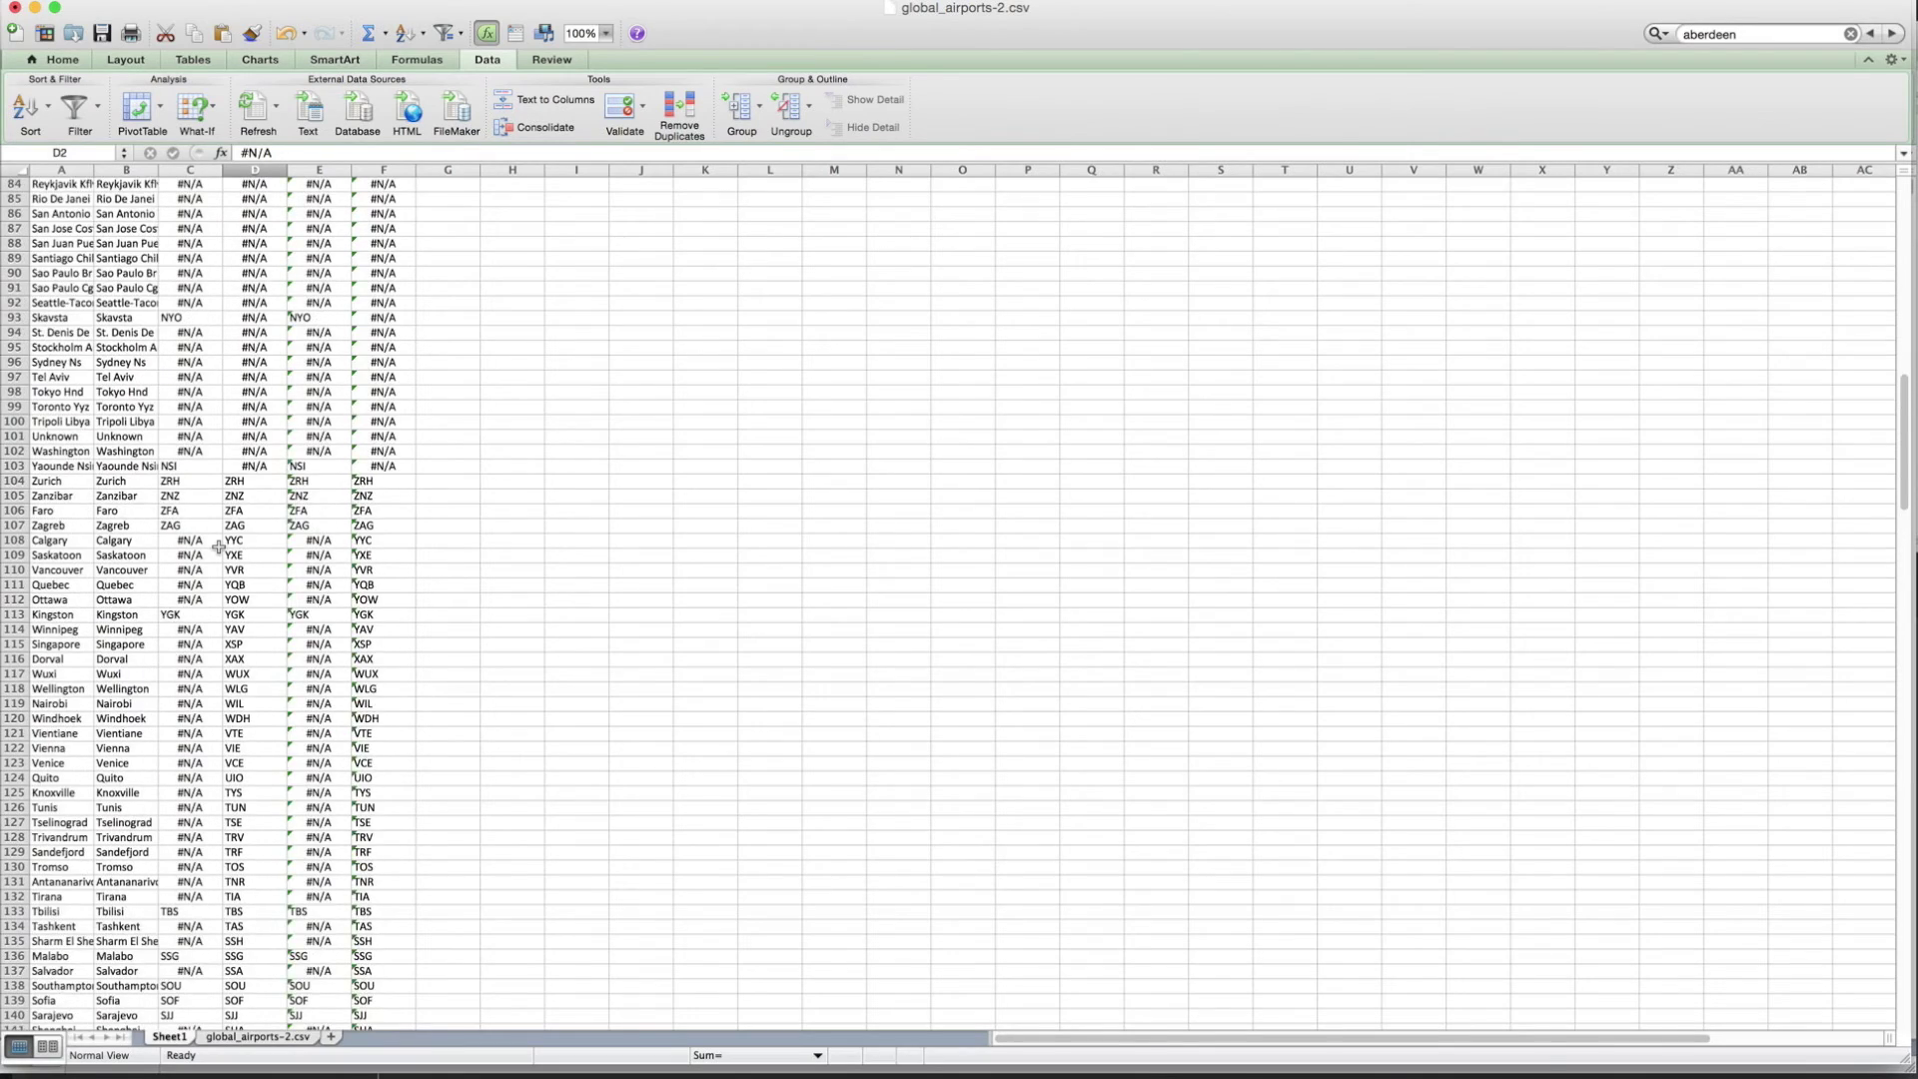
{"action": "scroll", "coordinate": [219, 547], "scroll_direction": "down", "scroll_amount": 20}
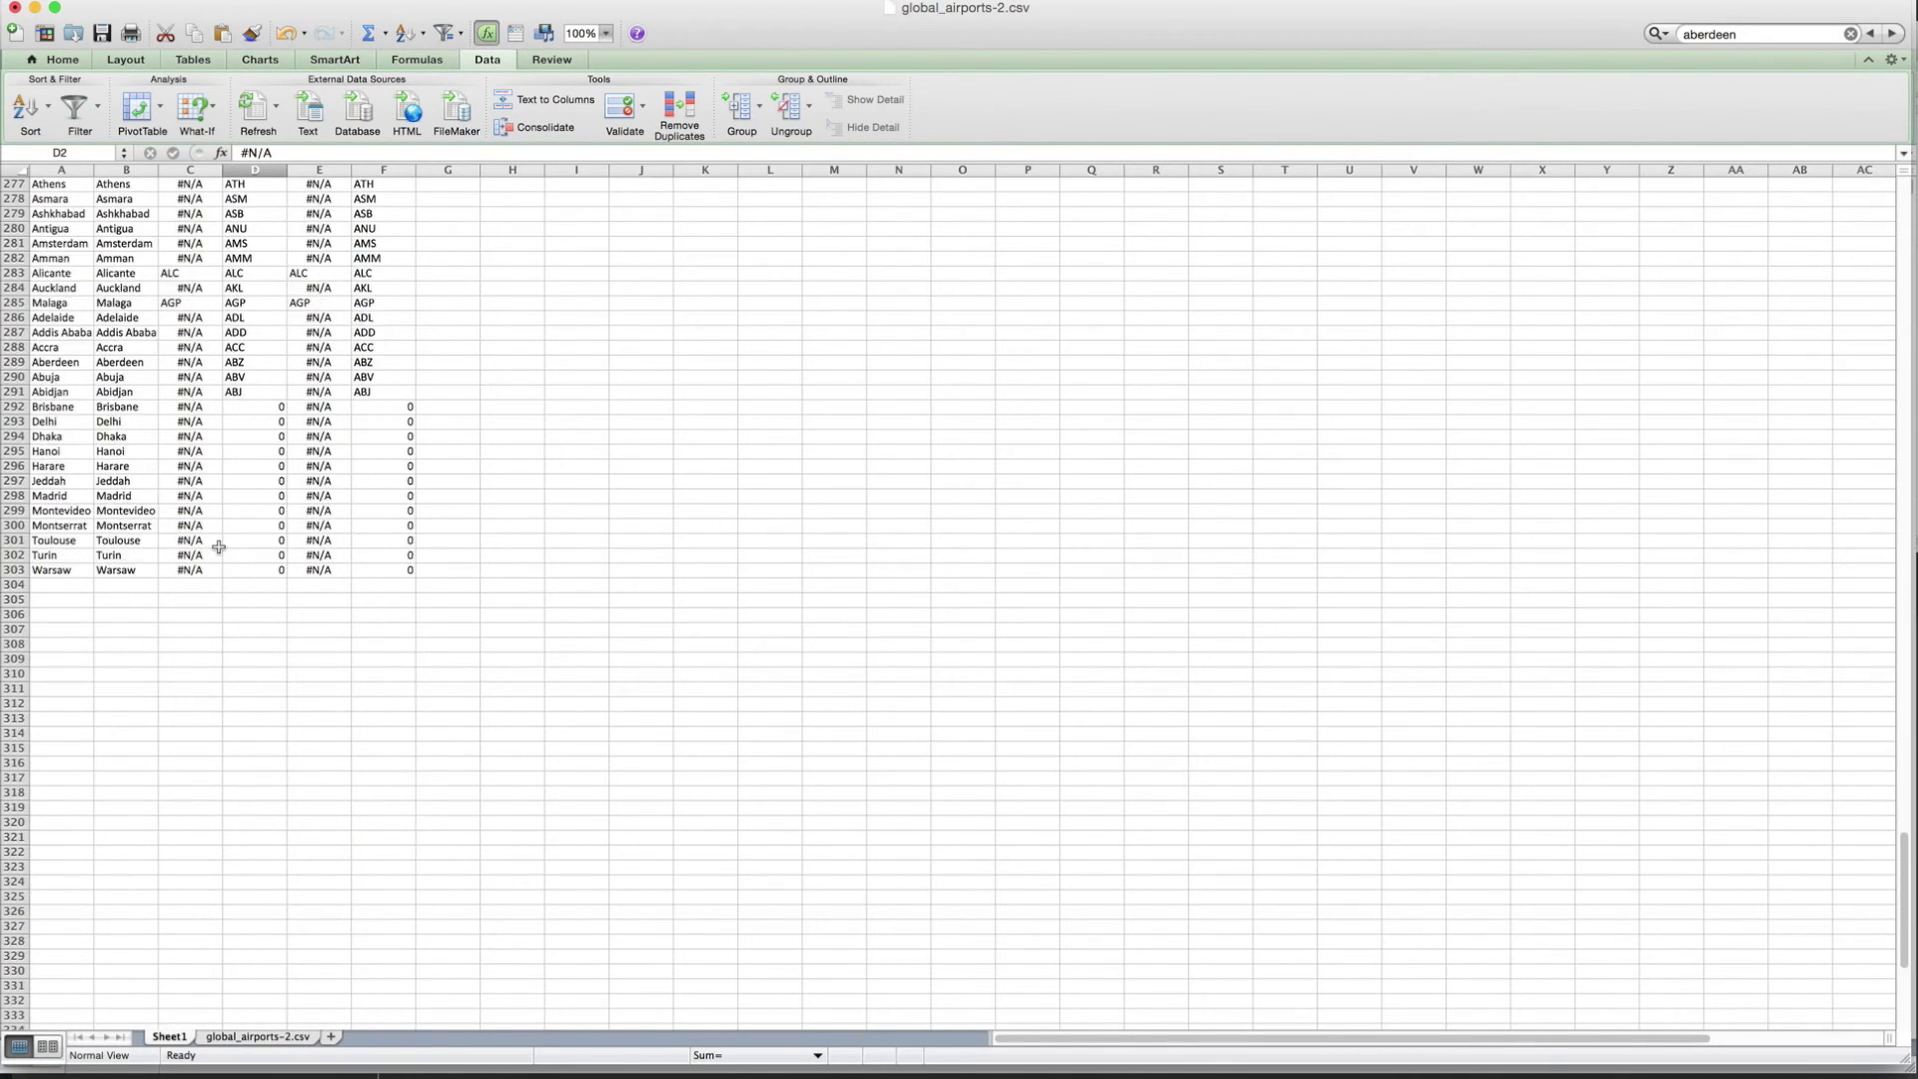
{"action": "scroll", "coordinate": [219, 548], "scroll_direction": "up", "scroll_amount": 20}
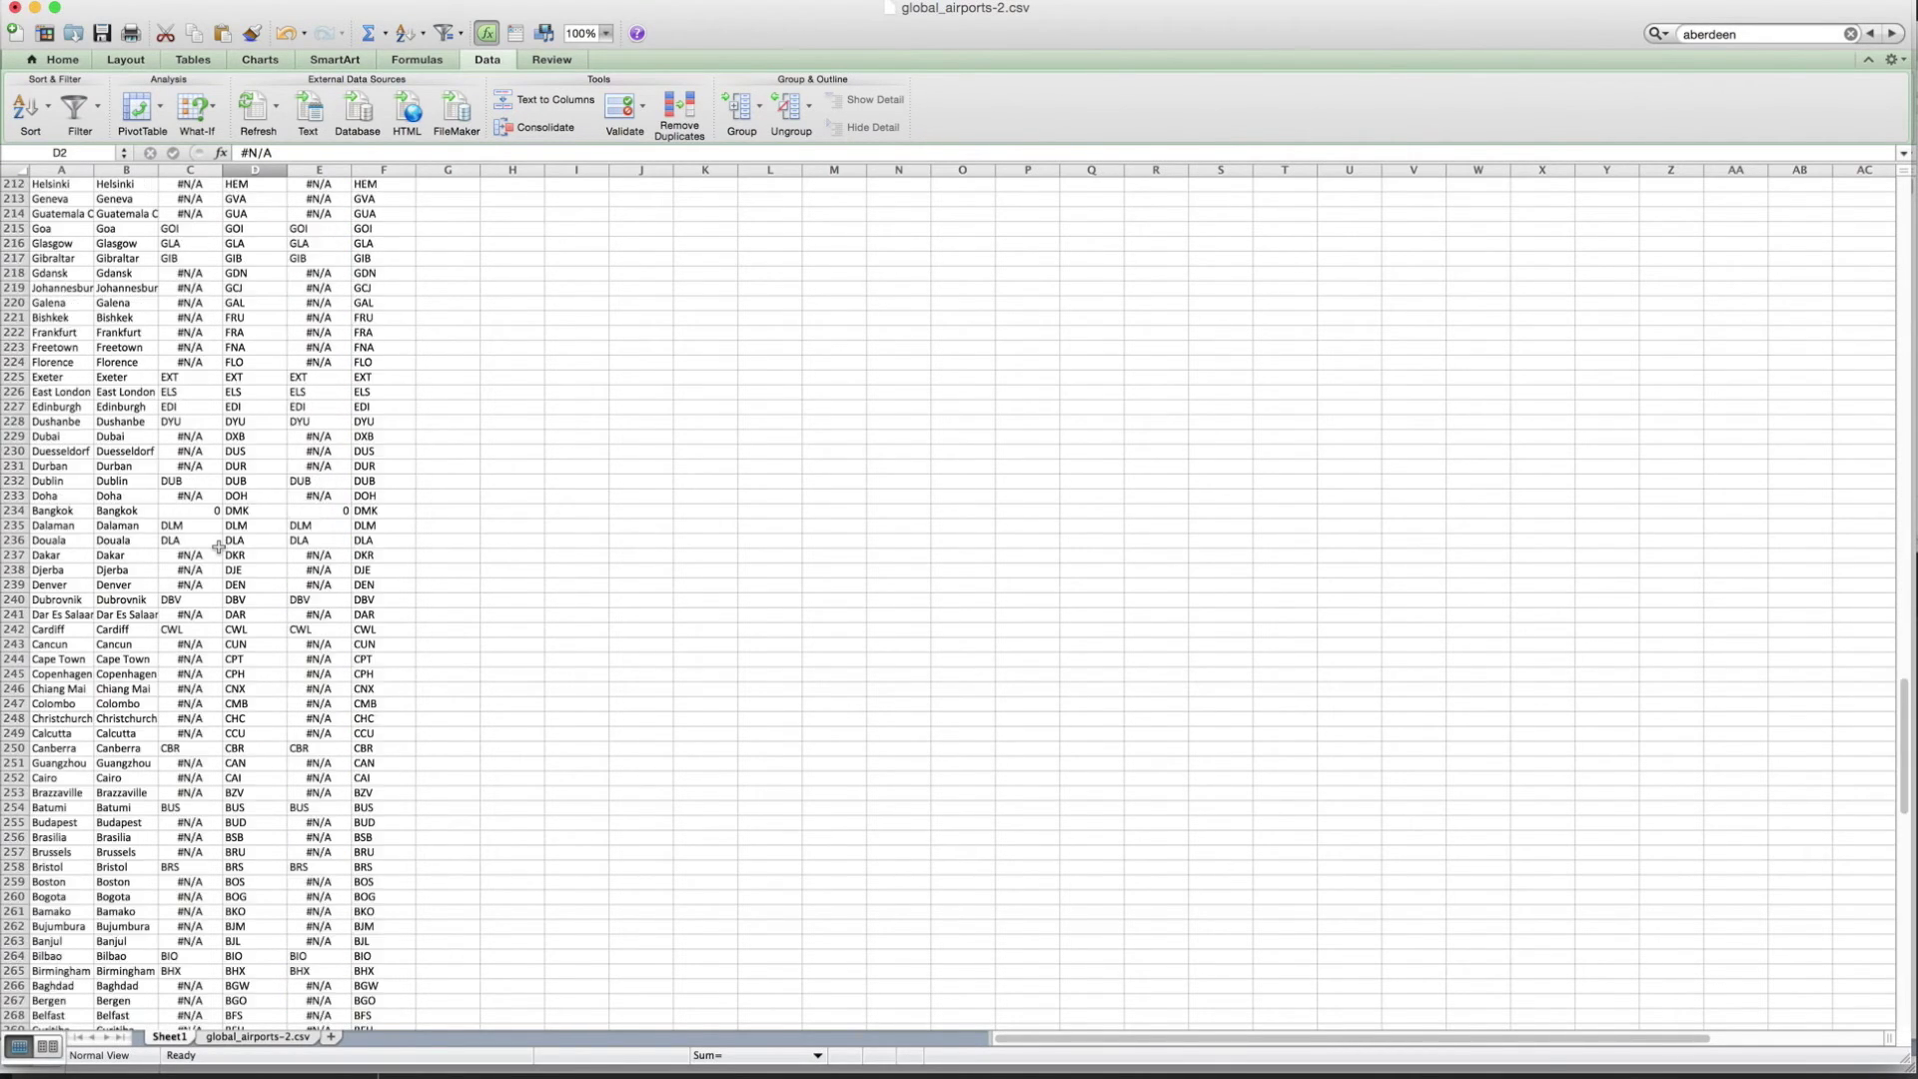
{"action": "scroll", "coordinate": [218, 548], "scroll_direction": "up", "scroll_amount": 20}
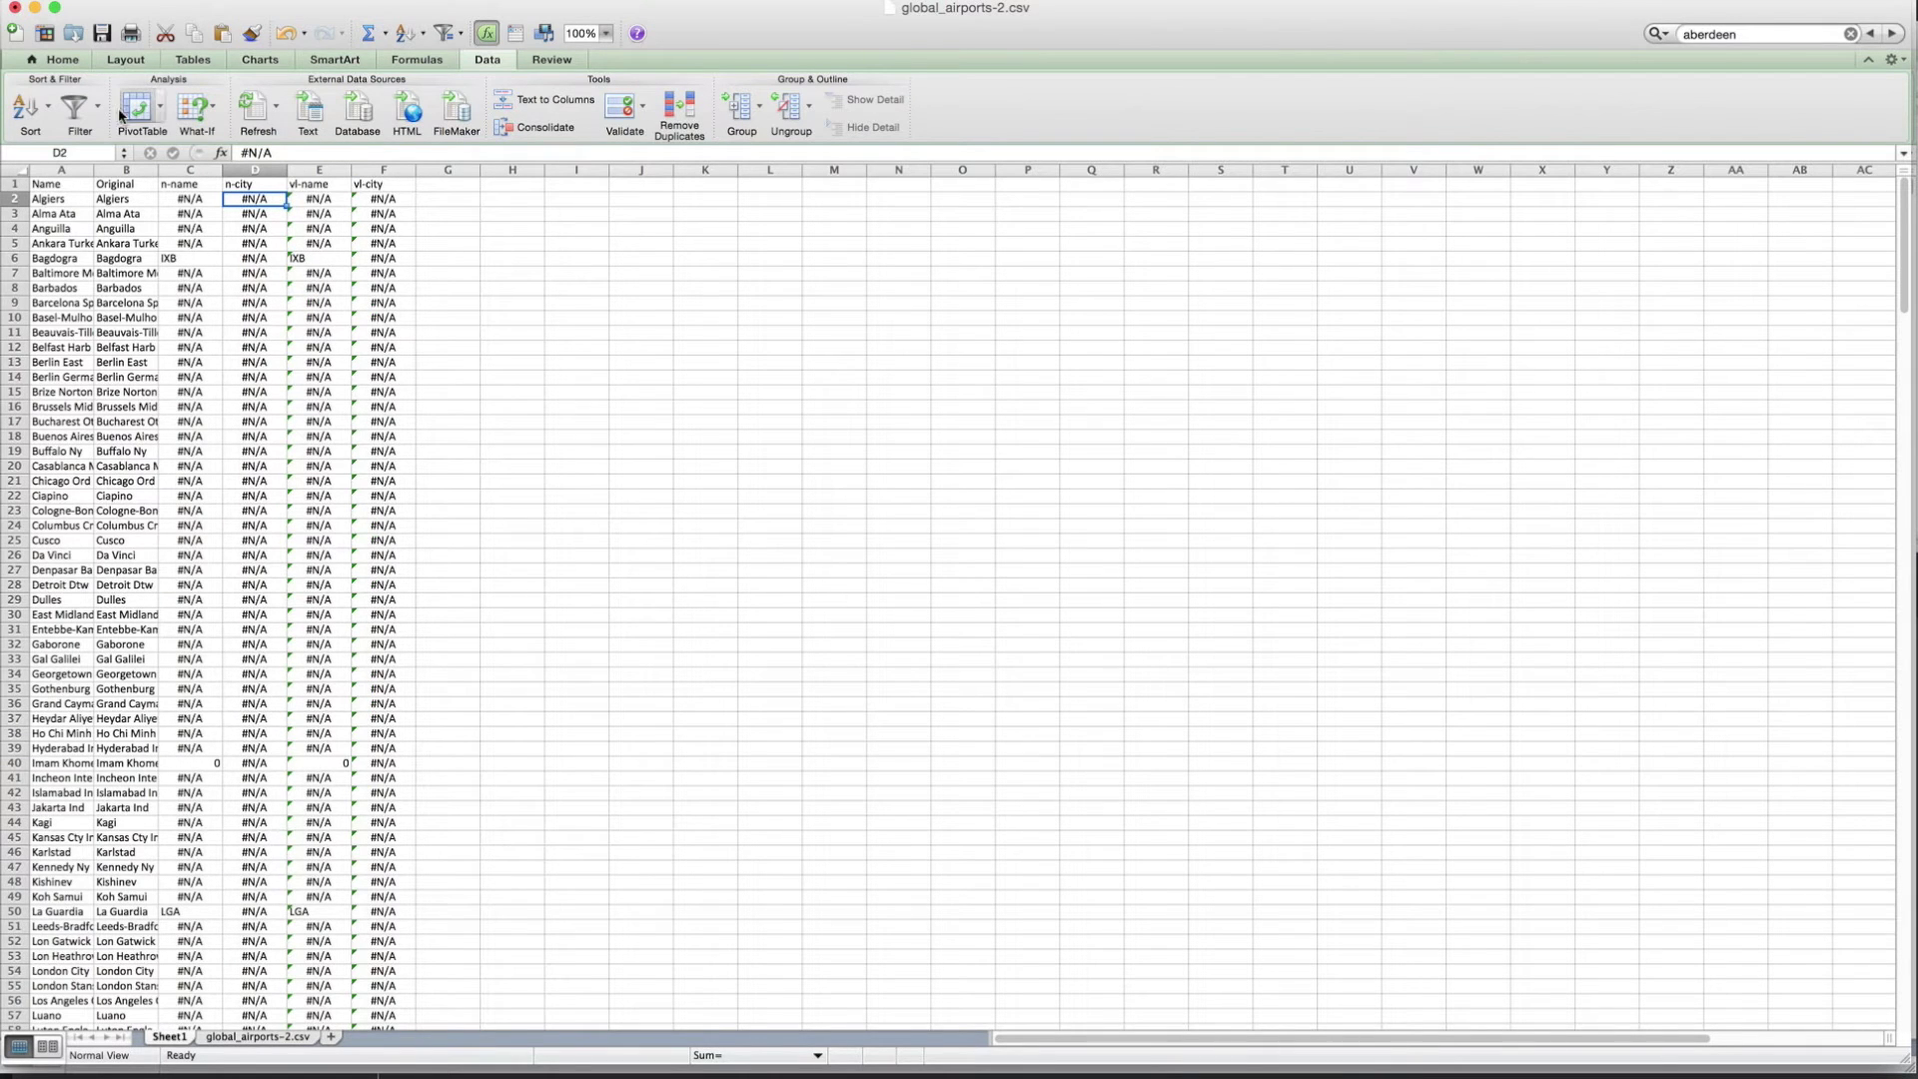
{"action": "left_click", "coordinate": [21, 120]}
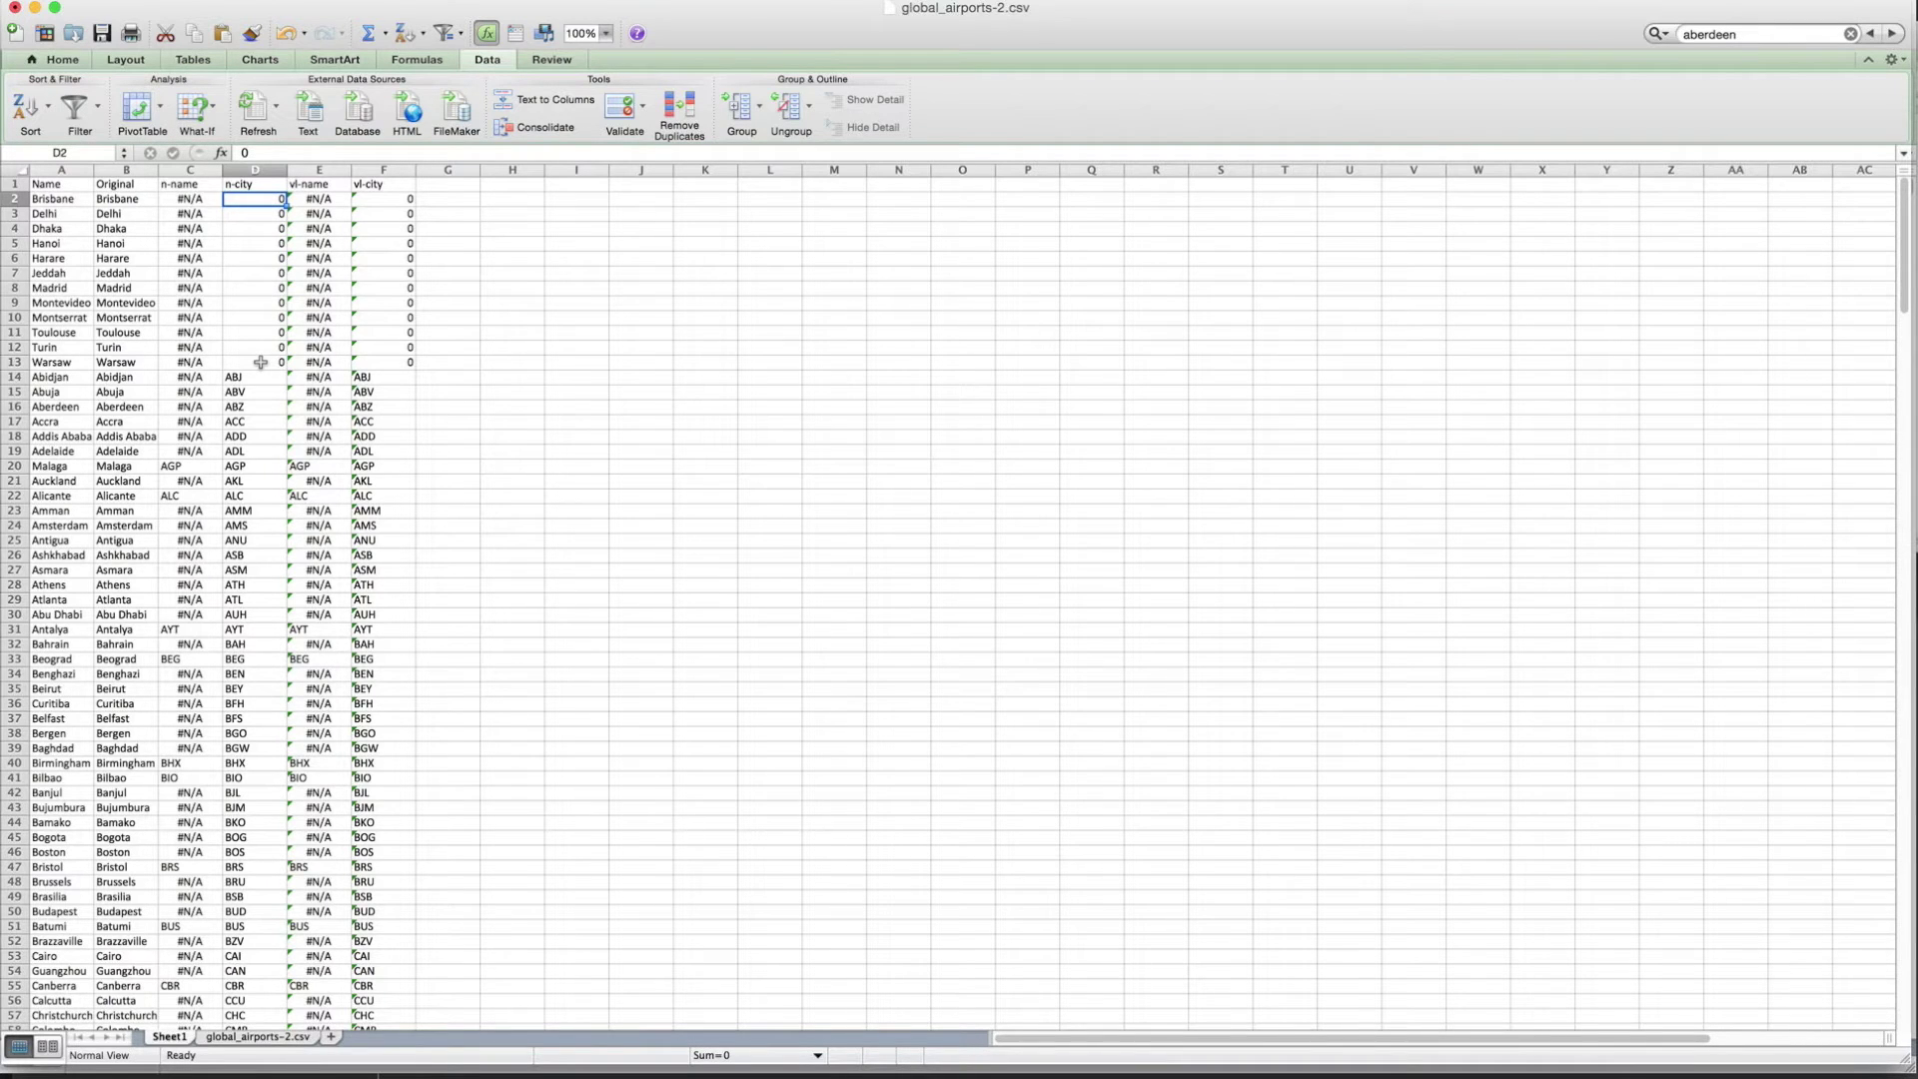
- Find Bagdogra among the rows without an n-city match and copy its n-name code IXB into its n-city cell
{"action": "scroll", "coordinate": [261, 361], "scroll_direction": "down", "scroll_amount": 1}
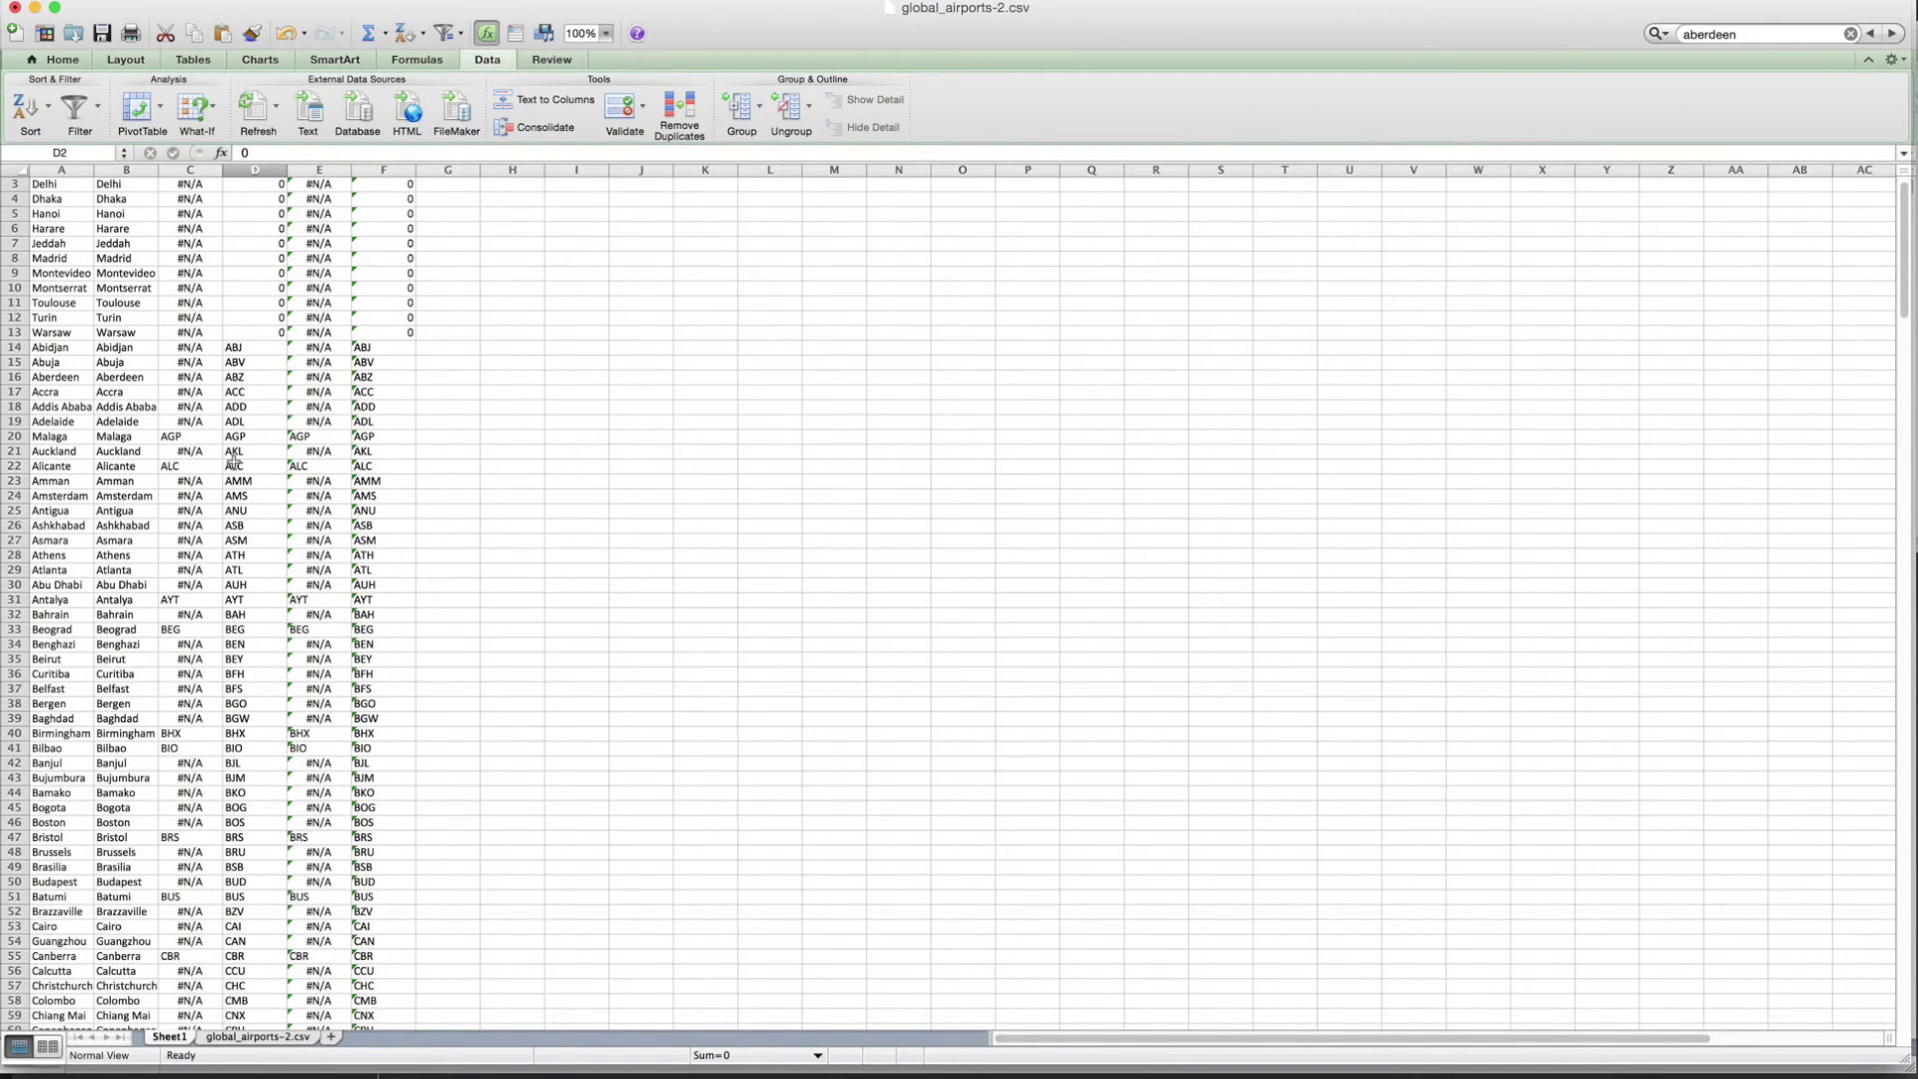
{"action": "scroll", "coordinate": [232, 459], "scroll_direction": "down", "scroll_amount": 20}
{"action": "scroll", "coordinate": [232, 460], "scroll_direction": "down", "scroll_amount": 20}
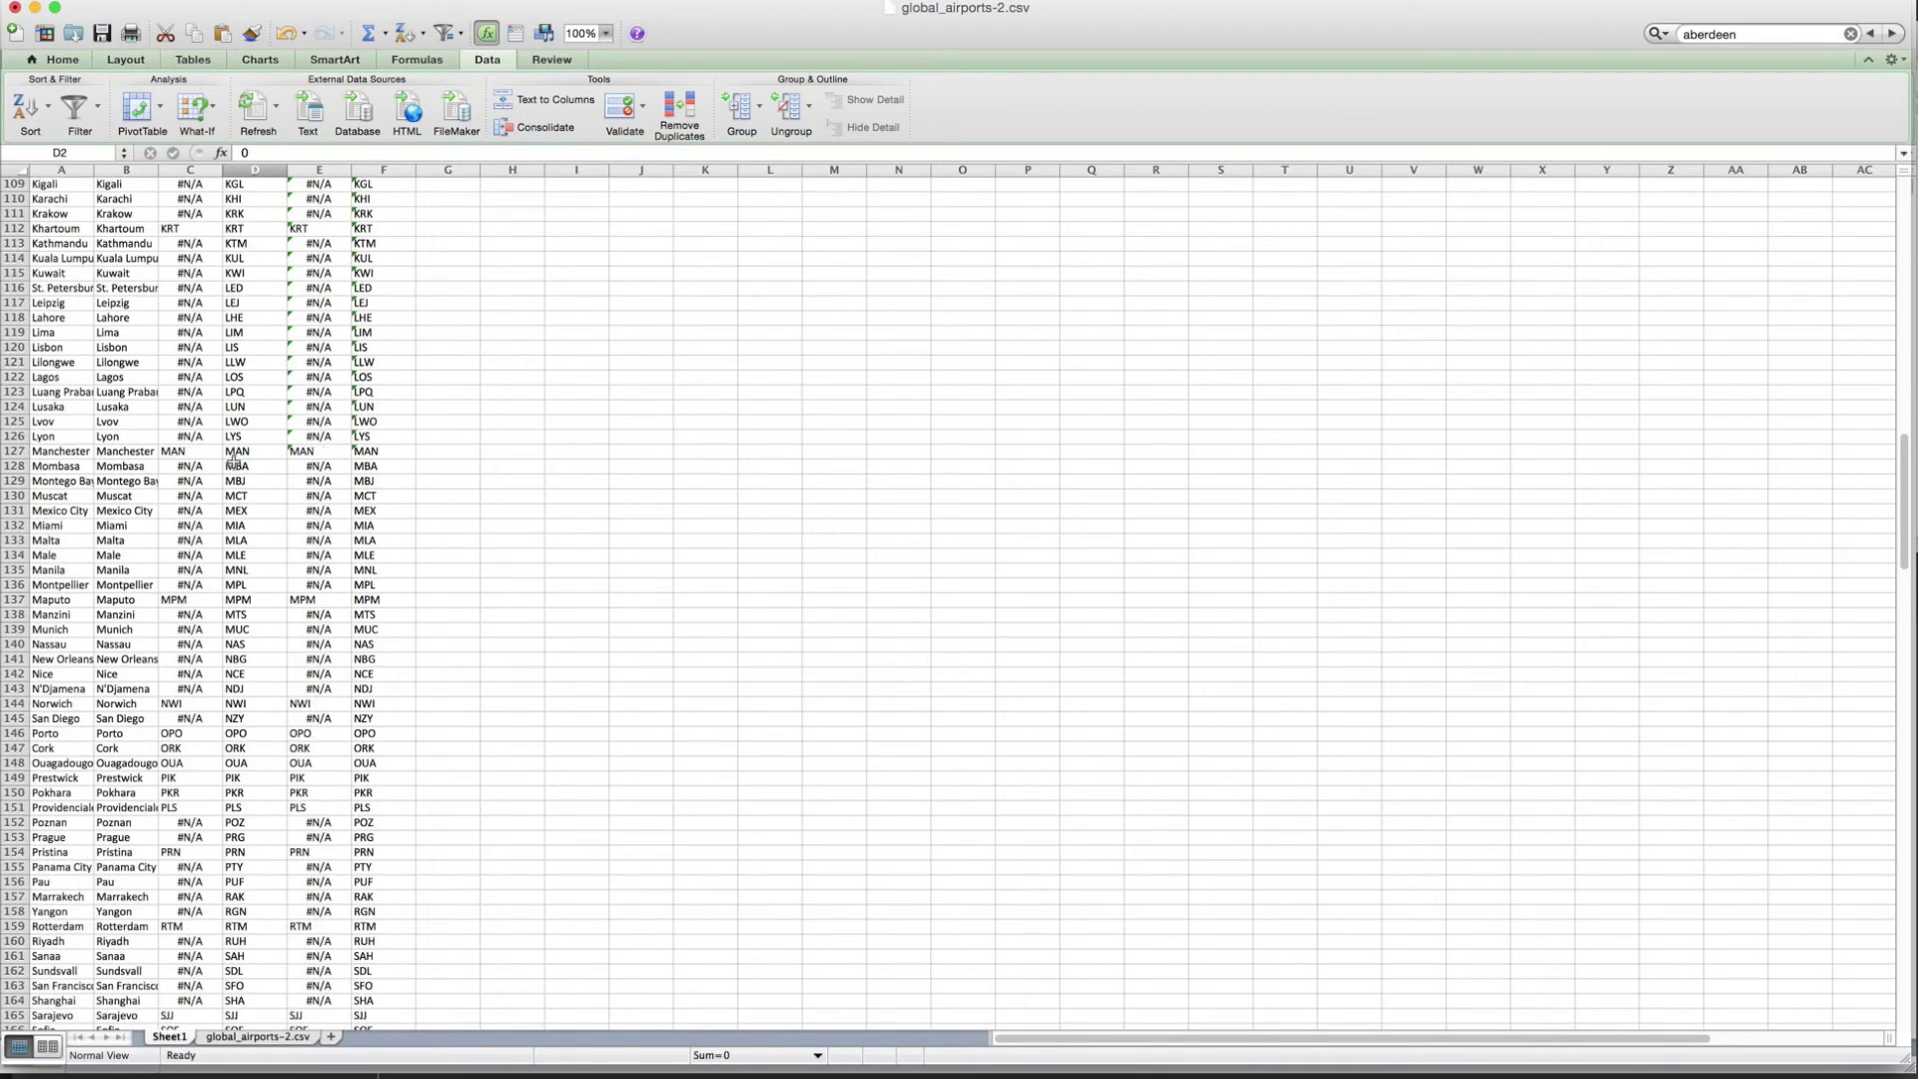
{"action": "scroll", "coordinate": [233, 460], "scroll_direction": "down", "scroll_amount": 5}
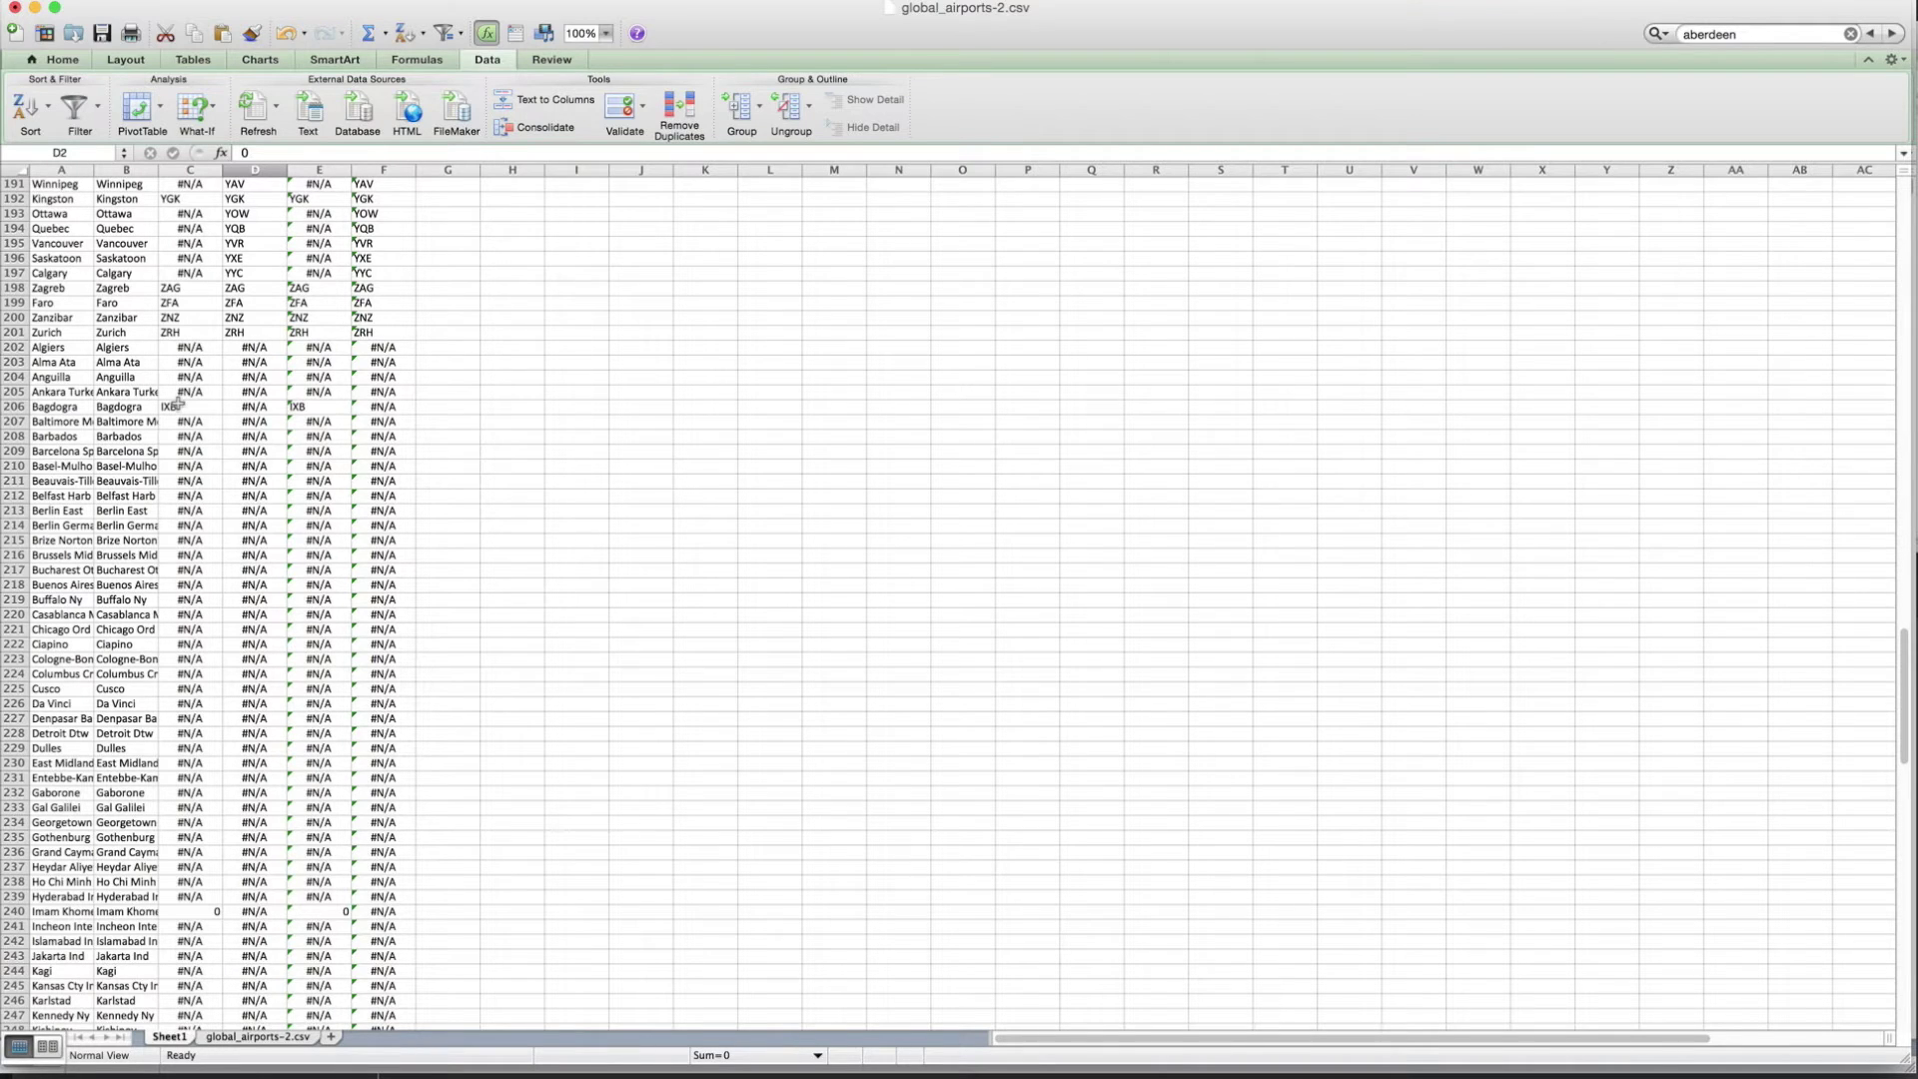
{"action": "left_click", "coordinate": [178, 403]}
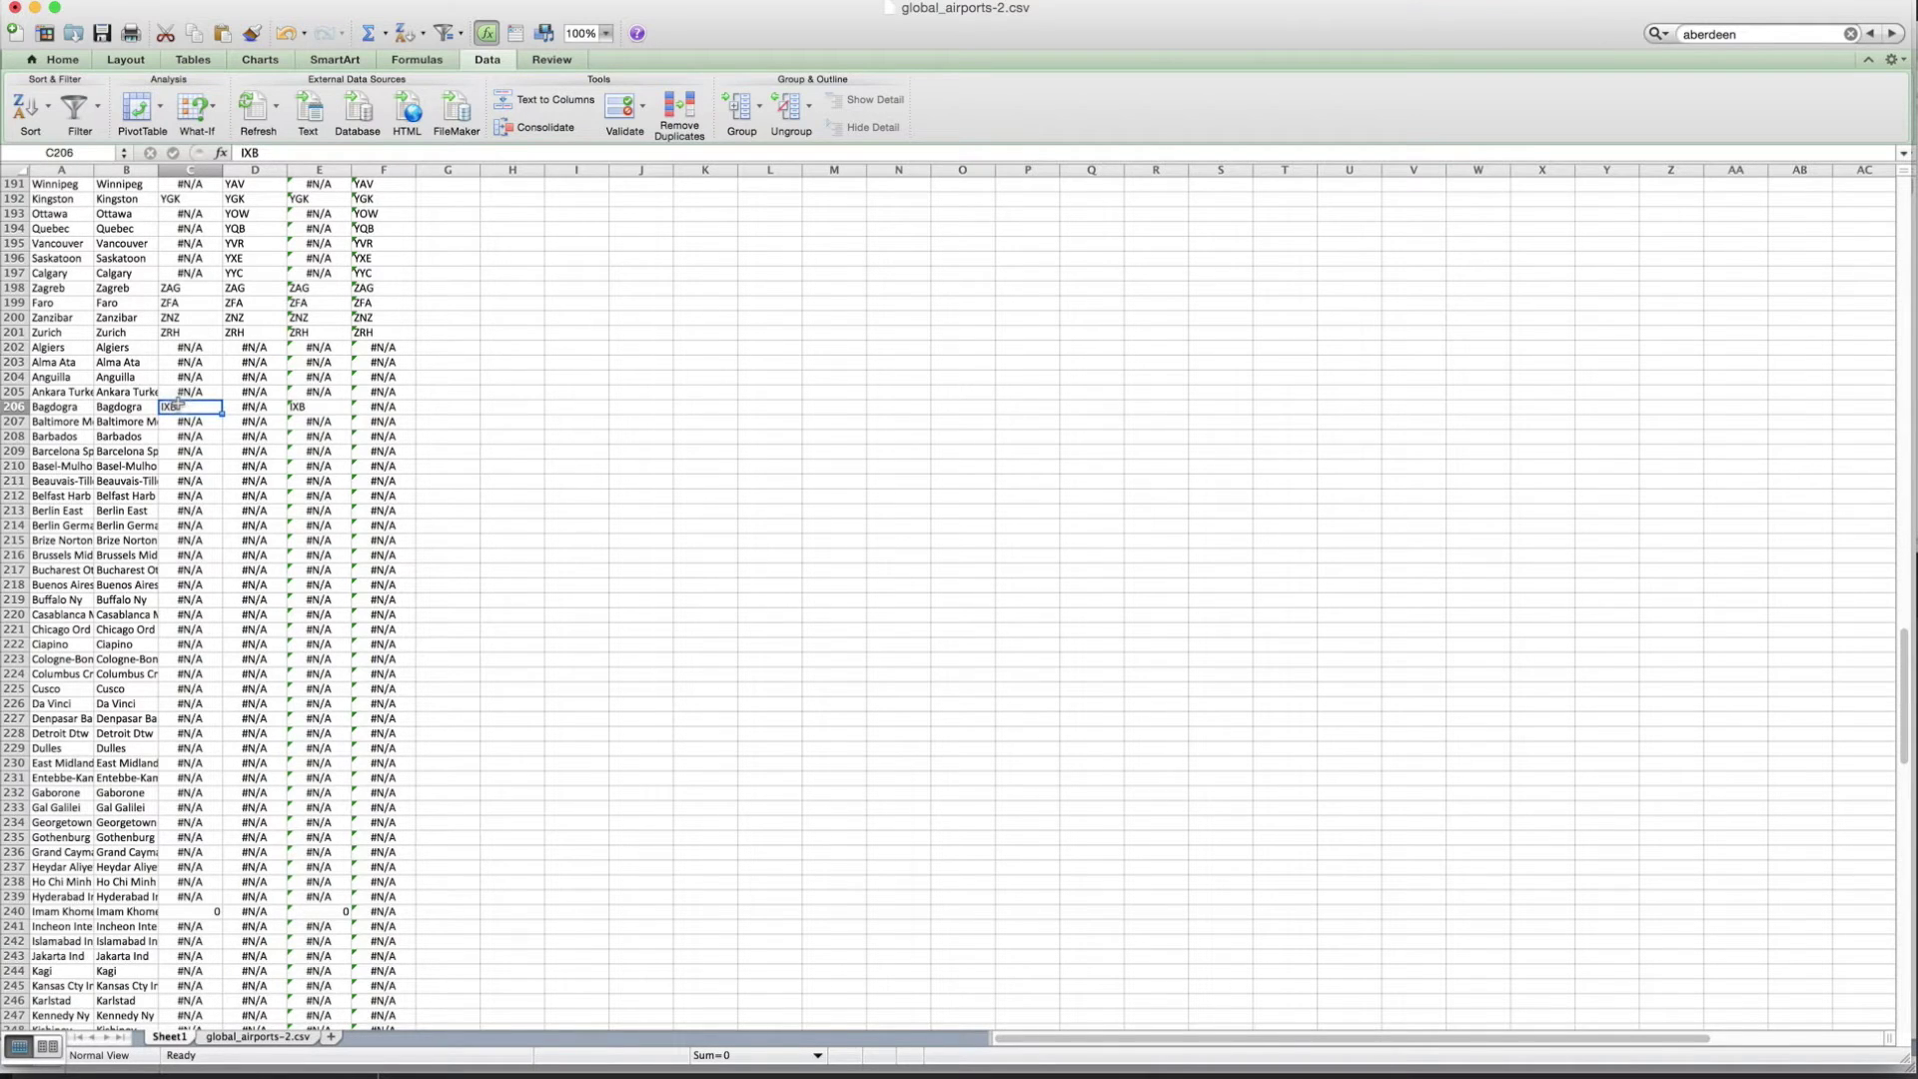
{"action": "key", "text": "super+c"}
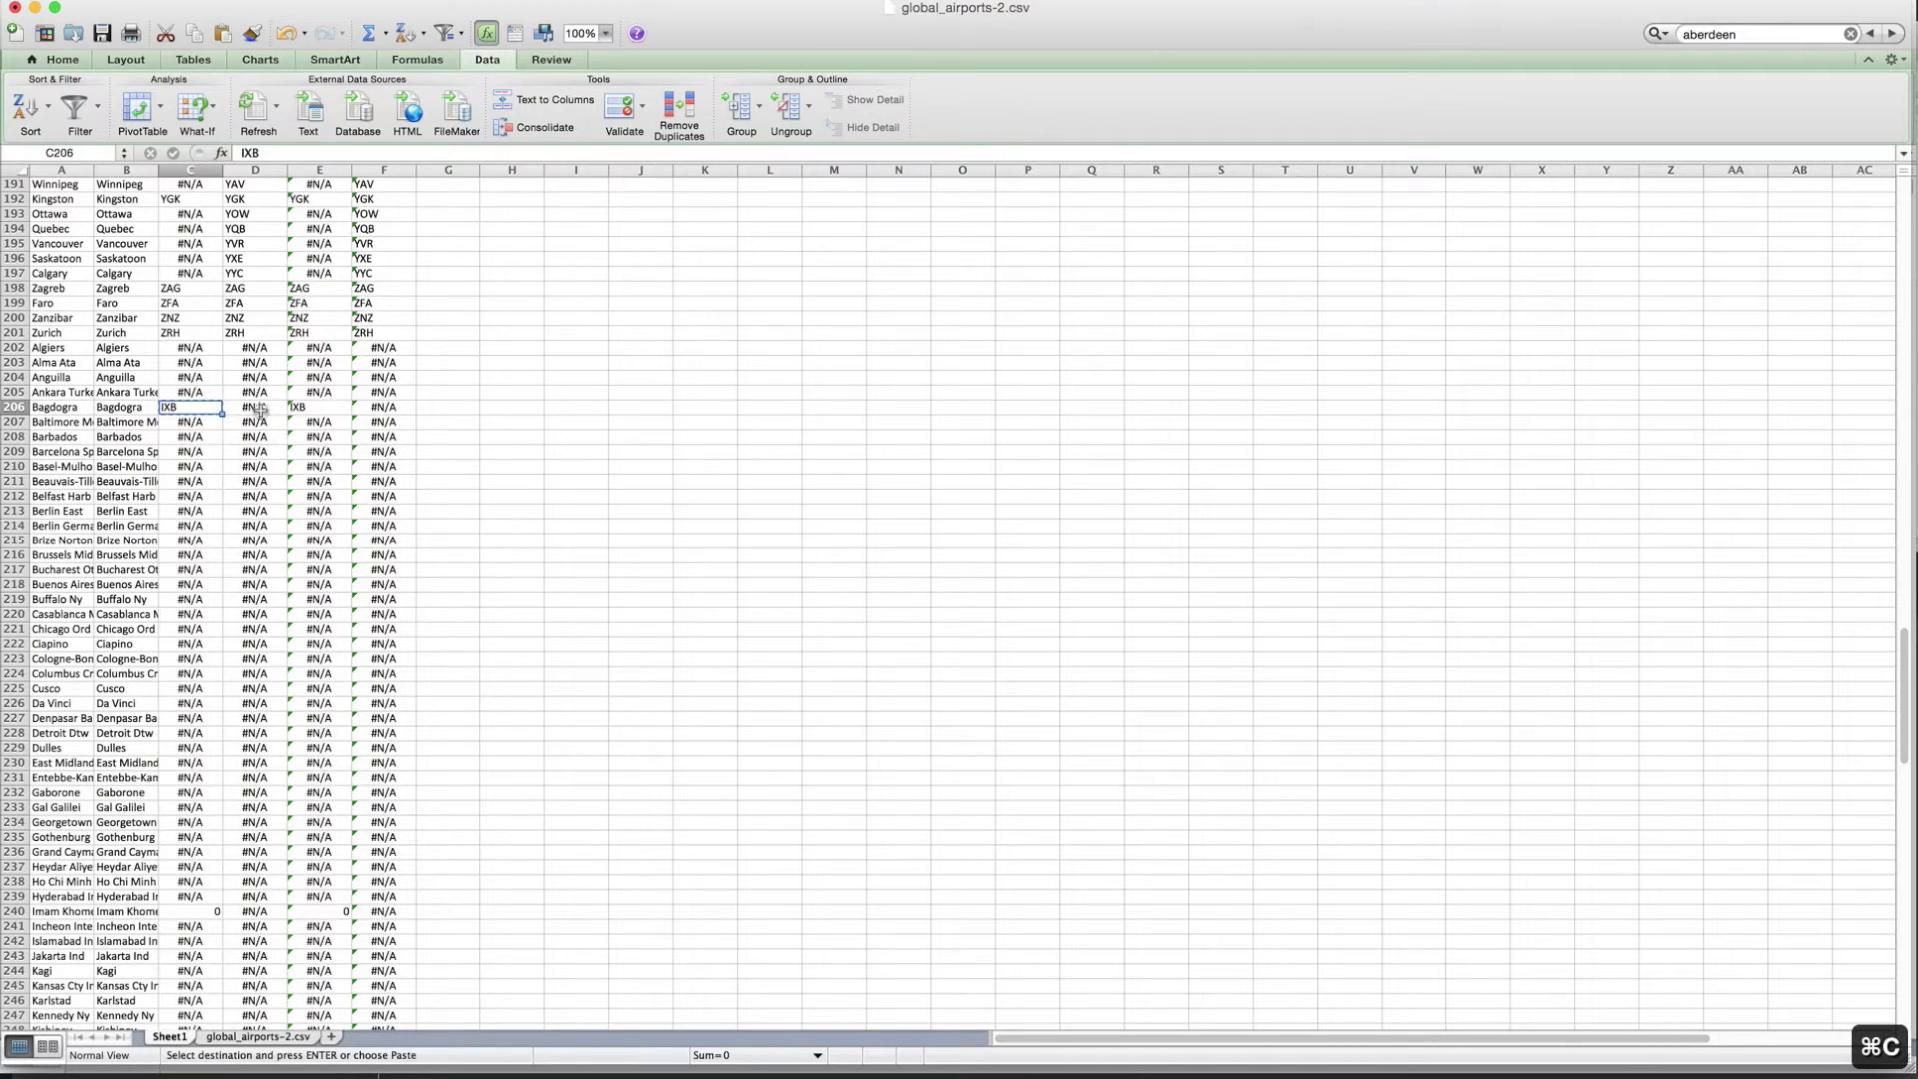
{"action": "left_click", "coordinate": [258, 407]}
{"action": "key", "text": "super+v"}
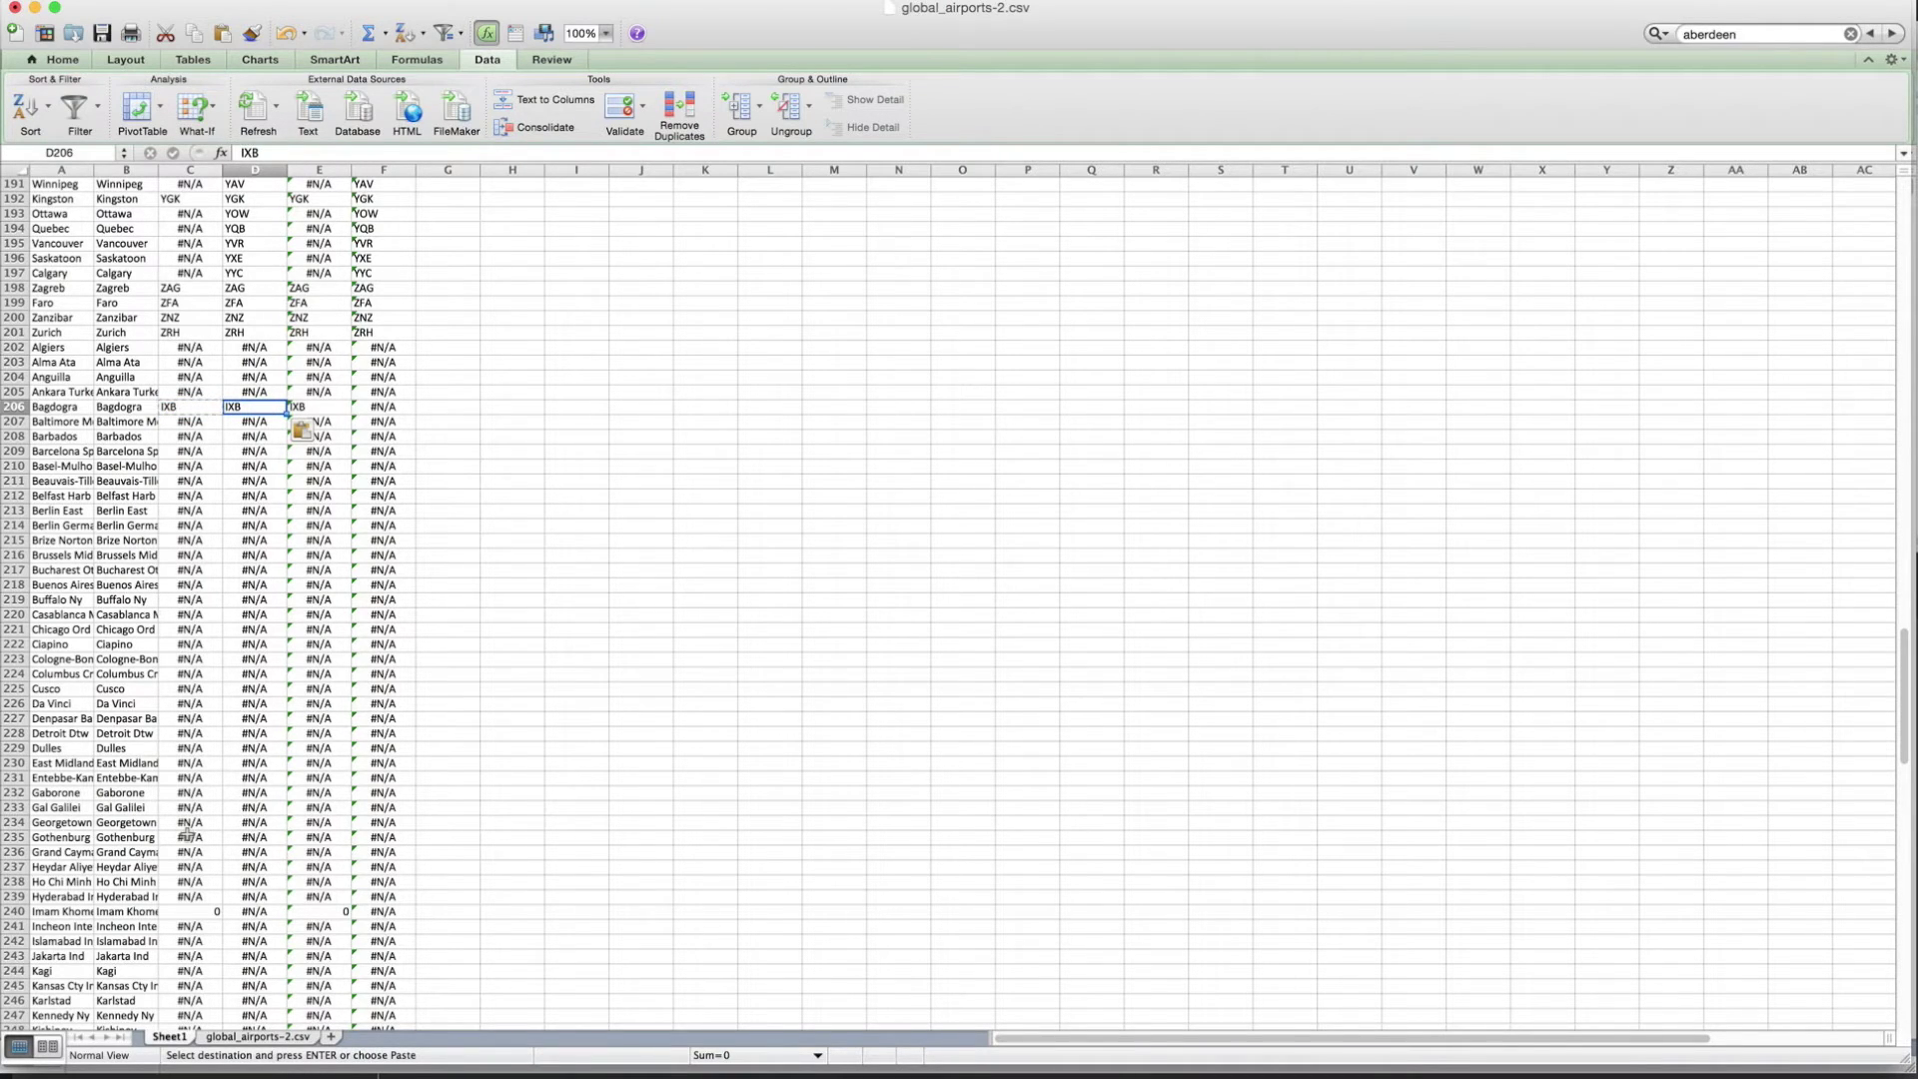
- Copy the n-name code LGA for La Guardia into its n-city cell in row 250
{"action": "scroll", "coordinate": [187, 834], "scroll_direction": "down", "scroll_amount": 5}
{"action": "scroll", "coordinate": [186, 835], "scroll_direction": "down", "scroll_amount": 1}
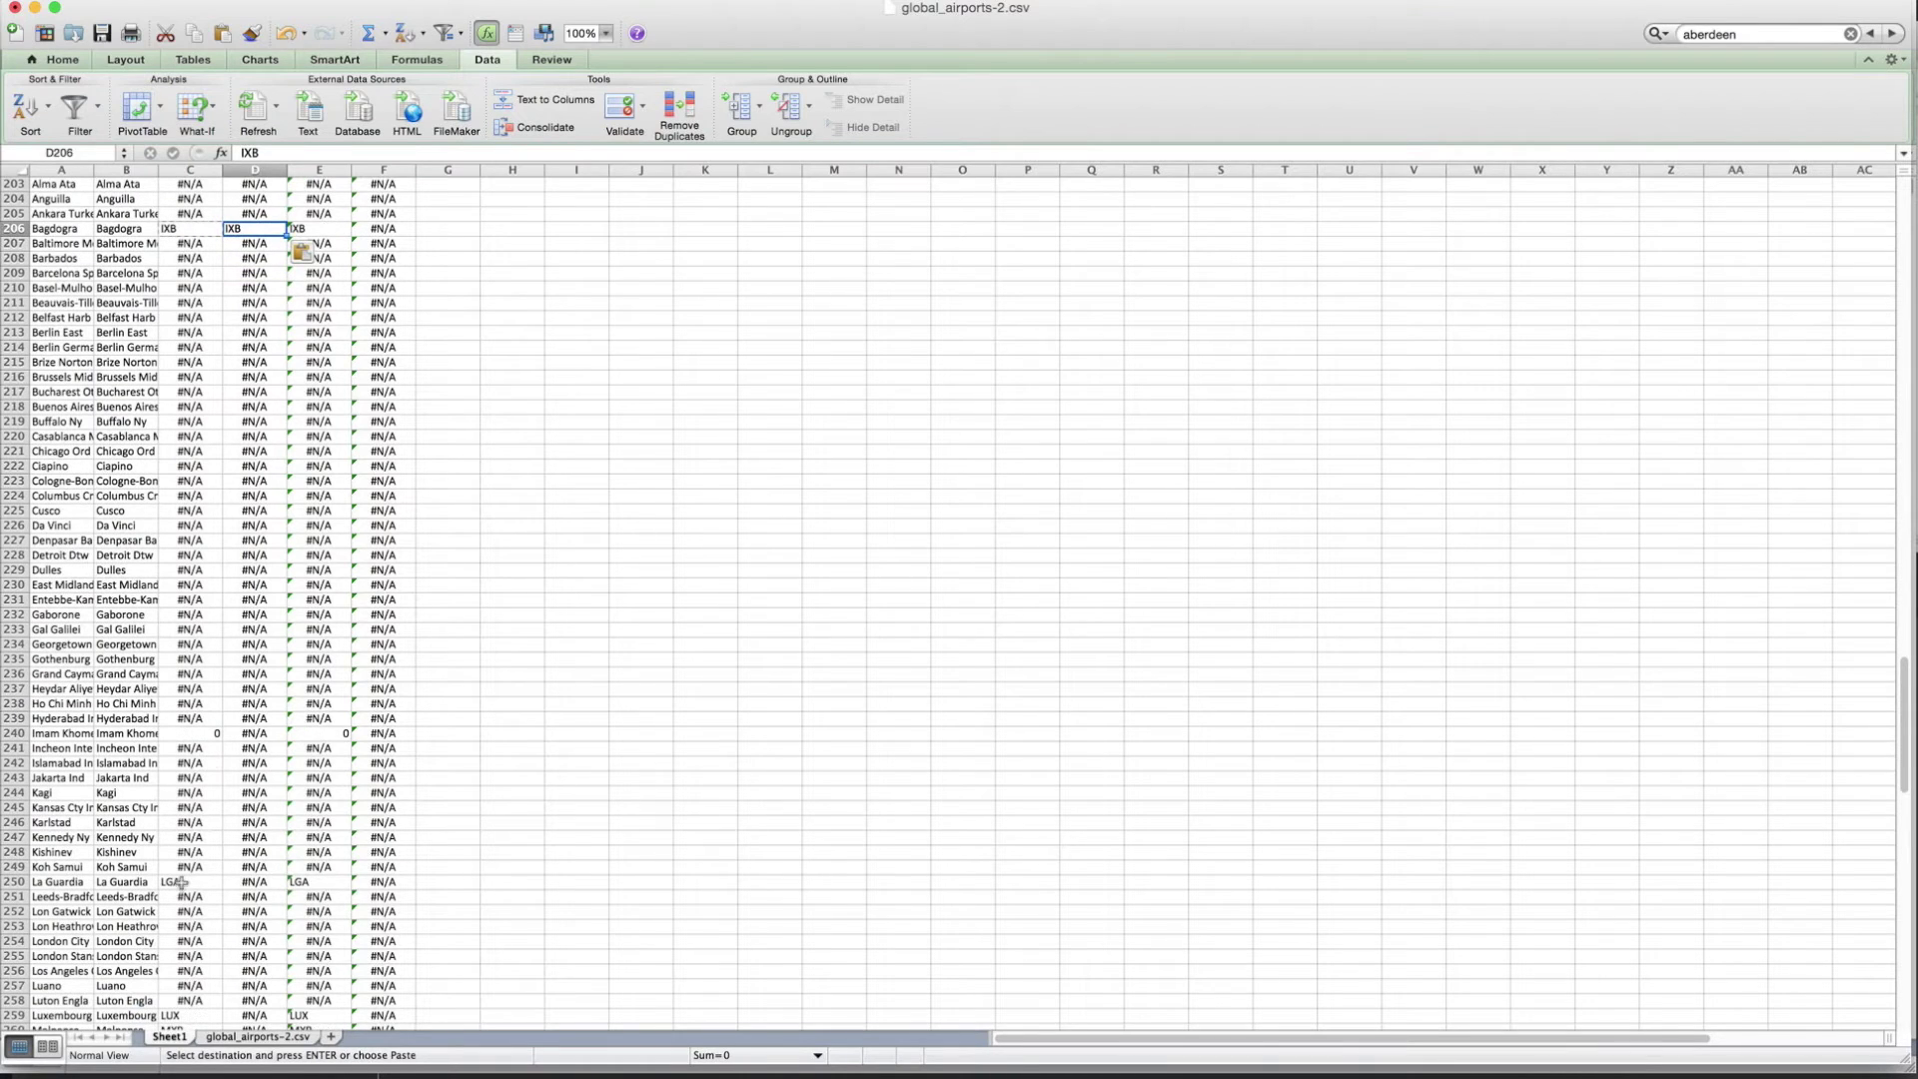
{"action": "left_click", "coordinate": [180, 882]}
{"action": "key", "text": "super+c"}
{"action": "left_click", "coordinate": [248, 882]}
{"action": "key", "text": "super+v"}
- Copy the n-name codes LUX and MXP for Luxembourg and Malpensa into their n-city cells
{"action": "scroll", "coordinate": [249, 880], "scroll_direction": "down", "scroll_amount": 1}
{"action": "scroll", "coordinate": [251, 879], "scroll_direction": "down", "scroll_amount": 15}
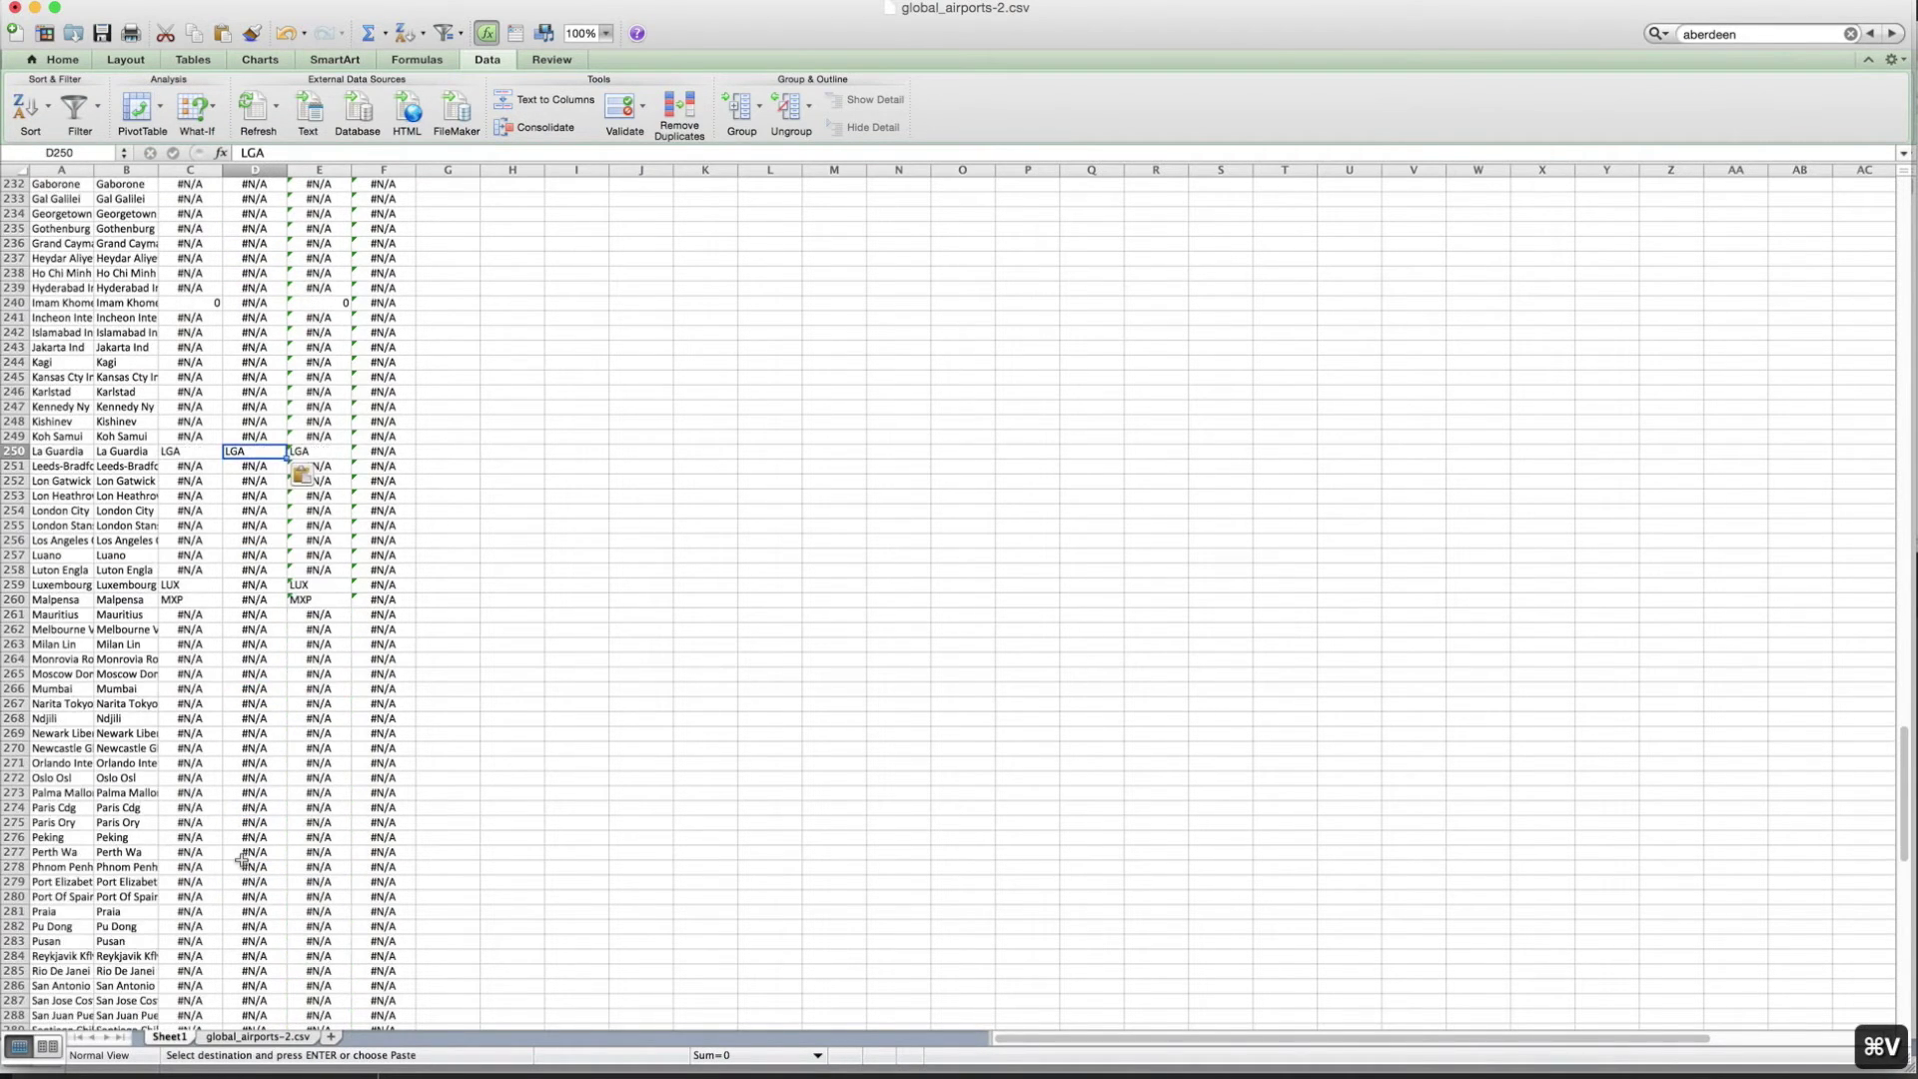
{"action": "left_click", "coordinate": [175, 557]}
{"action": "left_click_drag", "start_coordinate": [174, 557], "coordinate": [177, 566]}
{"action": "key", "text": "super+c"}
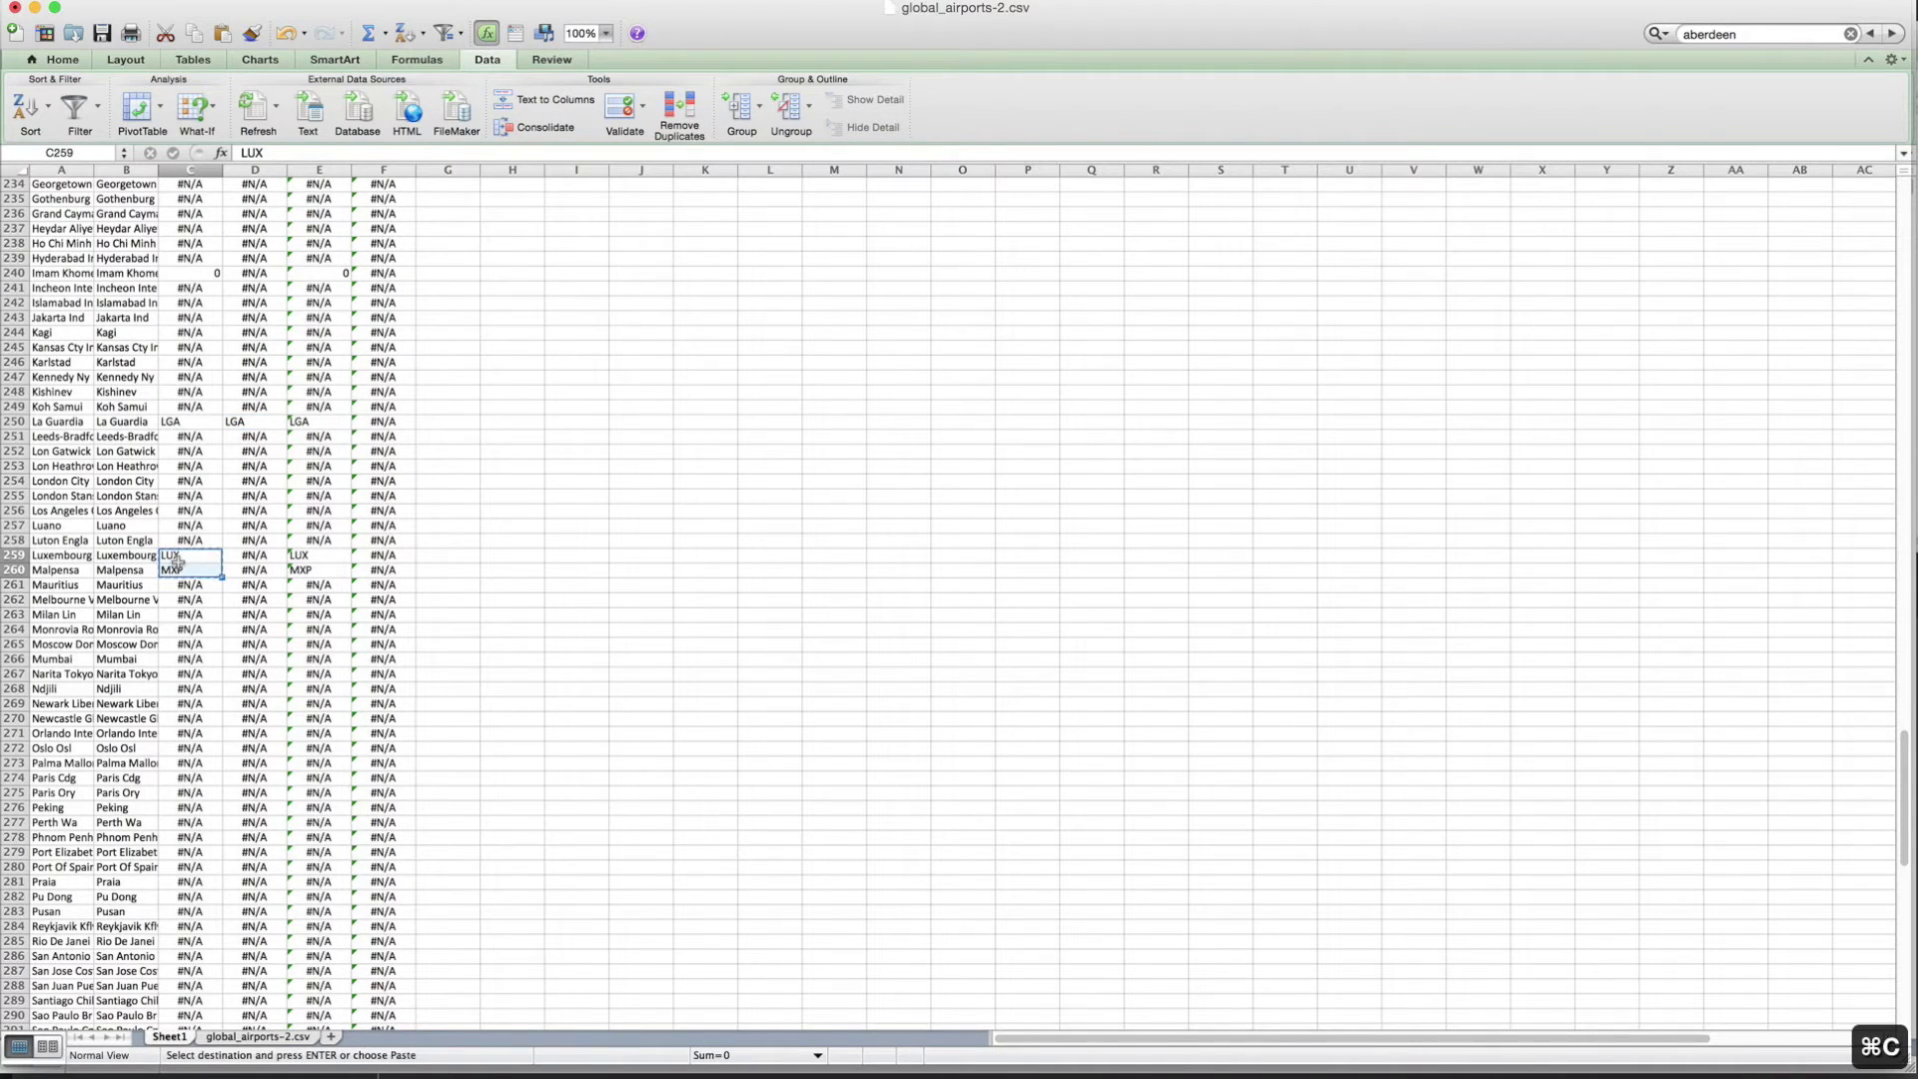
{"action": "left_click", "coordinate": [237, 557]}
{"action": "key", "text": "super+v"}
- Copy the n-name code NYO for Skavsta and place it in its n-city cell D293
{"action": "scroll", "coordinate": [238, 556], "scroll_direction": "down", "scroll_amount": 4}
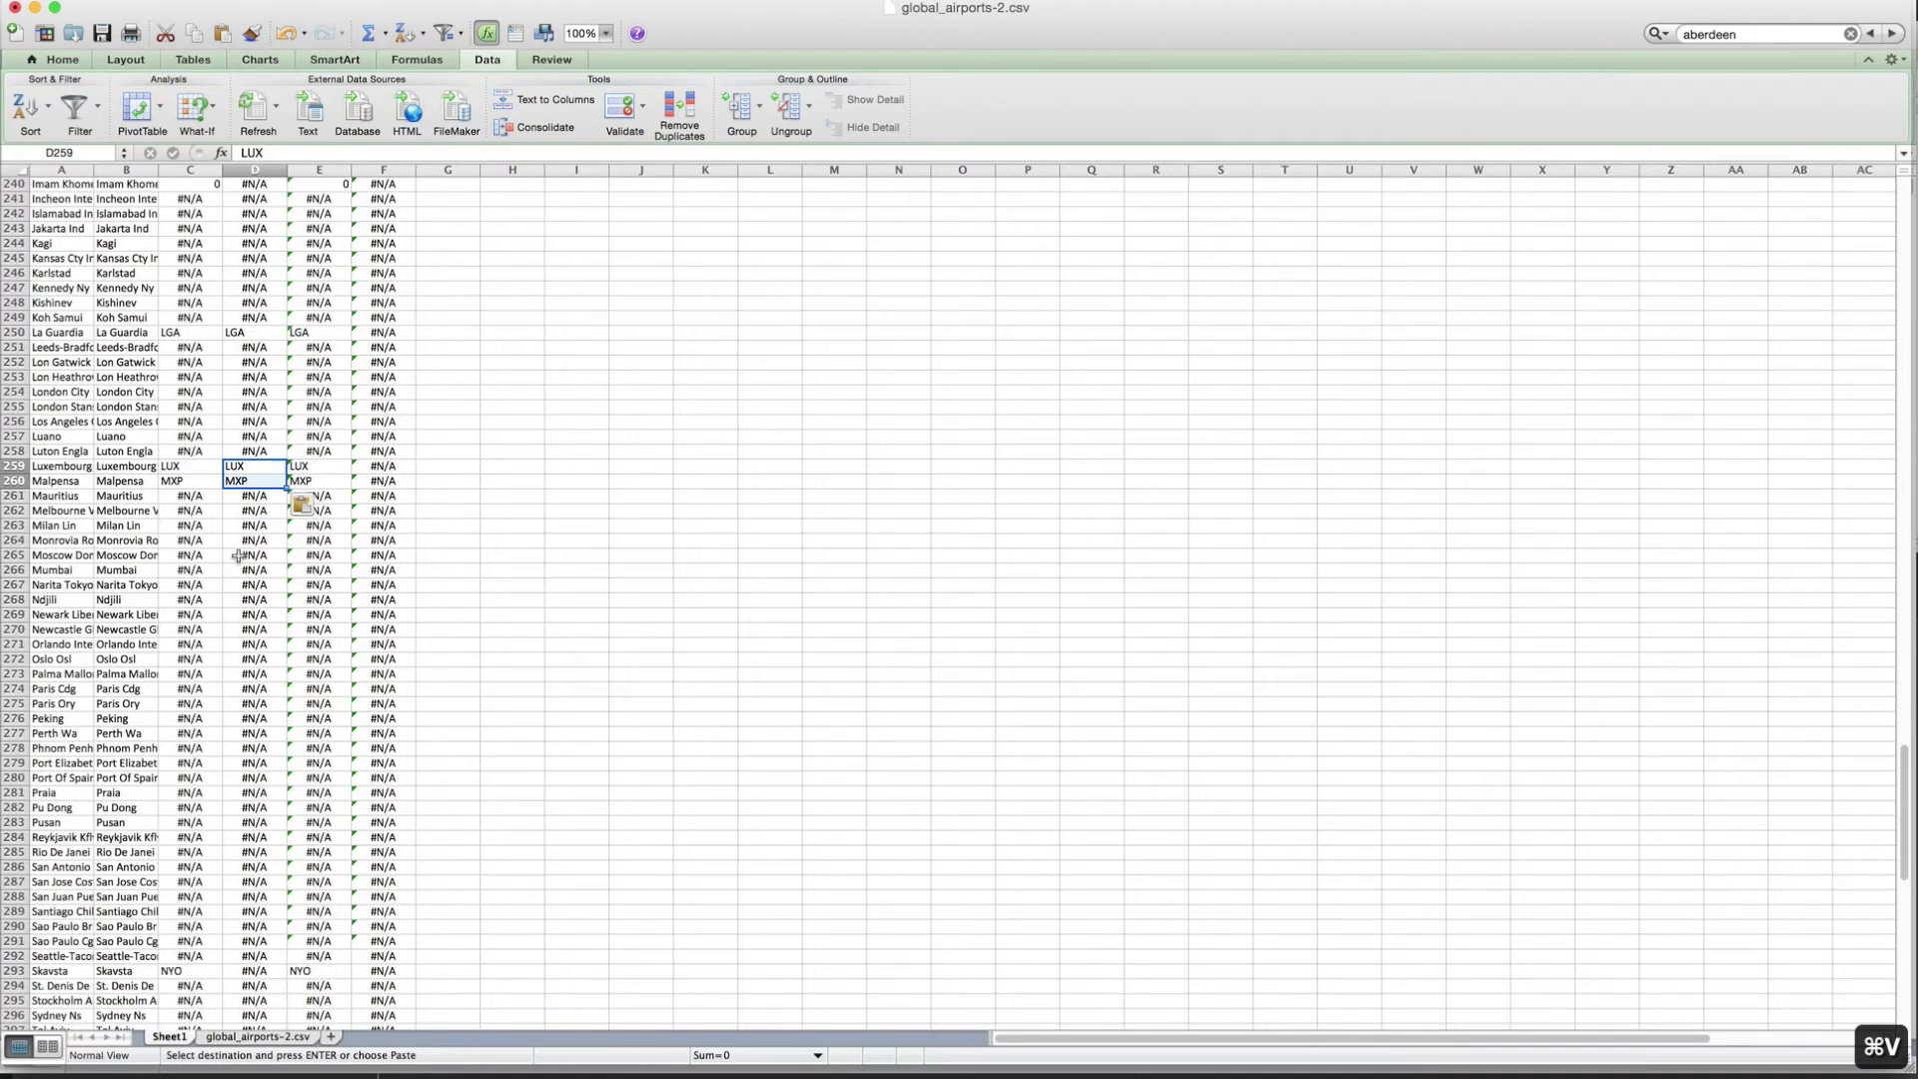
{"action": "left_click", "coordinate": [177, 879]}
{"action": "key", "text": "super+c"}
{"action": "left_click", "coordinate": [248, 890]}
{"action": "key", "text": "super+v"}
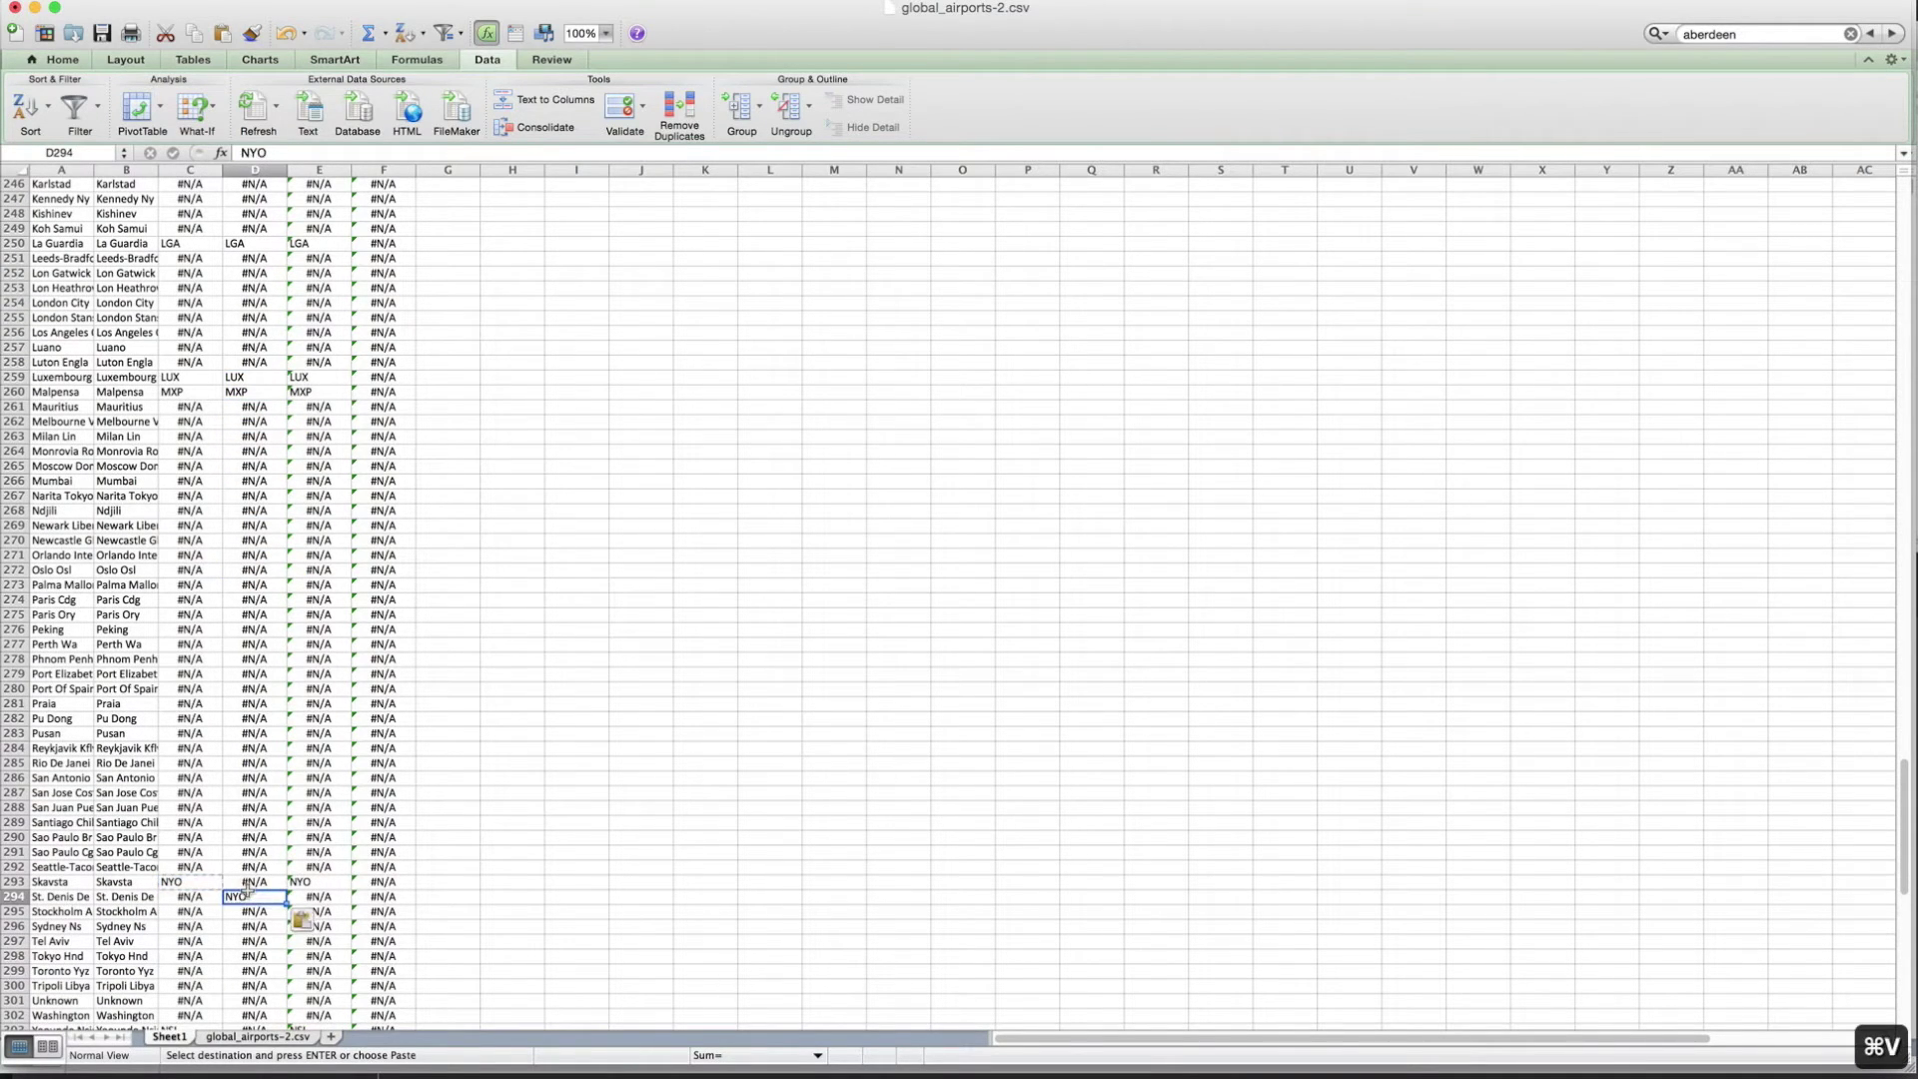
{"action": "key", "text": "super+x"}
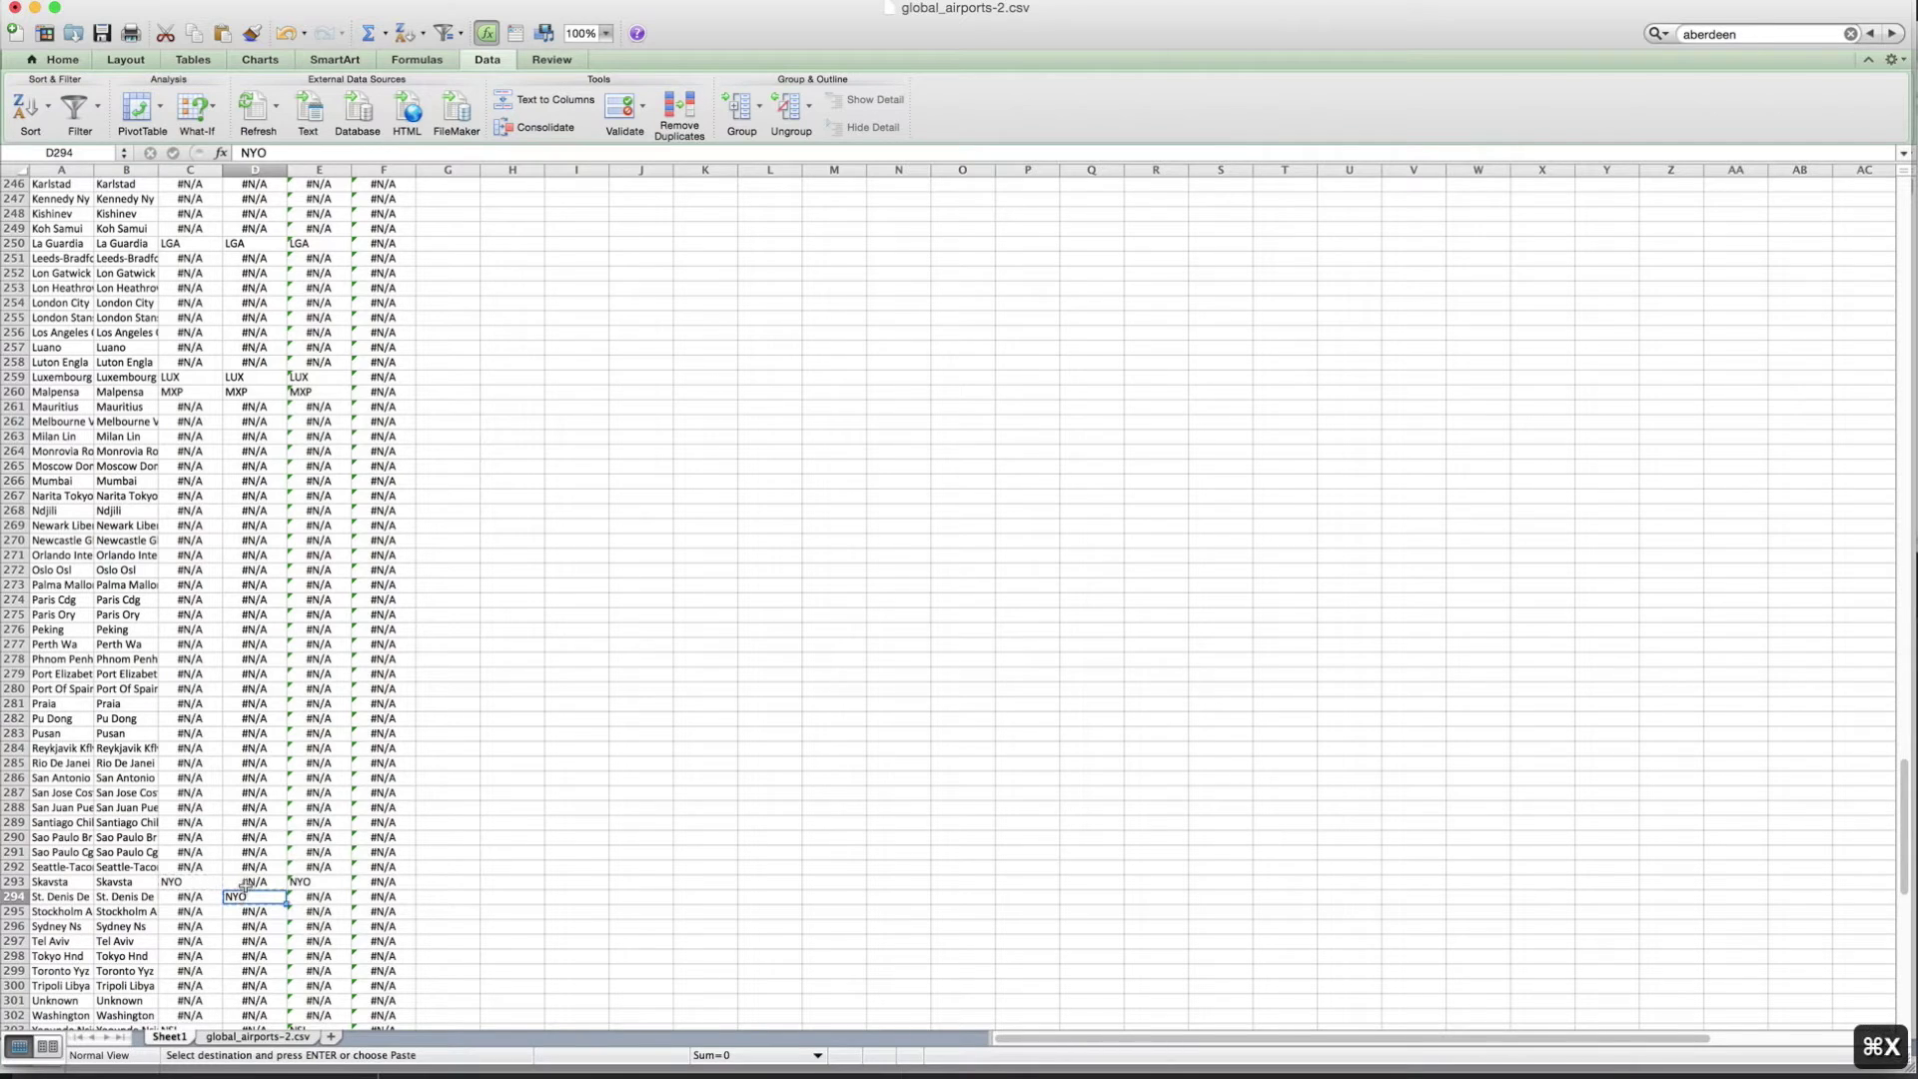
{"action": "left_click", "coordinate": [246, 883]}
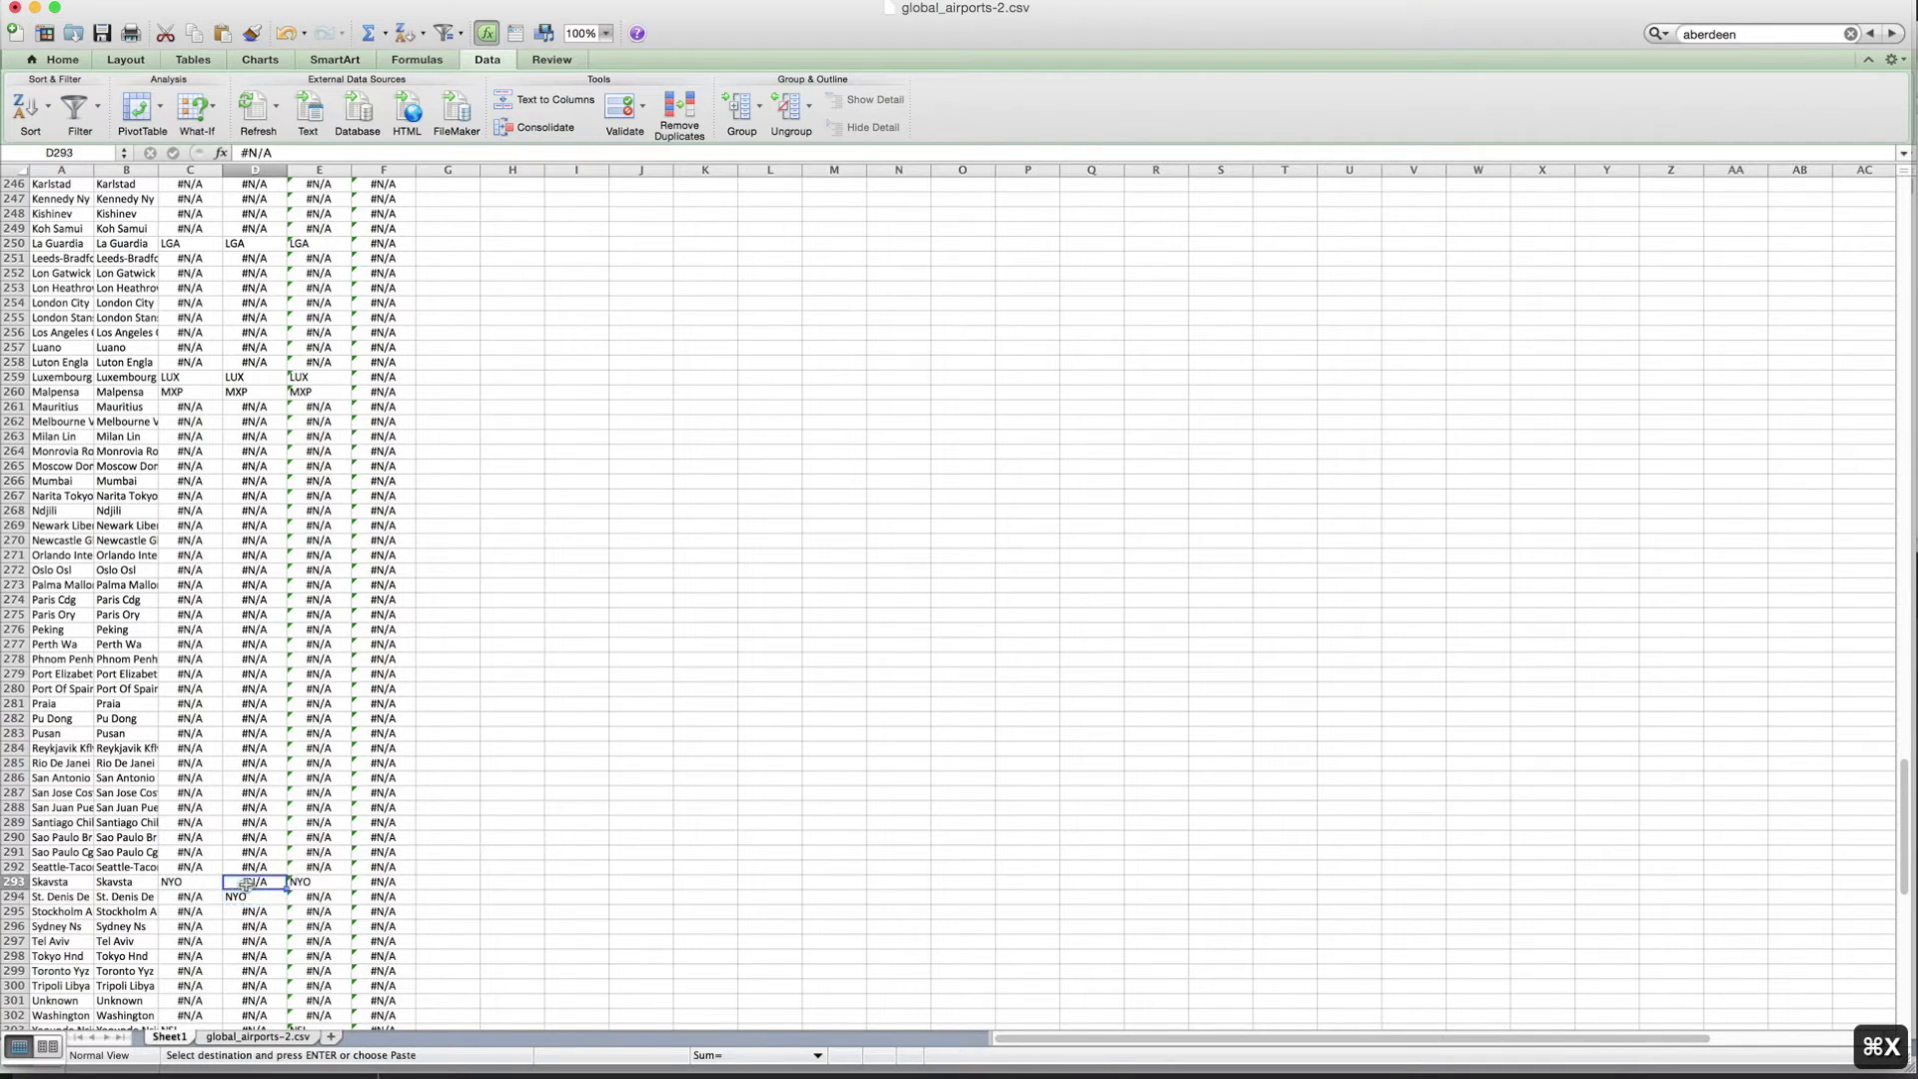
{"action": "key", "text": "super+v"}
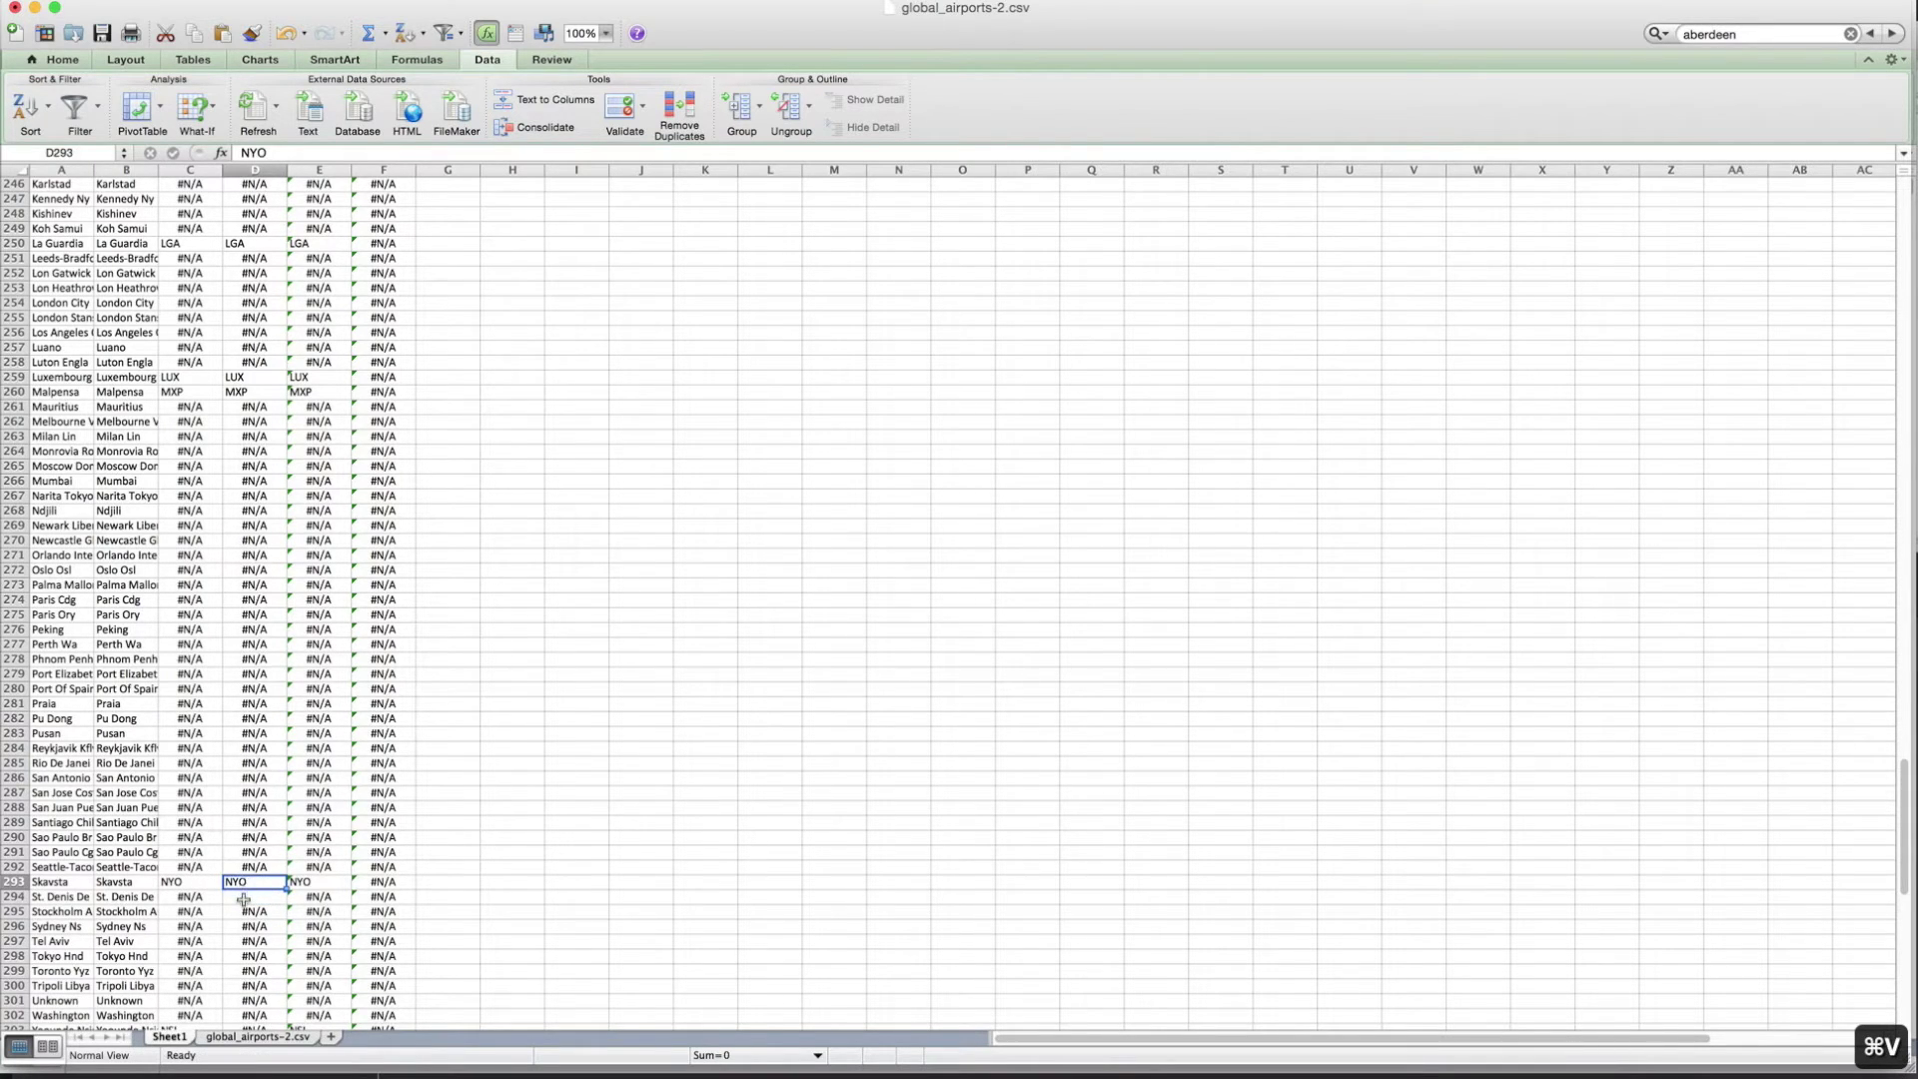
- Copy the n-name code NSI for the Yaounde airport in the last row into its n-city cell
{"action": "scroll", "coordinate": [244, 896], "scroll_direction": "down", "scroll_amount": 5}
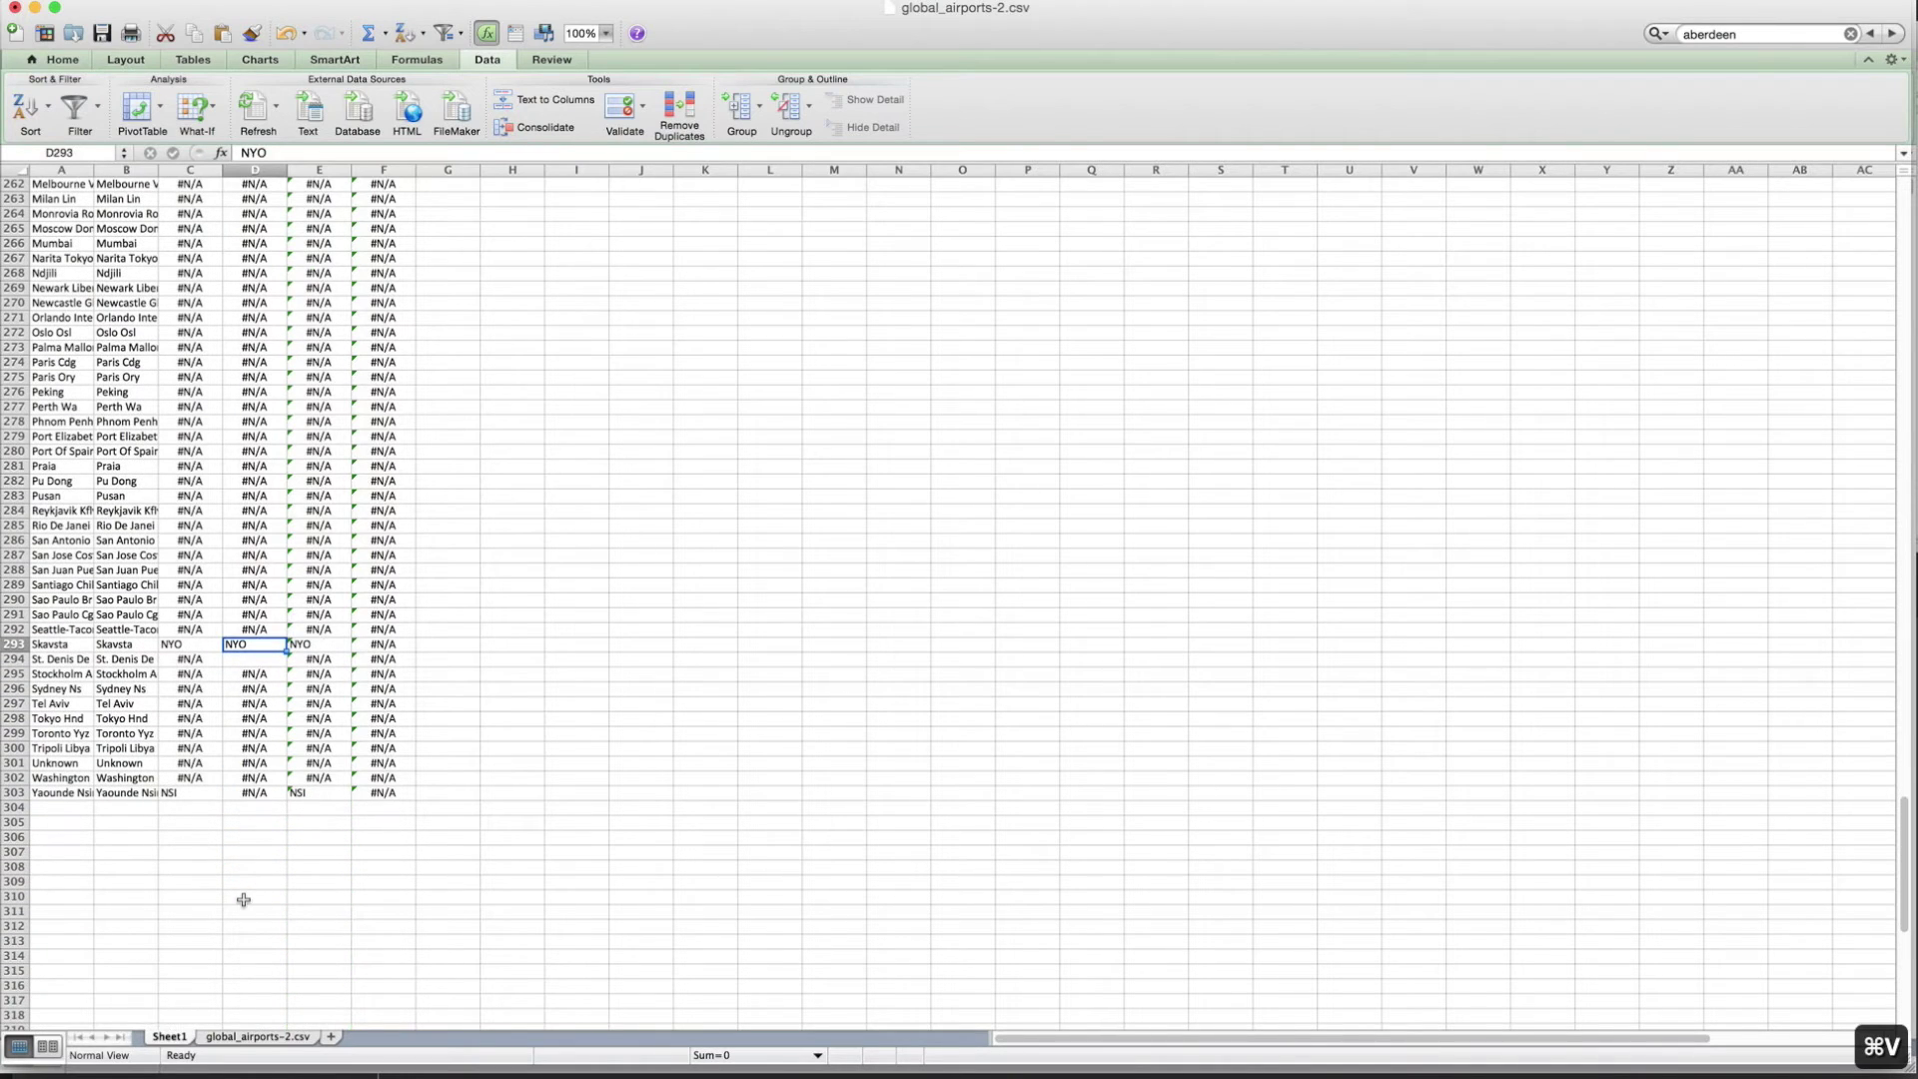
{"action": "left_click", "coordinate": [206, 797]}
{"action": "key", "text": "super+c"}
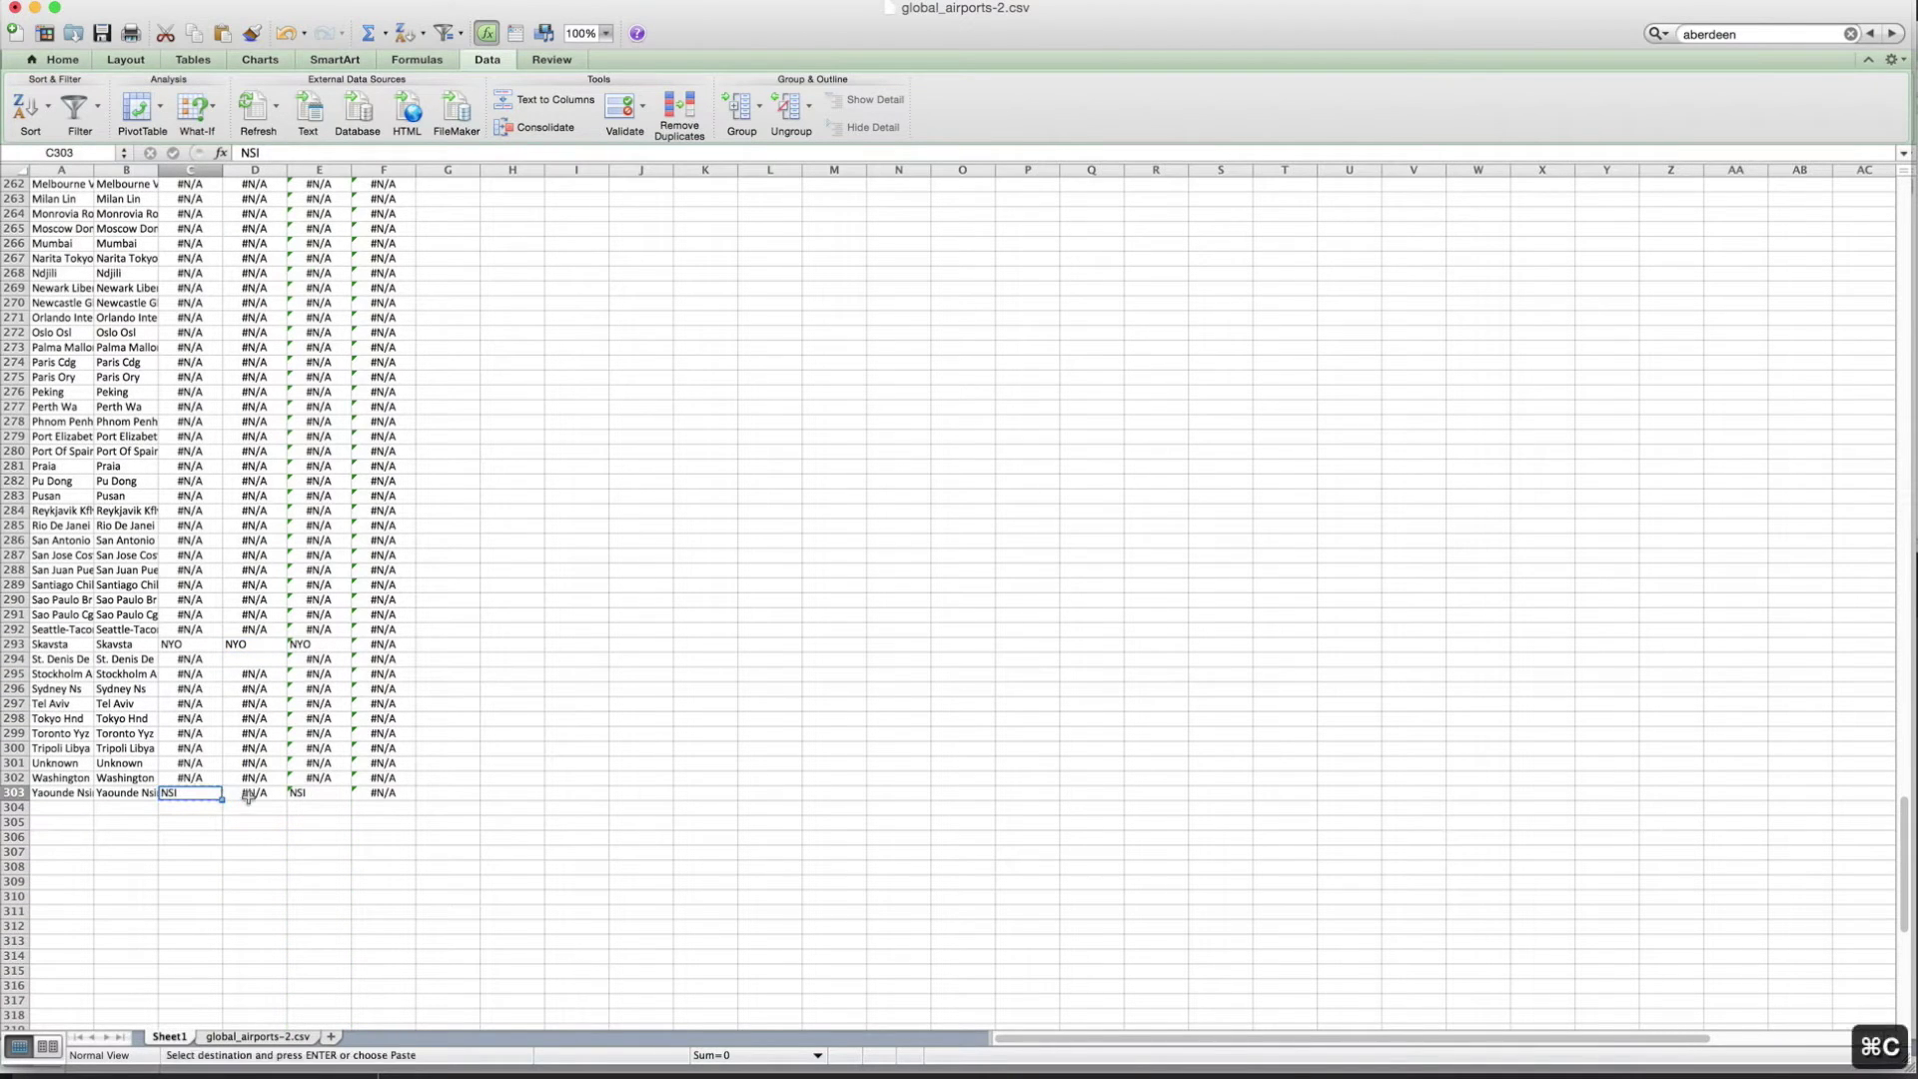
{"action": "left_click", "coordinate": [246, 797]}
{"action": "key", "text": "super+v"}
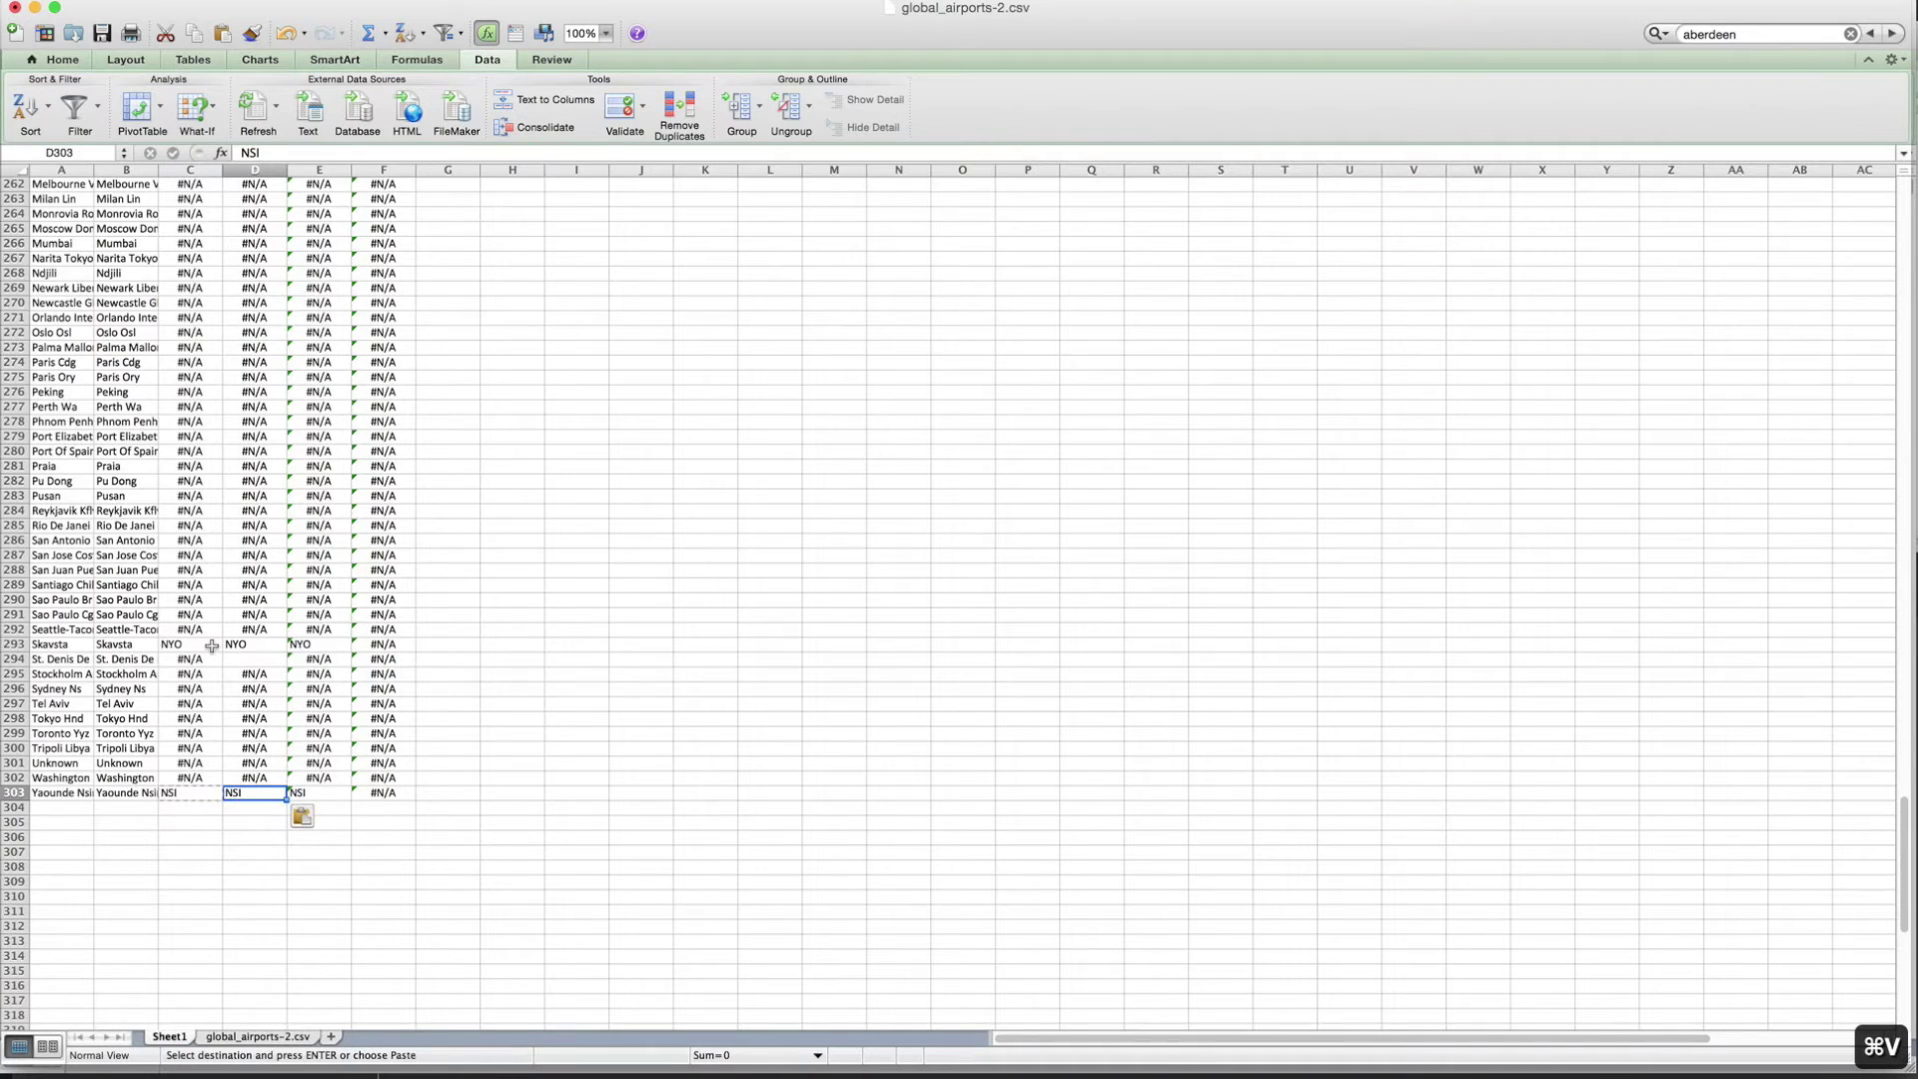
- Re-sort the airport list by n-city in ascending order and go to the first unmatched rows
{"action": "scroll", "coordinate": [212, 647], "scroll_direction": "up", "scroll_amount": 8}
{"action": "scroll", "coordinate": [212, 646], "scroll_direction": "up", "scroll_amount": 4}
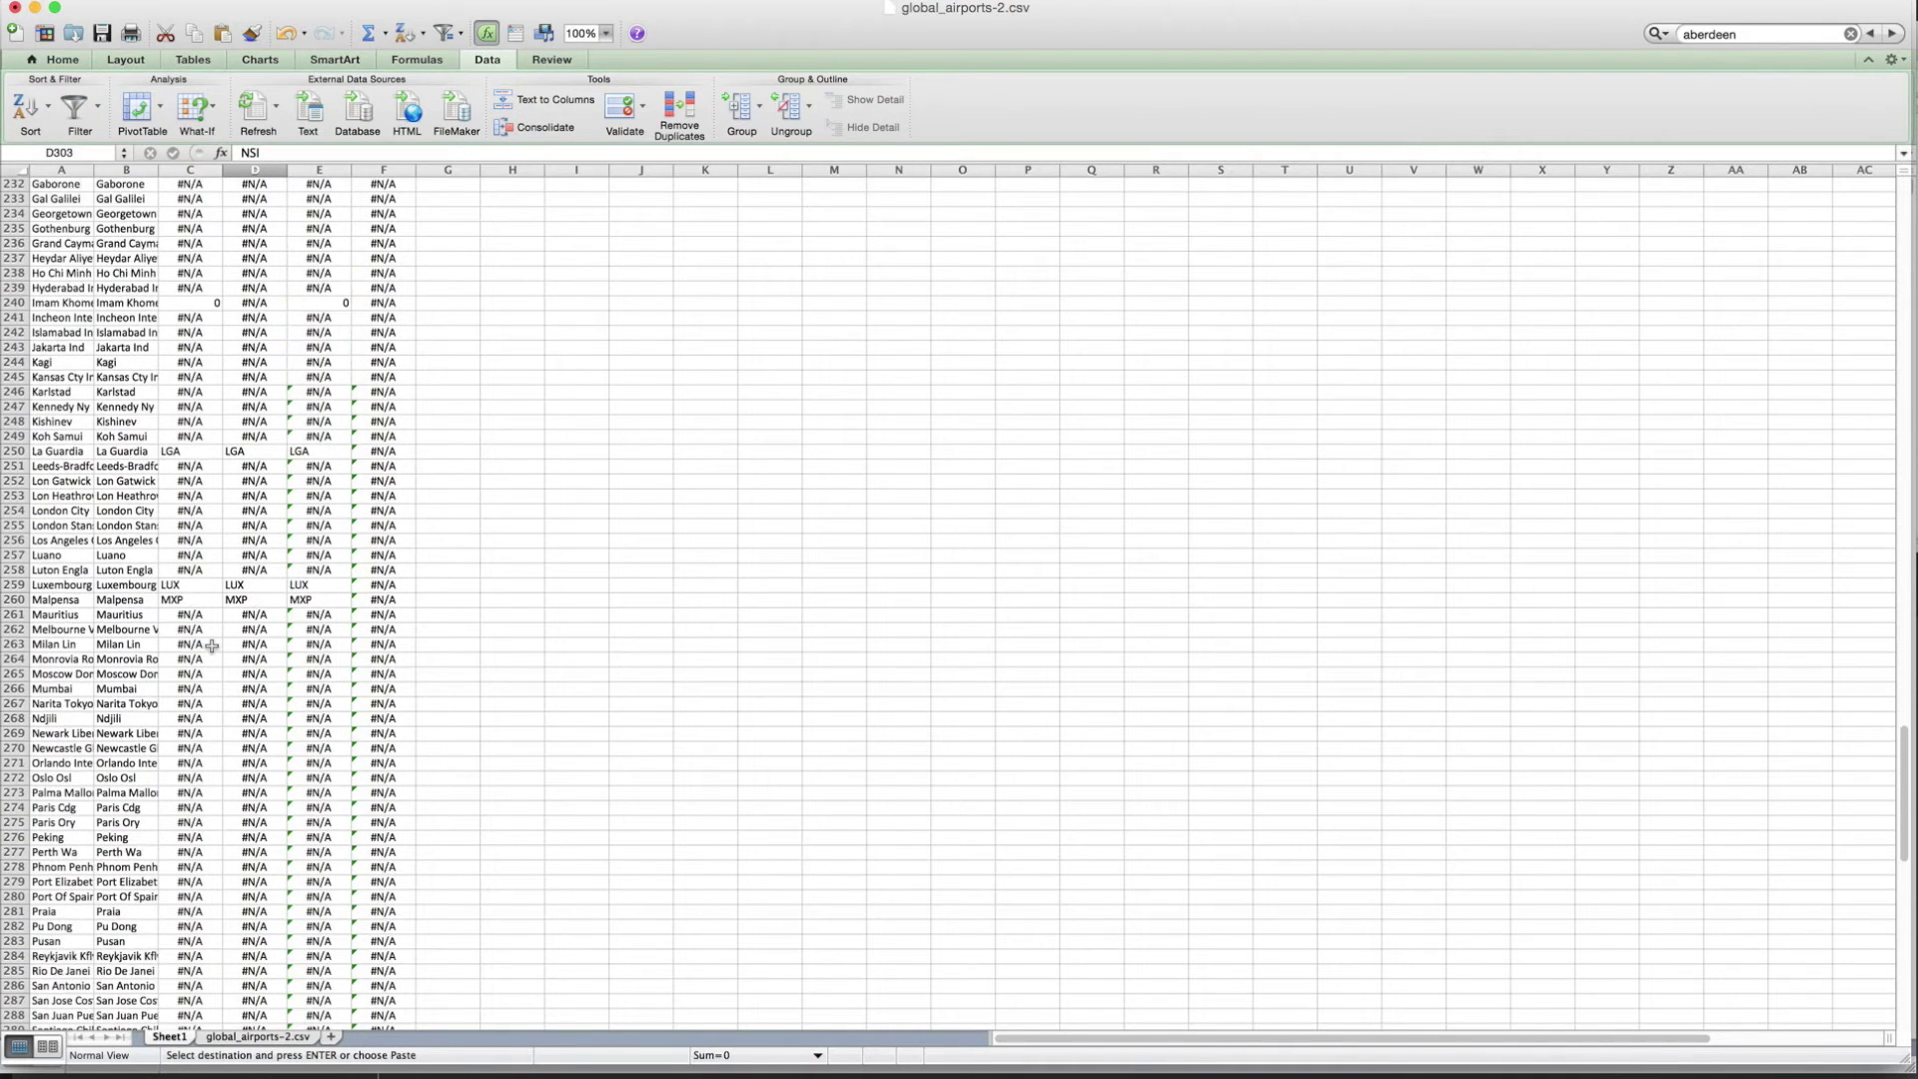
{"action": "left_click", "coordinate": [254, 185]}
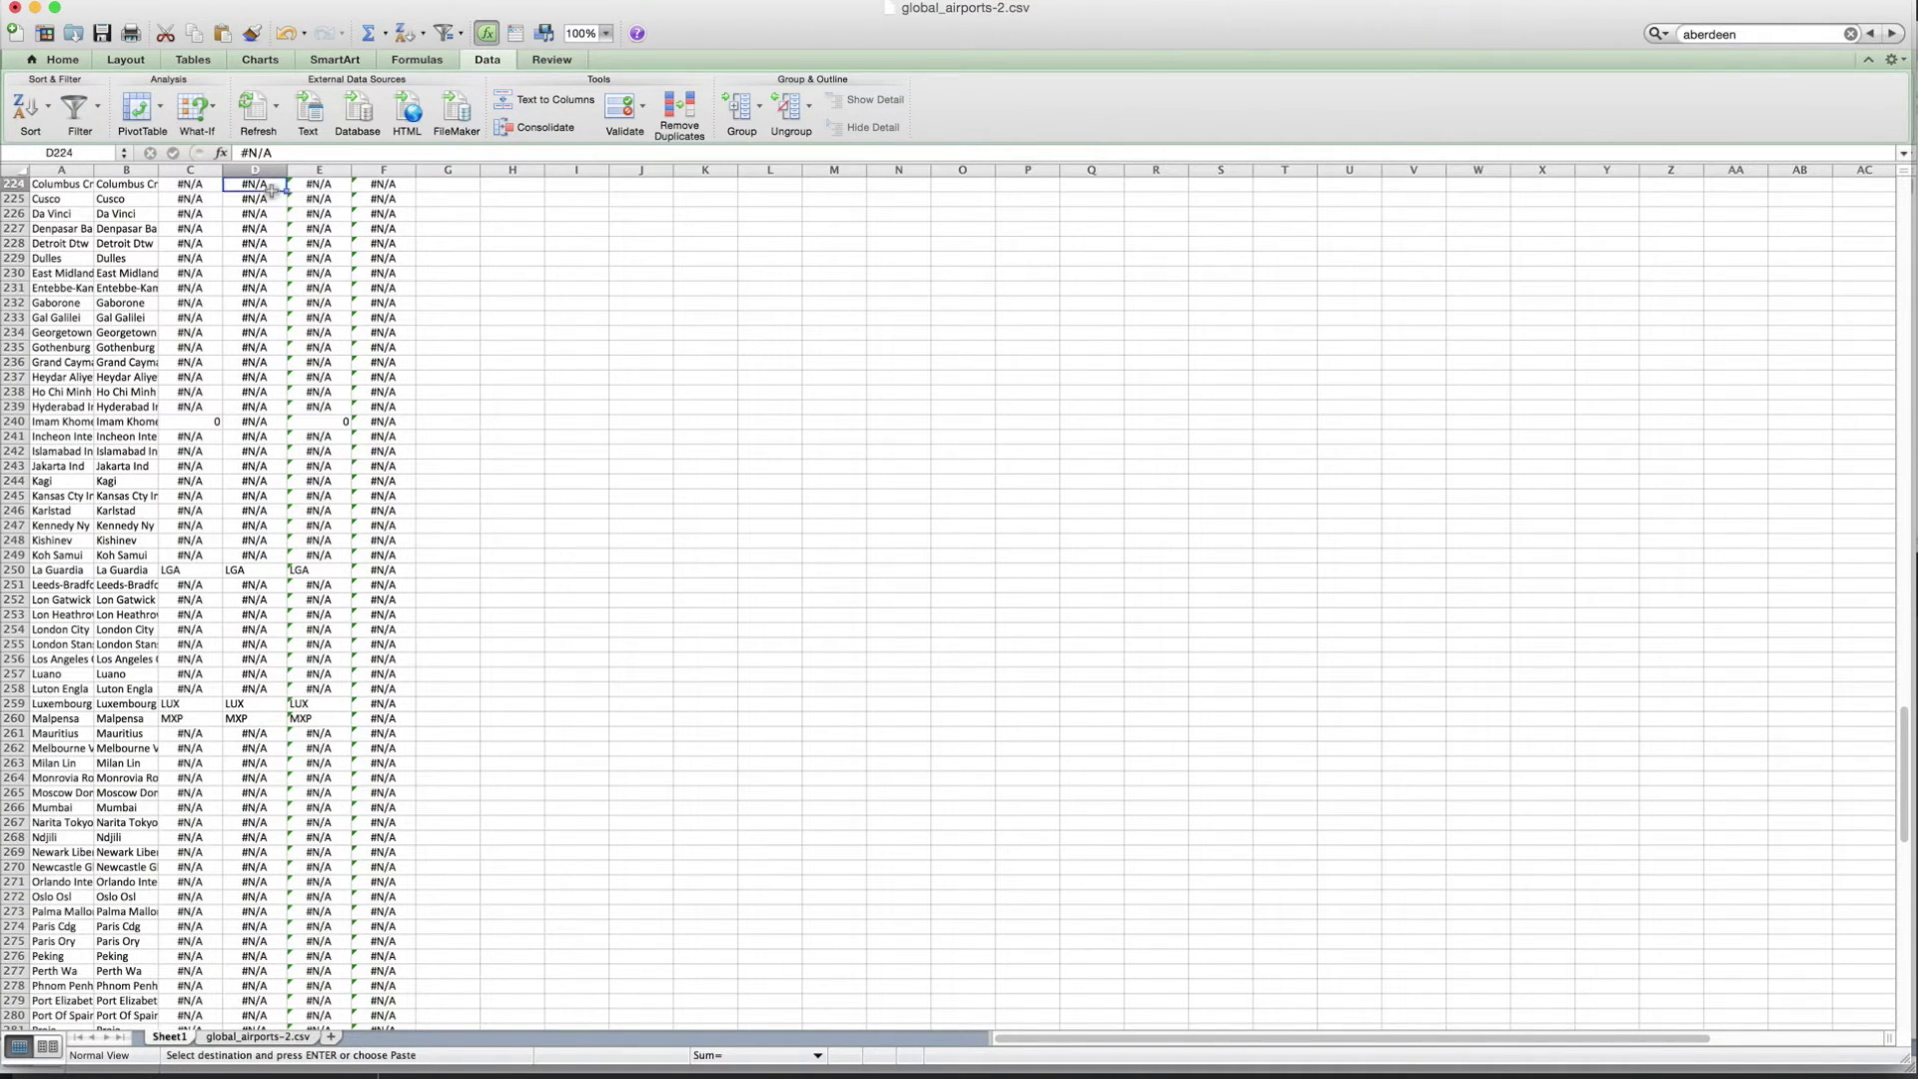
{"action": "left_click", "coordinate": [31, 104]}
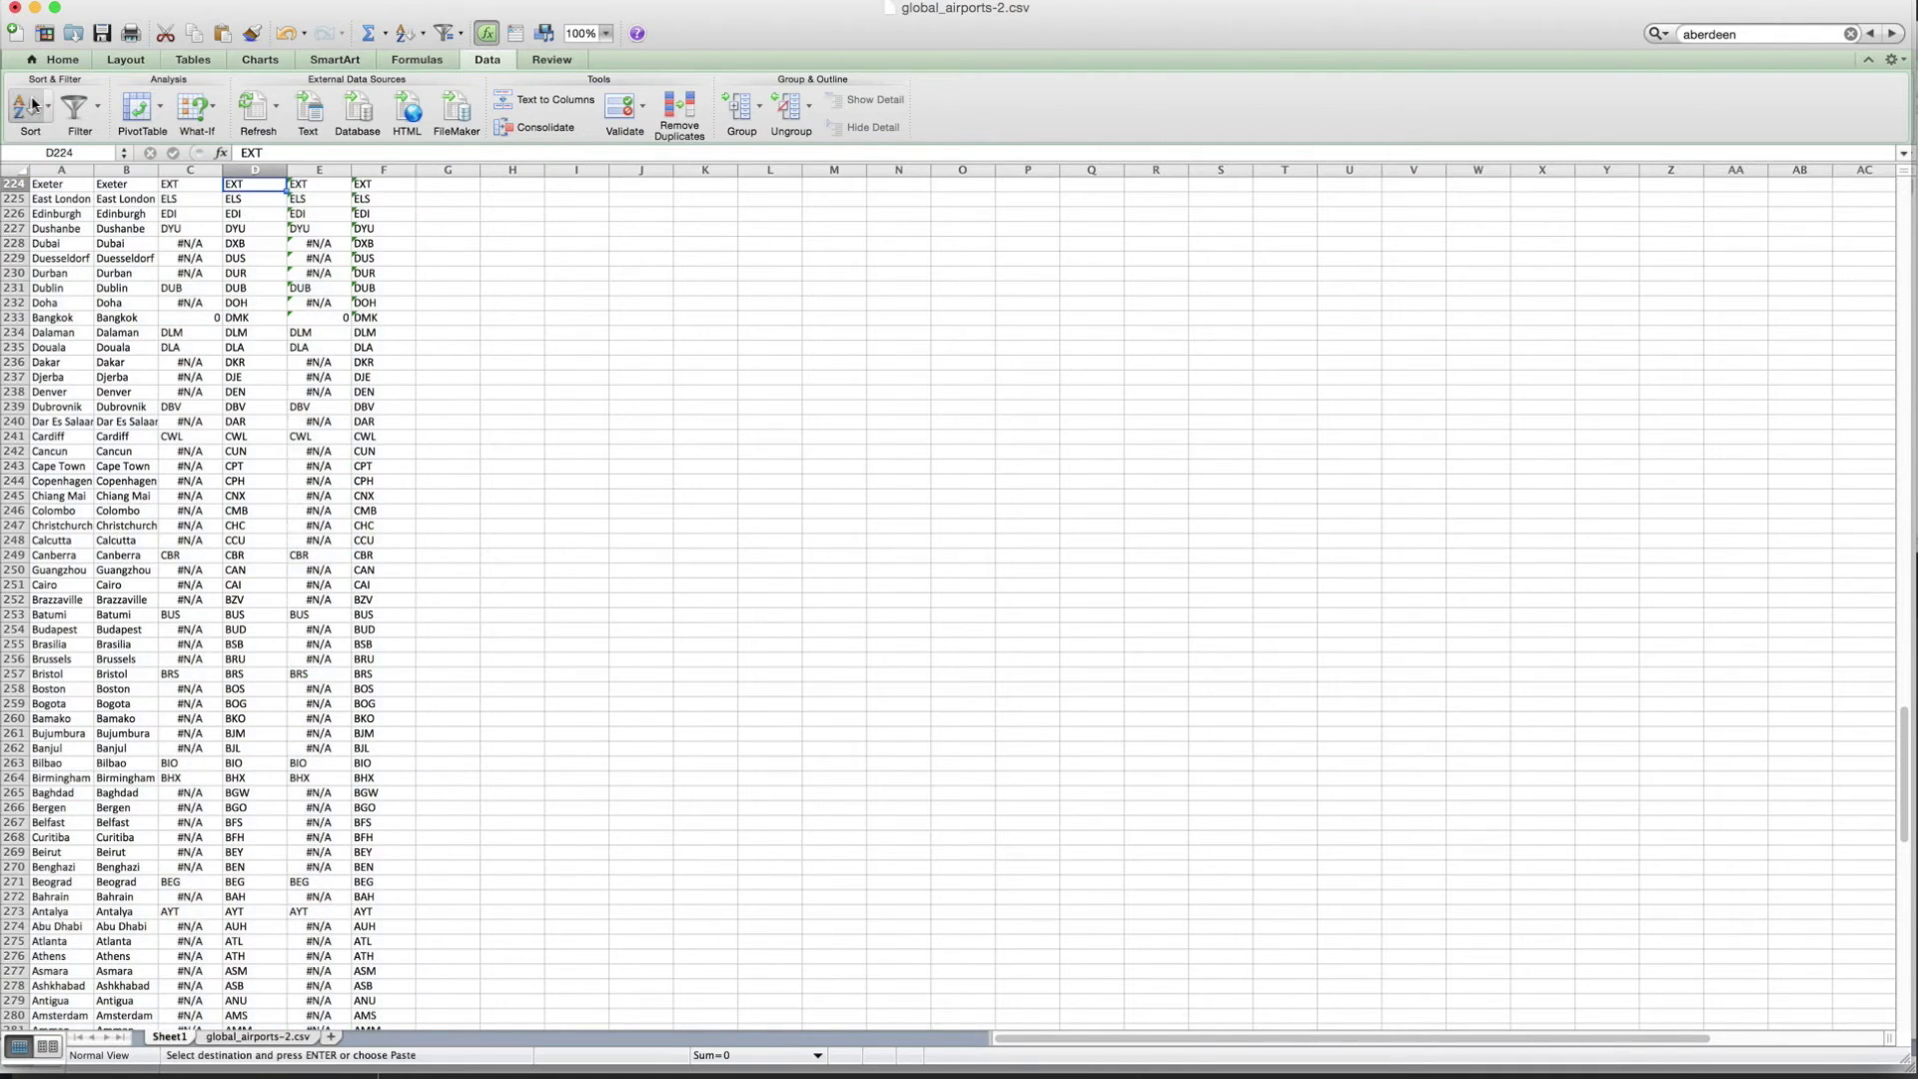
{"action": "scroll", "coordinate": [216, 538], "scroll_direction": "up", "scroll_amount": 18}
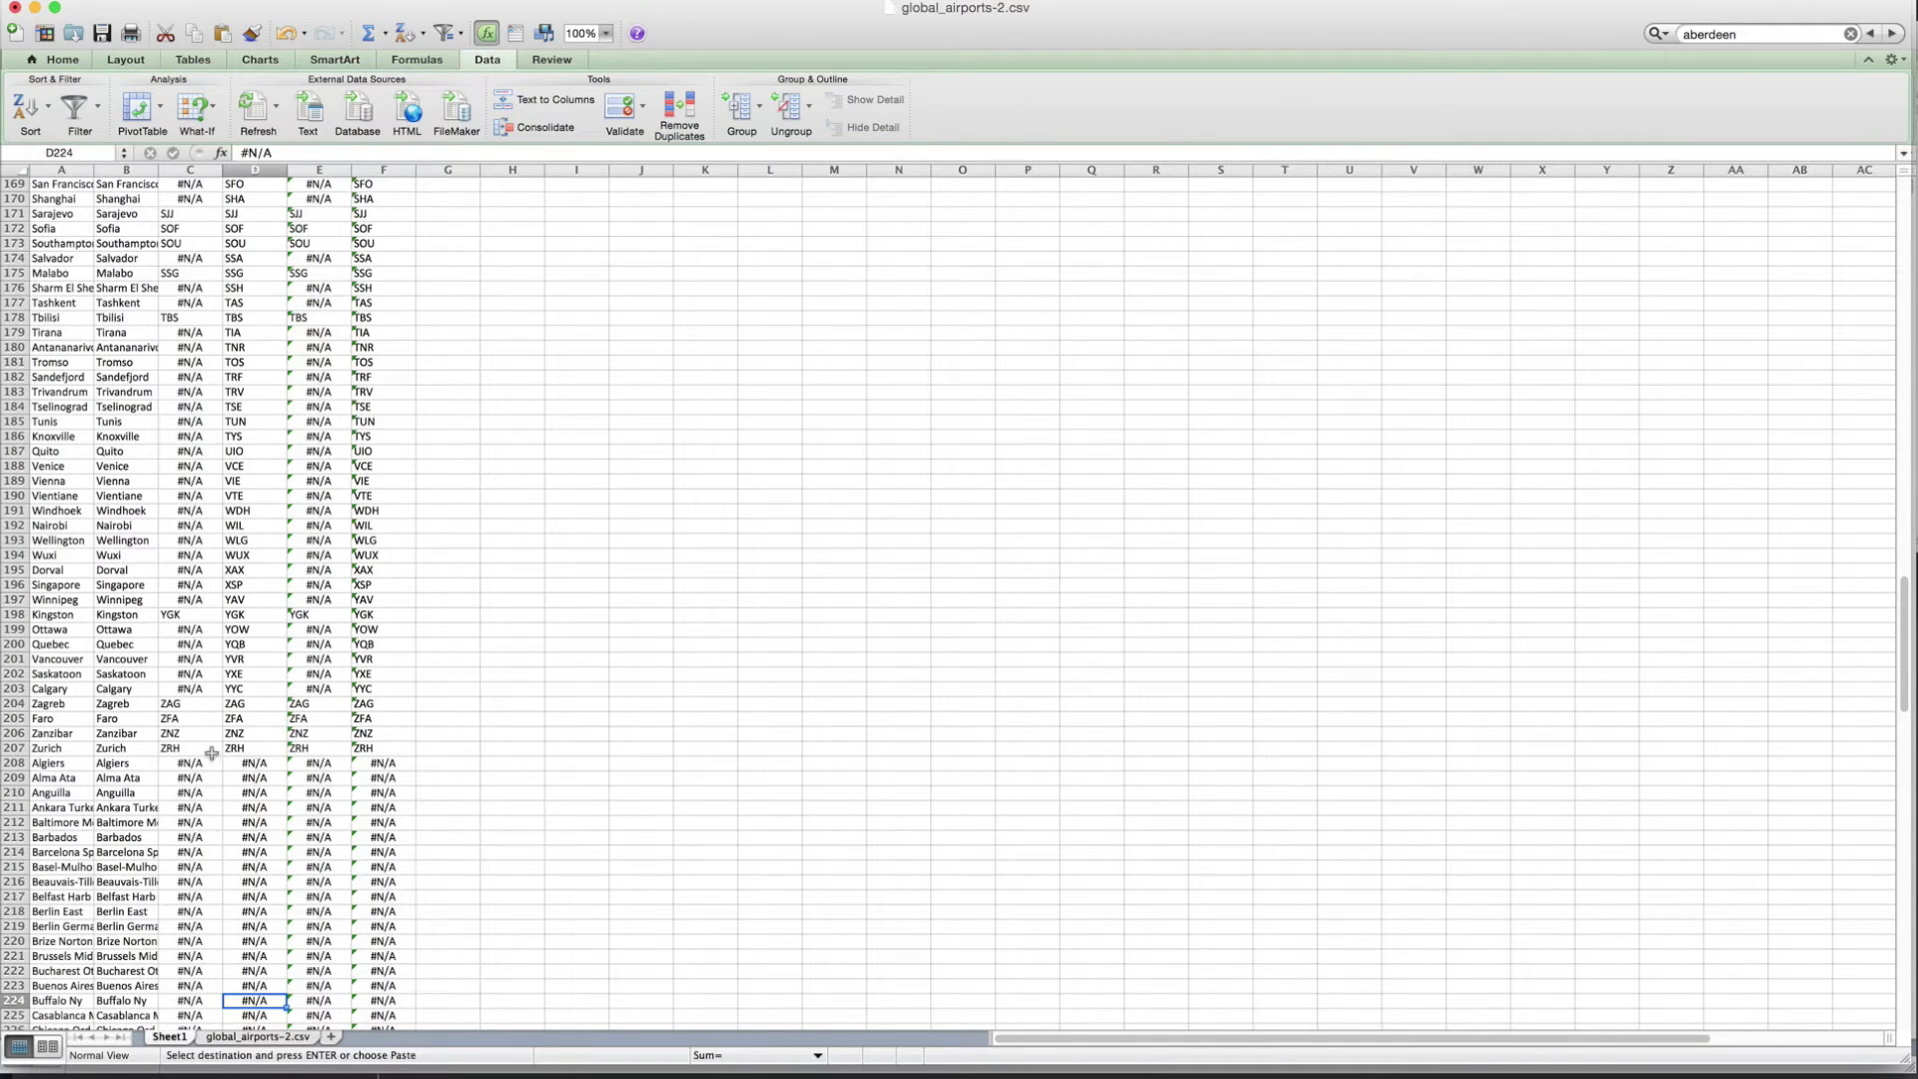
- Change the airport name in A208 from Algiers to Algier, leaving the Original column as it is
{"action": "left_click", "coordinate": [61, 764]}
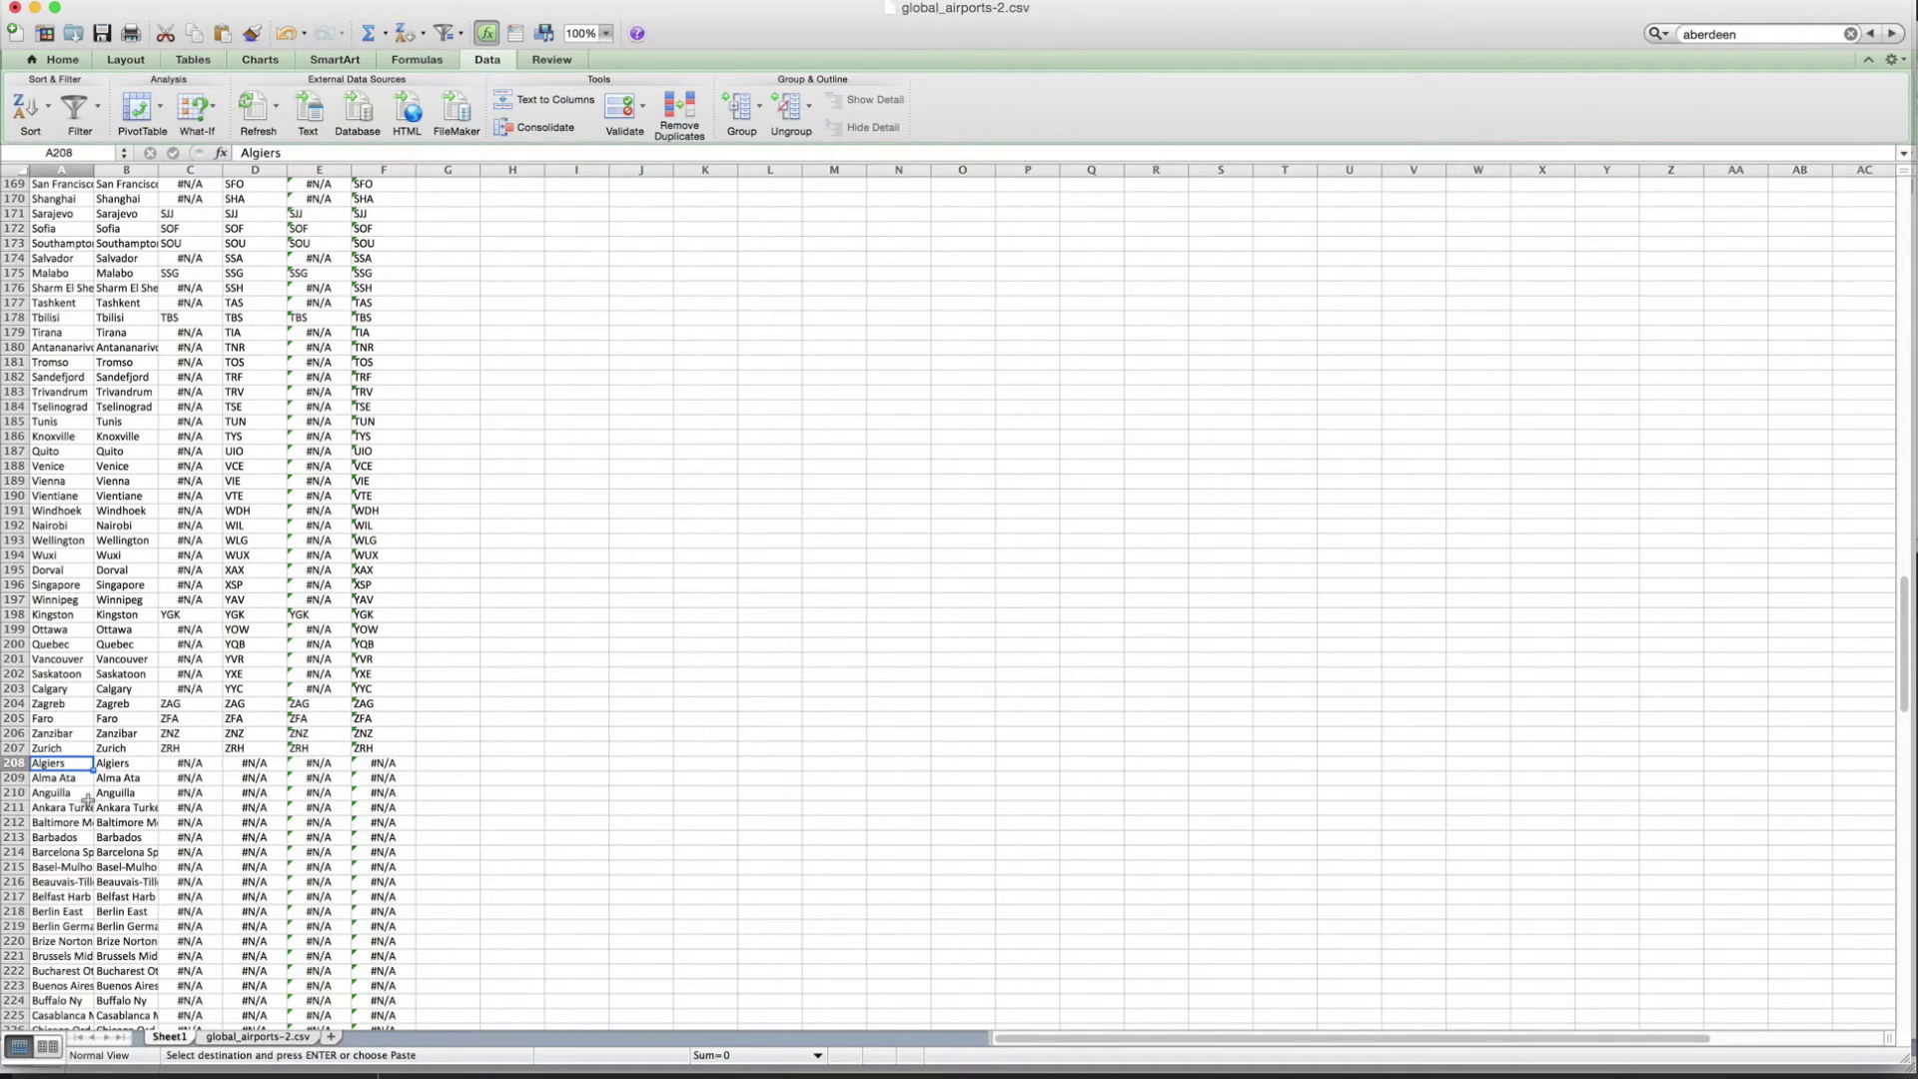
{"action": "left_click", "coordinate": [348, 156]}
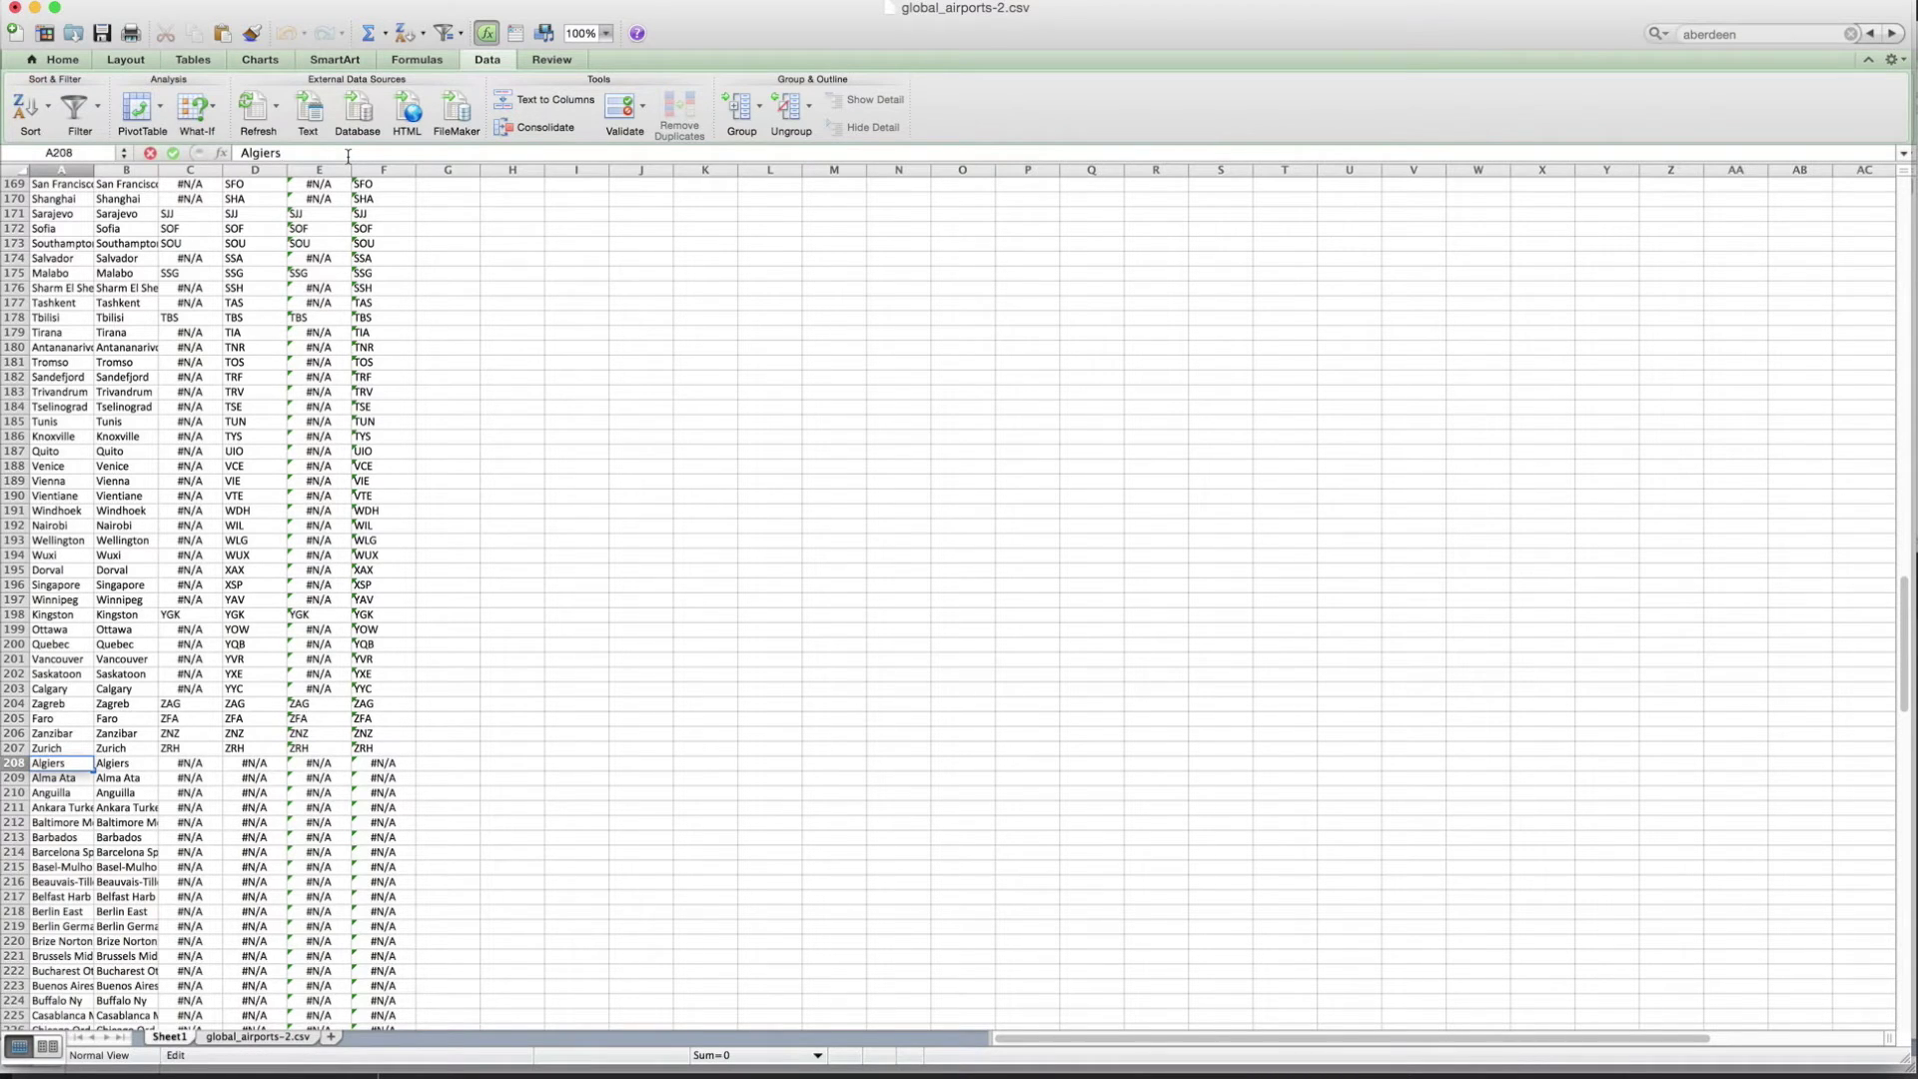
{"action": "key", "text": "BackSpace"}
{"action": "key", "text": "Return"}
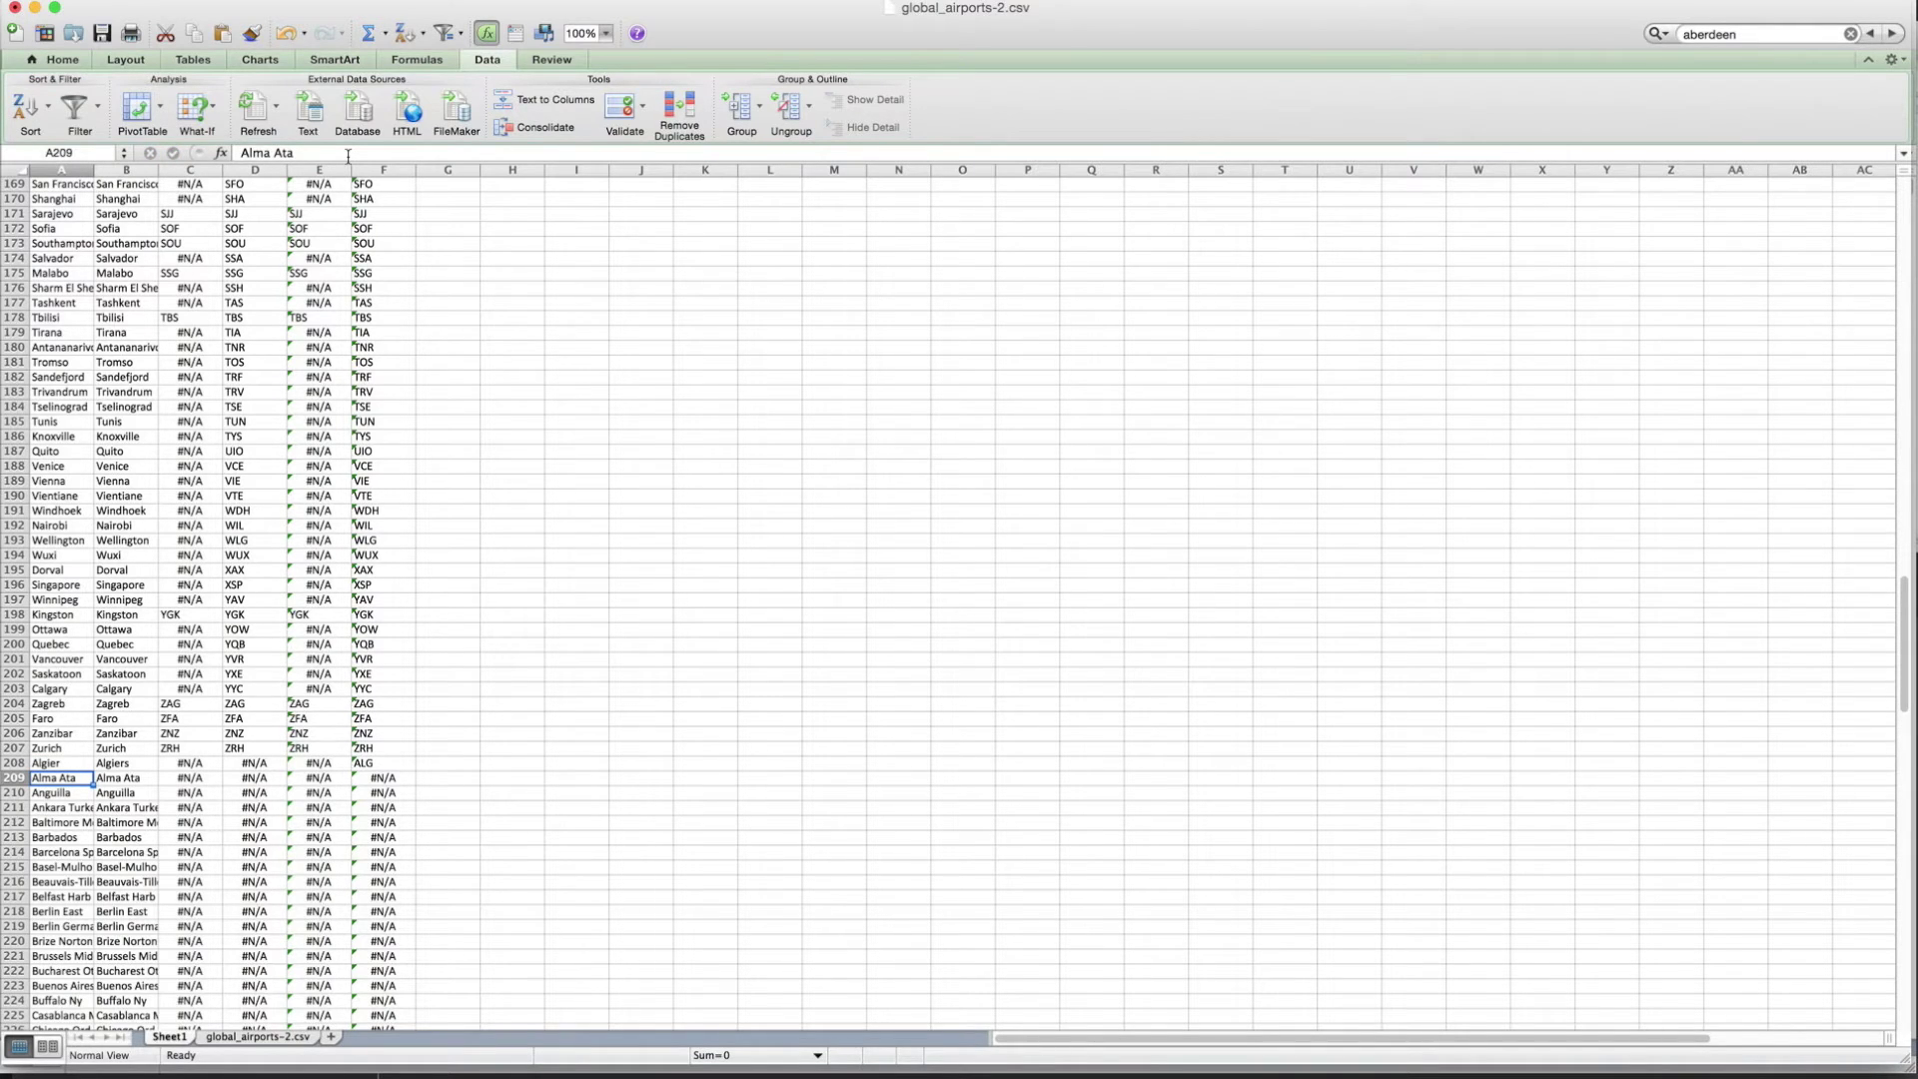
- Check the vl-city lookup formula in F208 and look at the global_airports-2.csv sheet it refers to
{"action": "left_click", "coordinate": [381, 765]}
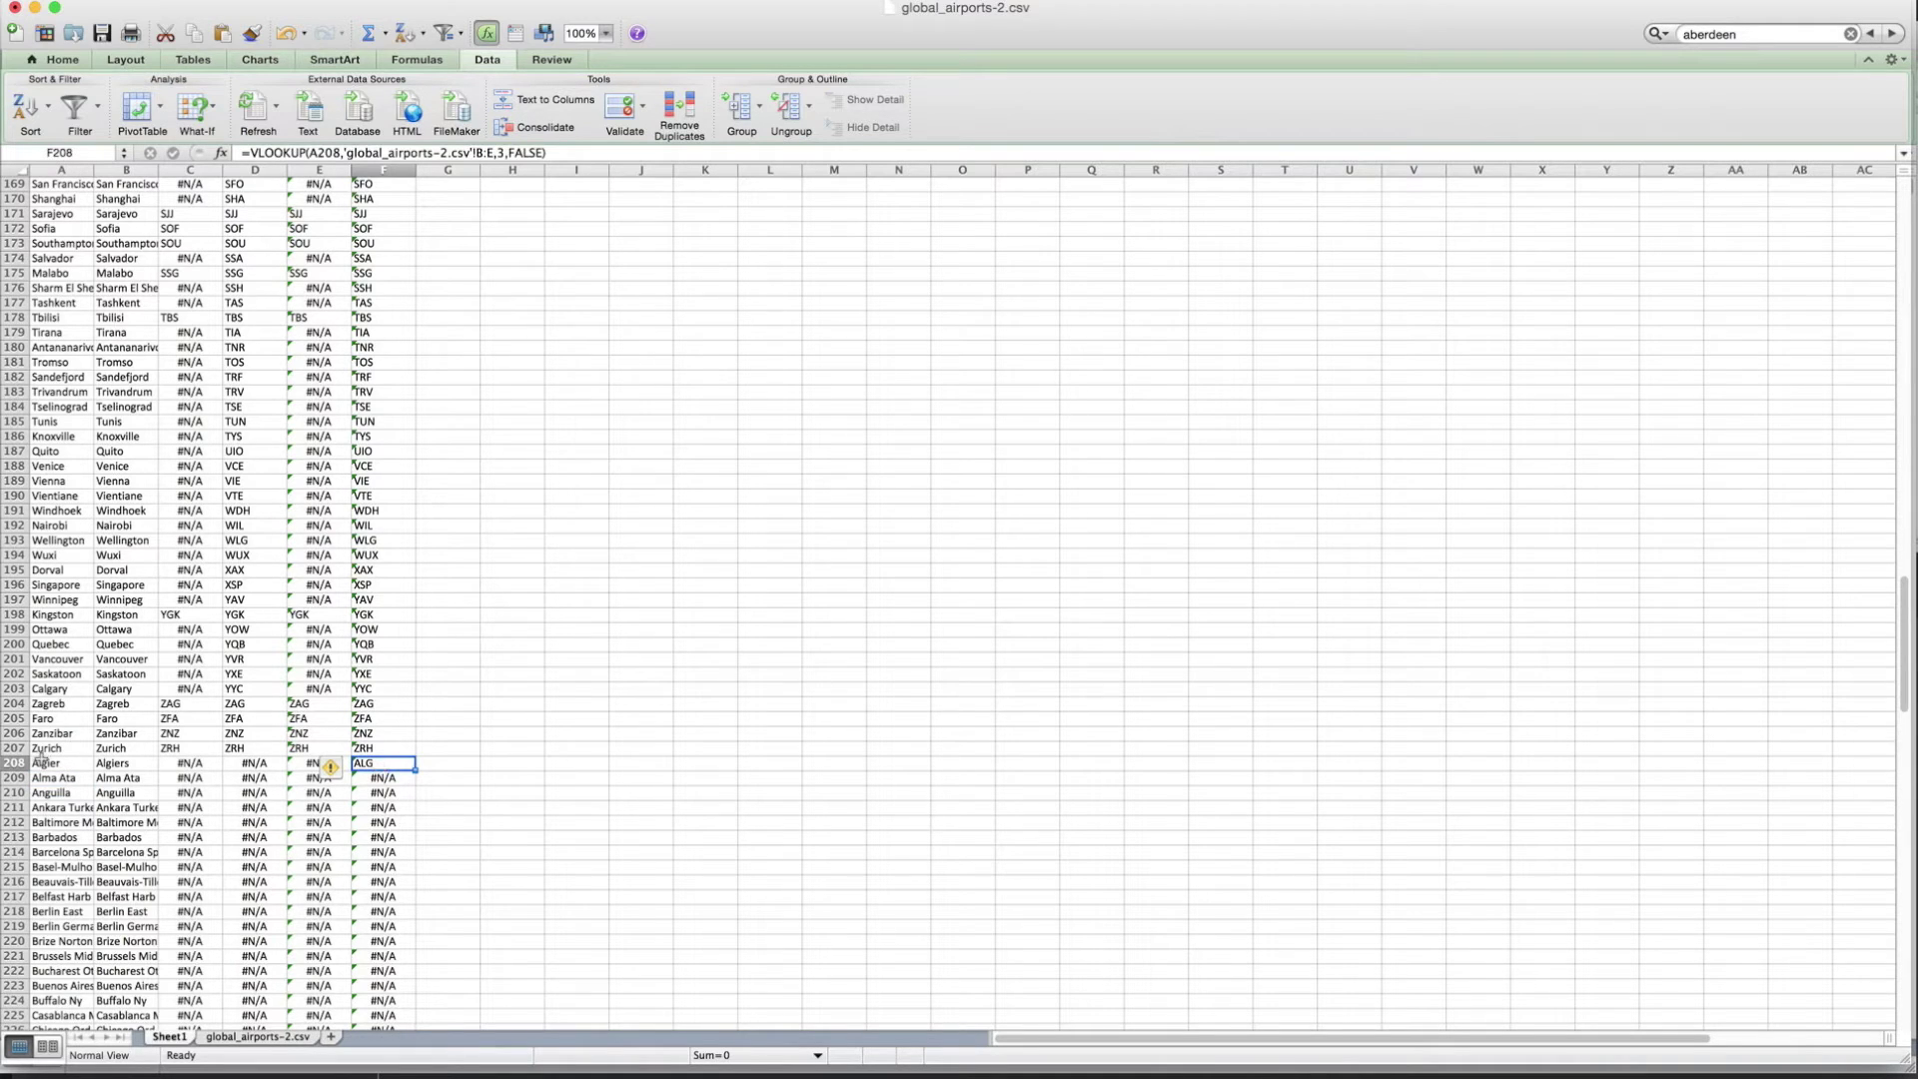
{"action": "left_click", "coordinate": [42, 762]}
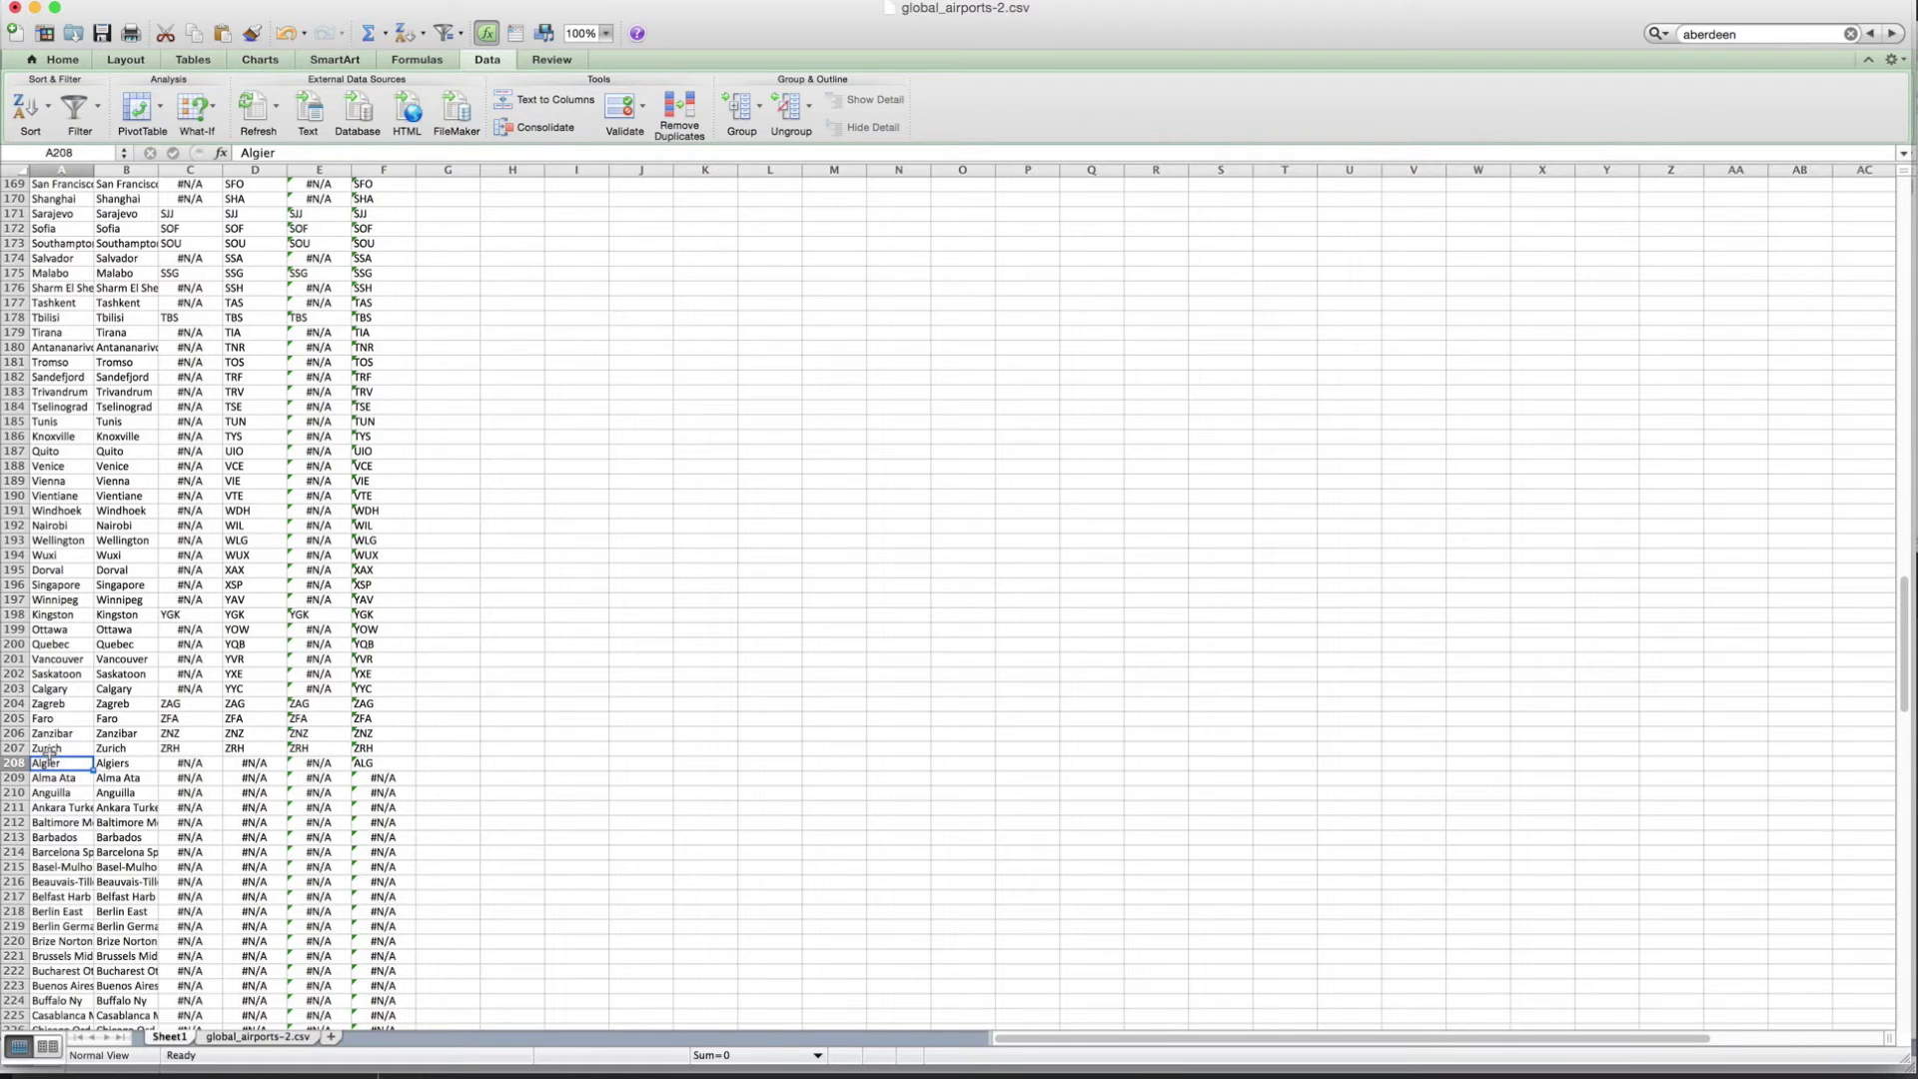
{"action": "left_click", "coordinate": [240, 1039]}
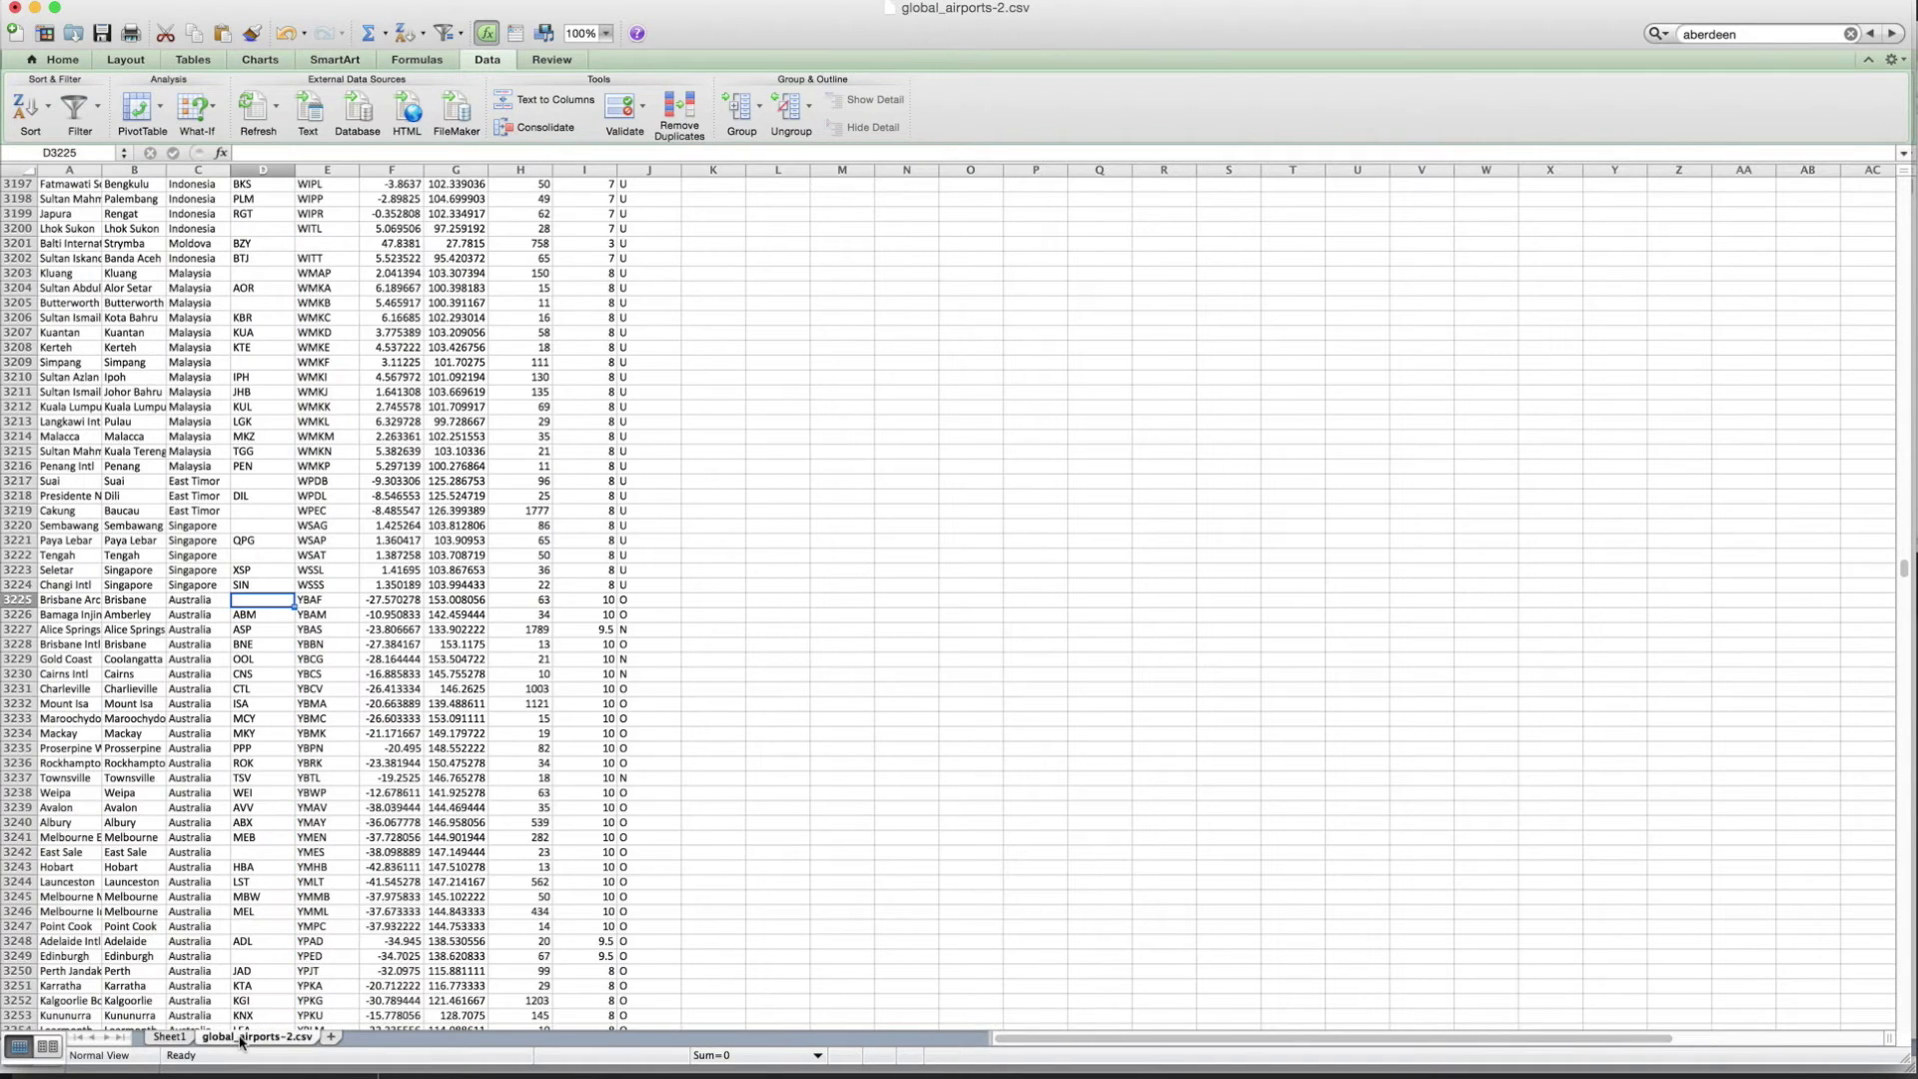
{"action": "left_click", "coordinate": [169, 1039]}
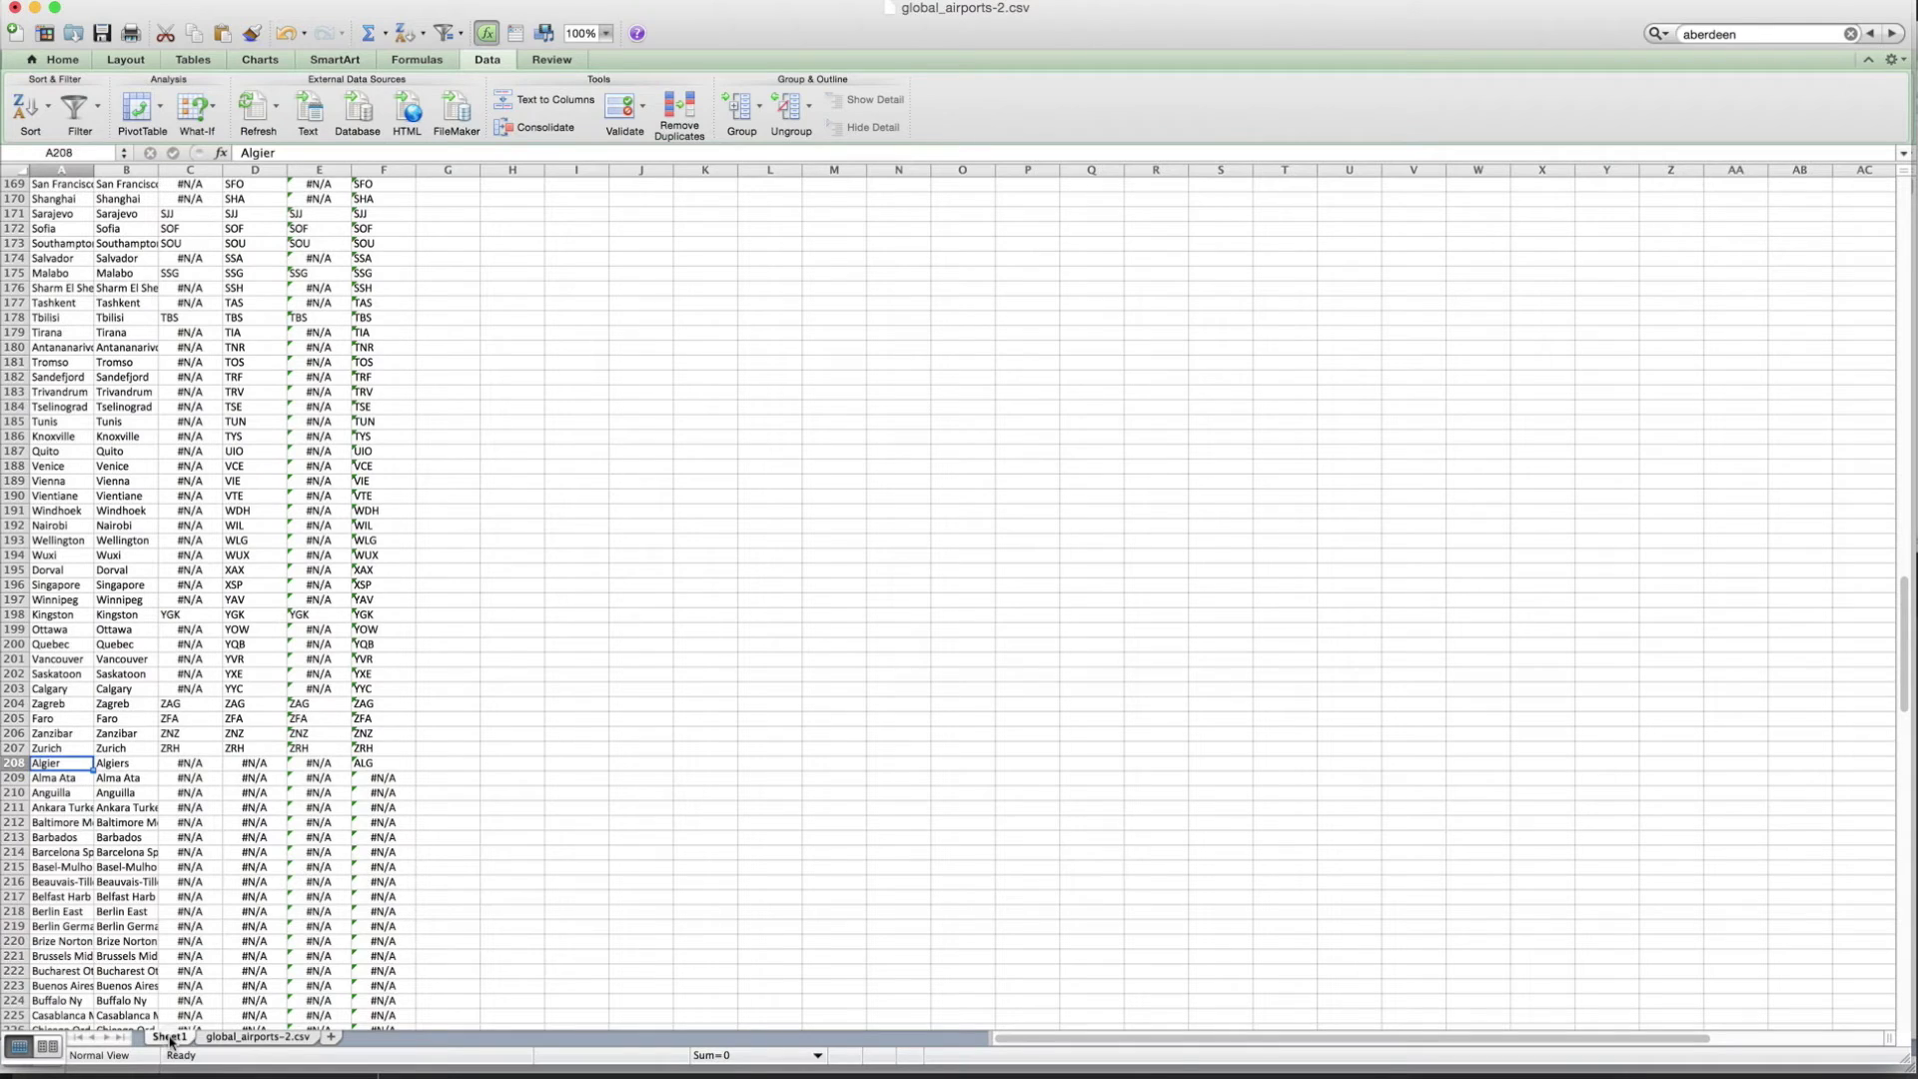
- Change the airport name in A209 to the hyphenated spelling Alma-Ata
{"action": "left_click", "coordinate": [72, 778]}
{"action": "left_click", "coordinate": [277, 153]}
{"action": "key", "text": "BackSpace"}
{"action": "type", "text": "-"}
{"action": "key", "text": "Return"}
- Shorten the airport name in A211 to Ankara and the one in A212 to Baltimore, leaving the Original column as it is
{"action": "key", "text": "Return"}
{"action": "double_click", "coordinate": [305, 153]}
{"action": "key", "text": "BackSpace"}
{"action": "key", "text": "Return"}
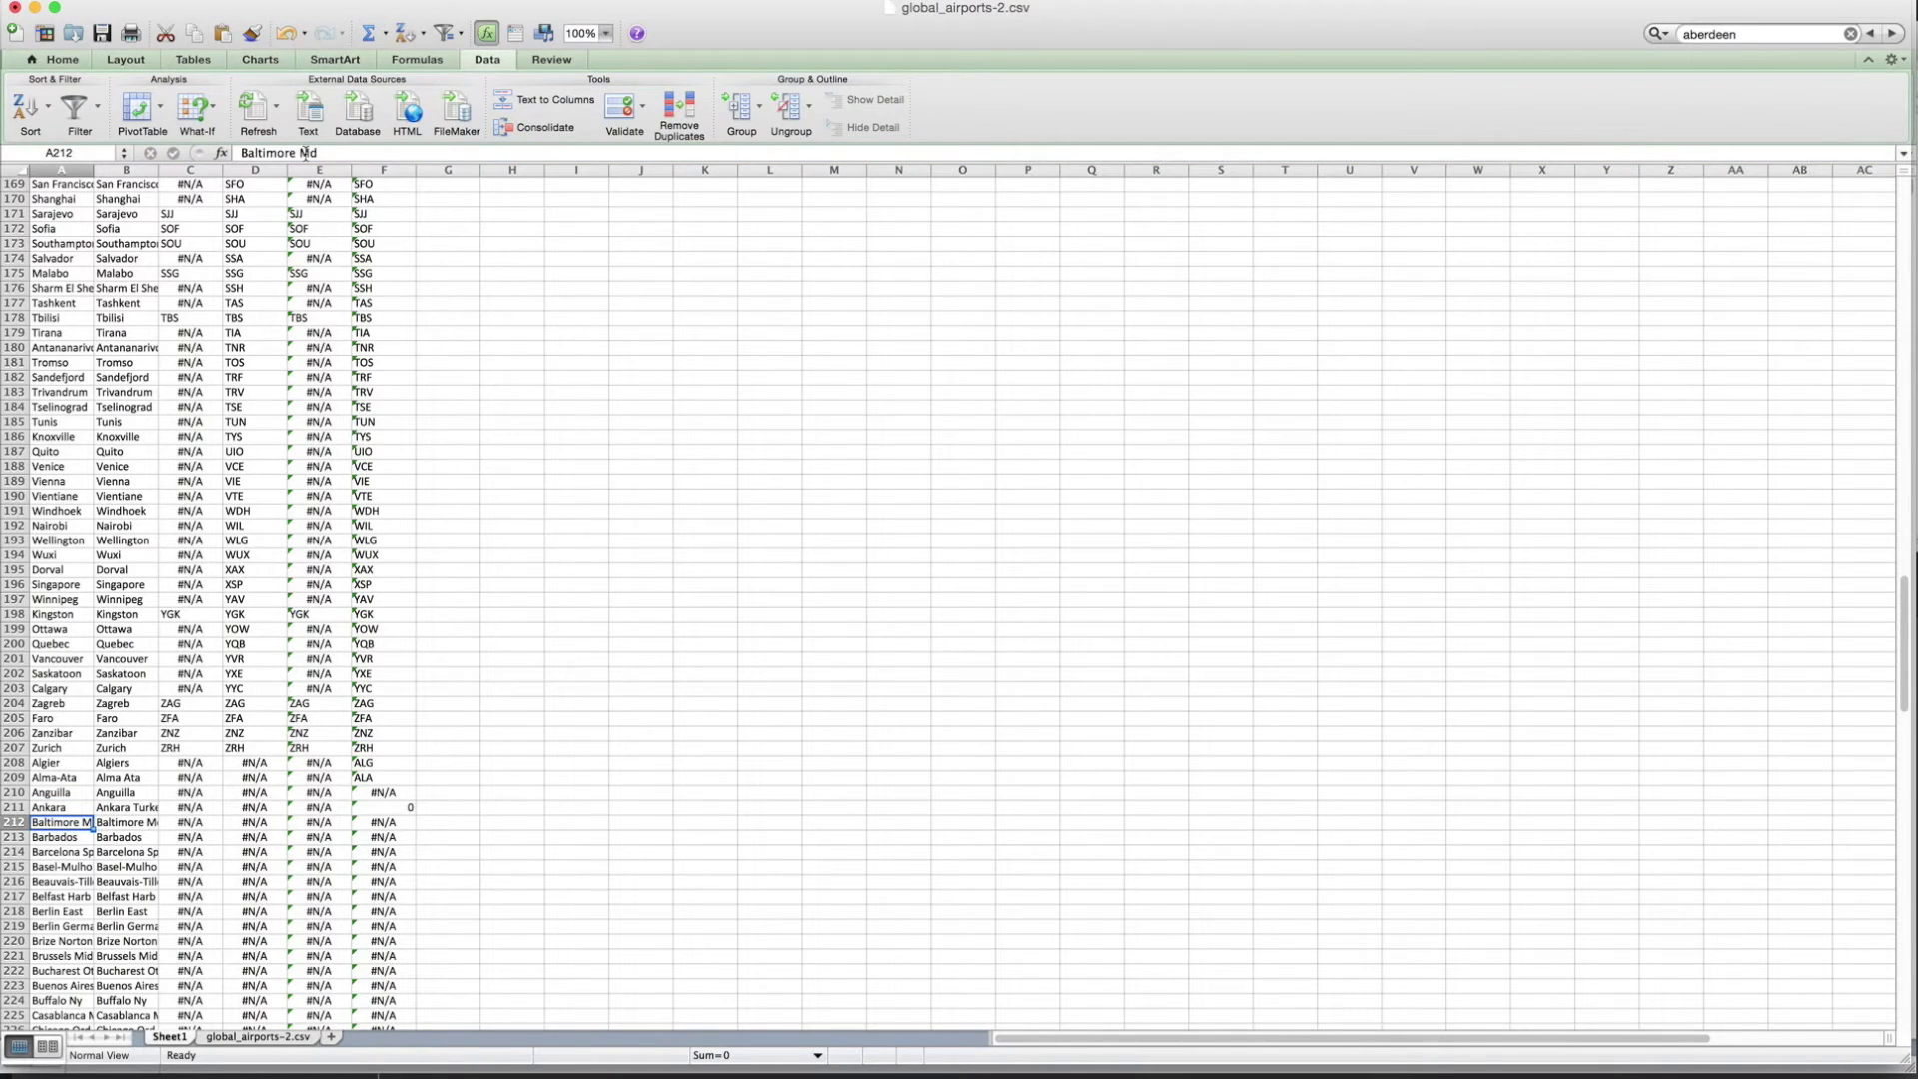
{"action": "double_click", "coordinate": [304, 153]}
{"action": "key", "text": "BackSpace"}
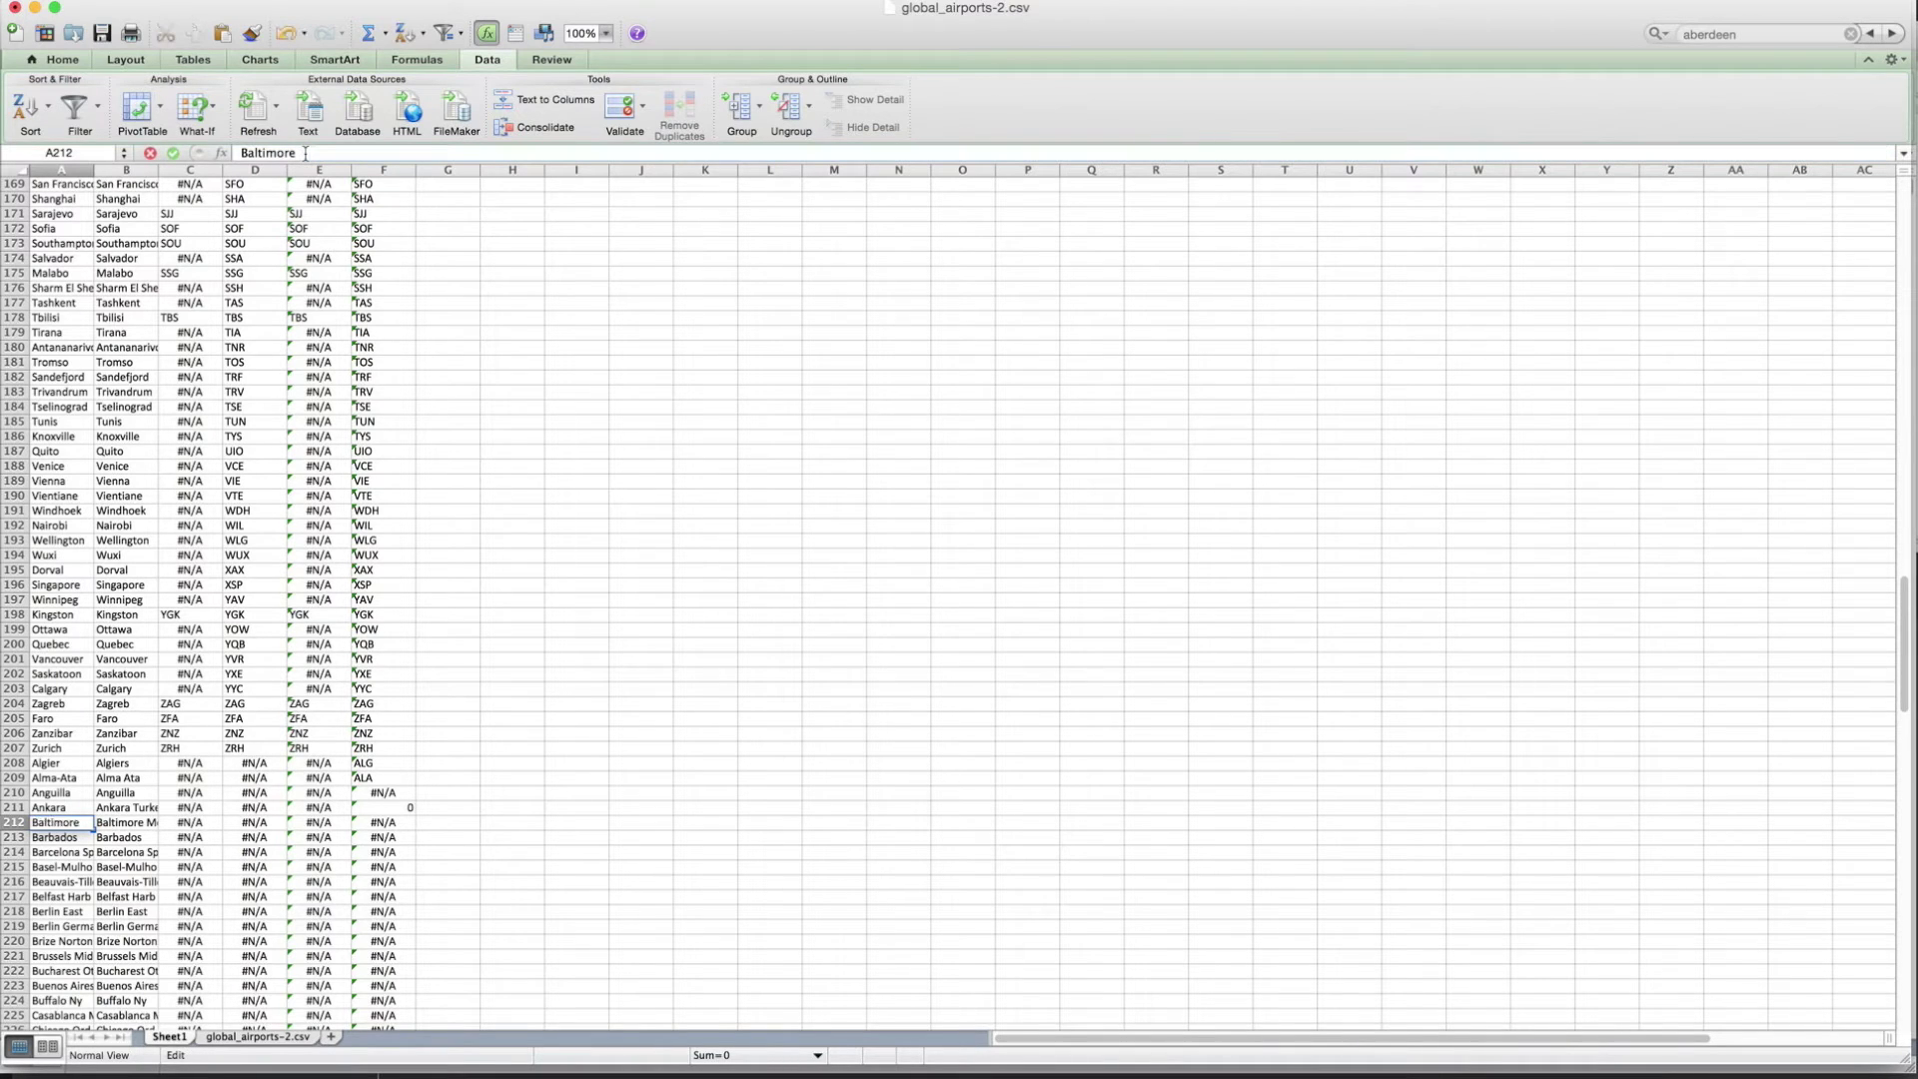
{"action": "key", "text": "Return"}
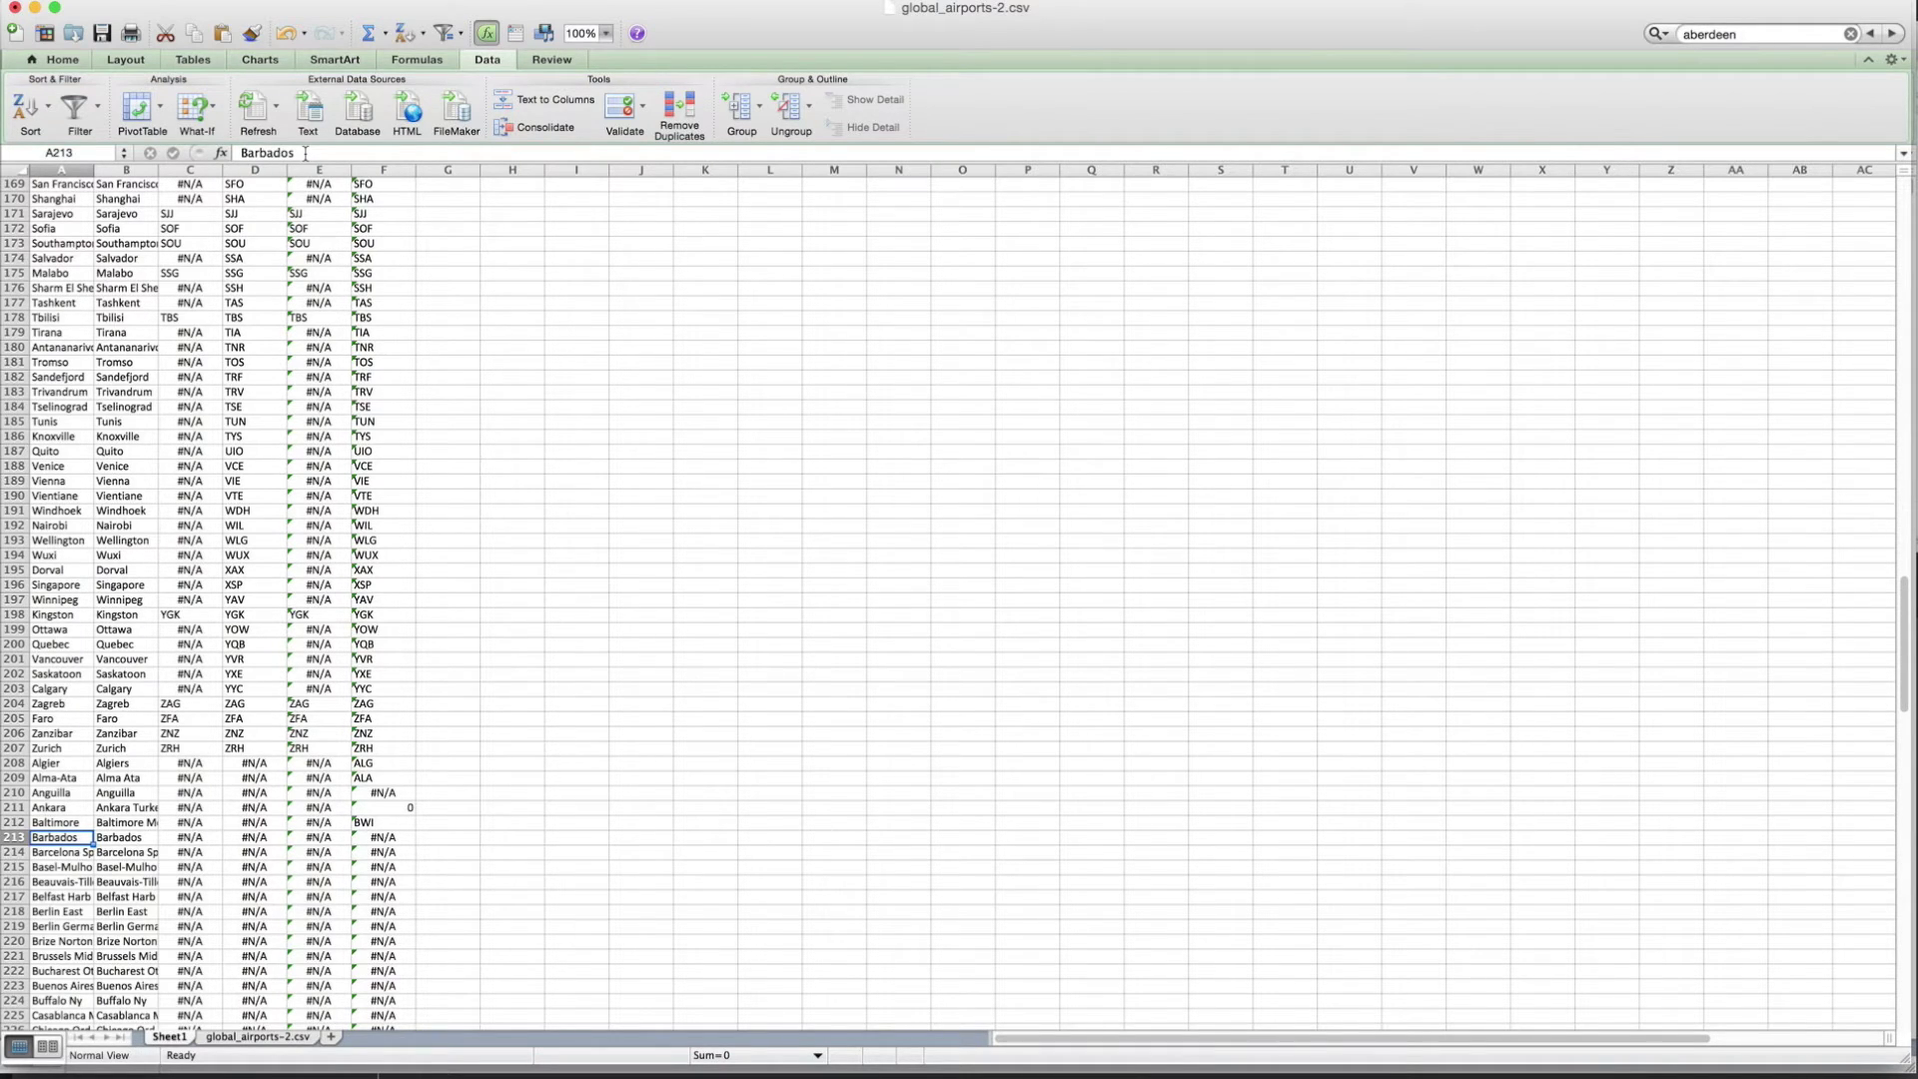
{"action": "key", "text": "Return"}
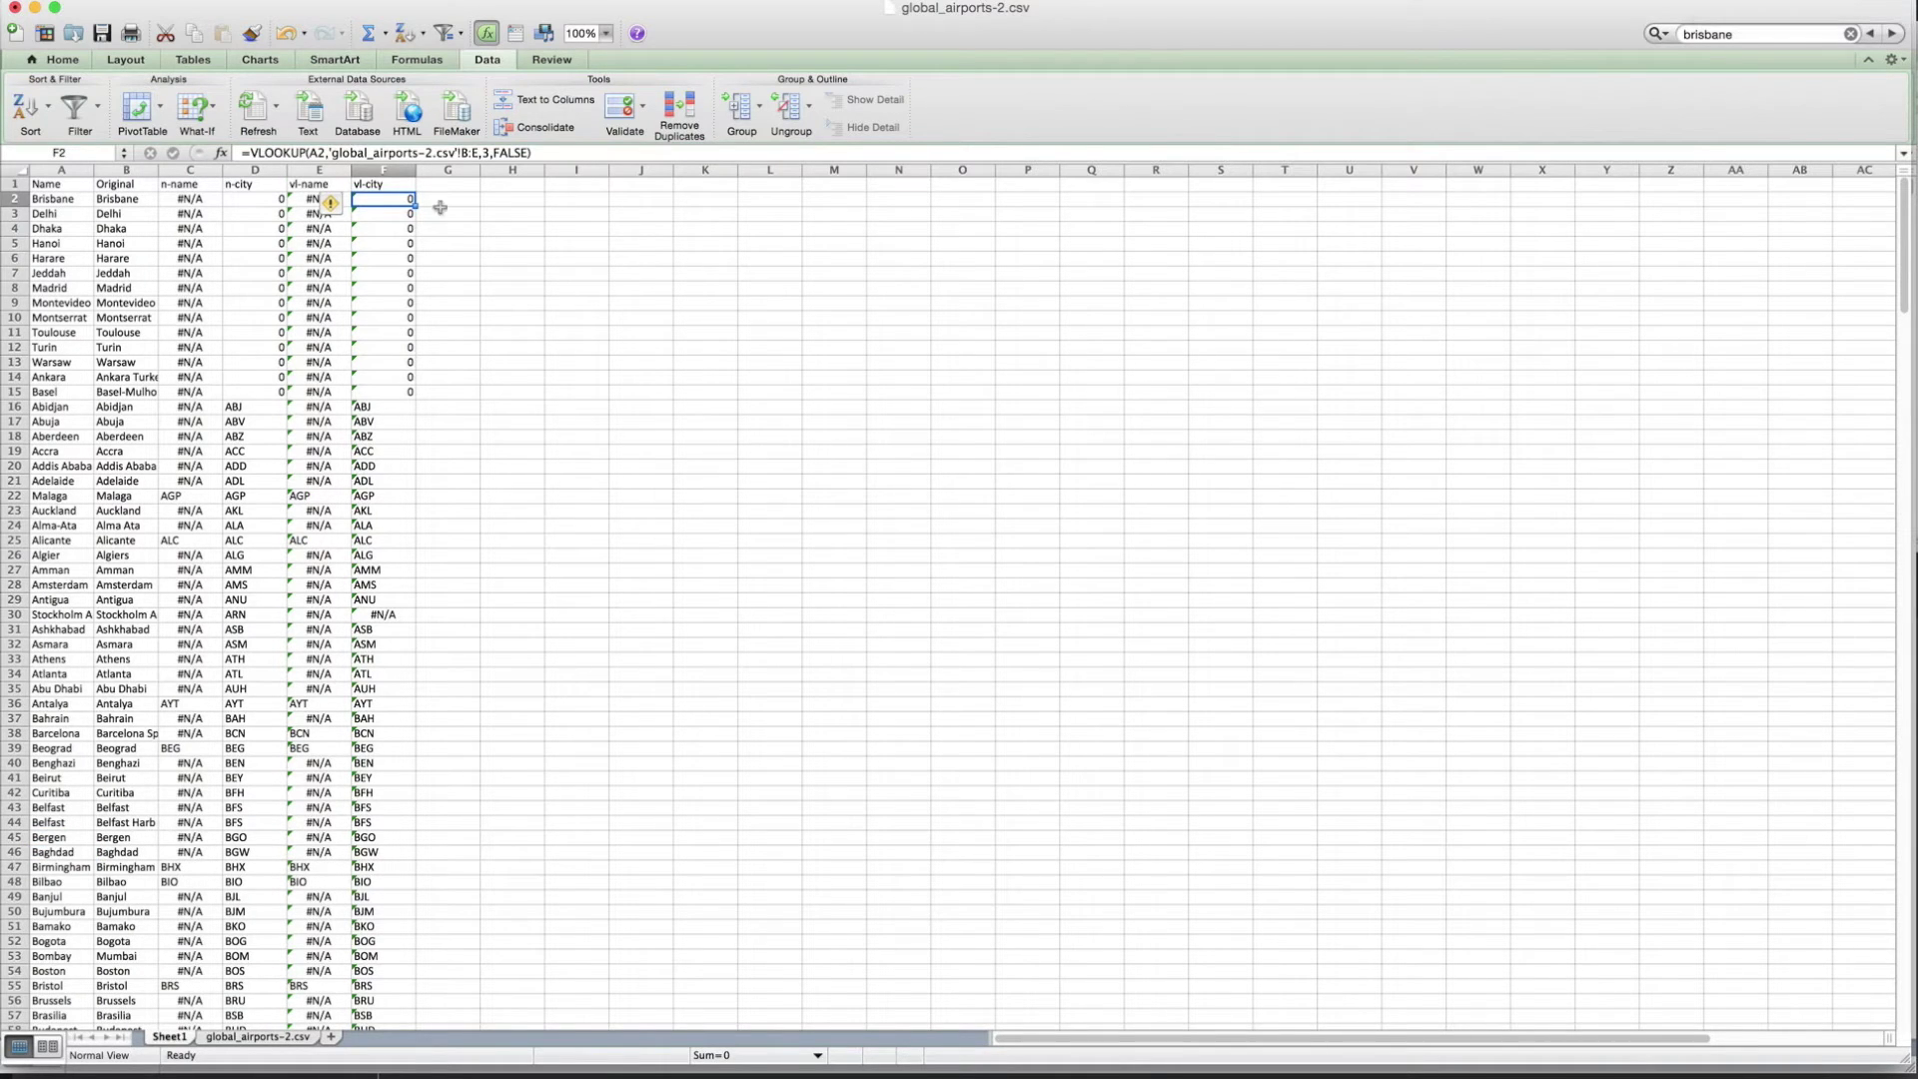
- Inspect the vl-city lookup formulas in F5, F10 and F2 for cities without an airport code
{"action": "left_click", "coordinate": [371, 212]}
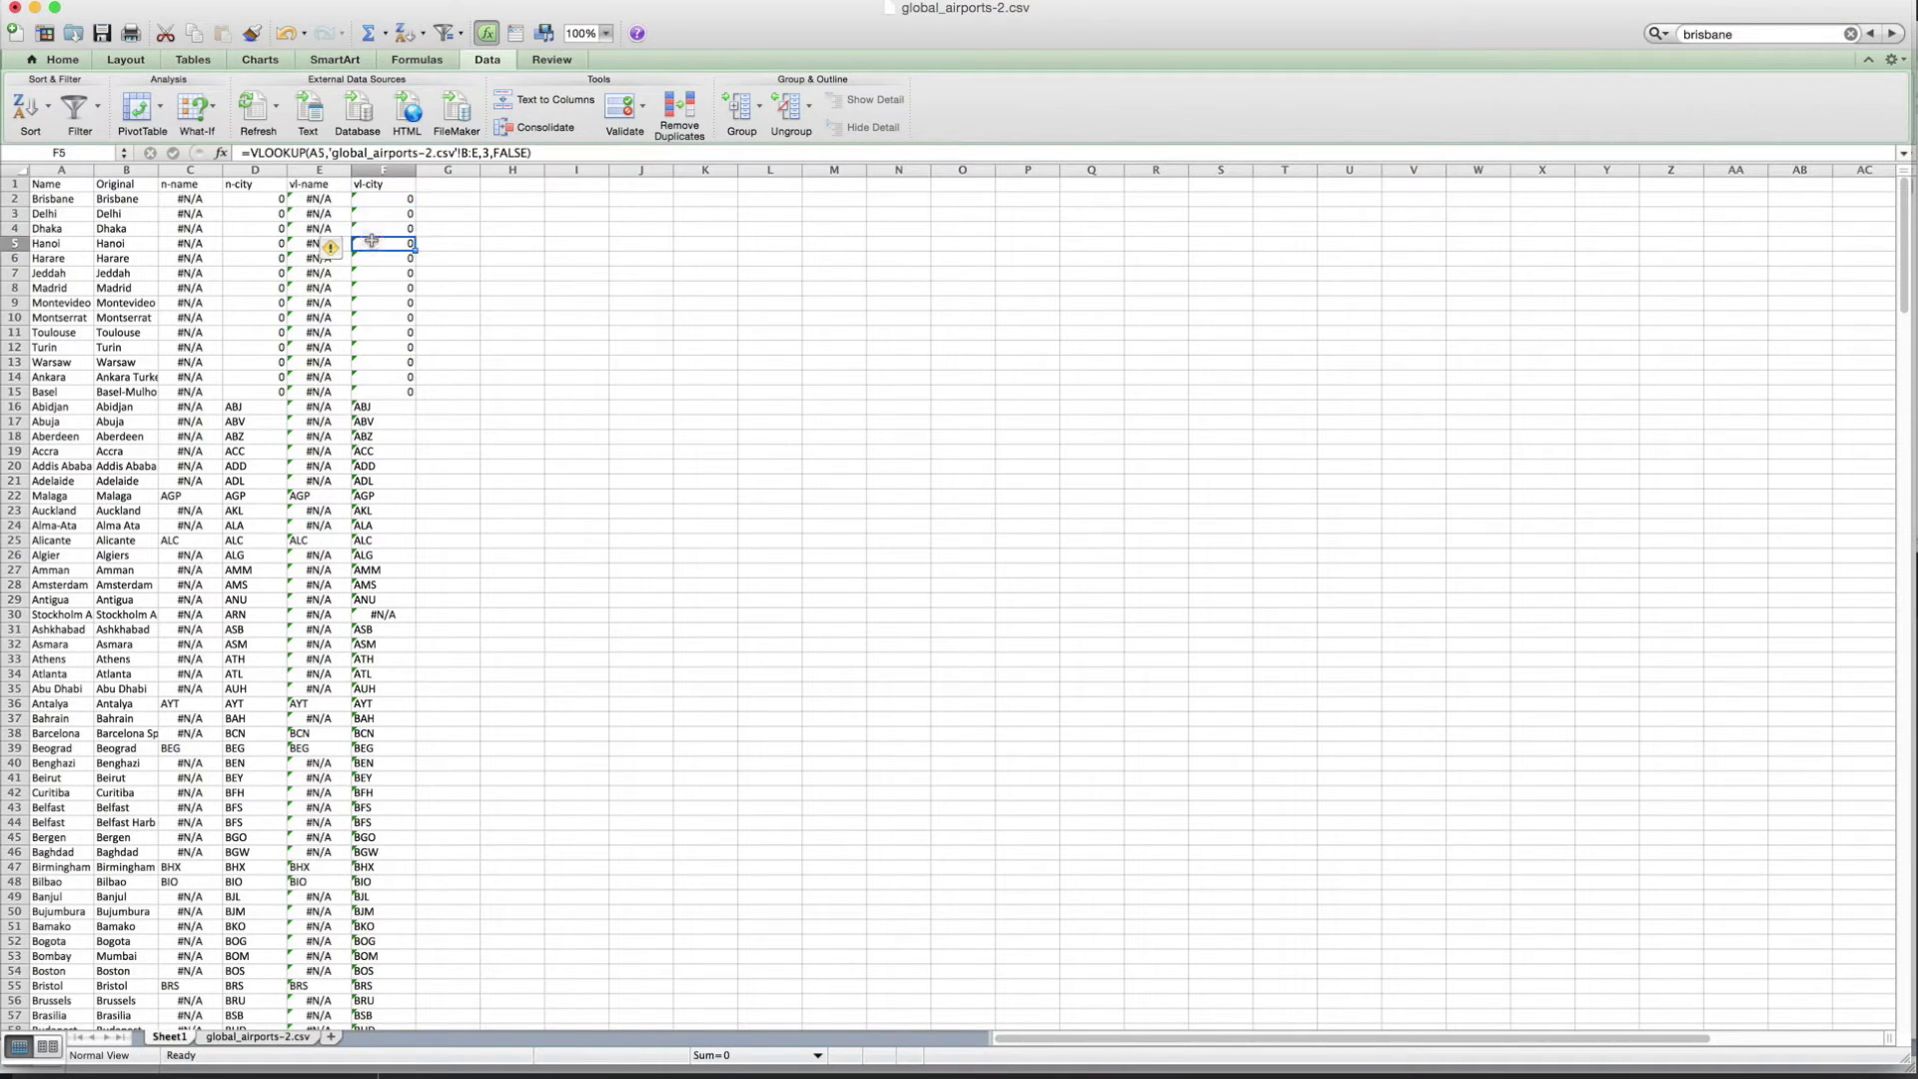
{"action": "left_click", "coordinate": [377, 314]}
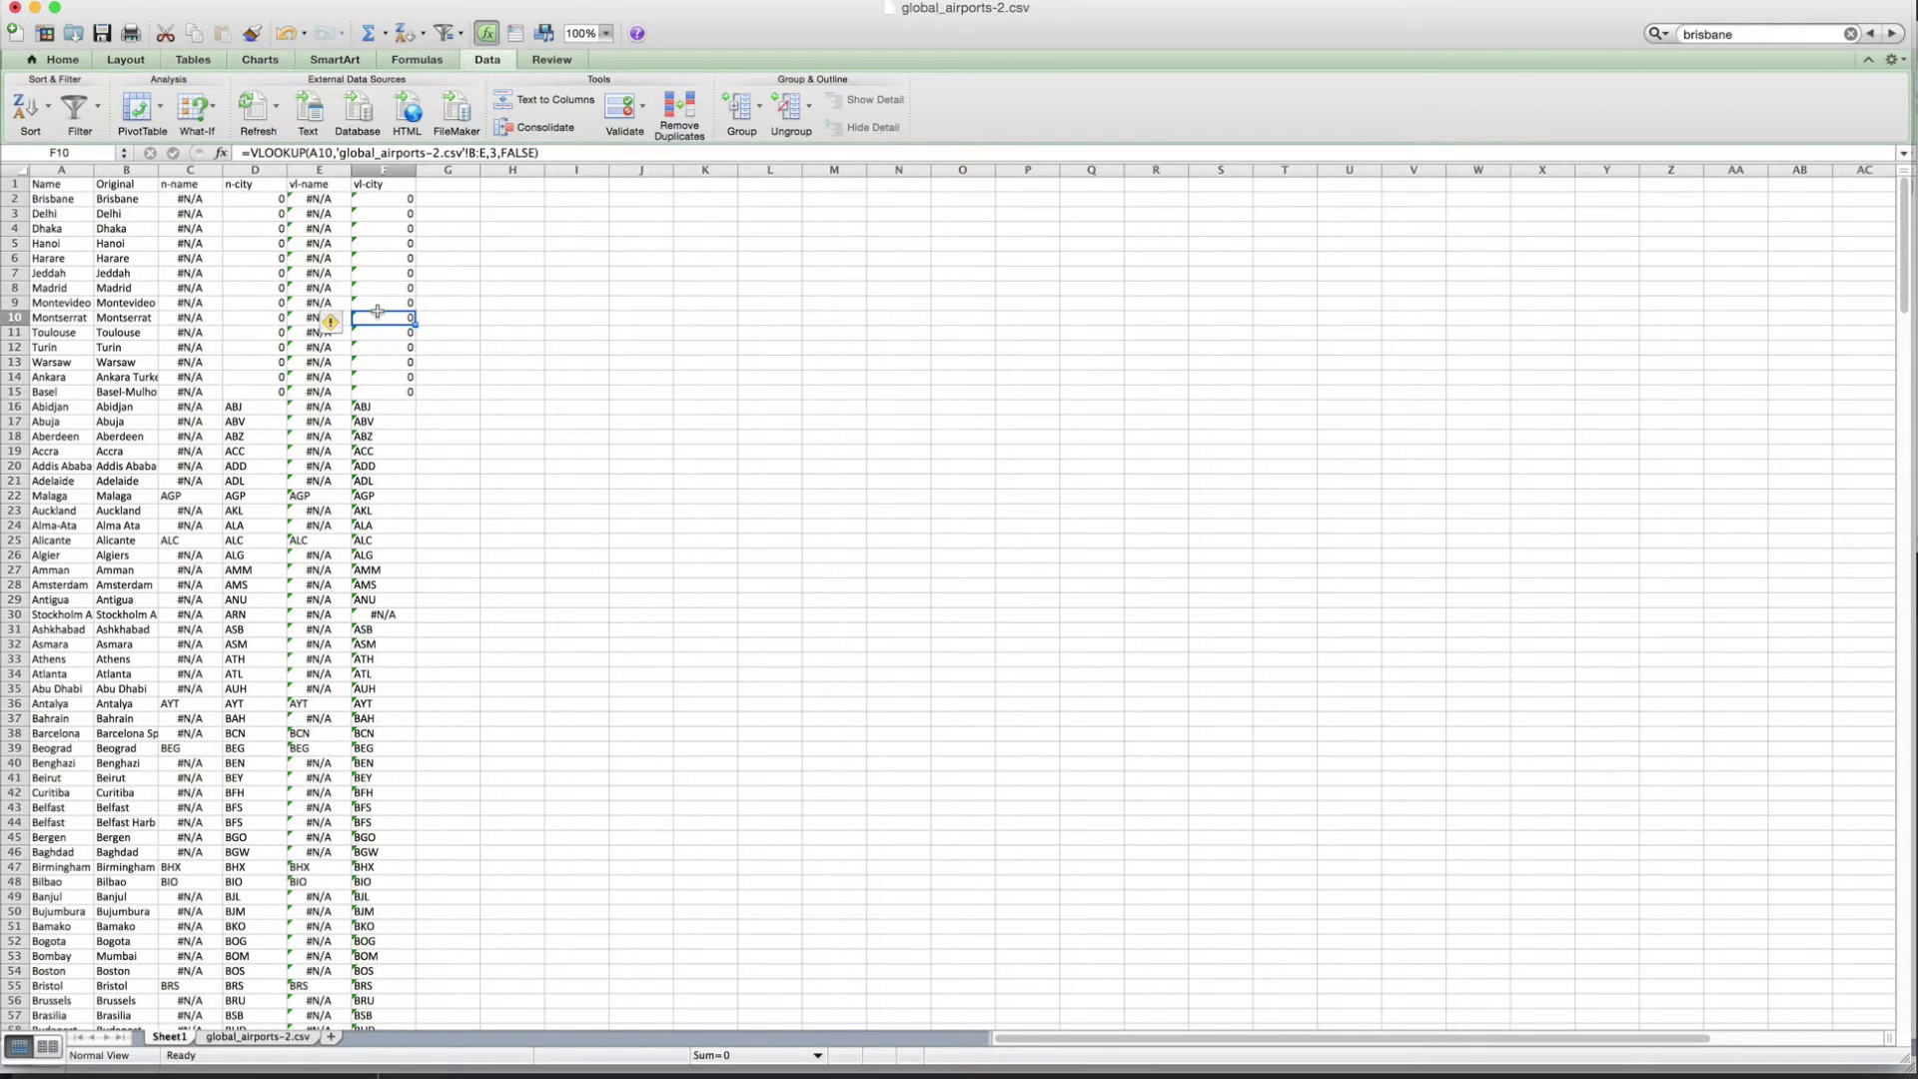
{"action": "left_click", "coordinate": [390, 198]}
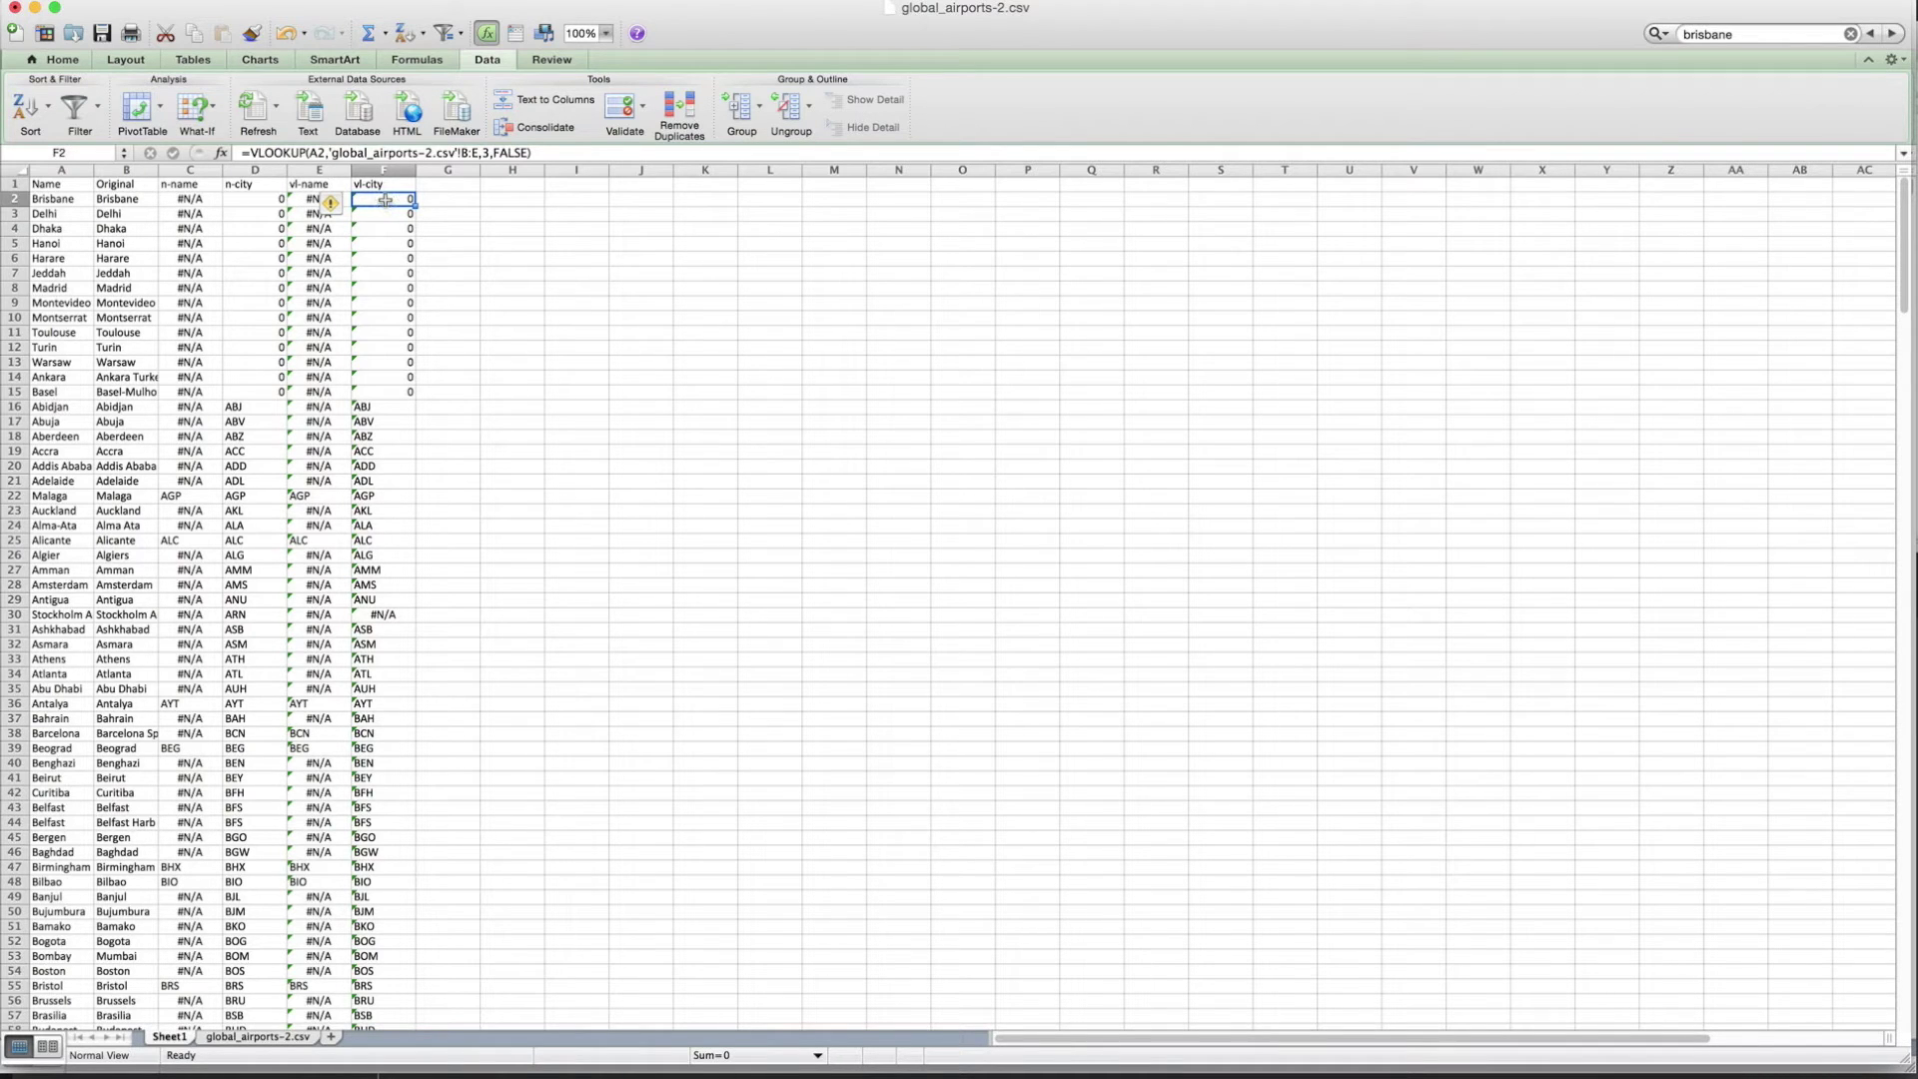
- Search the global_airports-2.csv sheet for brisbane until reaching the Brisbane Intl row with its airport code
{"action": "left_click", "coordinate": [248, 1039]}
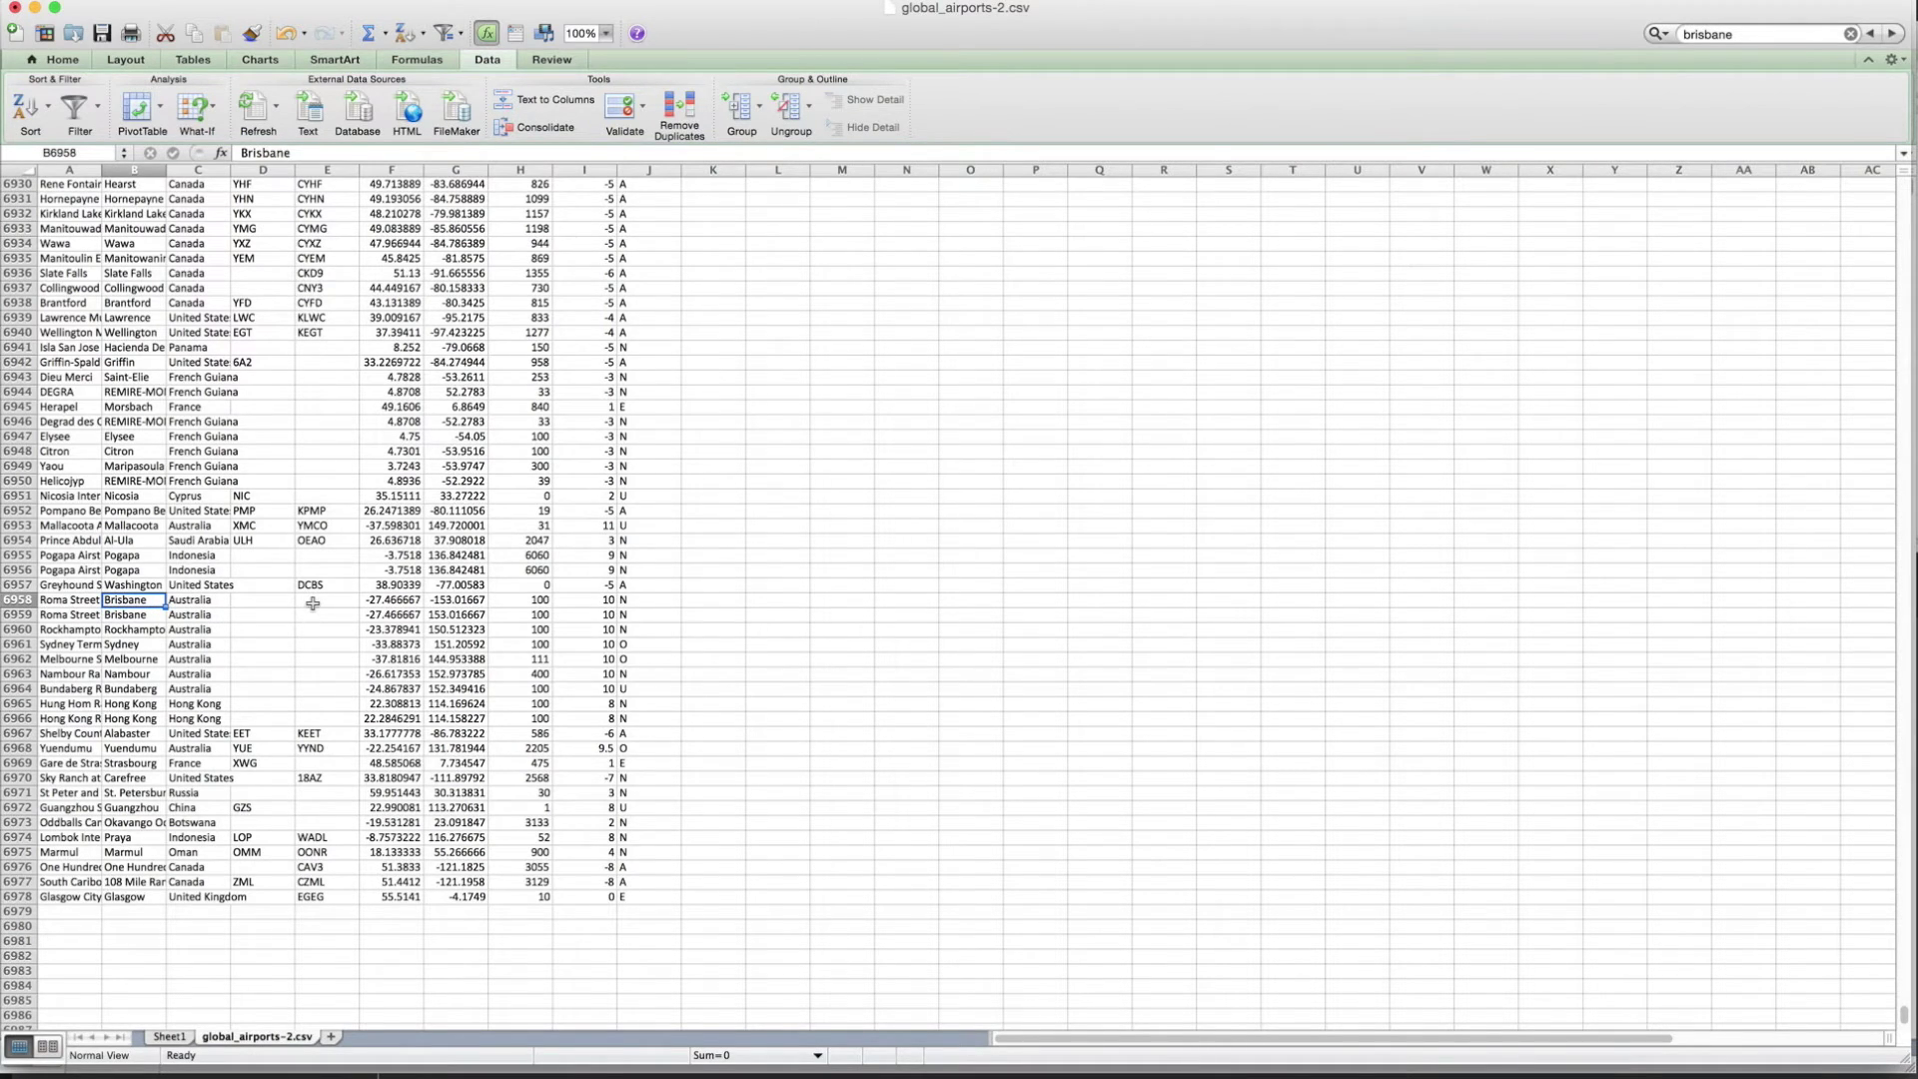
{"action": "key", "text": "super+f"}
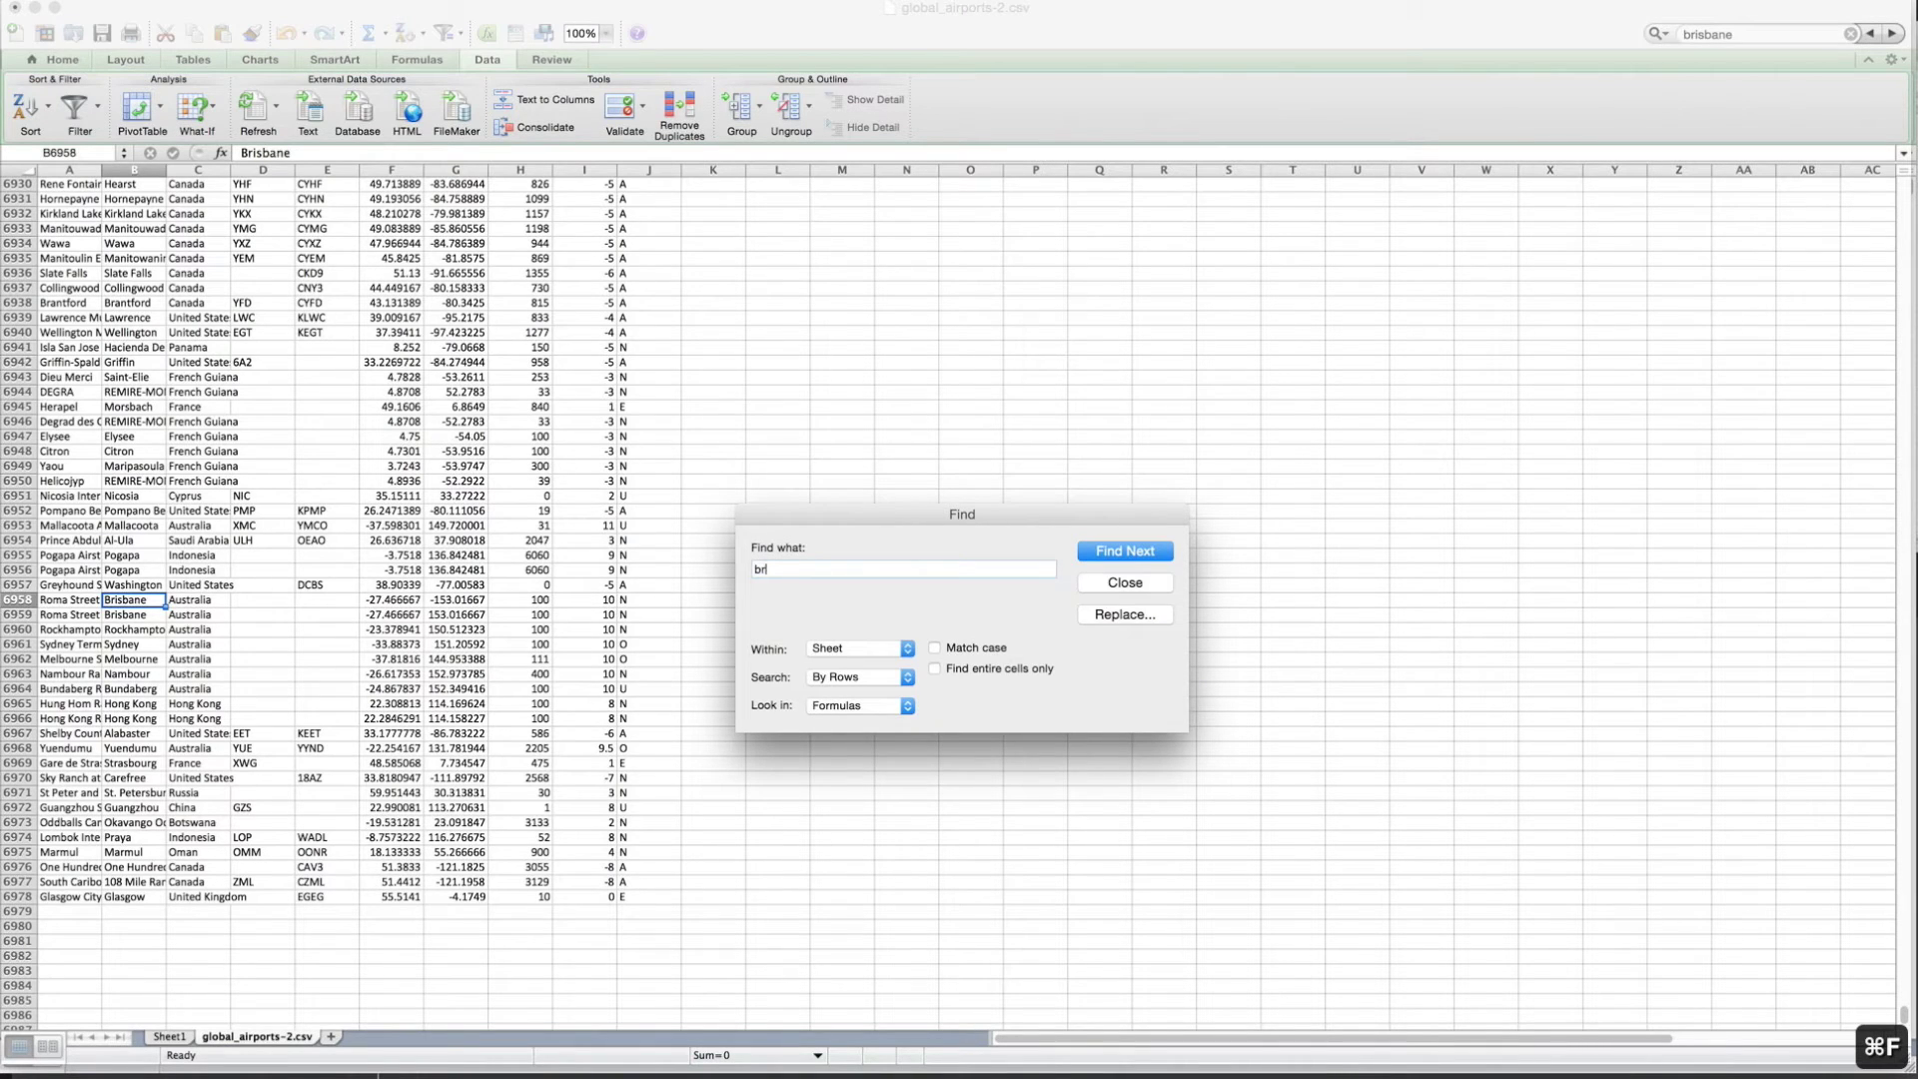
{"action": "type", "text": "brisbane"}
{"action": "key", "text": "Return"}
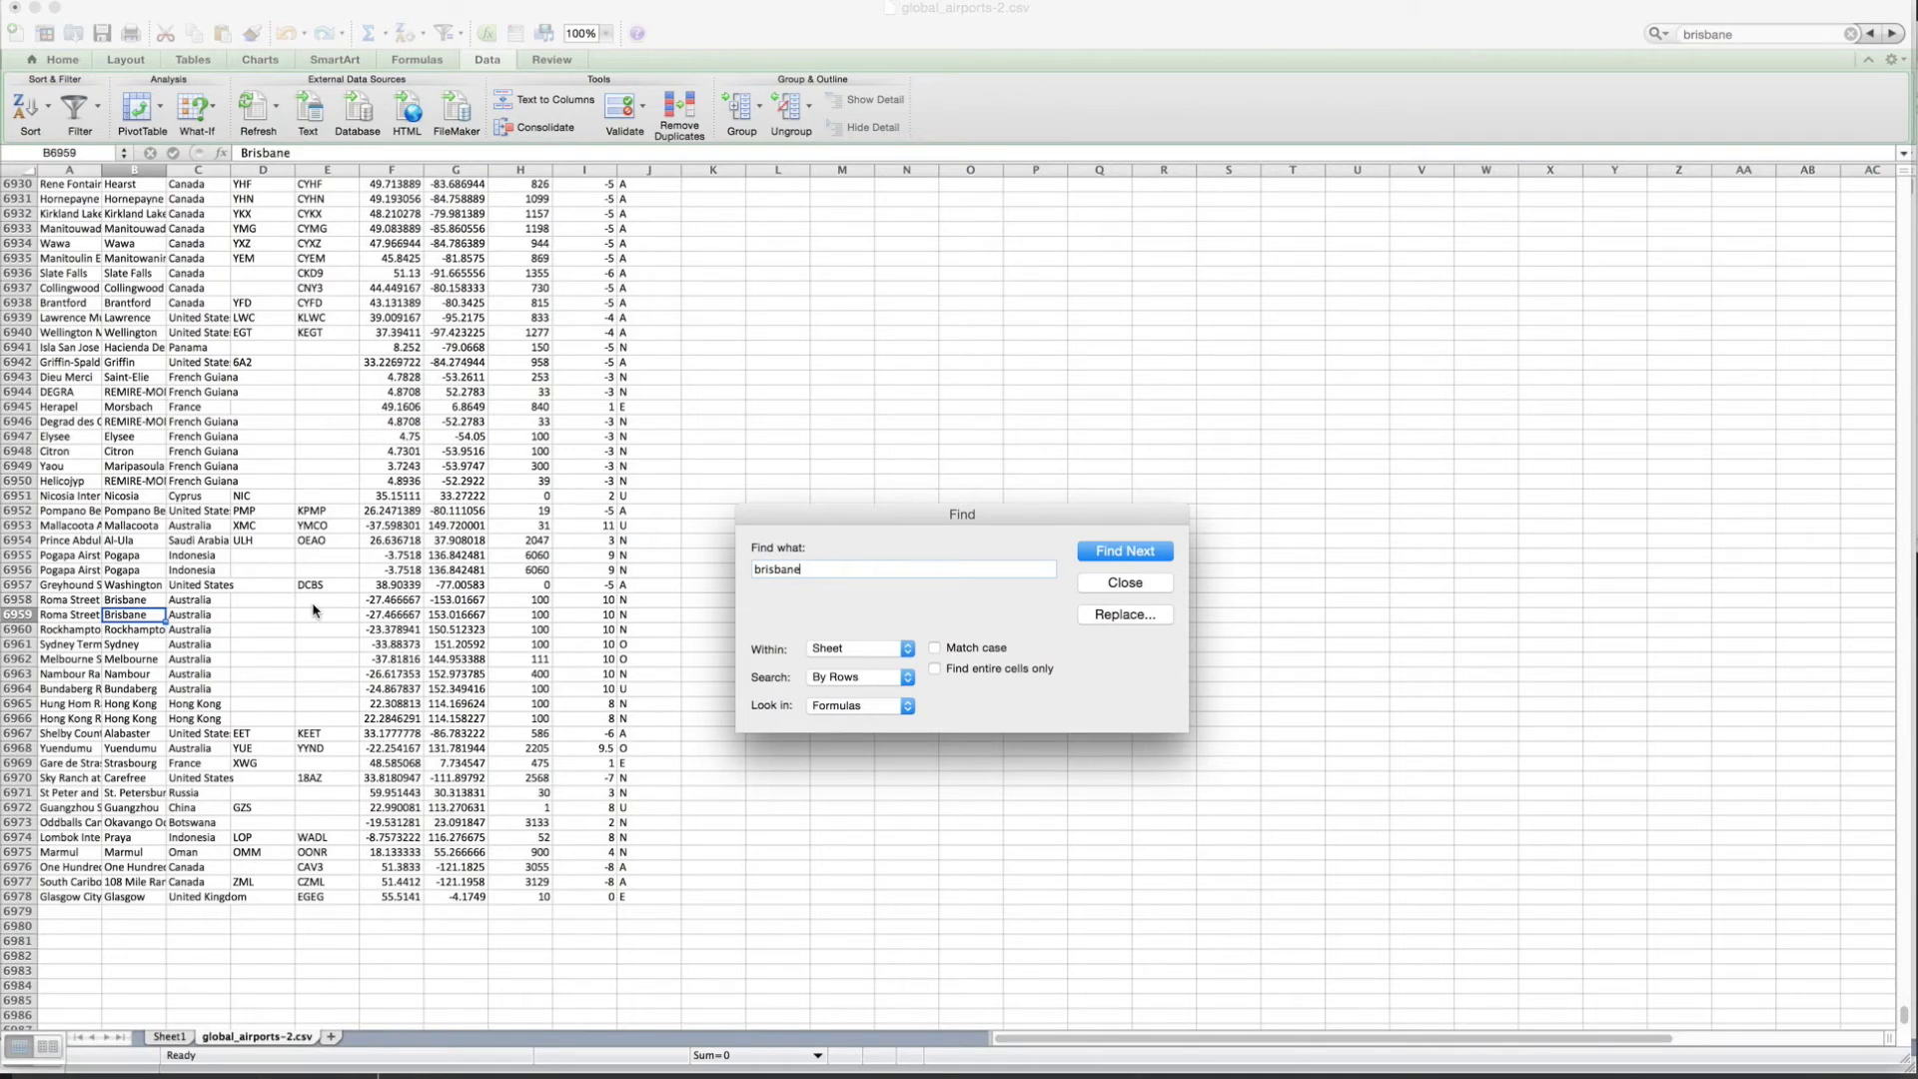
{"action": "key", "text": "Return"}
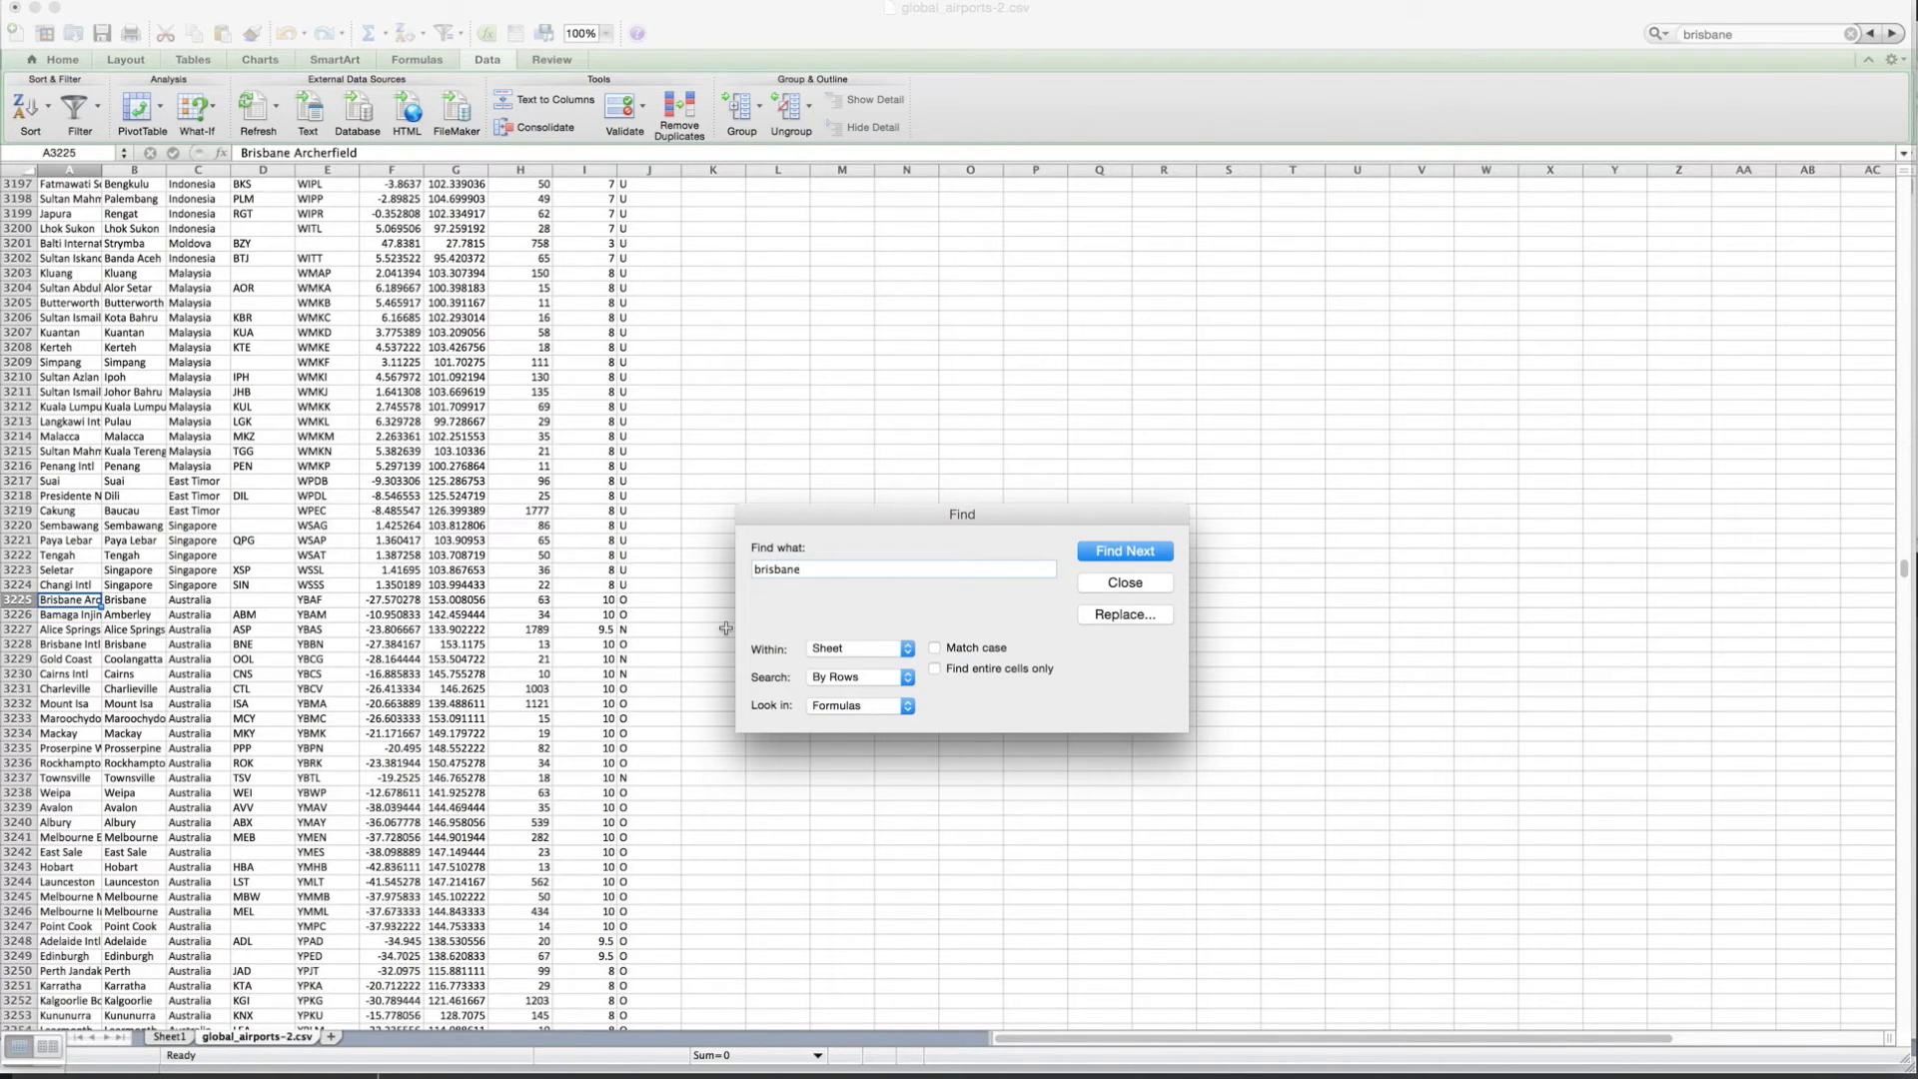
{"action": "key", "text": "Return"}
{"action": "key", "text": "Return"}
{"action": "key", "text": "Return"}
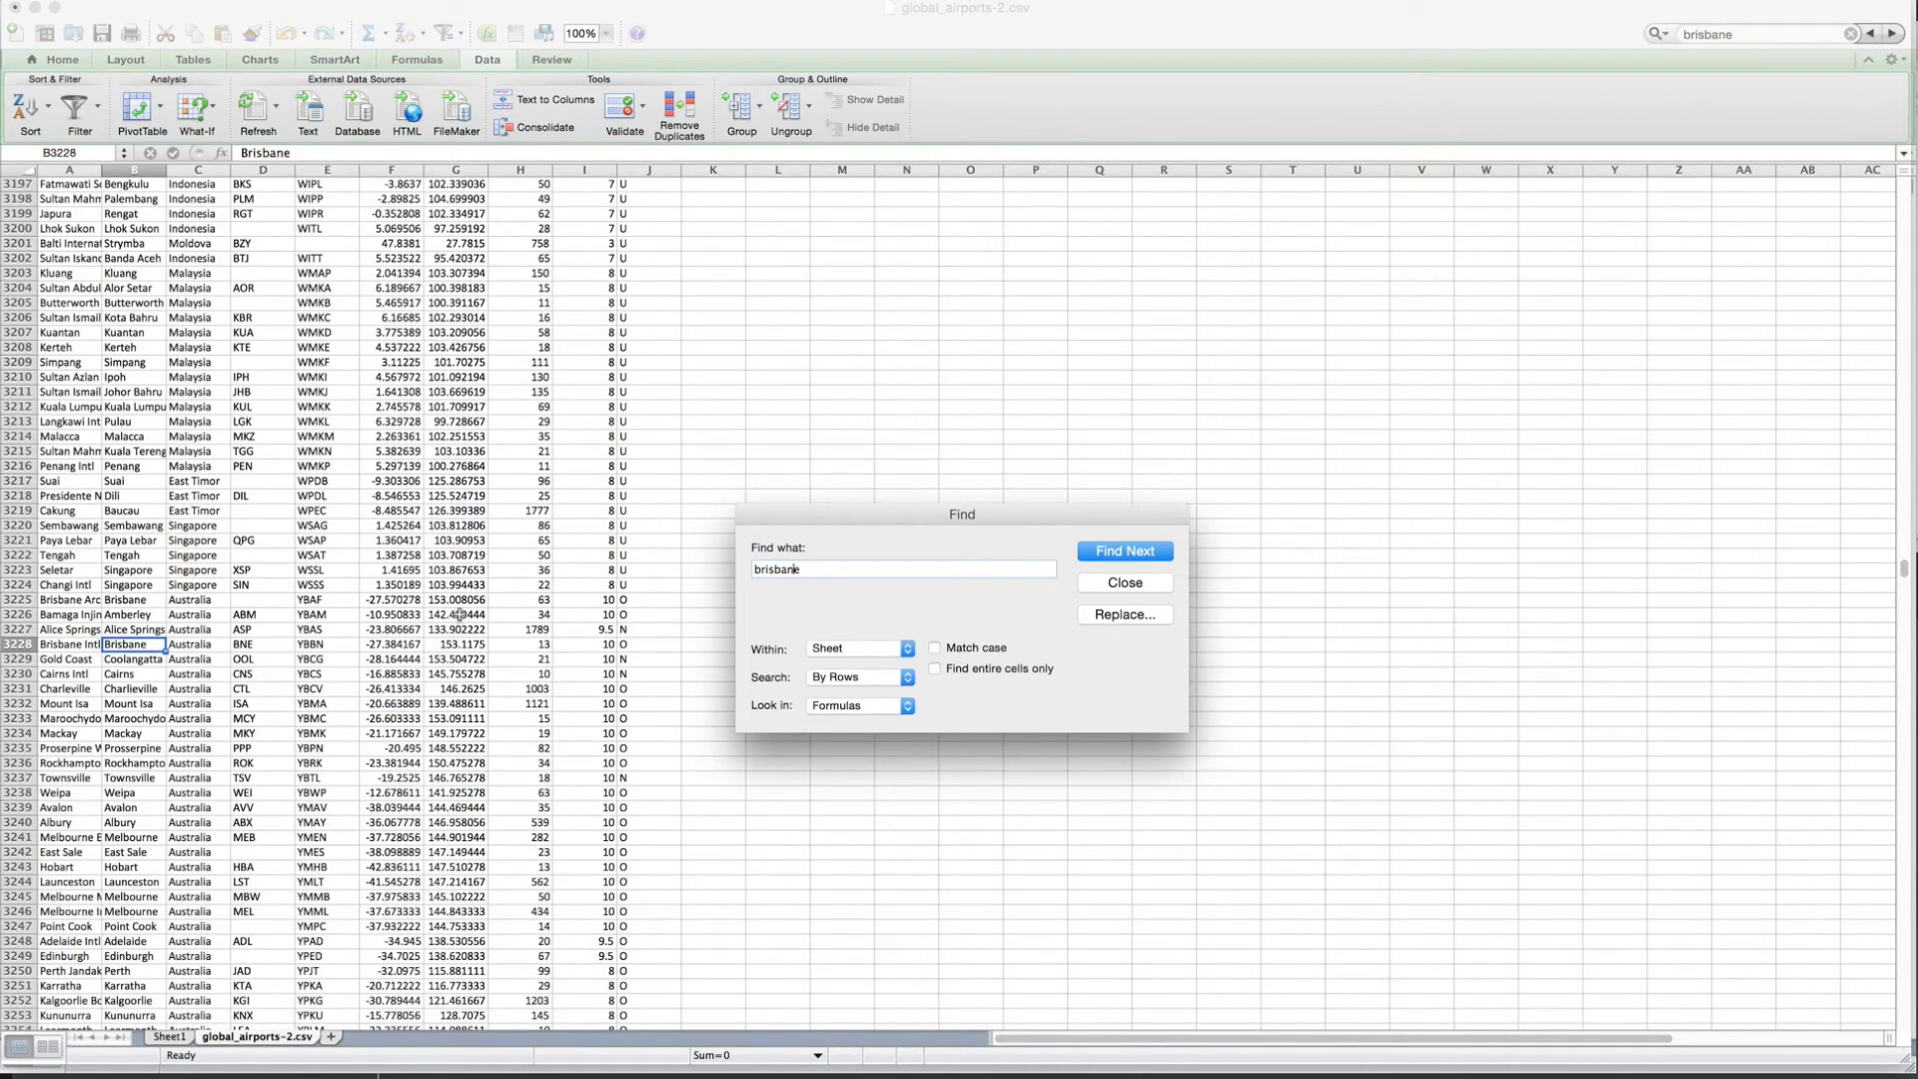
{"action": "left_click", "coordinate": [1096, 582]}
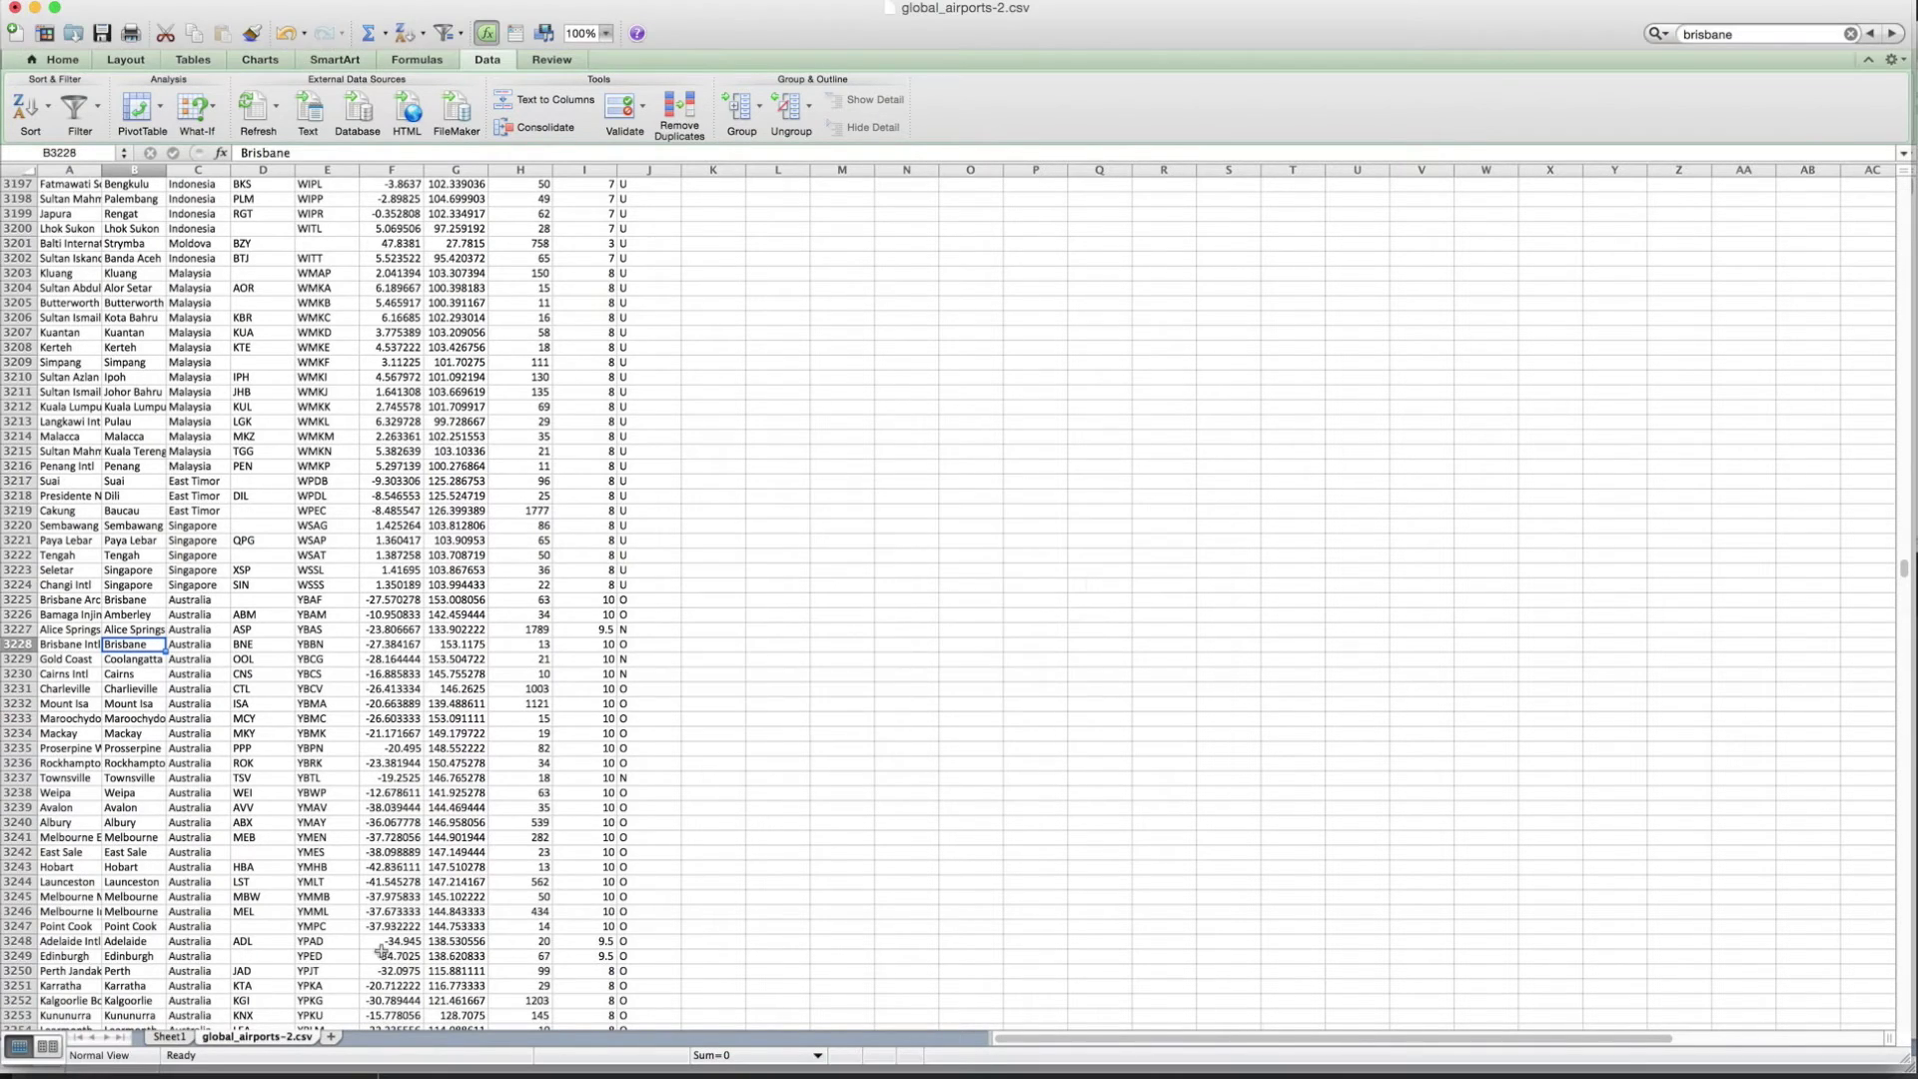
- Replace Brisbane's vl-city formula in F2 on Sheet1 with the code BNE
{"action": "left_click", "coordinate": [168, 1037]}
{"action": "type", "text": "B"}
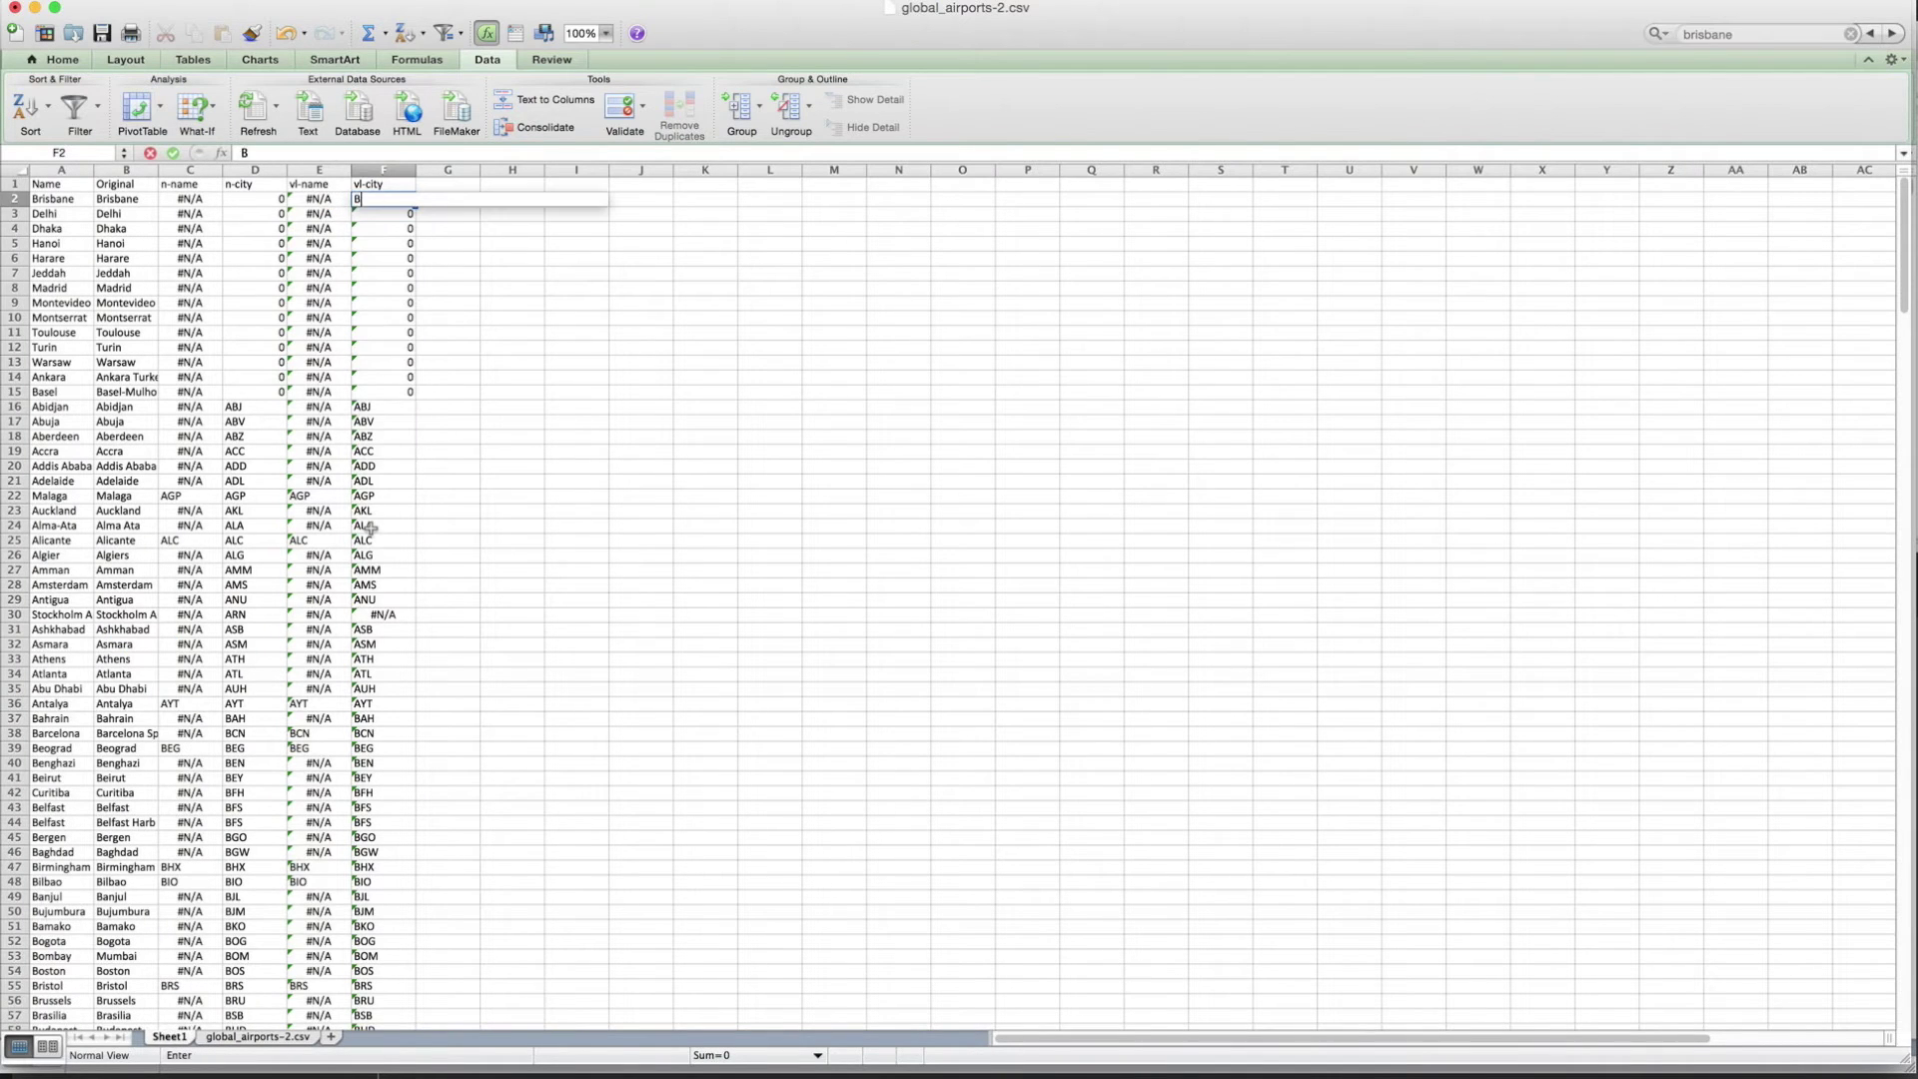
{"action": "type", "text": "NE"}
{"action": "key", "text": "Return"}
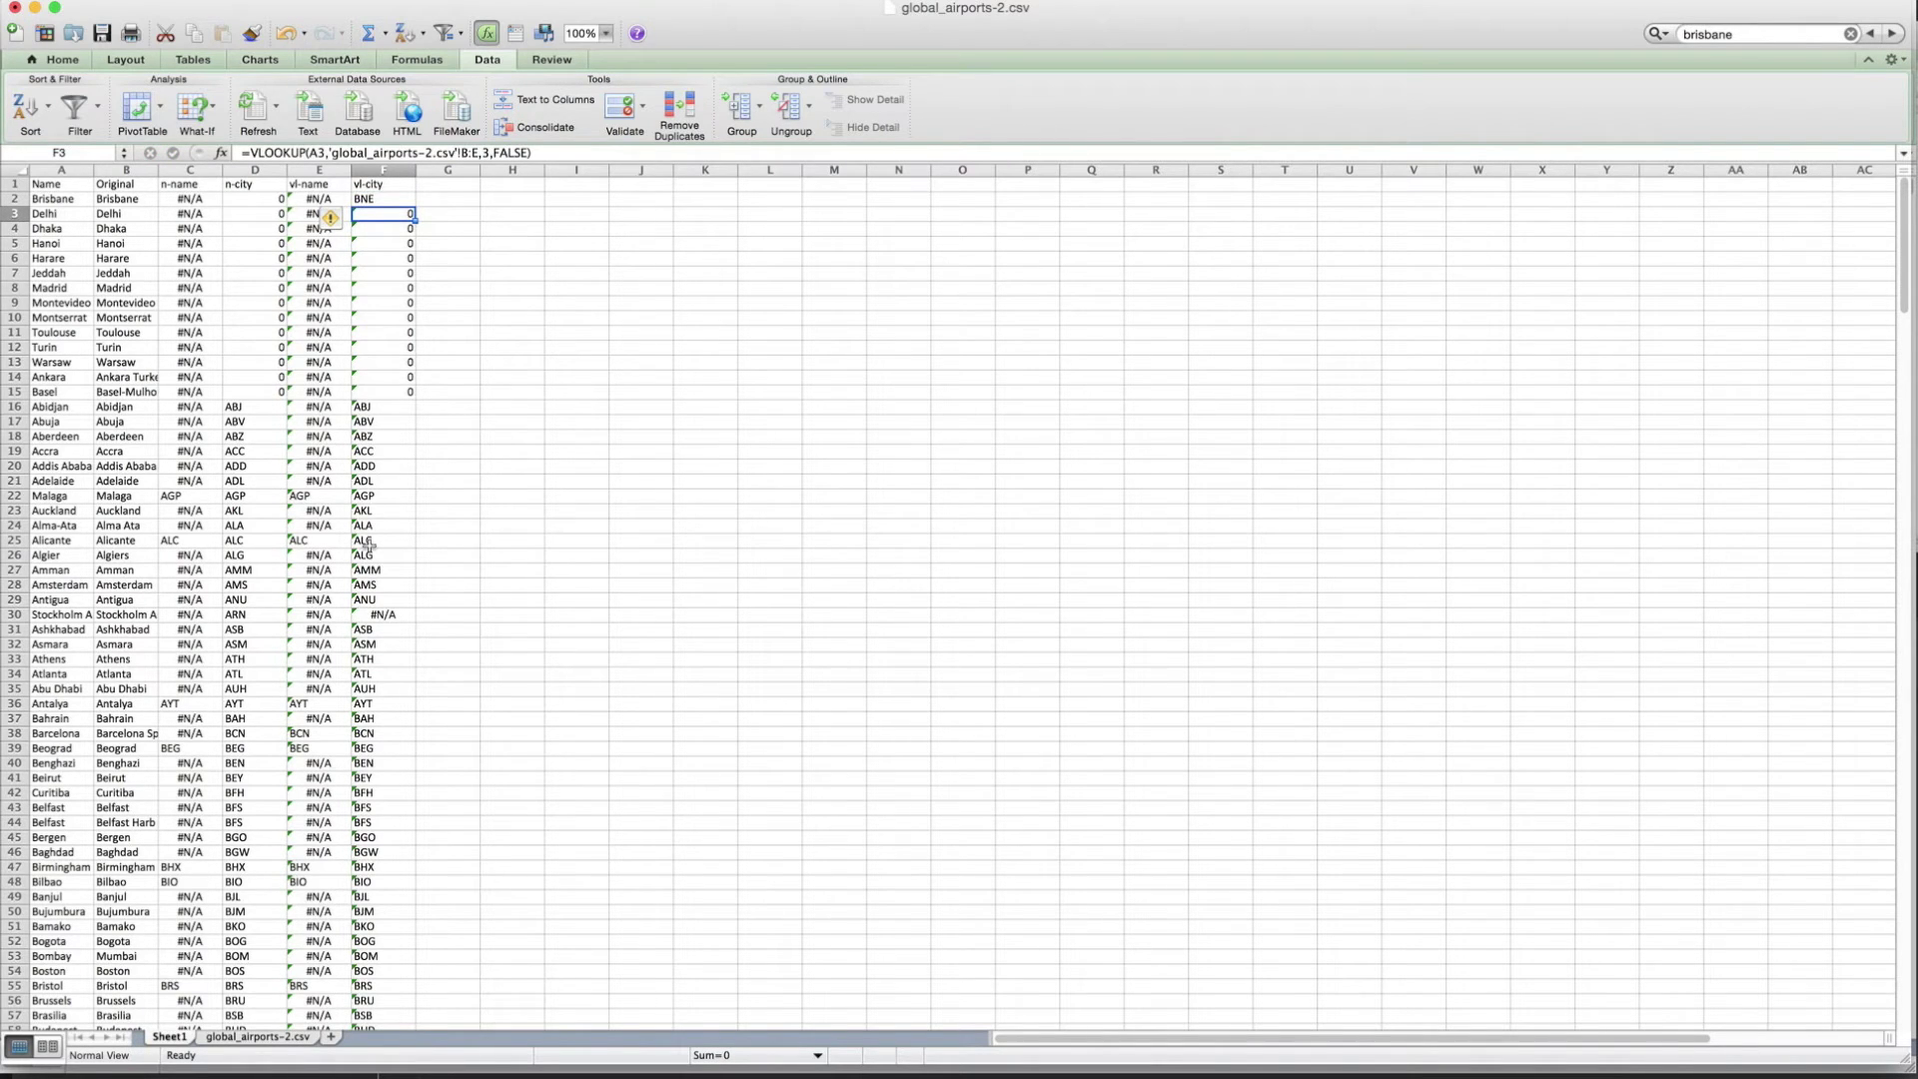
- Check the column order in global_airports-2.csv, and set Delhi's vl-city lookup in F3 to column index 4, filling it down to F15
{"action": "left_click", "coordinate": [258, 1037]}
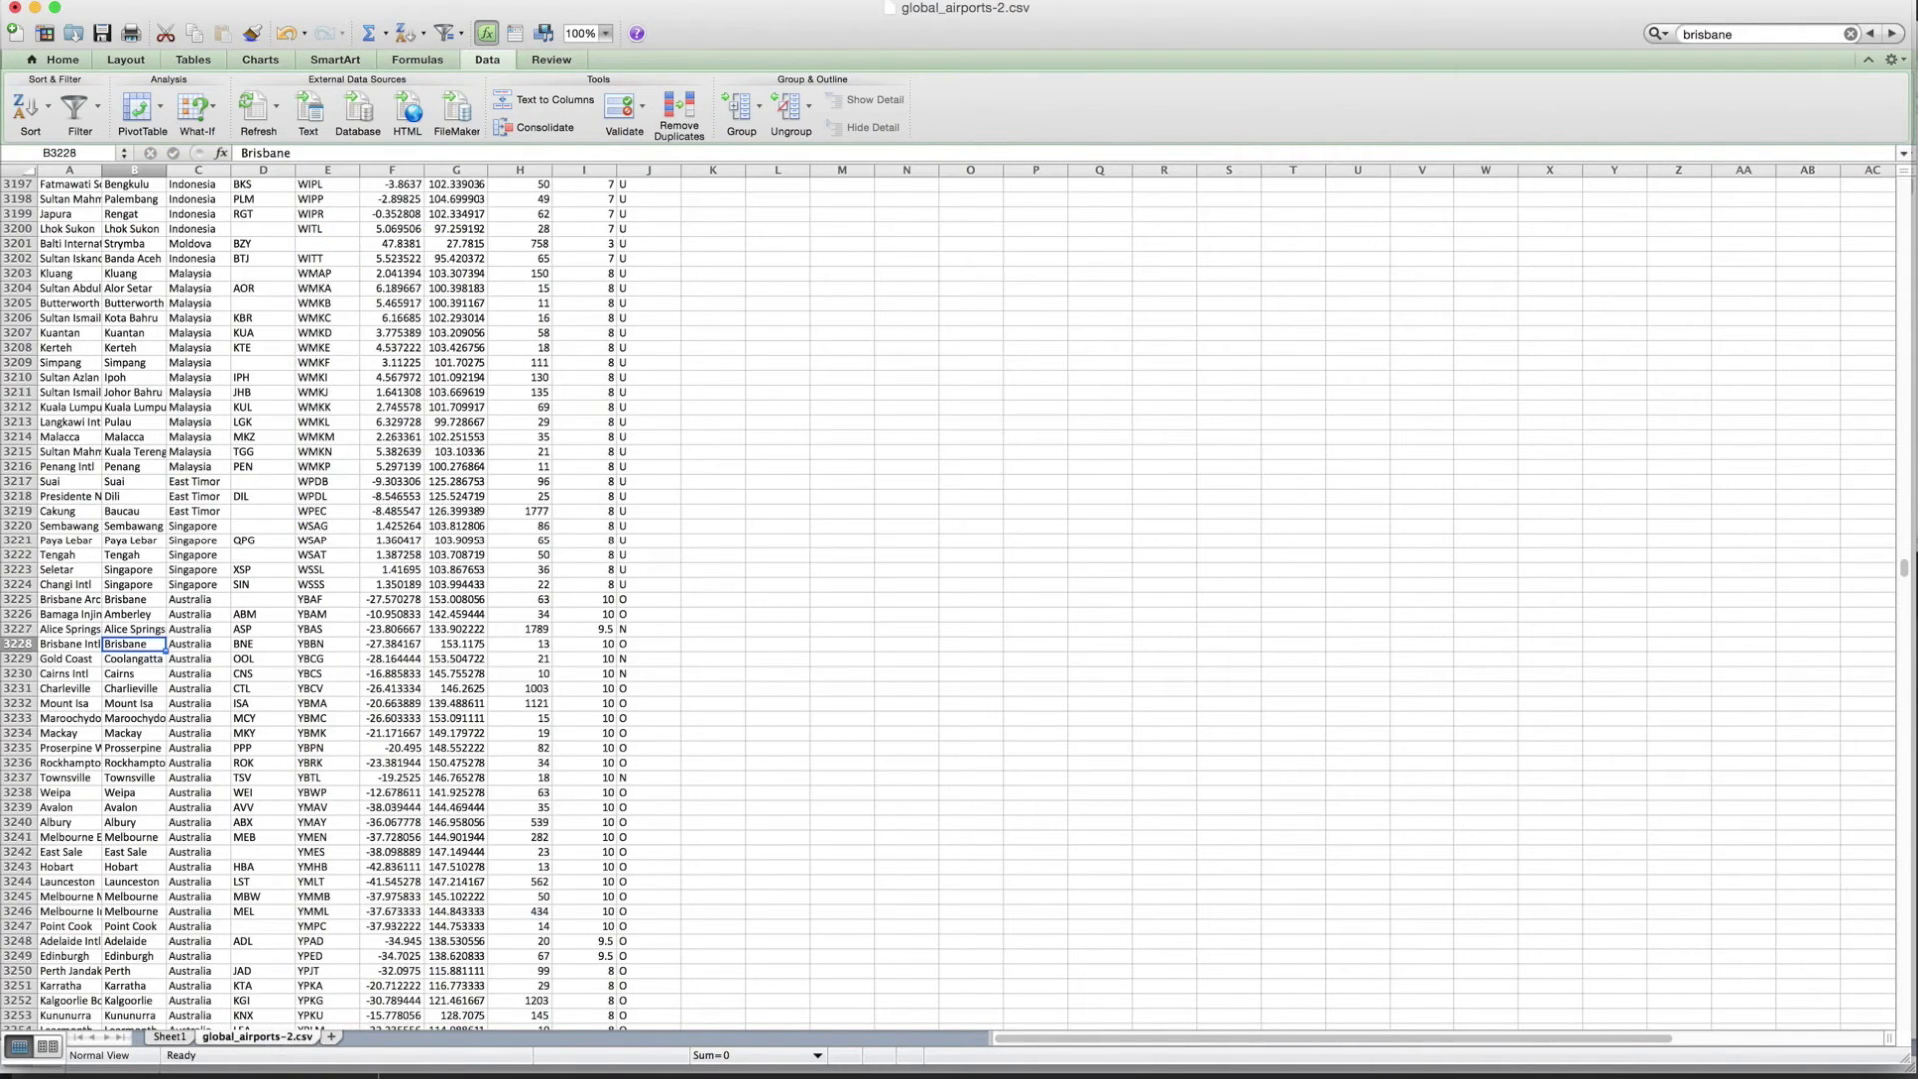
{"action": "left_click_drag", "start_coordinate": [1903, 569], "coordinate": [1908, 156]}
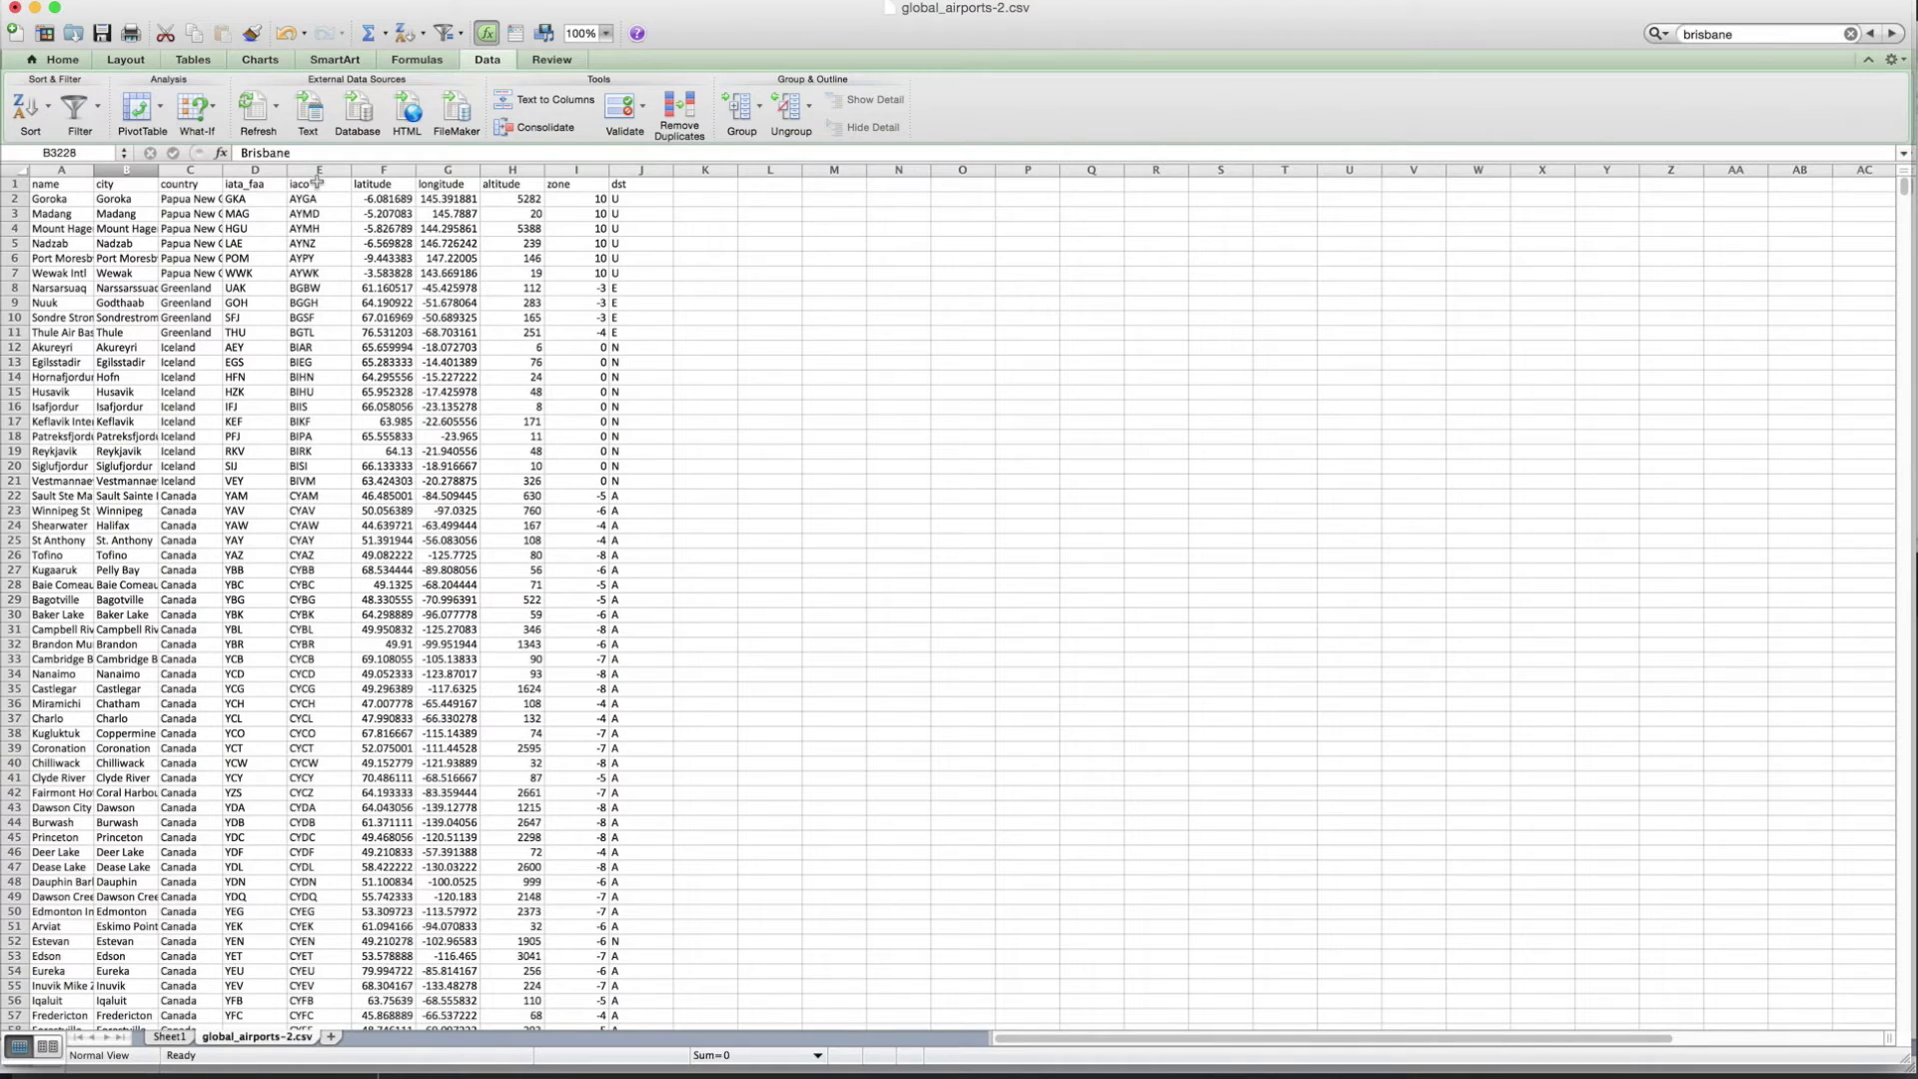
{"action": "left_click", "coordinate": [172, 1037]}
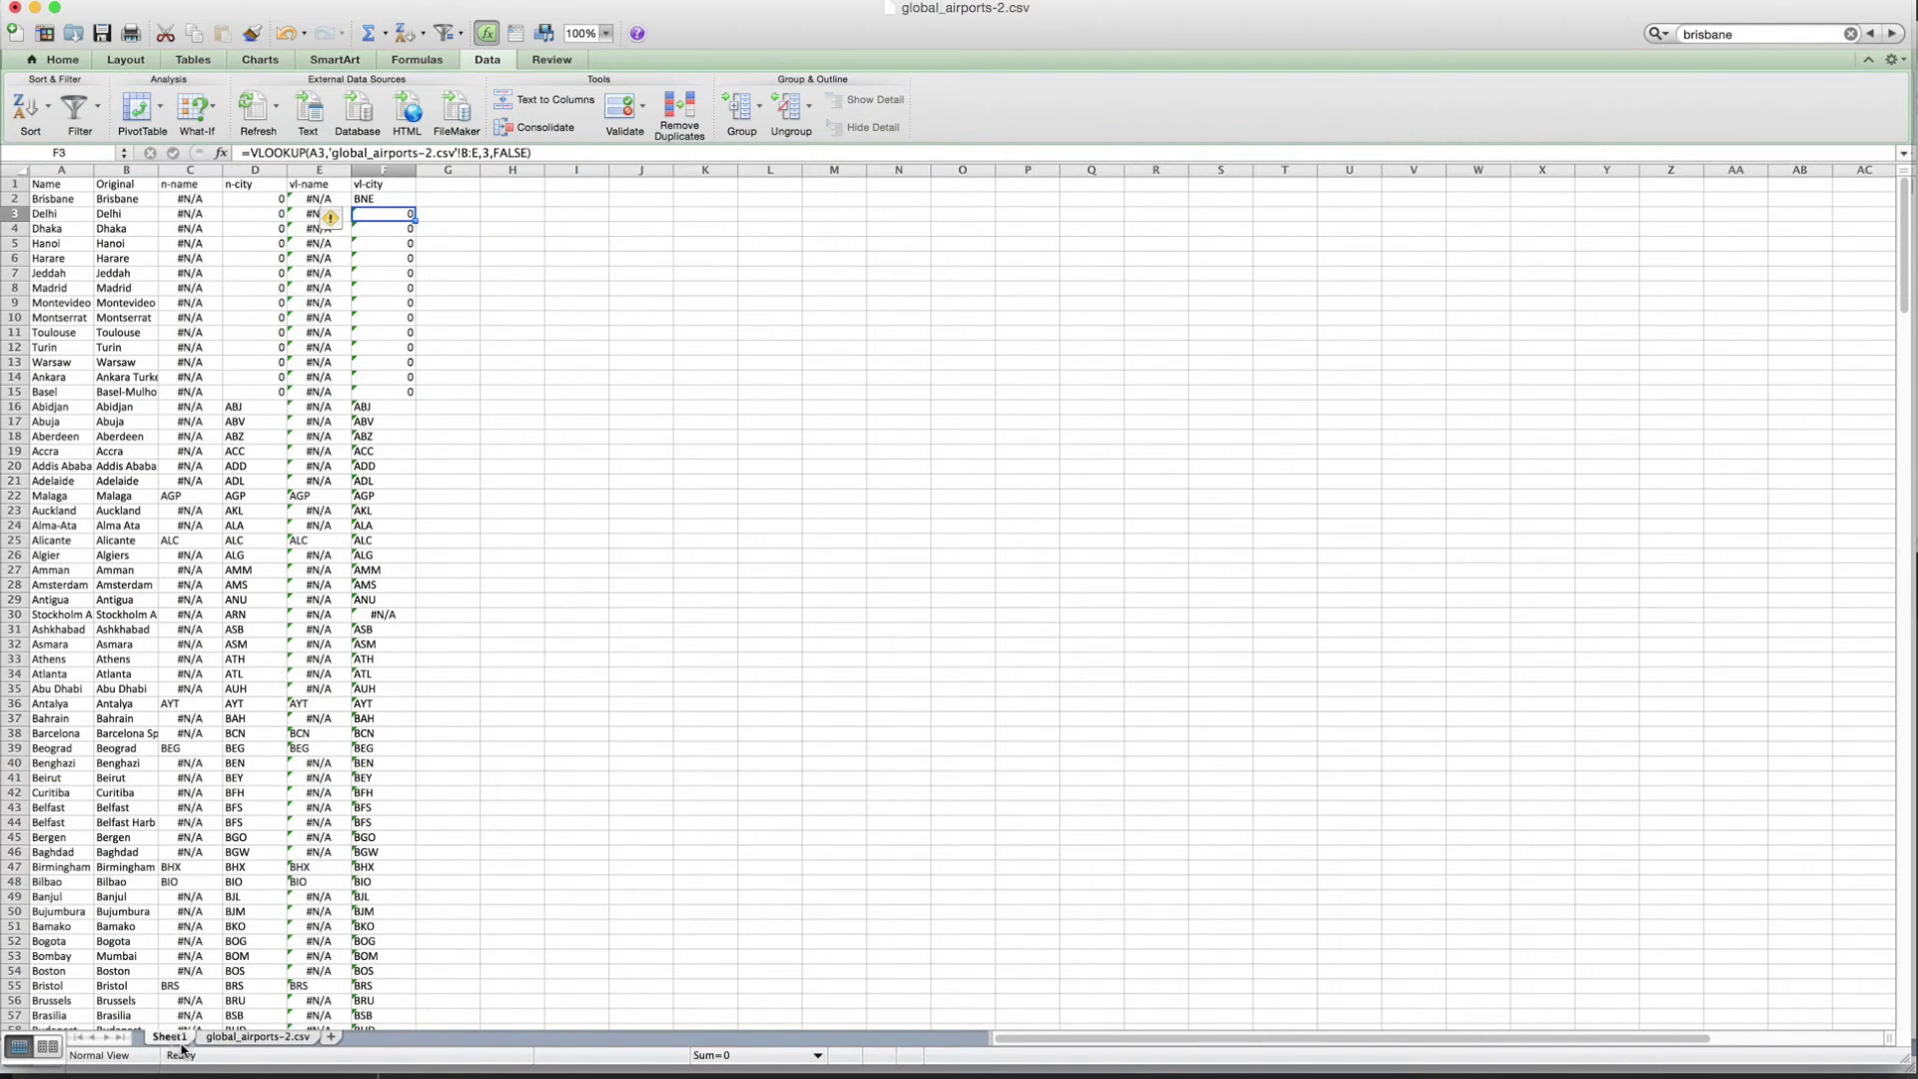
{"action": "left_click", "coordinate": [489, 155]}
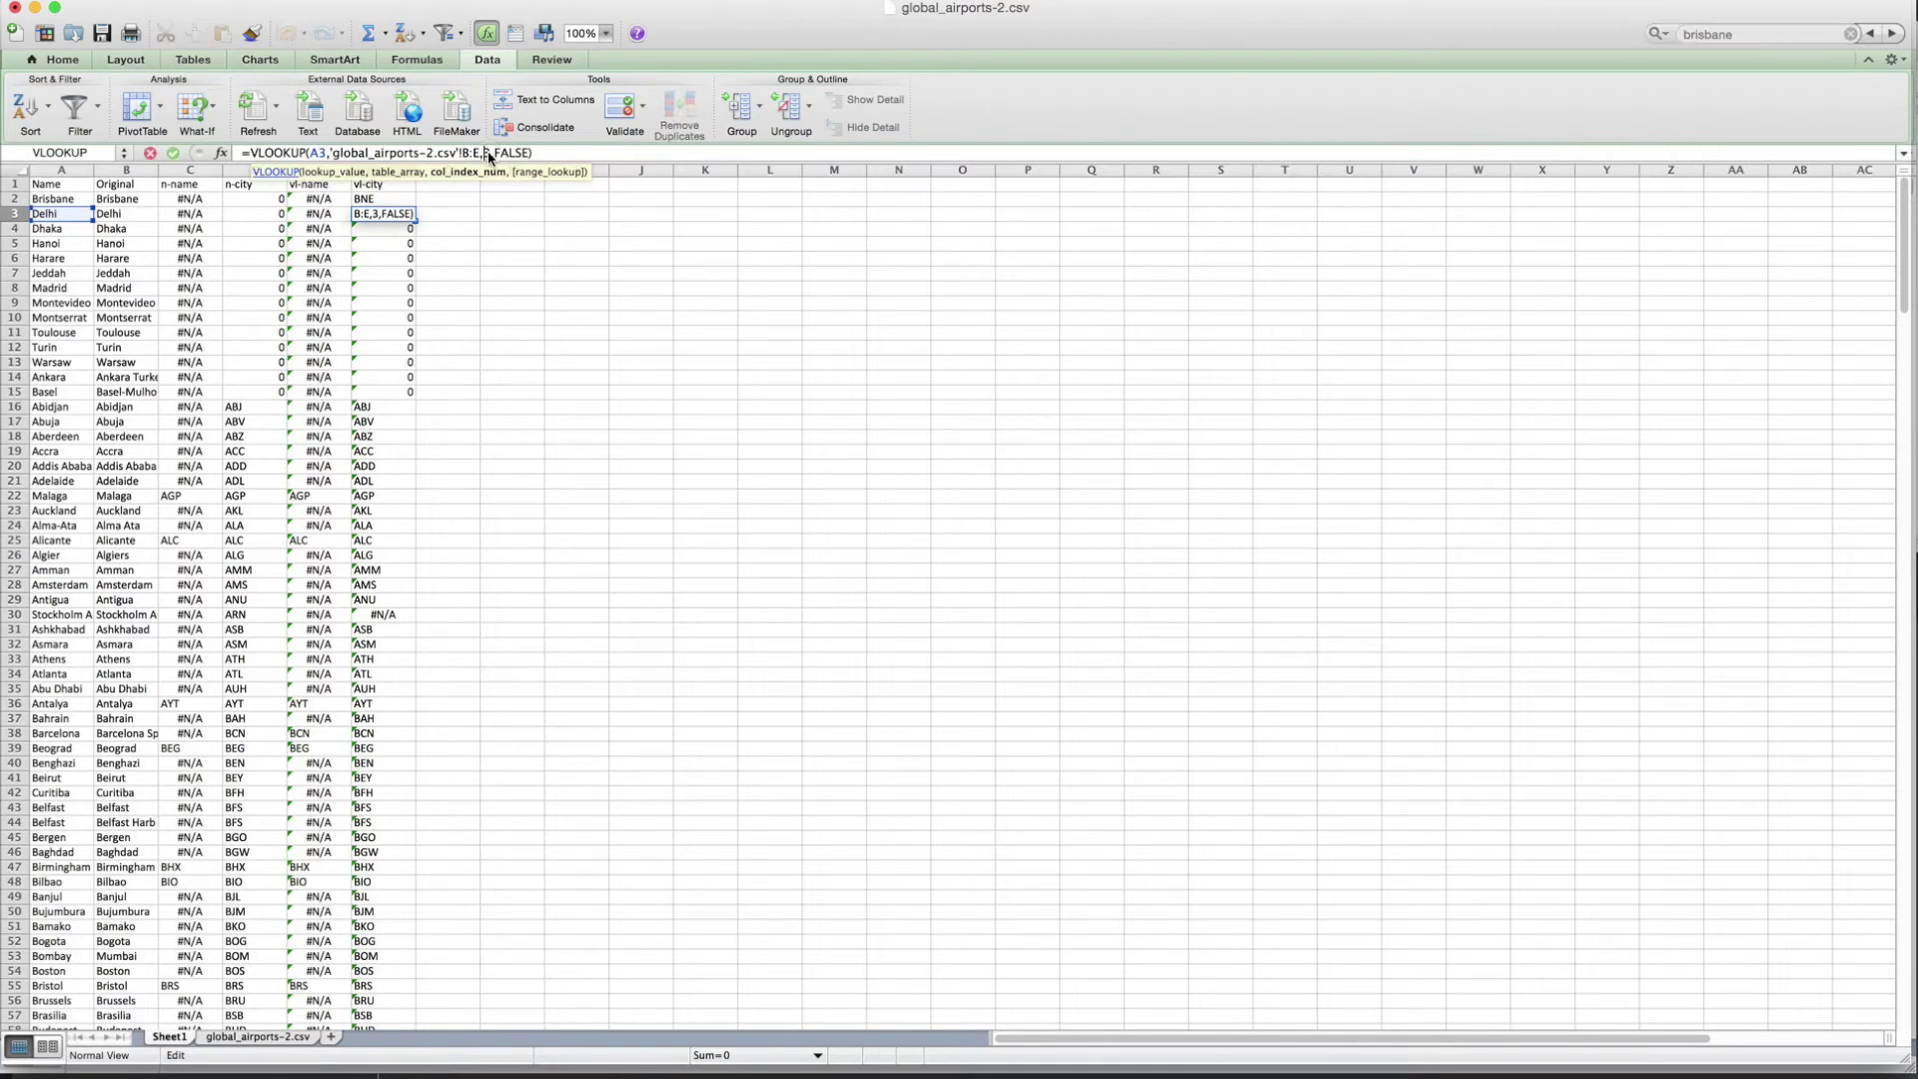
{"action": "key", "text": "Return"}
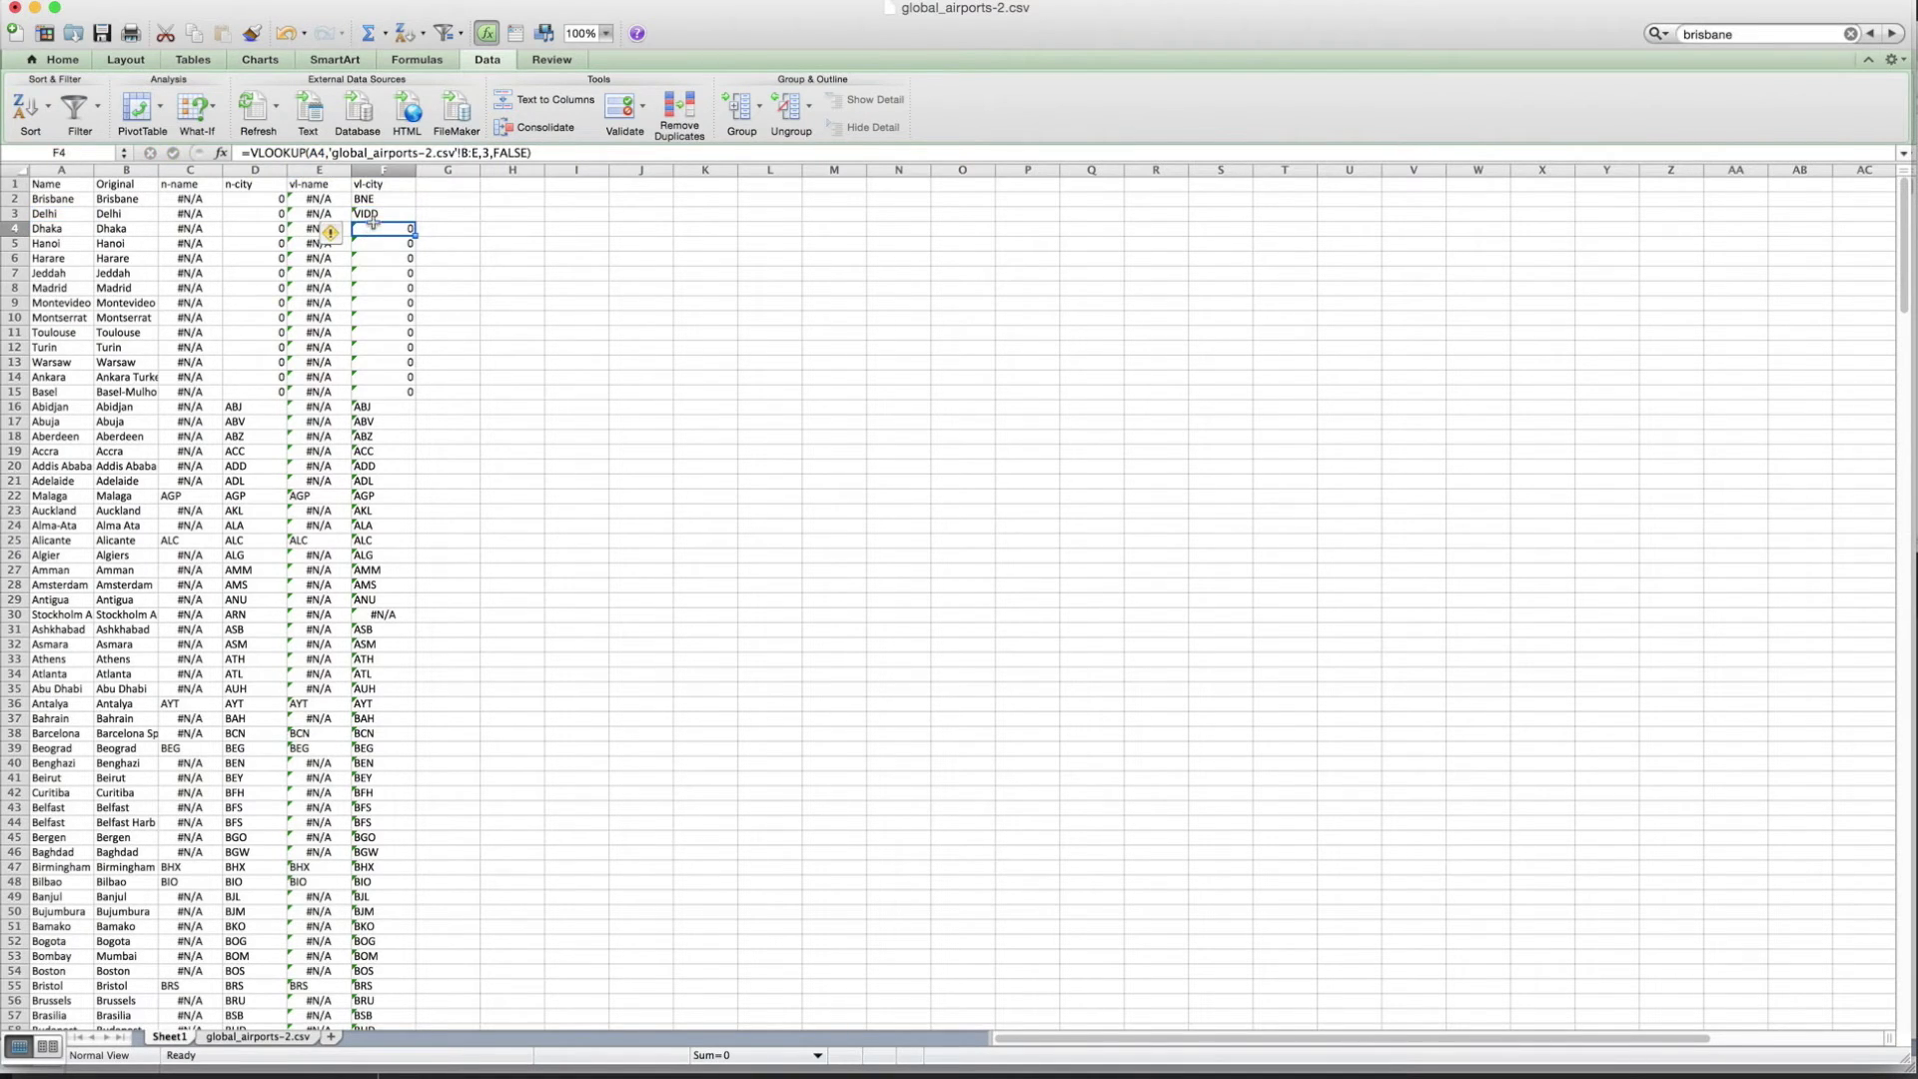
{"action": "key", "text": "Up"}
{"action": "left_click_drag", "start_coordinate": [418, 219], "coordinate": [383, 396]}
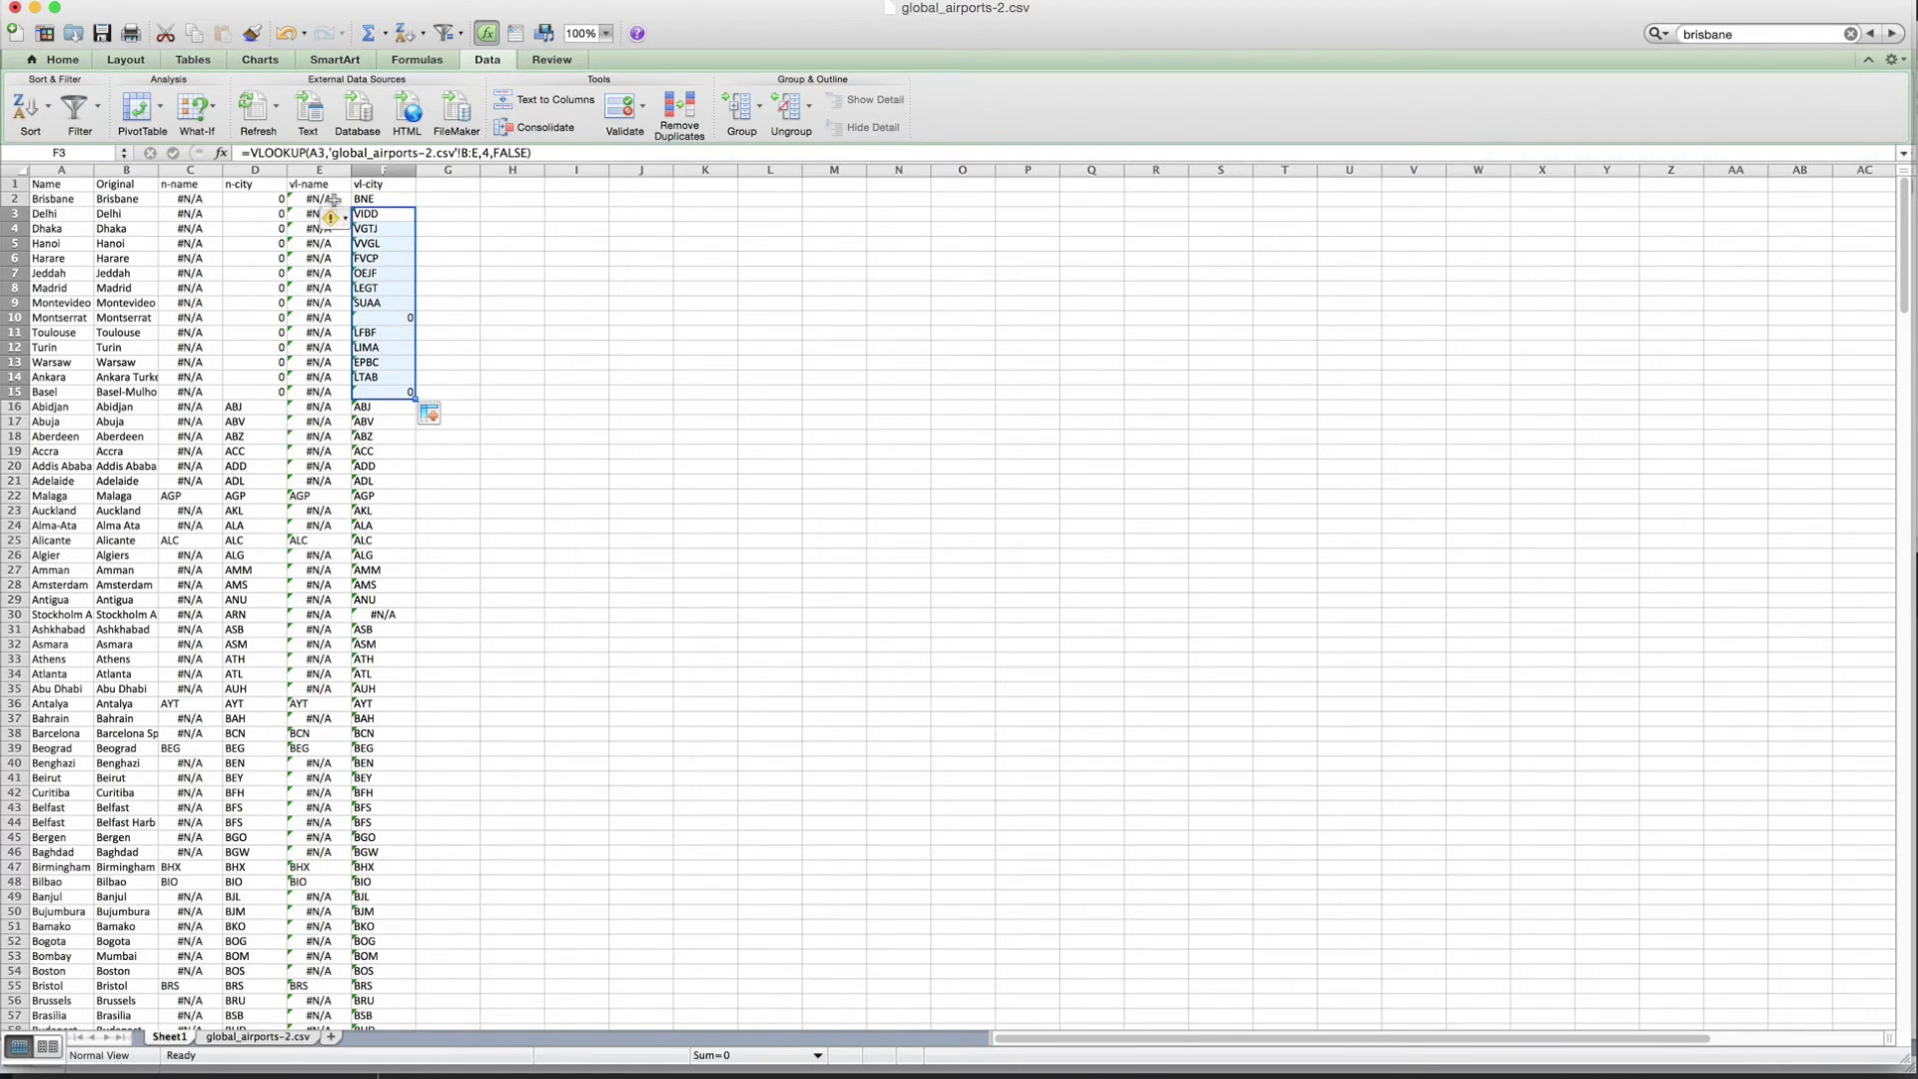
- Copy the vl-city codes in F2:F15 and paste them as values into the n-city column starting at D2
{"action": "left_click_drag", "start_coordinate": [376, 198], "coordinate": [369, 386]}
{"action": "key", "text": "super+c"}
{"action": "left_click", "coordinate": [248, 198]}
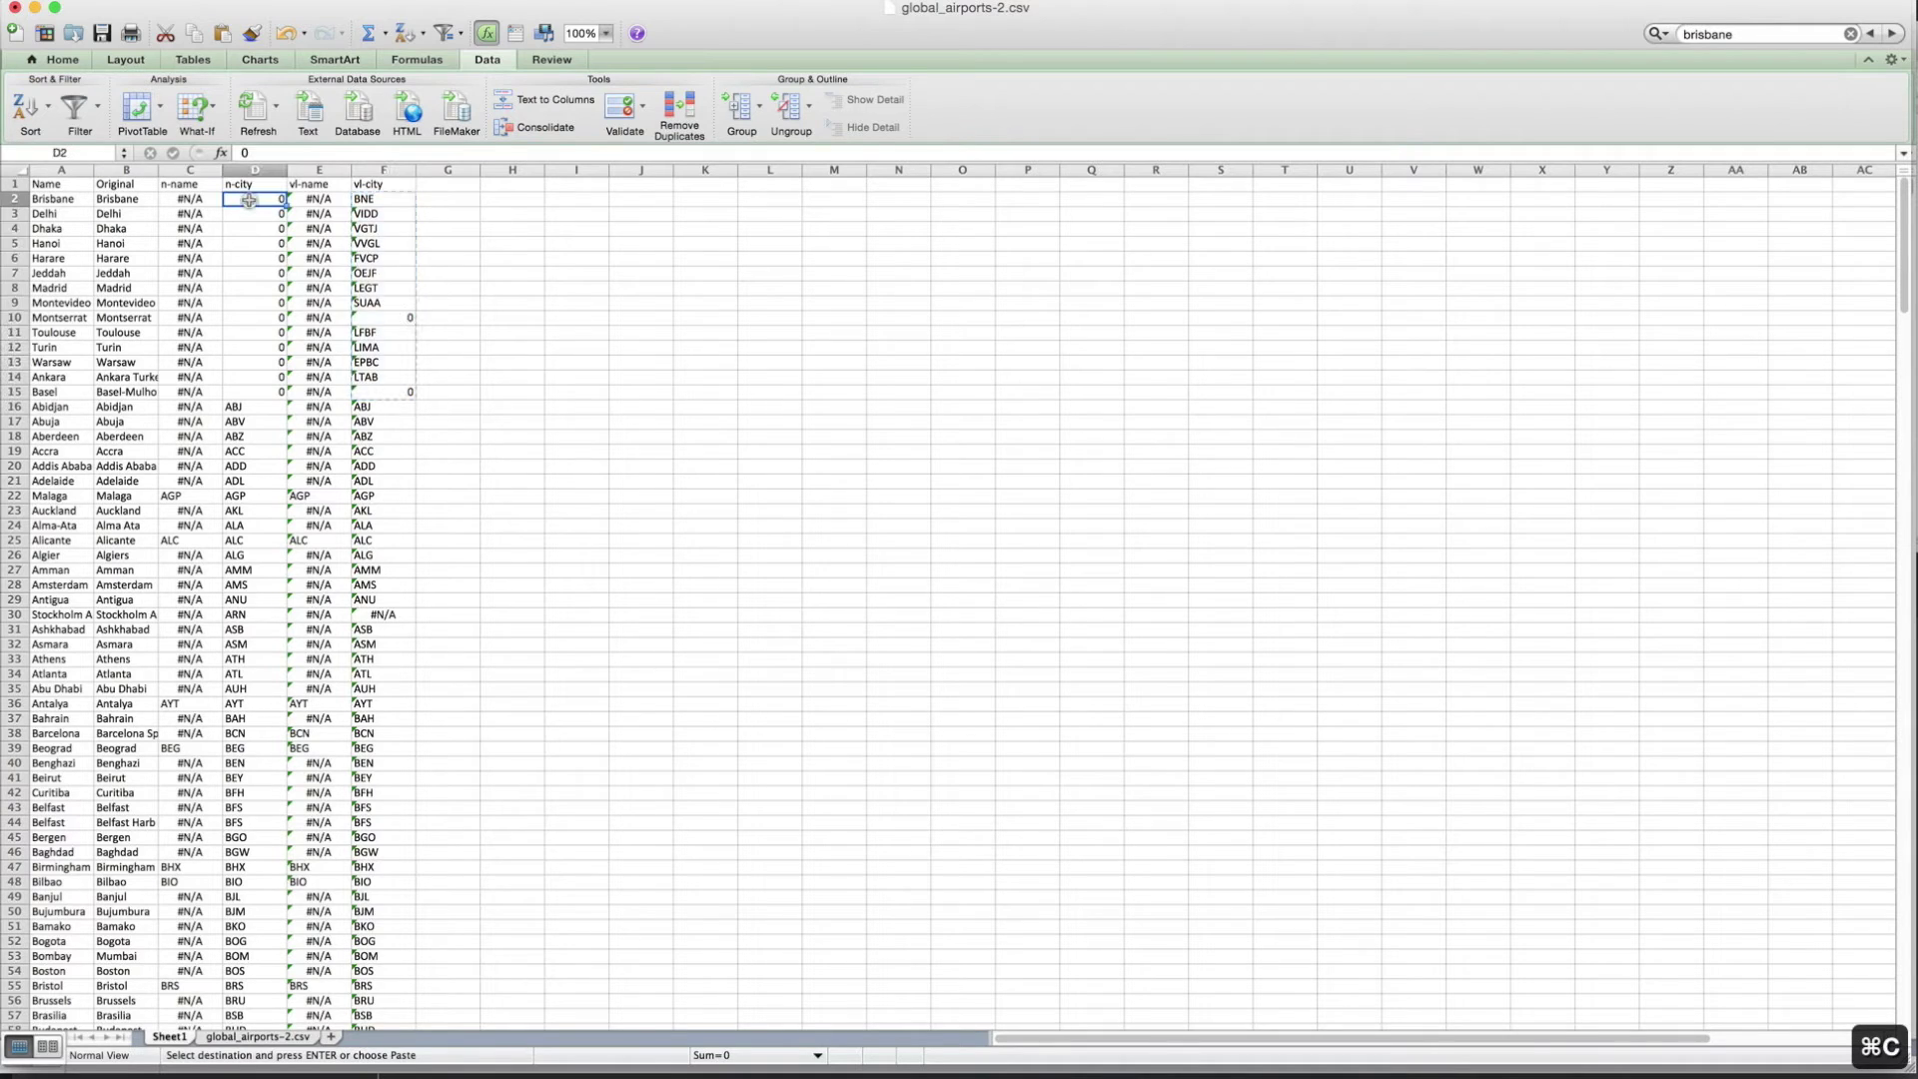
{"action": "right_click", "coordinate": [250, 199]}
{"action": "left_click", "coordinate": [286, 266]}
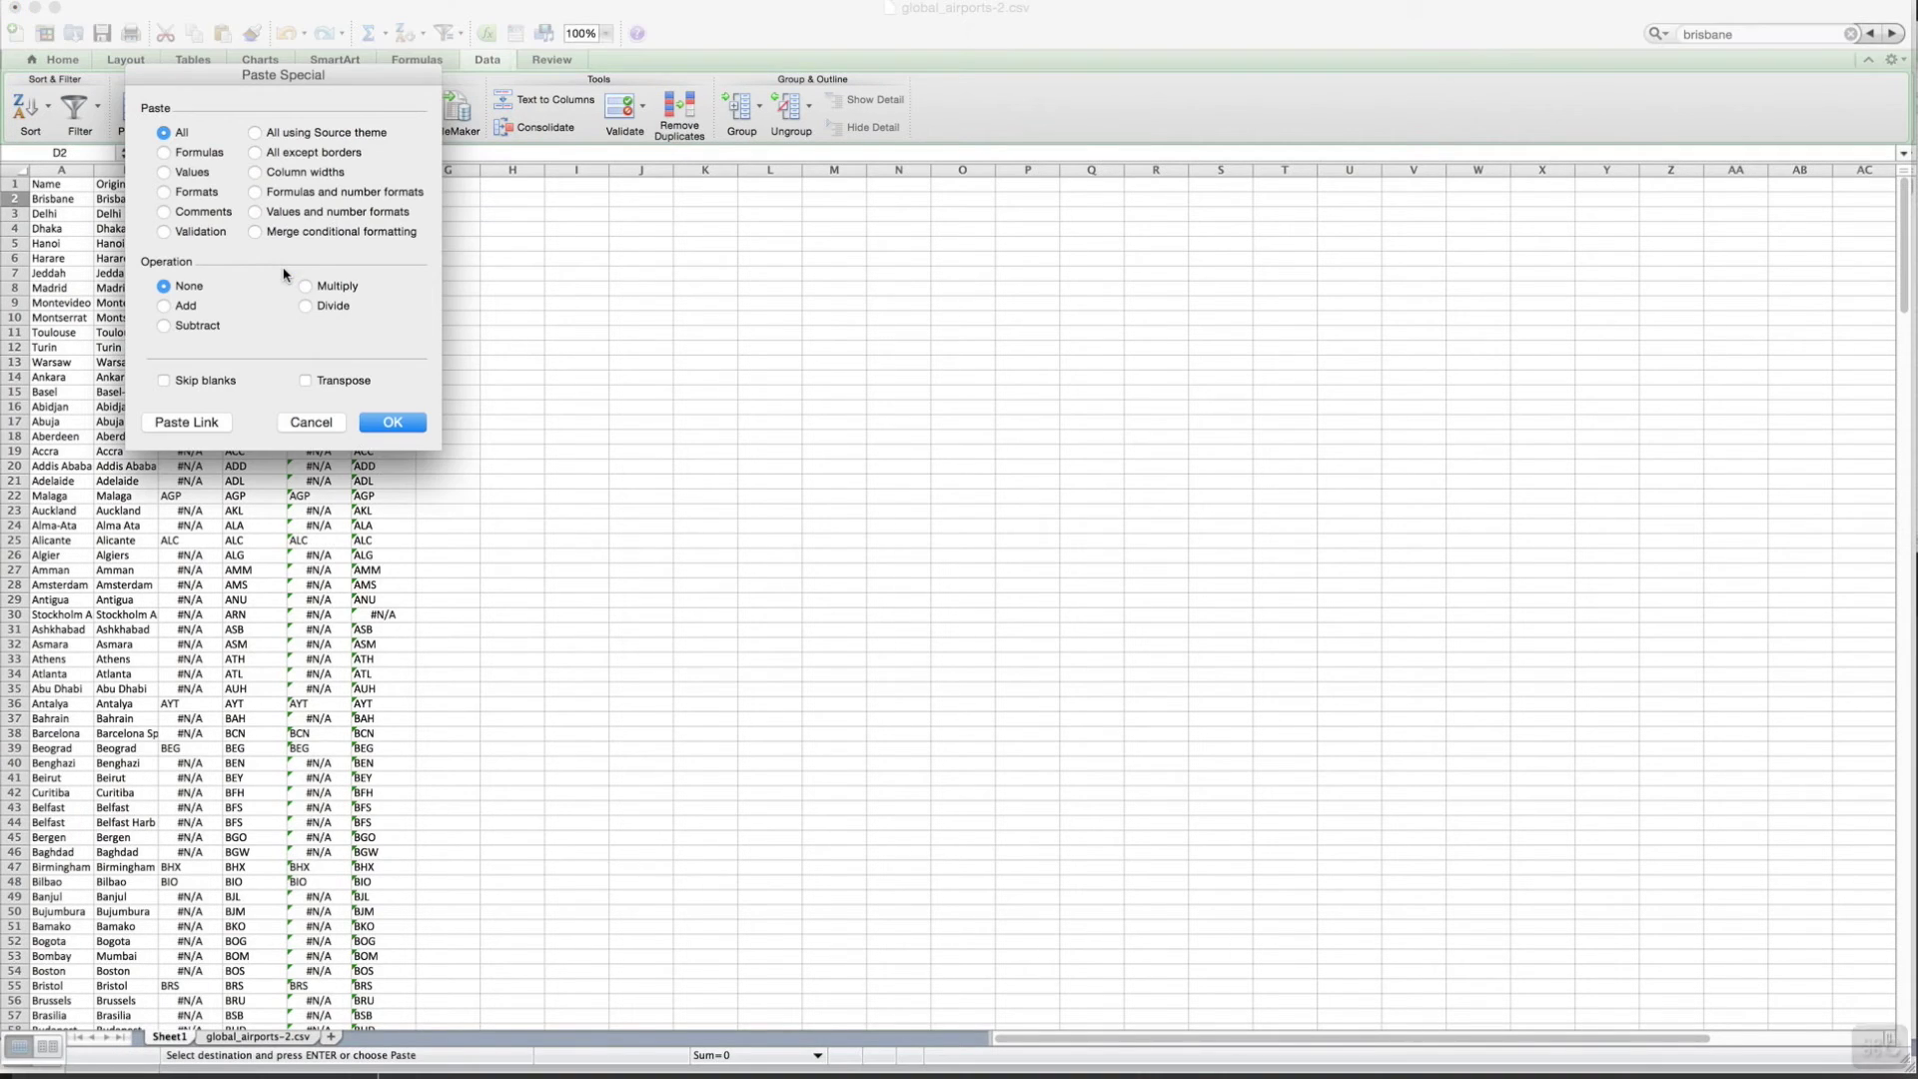
{"action": "left_click", "coordinate": [193, 178]}
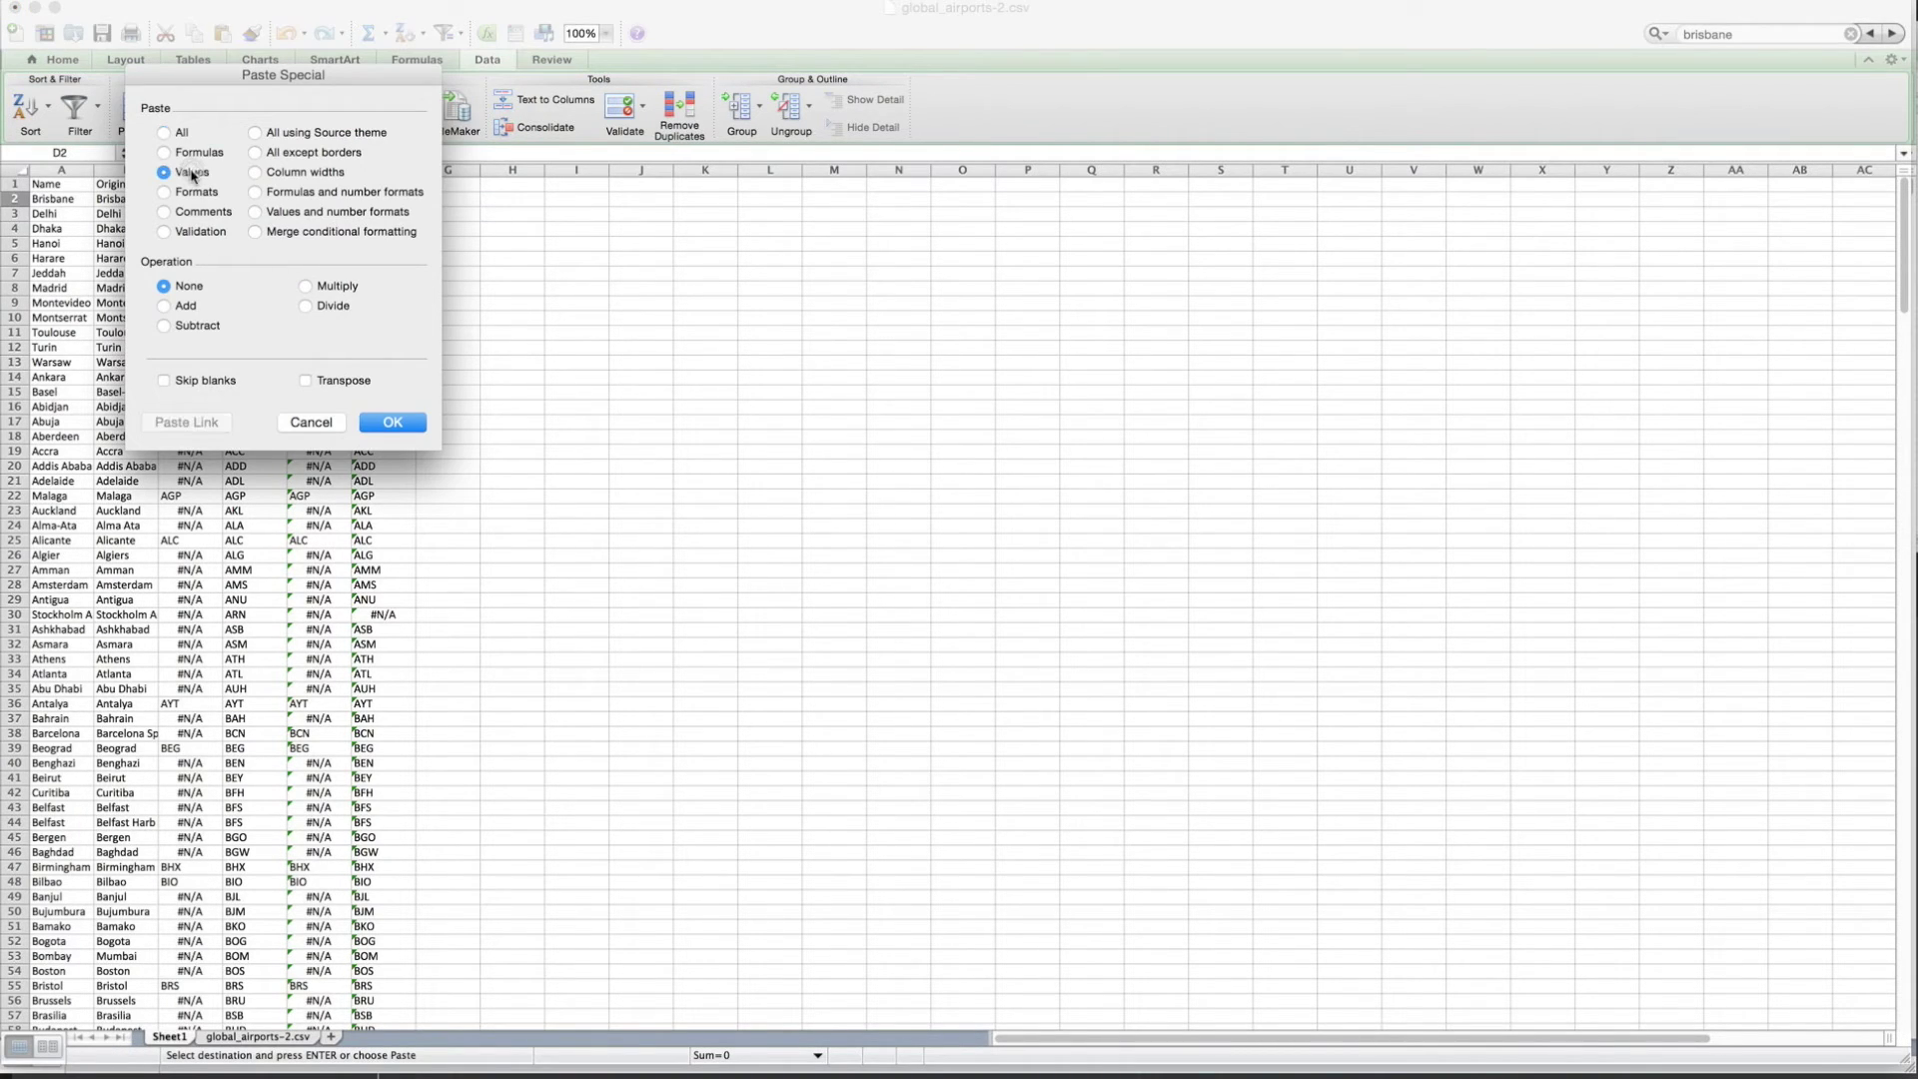
{"action": "left_click", "coordinate": [392, 422]}
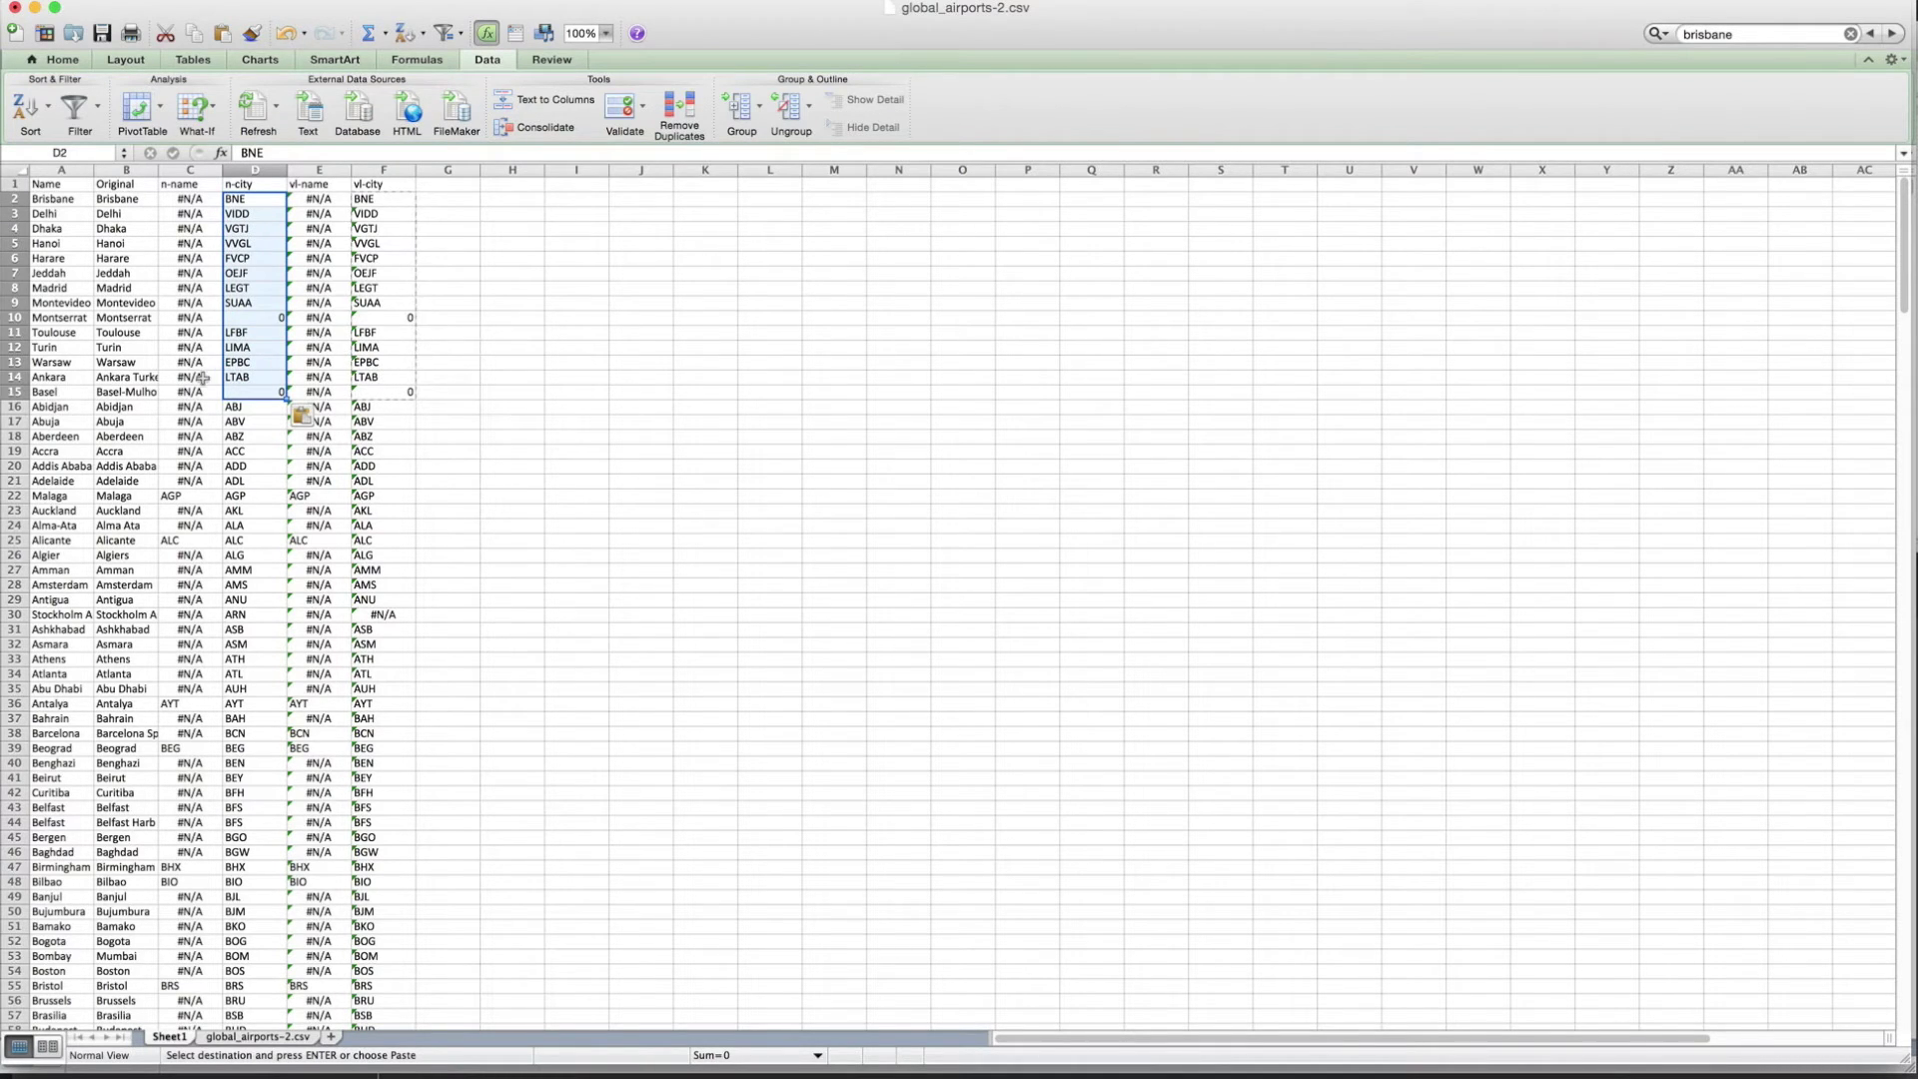
- Enter the airport code BSL for Basel in n-city cell D15
{"action": "left_click", "coordinate": [244, 390]}
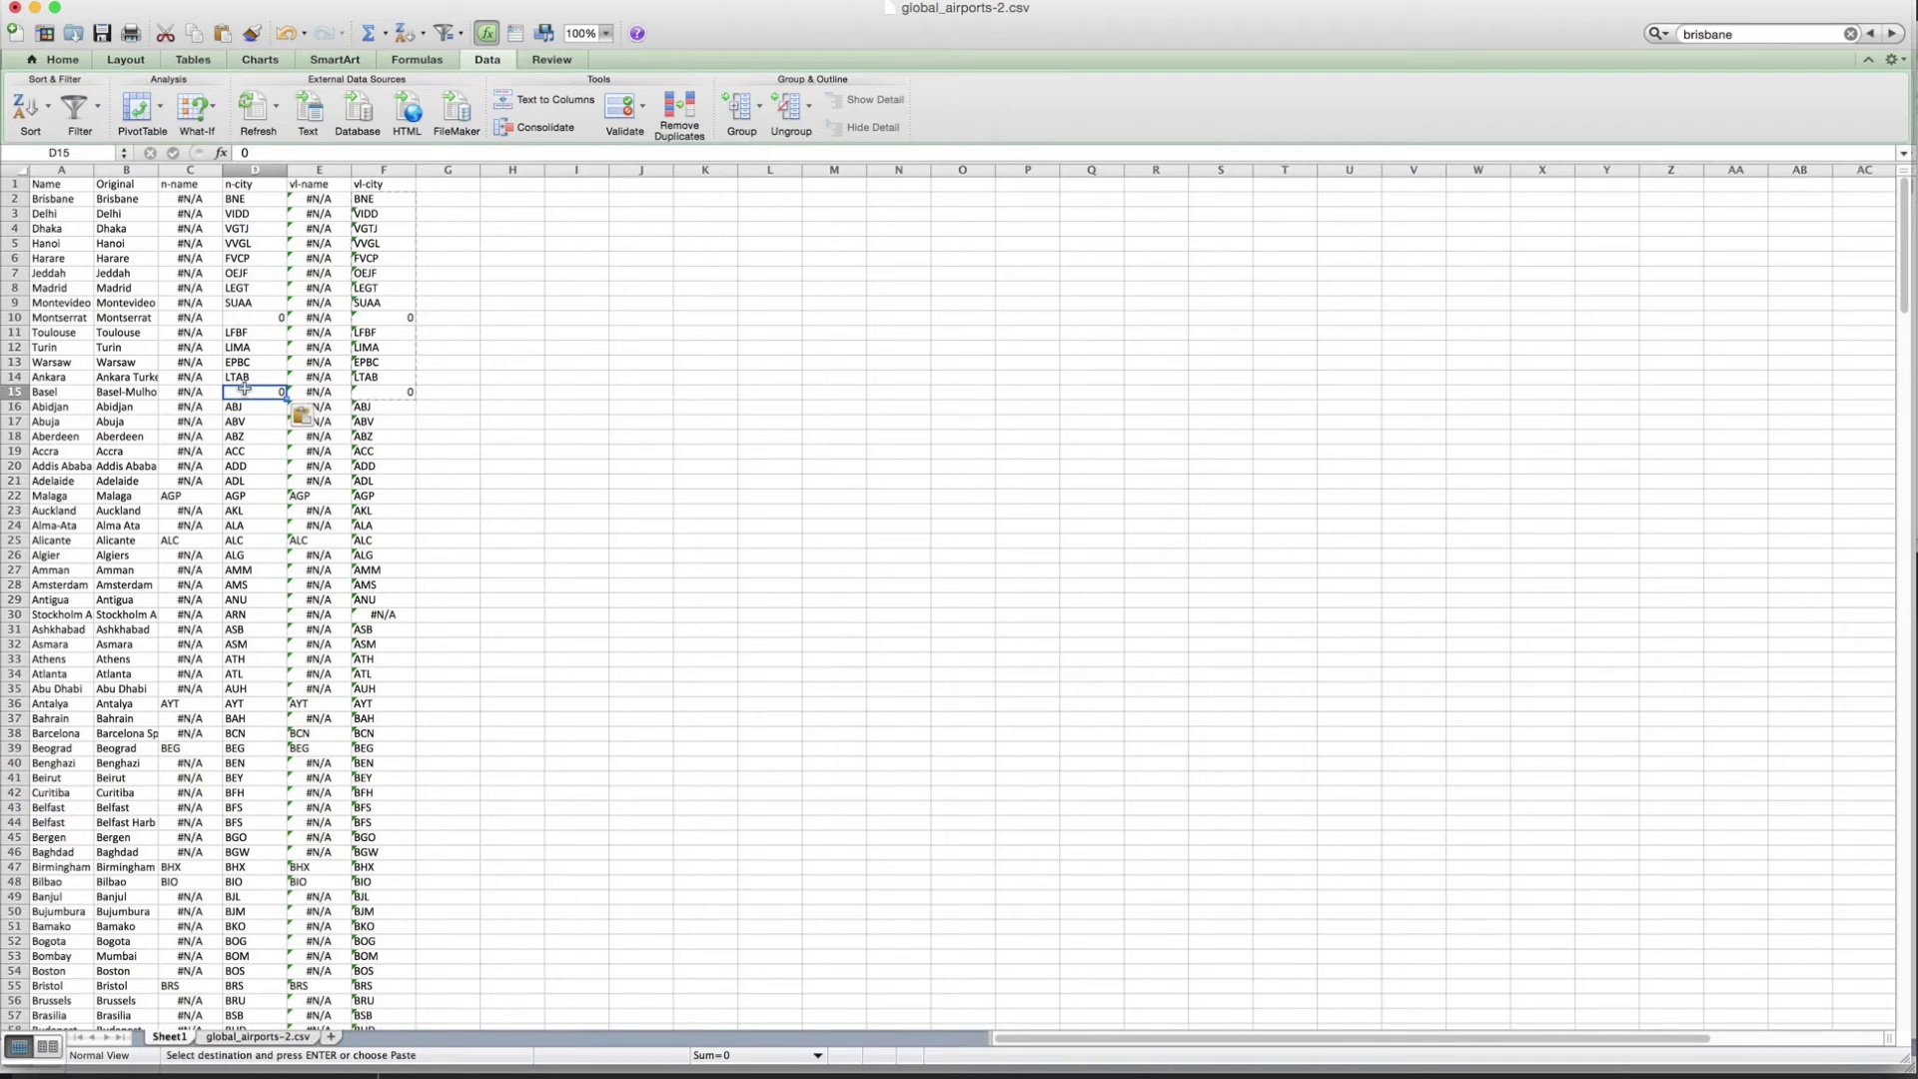
{"action": "type", "text": "BS"}
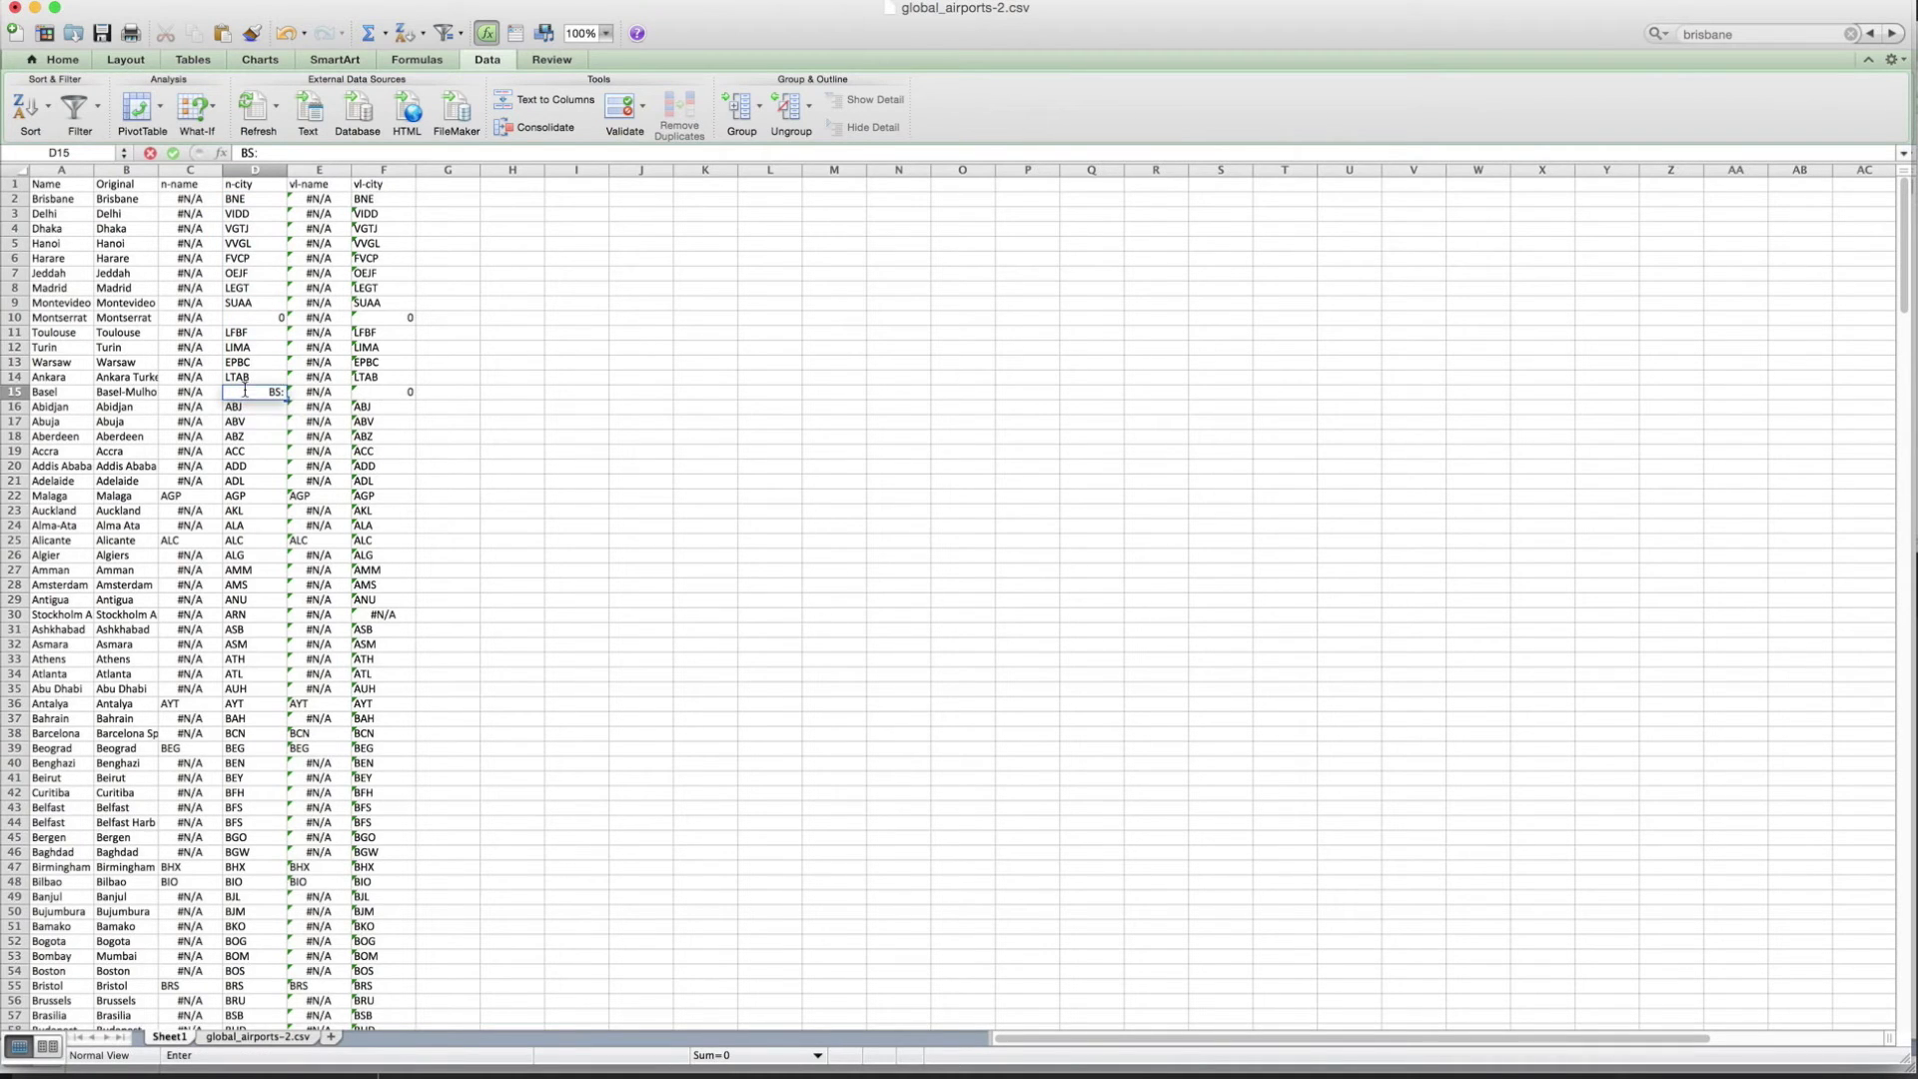
{"action": "type", "text": "L"}
{"action": "key", "text": "Return"}
- Select Montserrat's n-city cell D10, switch to the web browser and search Google for "monserrat airport"
{"action": "key", "text": "Up"}
{"action": "key", "text": "Up"}
{"action": "key", "text": "Up"}
{"action": "key", "text": "Up"}
{"action": "key", "text": "Up"}
{"action": "key", "text": "Up"}
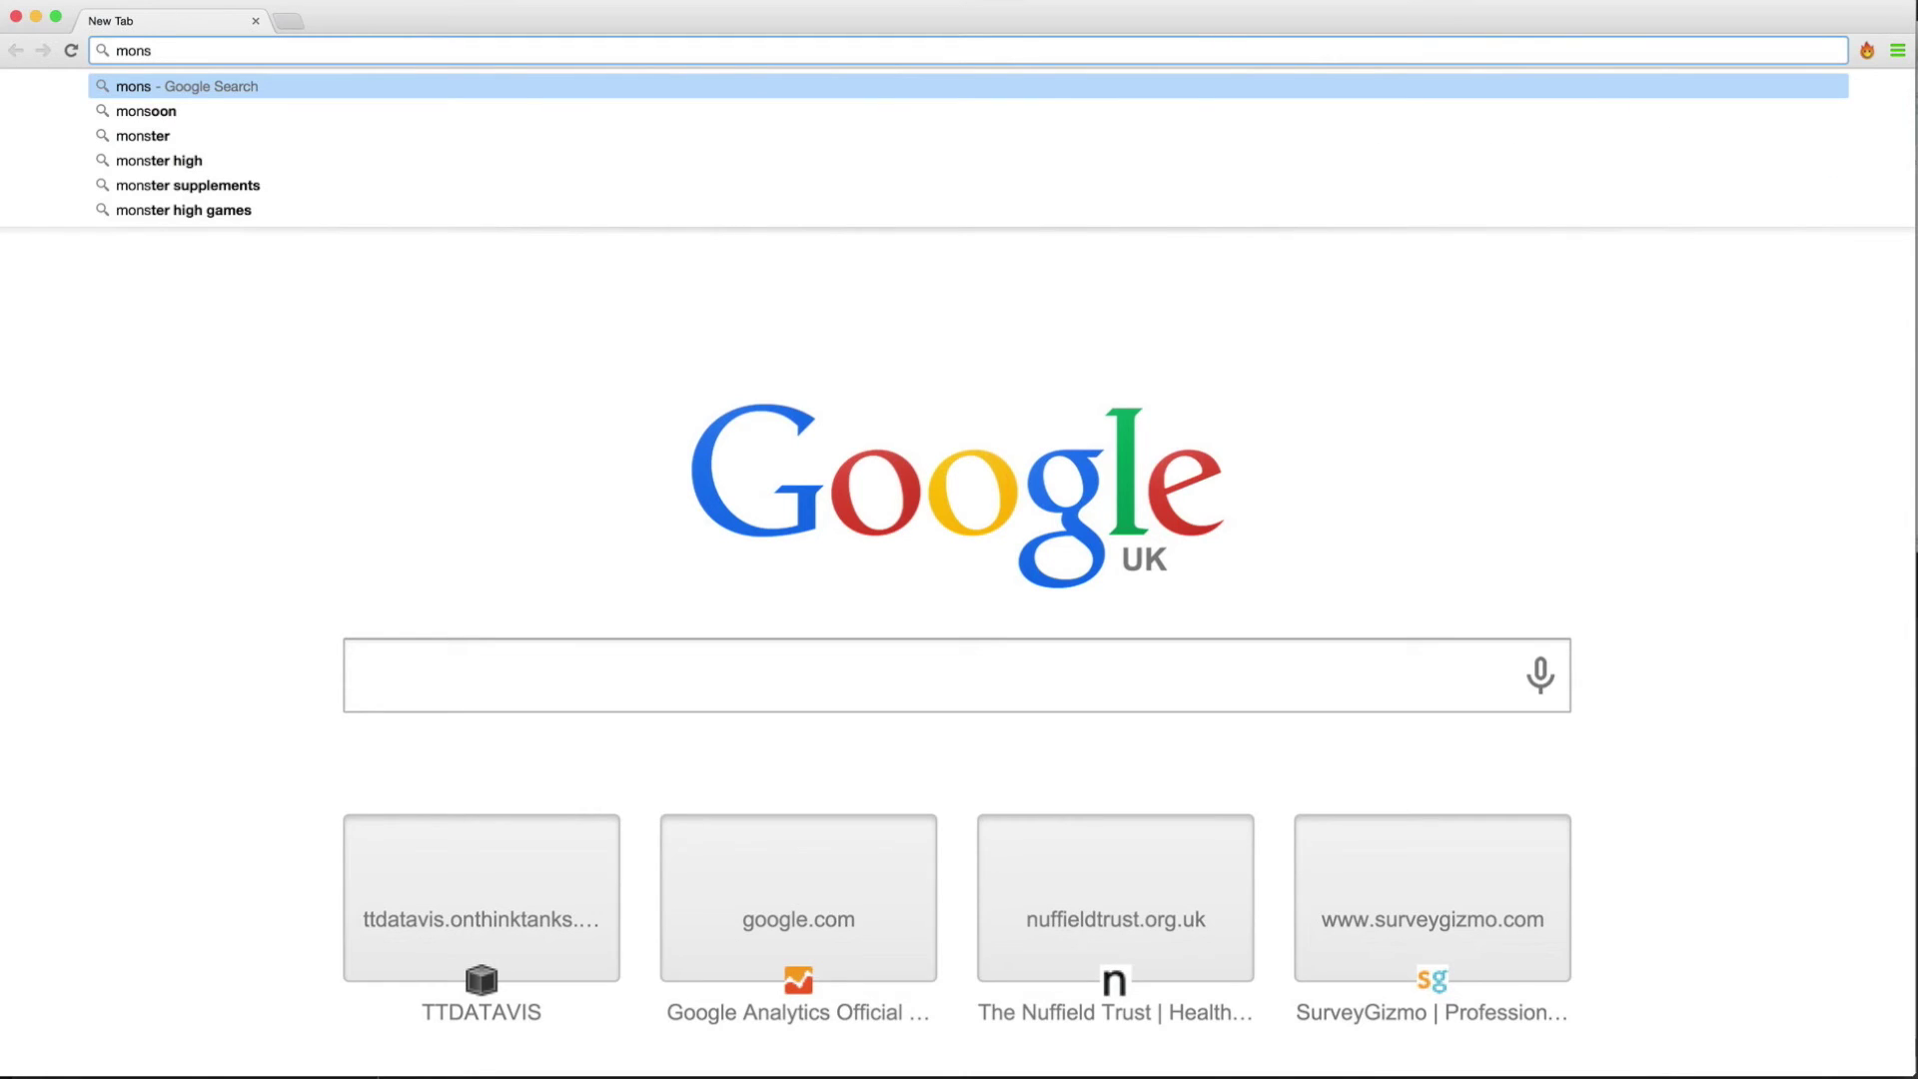
{"action": "type", "text": "errat"}
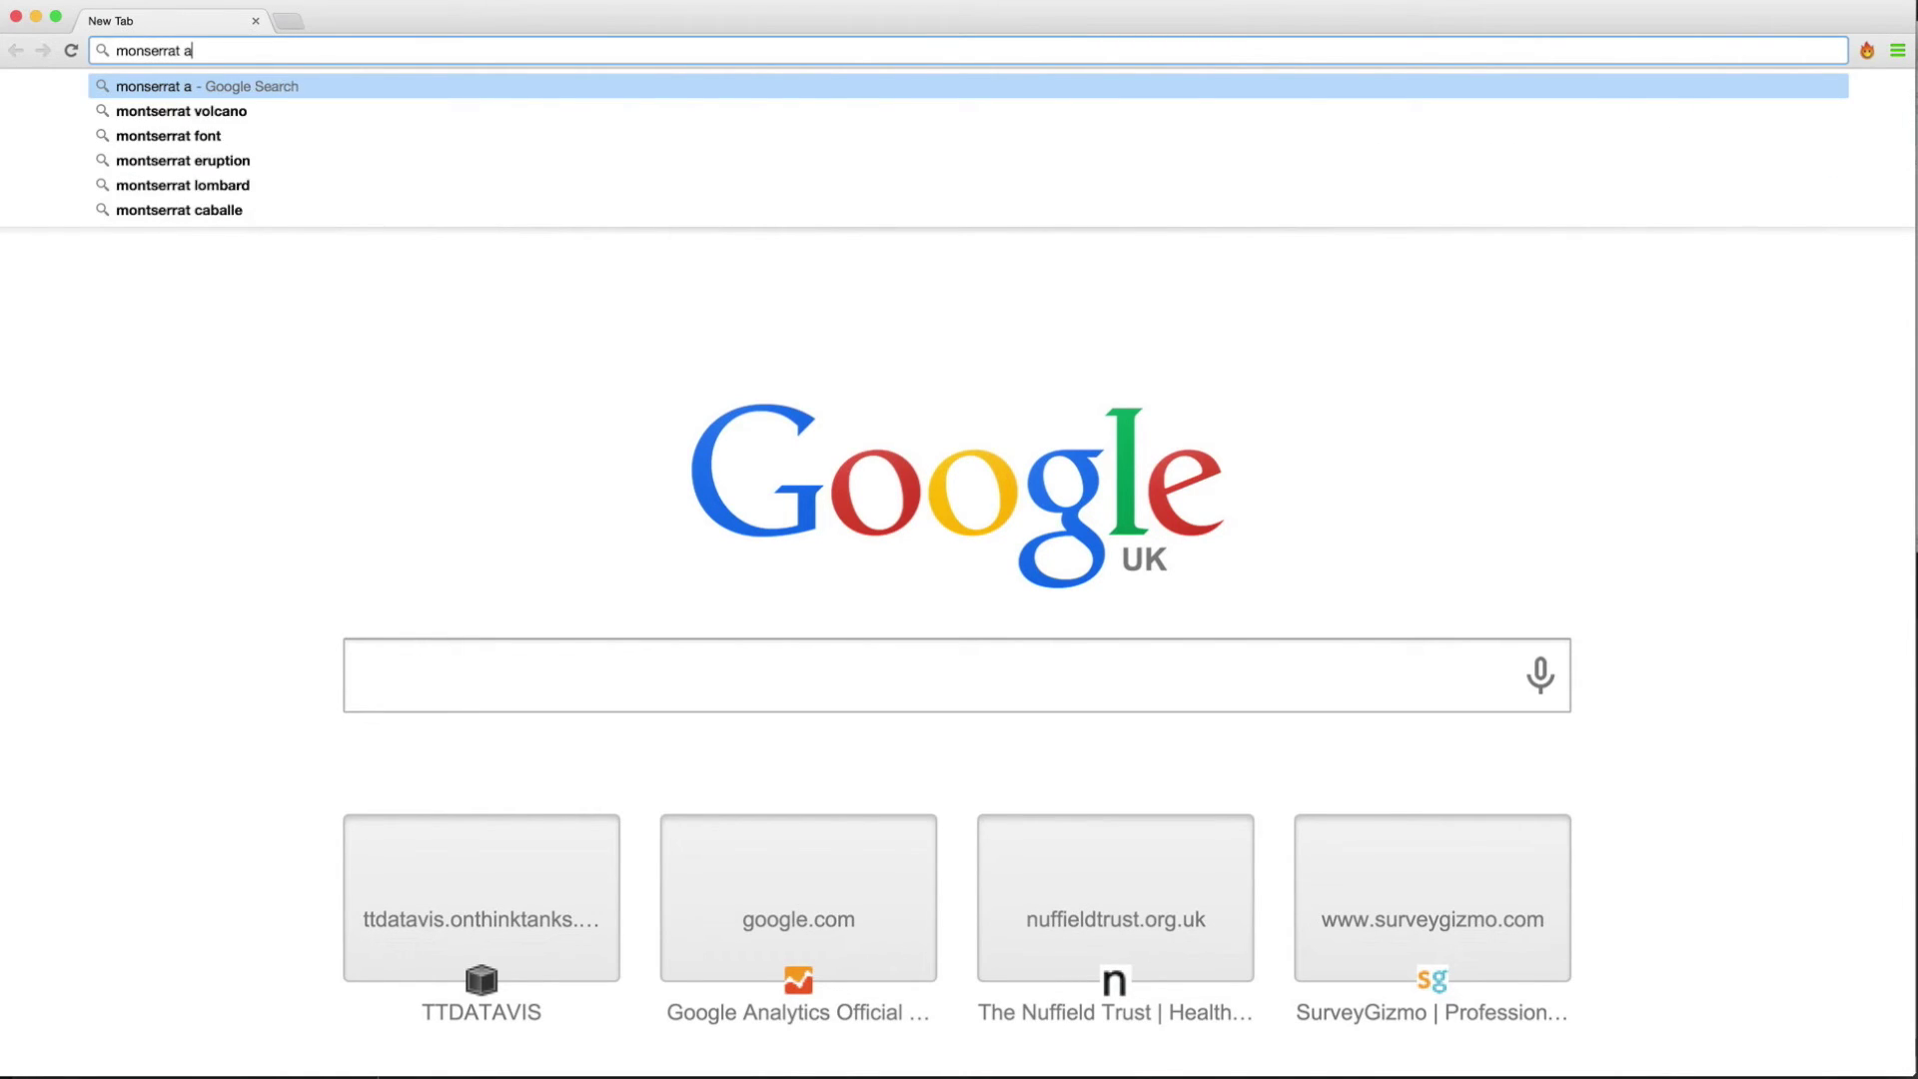
{"action": "type", "text": " airport"}
{"action": "key", "text": "Return"}
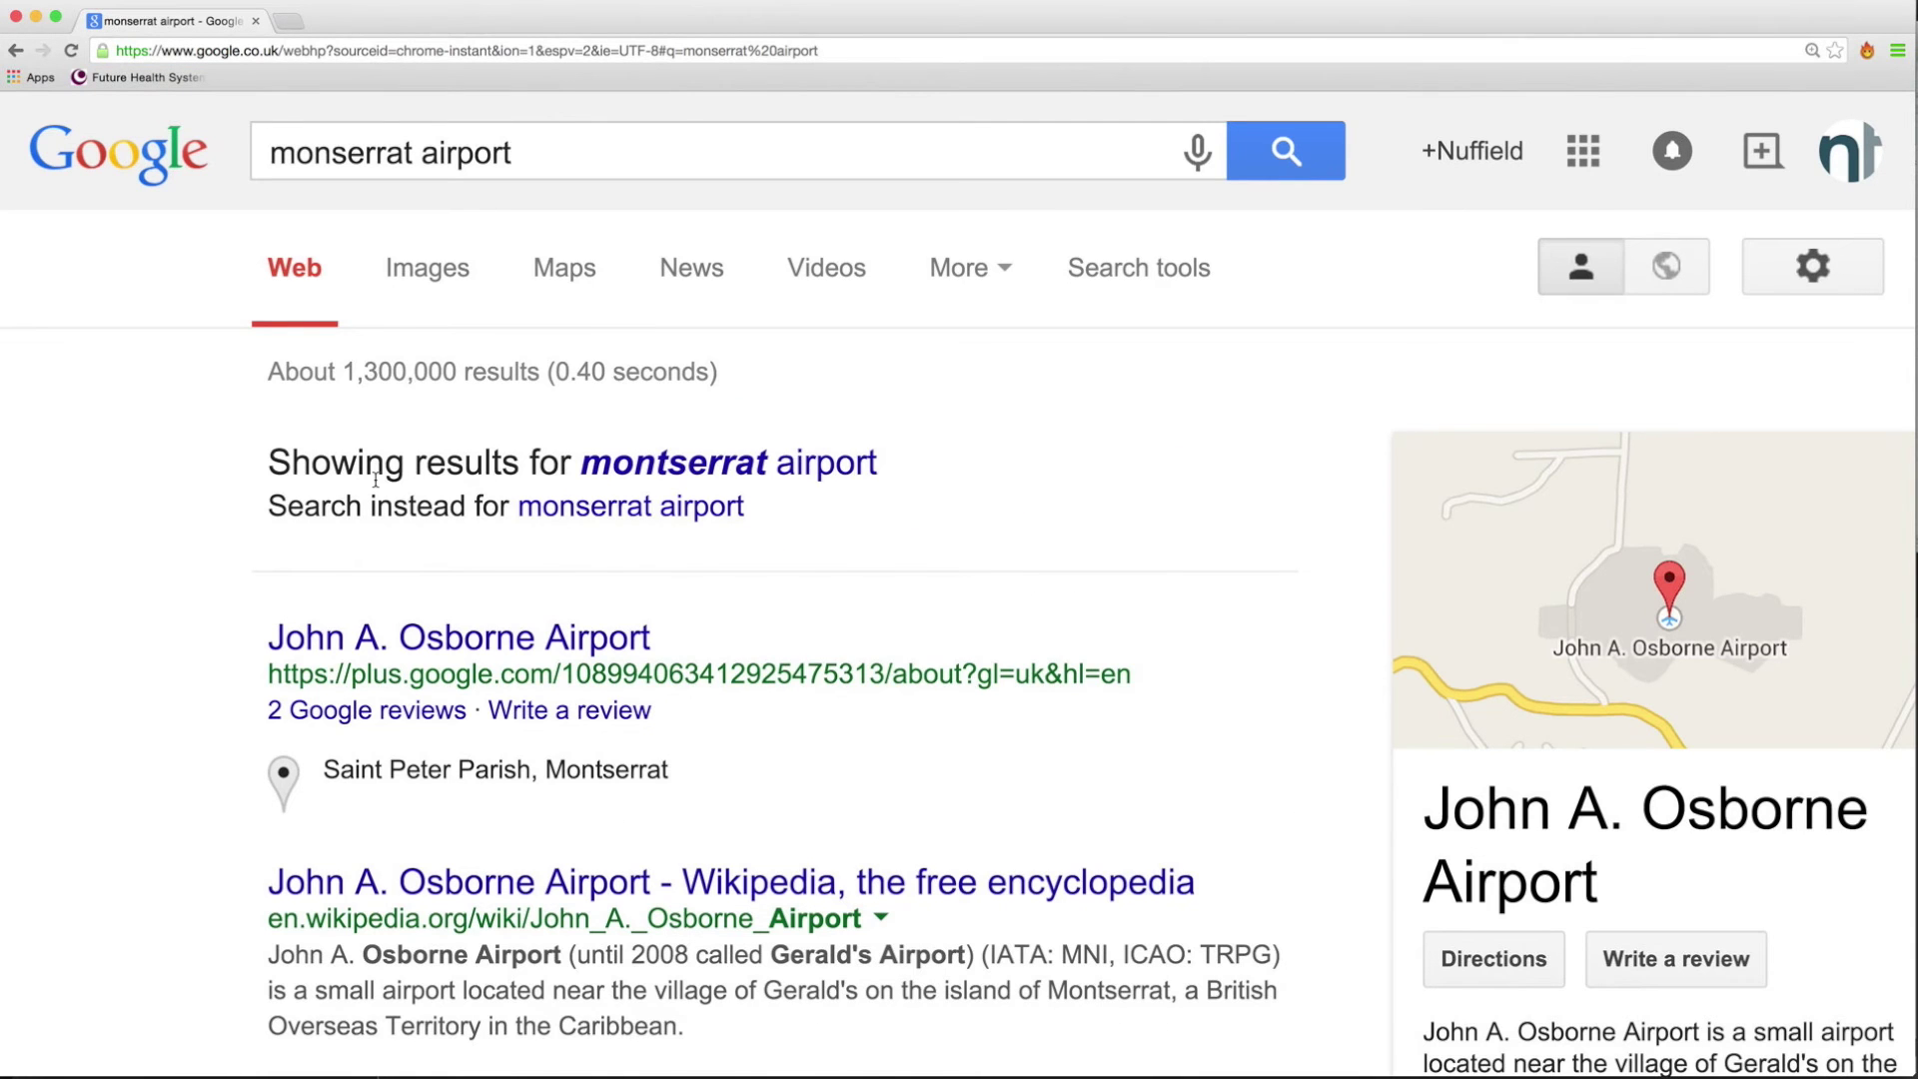
{"action": "key", "text": "super+minus"}
{"action": "scroll", "coordinate": [939, 728], "scroll_direction": "down", "scroll_amount": 2}
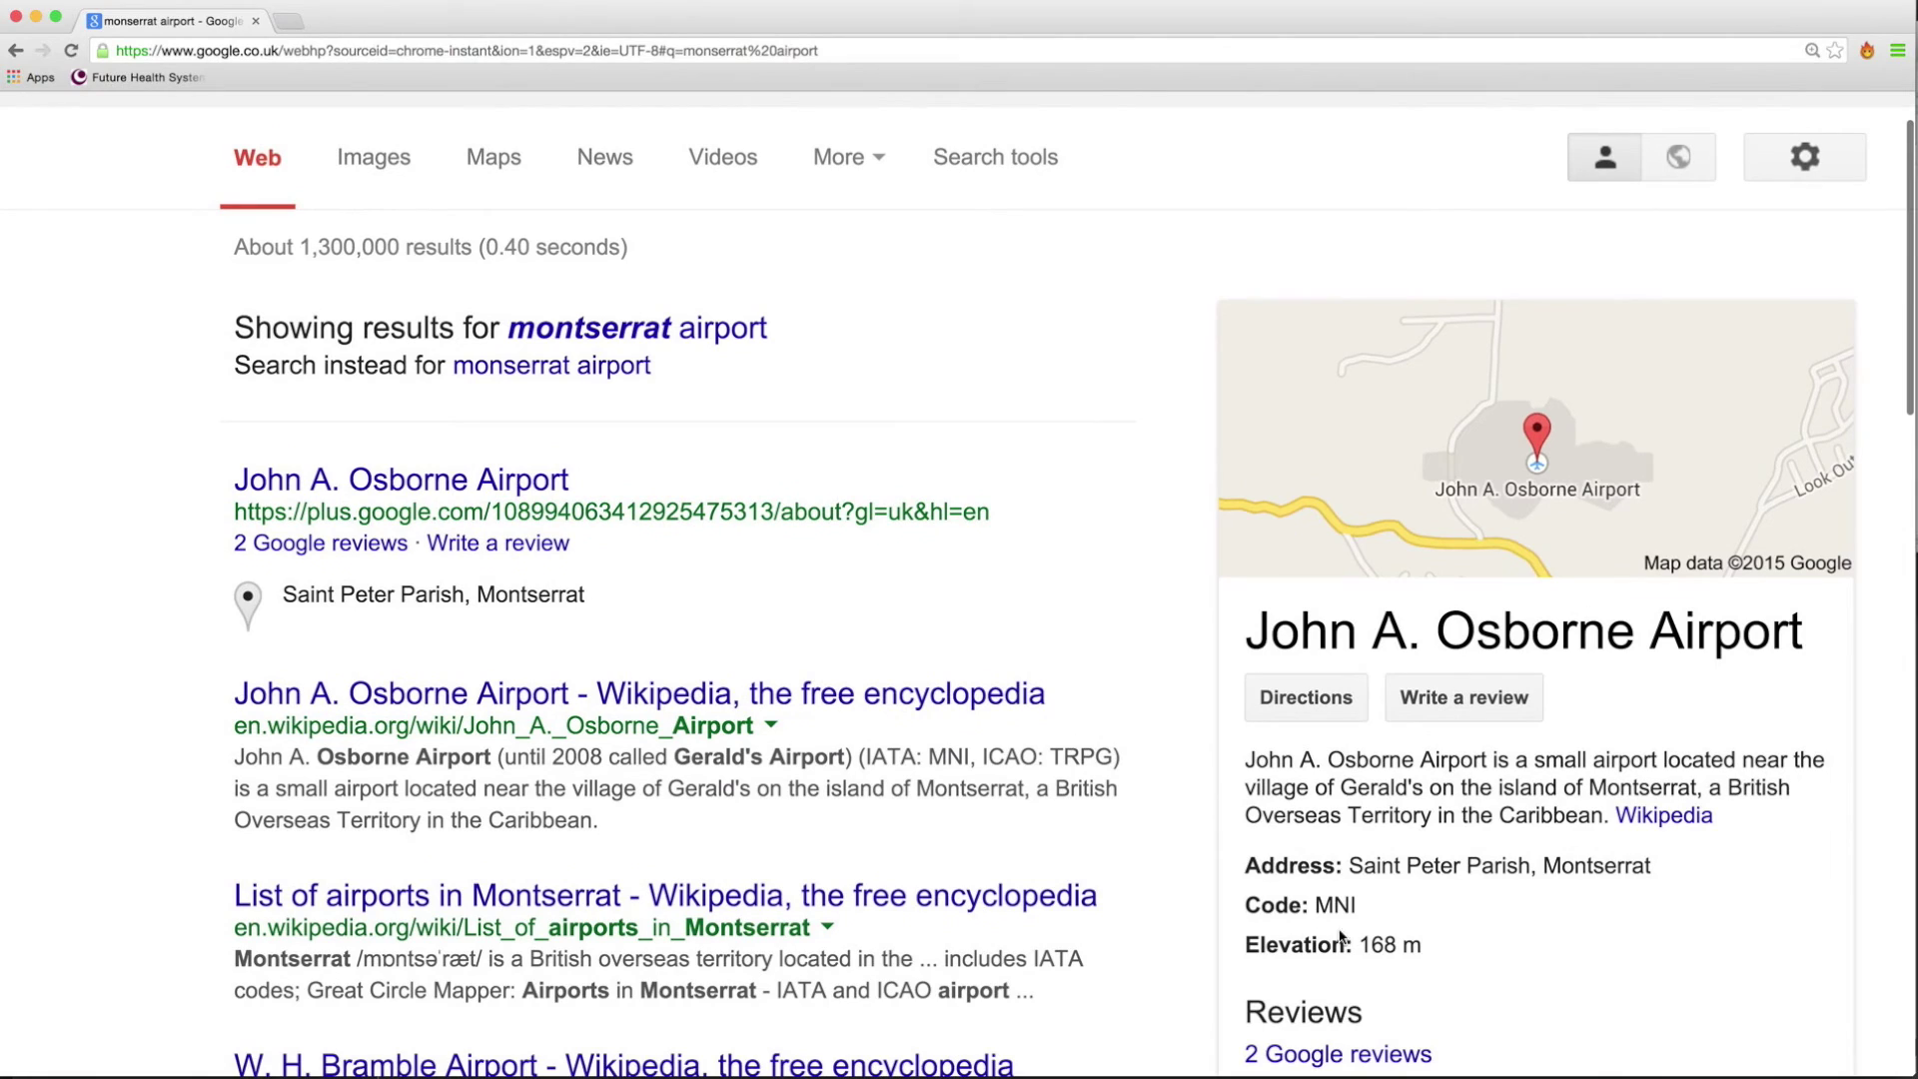
- Copy the airport code MNI from the search results and paste it into Montserrat's n-city cell D10 in Excel
{"action": "double_click", "coordinate": [1344, 898]}
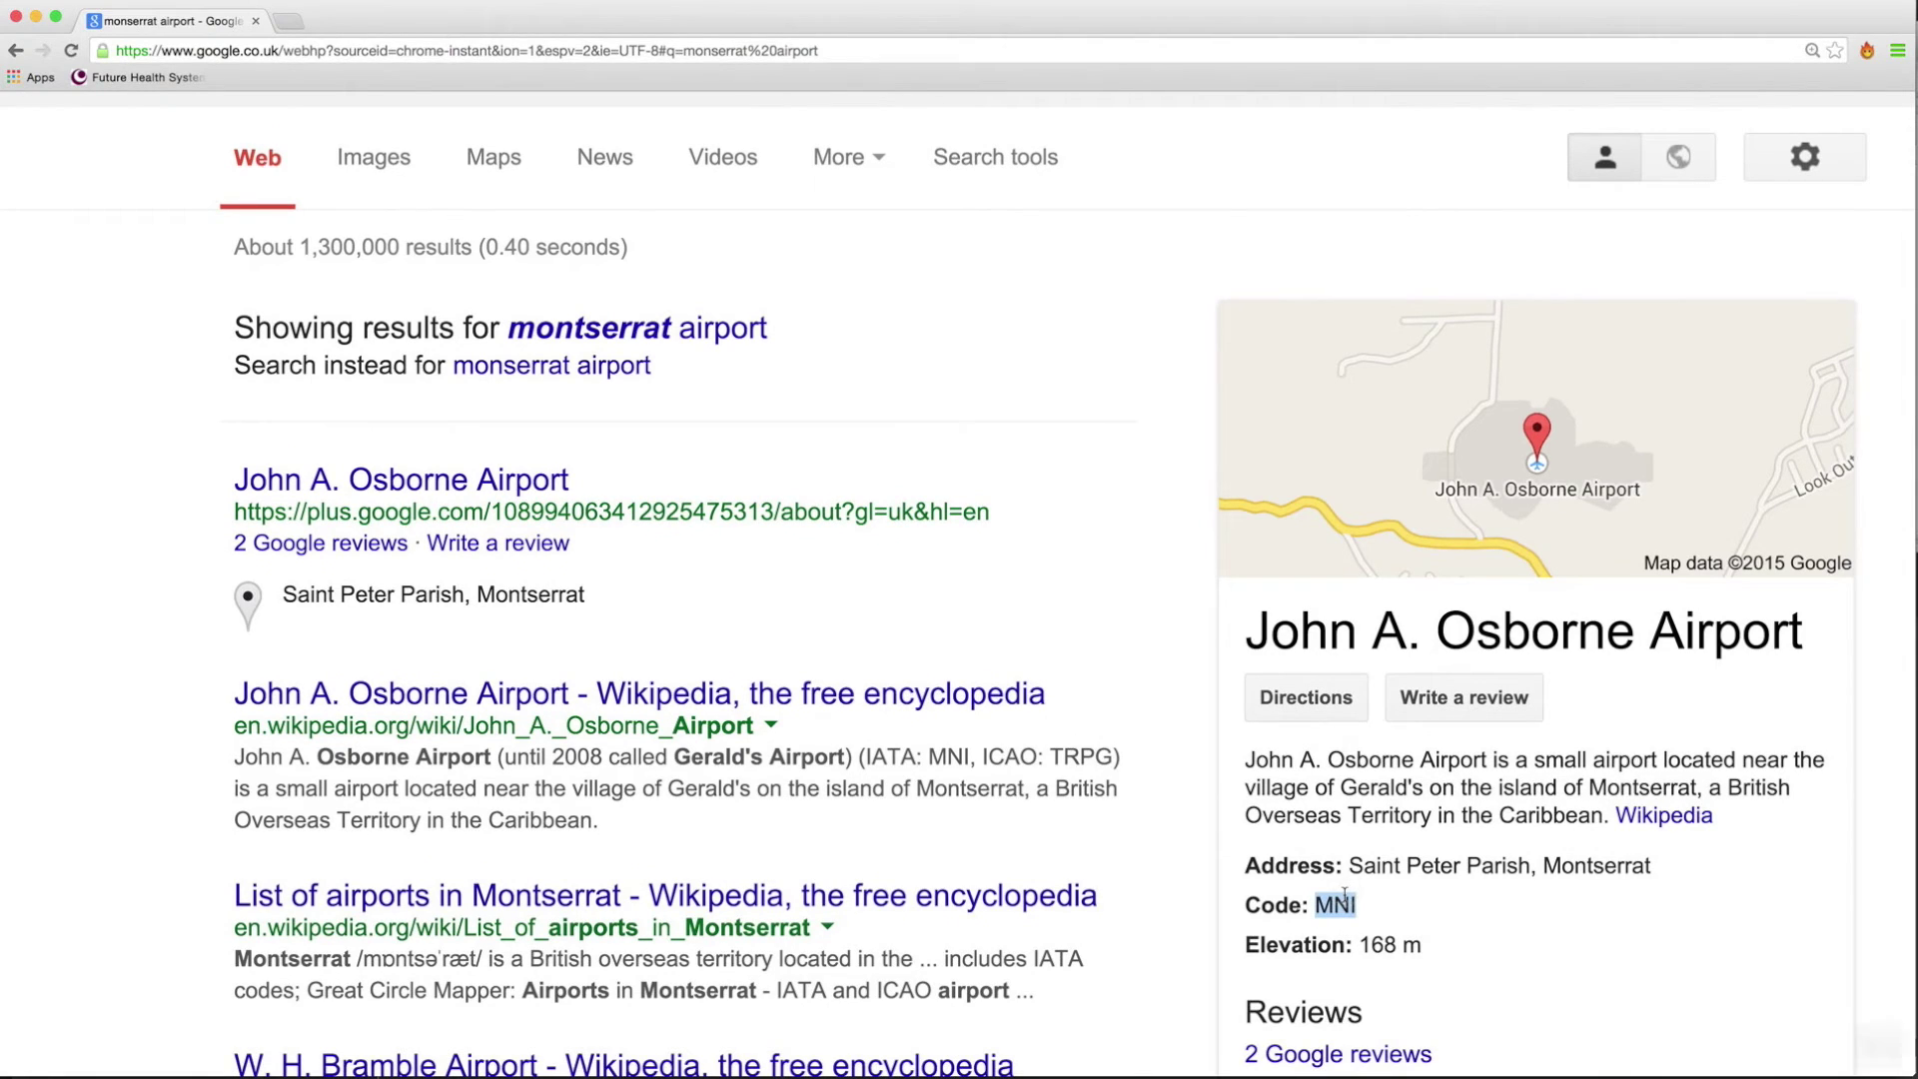
{"action": "key", "text": "super+c"}
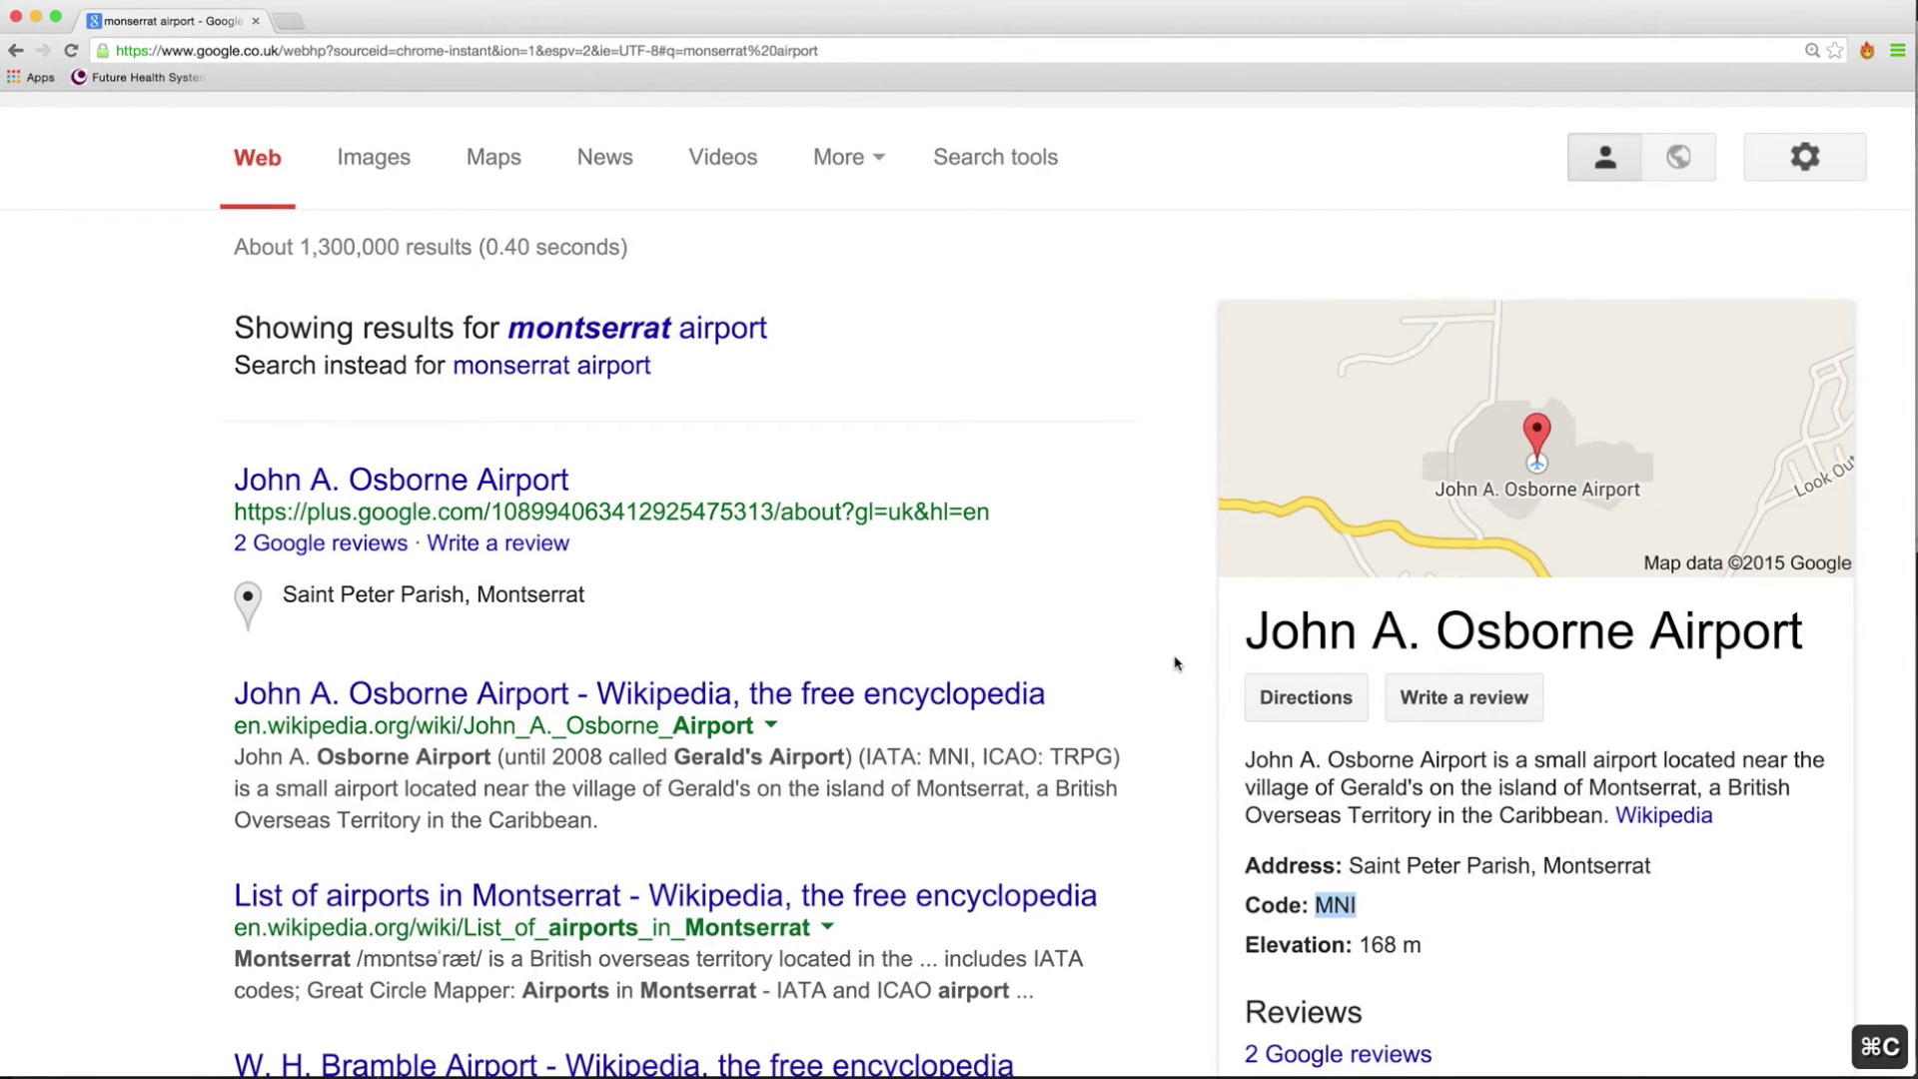
{"action": "key", "text": "super+Tab"}
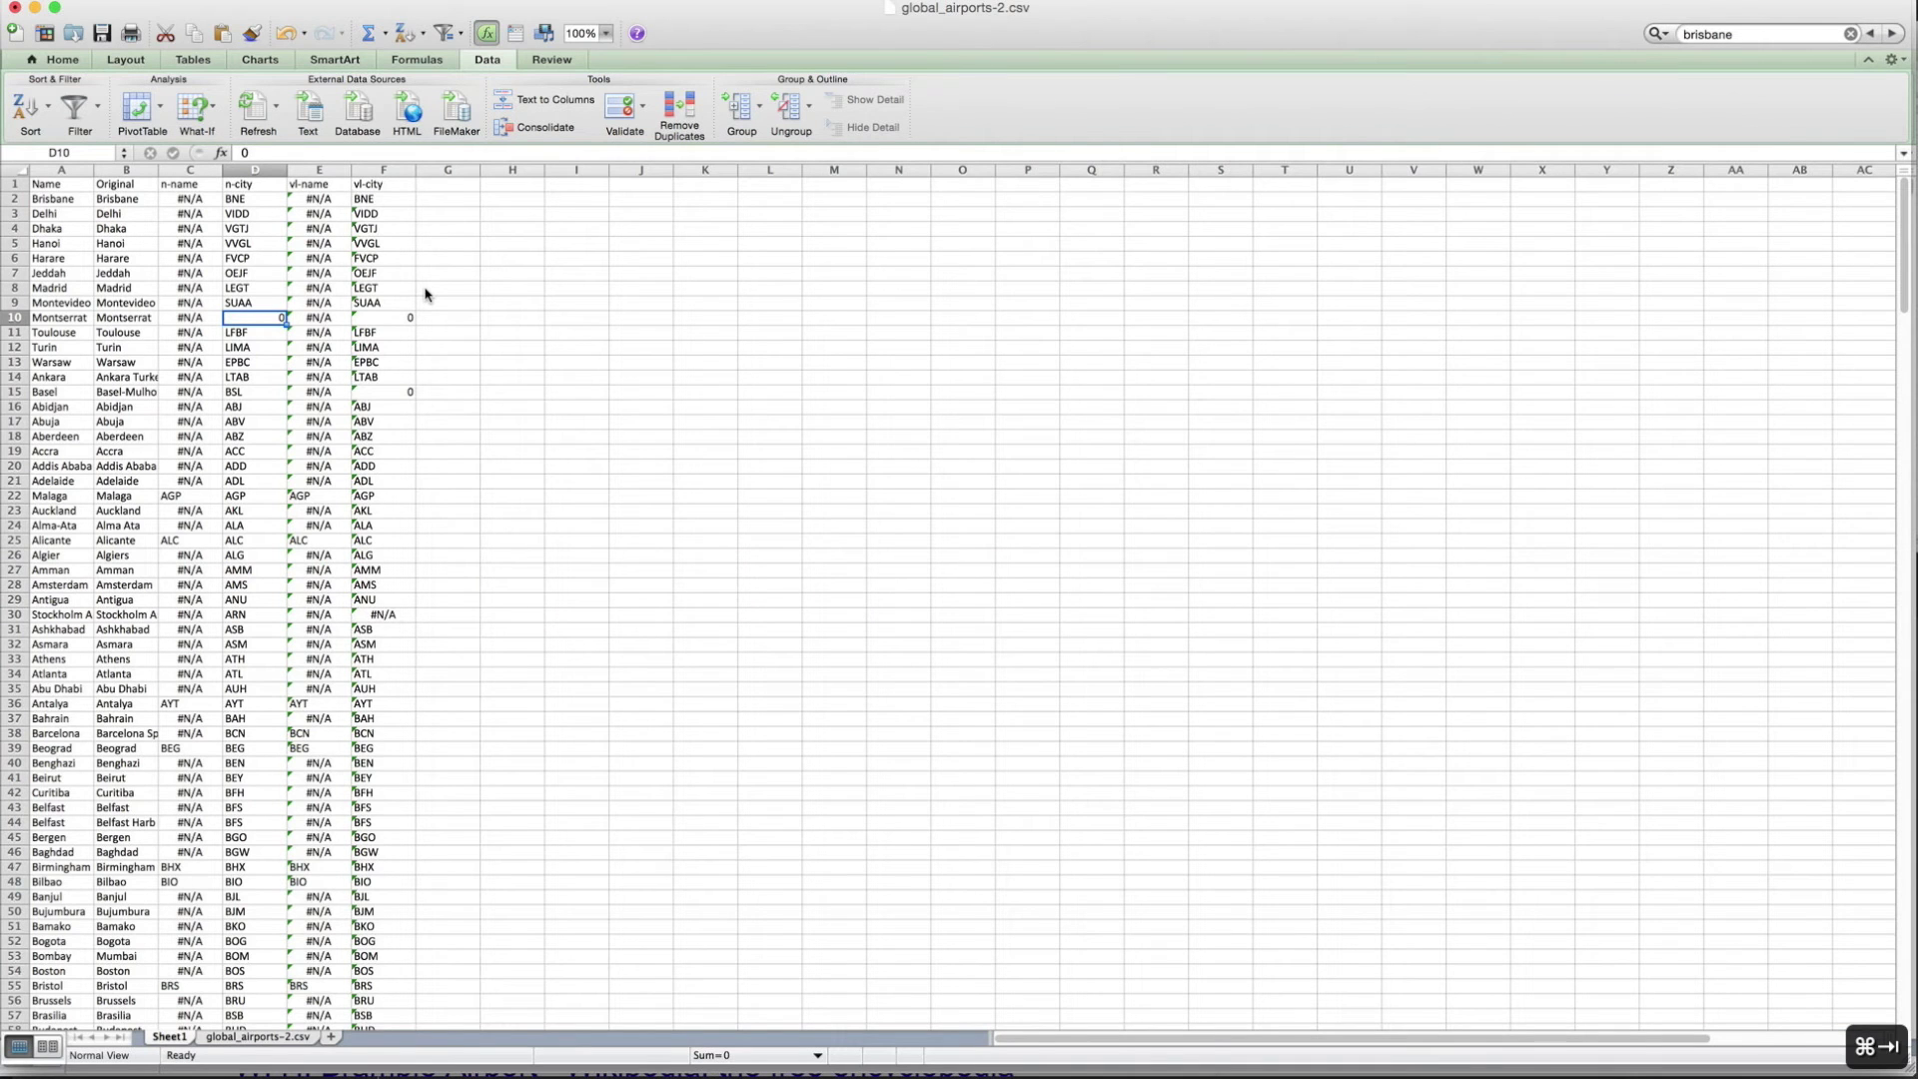
{"action": "key", "text": "super+v"}
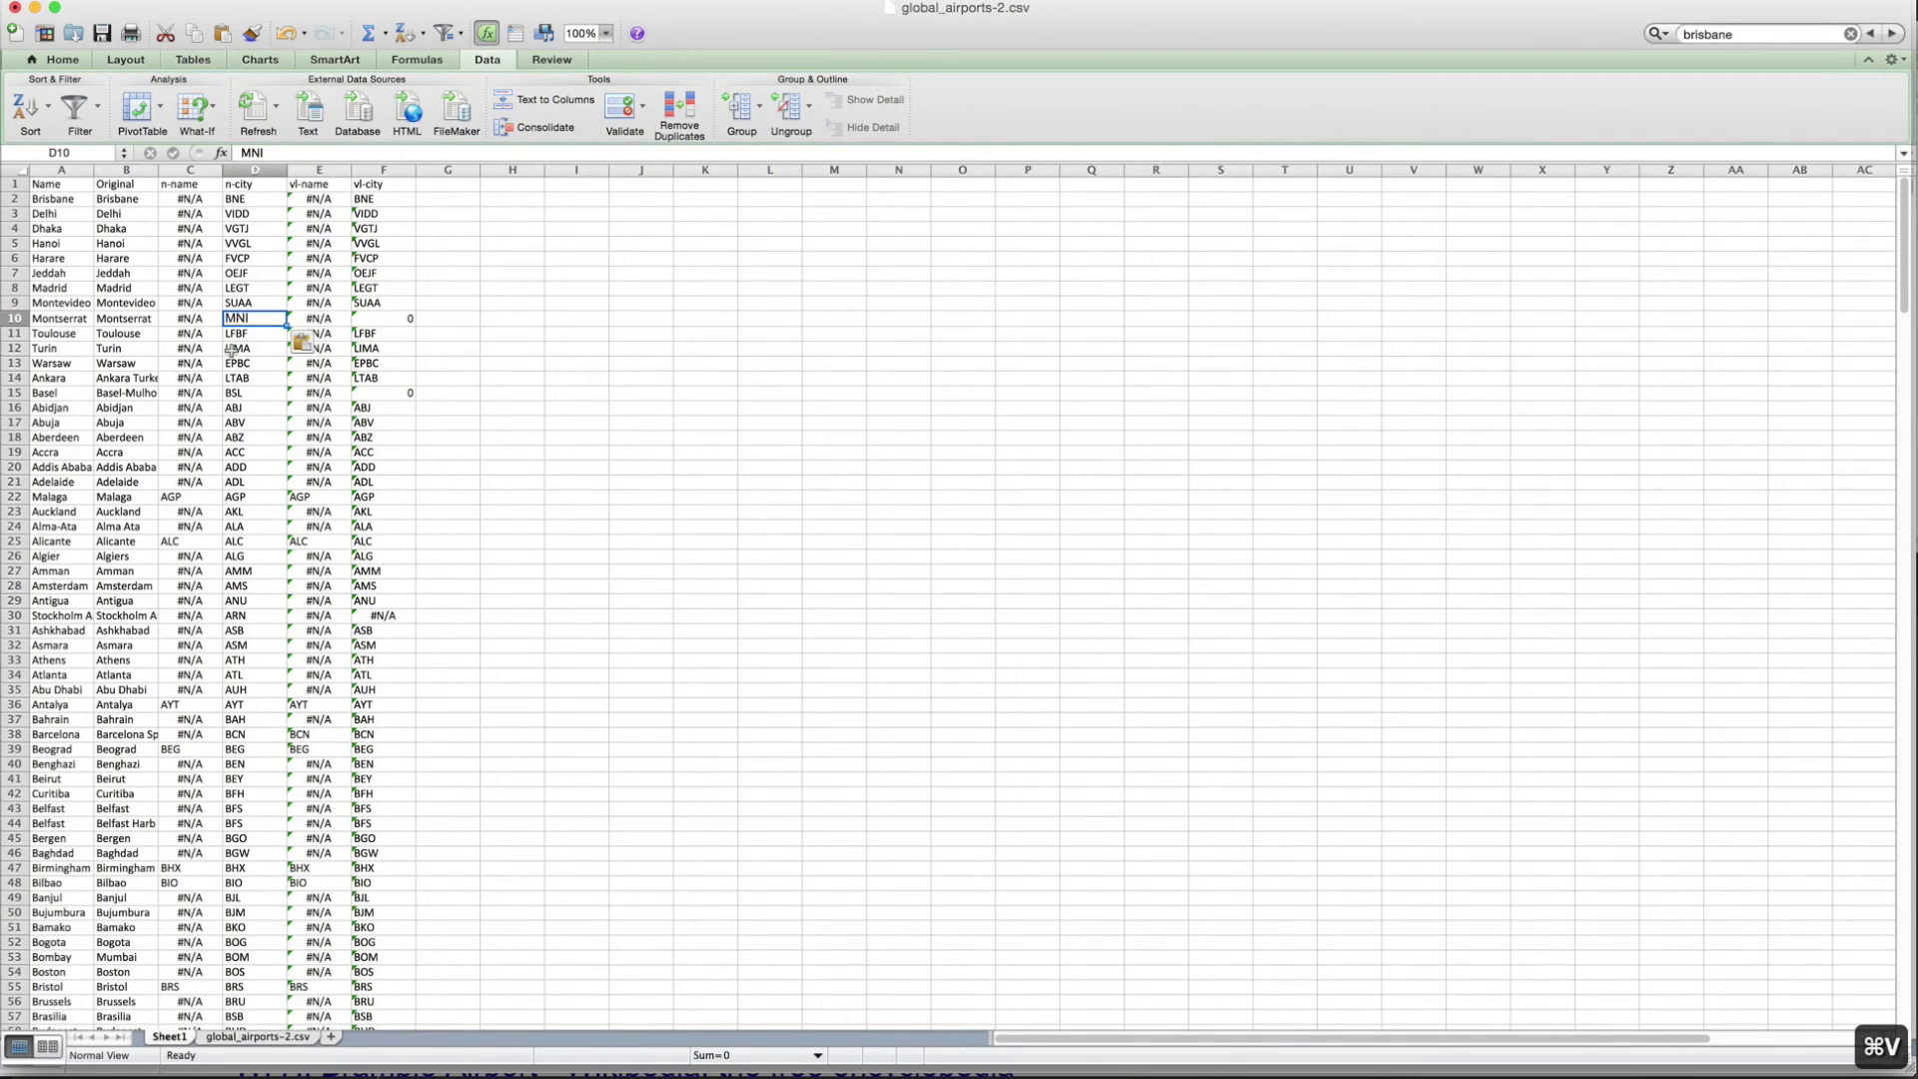
- Sort the Sheet1 rows in ascending order by the n-city airport codes and look through the sorted list
{"action": "left_click", "coordinate": [253, 202]}
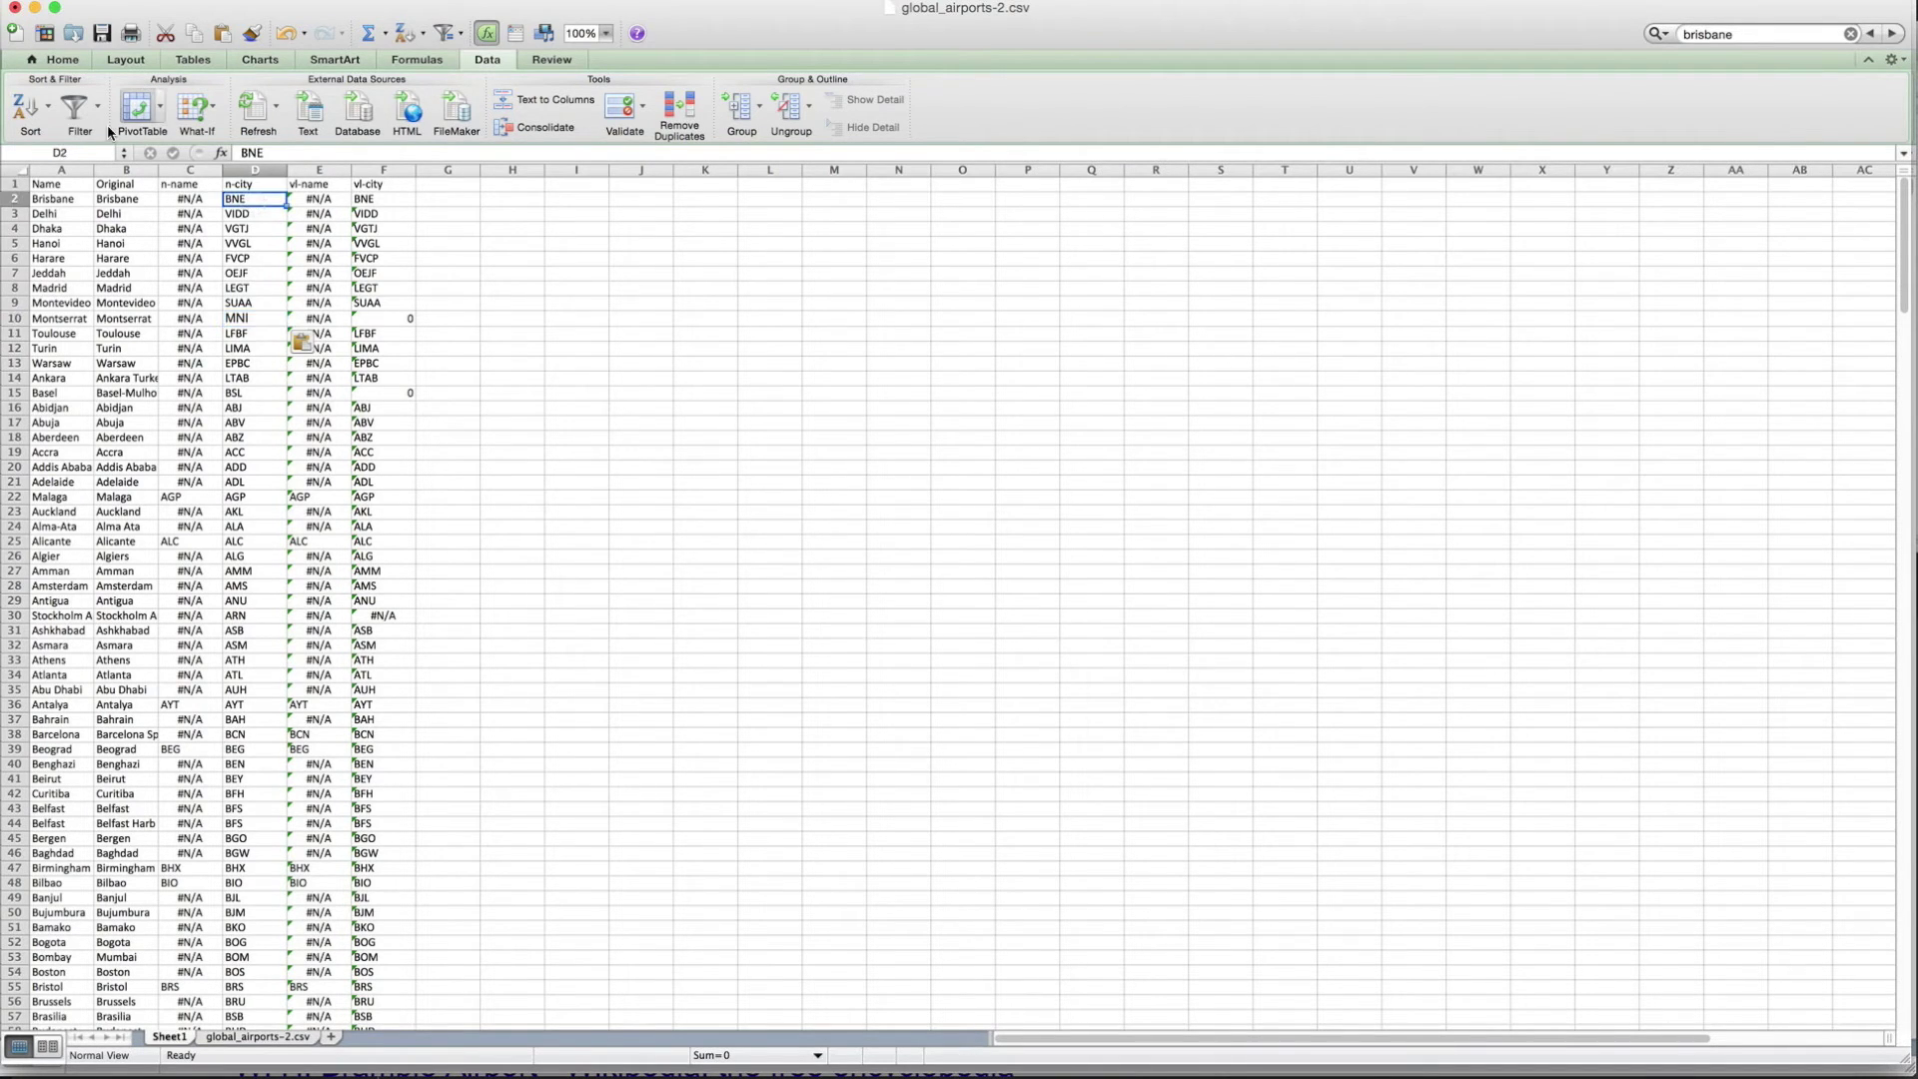
{"action": "left_click", "coordinate": [12, 114]}
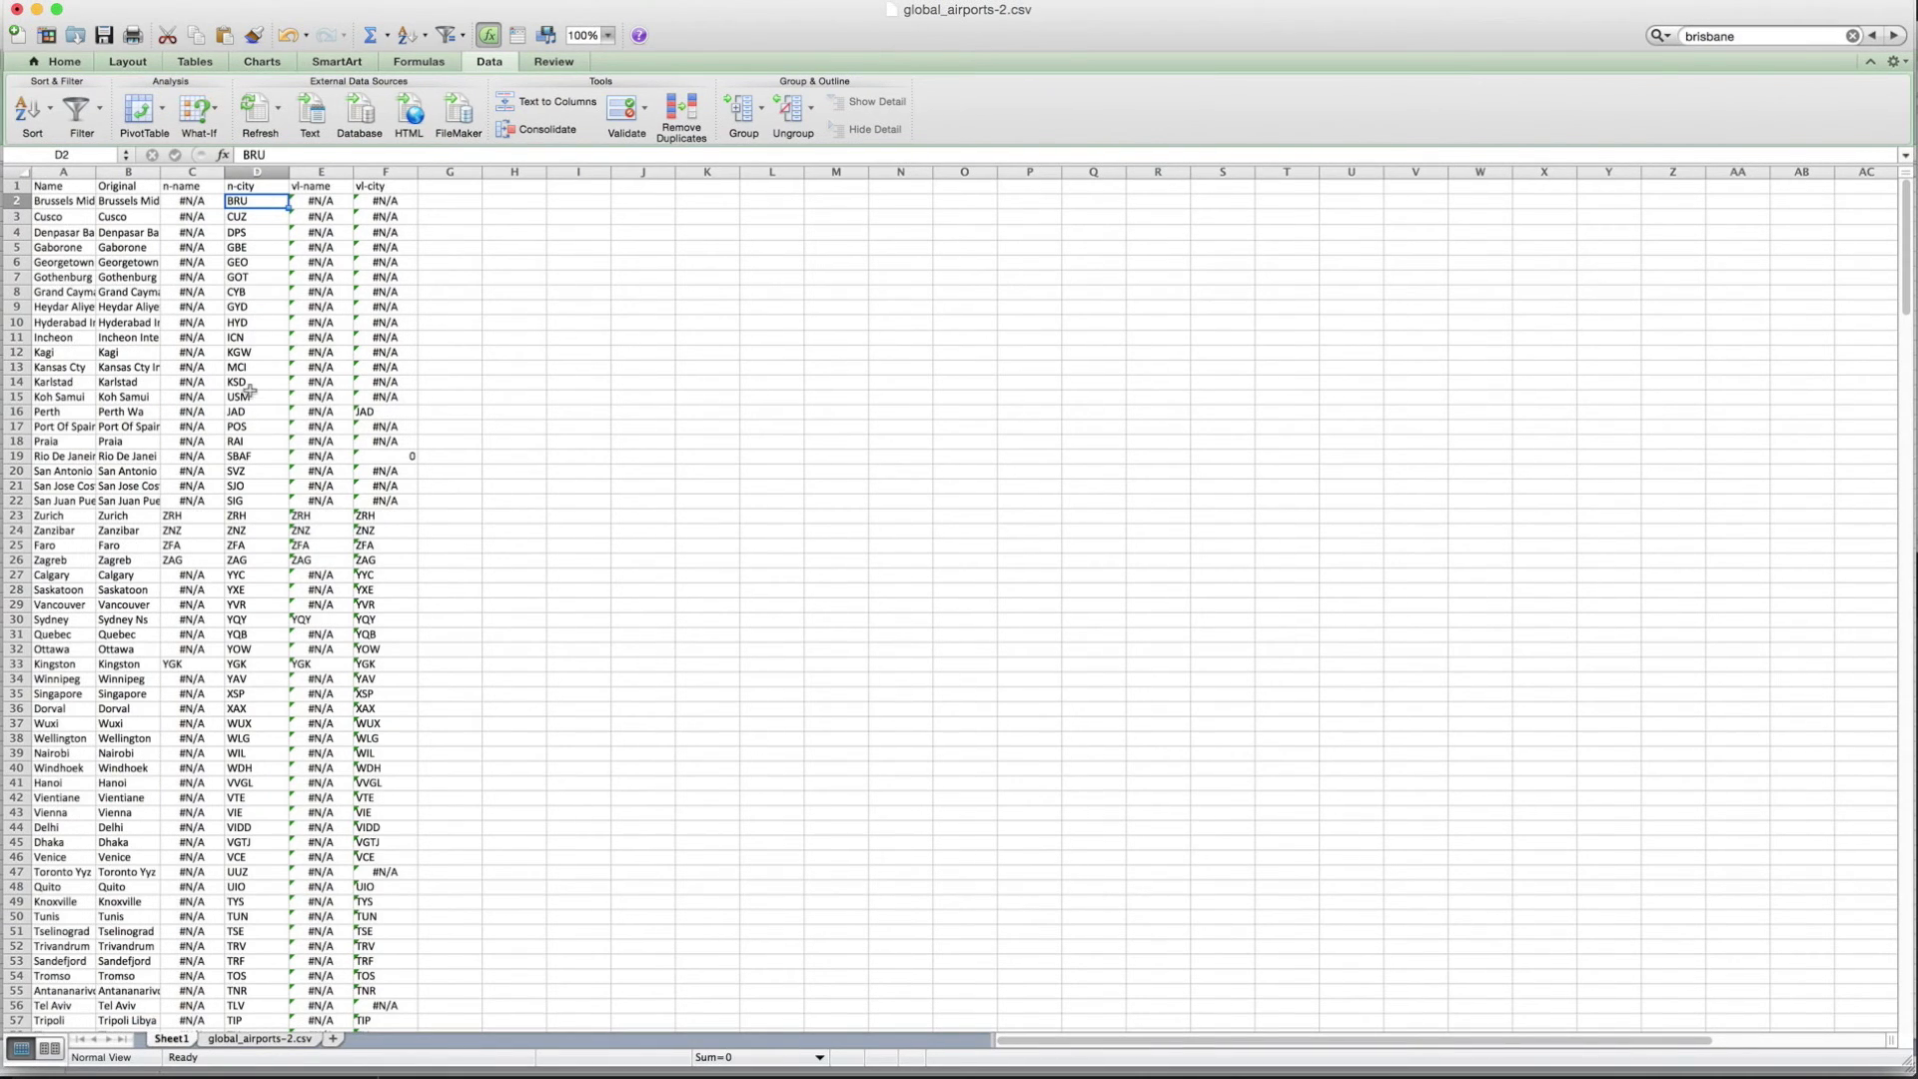
{"action": "scroll", "coordinate": [251, 398], "scroll_direction": "down", "scroll_amount": 3}
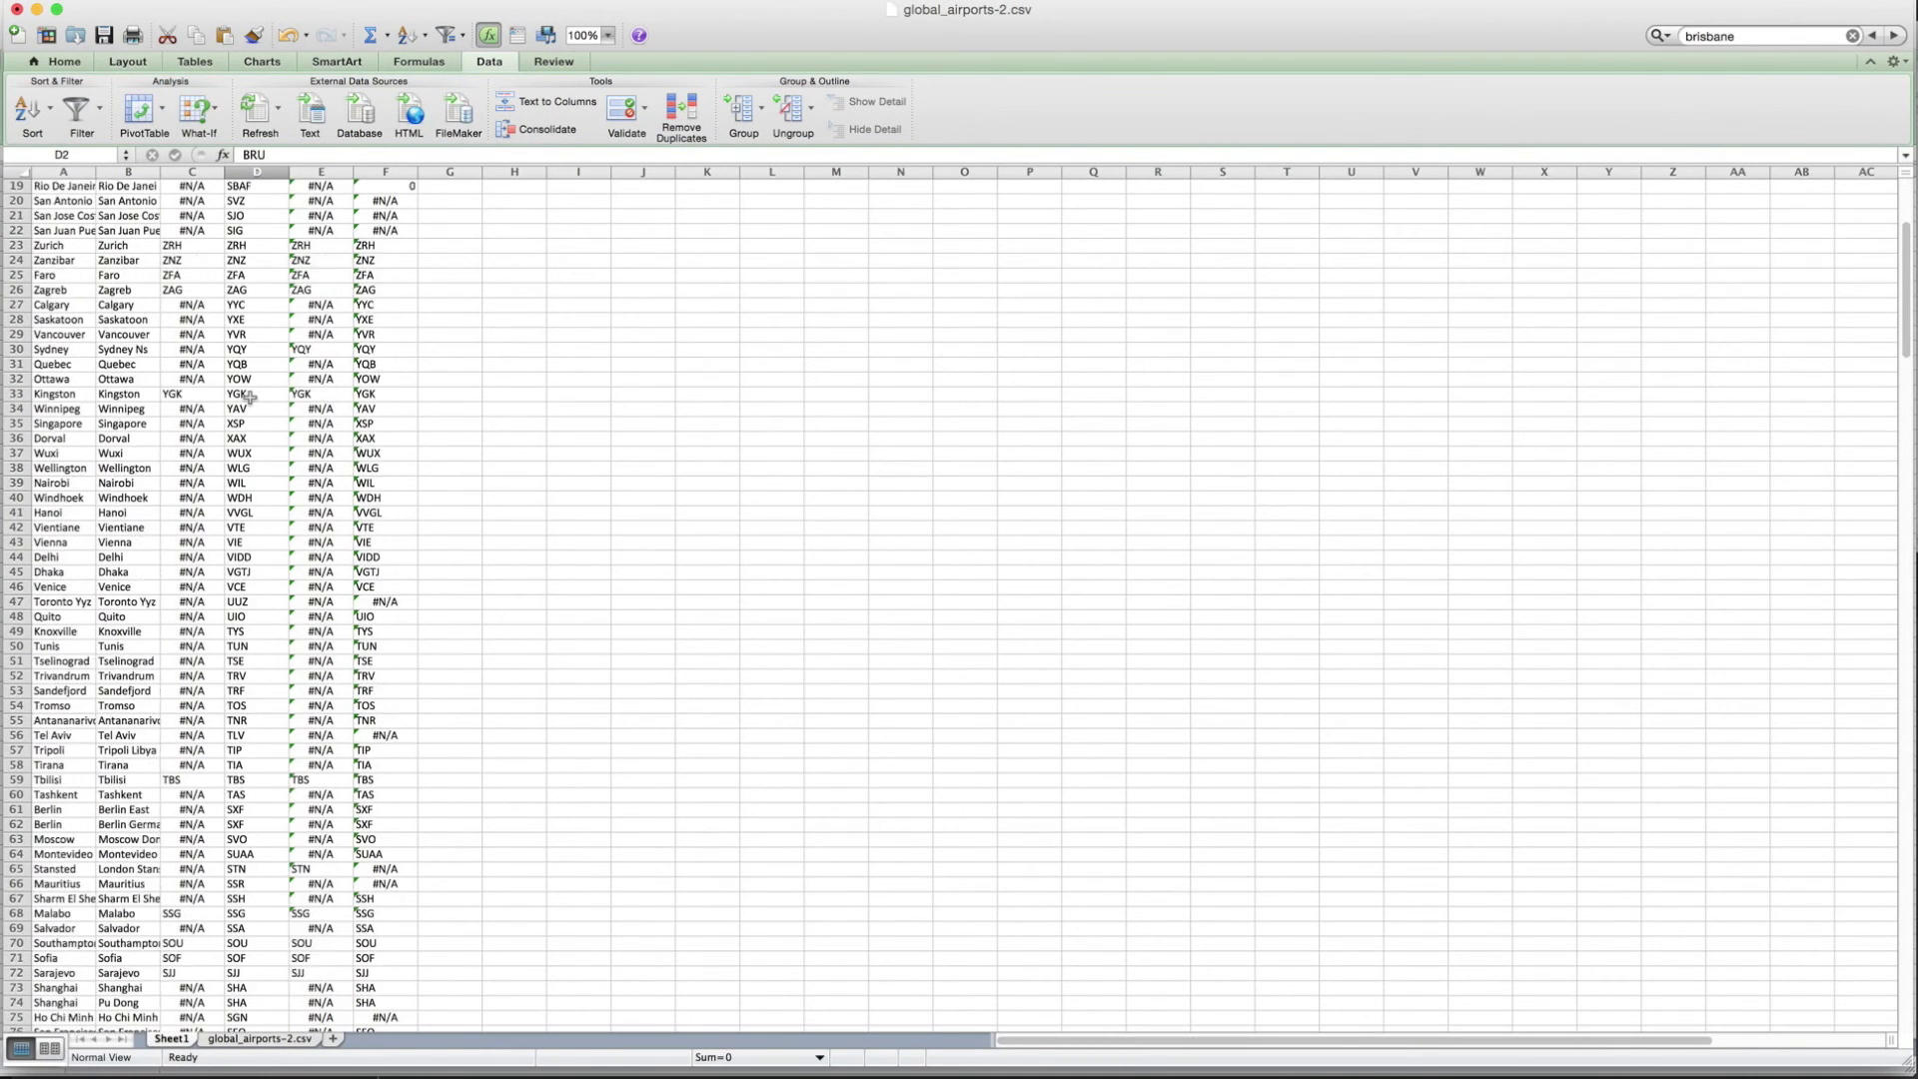
{"action": "scroll", "coordinate": [250, 397], "scroll_direction": "up", "scroll_amount": 3}
{"action": "left_click", "coordinate": [27, 108]}
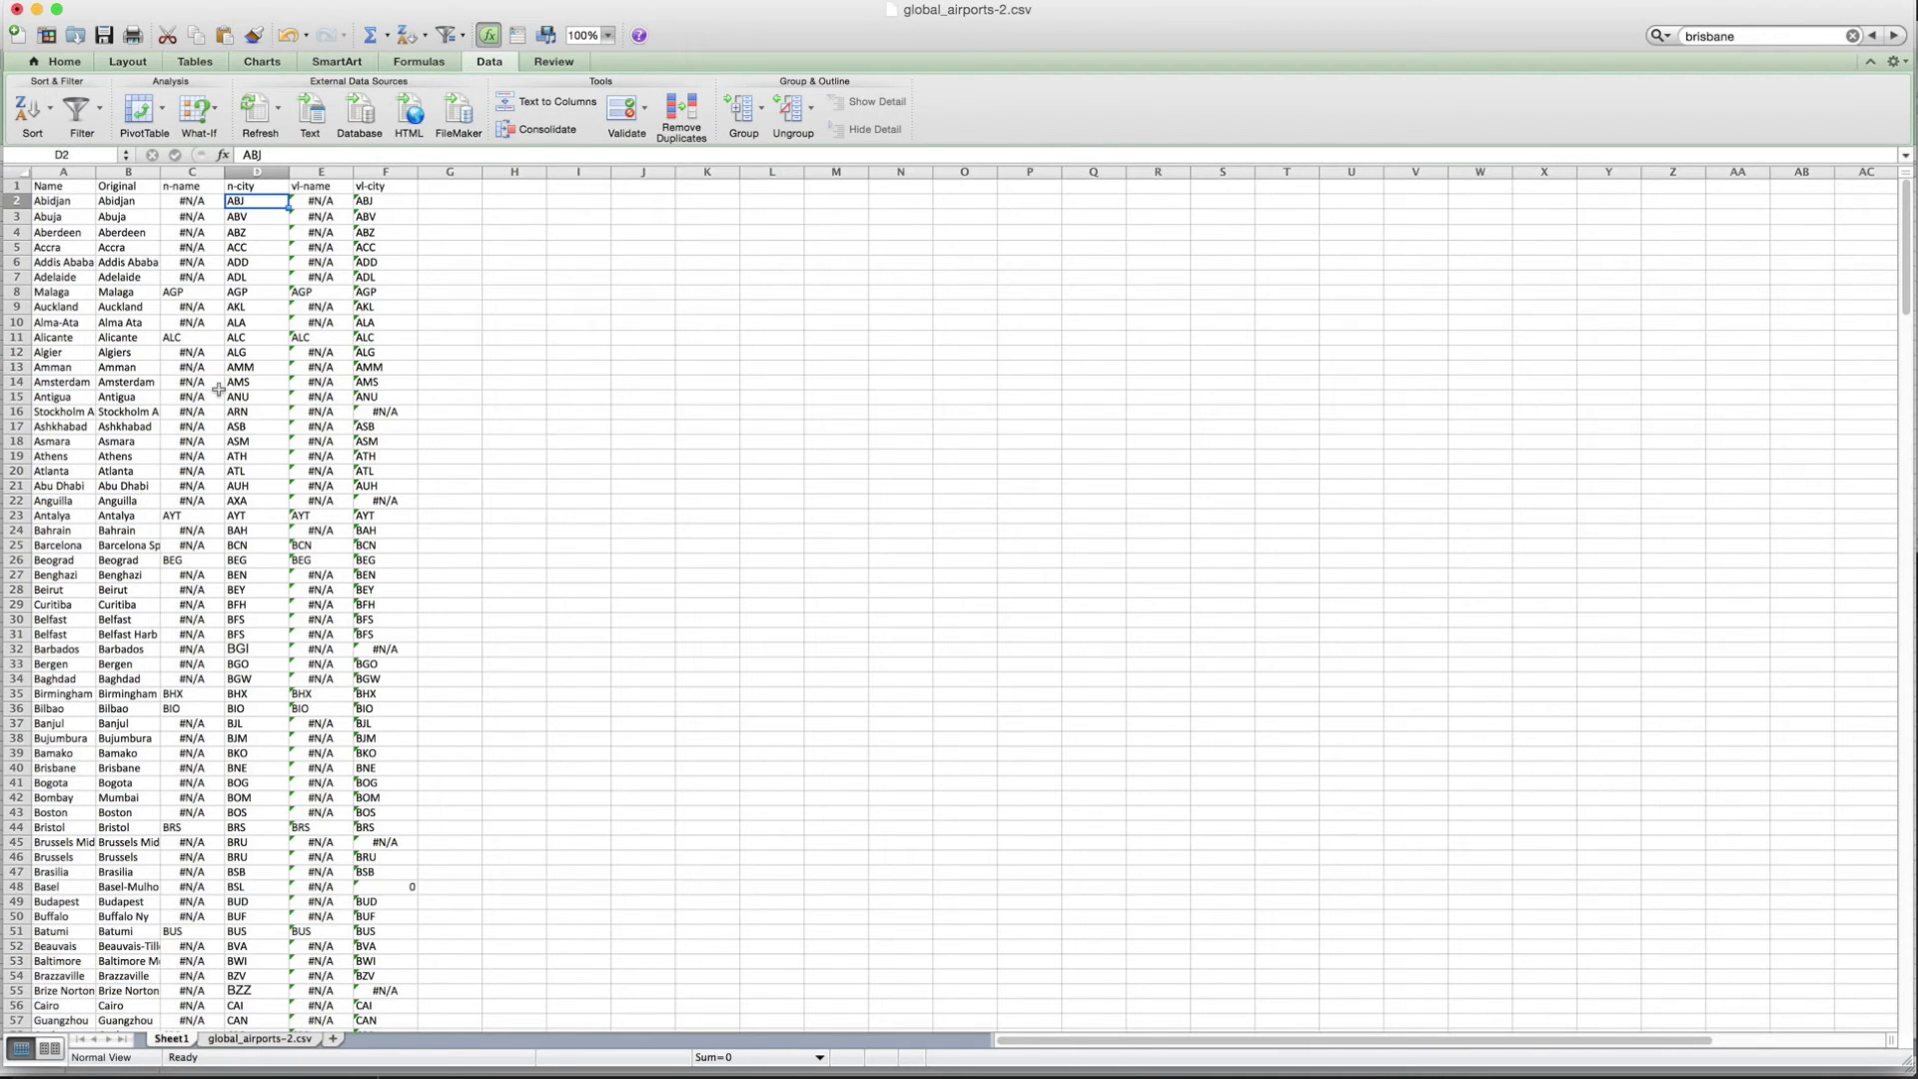
{"action": "scroll", "coordinate": [219, 390], "scroll_direction": "down", "scroll_amount": 1}
{"action": "scroll", "coordinate": [219, 389], "scroll_direction": "down", "scroll_amount": 20}
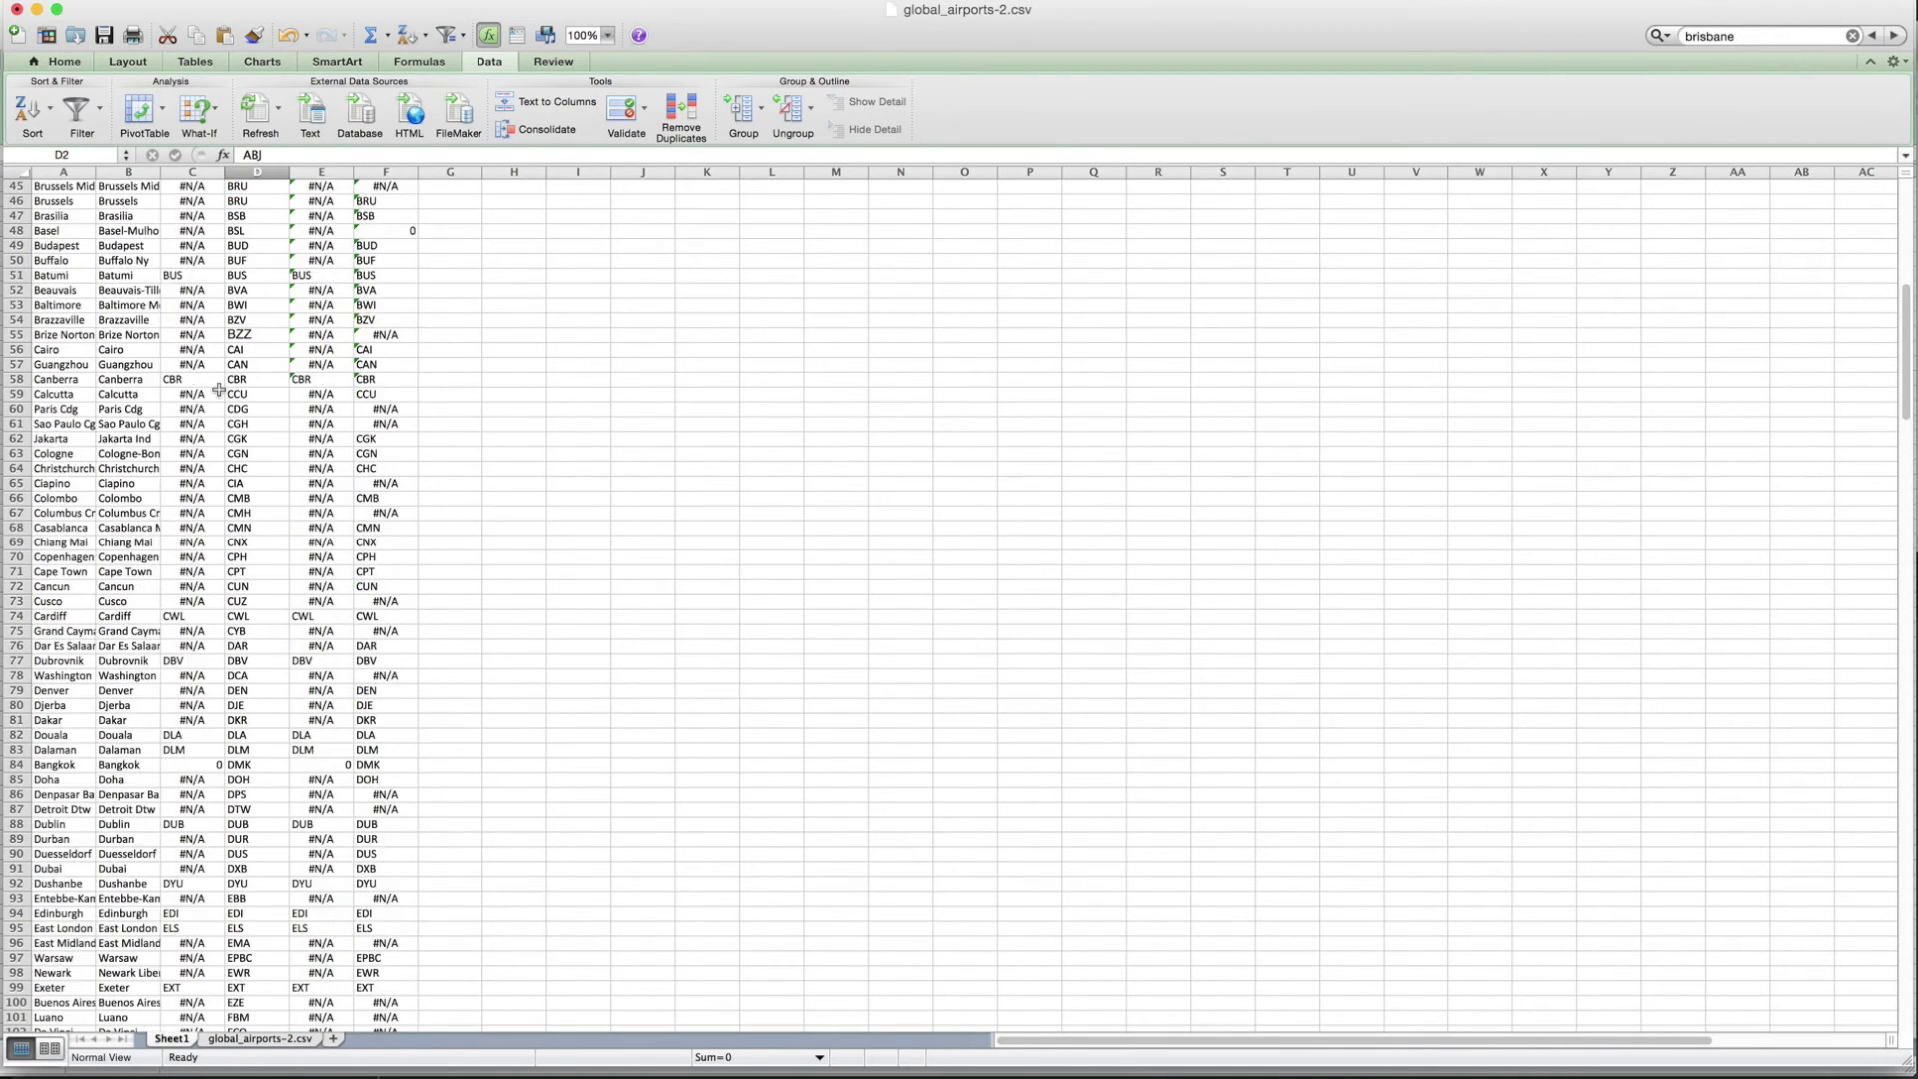
{"action": "scroll", "coordinate": [219, 390], "scroll_direction": "up", "scroll_amount": 20}
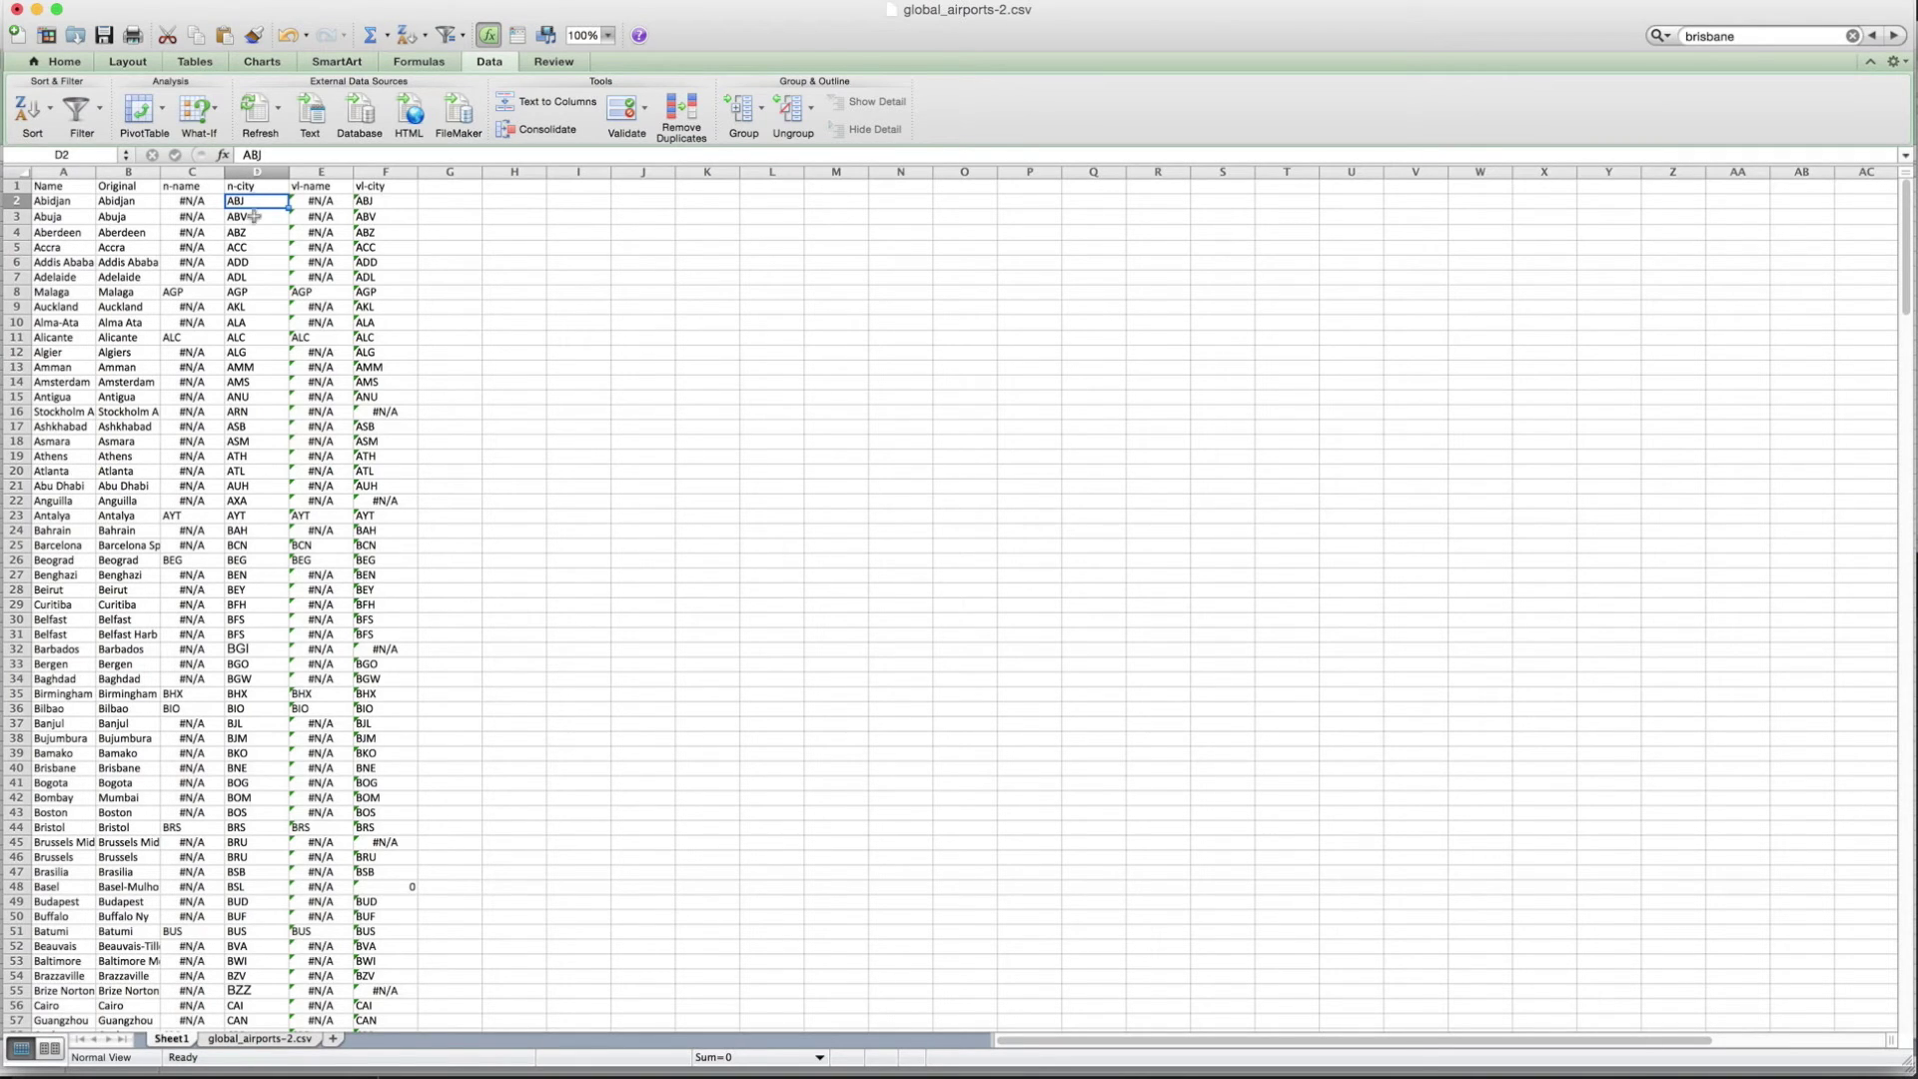
- Examine the column order of the global_airports-2.csv sheet against the n-city codes and column headings in Sheet1
{"action": "left_click", "coordinate": [257, 1041]}
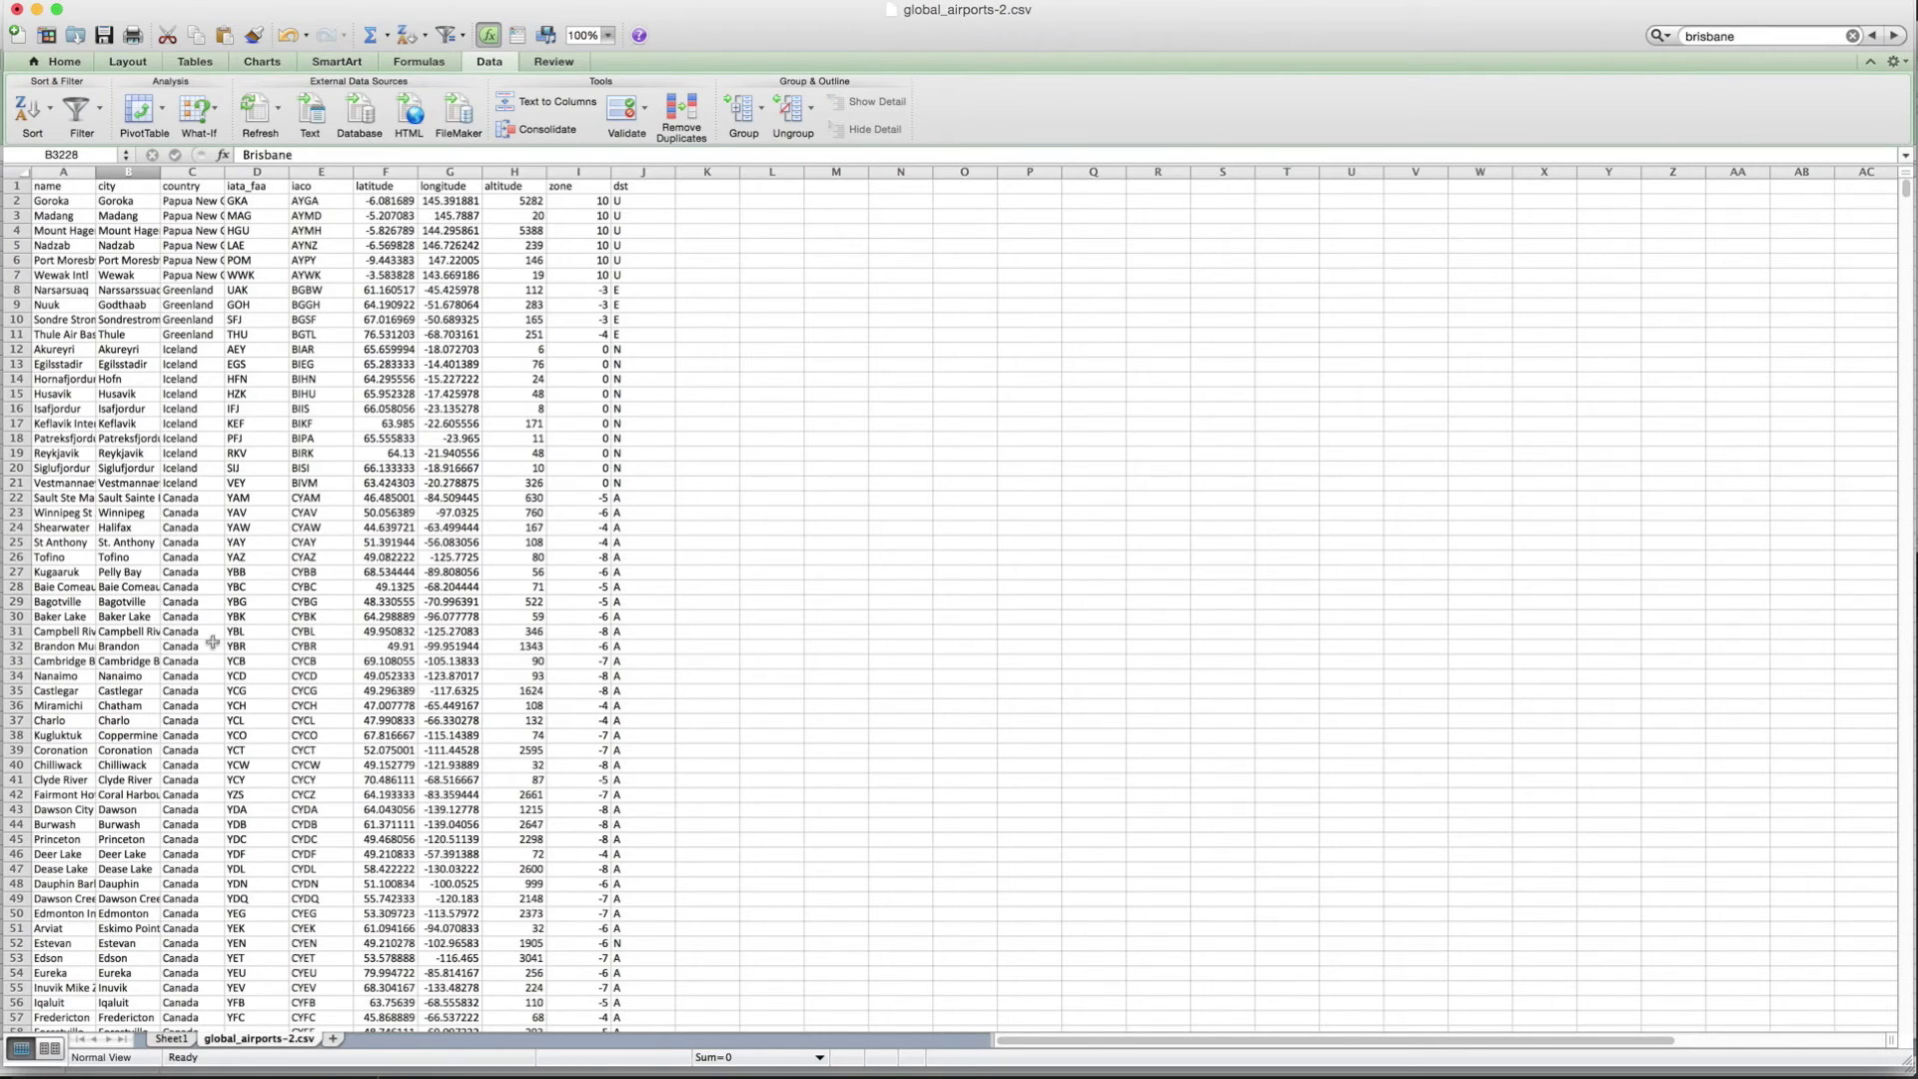
{"action": "left_click", "coordinate": [172, 1039]}
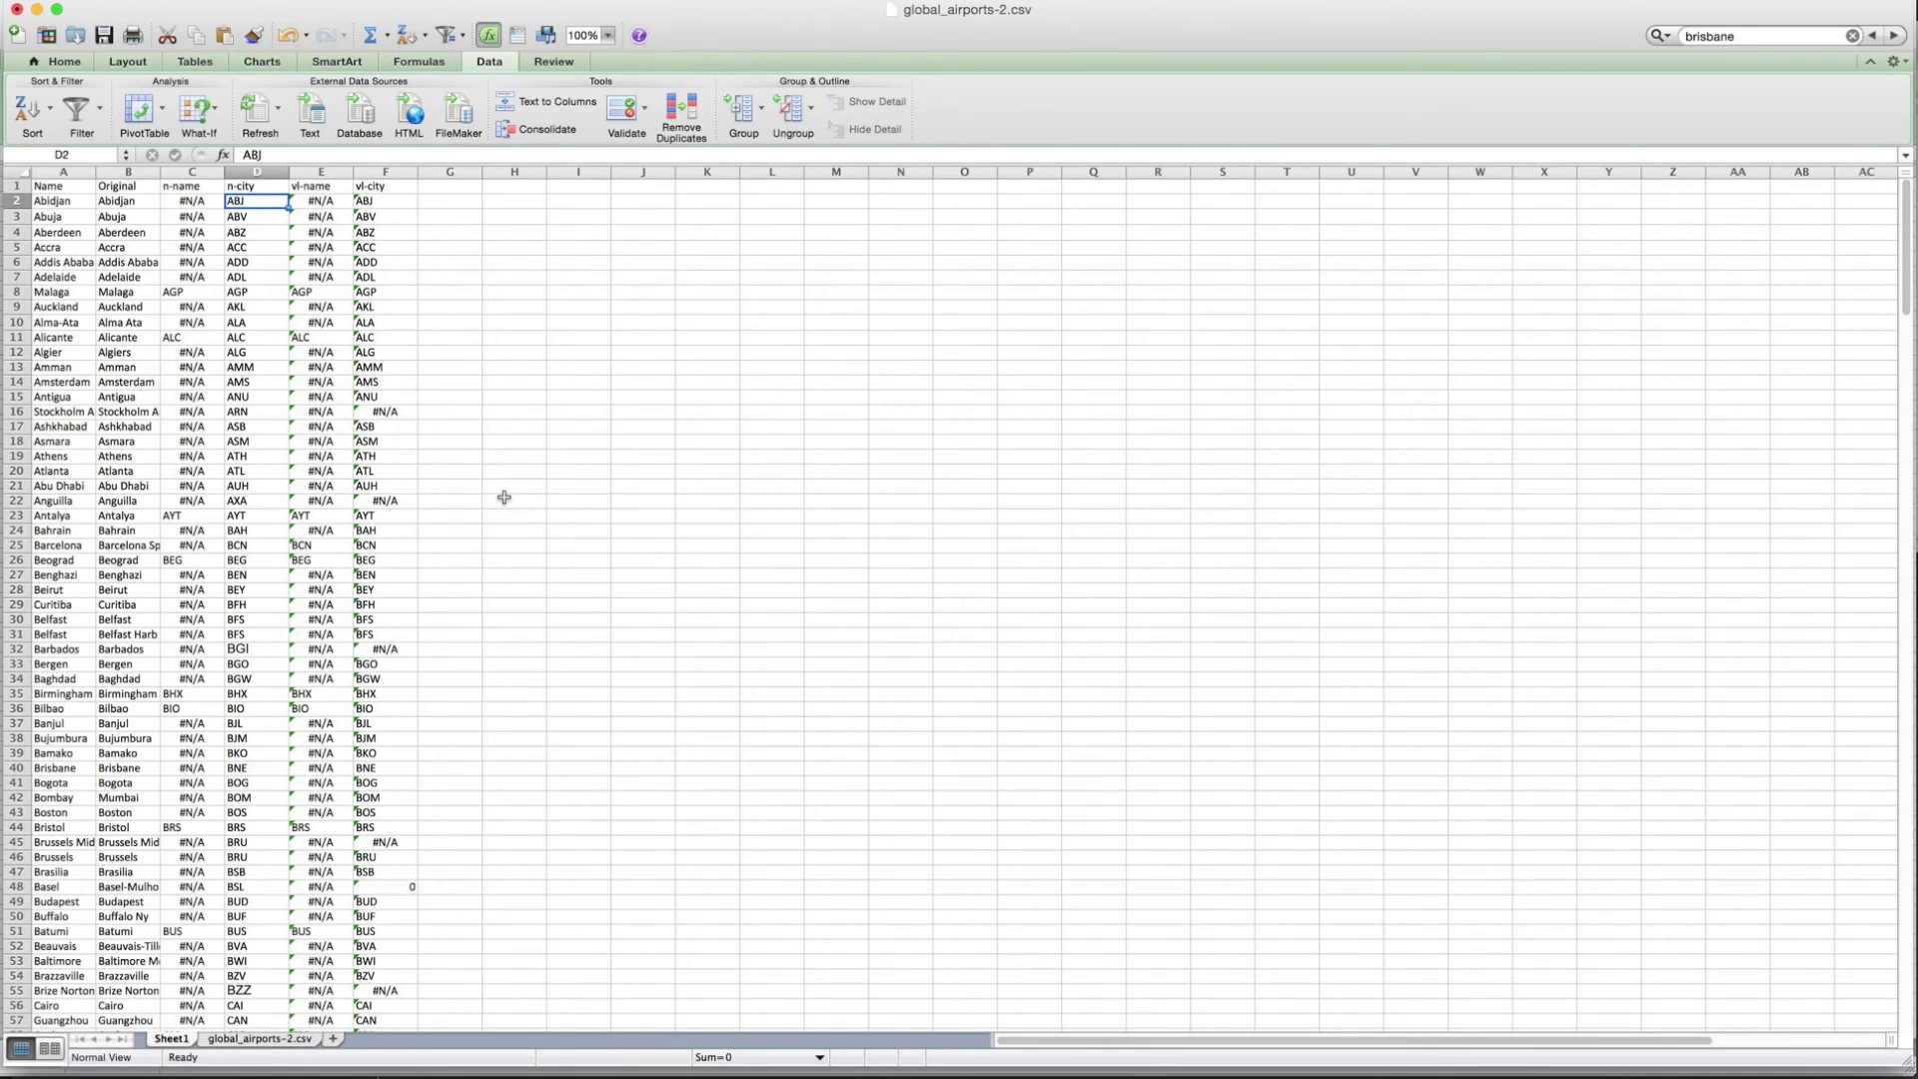
{"action": "key", "text": "super+z"}
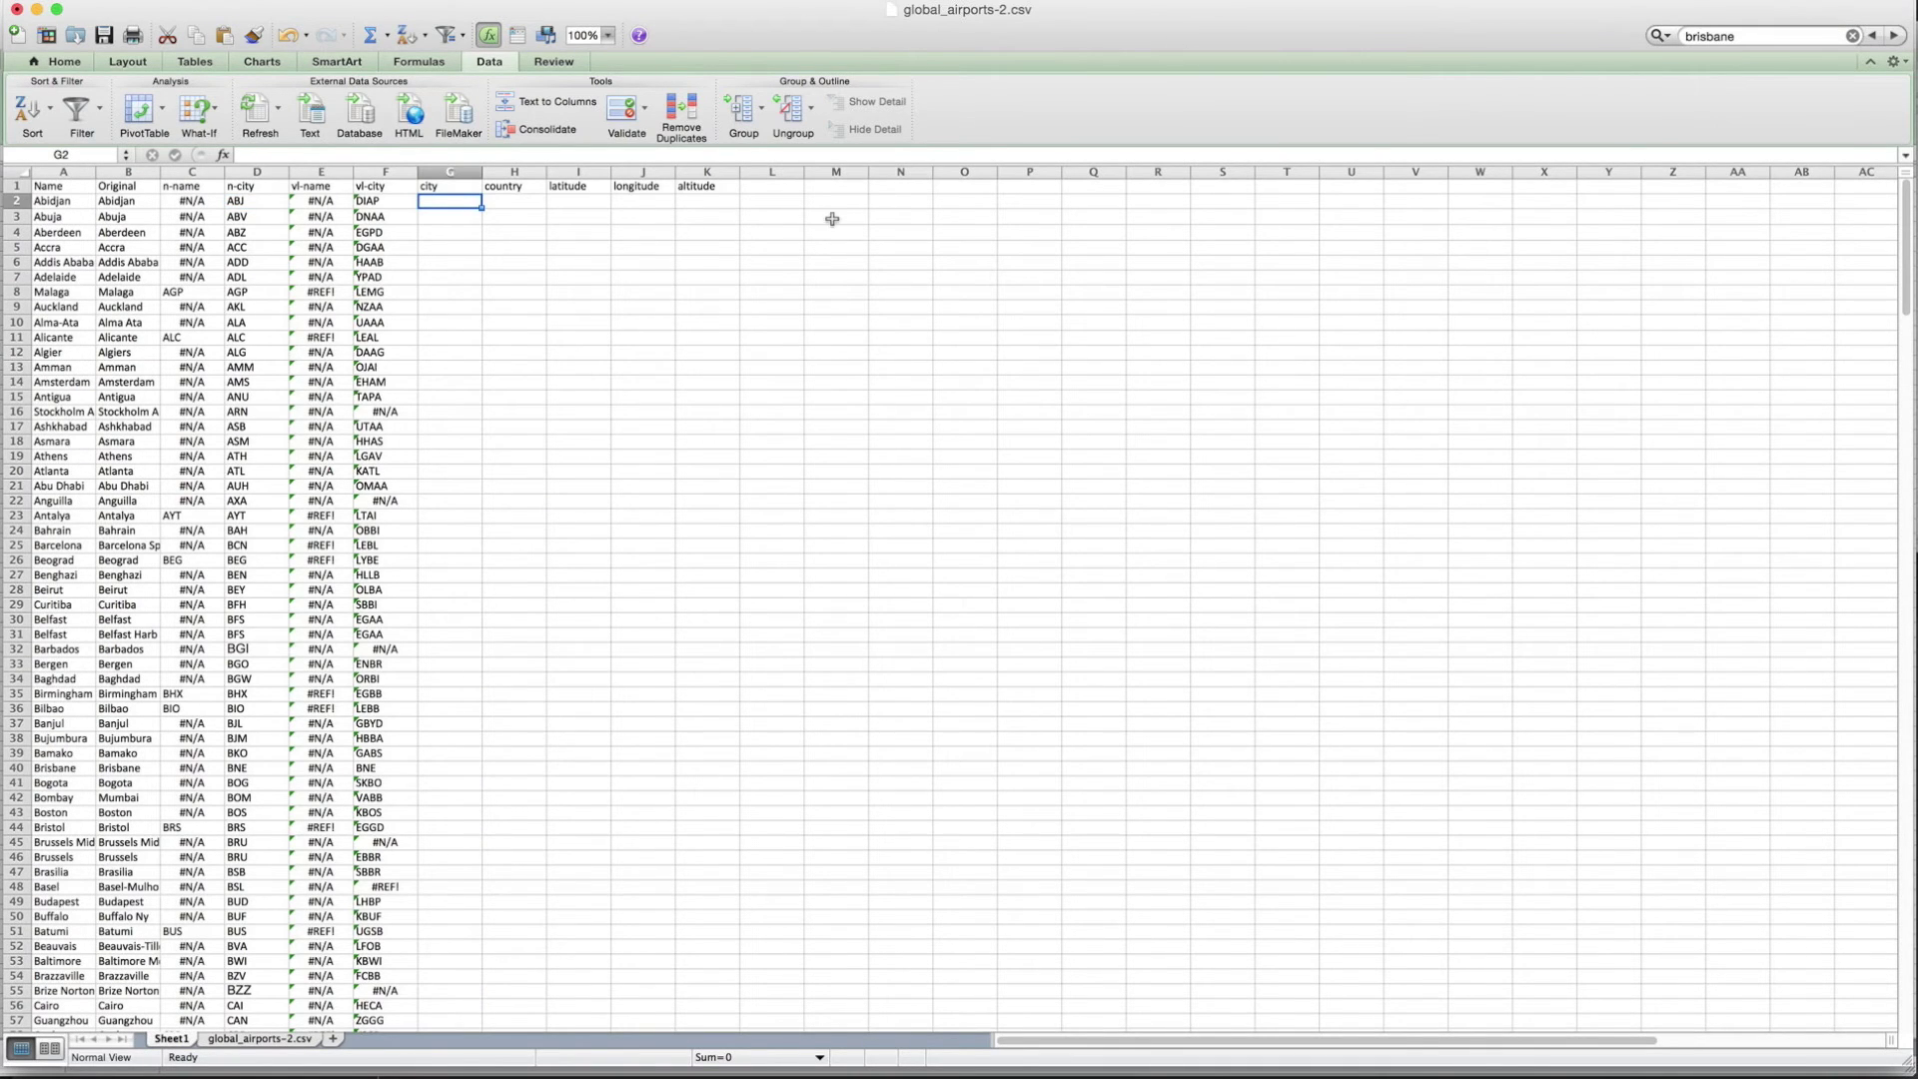
{"action": "left_click", "coordinate": [227, 201]}
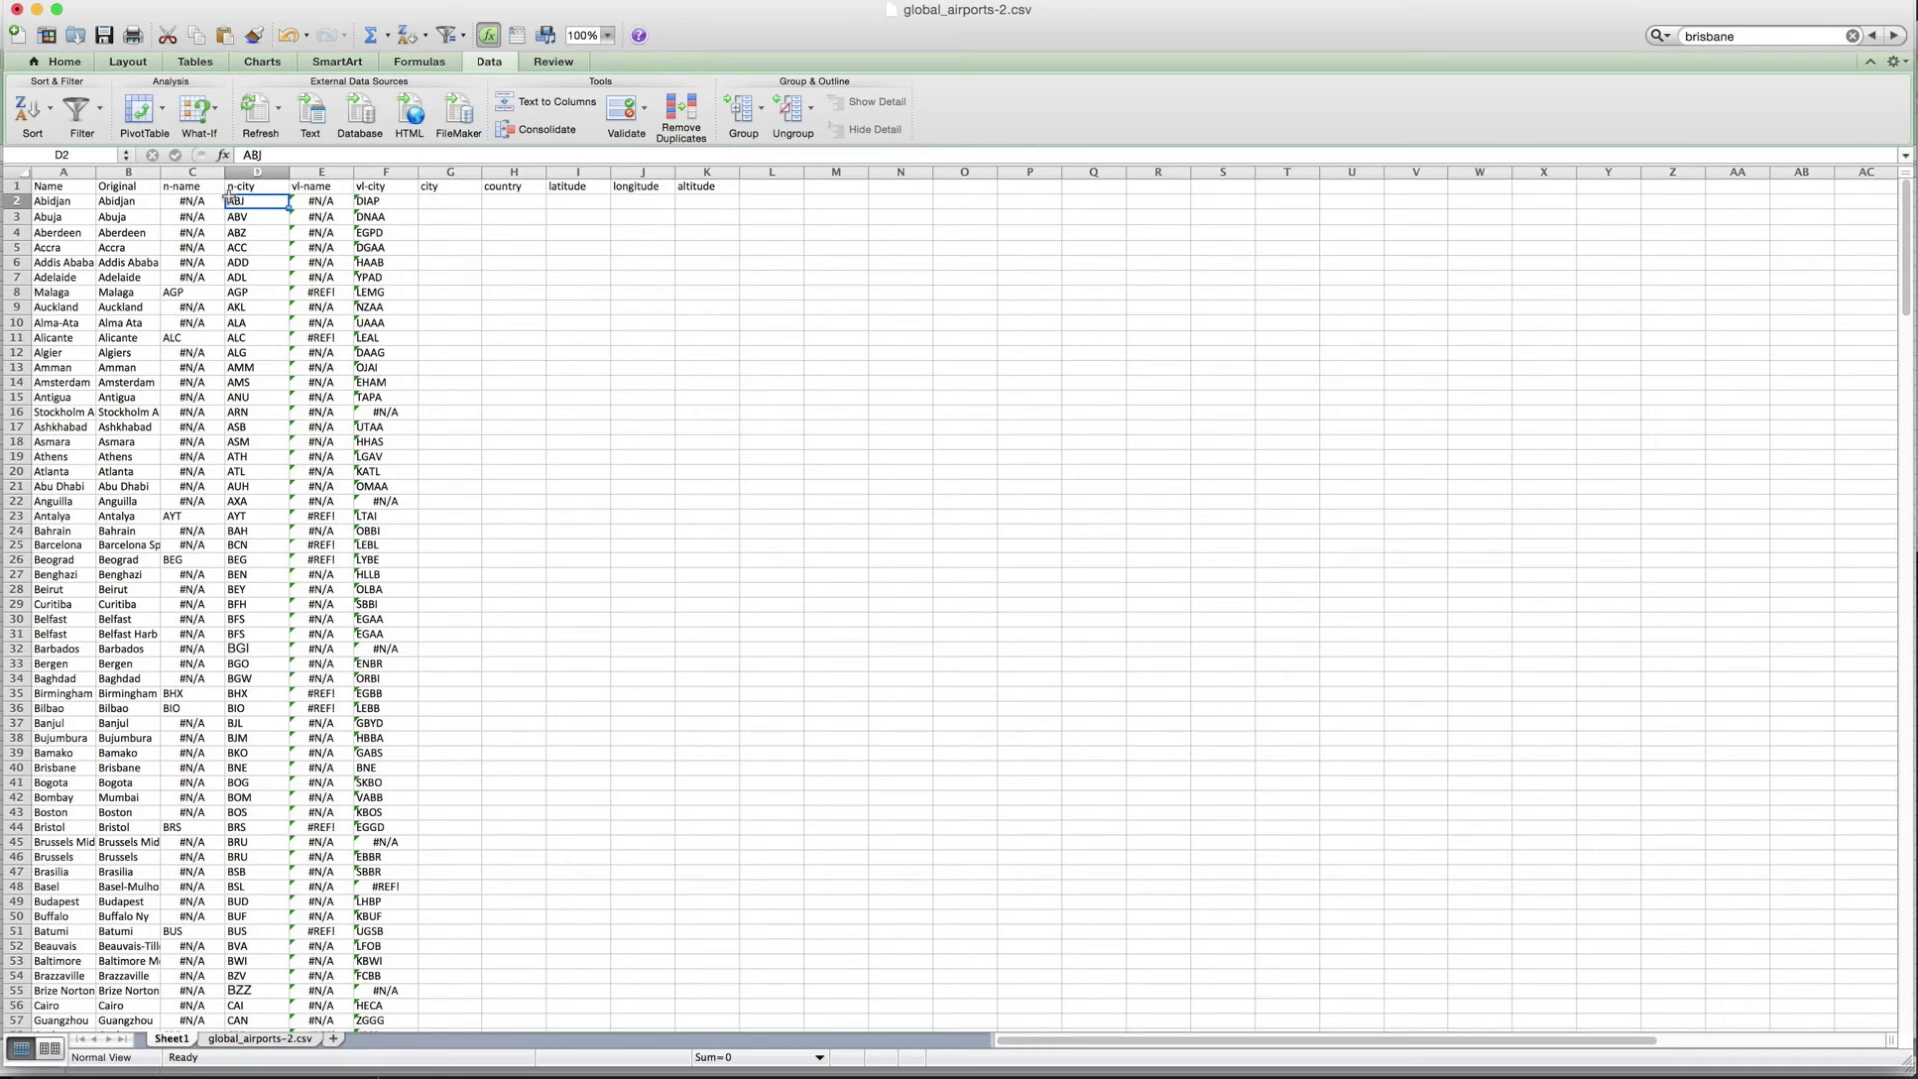
{"action": "left_click", "coordinate": [250, 1040]}
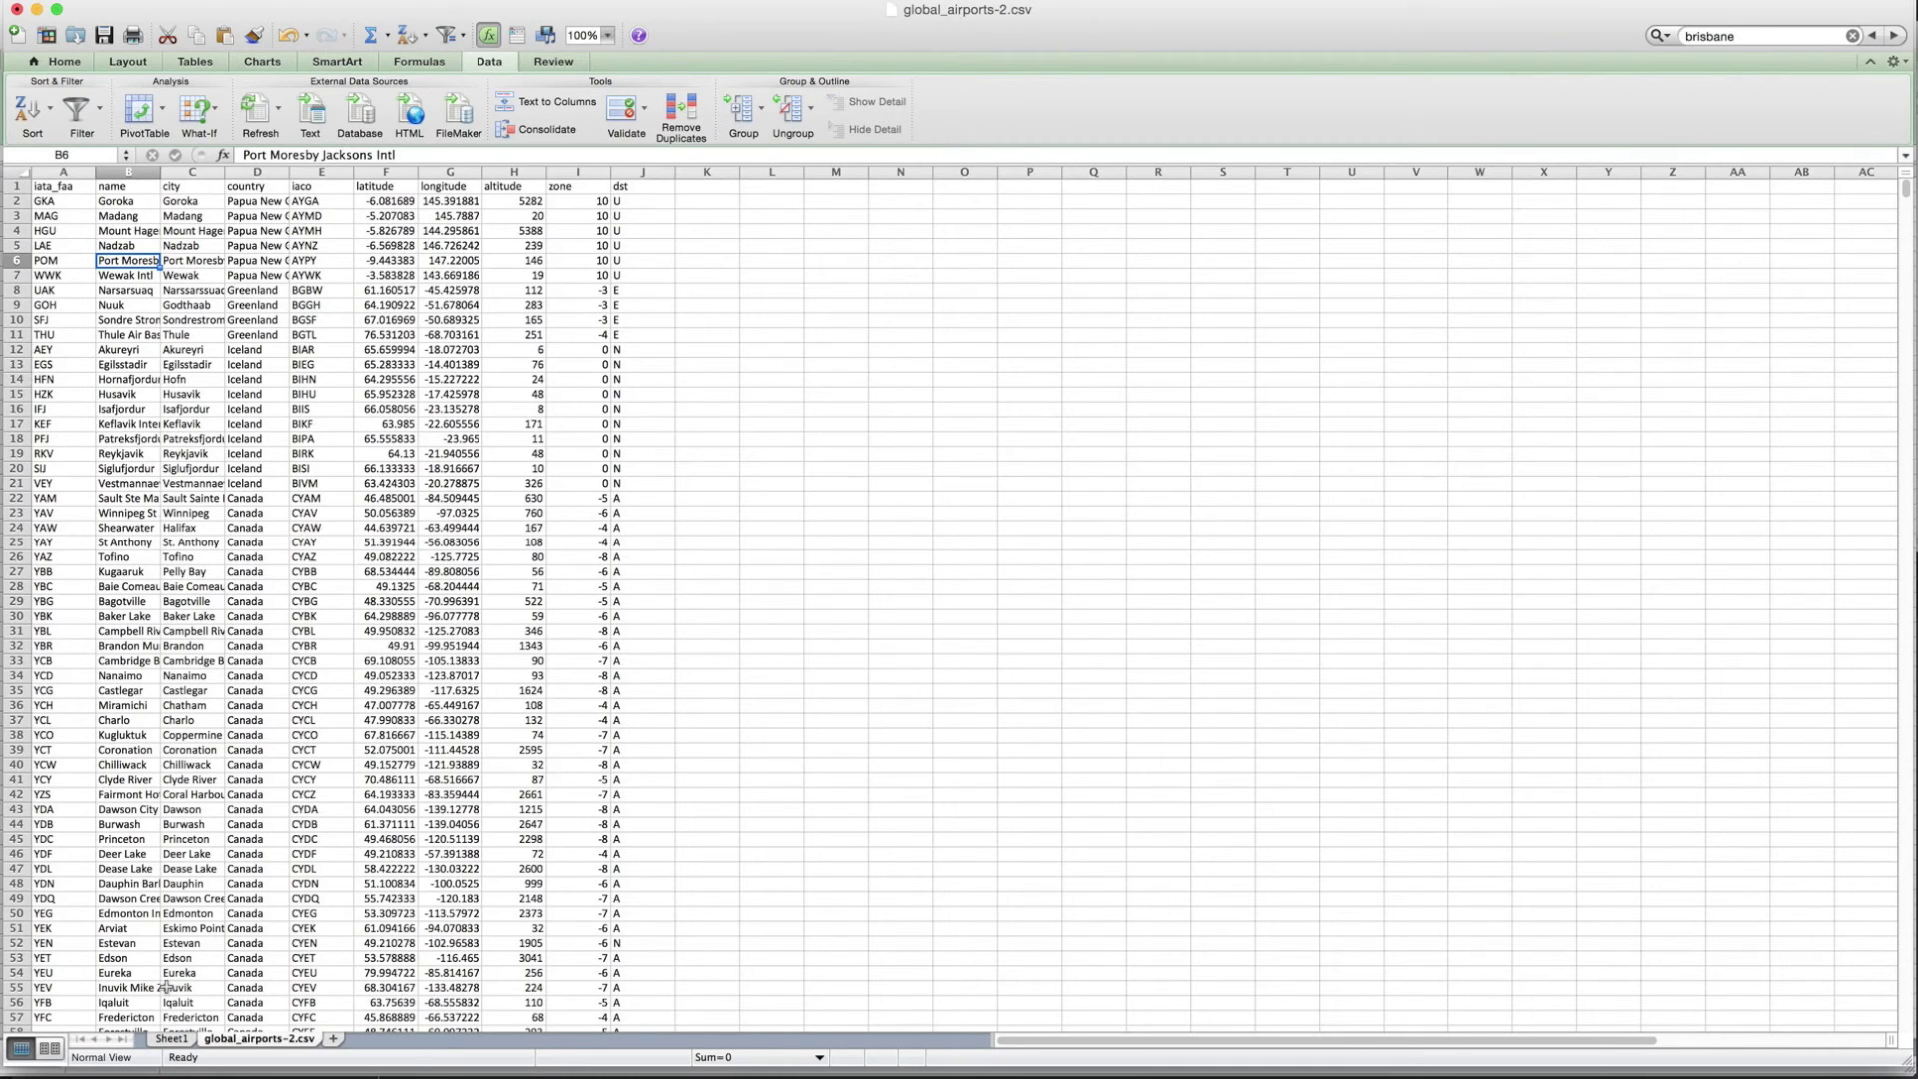
{"action": "left_click", "coordinate": [172, 1040]}
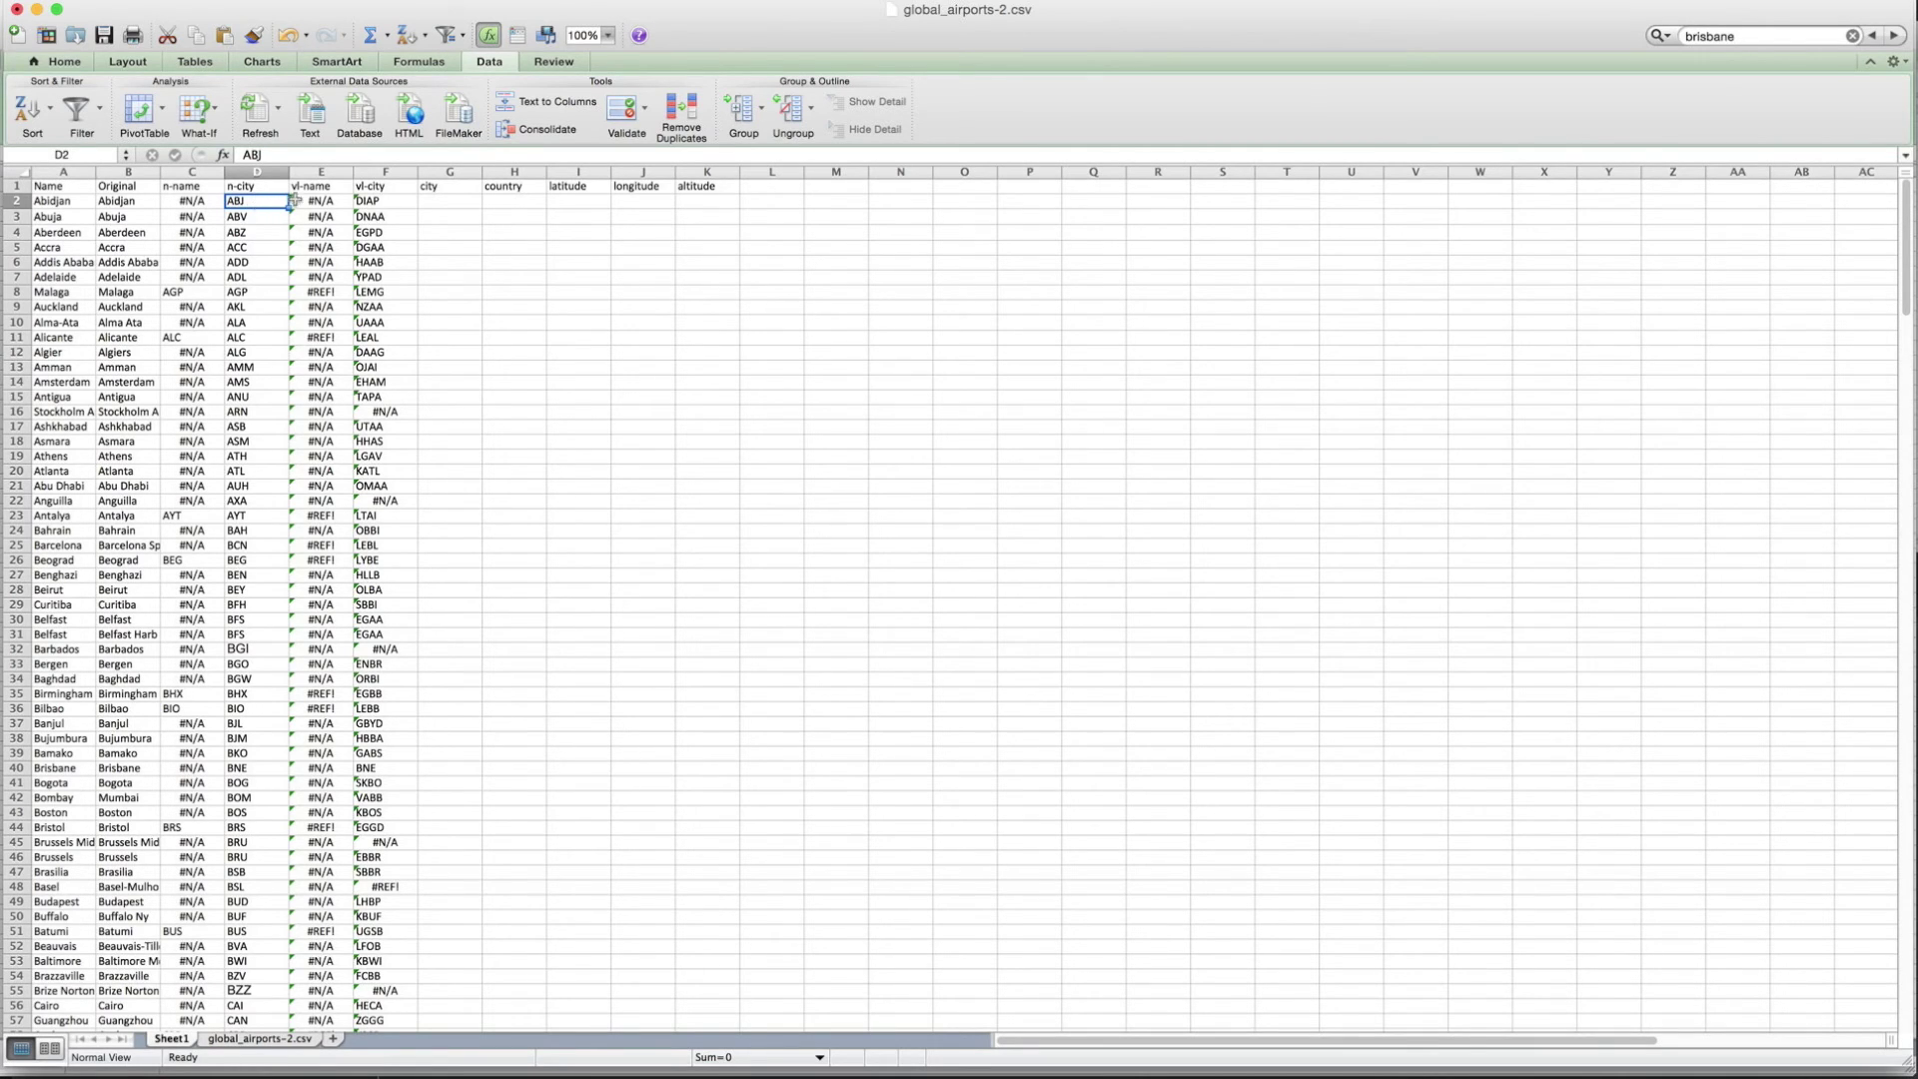
- Enter an exact-match VLOOKUP in city cell G2 that looks up D2 in global_airports-2.csv columns A:H and returns column 3
{"action": "left_click", "coordinate": [466, 199]}
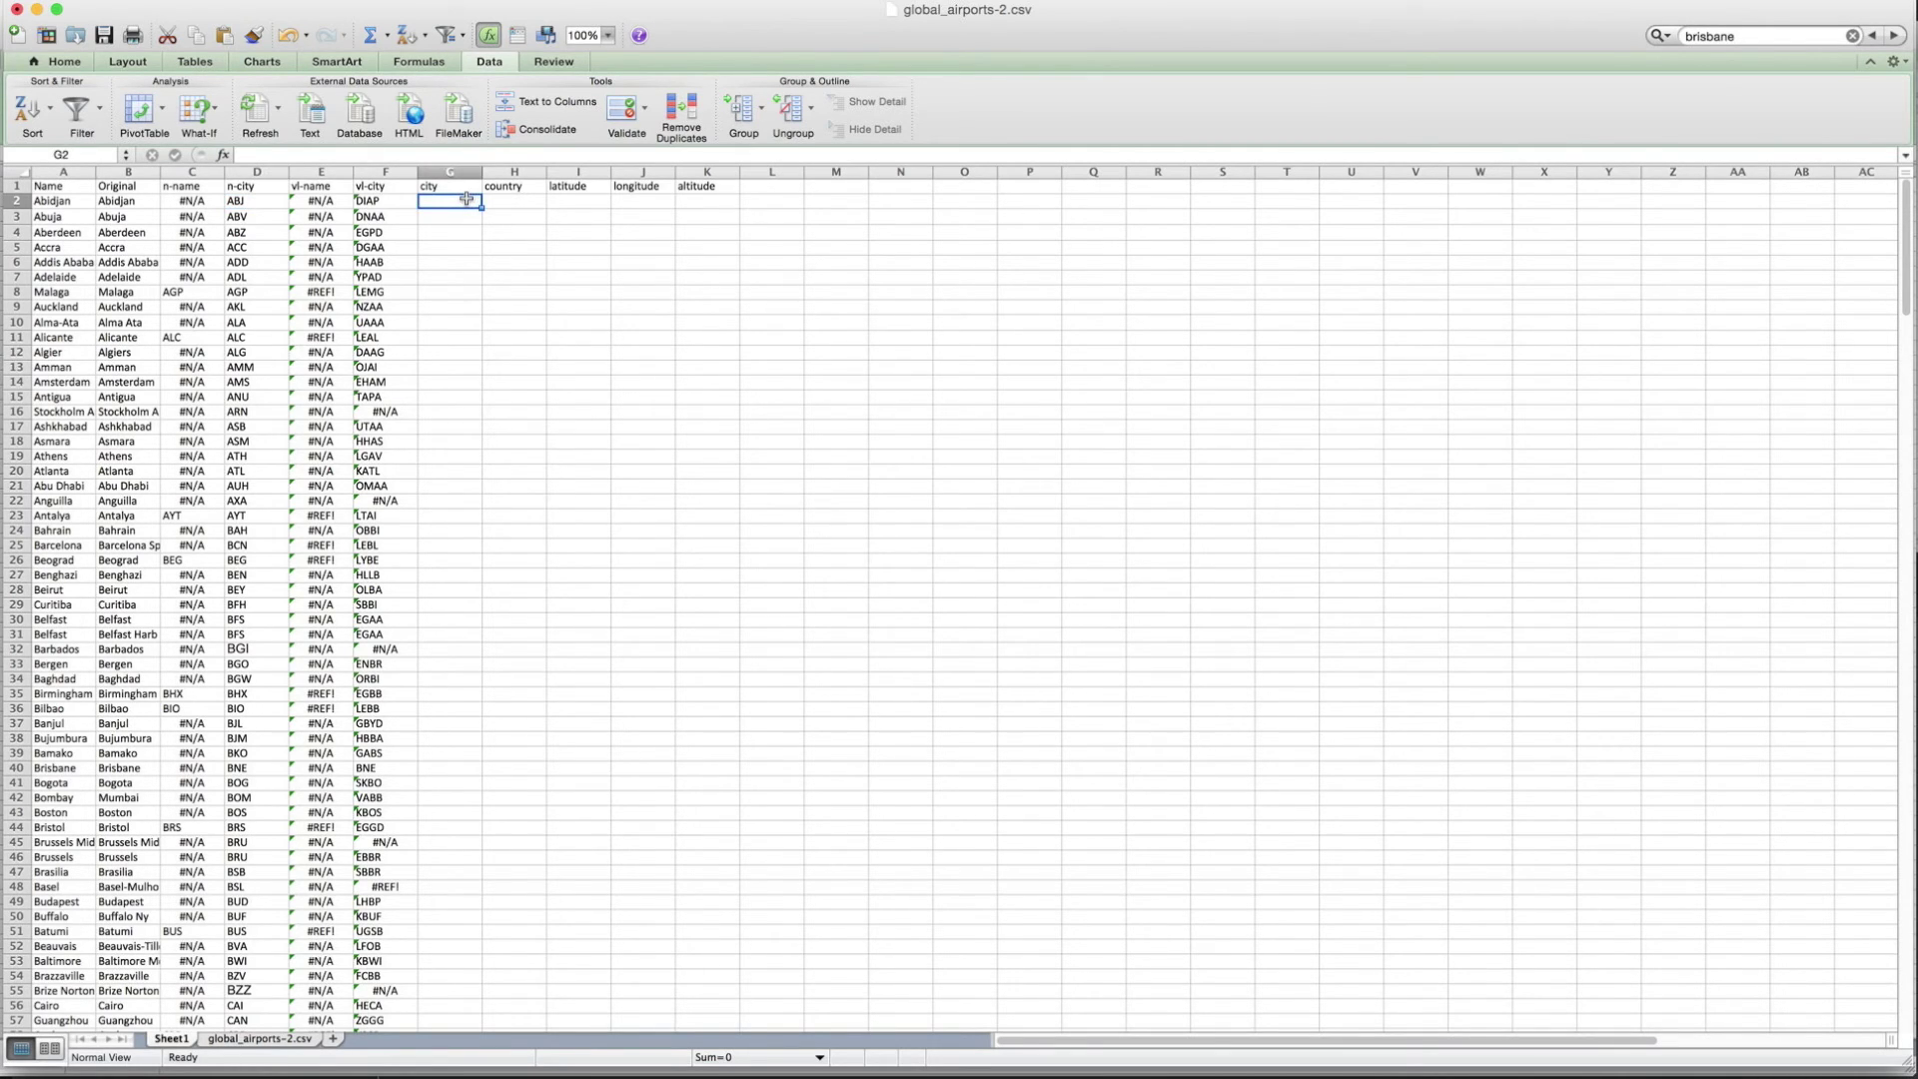
{"action": "type", "text": "=vlOOKUP"}
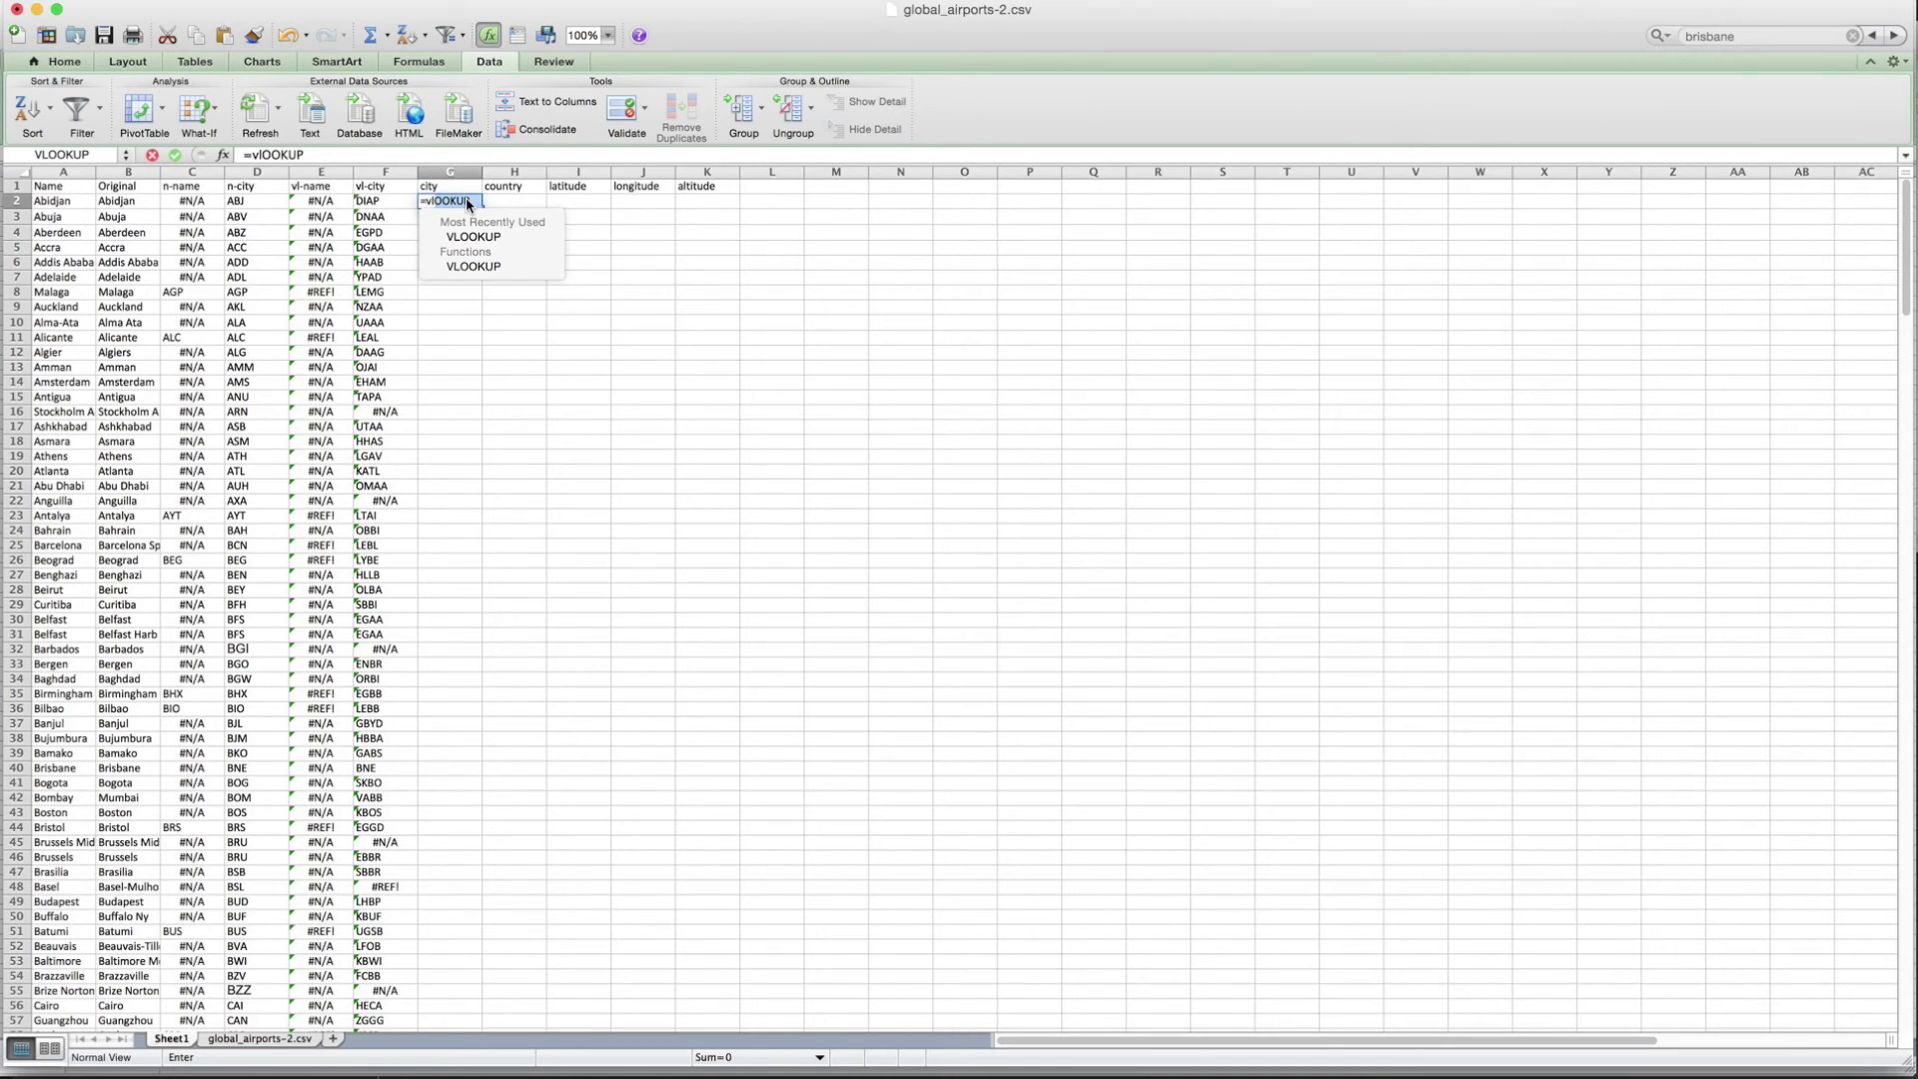
{"action": "left_click", "coordinate": [463, 158]}
{"action": "type", "text": "("}
{"action": "left_click", "coordinate": [237, 200]}
{"action": "left_click", "coordinate": [237, 201]}
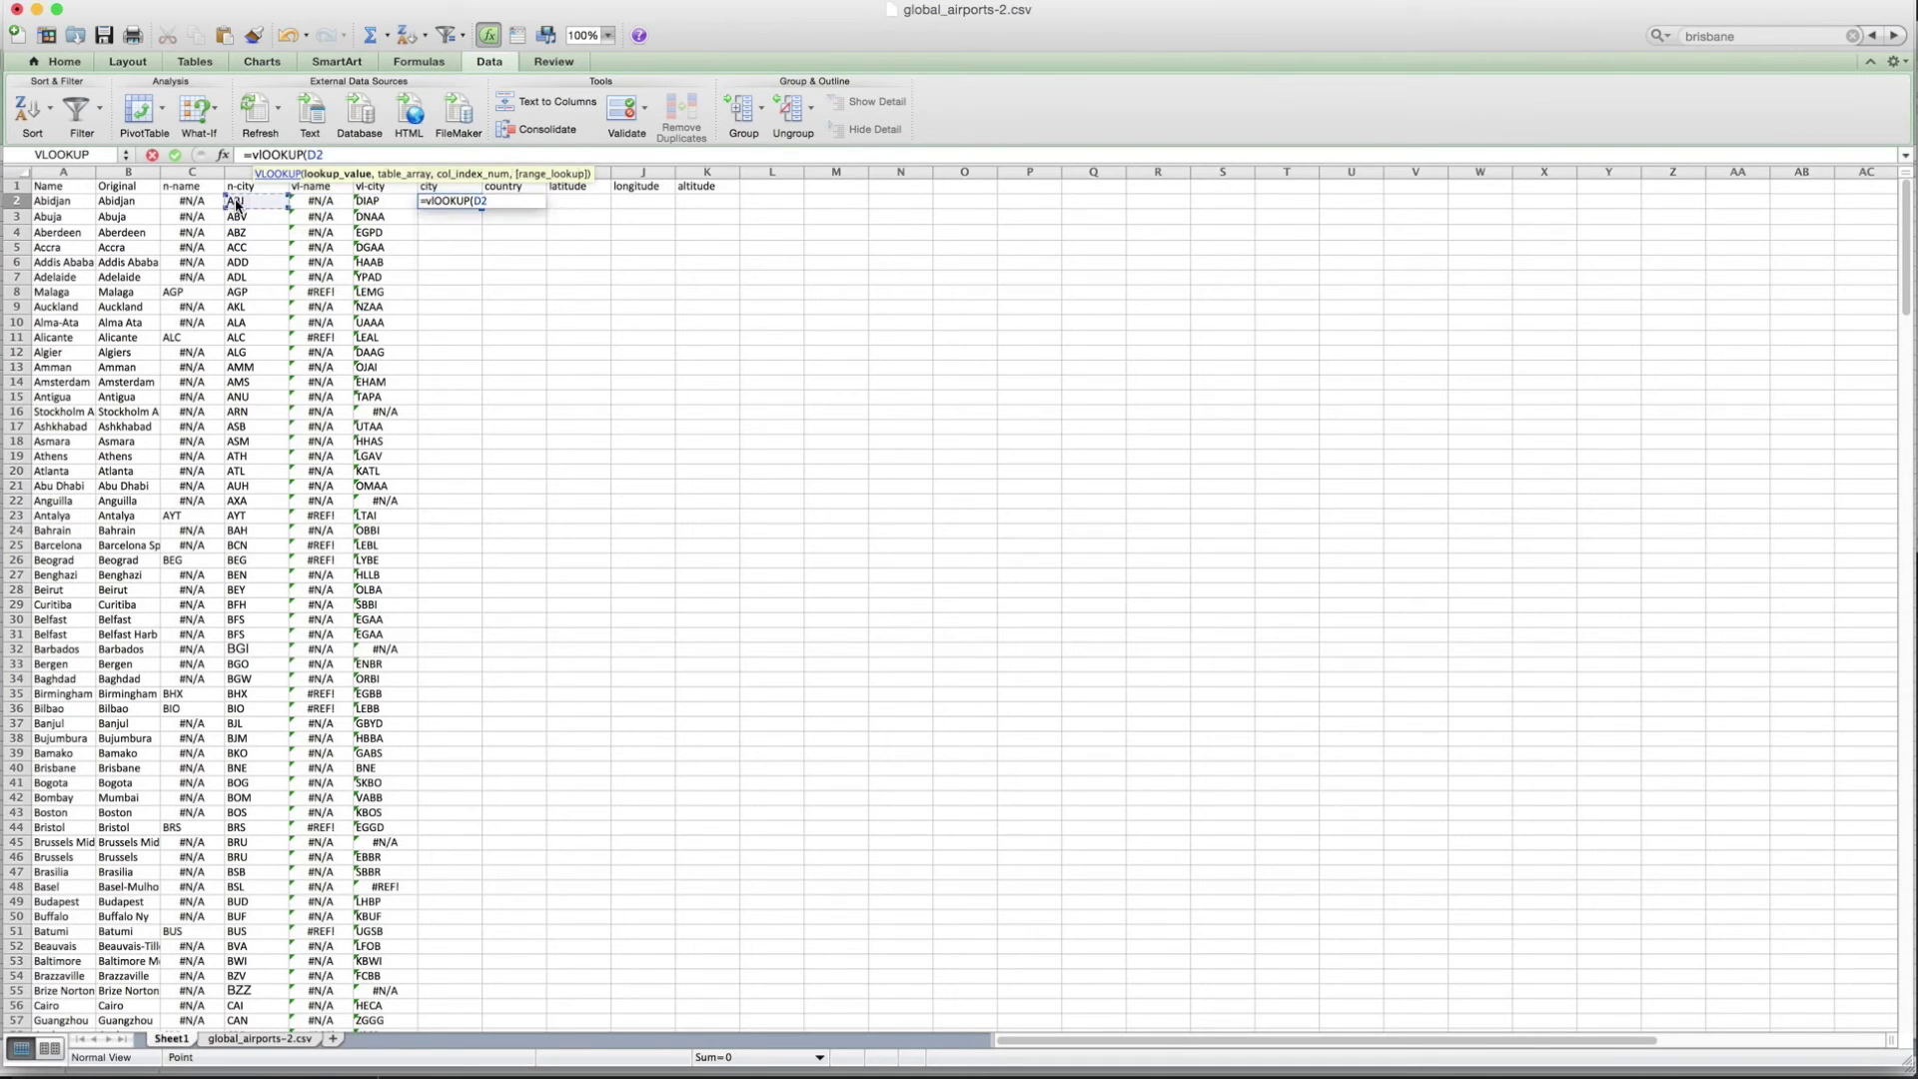
{"action": "type", "text": ","}
{"action": "left_click", "coordinate": [270, 1039]}
{"action": "left_click", "coordinate": [75, 172]}
{"action": "left_click_drag", "start_coordinate": [135, 172], "coordinate": [518, 167]}
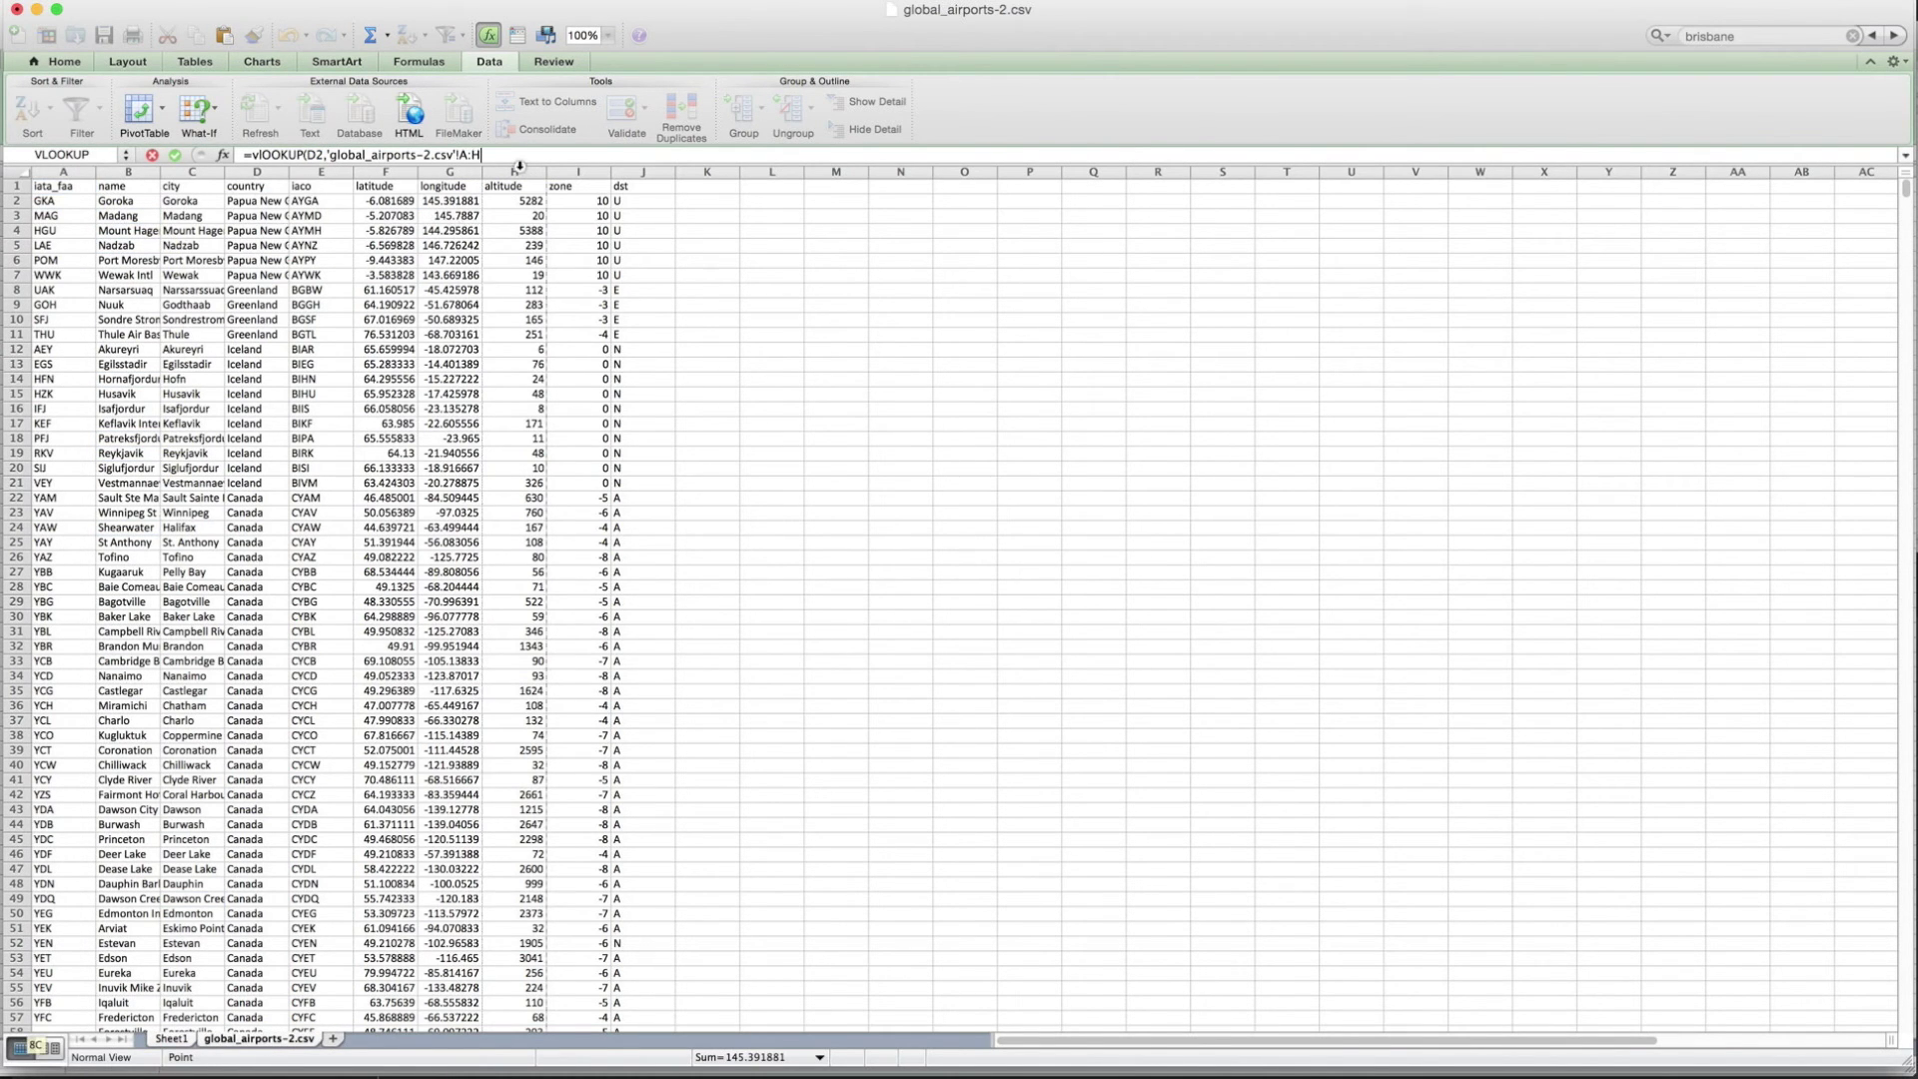
{"action": "type", "text": ","}
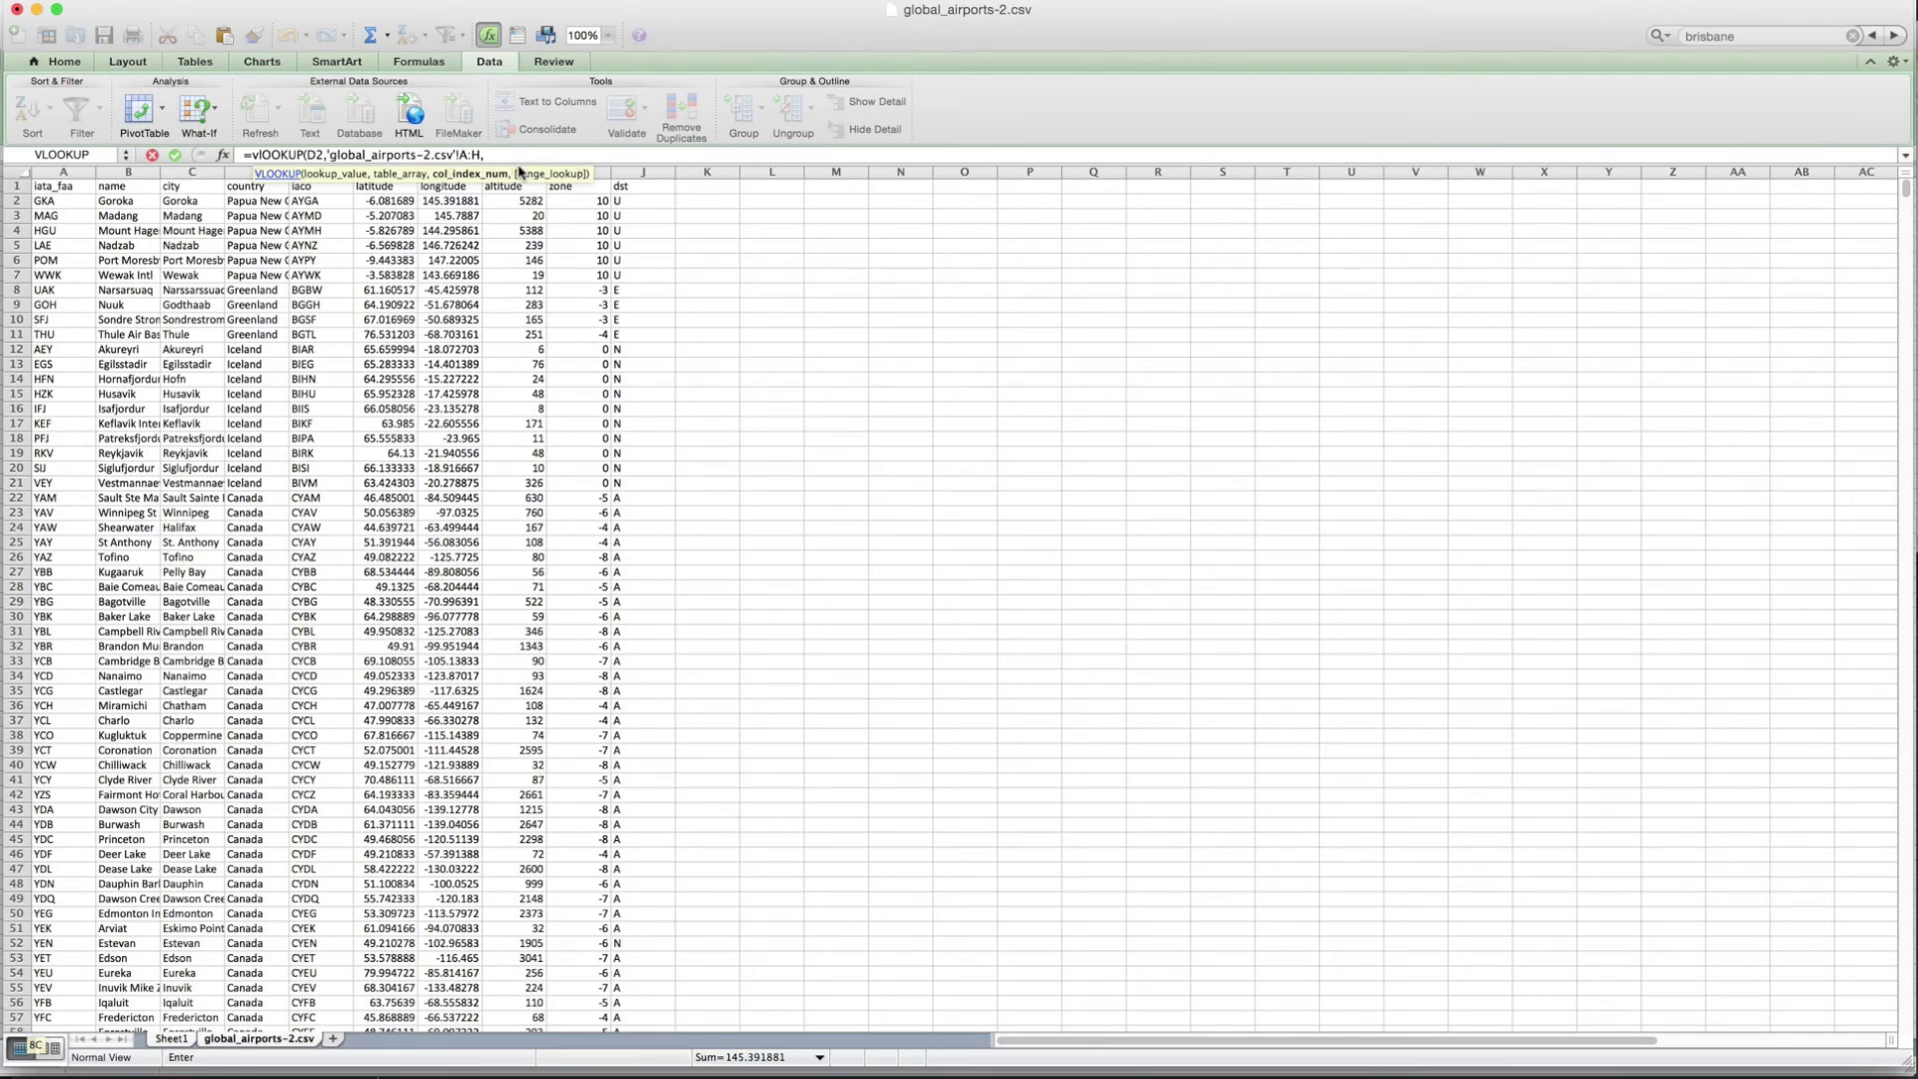
{"action": "type", "text": "3,false)"}
{"action": "key", "text": "Return"}
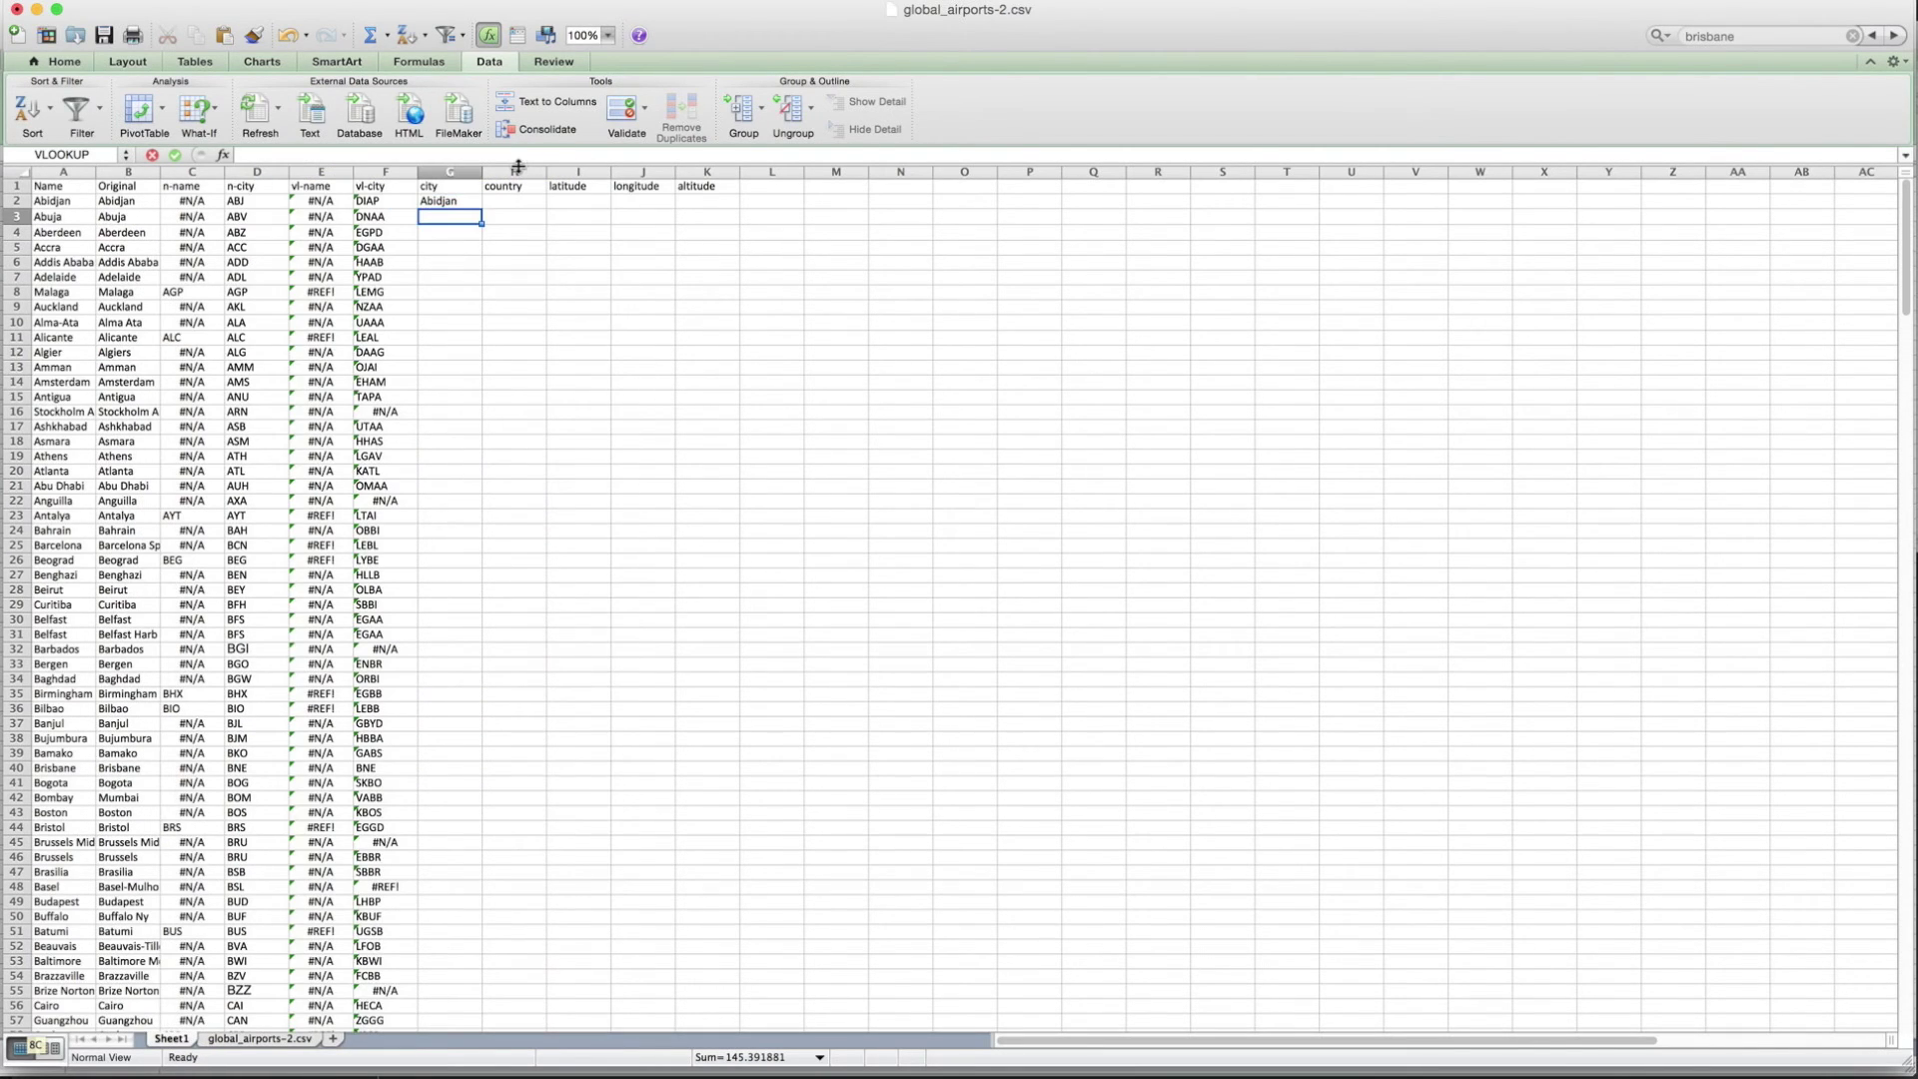
- Make the column references in the G2 lookup formula absolute, as $D2 and $A:$H
{"action": "left_click", "coordinate": [447, 204]}
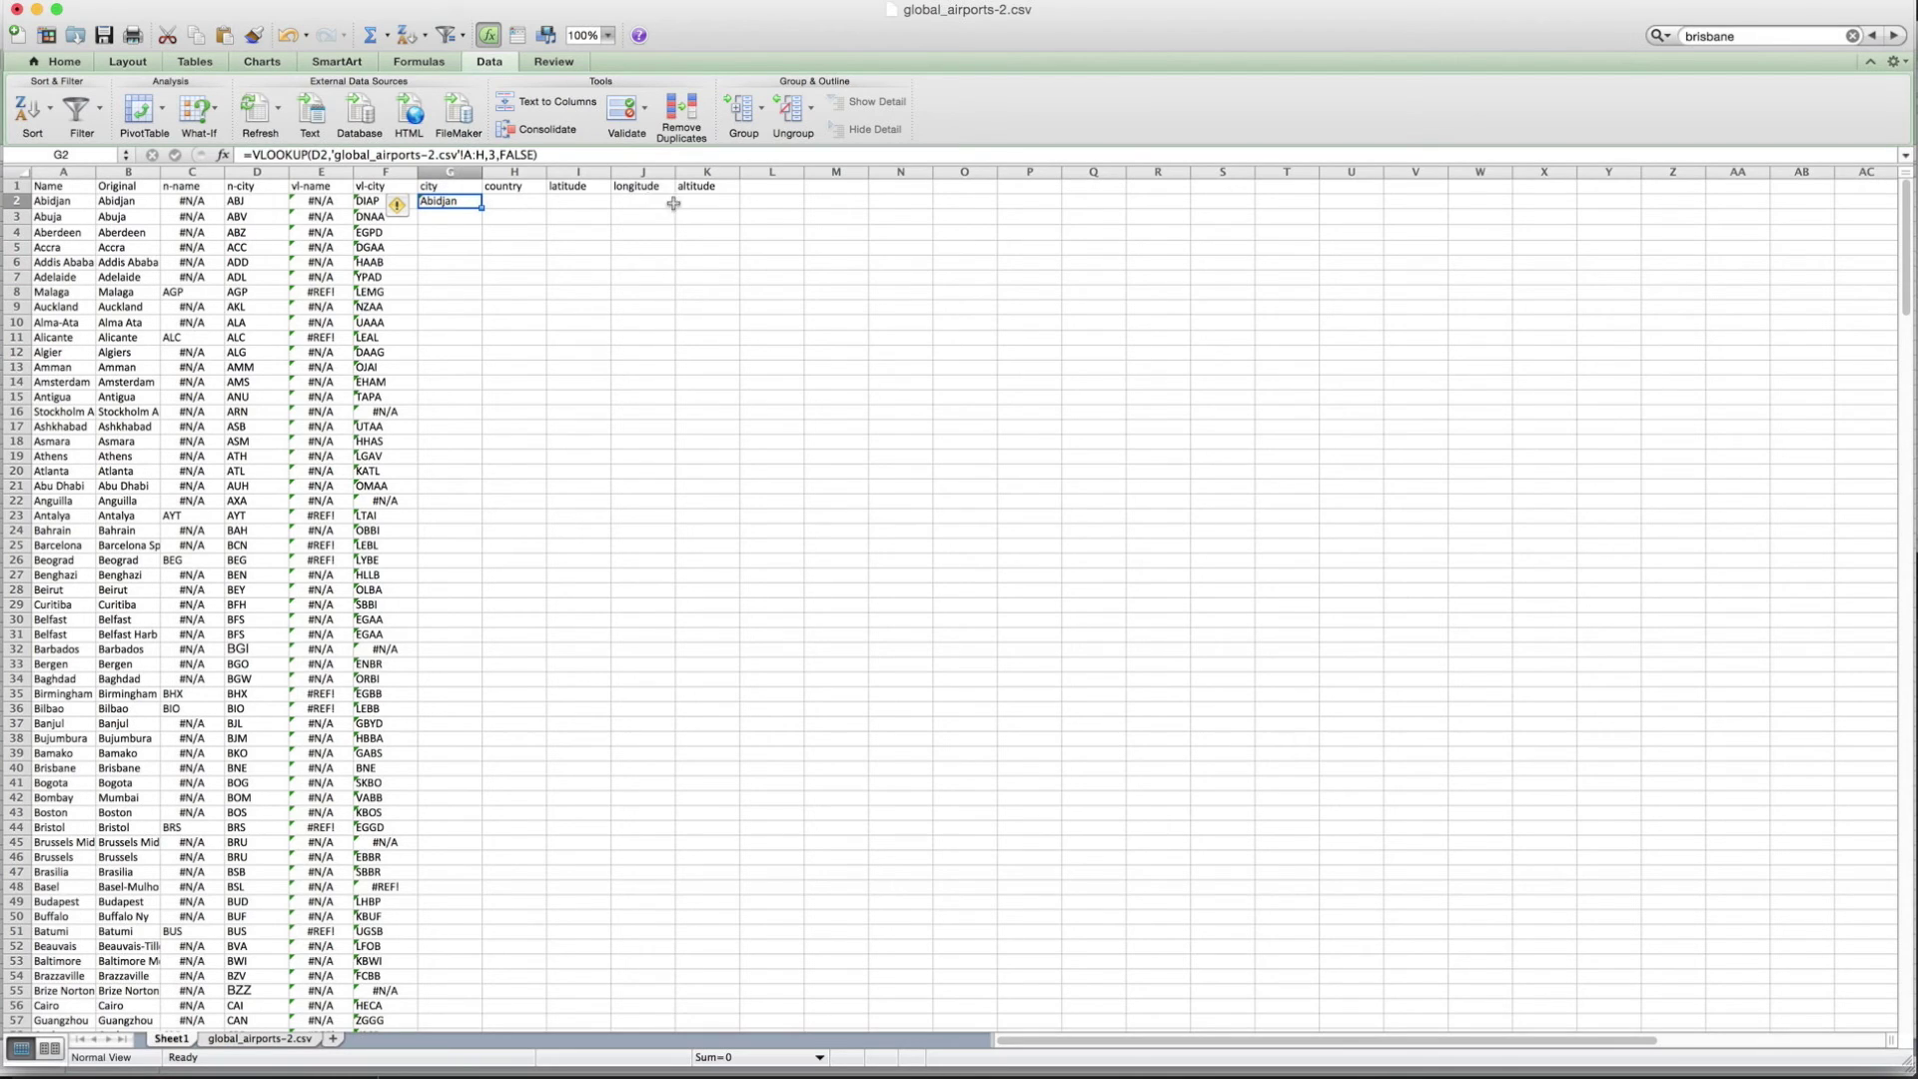
{"action": "left_click", "coordinate": [312, 155]}
{"action": "type", "text": "$"}
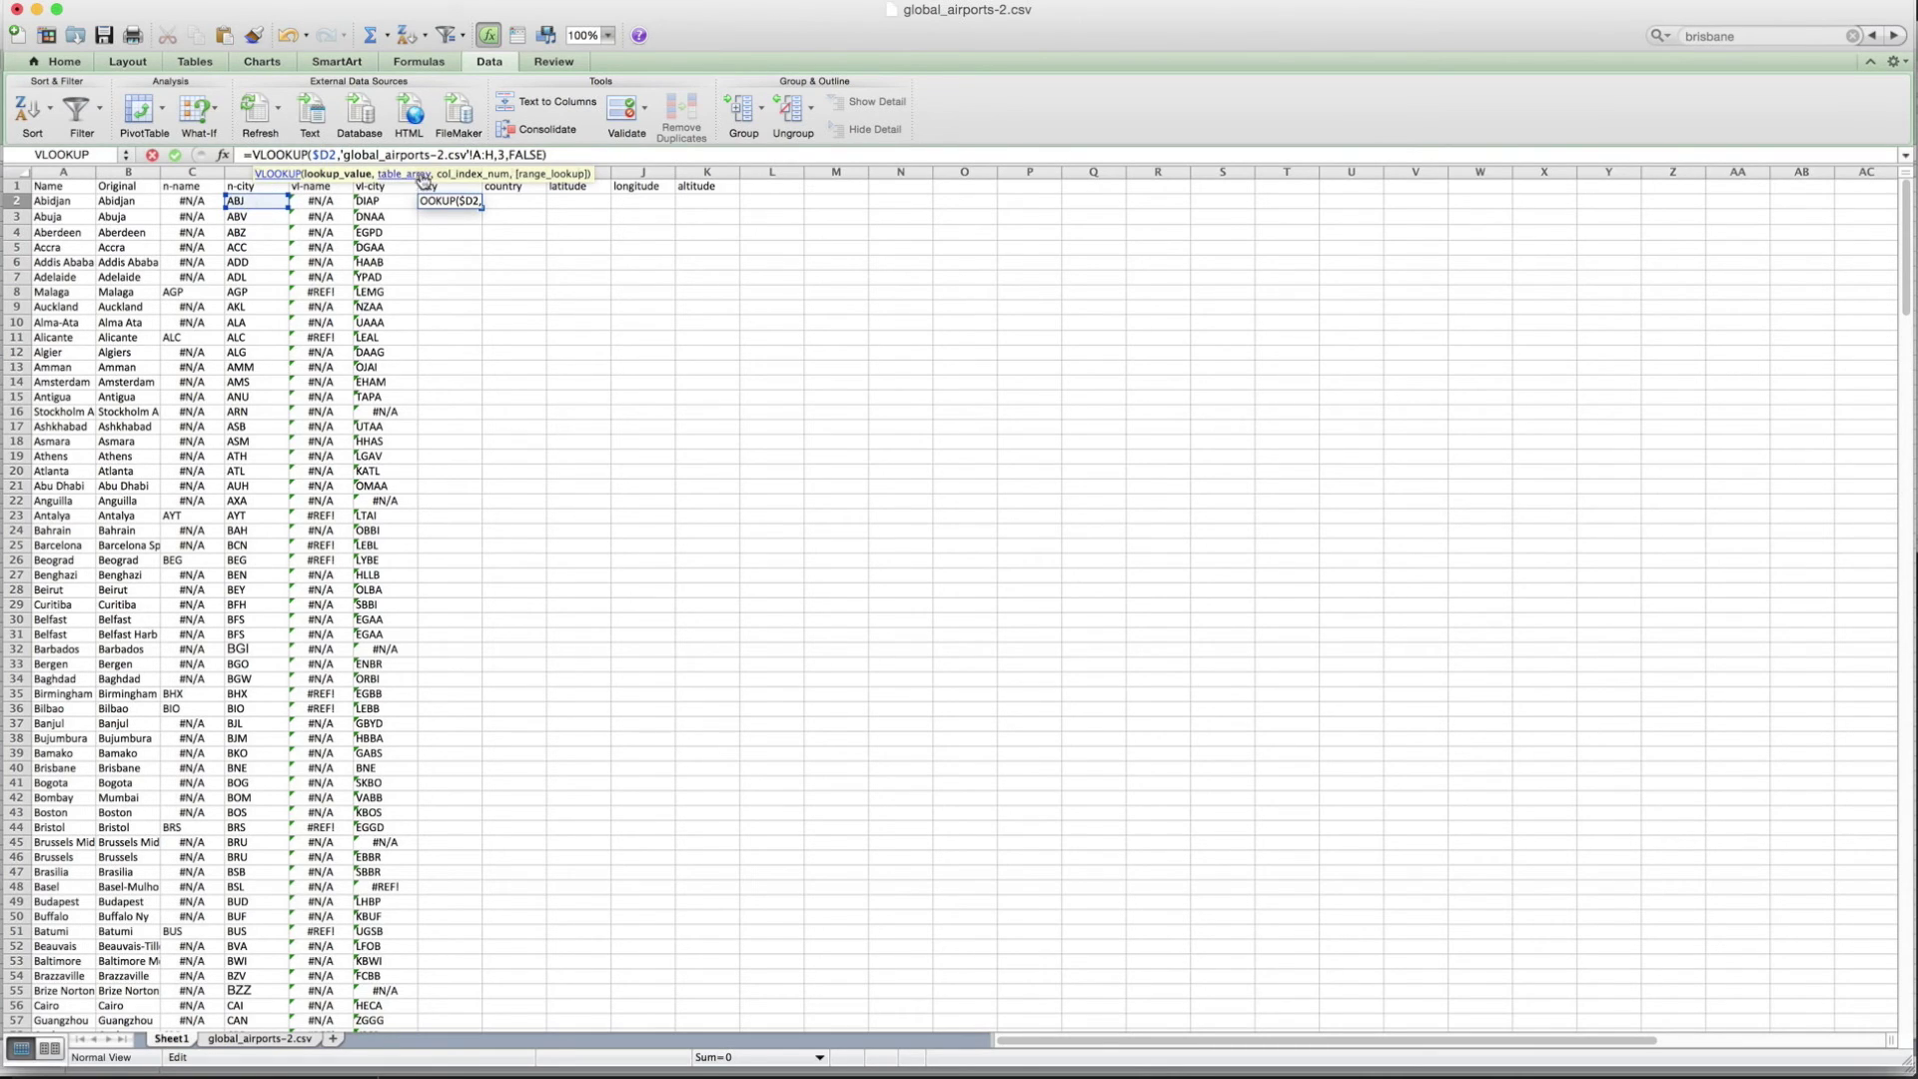
{"action": "left_click", "coordinate": [484, 157]}
{"action": "type", "text": "$"}
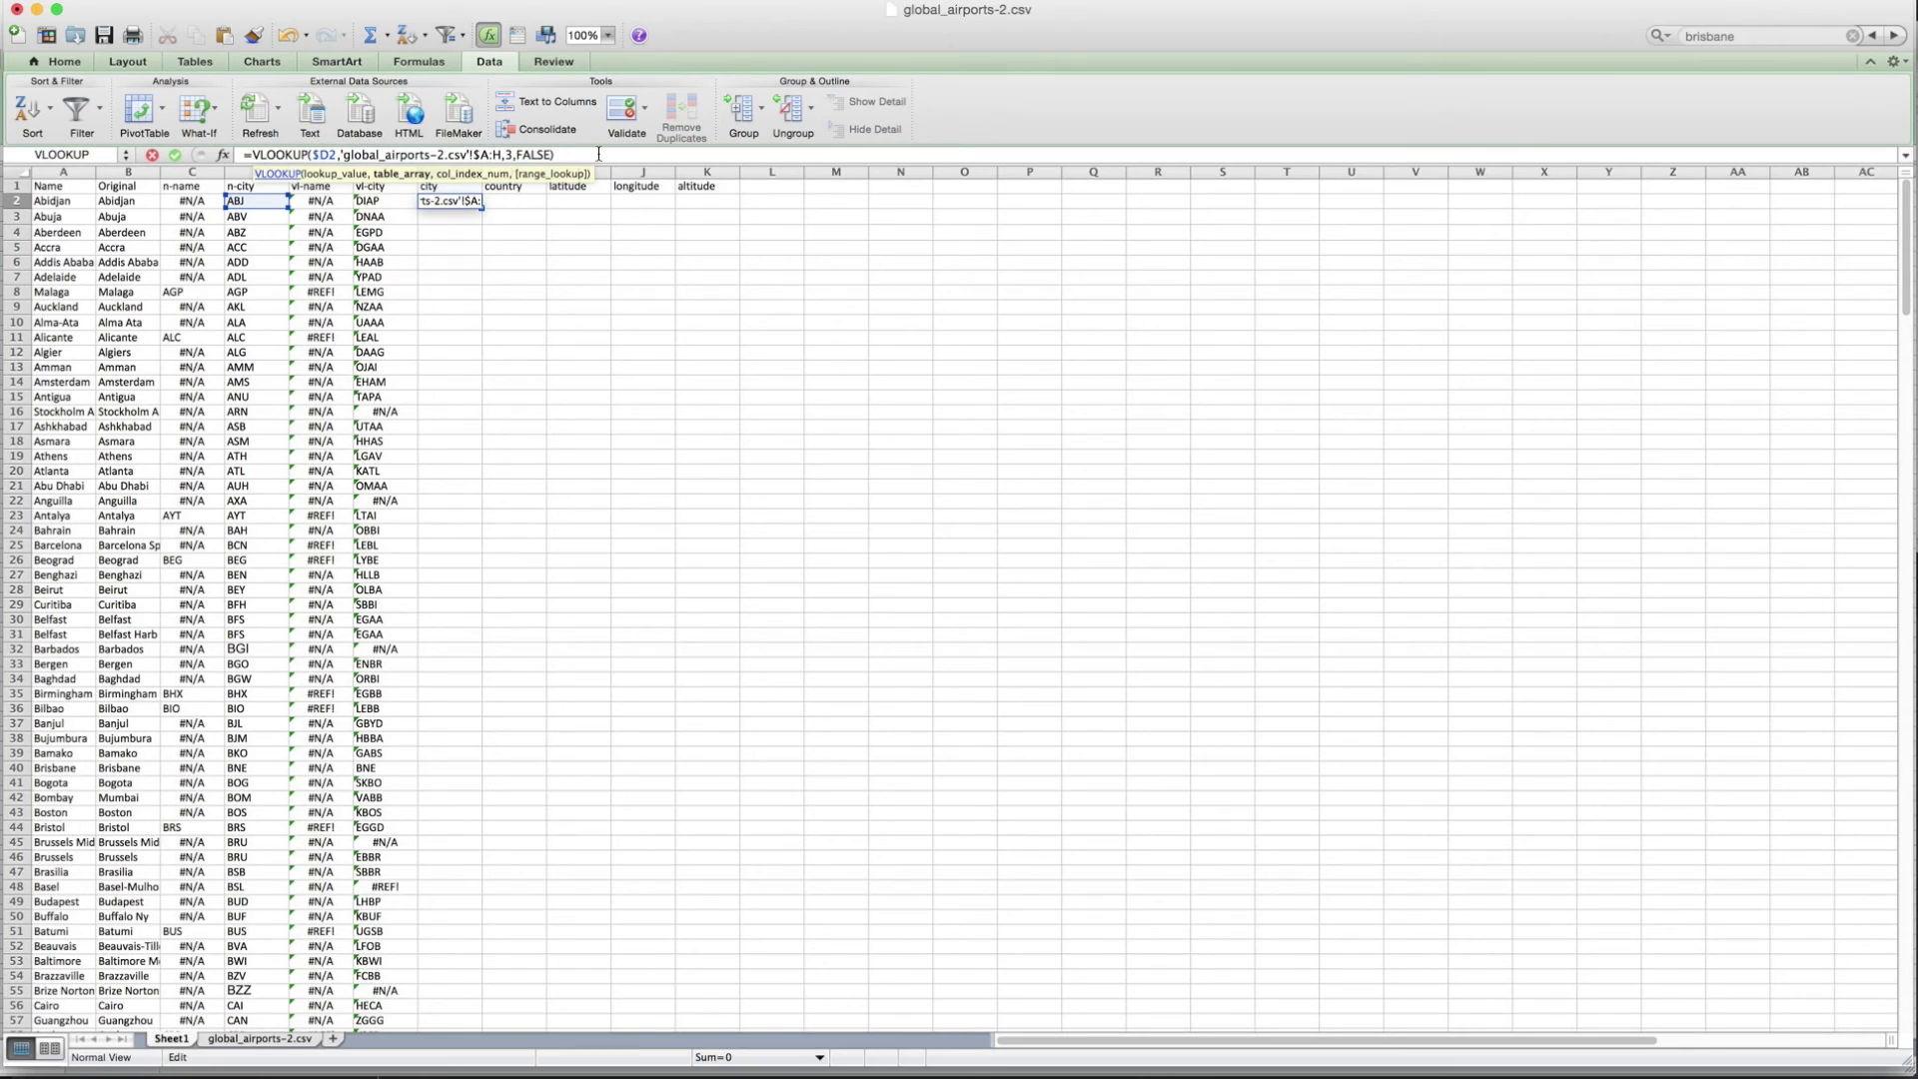
{"action": "key", "text": "Return"}
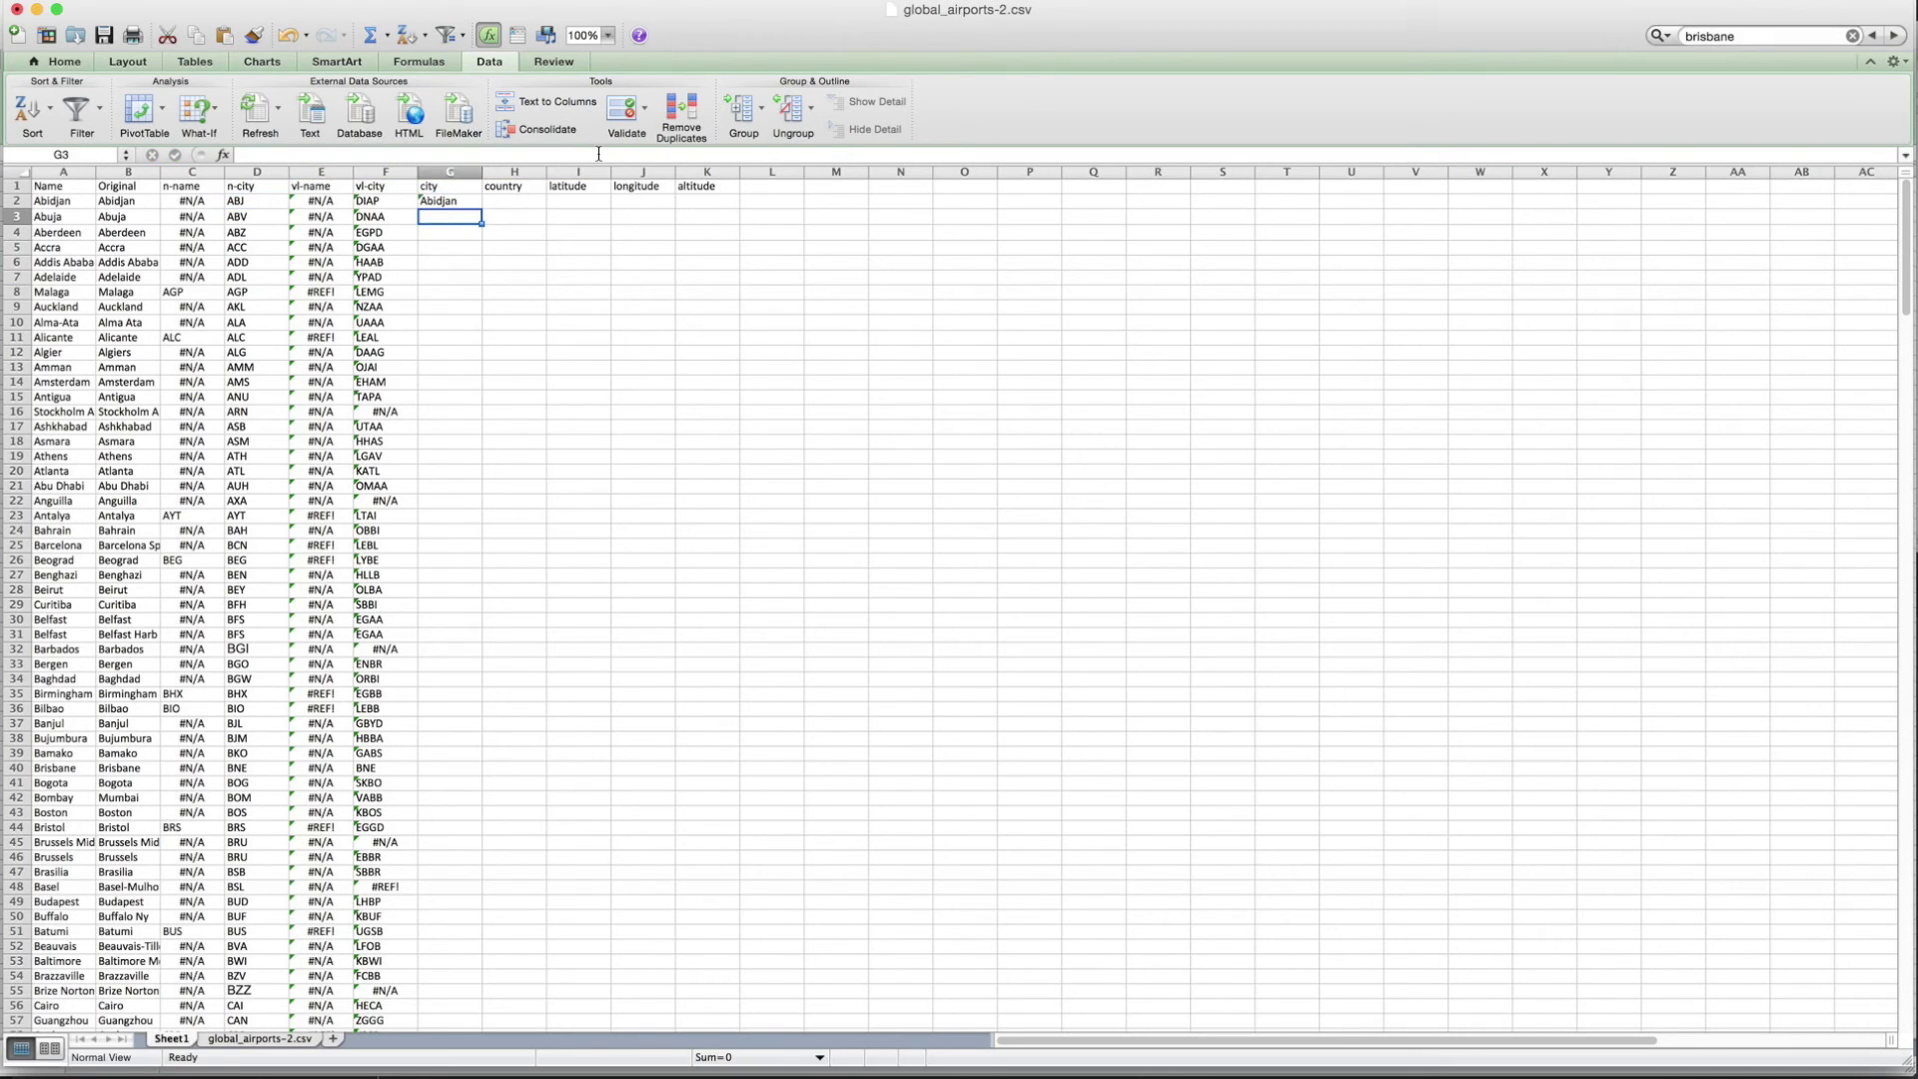
- Fill the G2 formula across to K2 and set the column index of the country formula in H2 to 4
{"action": "left_click", "coordinate": [458, 199]}
{"action": "left_click_drag", "start_coordinate": [483, 208], "coordinate": [719, 205]}
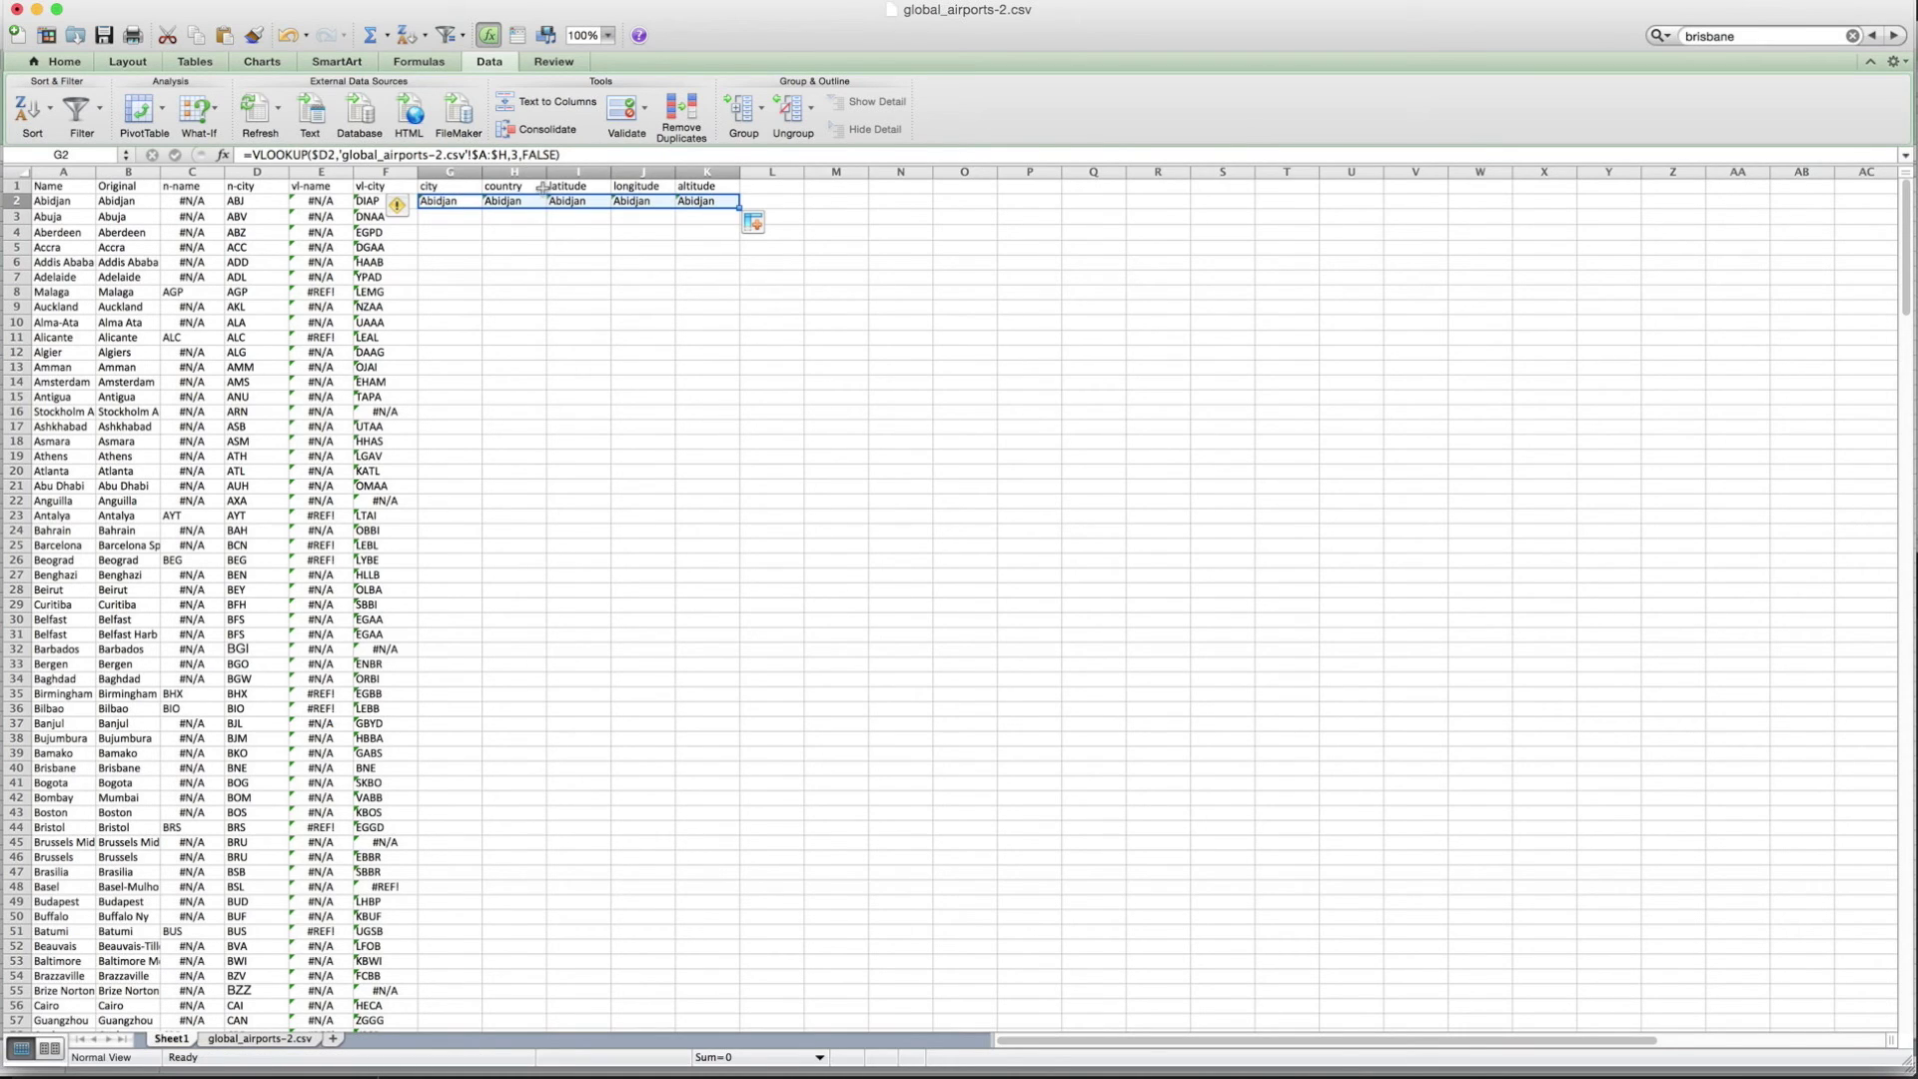
{"action": "left_click", "coordinate": [512, 205]}
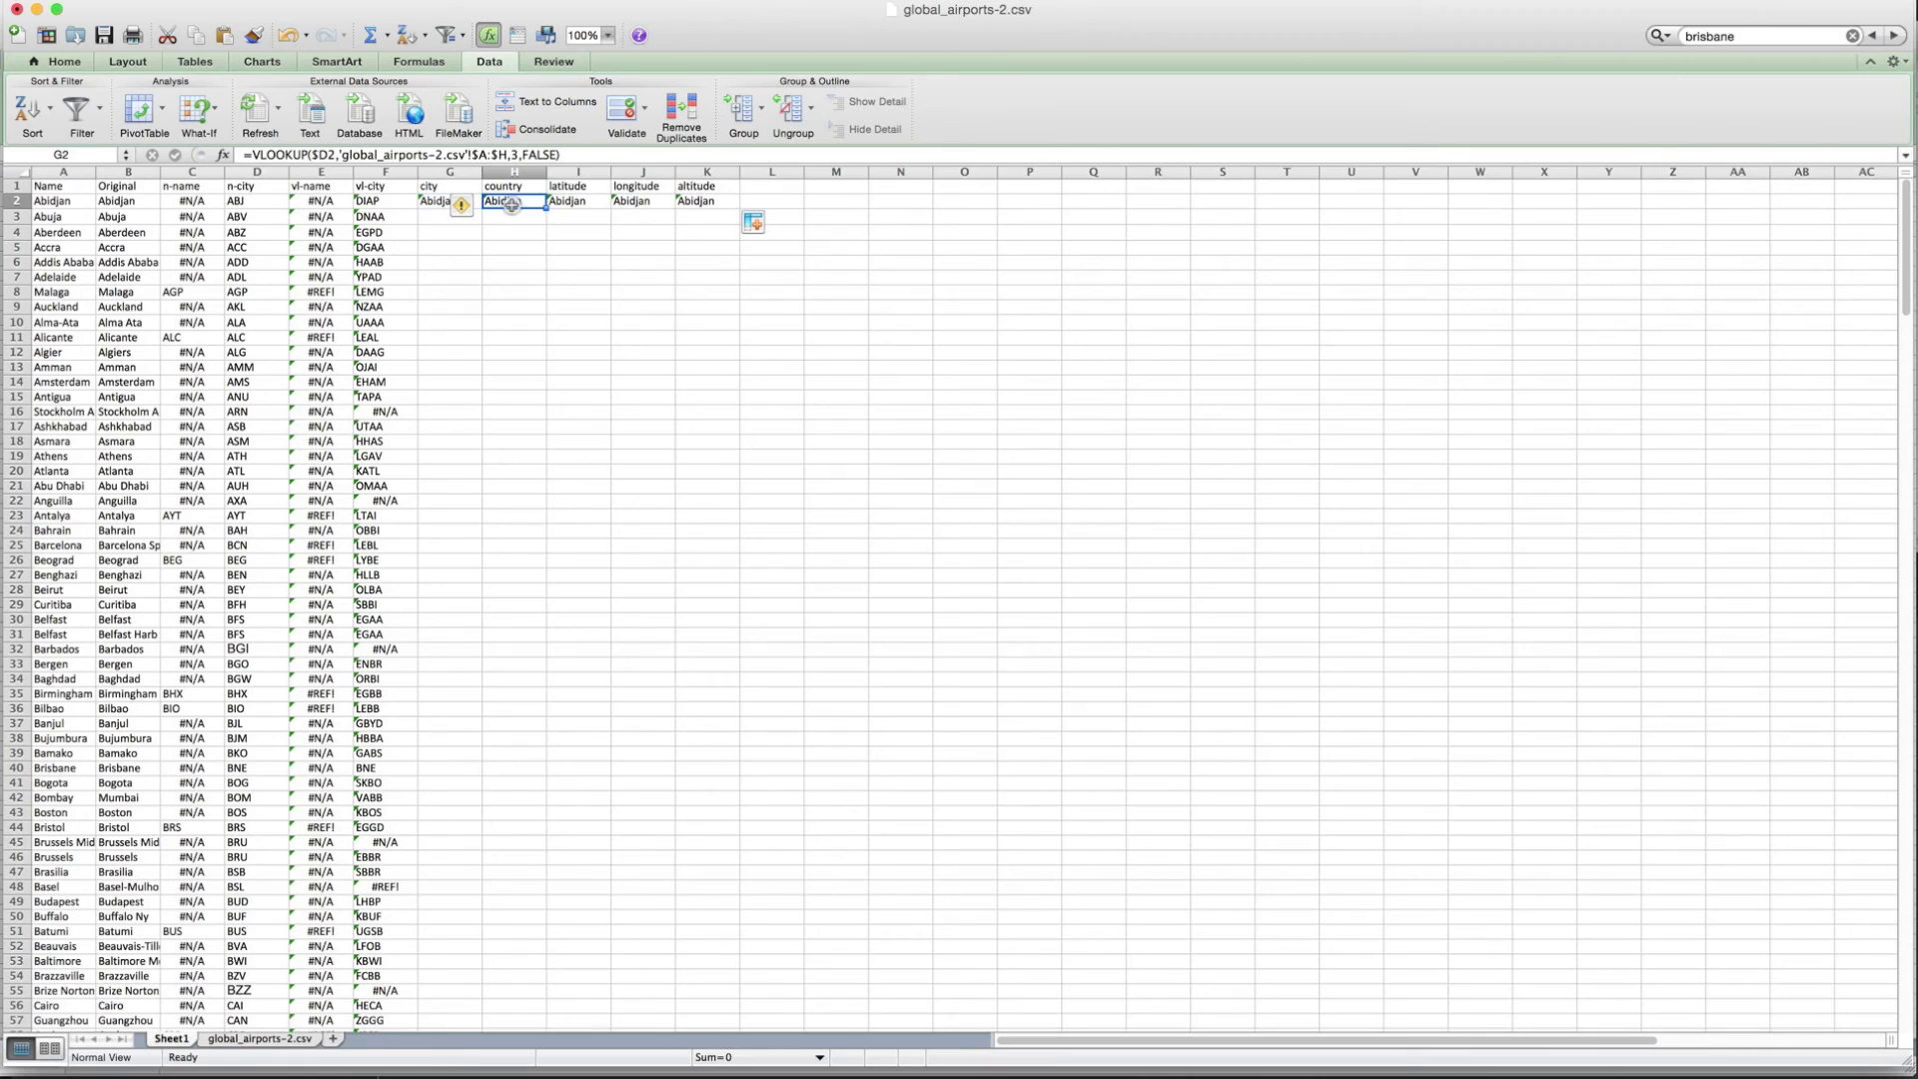
{"action": "left_click", "coordinate": [516, 155]}
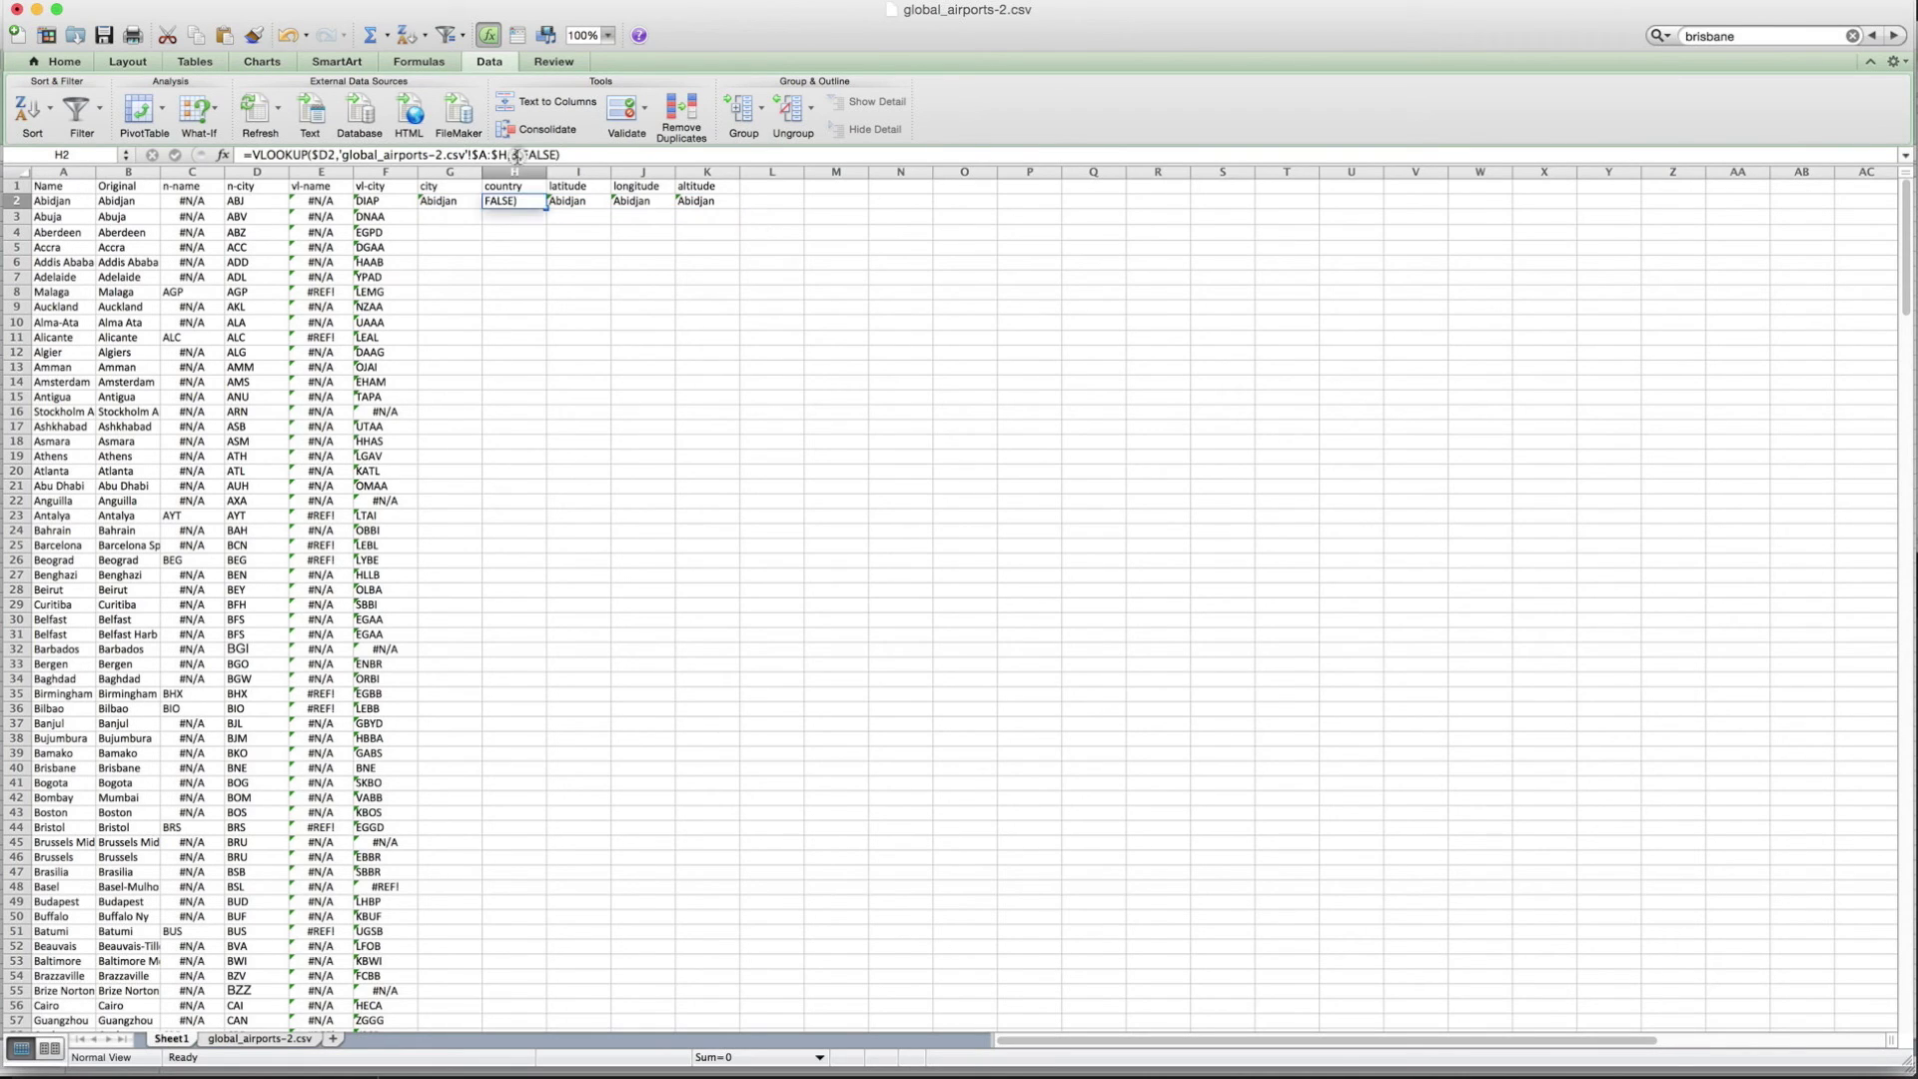
{"action": "key", "text": "BackSpace"}
{"action": "type", "text": "4"}
{"action": "key", "text": "Return"}
- Set the column index of the latitude formula in I2 to 5
{"action": "key", "text": "Right"}
{"action": "key", "text": "Up"}
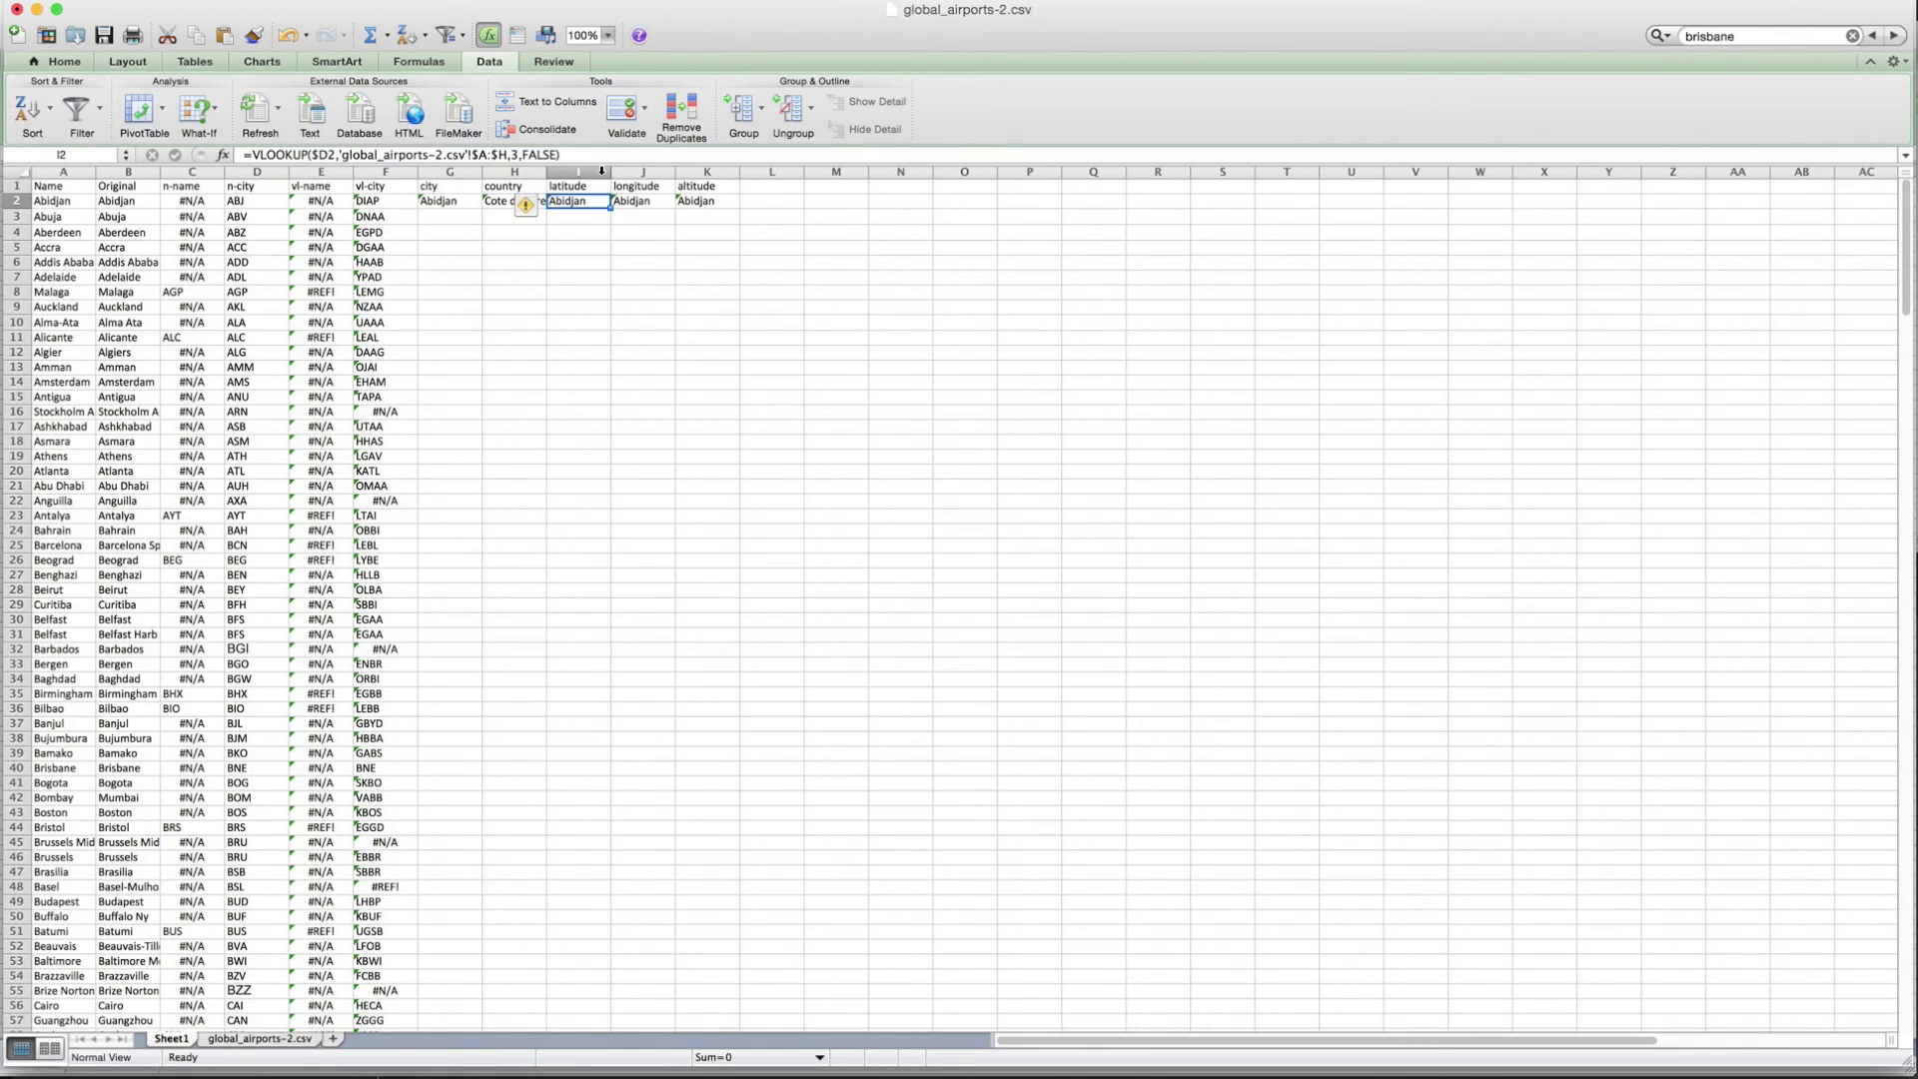
{"action": "left_click", "coordinate": [517, 155]}
{"action": "key", "text": "BackSpace"}
{"action": "type", "text": "5"}
{"action": "key", "text": "Return"}
- Change the column index of the latitude formula in I2 to 6
{"action": "key", "text": "Up"}
{"action": "left_click", "coordinate": [524, 155]}
{"action": "key", "text": "BackSpace"}
{"action": "type", "text": "6"}
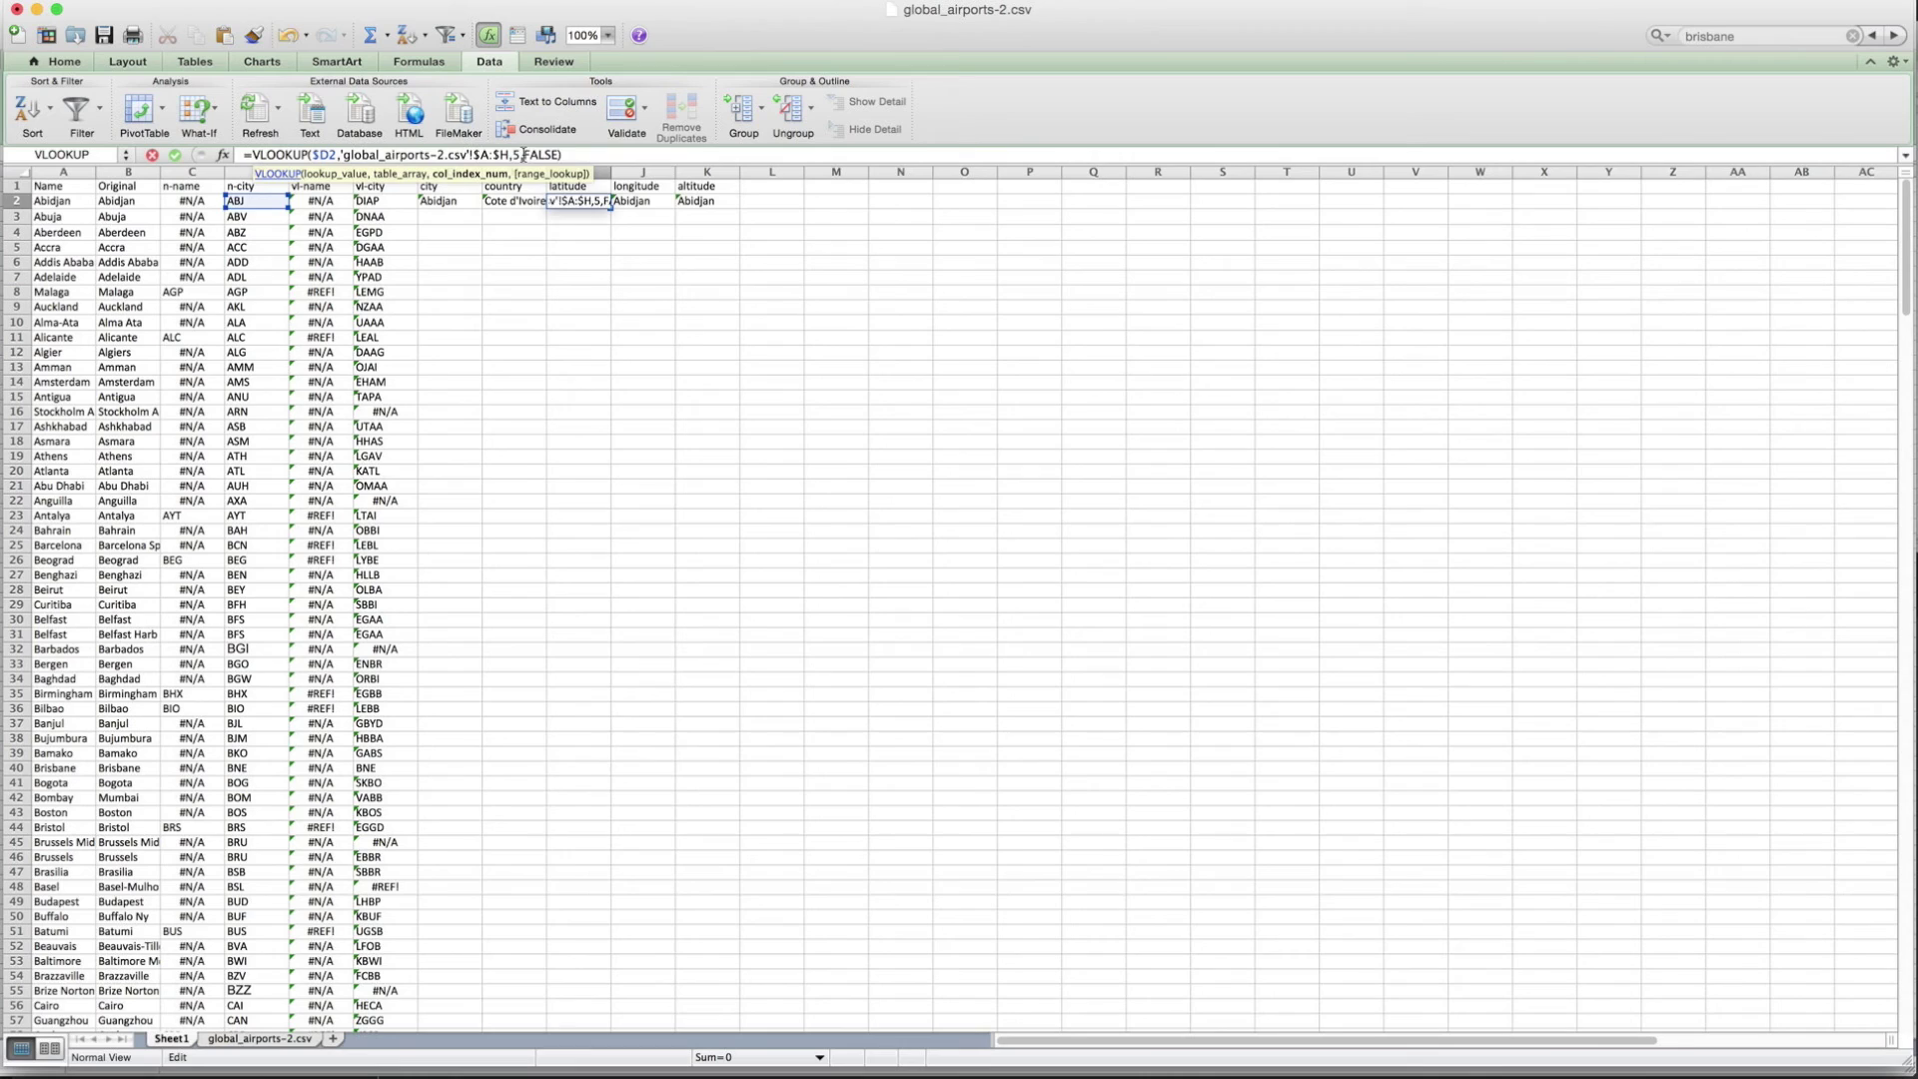
{"action": "key", "text": "Return"}
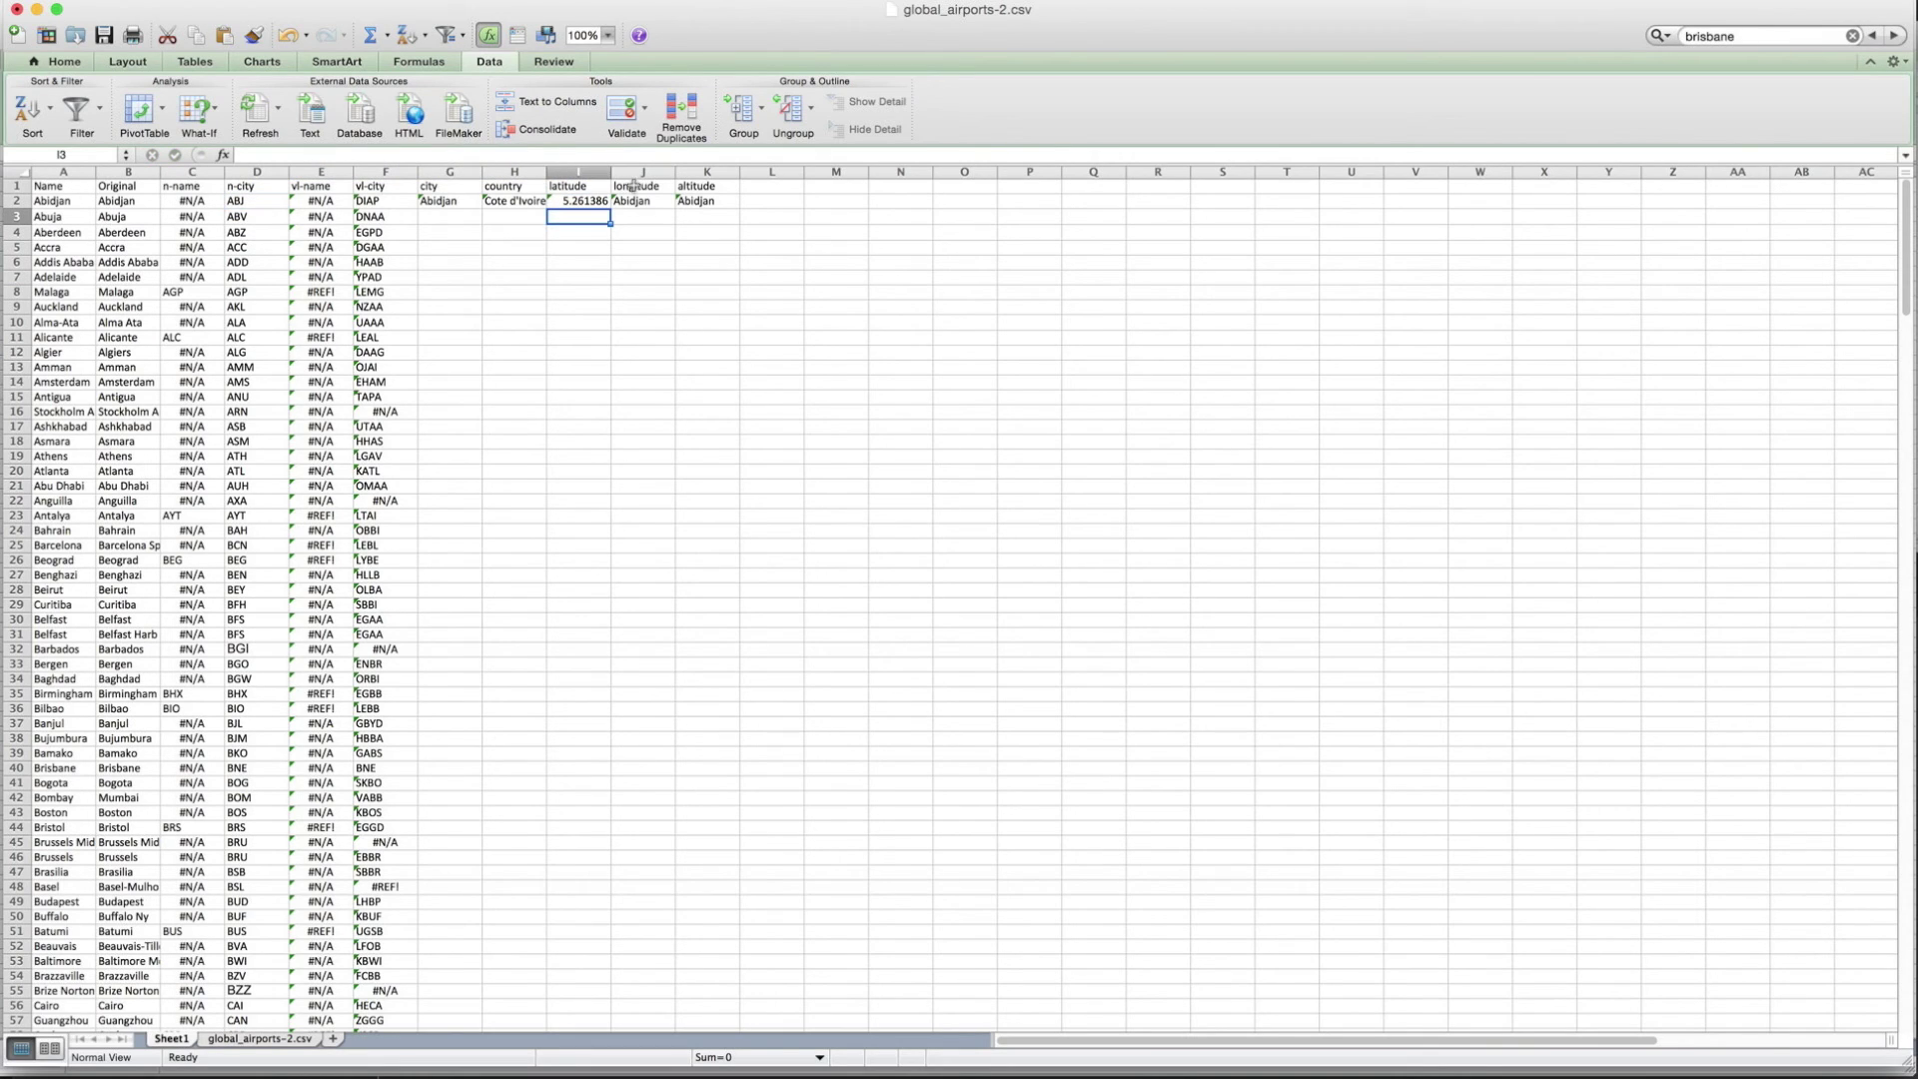
- Set the column index to 7 in the longitude formula in J2 and to 8 in the altitude formula in K2
{"action": "left_click", "coordinate": [640, 200]}
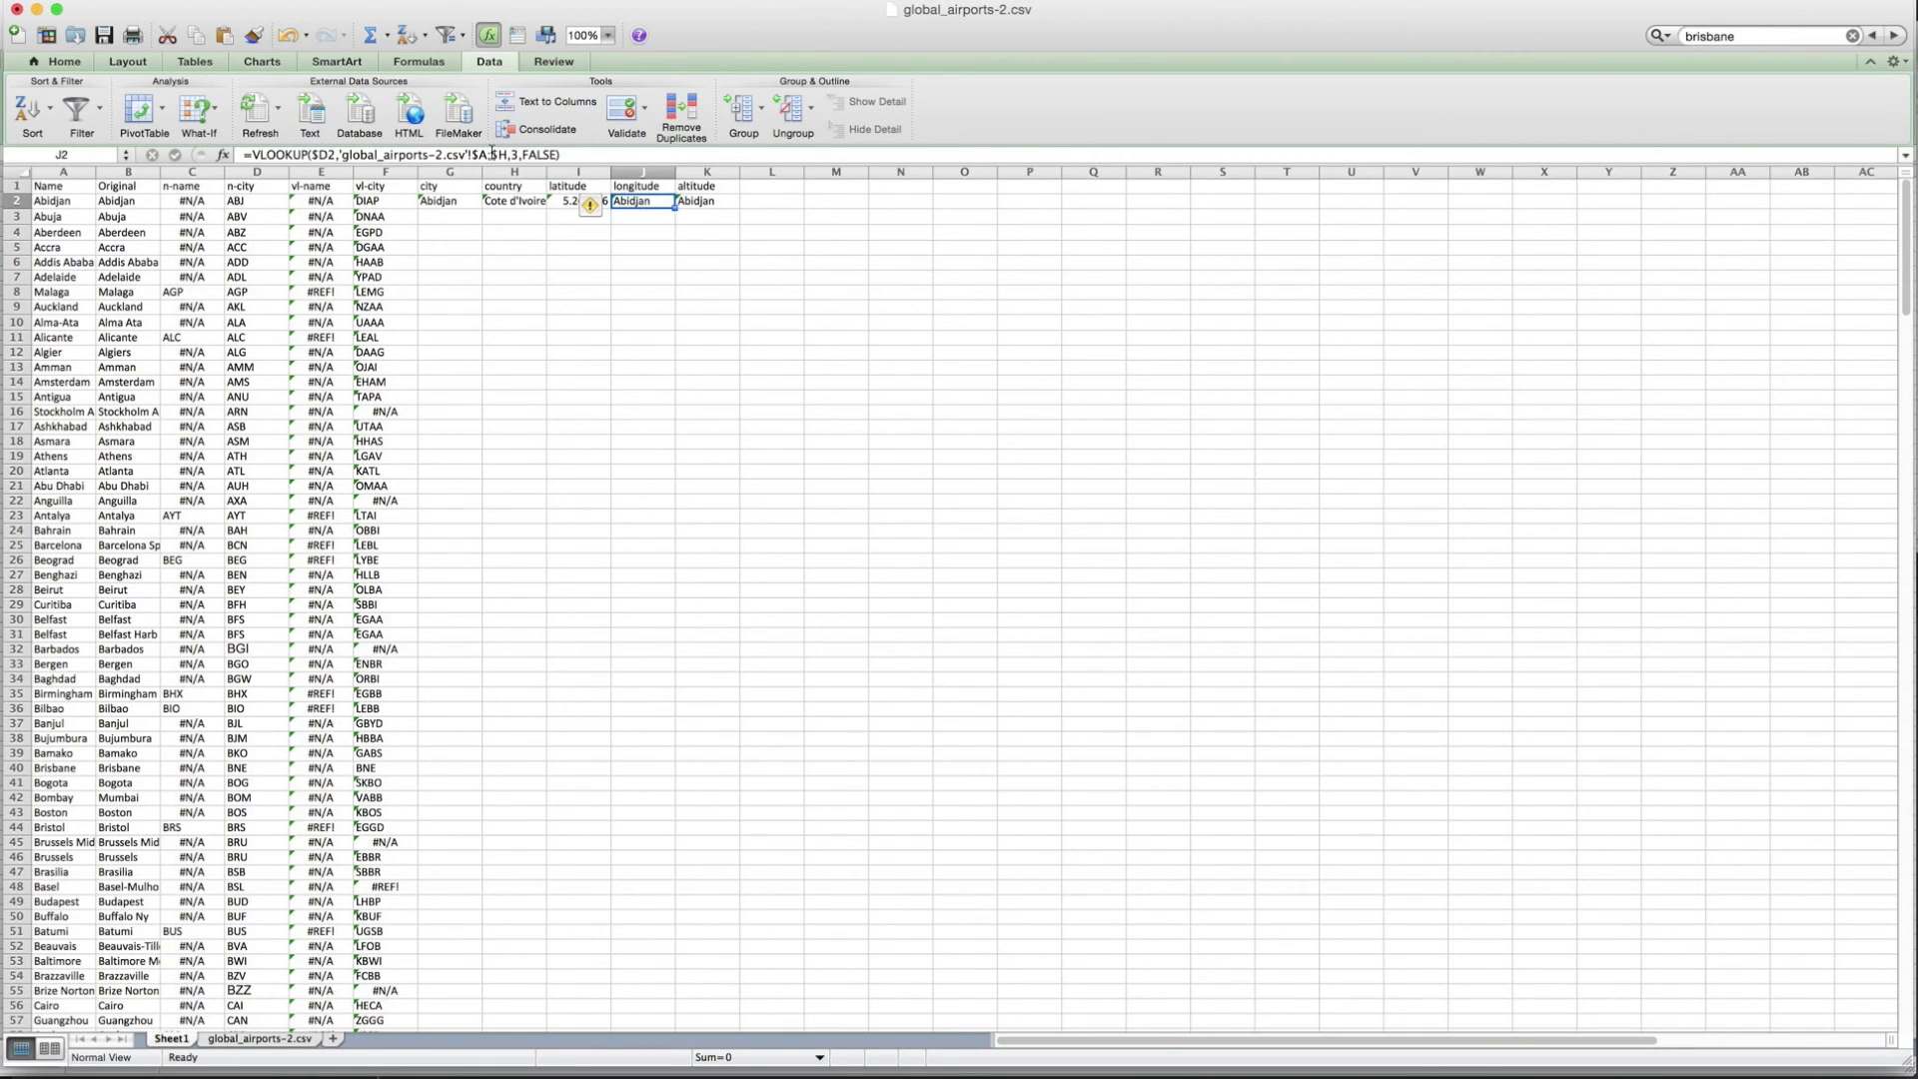
{"action": "left_click", "coordinate": [523, 153]}
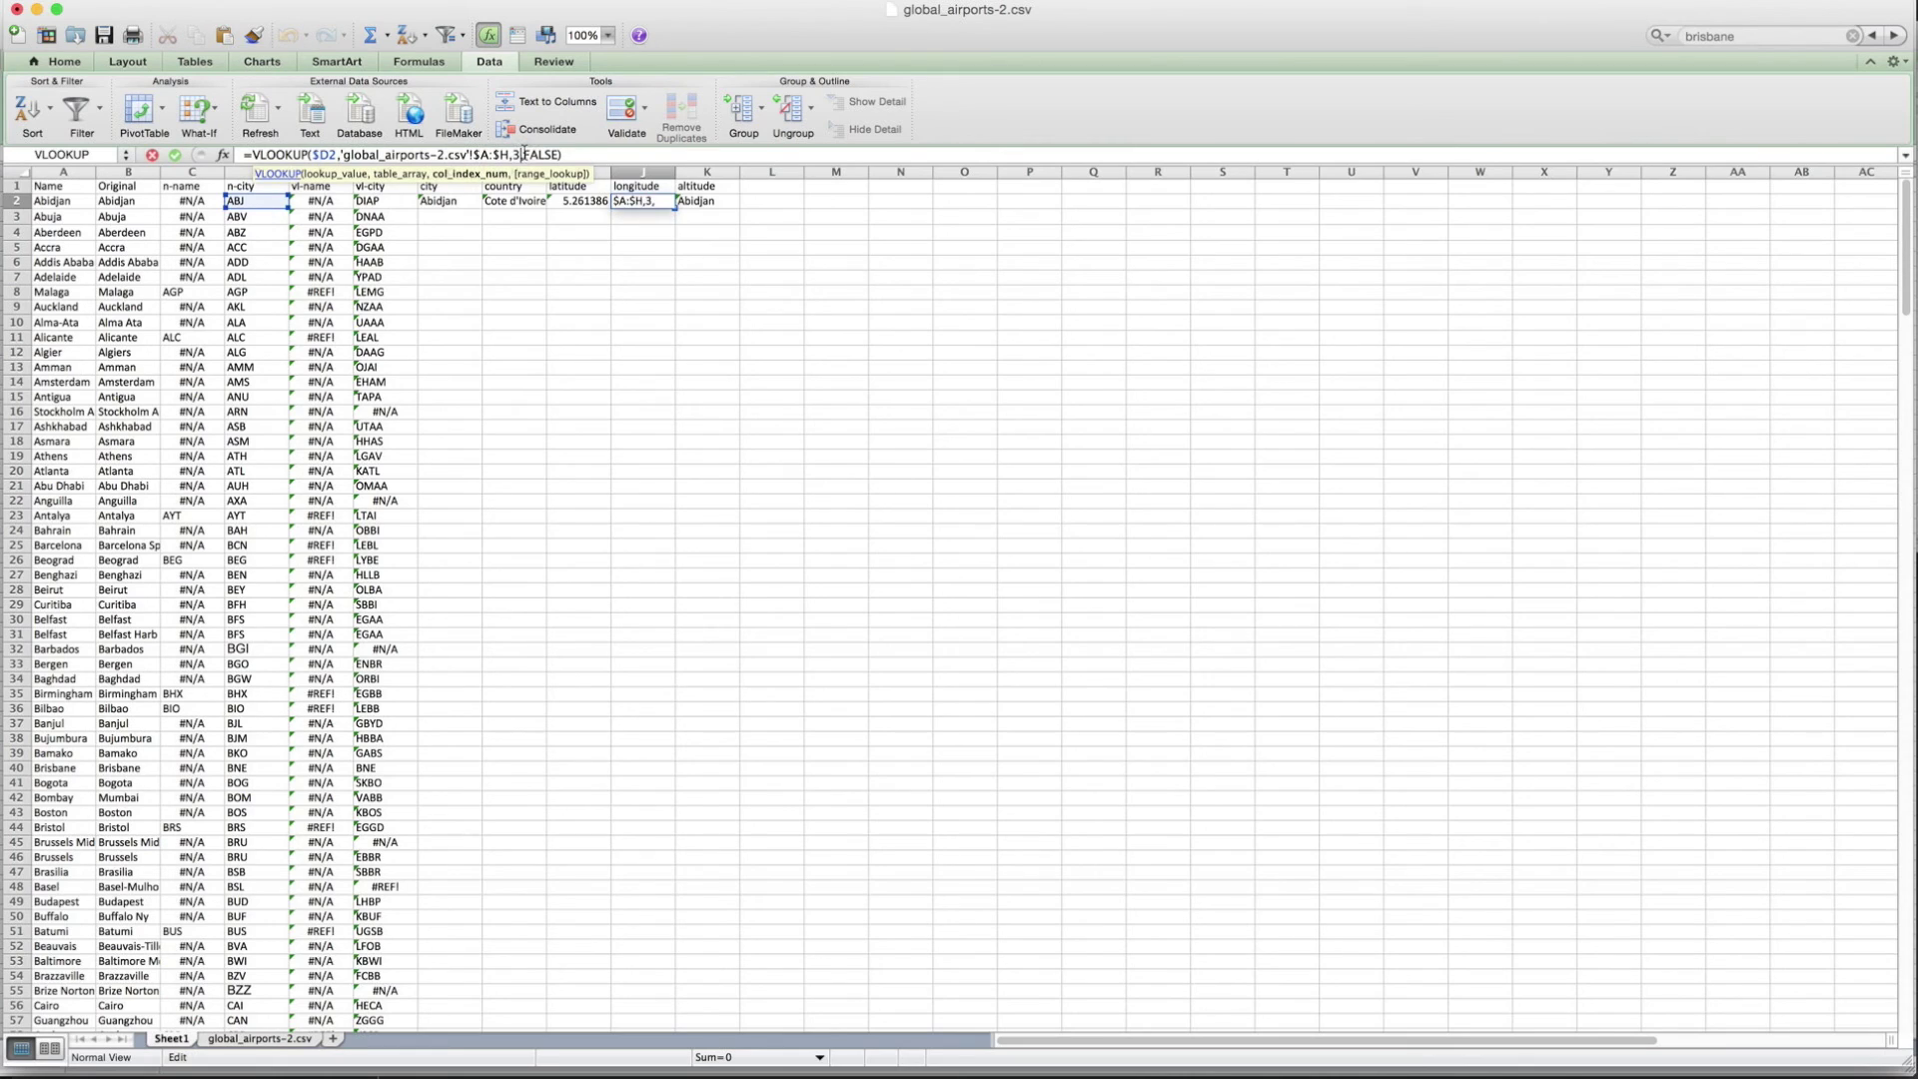
{"action": "key", "text": "BackSpace"}
{"action": "type", "text": "7"}
{"action": "key", "text": "Tab"}
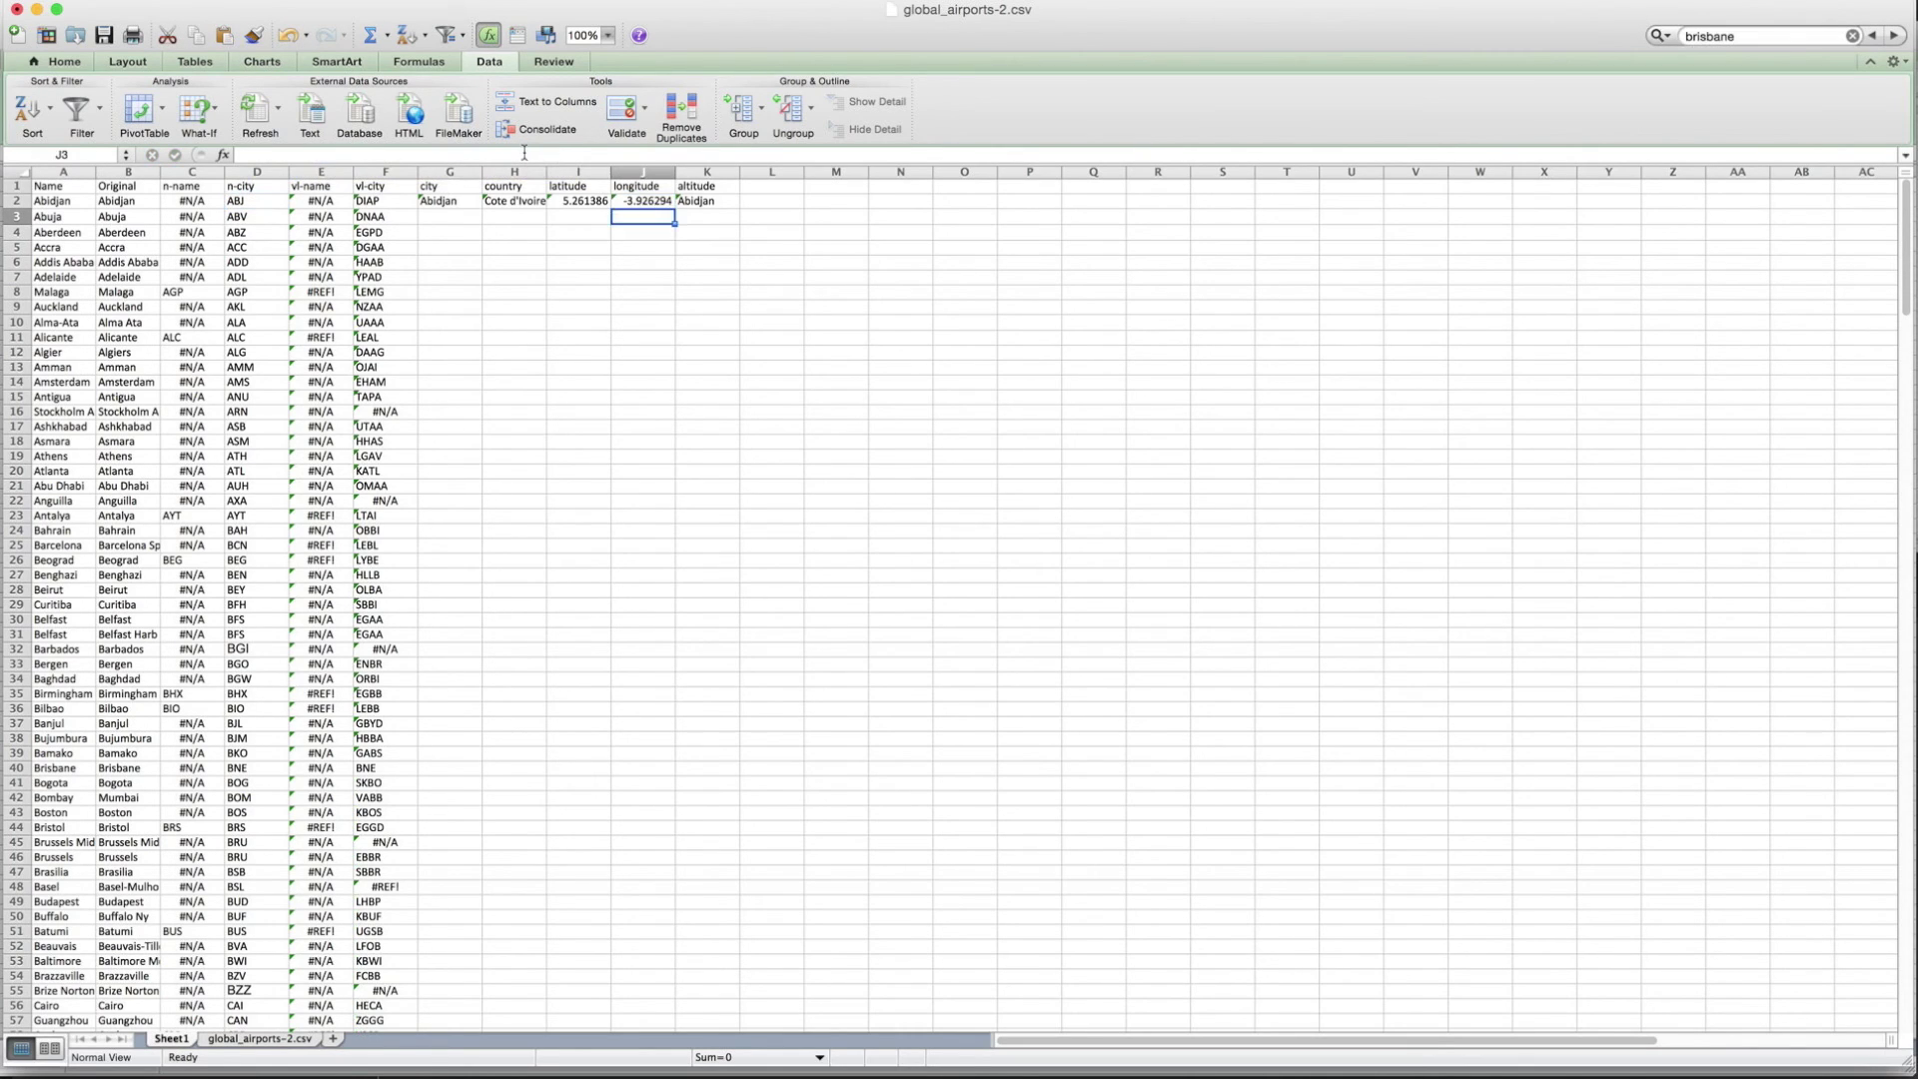
{"action": "left_click", "coordinate": [580, 155]}
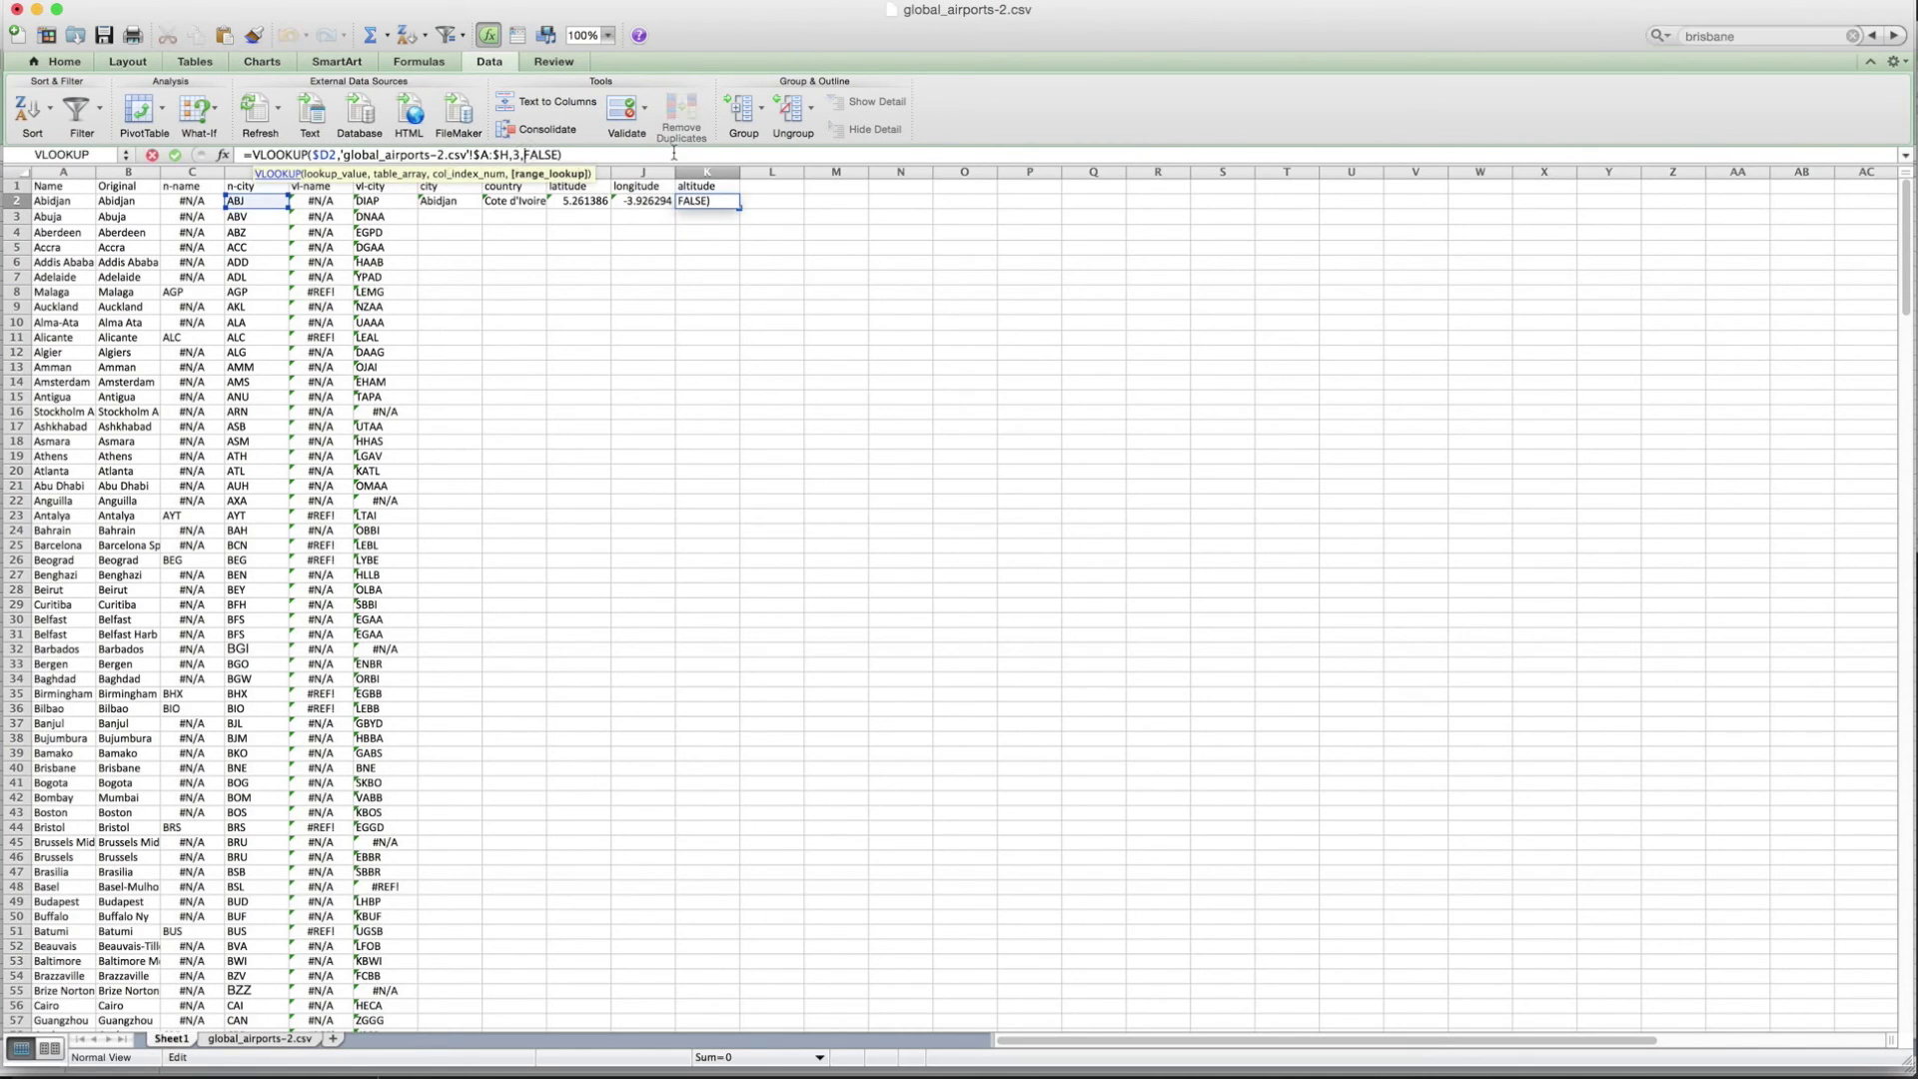
{"action": "key", "text": "BackSpace"}
{"action": "type", "text": "8"}
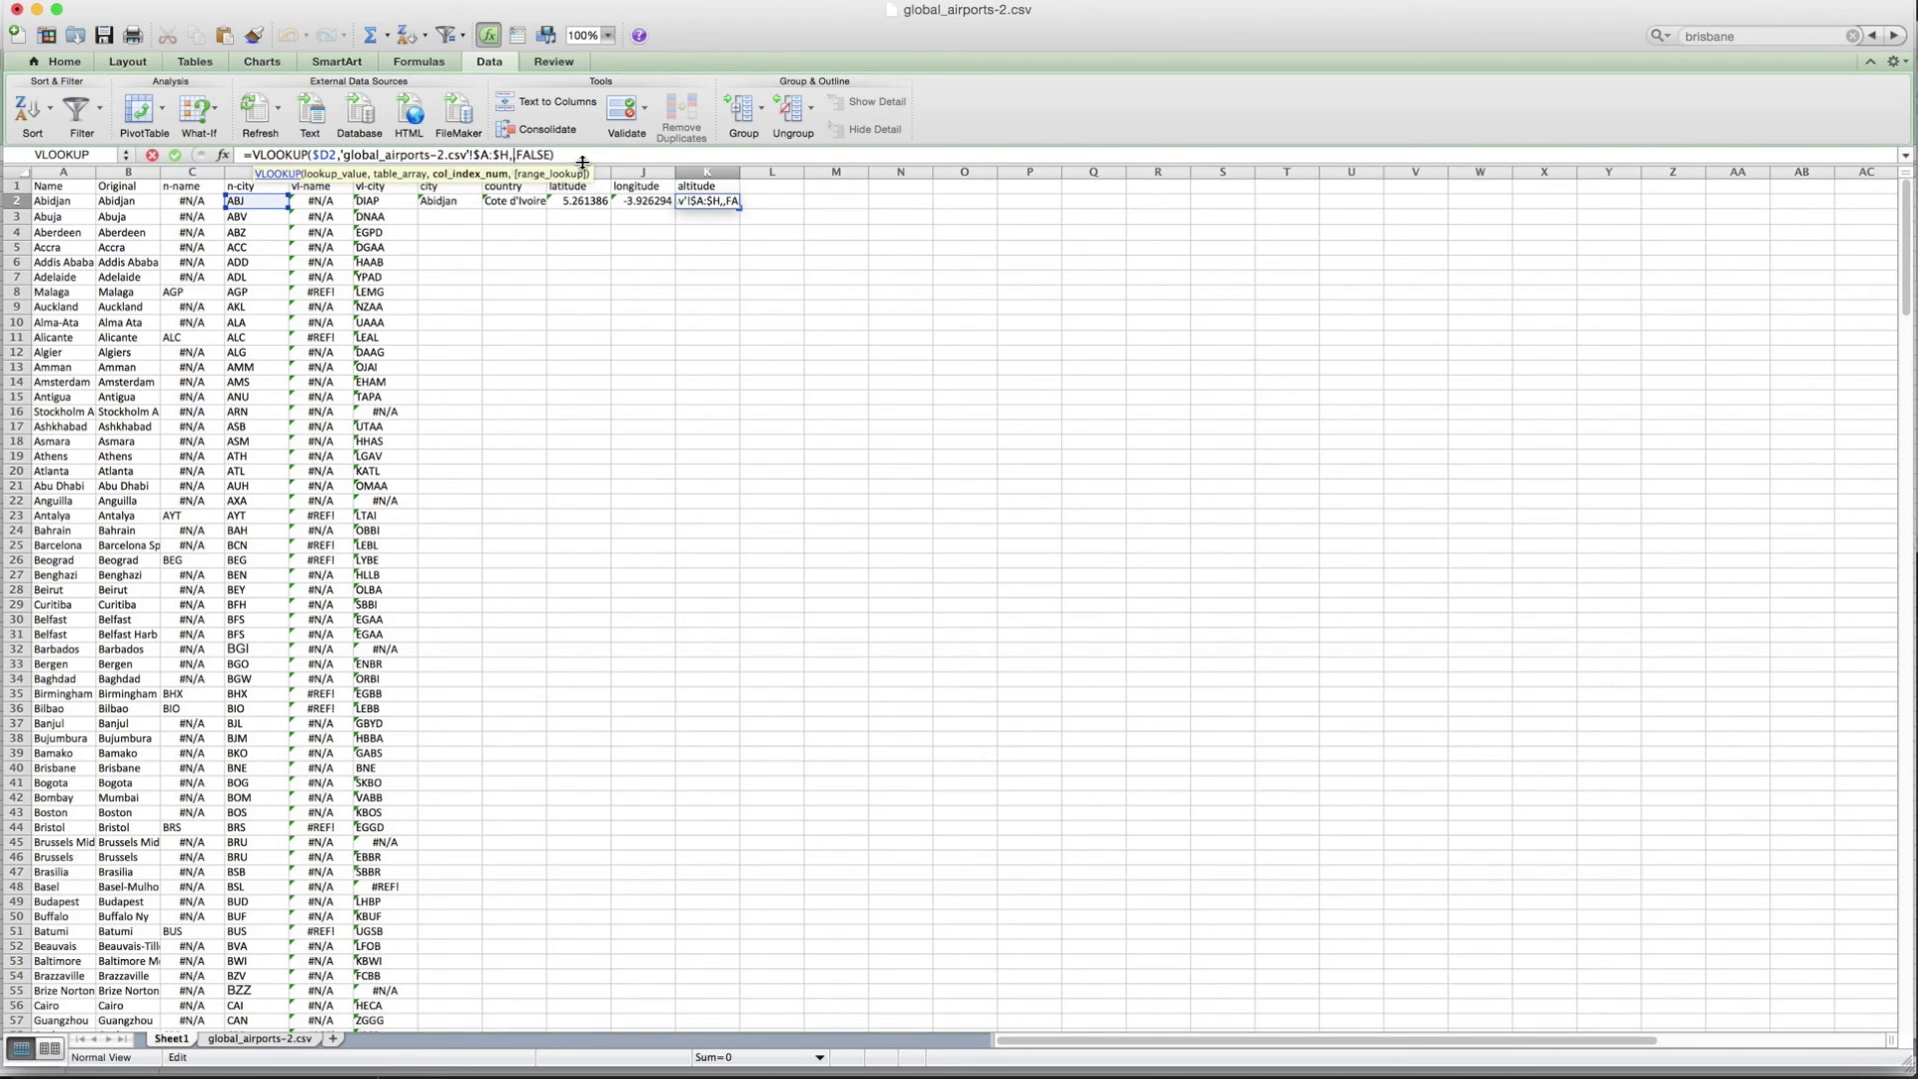
{"action": "key", "text": "Return"}
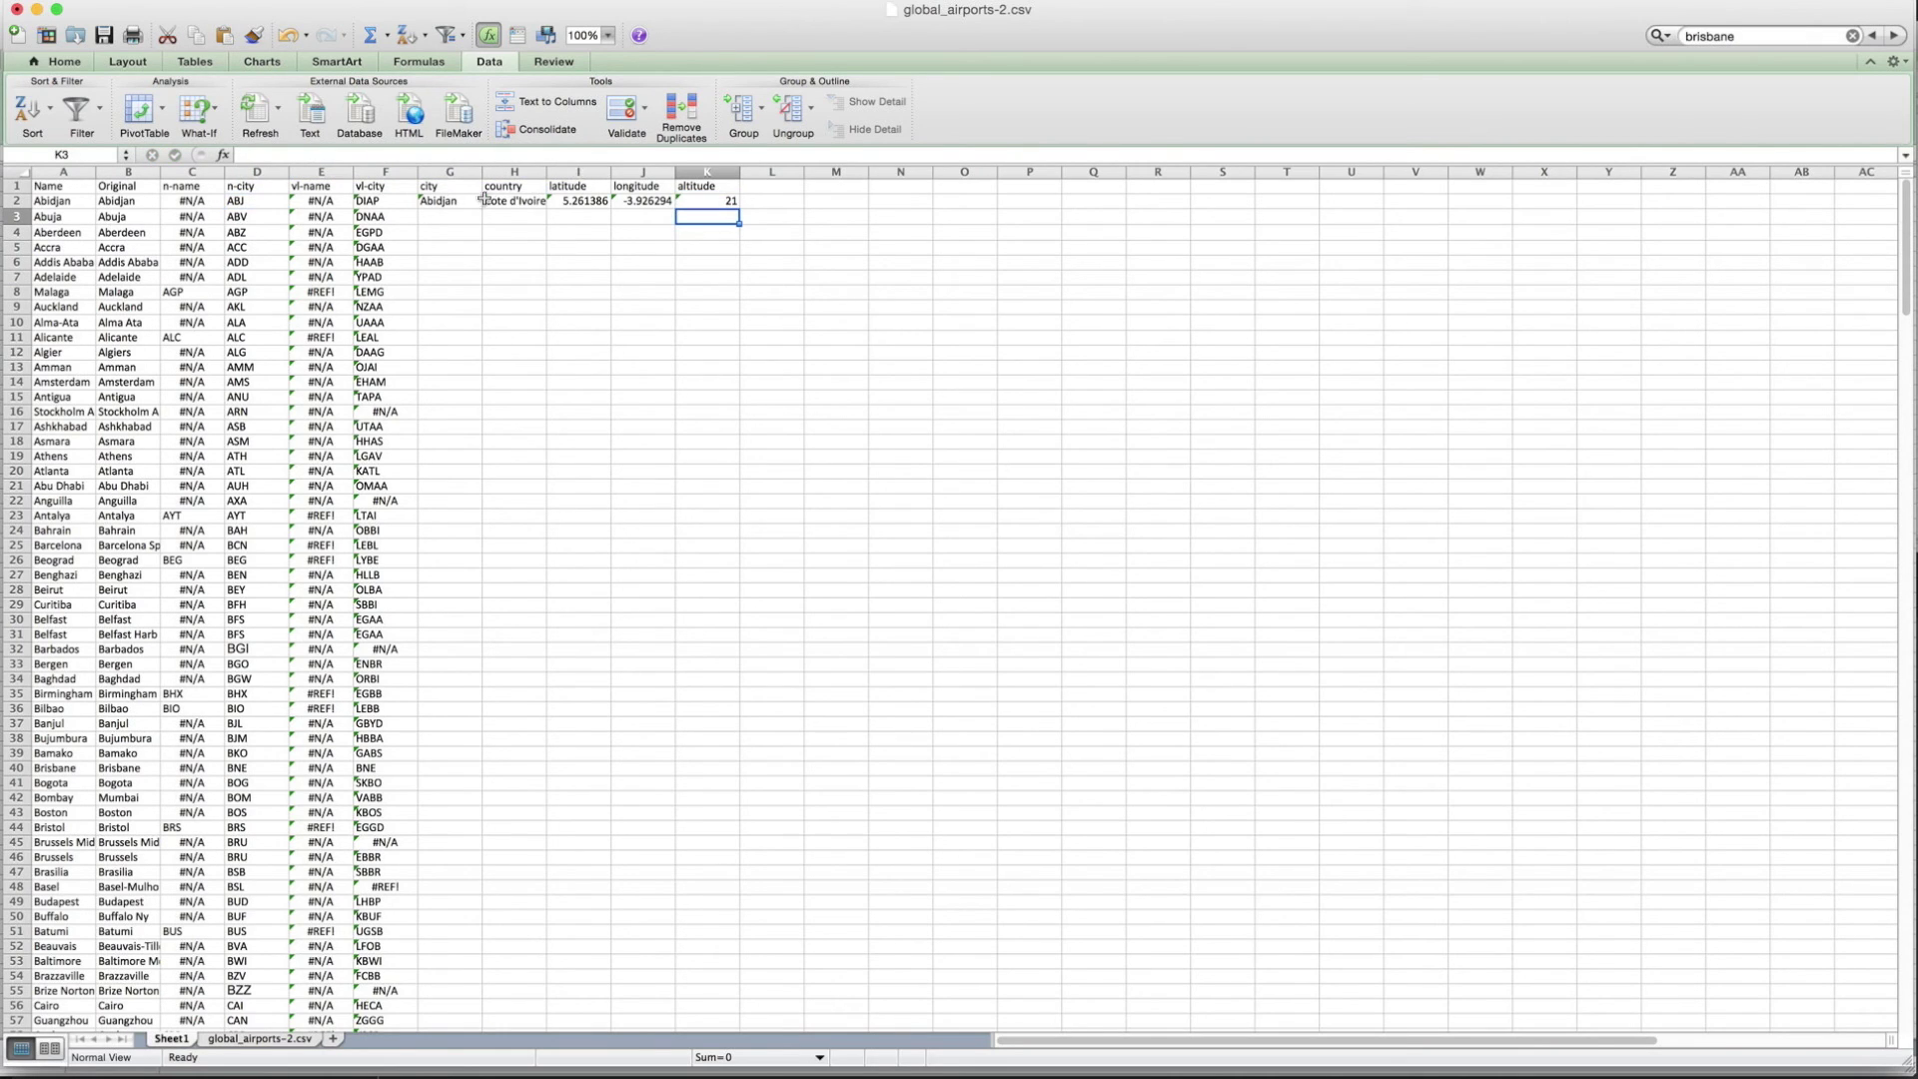
- Fill the city, country, latitude, longitude and altitude formulas in G2:K2 down through all the airport rows
{"action": "left_click", "coordinate": [474, 201]}
{"action": "left_click_drag", "start_coordinate": [473, 201], "coordinate": [706, 201]}
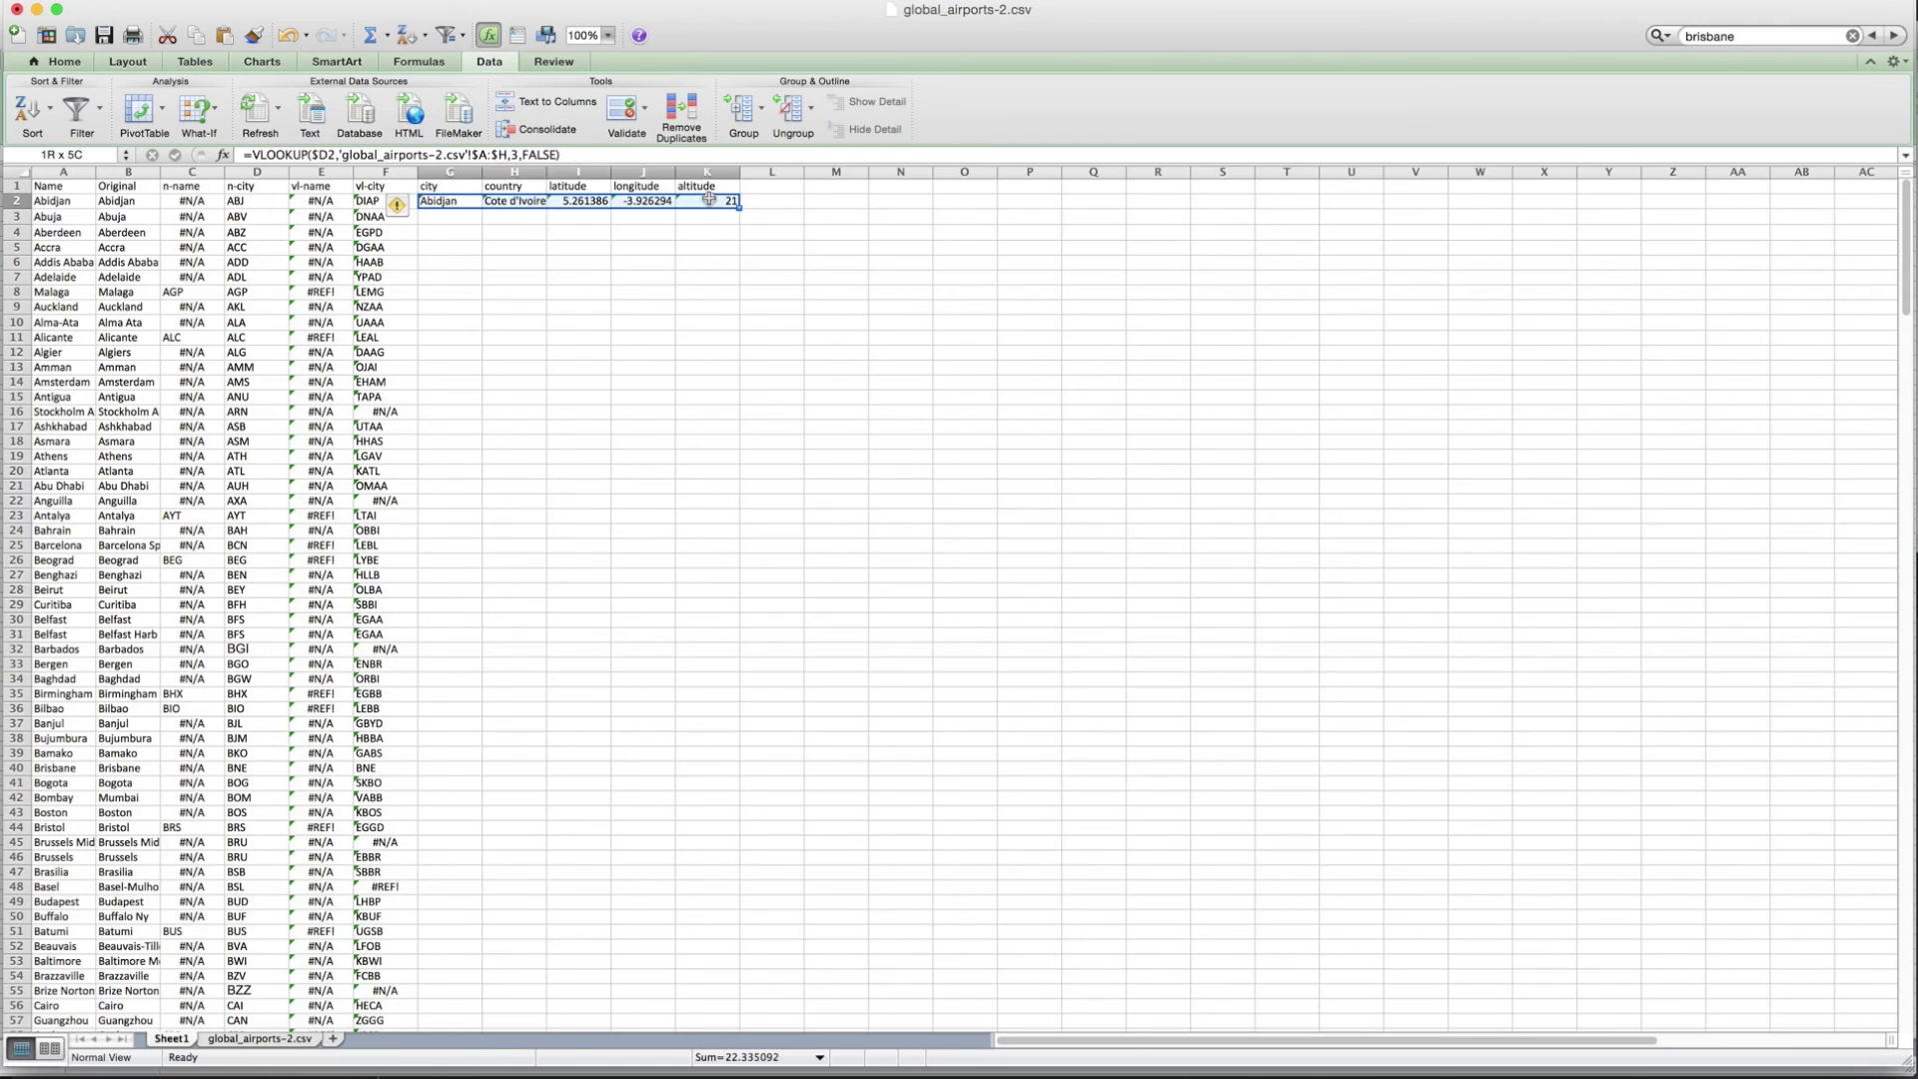
{"action": "double_click", "coordinate": [739, 206]}
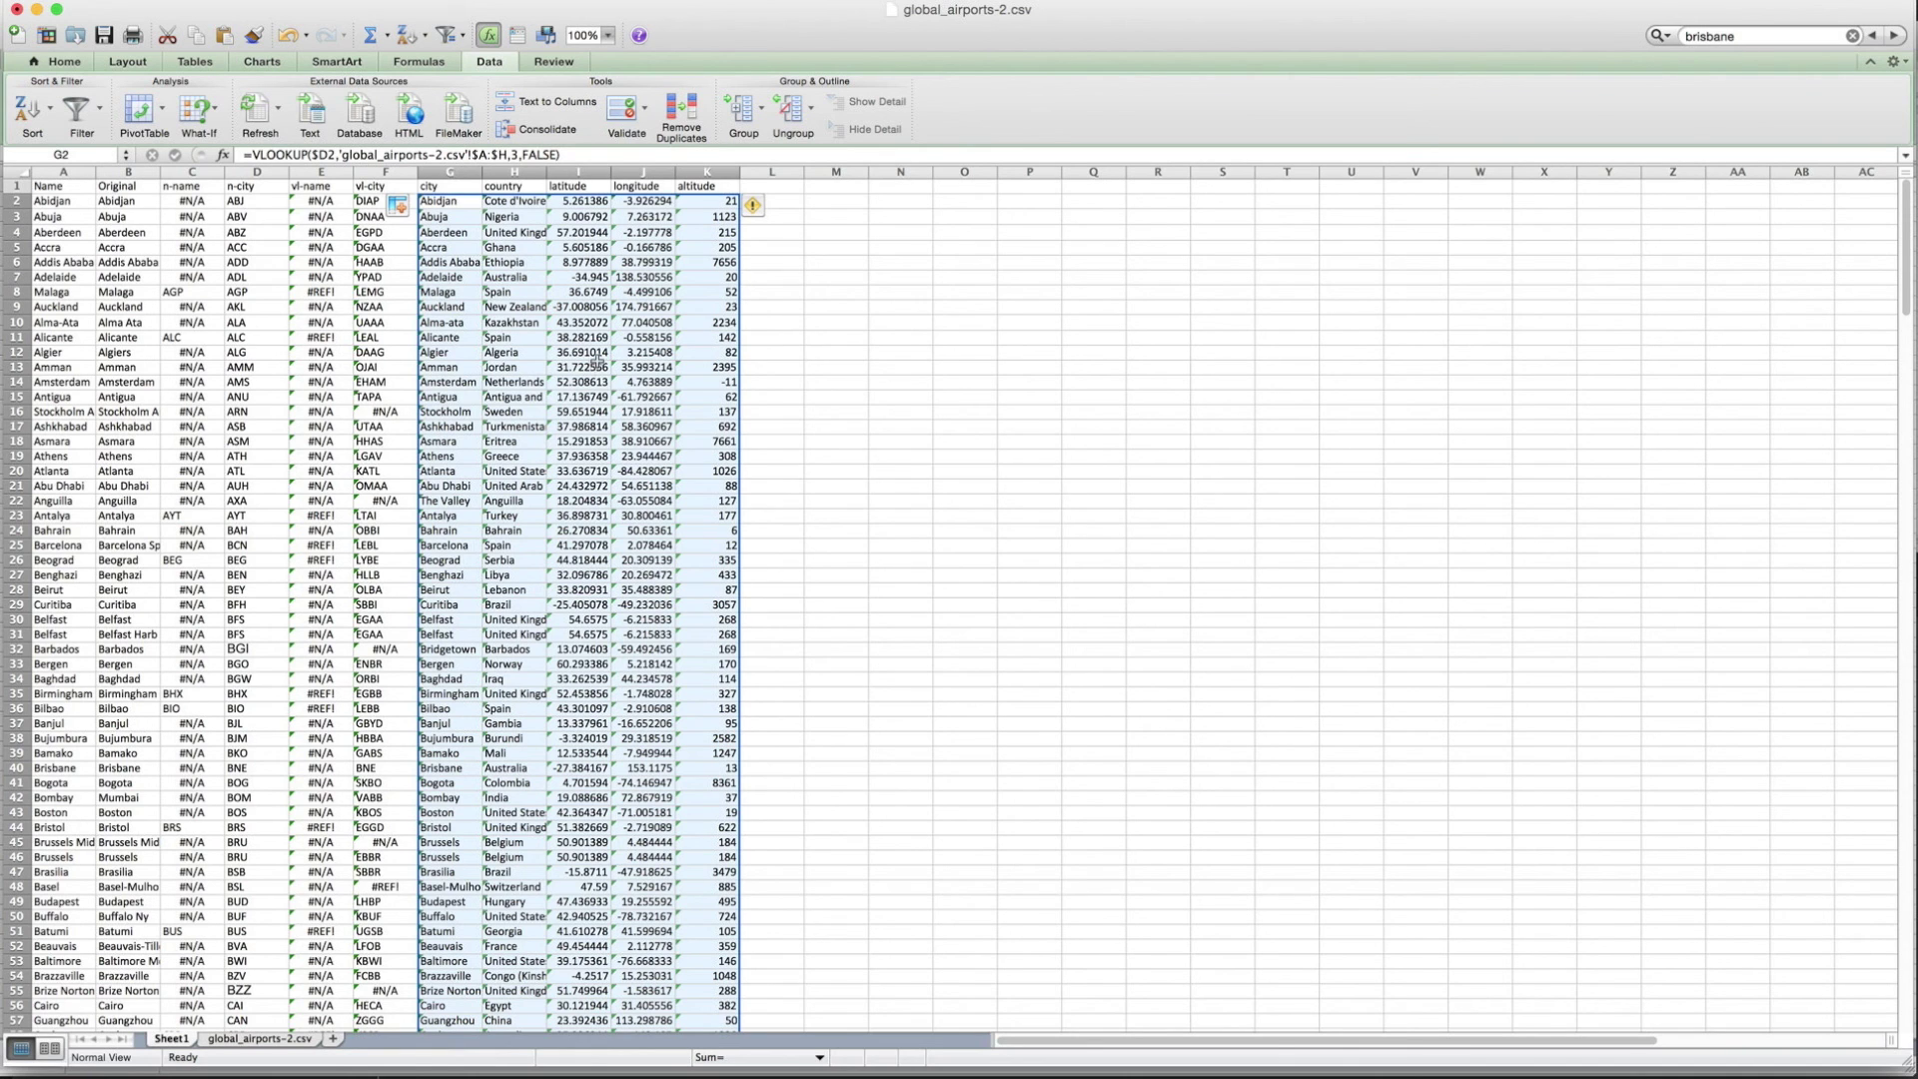
- Switch to the DFID-2011-flight-data-lat-long.xlsx workbook and examine the departure and destination airports in row 2 and the departure code lookup in I2
{"action": "key", "text": "super+grave"}
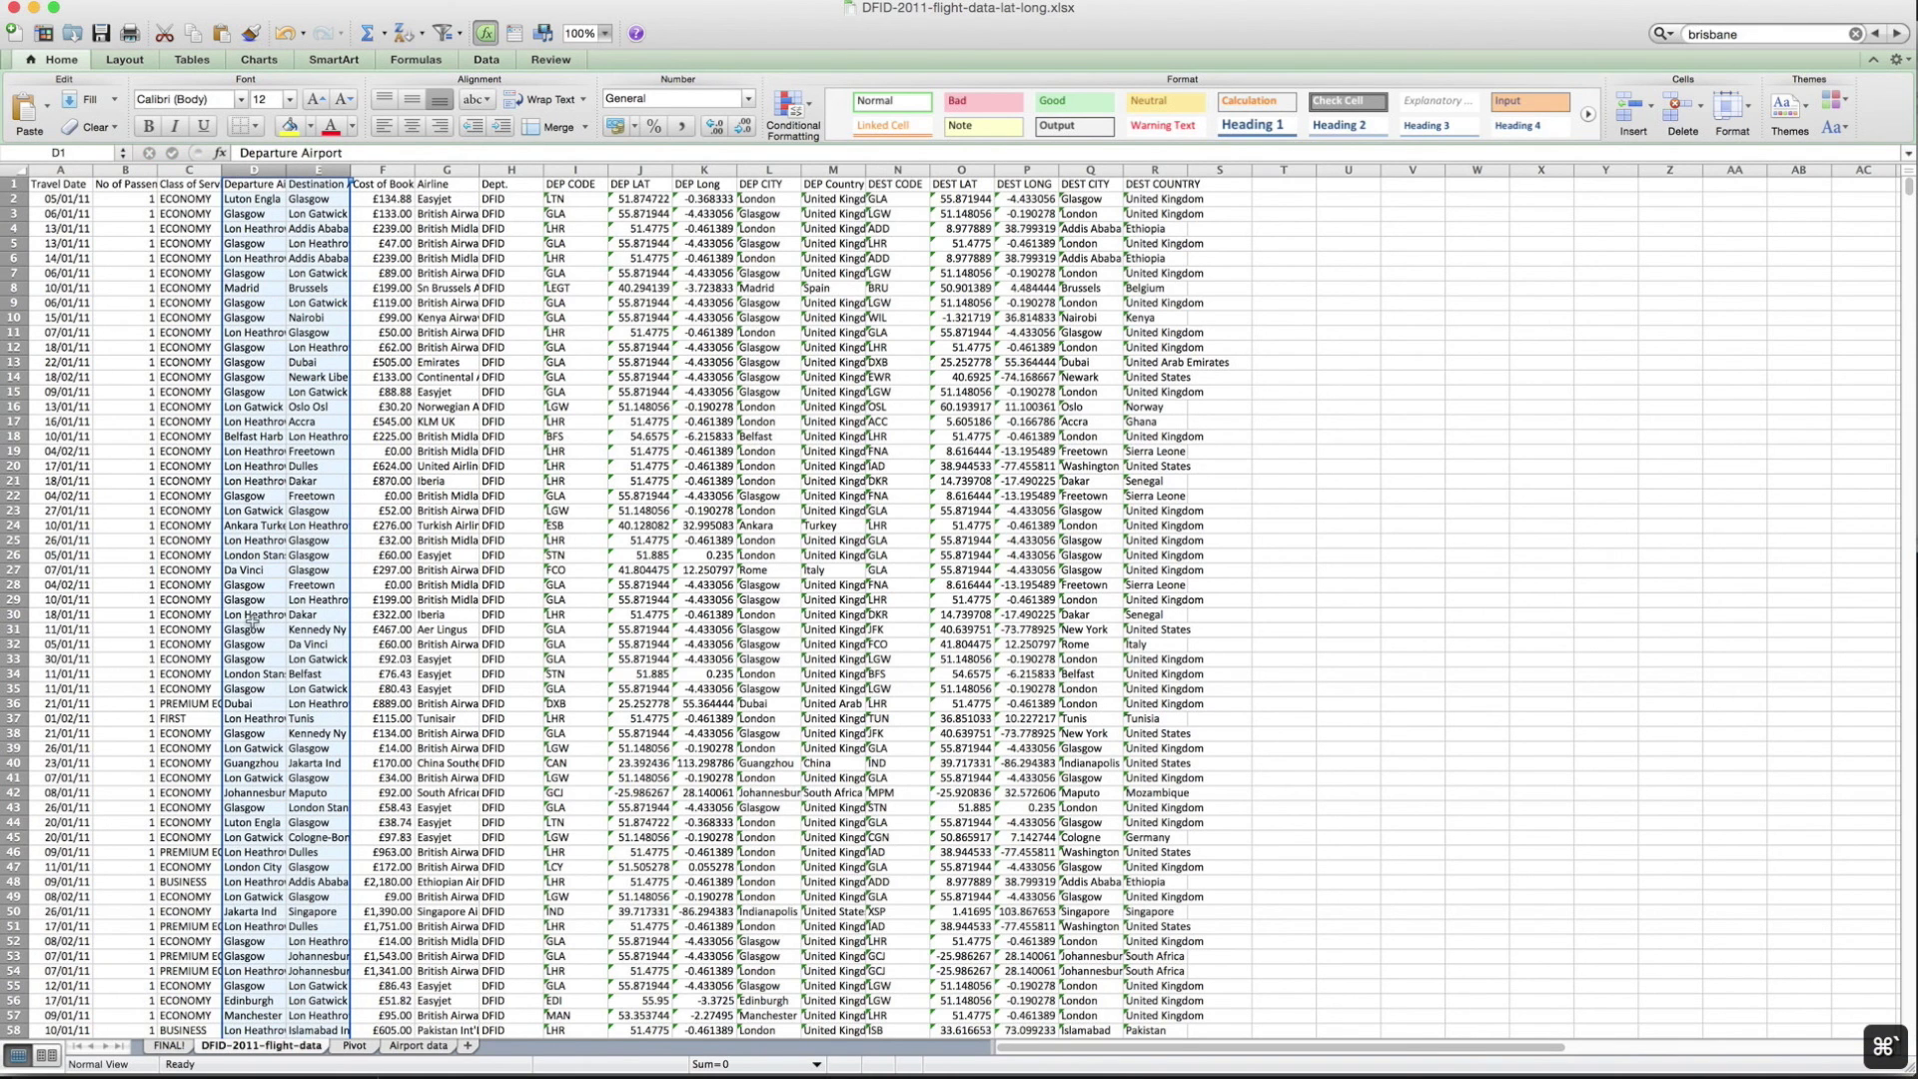
{"action": "left_click", "coordinate": [512, 216]}
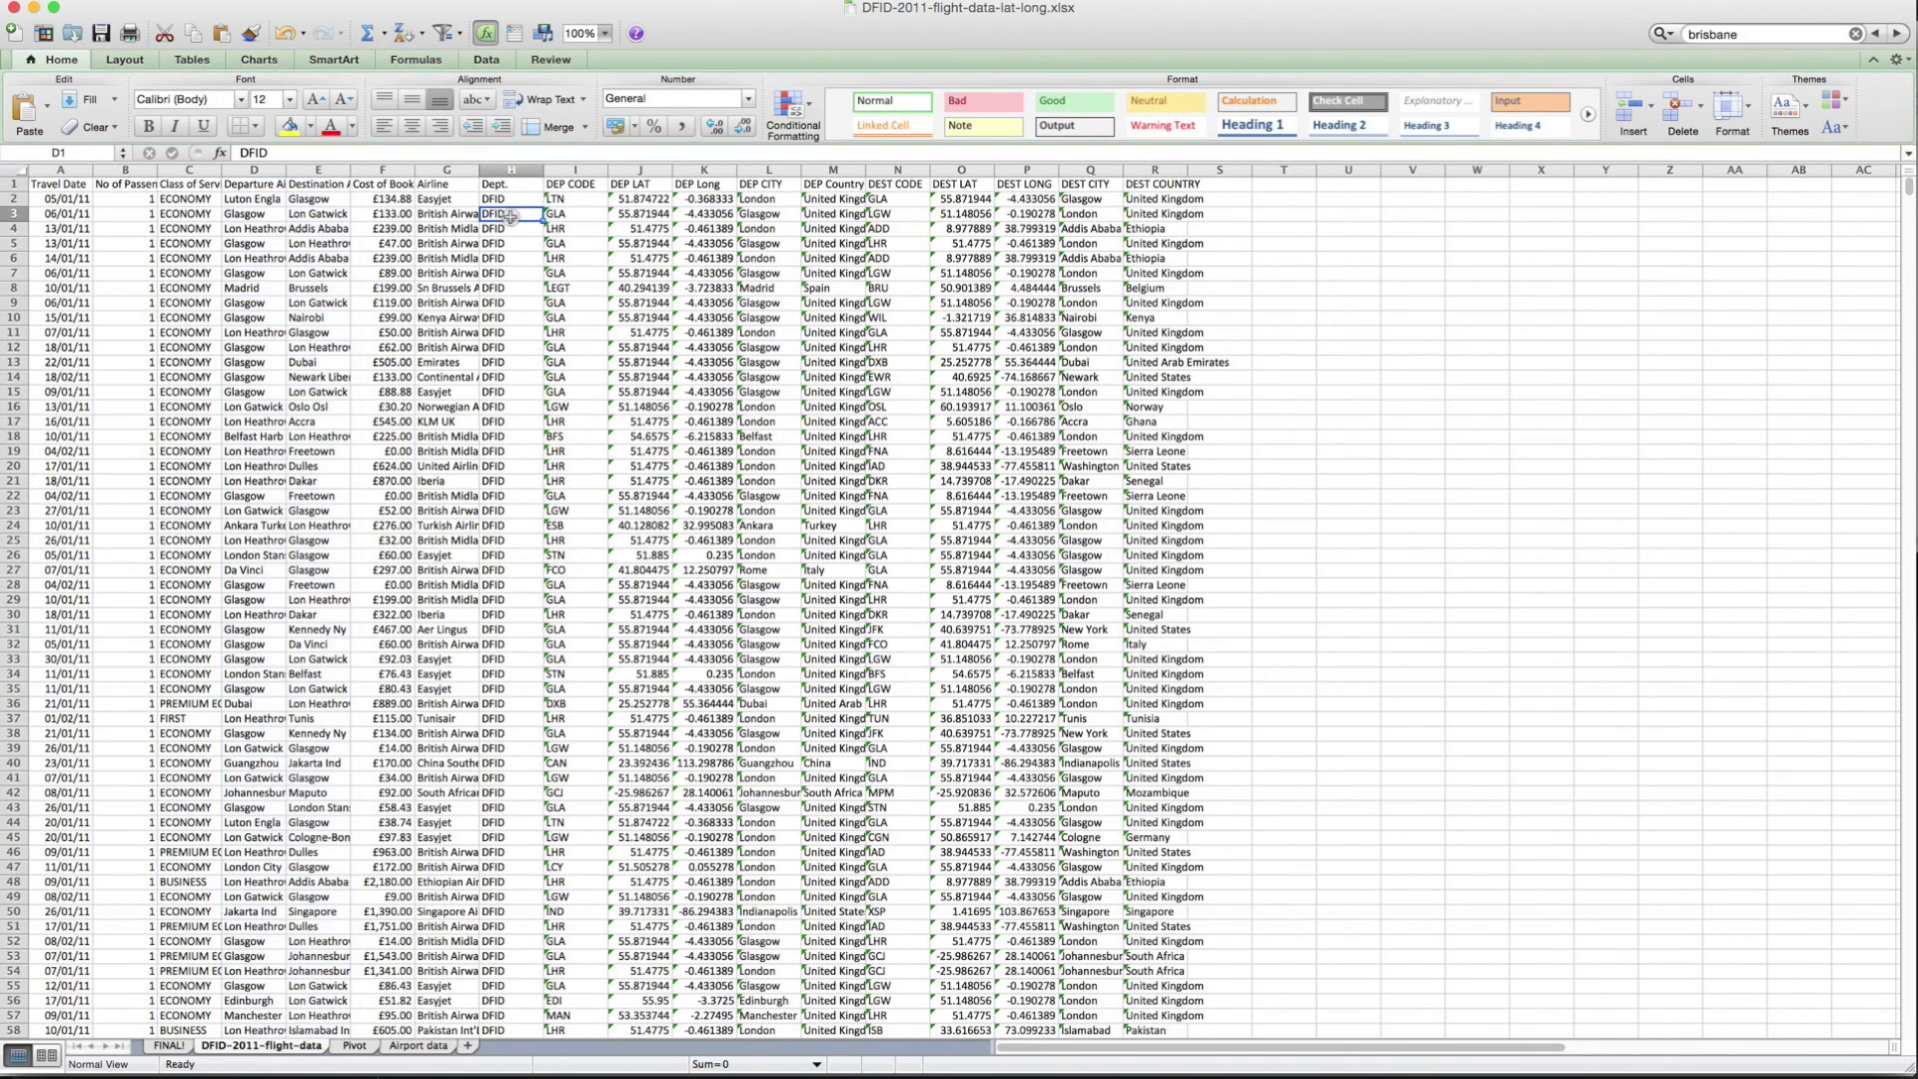
{"action": "left_click", "coordinate": [559, 200]}
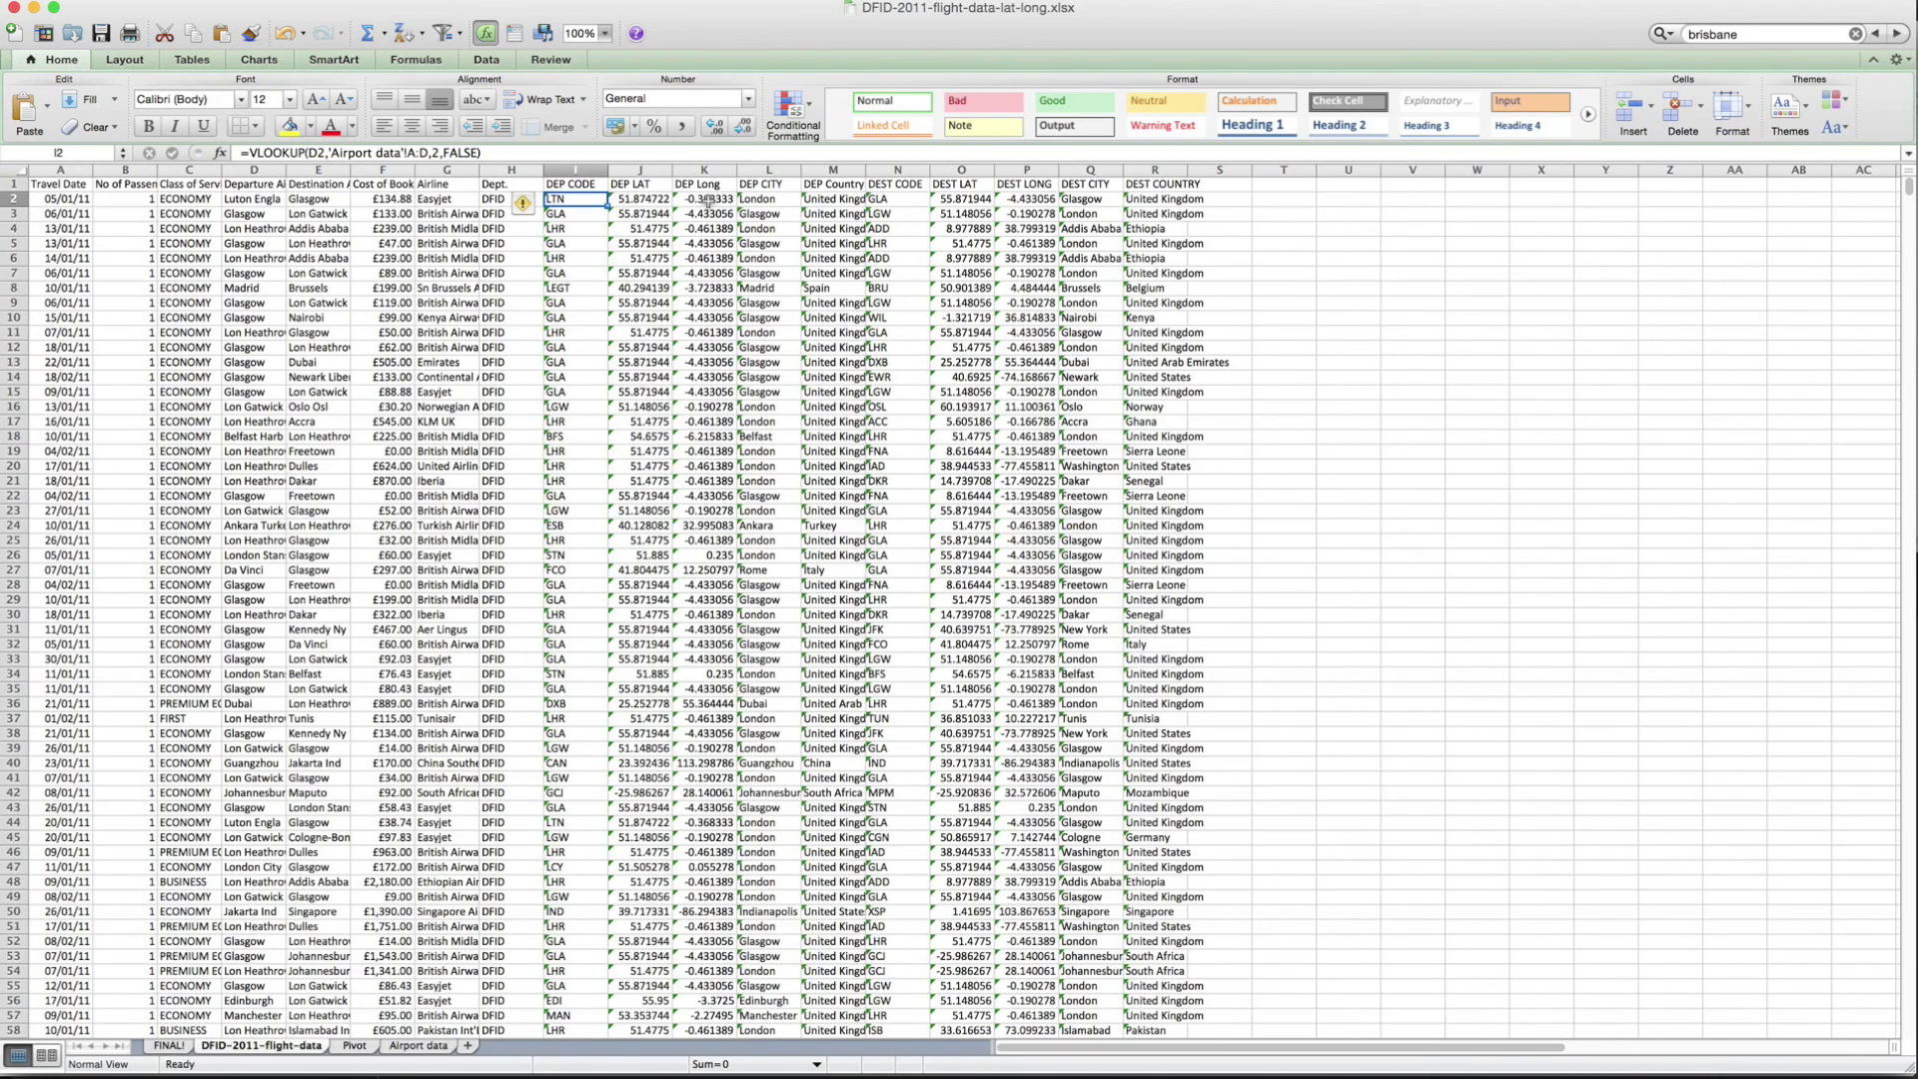
{"action": "left_click", "coordinate": [239, 199]}
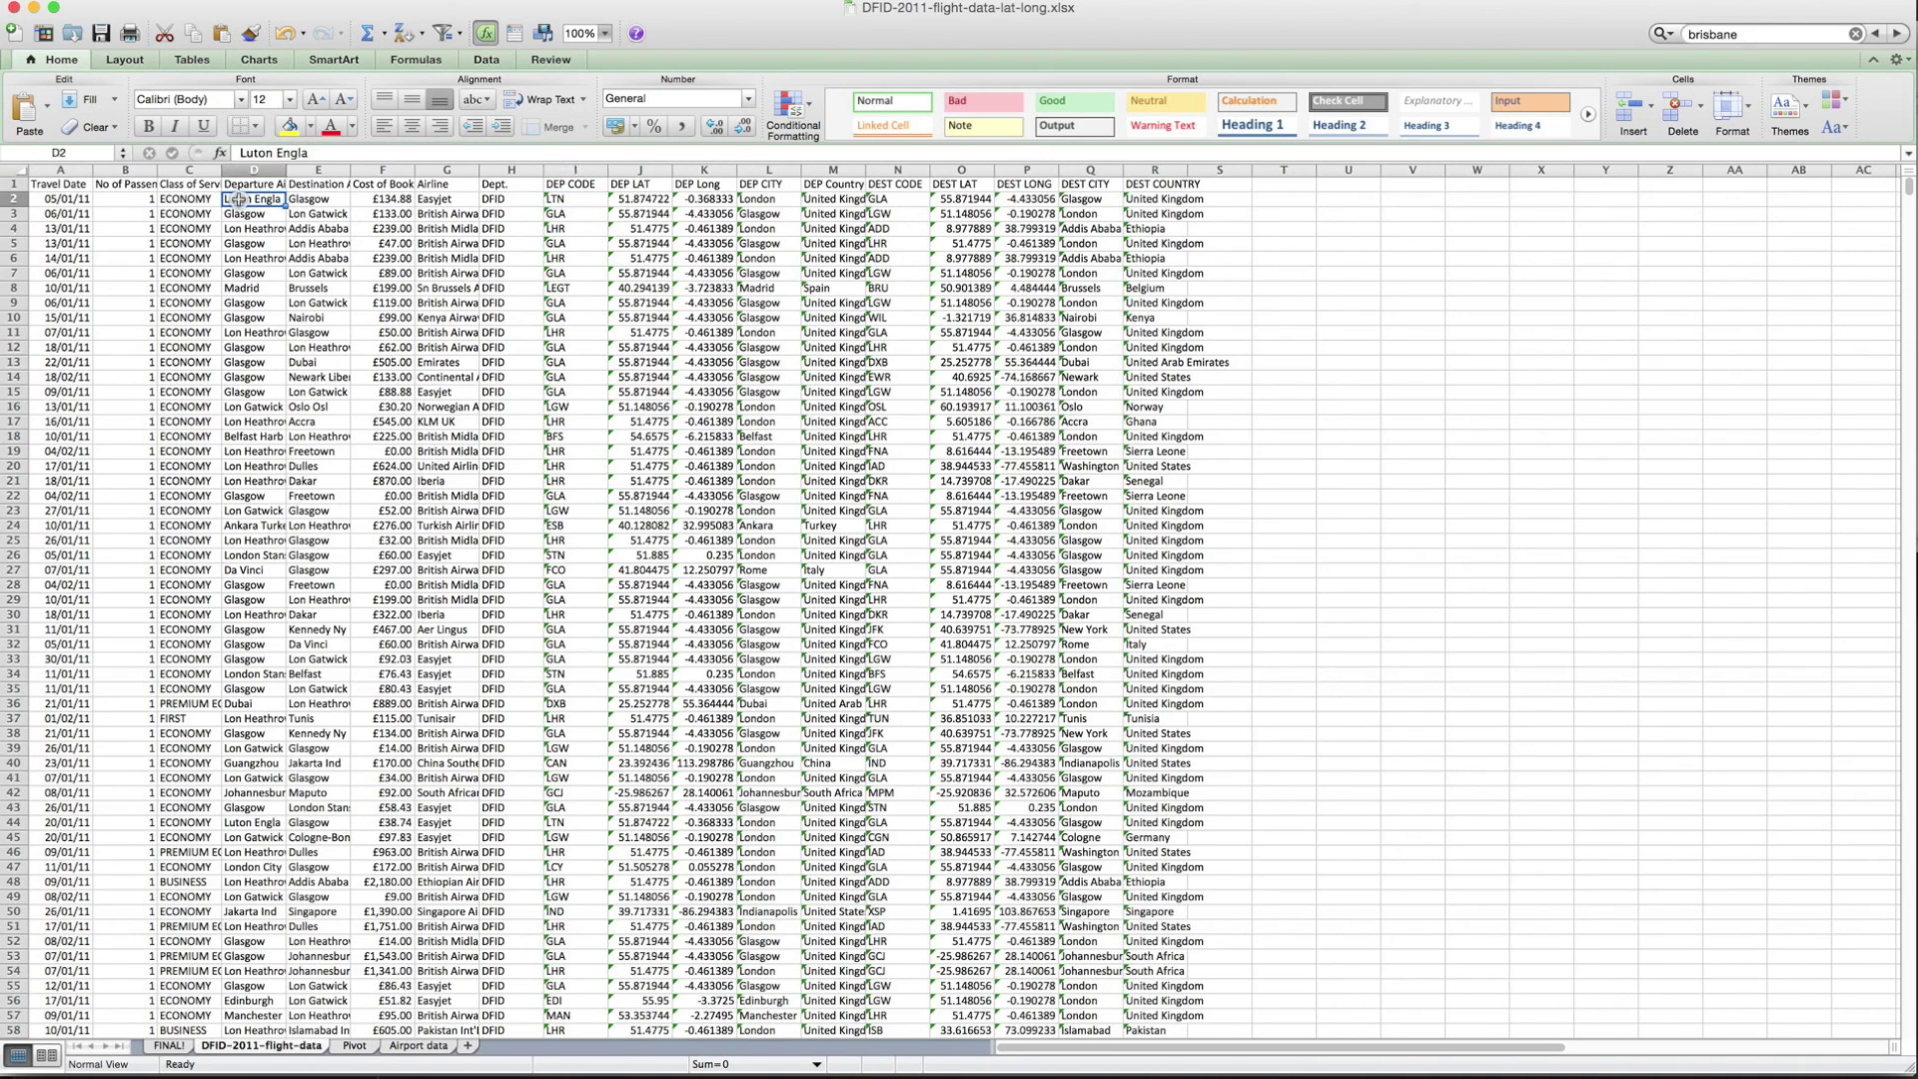
{"action": "left_click", "coordinate": [305, 199]}
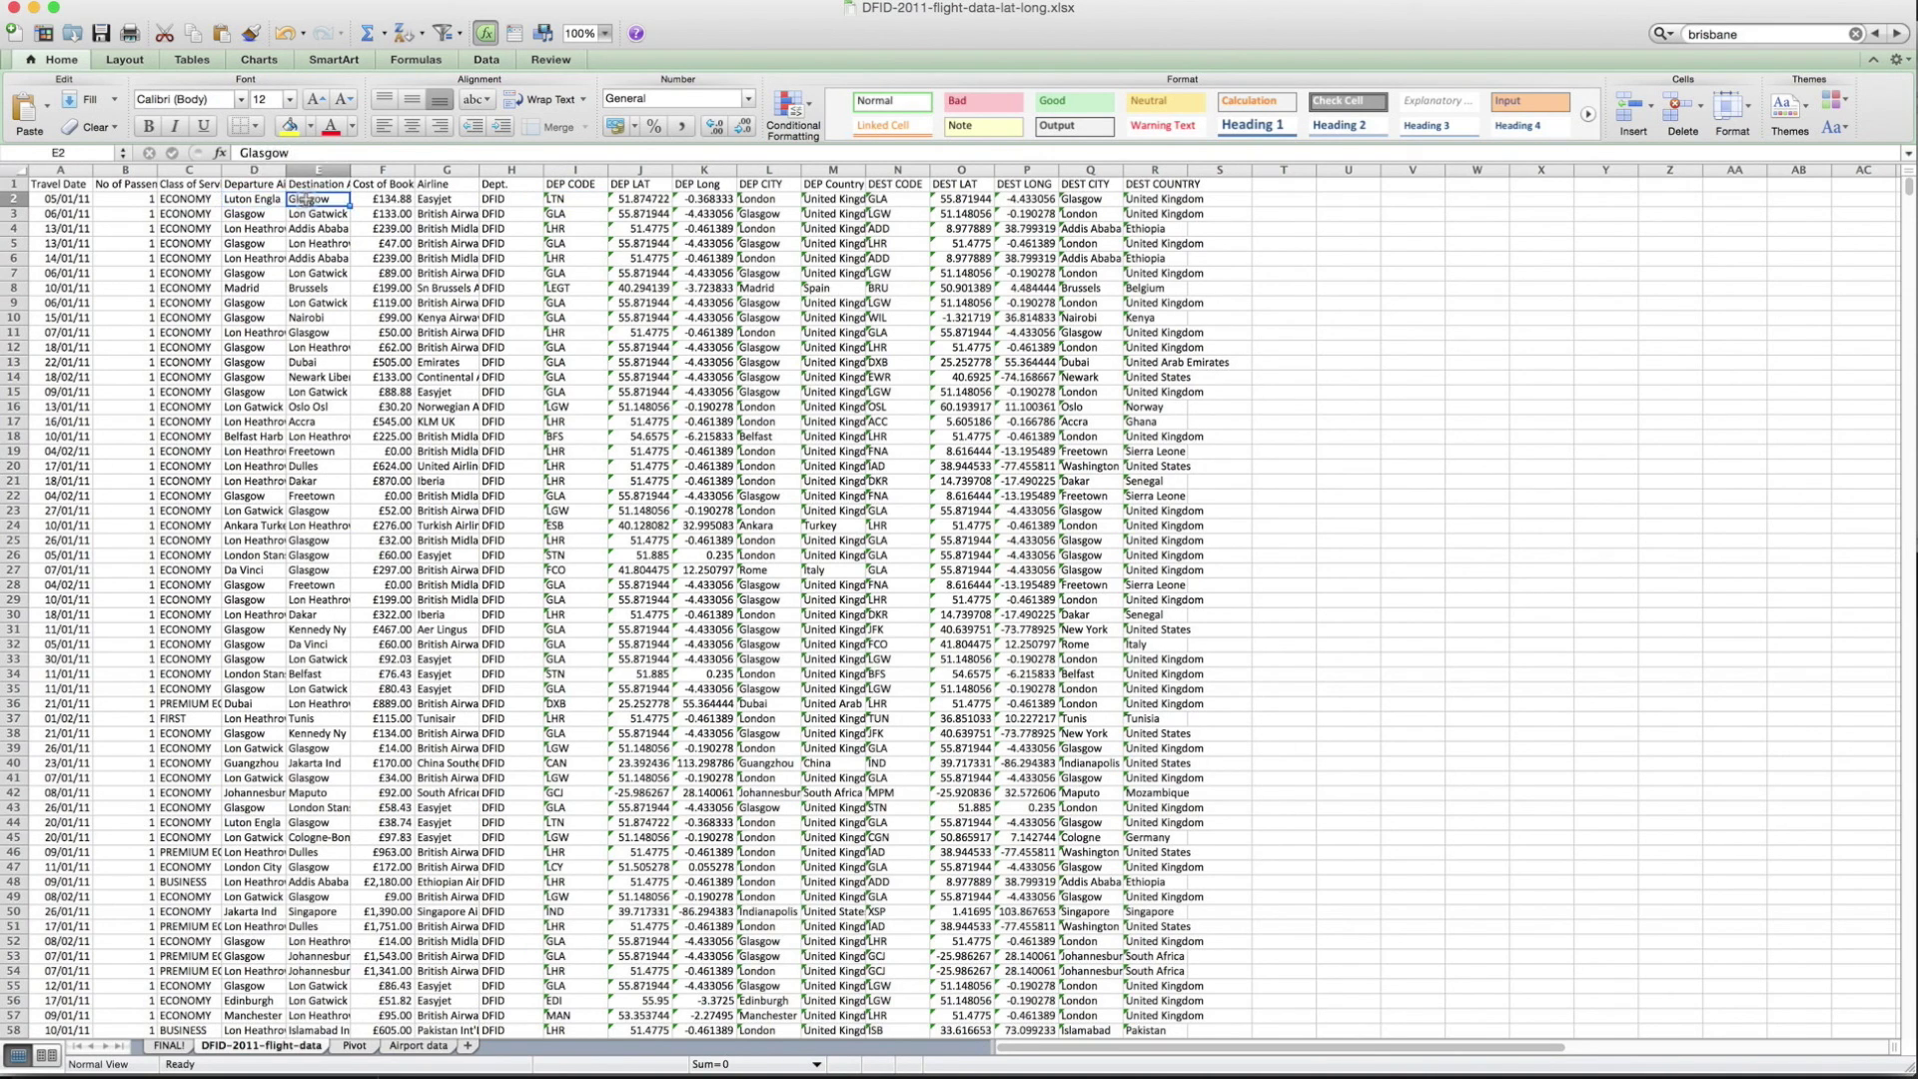
{"action": "left_click", "coordinate": [270, 200]}
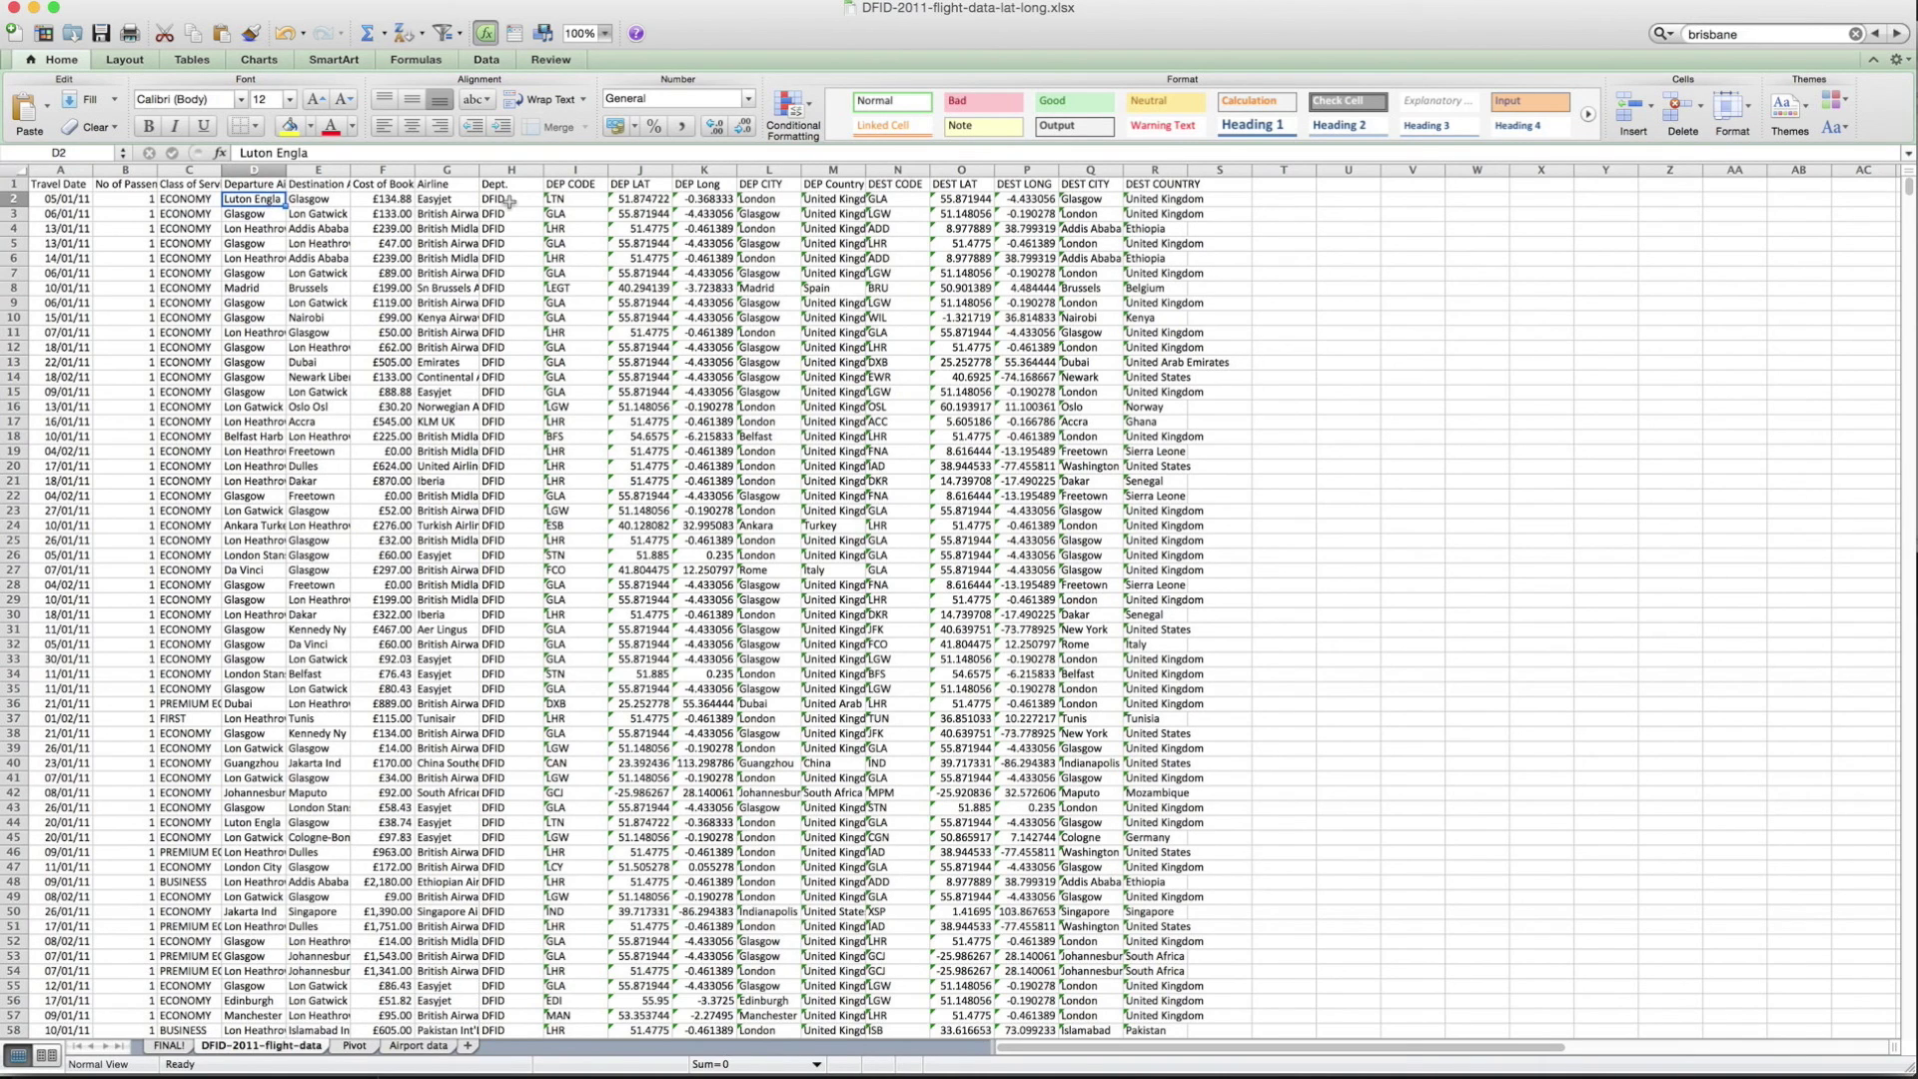
- Examine the row 2 lookup formulas for the departure airport's code, latitude, longitude, city and country
{"action": "left_click", "coordinate": [634, 207]}
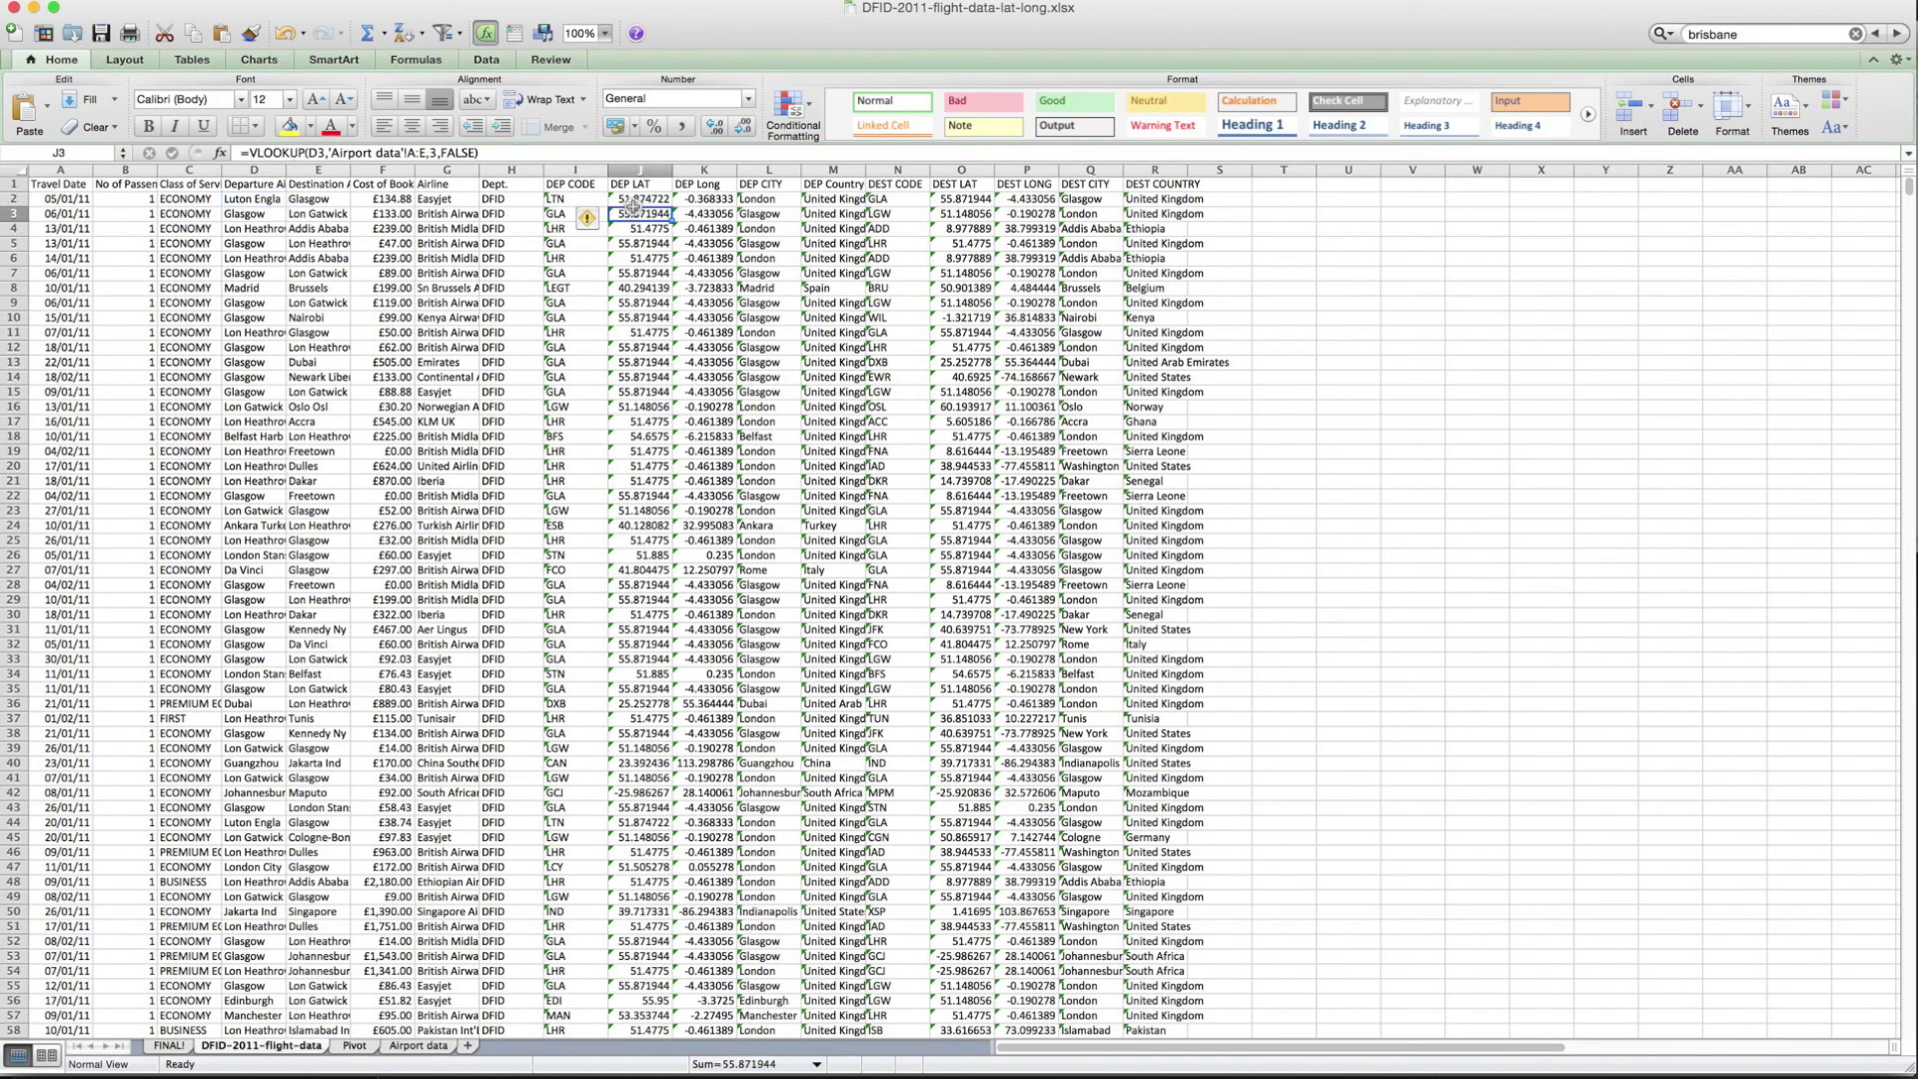
{"action": "key", "text": "Up"}
{"action": "key", "text": "Left"}
{"action": "key", "text": "Left"}
{"action": "key", "text": "Right"}
{"action": "key", "text": "Right"}
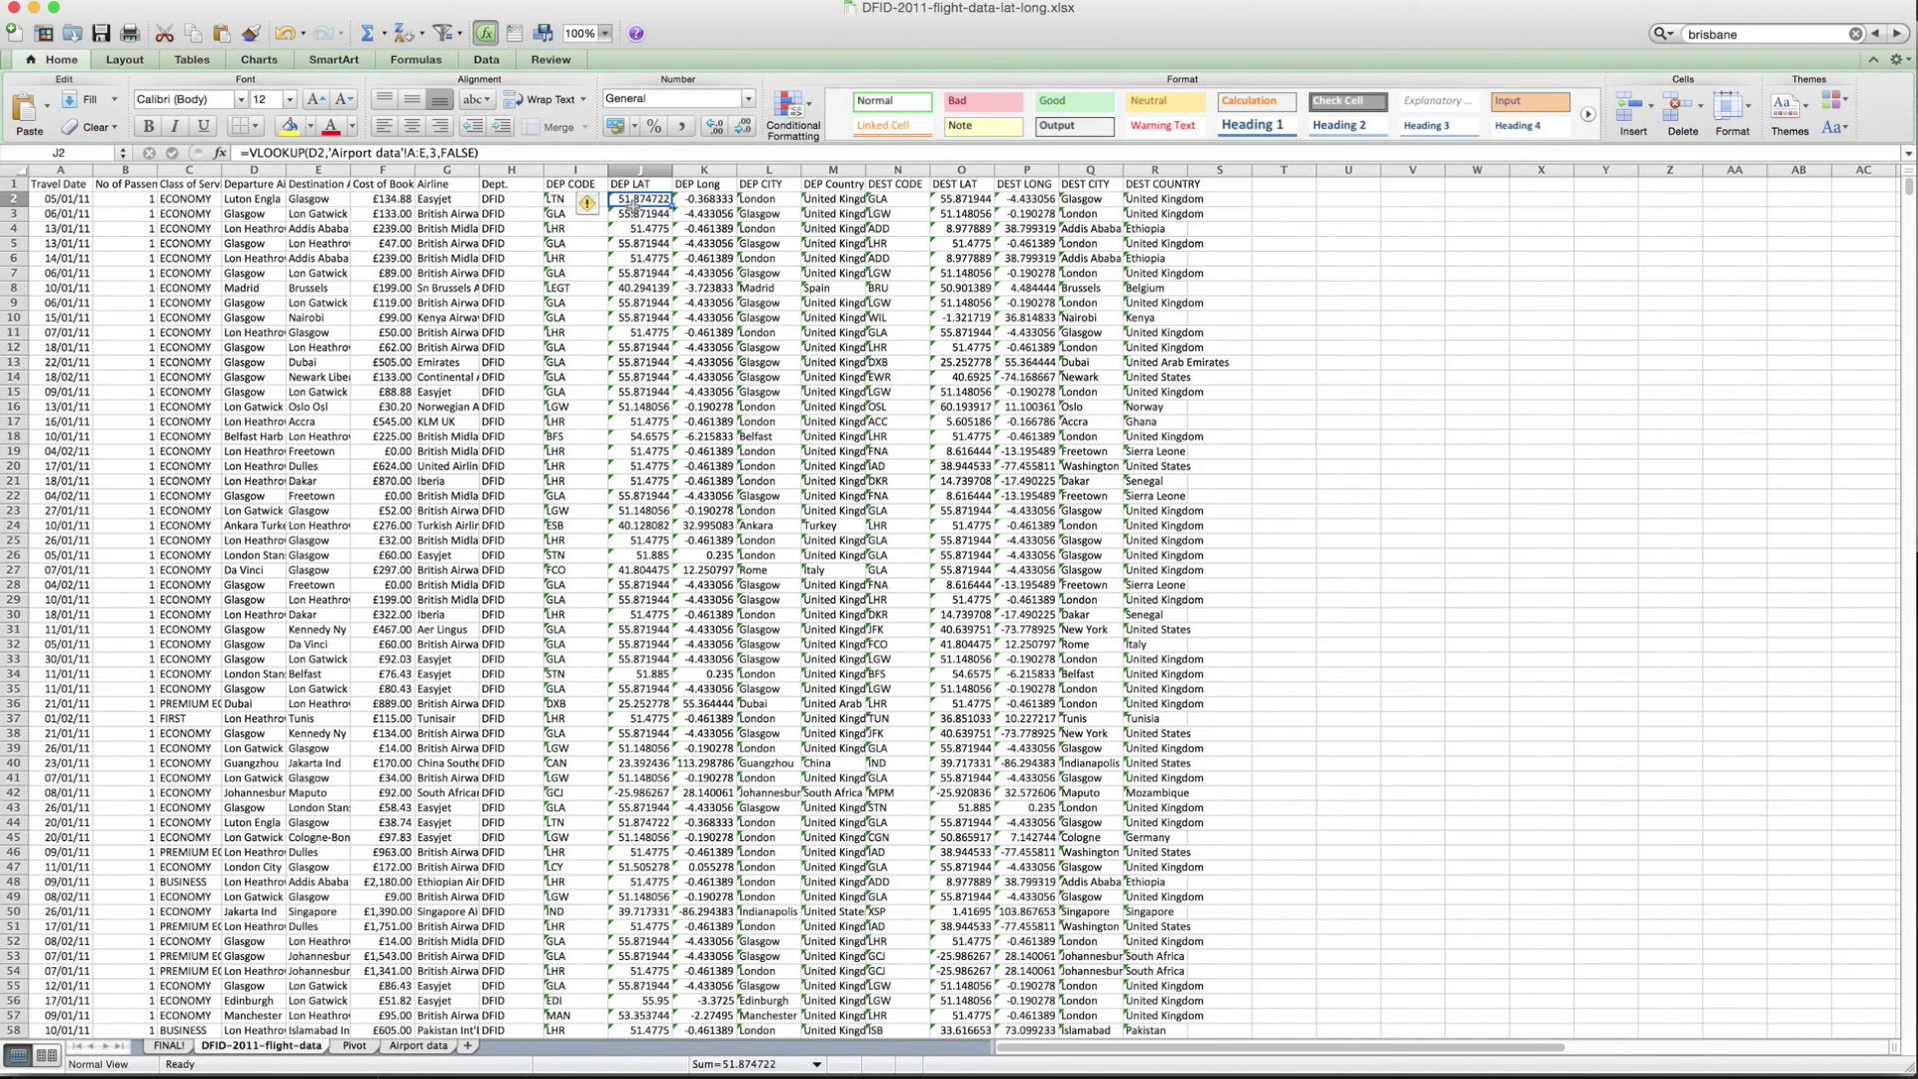
{"action": "key", "text": "Right"}
{"action": "key", "text": "Right"}
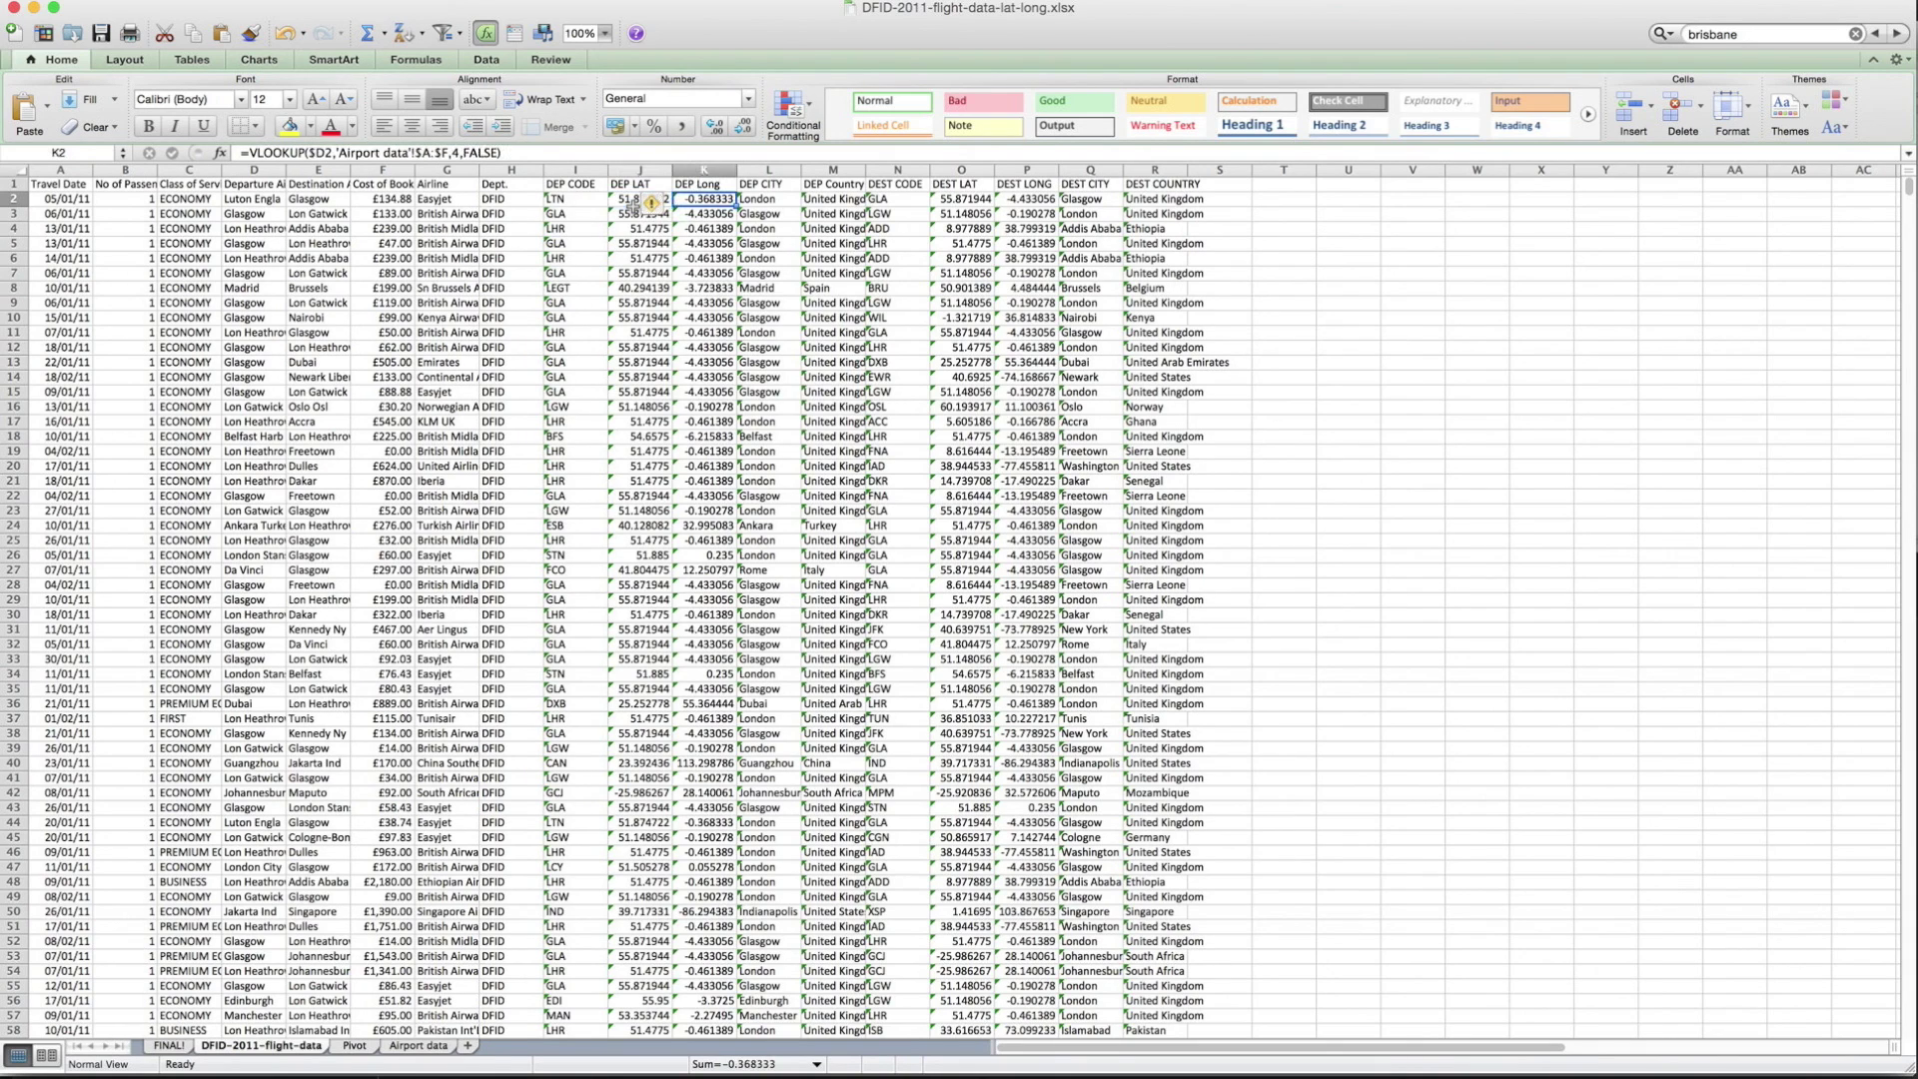
{"action": "key", "text": "Right"}
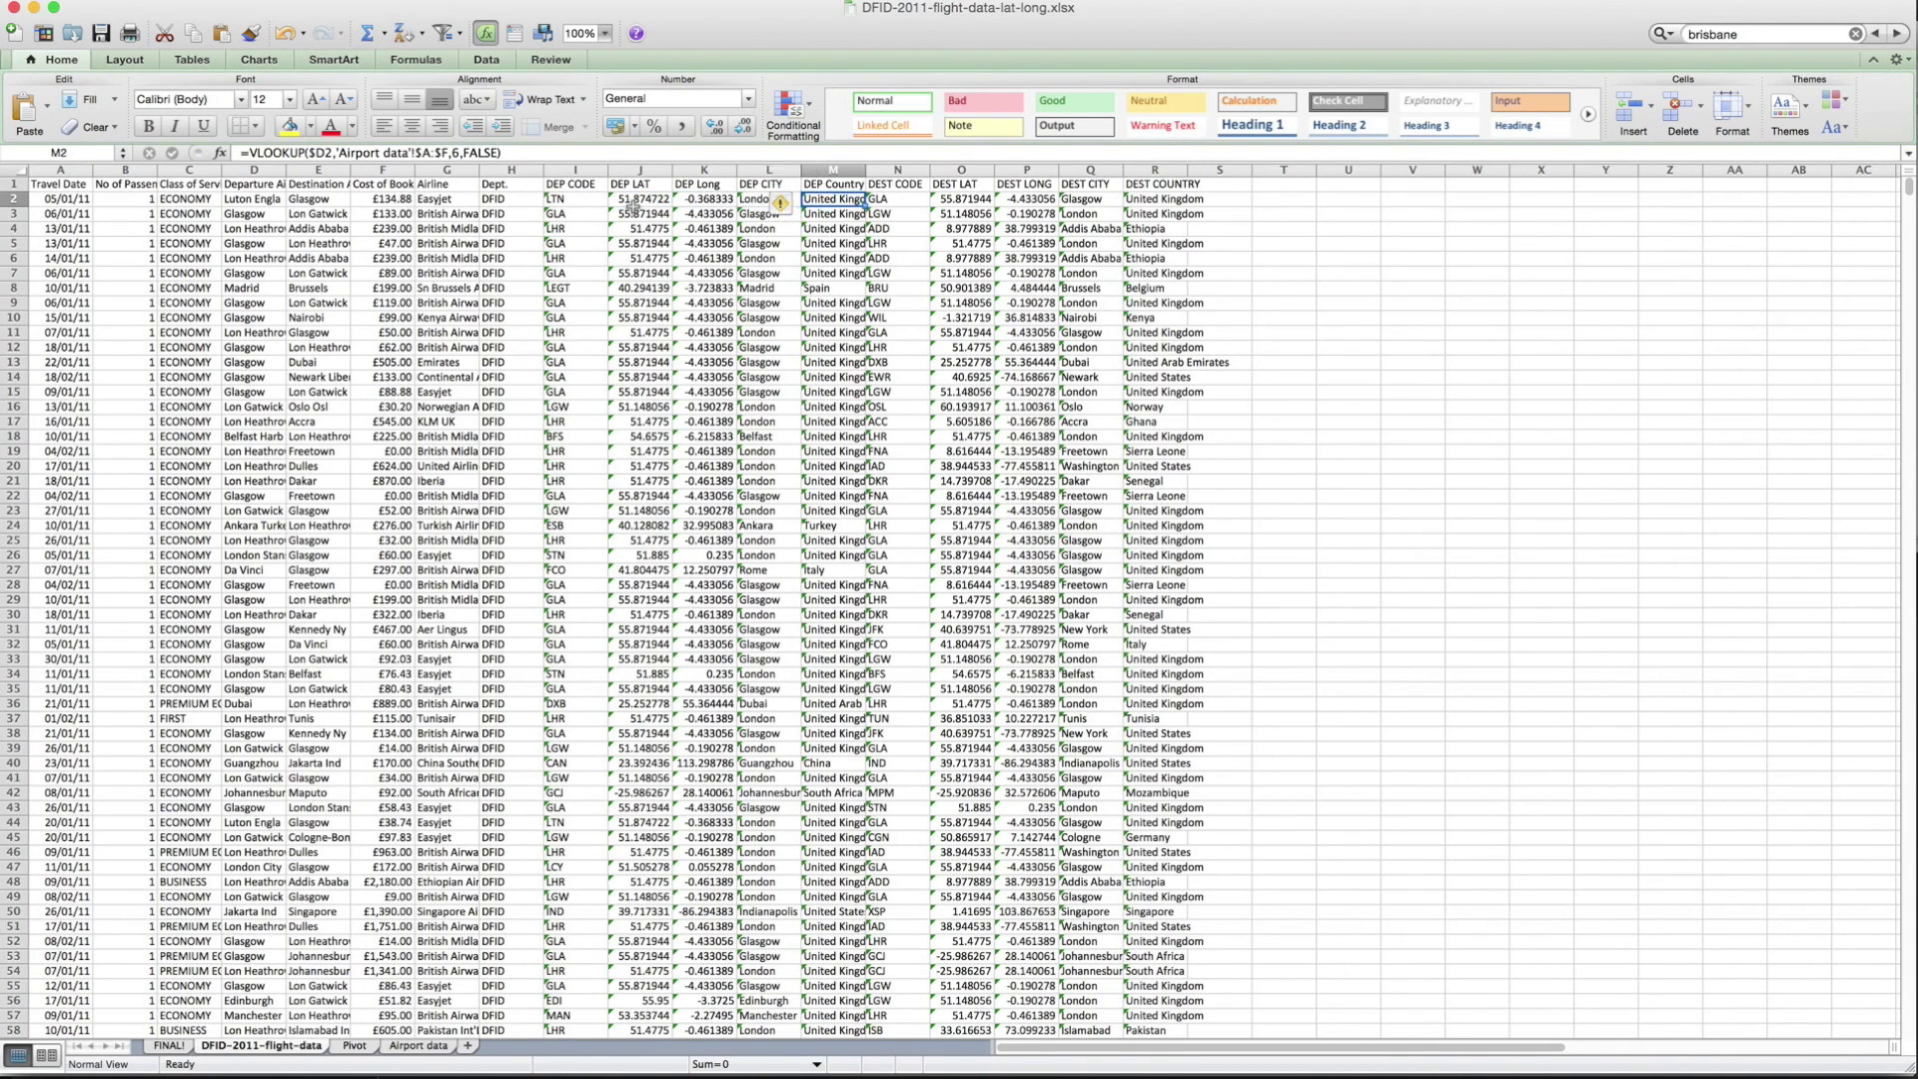
- Examine the row 2 lookup formulas for the destination airport's code, latitude, longitude, city and country
{"action": "key", "text": "Right"}
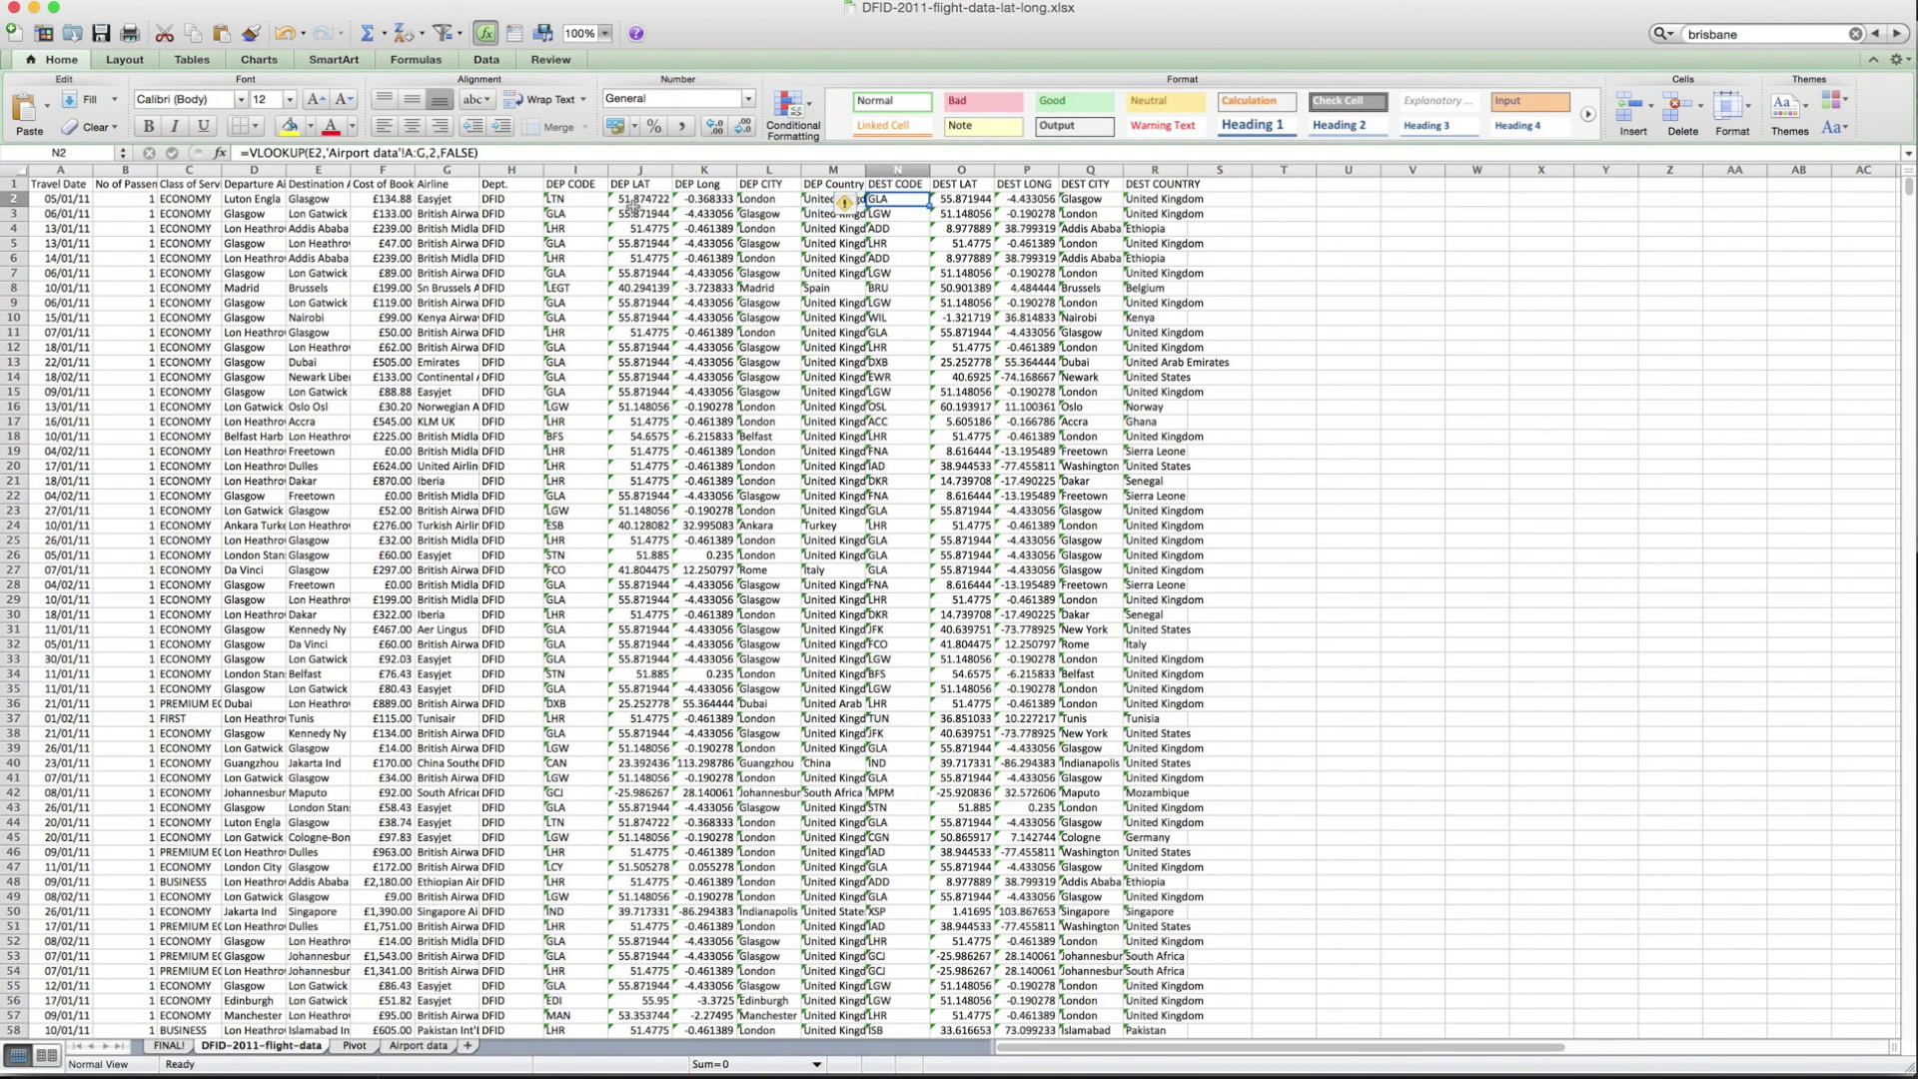
{"action": "key", "text": "Right"}
{"action": "key", "text": "Right"}
{"action": "key", "text": "Right"}
{"action": "key", "text": "Right"}
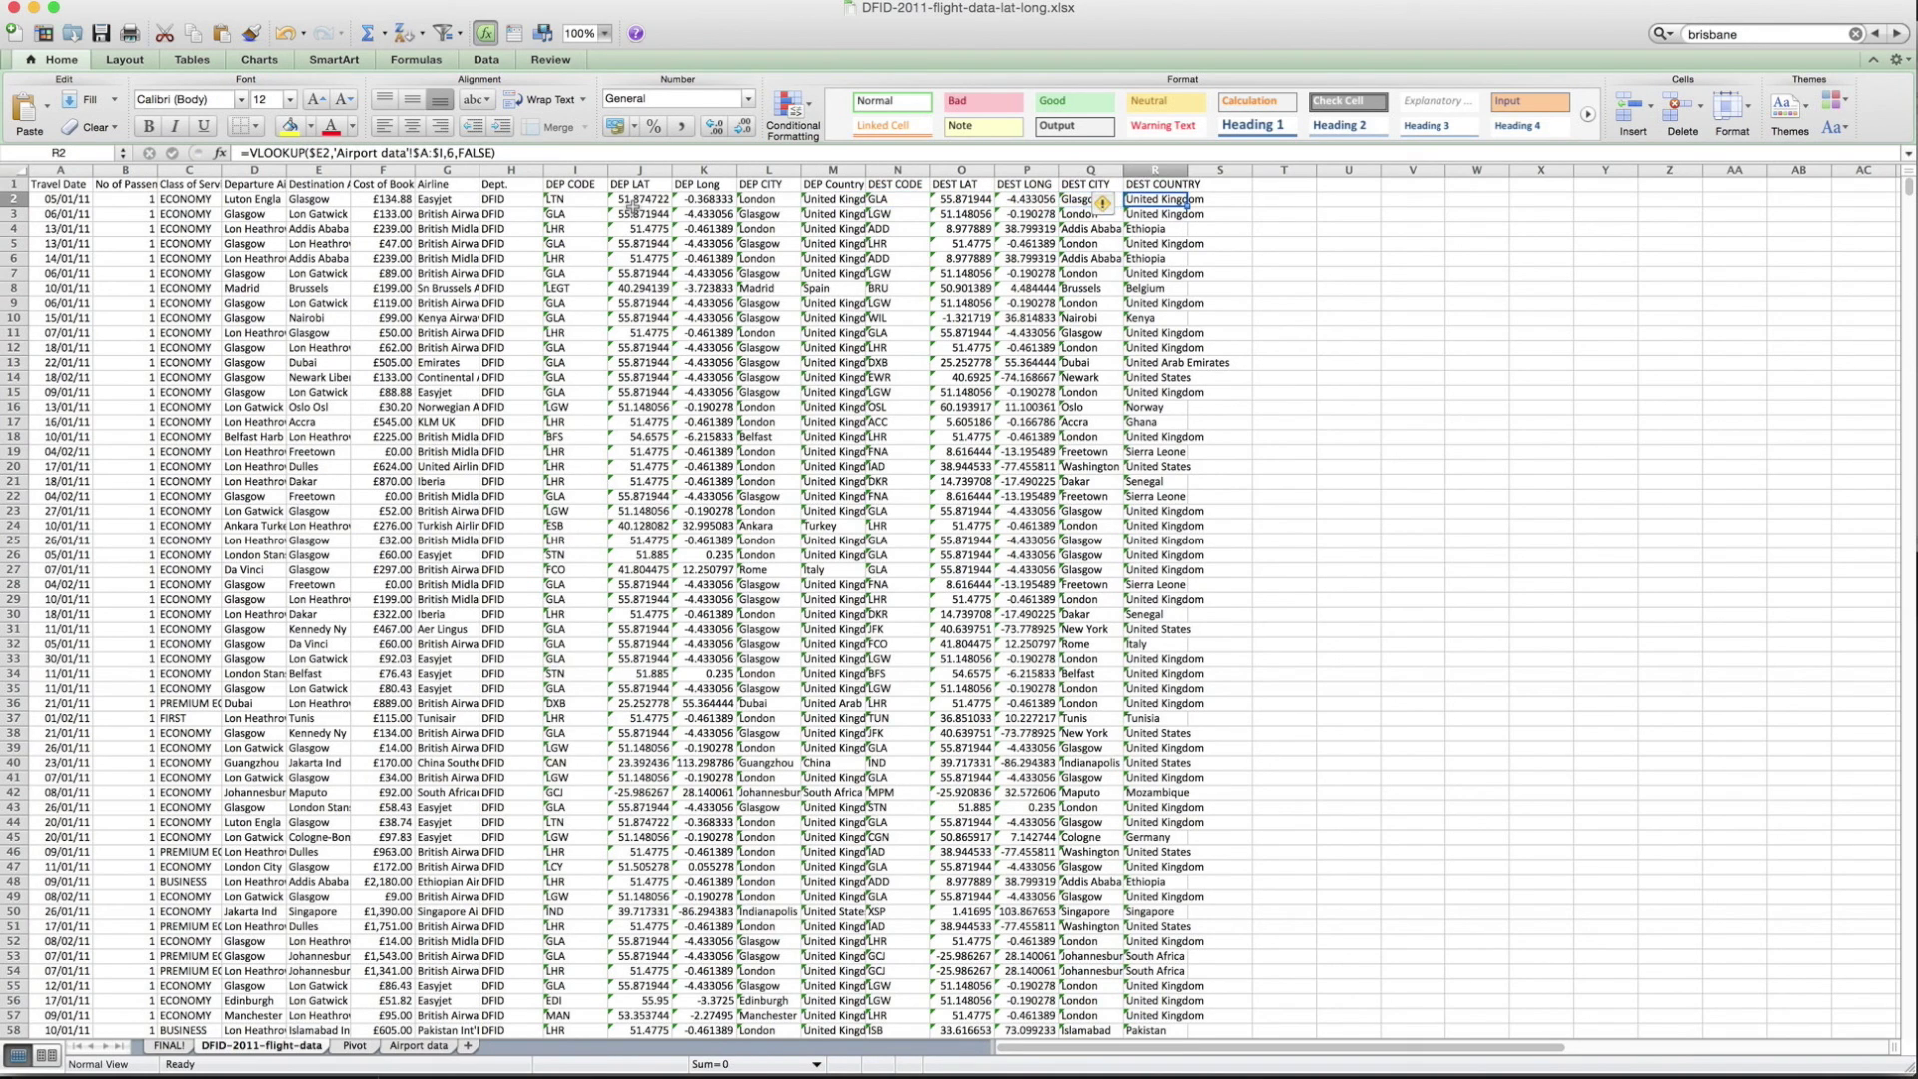